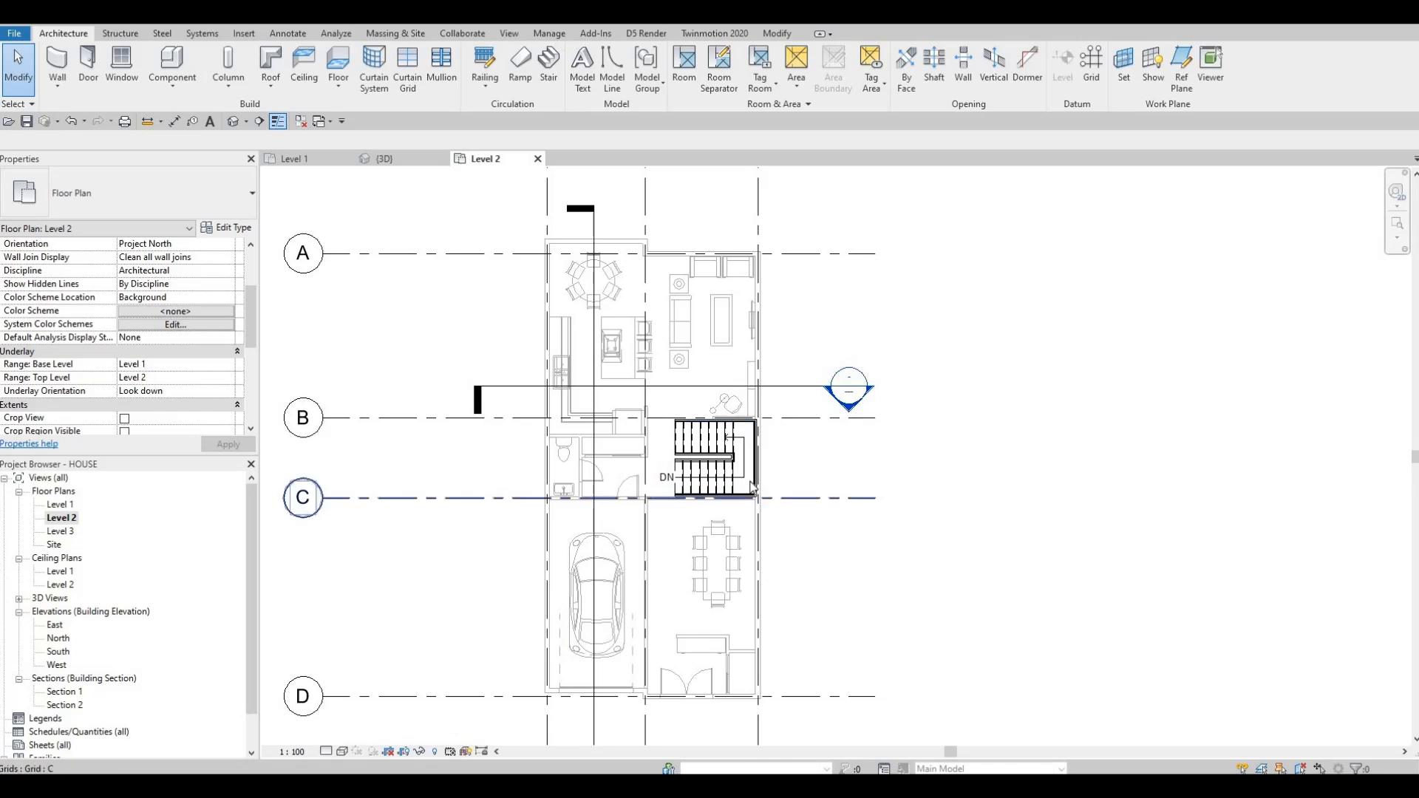
Step: Start the Wall tool on the Level 2 plan and choose the EXTERIOR WALL 1 type
middle_drag(769, 570, 757, 495)
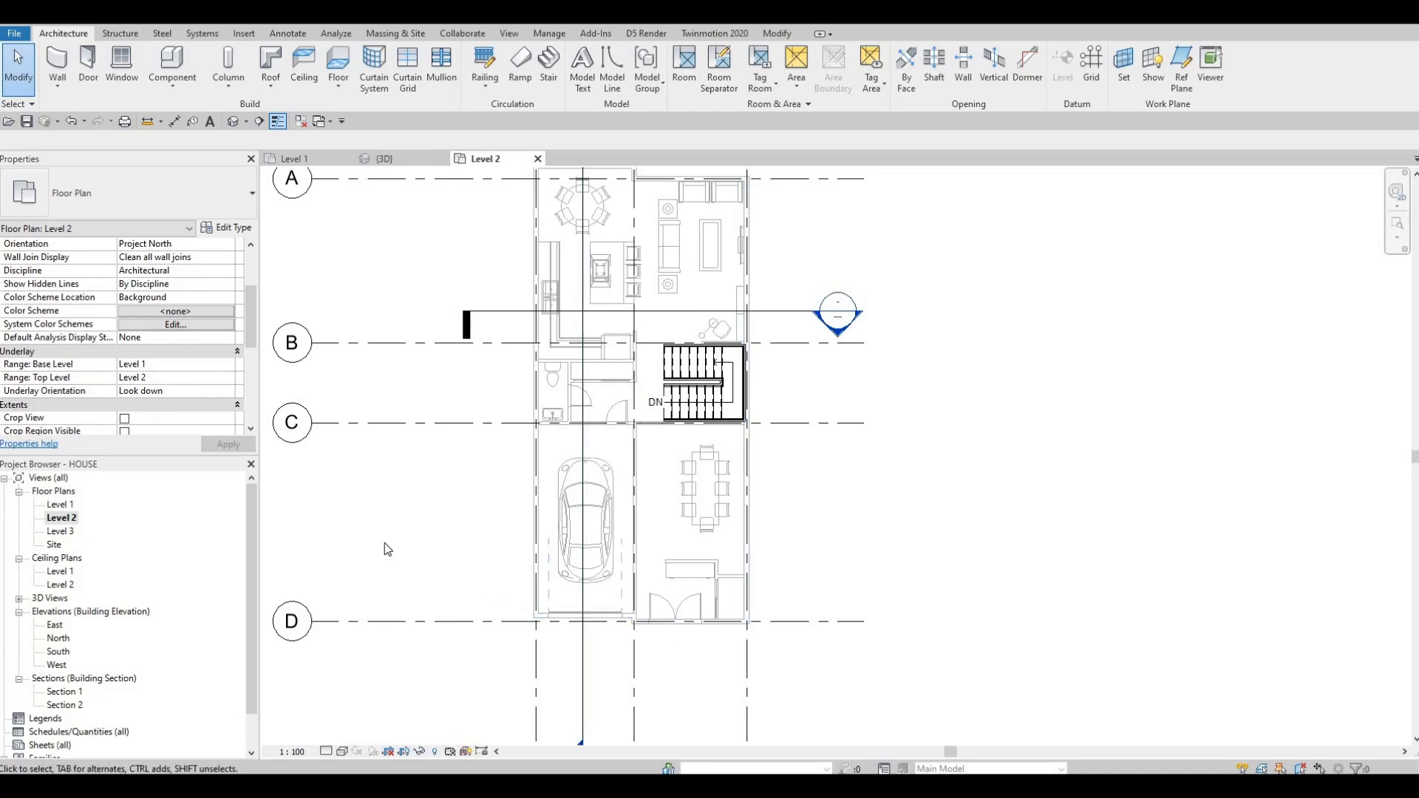
click(57, 65)
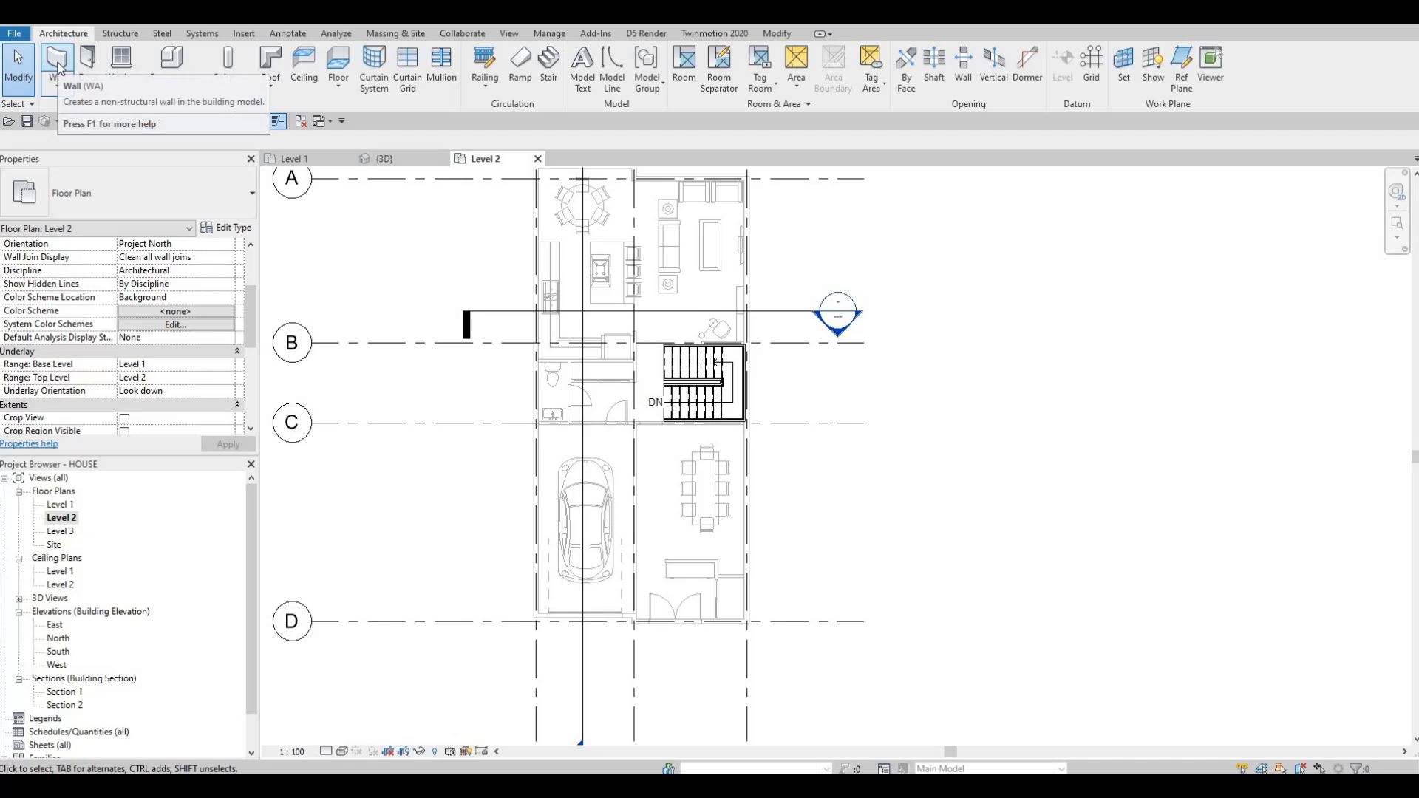
click(150, 207)
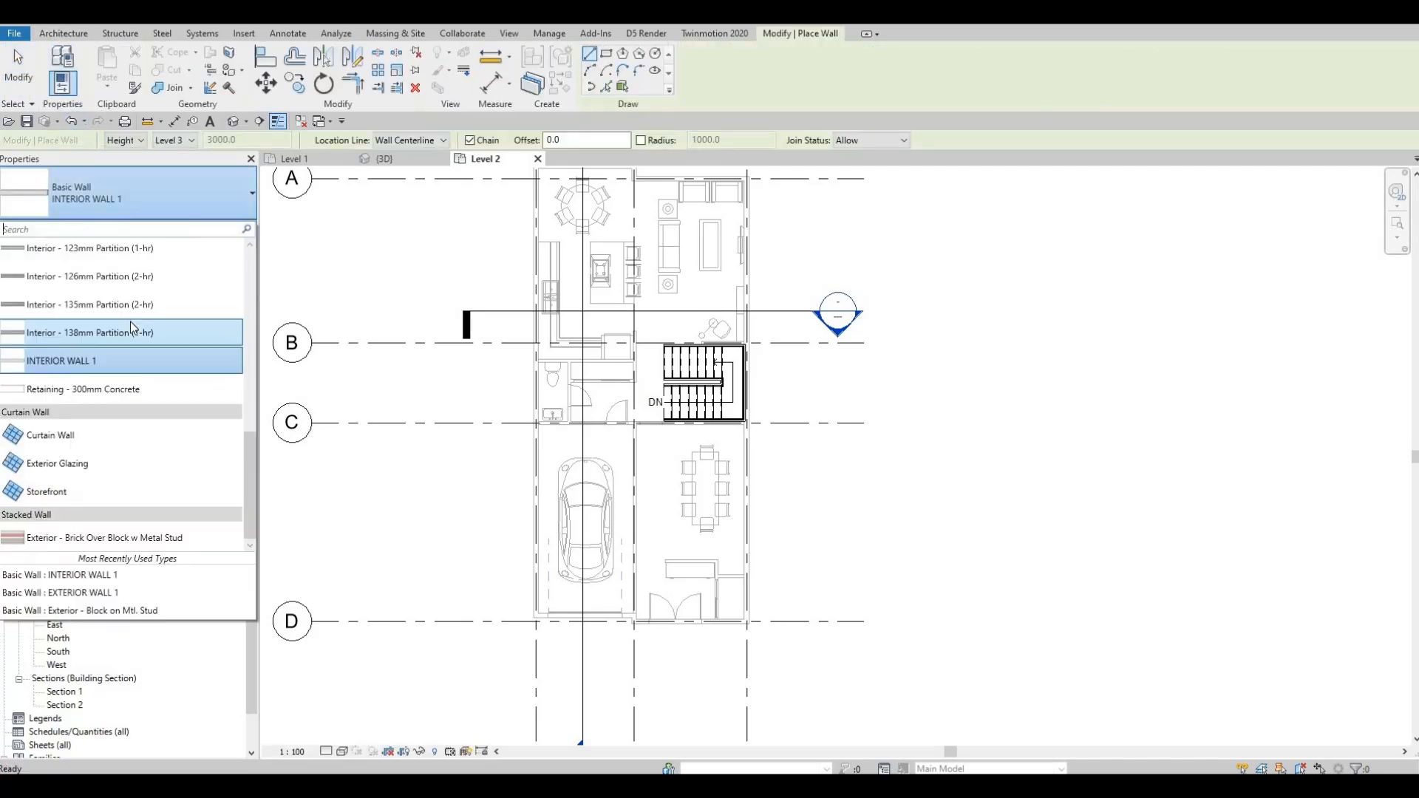
scroll(114, 333, up, 3)
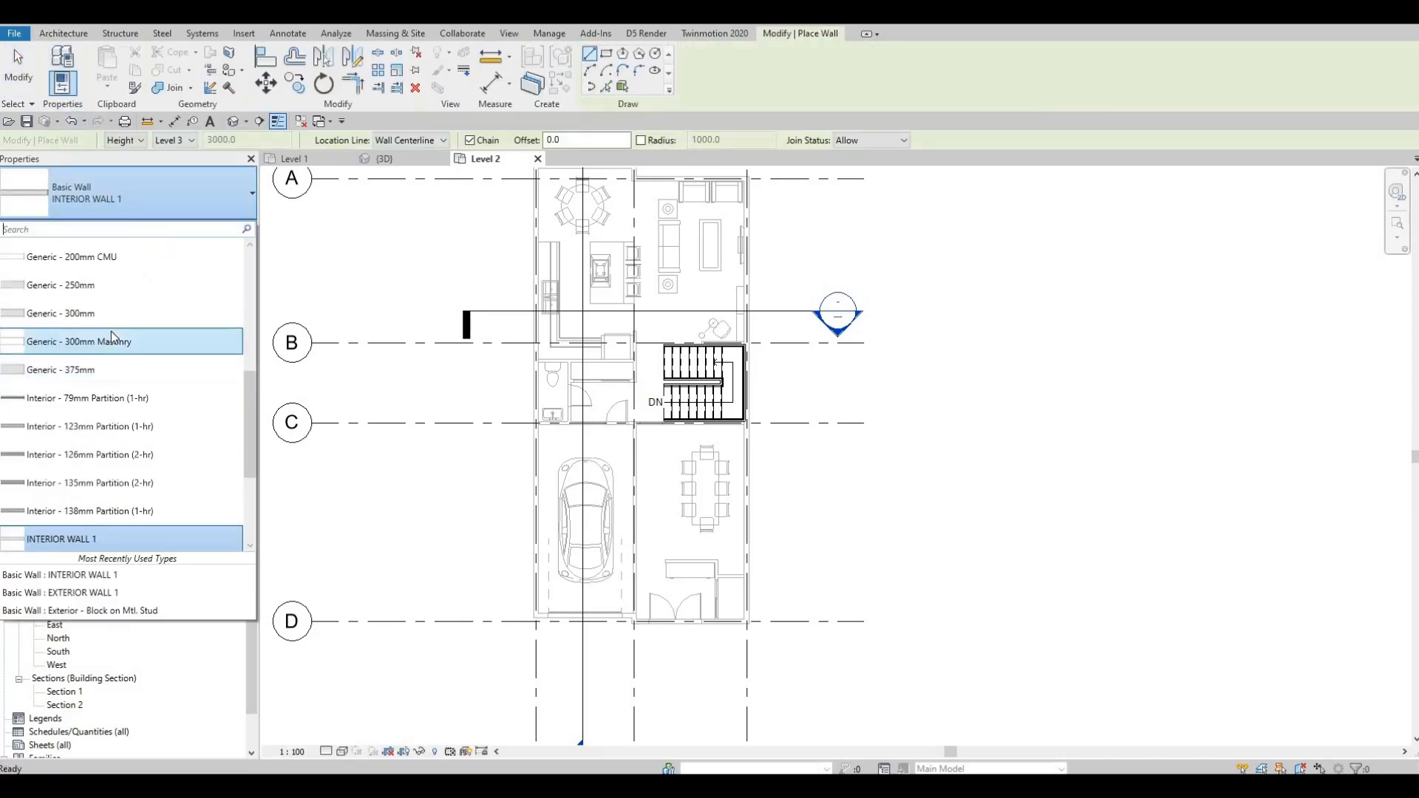
scroll(113, 336, up, 3)
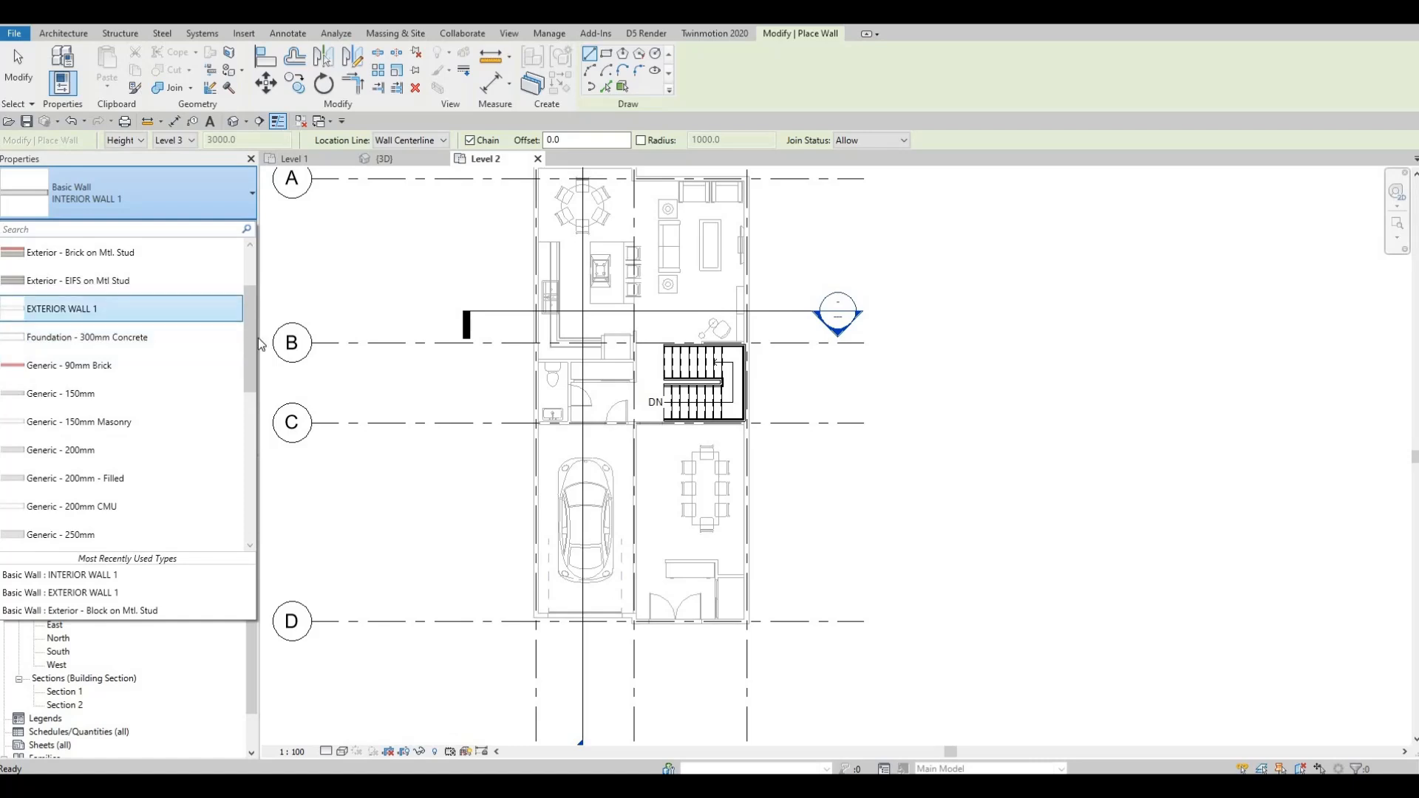
click(70, 308)
Step: Trace the Level 1 underlay with a 3245 mm wall above the dining area and a 400 mm return down to grid A
scroll(504, 310, up, 2)
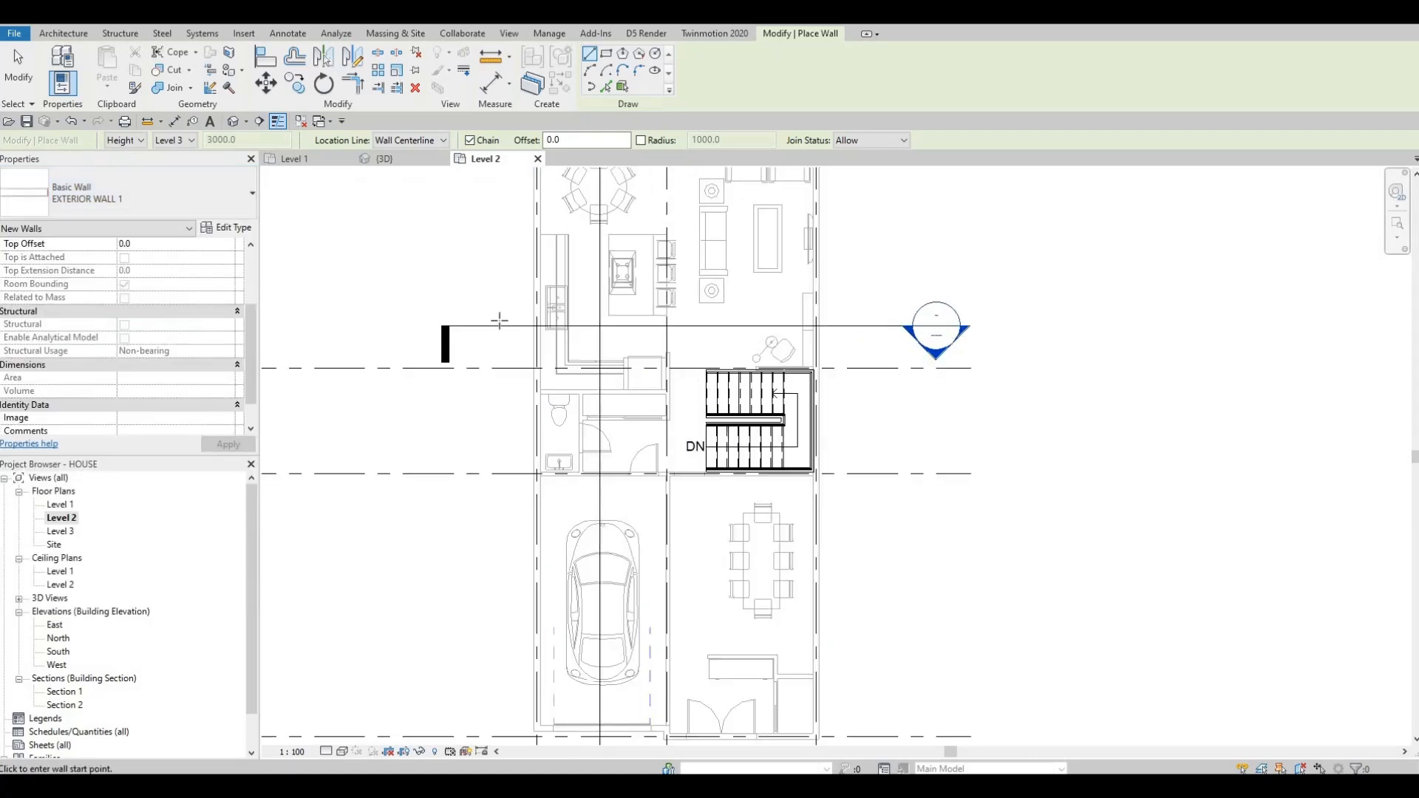
middle_drag(498, 322, 478, 545)
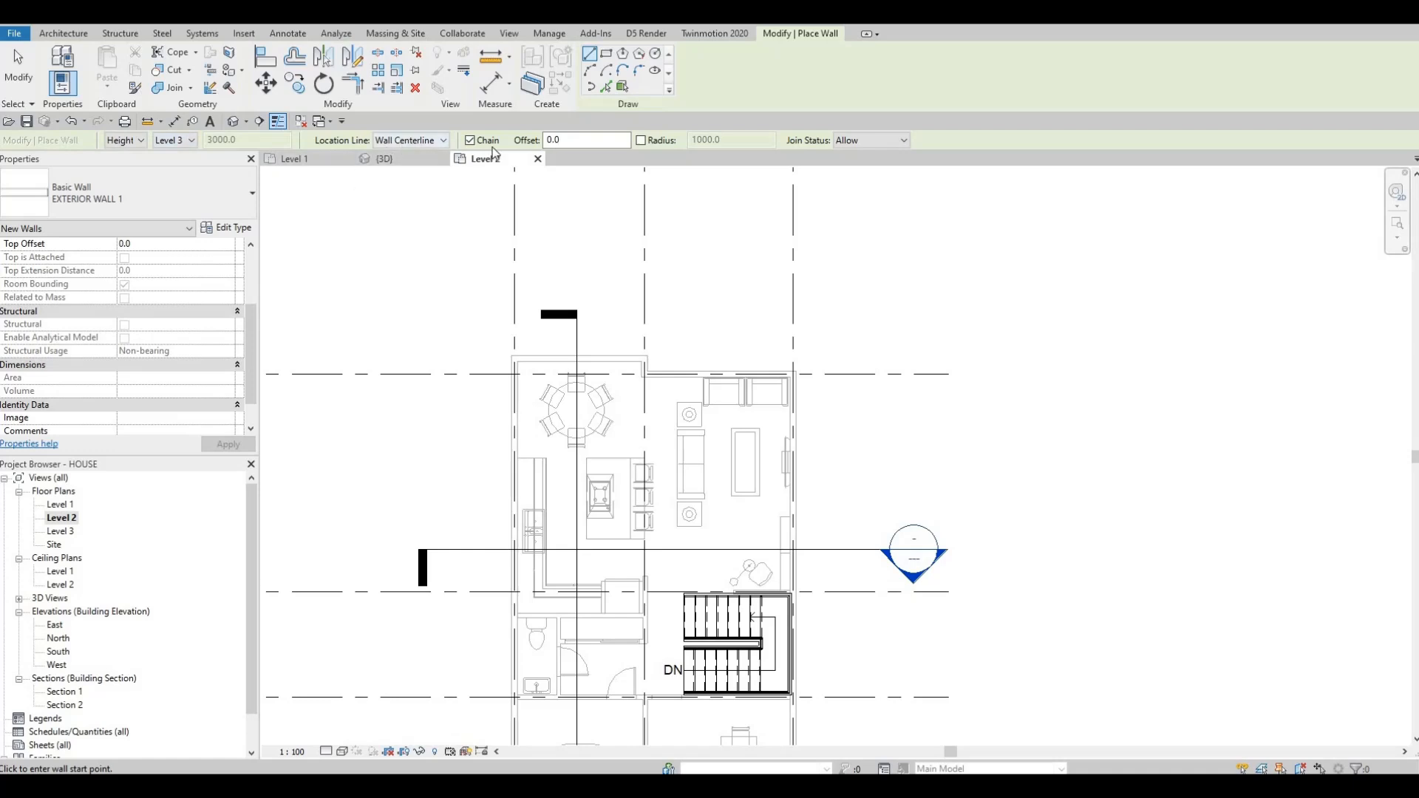
middle_drag(345, 258, 316, 202)
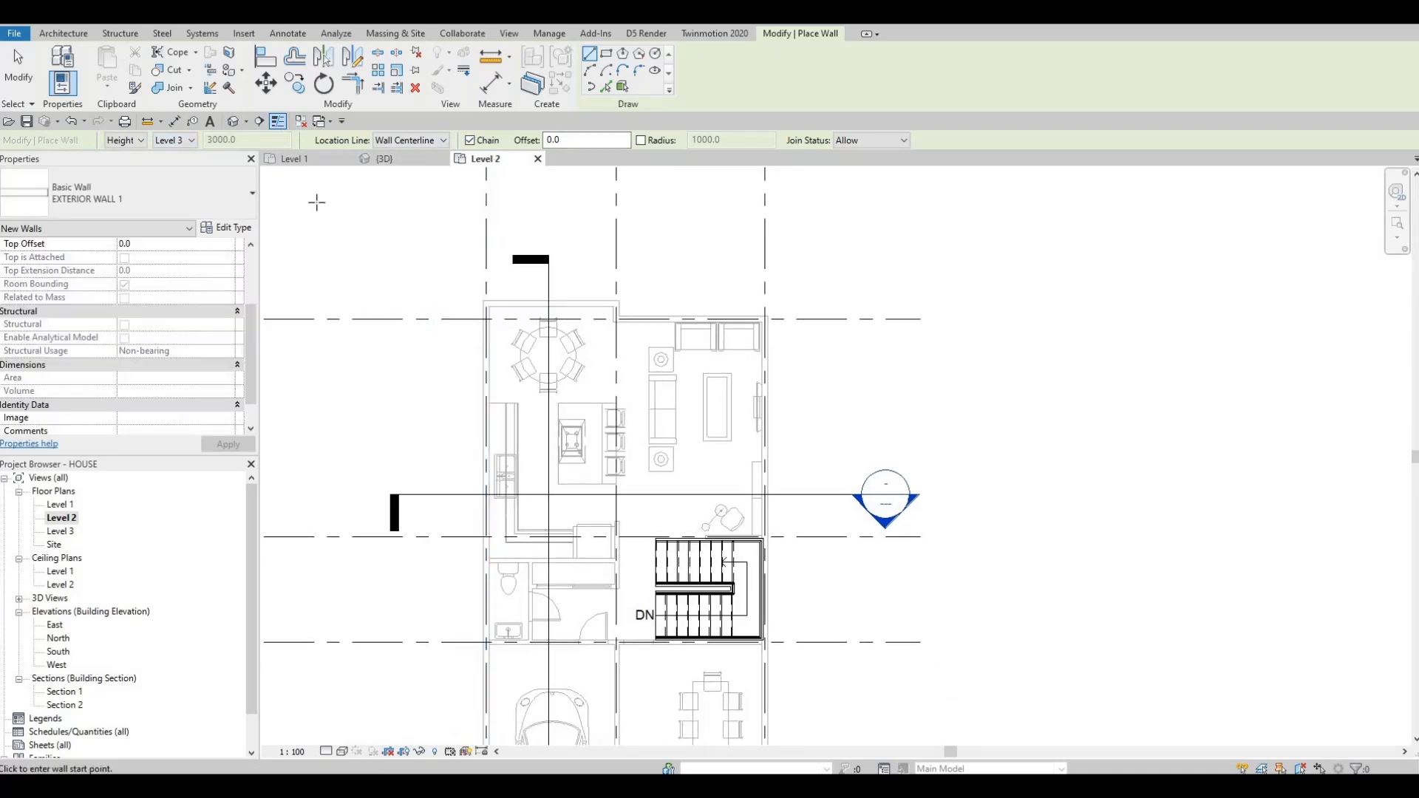
scroll(521, 341, up, 5)
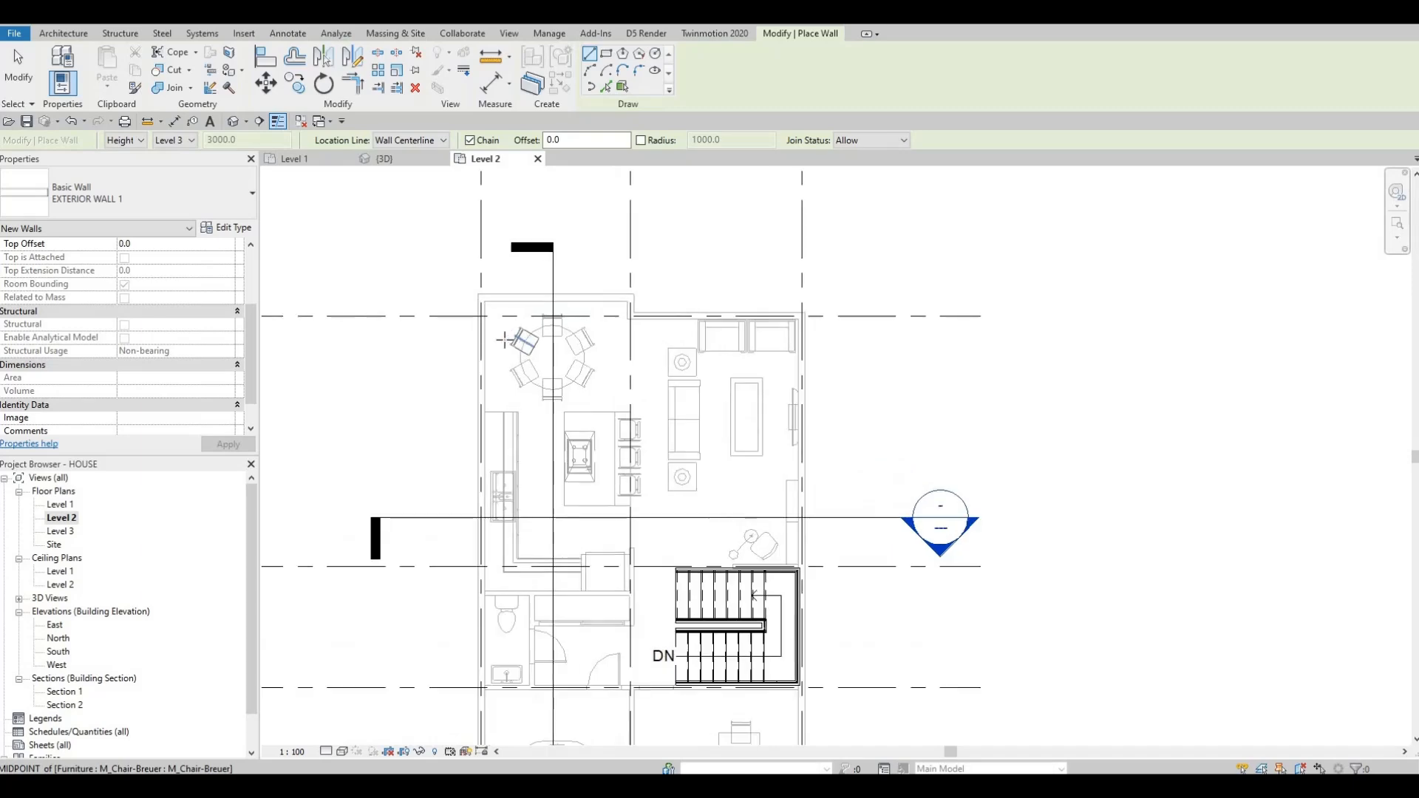
scroll(555, 326, down, 7)
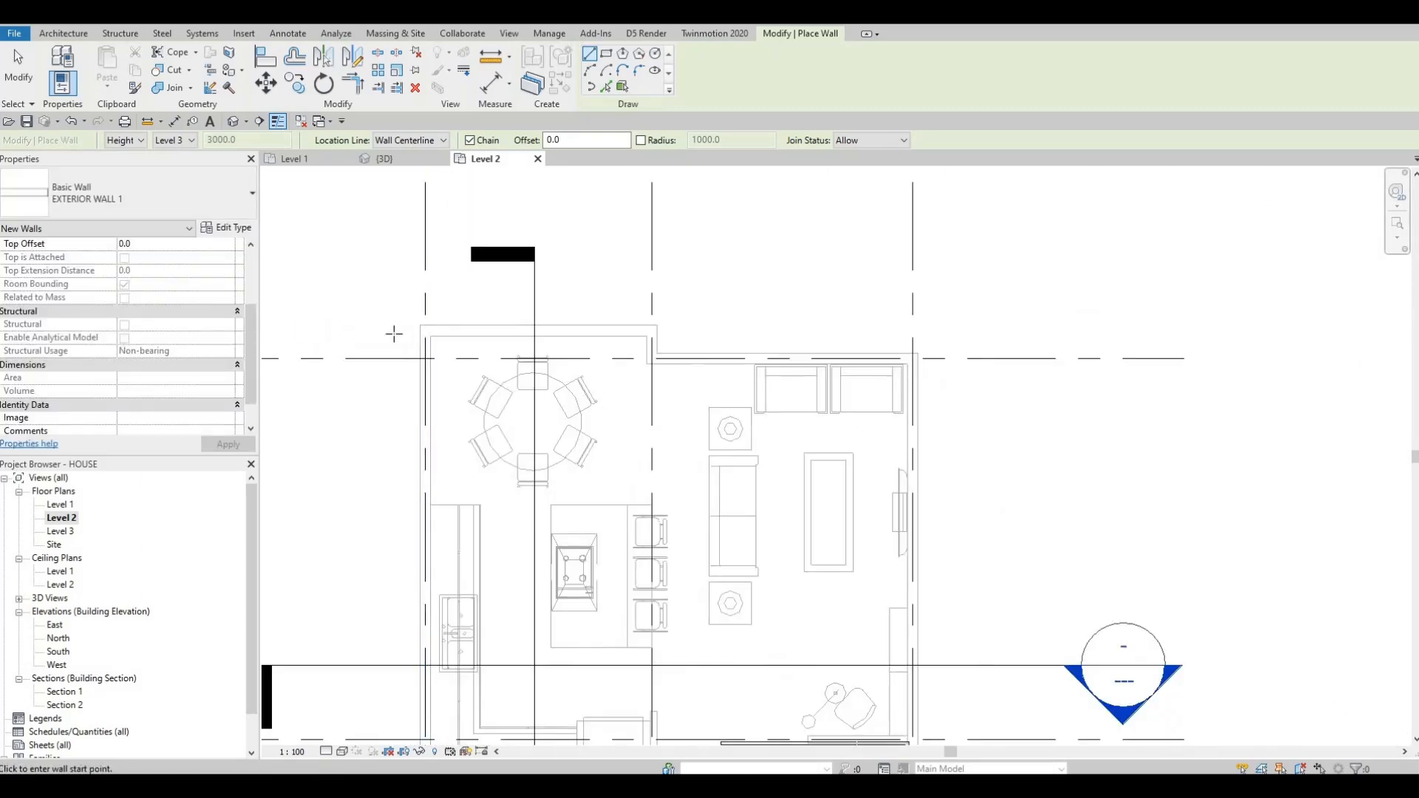
scroll(568, 294, up, 2)
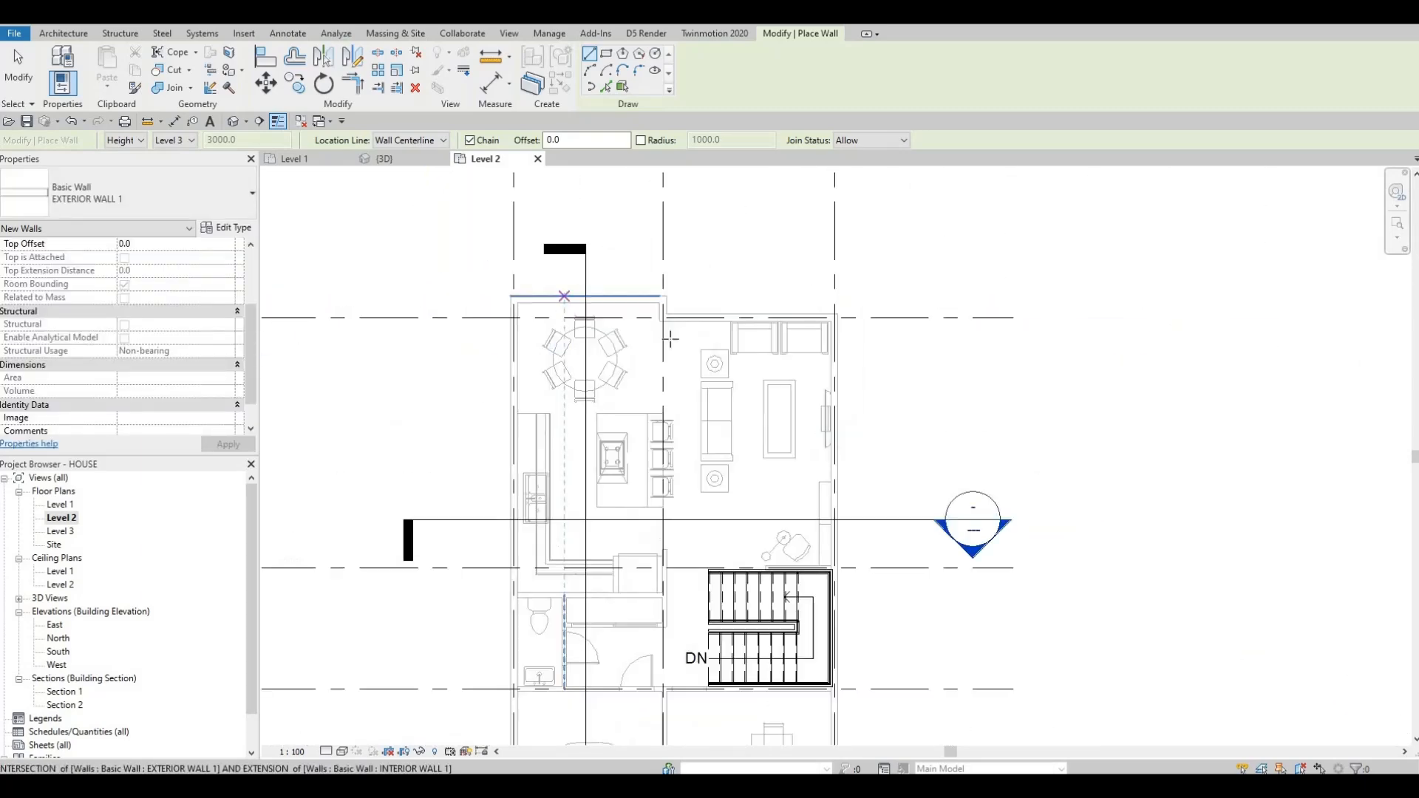
scroll(479, 318, up, 3)
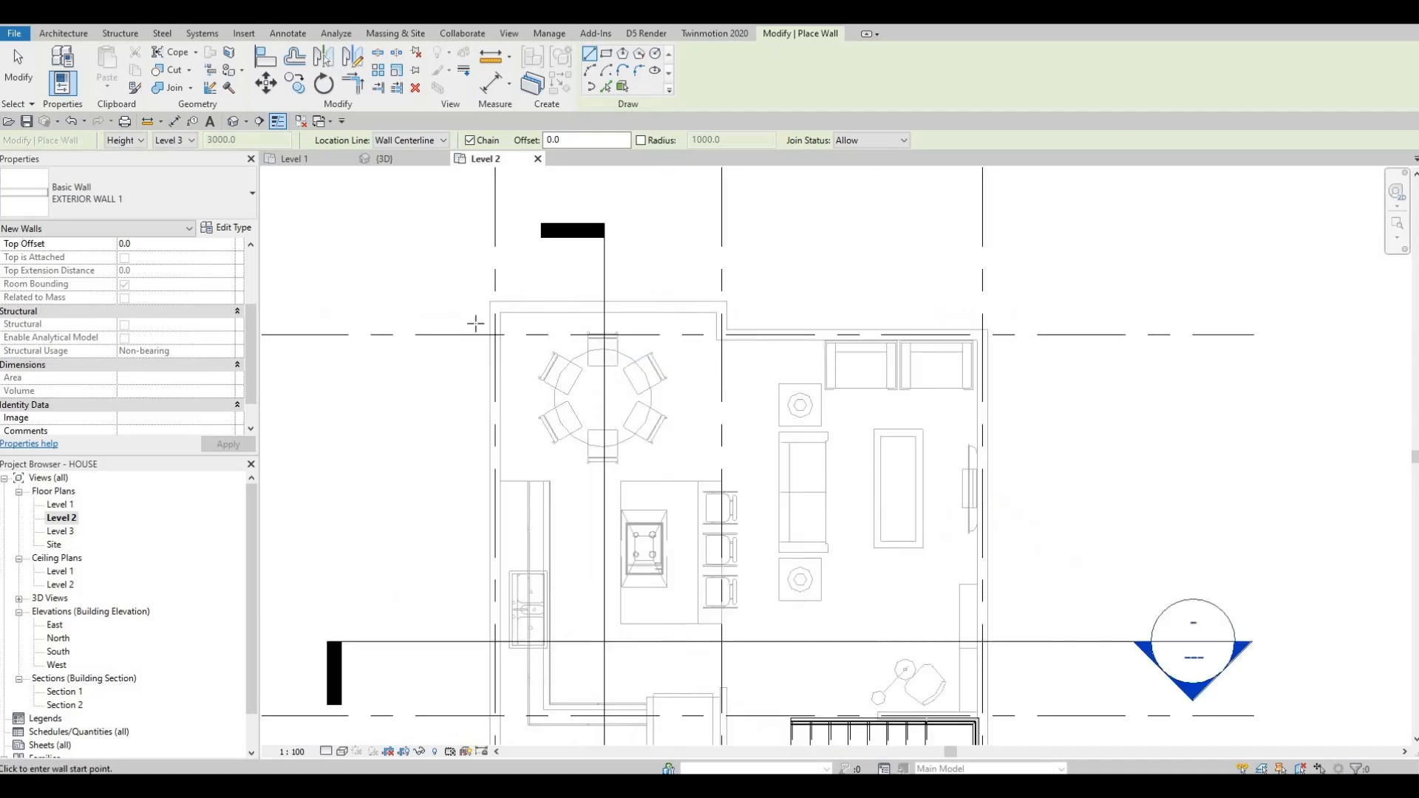
click(484, 312)
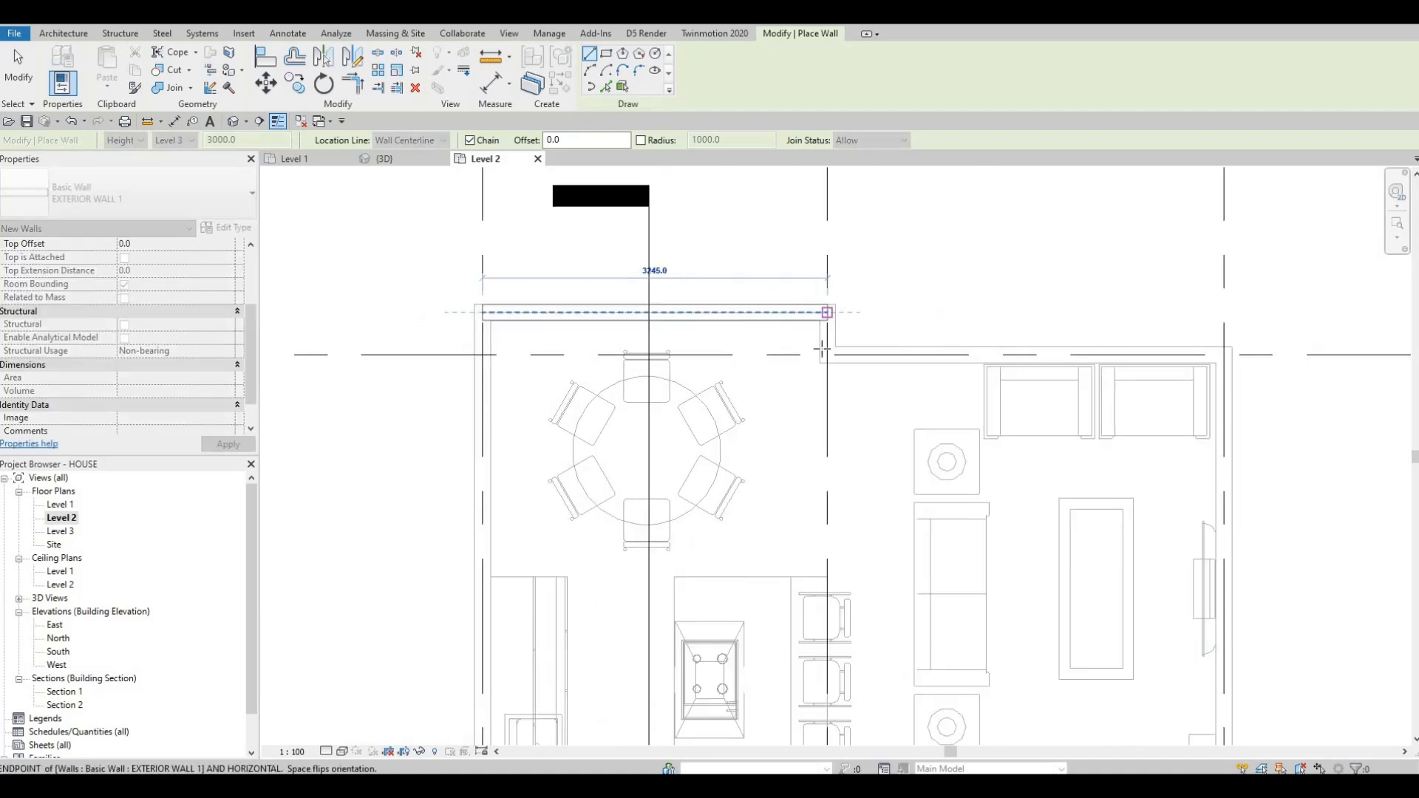
click(822, 350)
click(829, 355)
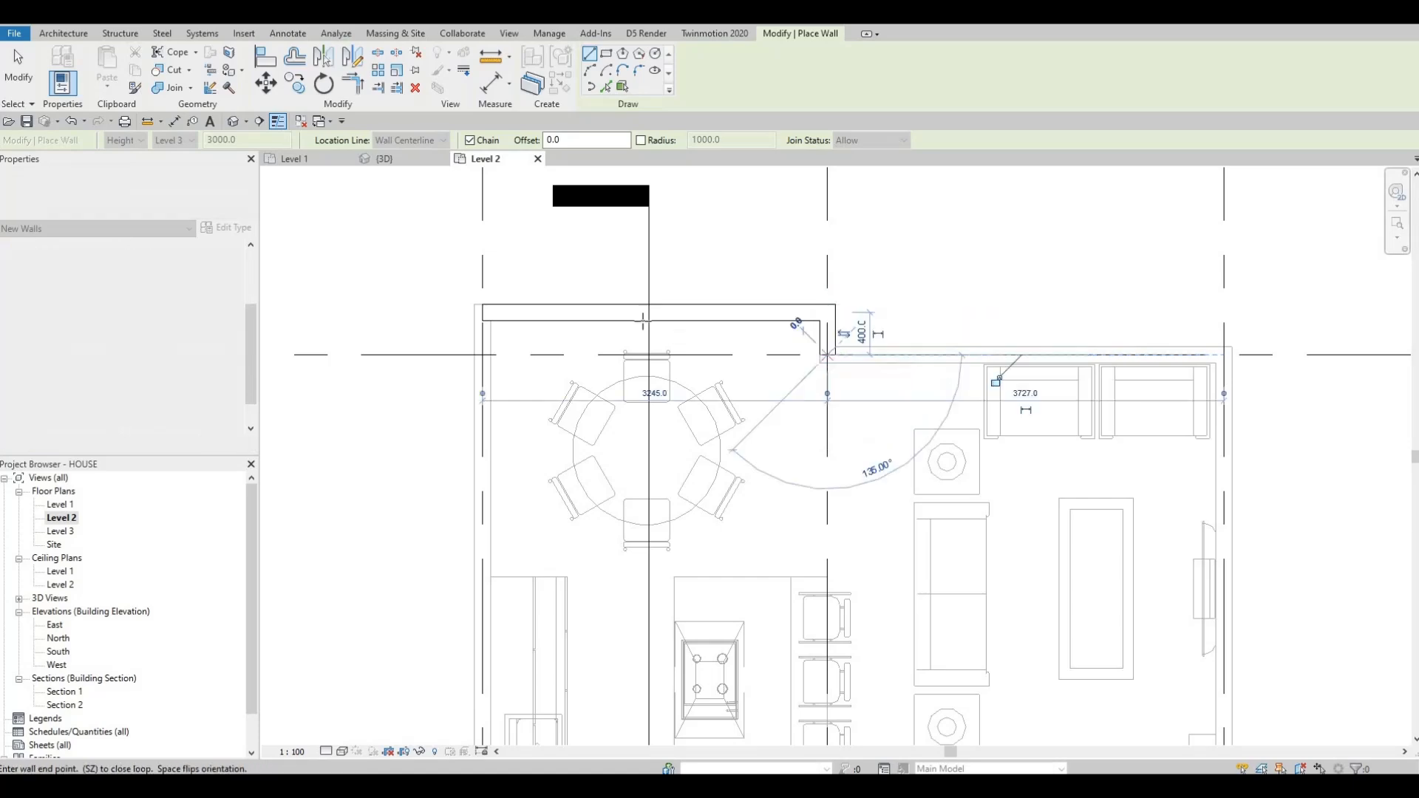
Step: Continue the exterior wall 3727 mm along grid A past the living area, and down the east side to grid D
middle_drag(988, 335, 696, 323)
scroll(959, 344, up, 2)
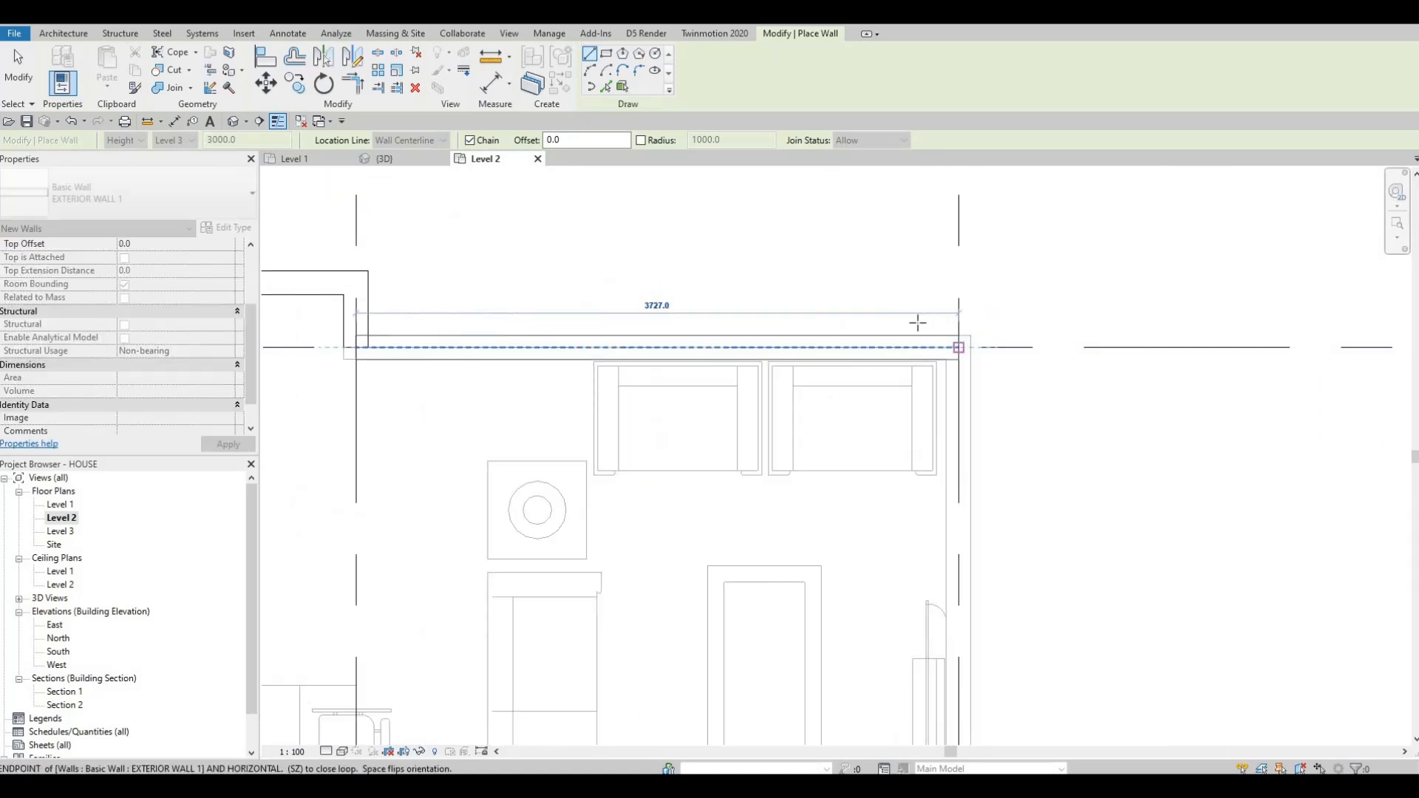
click(958, 346)
scroll(883, 425, down, 5)
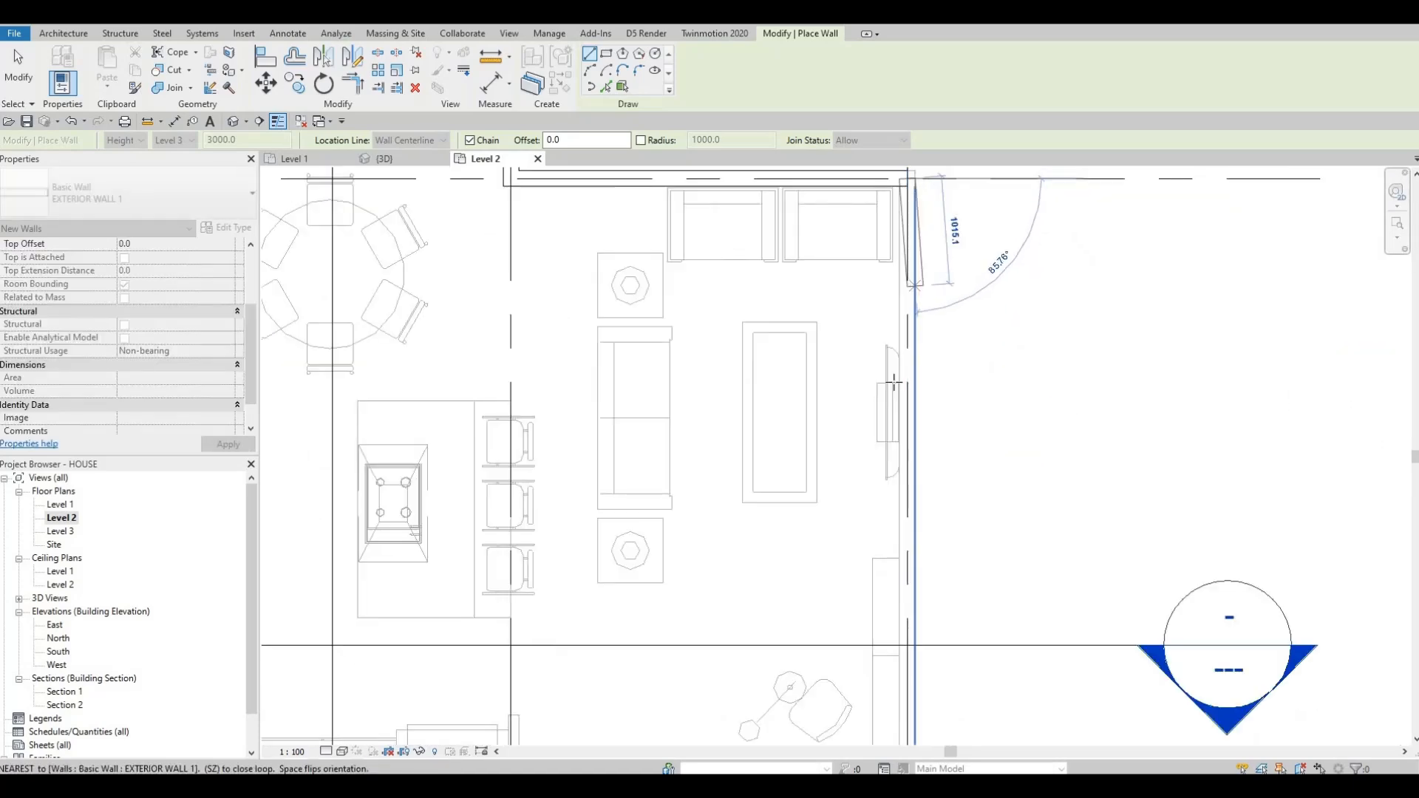
middle_drag(878, 408, 878, 230)
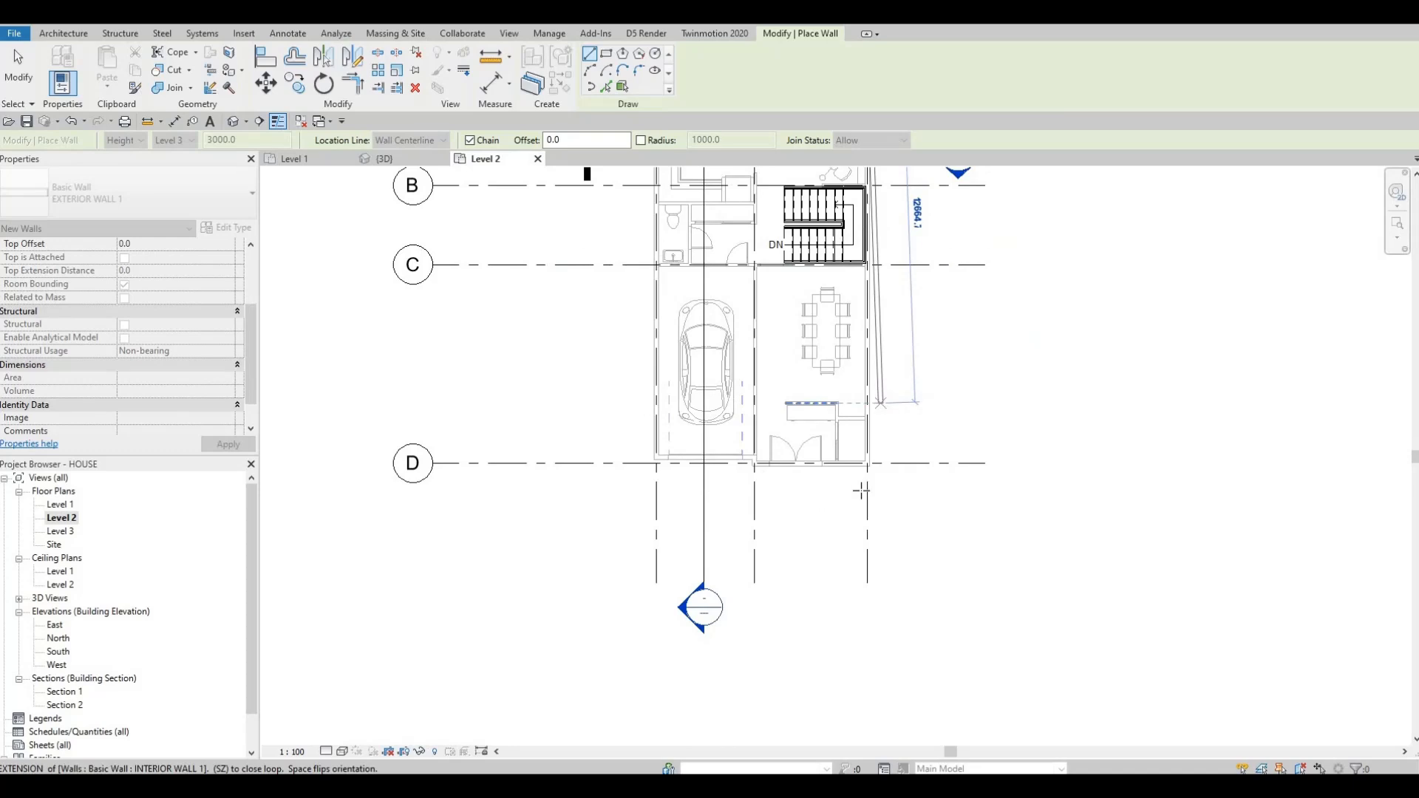
scroll(858, 484, up, 5)
click(852, 542)
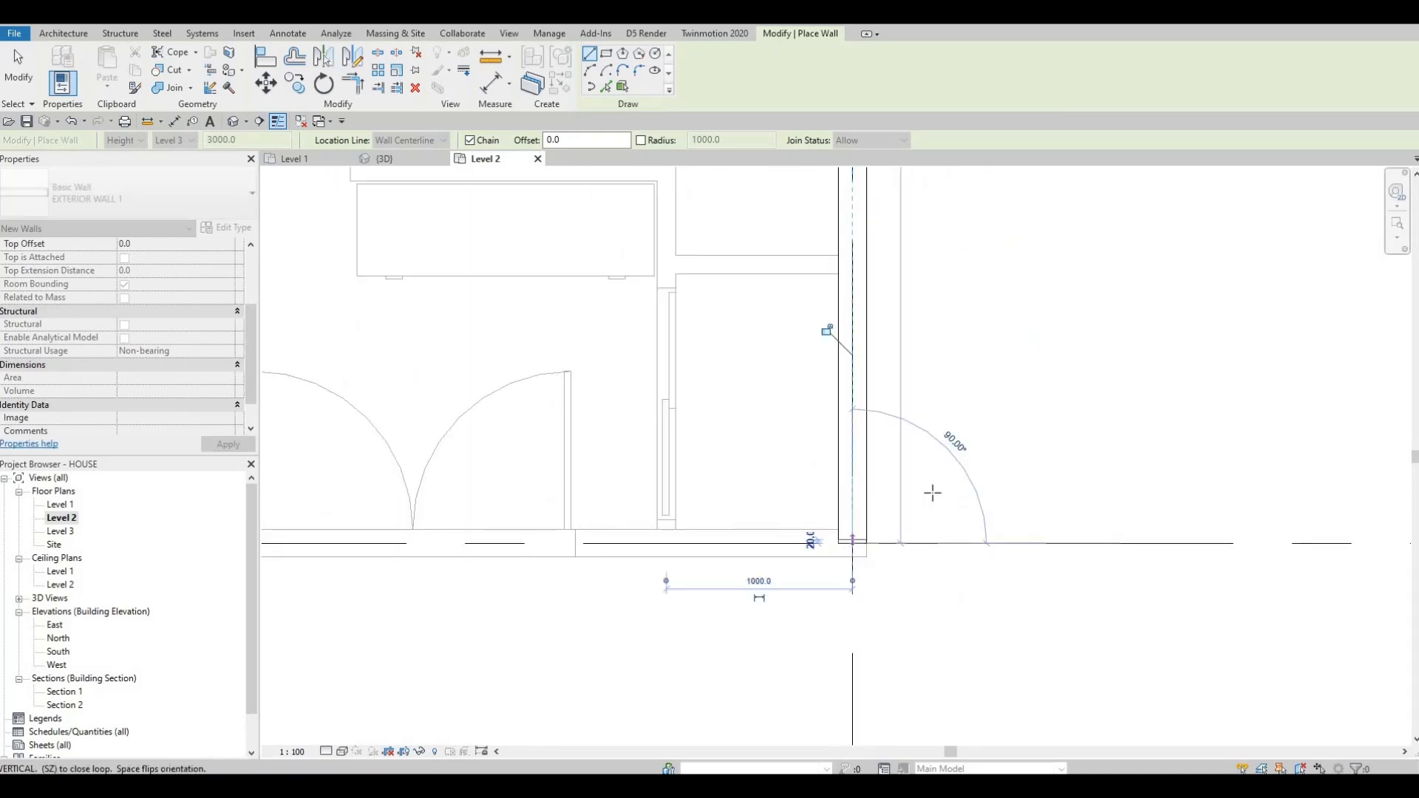
Step: Continue the exterior wall along grid D at the entrance, up a 200 mm jog, and across the garage front to the west grid
scroll(934, 491, down, 3)
scroll(651, 507, up, 3)
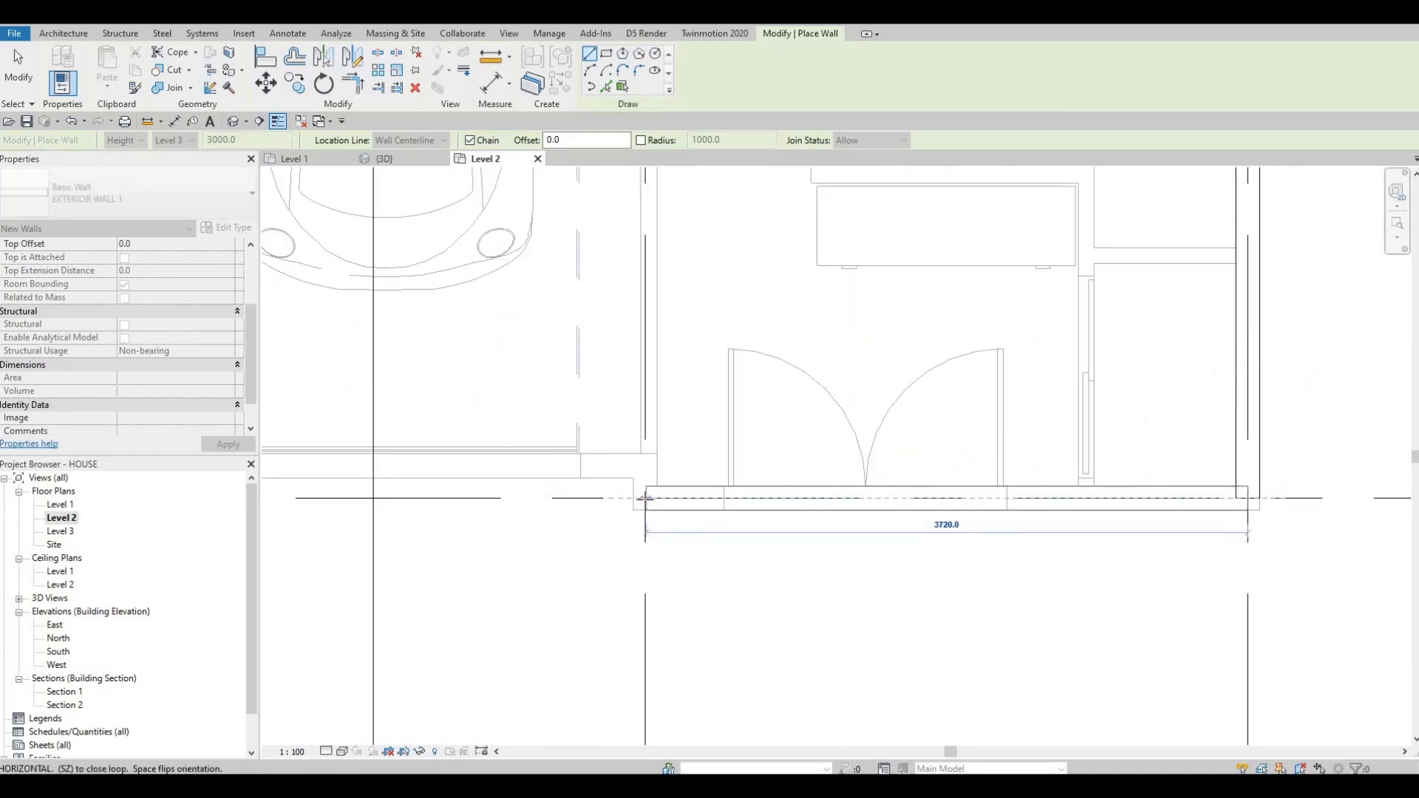
click(640, 462)
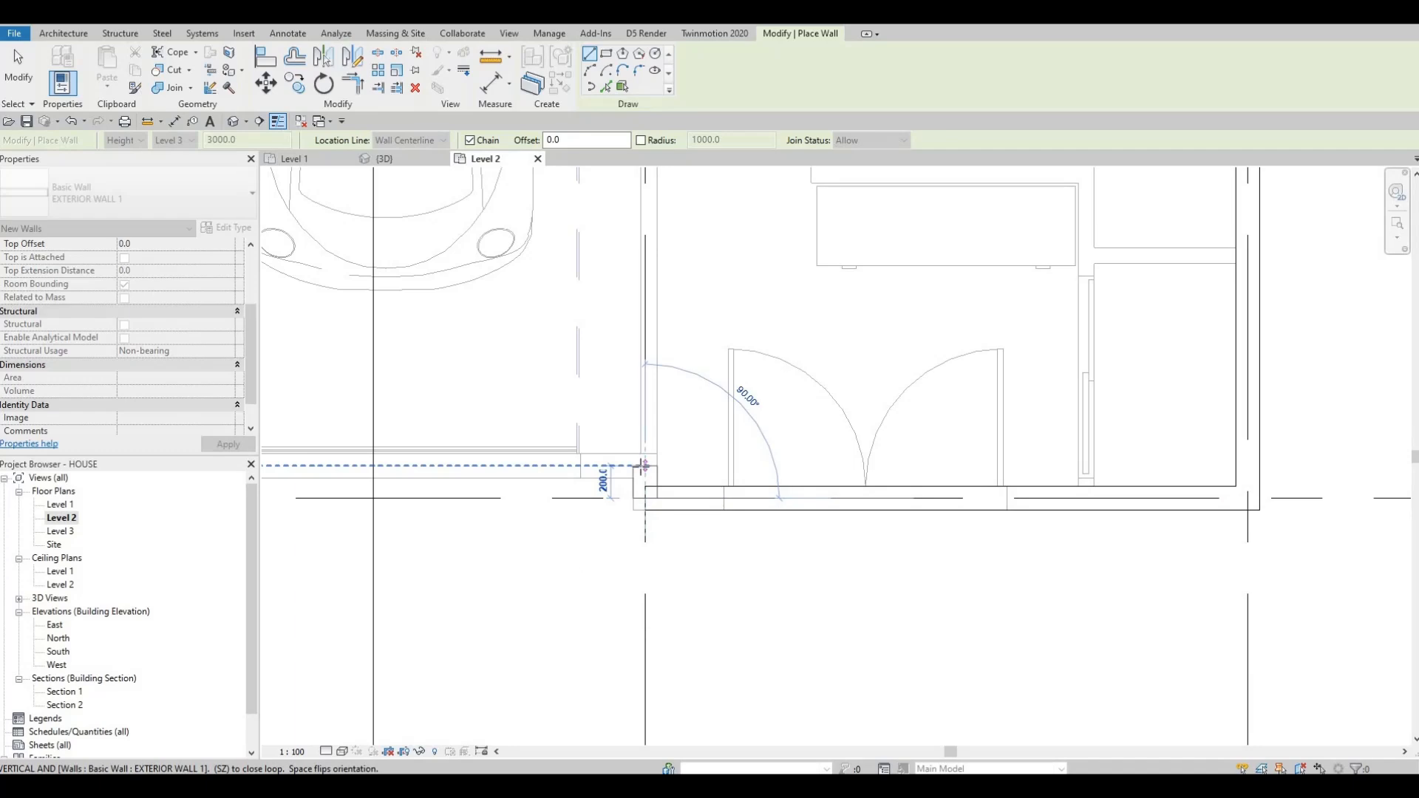
click(645, 465)
scroll(418, 452, up, 1)
middle_drag(418, 452, 839, 457)
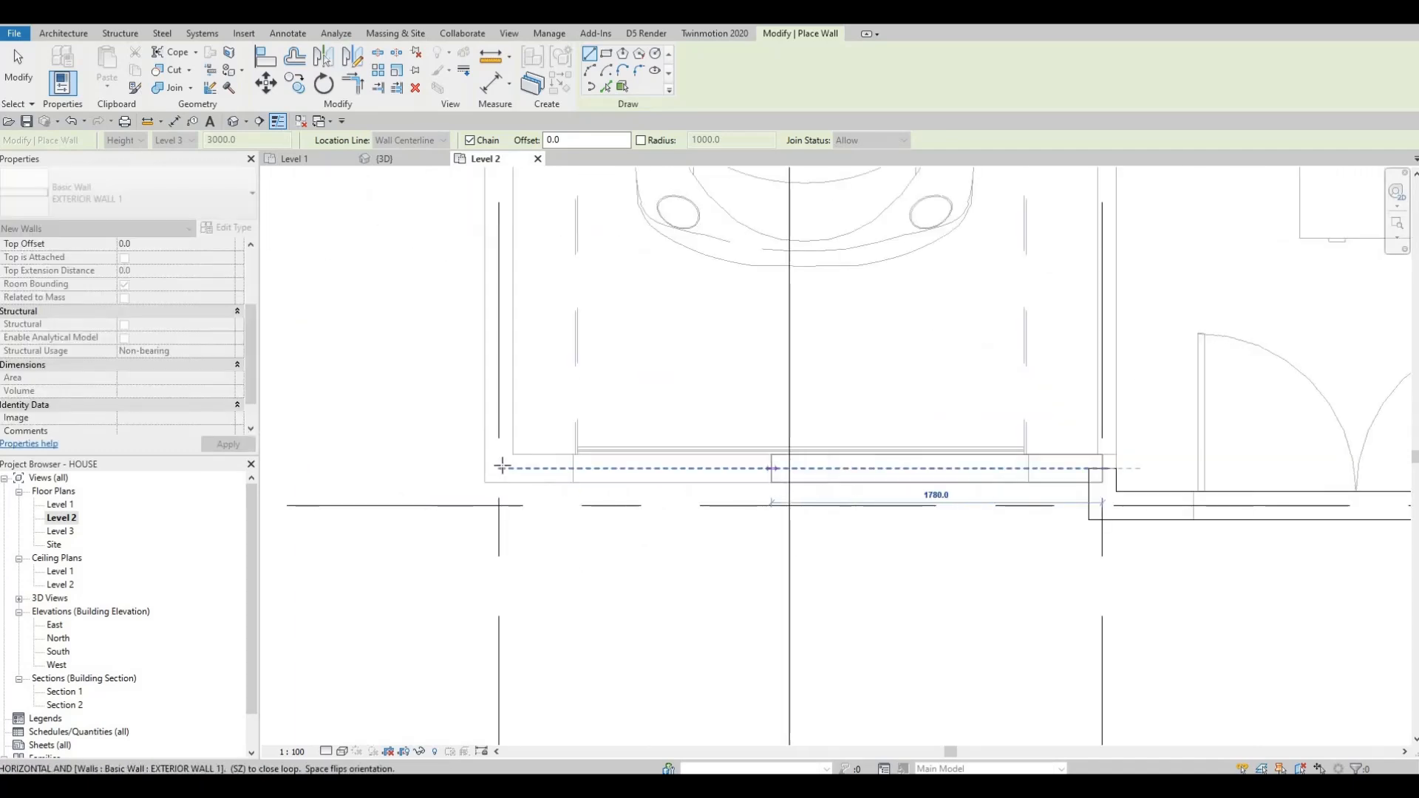
click(497, 322)
Step: Close the exterior wall loop up the west side to the starting corner and end the Wall tool
scroll(525, 510, down, 5)
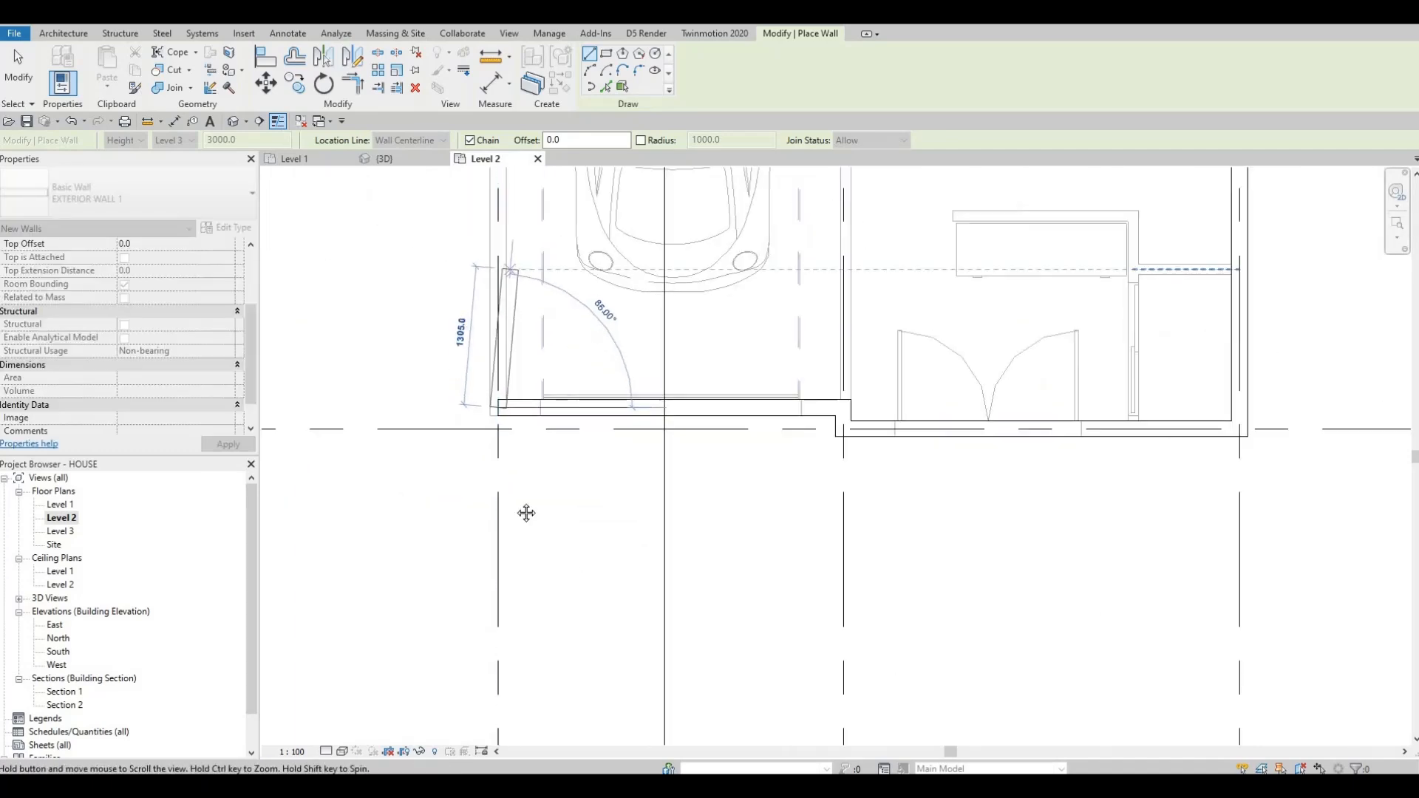
middle_drag(522, 287, 523, 540)
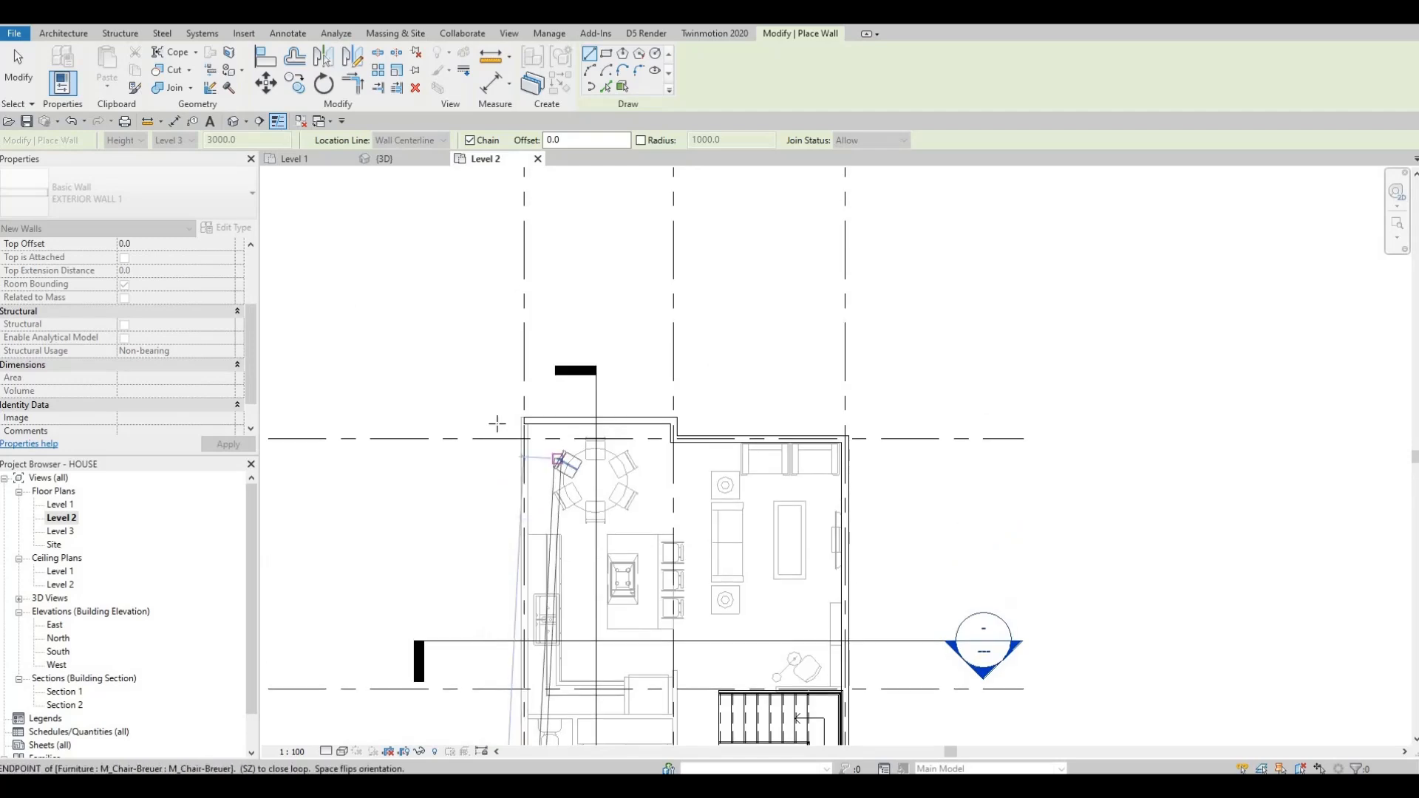
scroll(517, 420, up, 6)
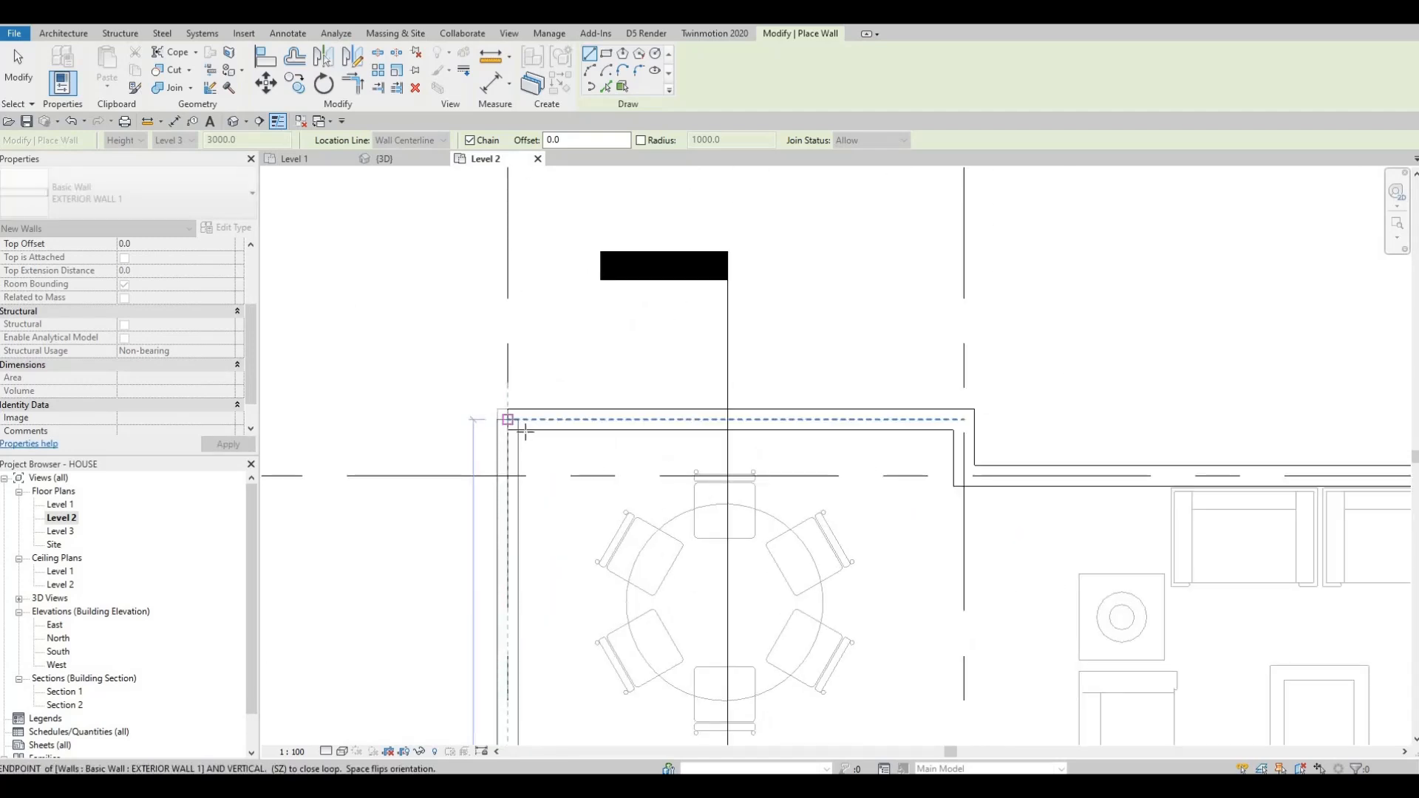
key(Escape)
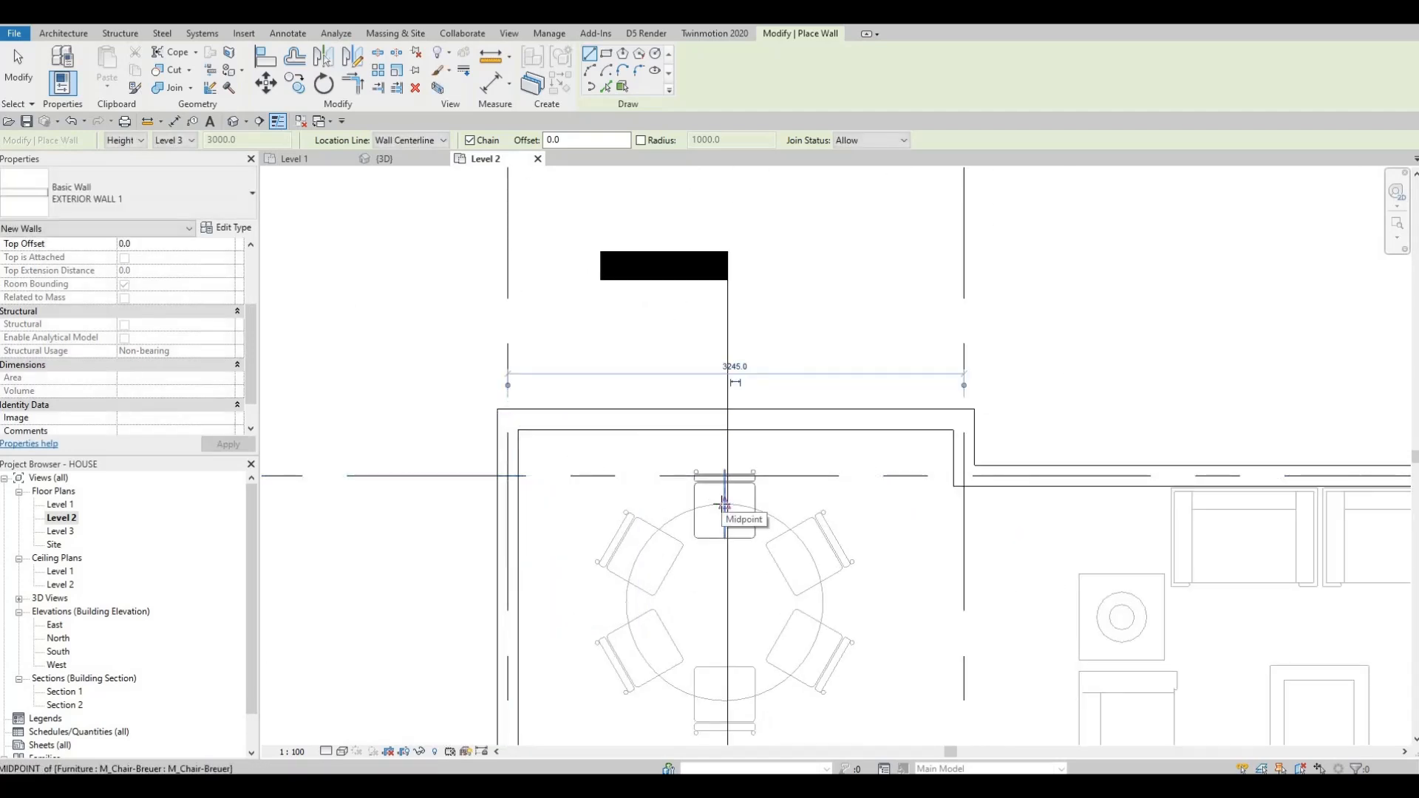
key(Escape)
key(Escape)
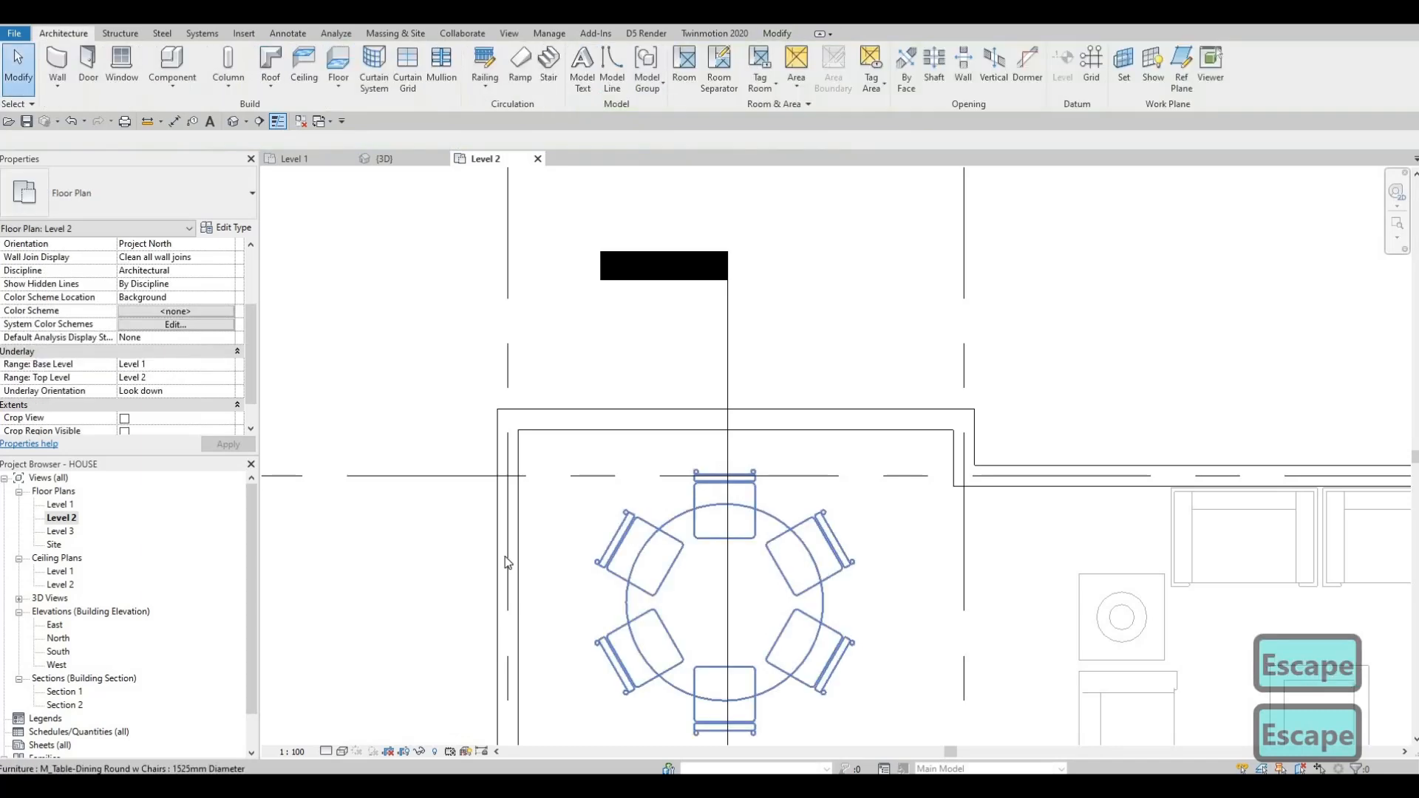
Step: Set the Level 2 plan's underlay base level to None and apply it
scroll(646, 434, down, 4)
scroll(673, 465, down, 3)
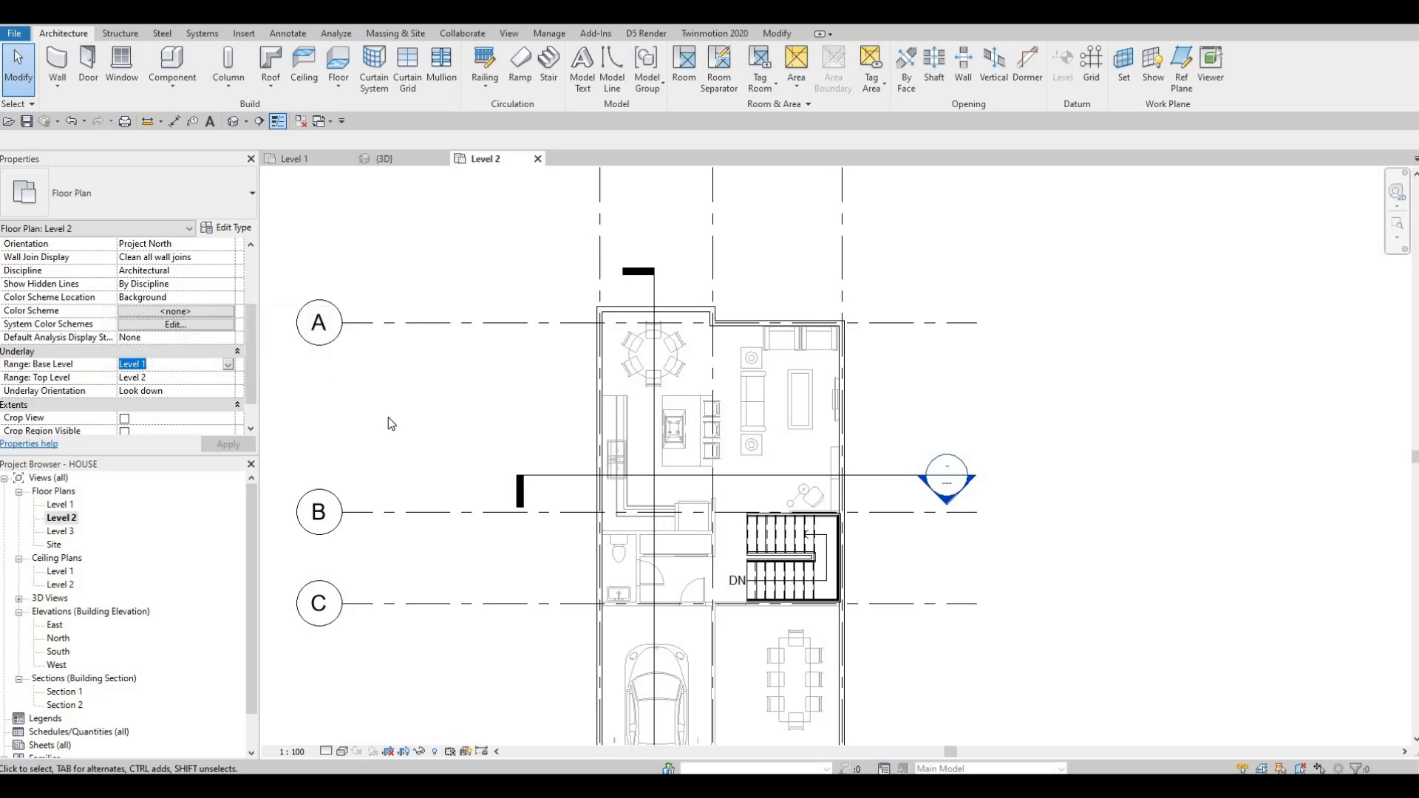
click(137, 364)
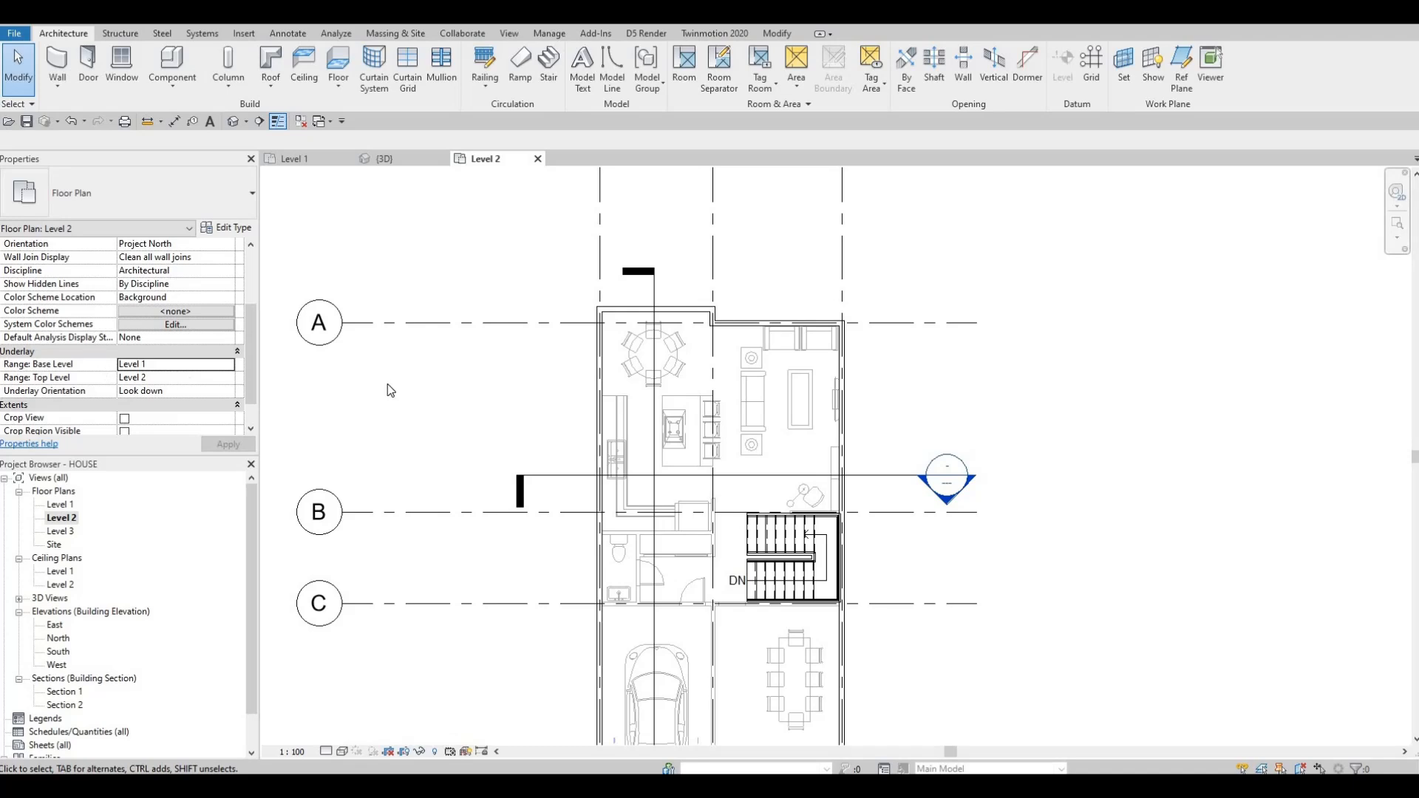
click(229, 364)
click(129, 377)
click(229, 444)
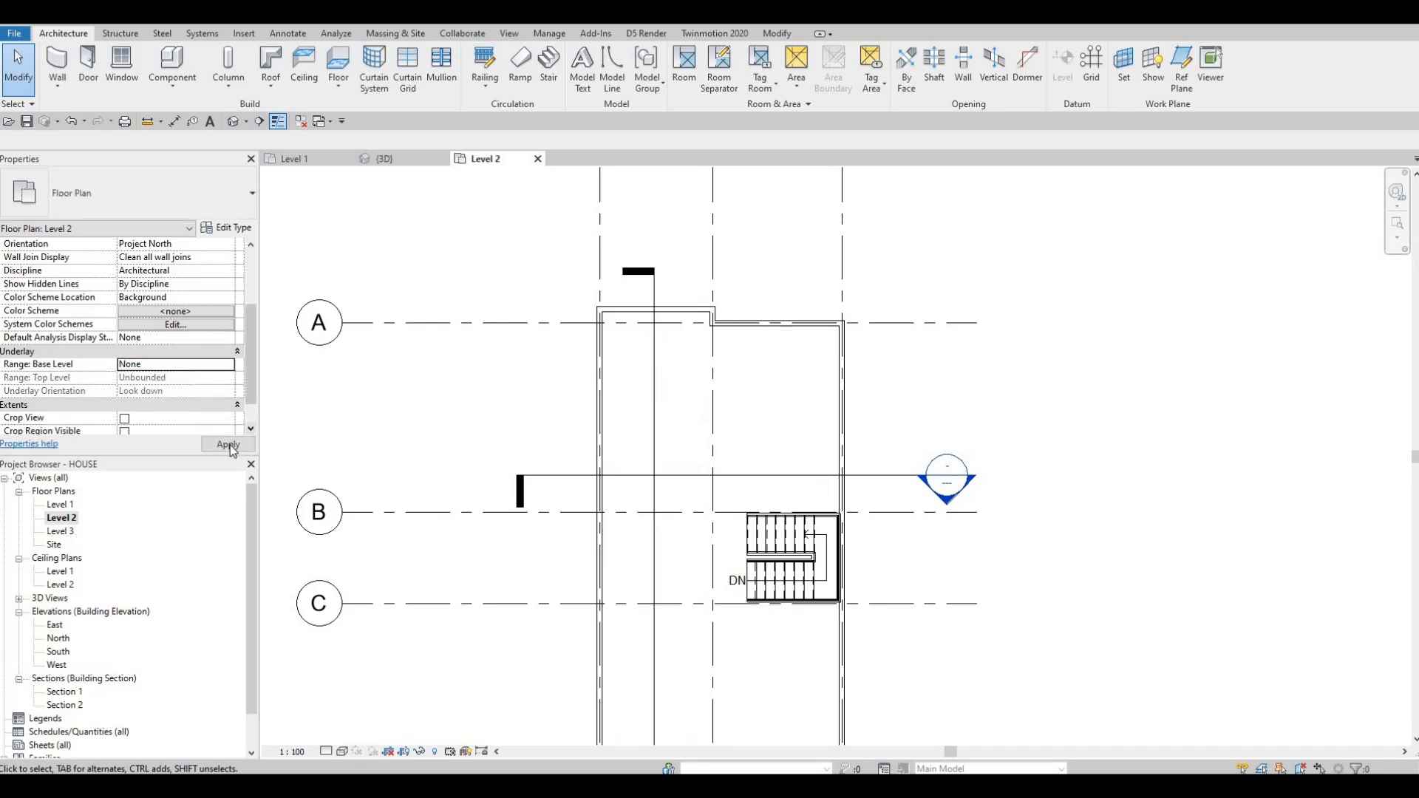
scroll(658, 461, down, 2)
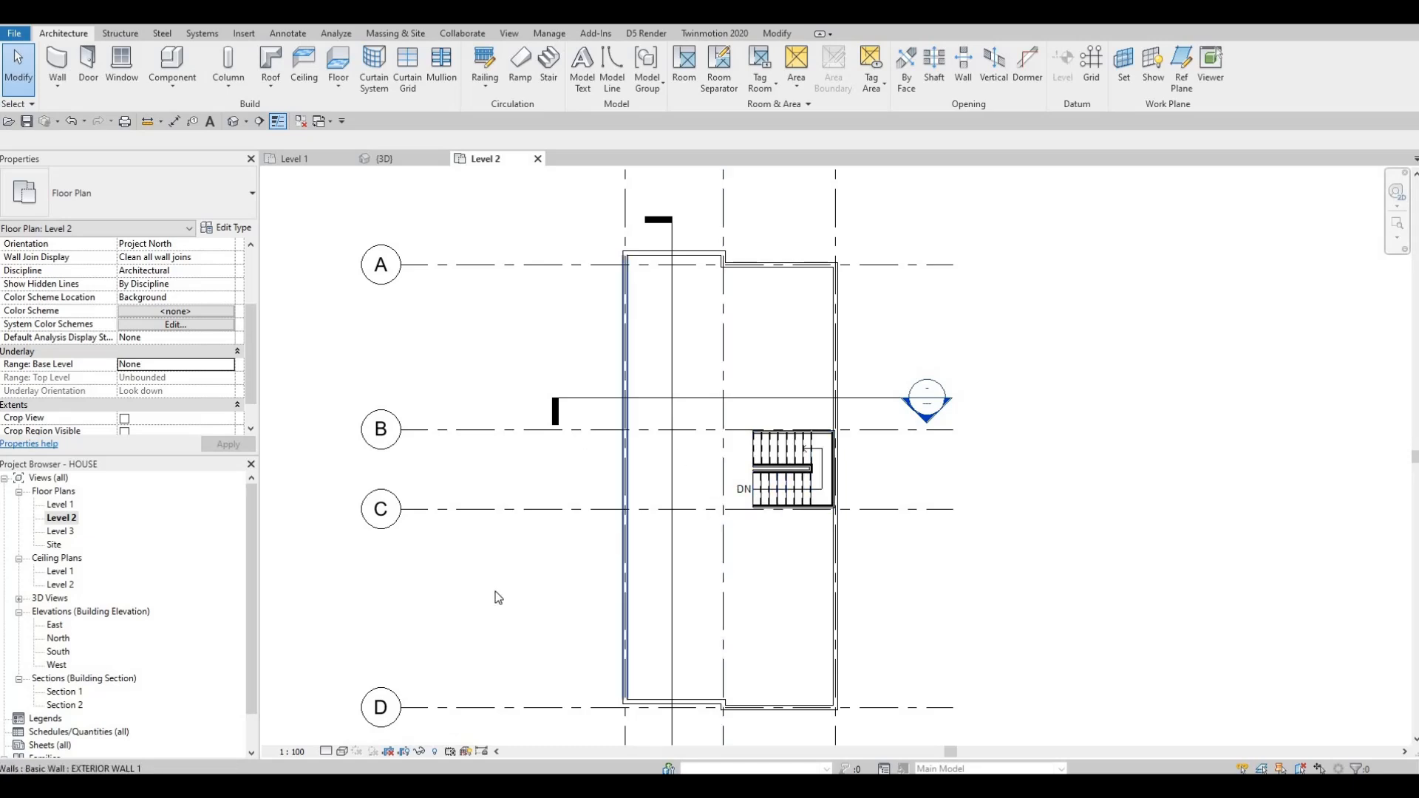
middle_drag(708, 649, 694, 563)
scroll(687, 573, up, 2)
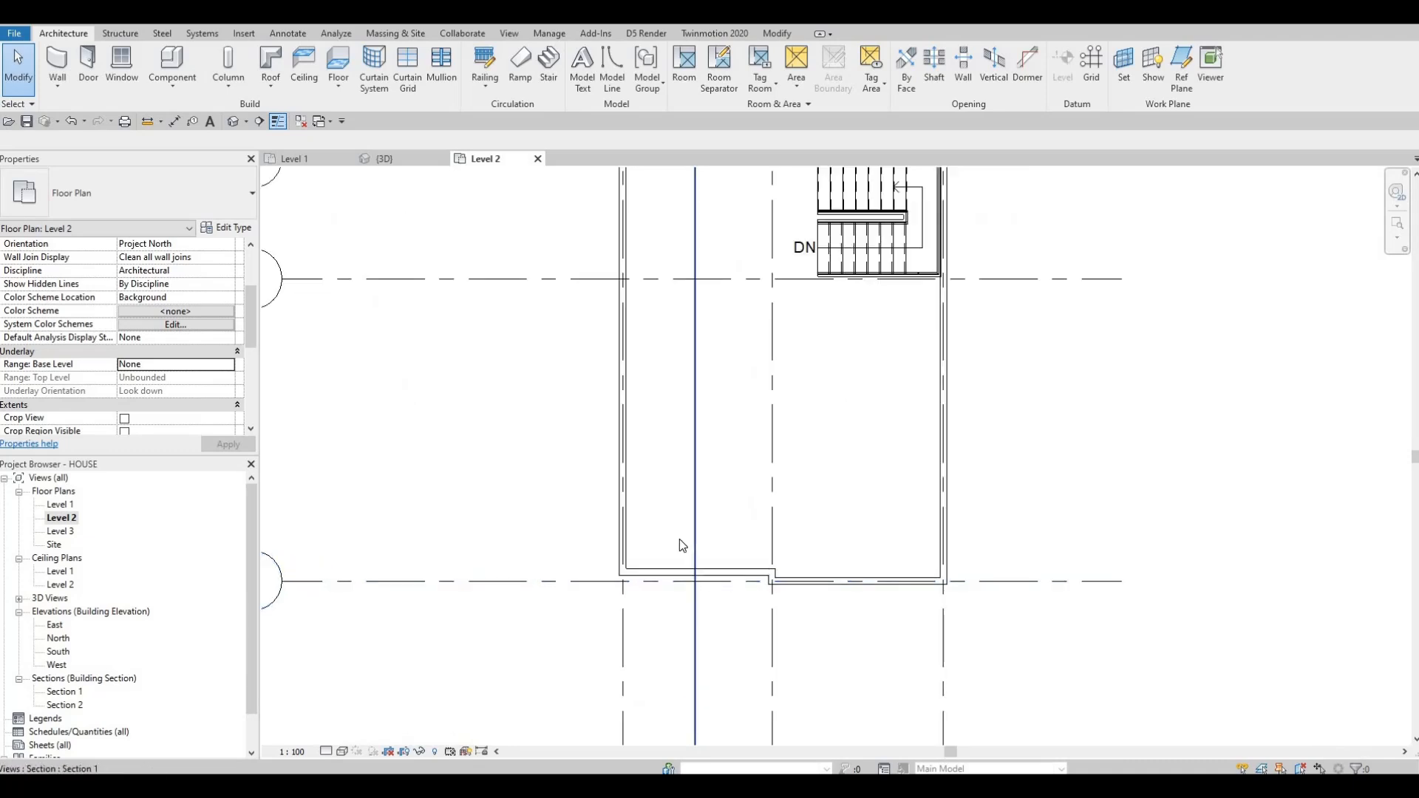
click(643, 571)
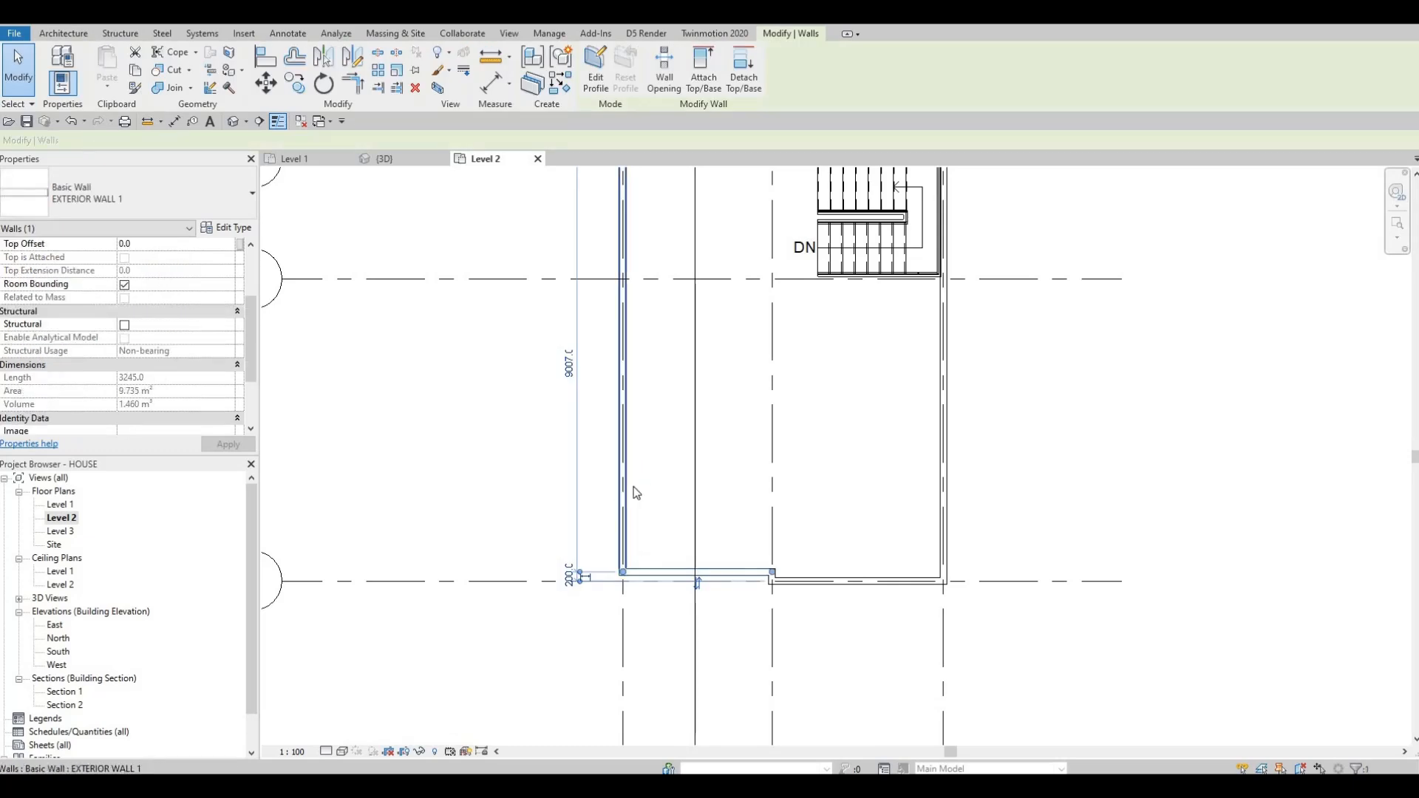
middle_drag(627, 464, 634, 488)
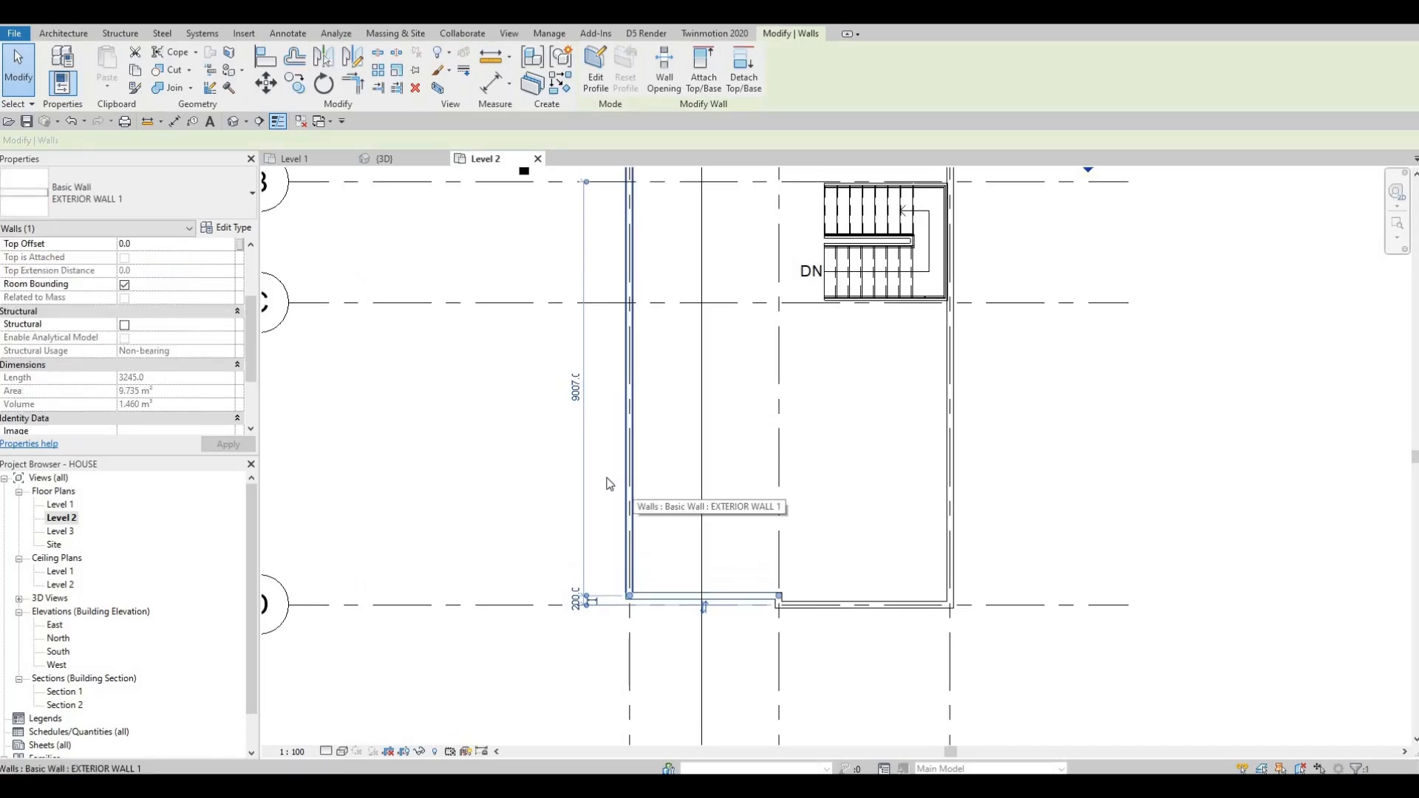
click(575, 388)
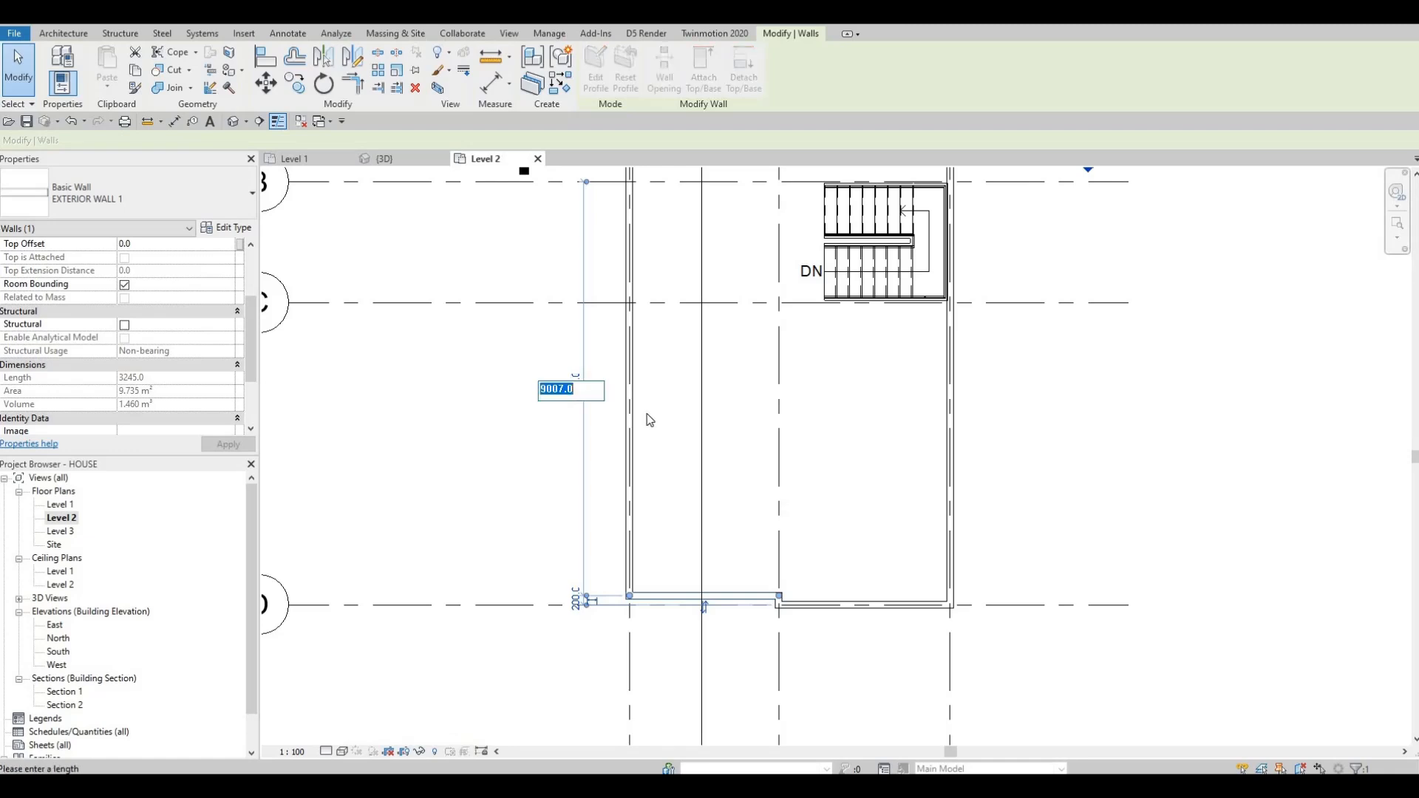
scroll(645, 410, down, 2)
middle_drag(594, 500, 592, 491)
key(Escape)
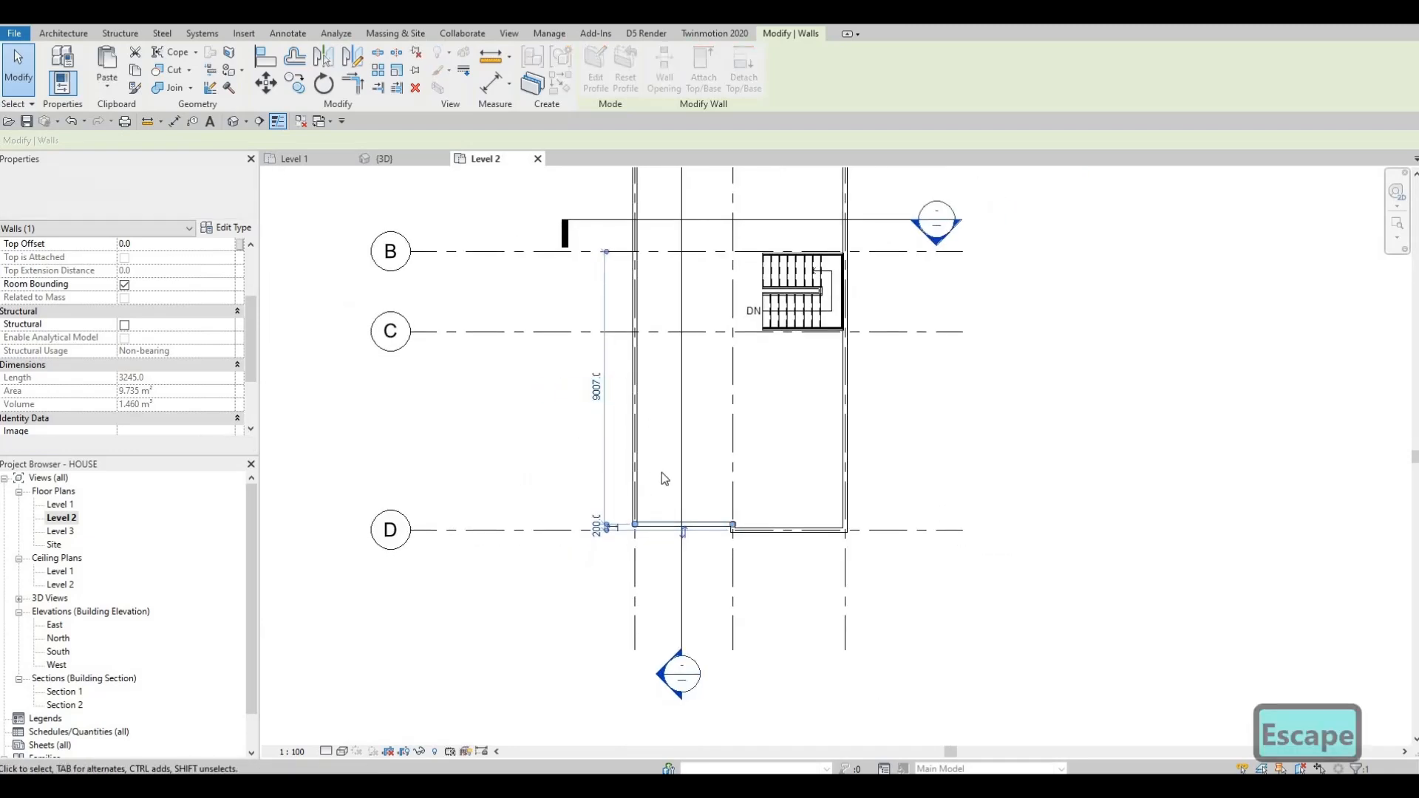
middle_drag(568, 406, 681, 414)
scroll(681, 415, down, 1)
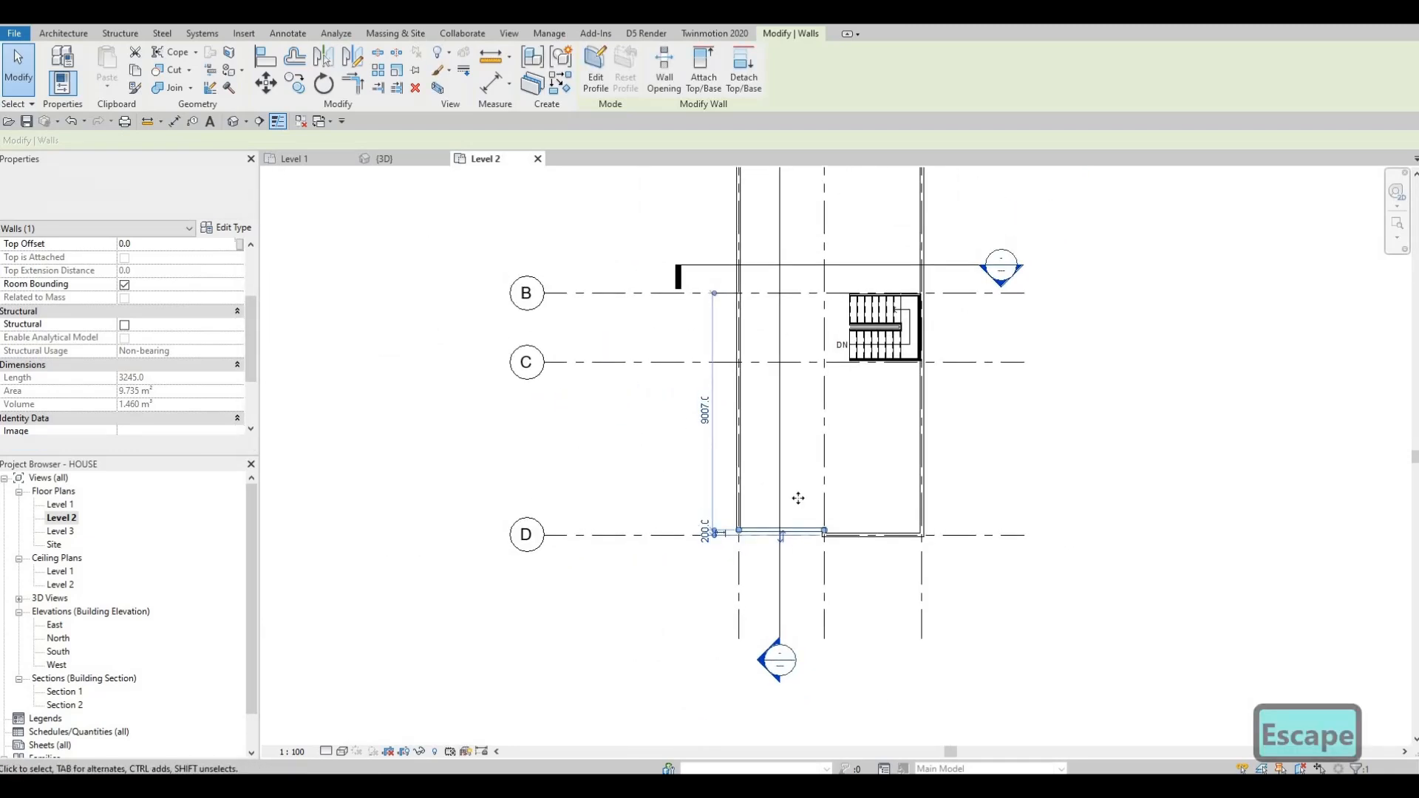
Step: Try to shift the garage-front wall's west end, and undo the change
scroll(713, 510, up, 5)
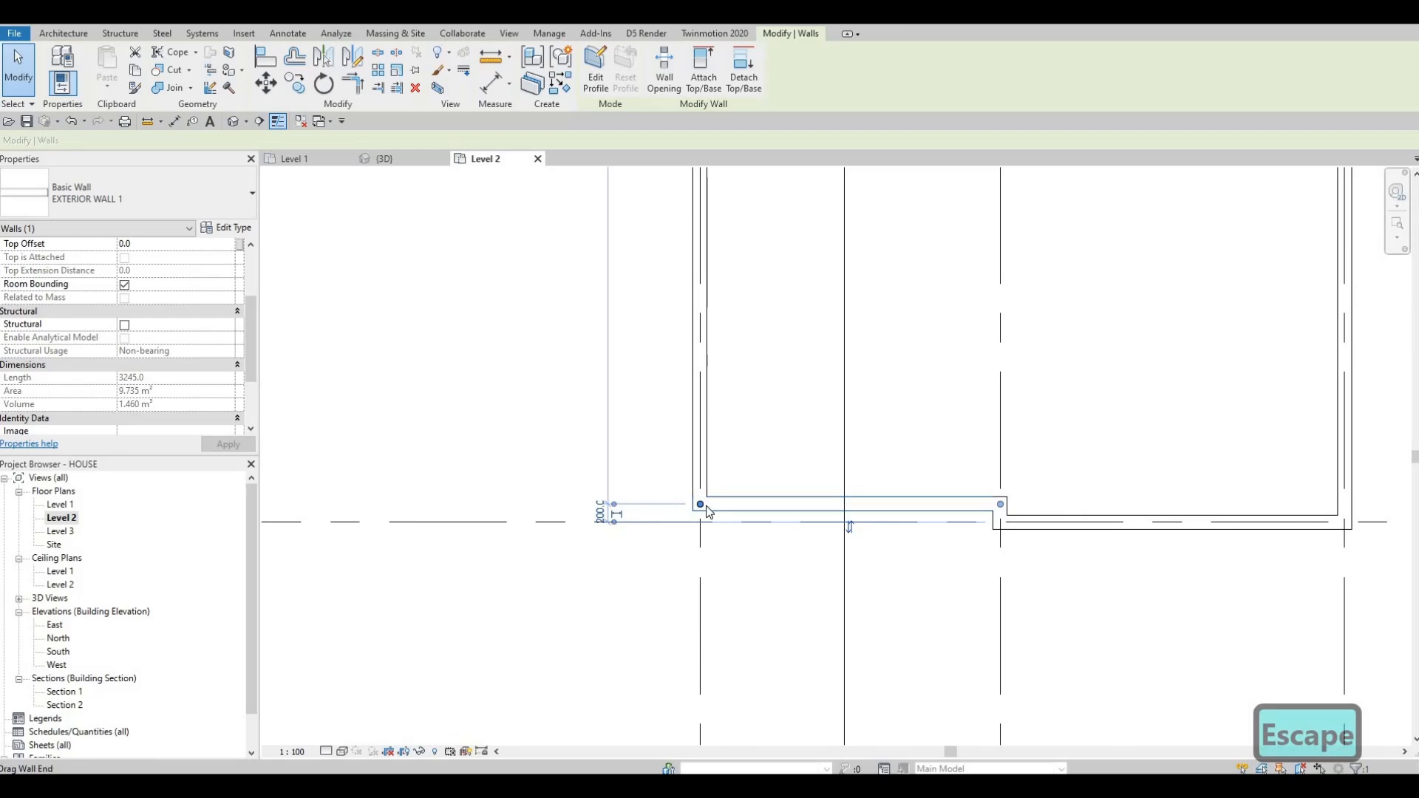
drag(701, 506, 714, 389)
drag(747, 487, 751, 486)
key(ctrl+z)
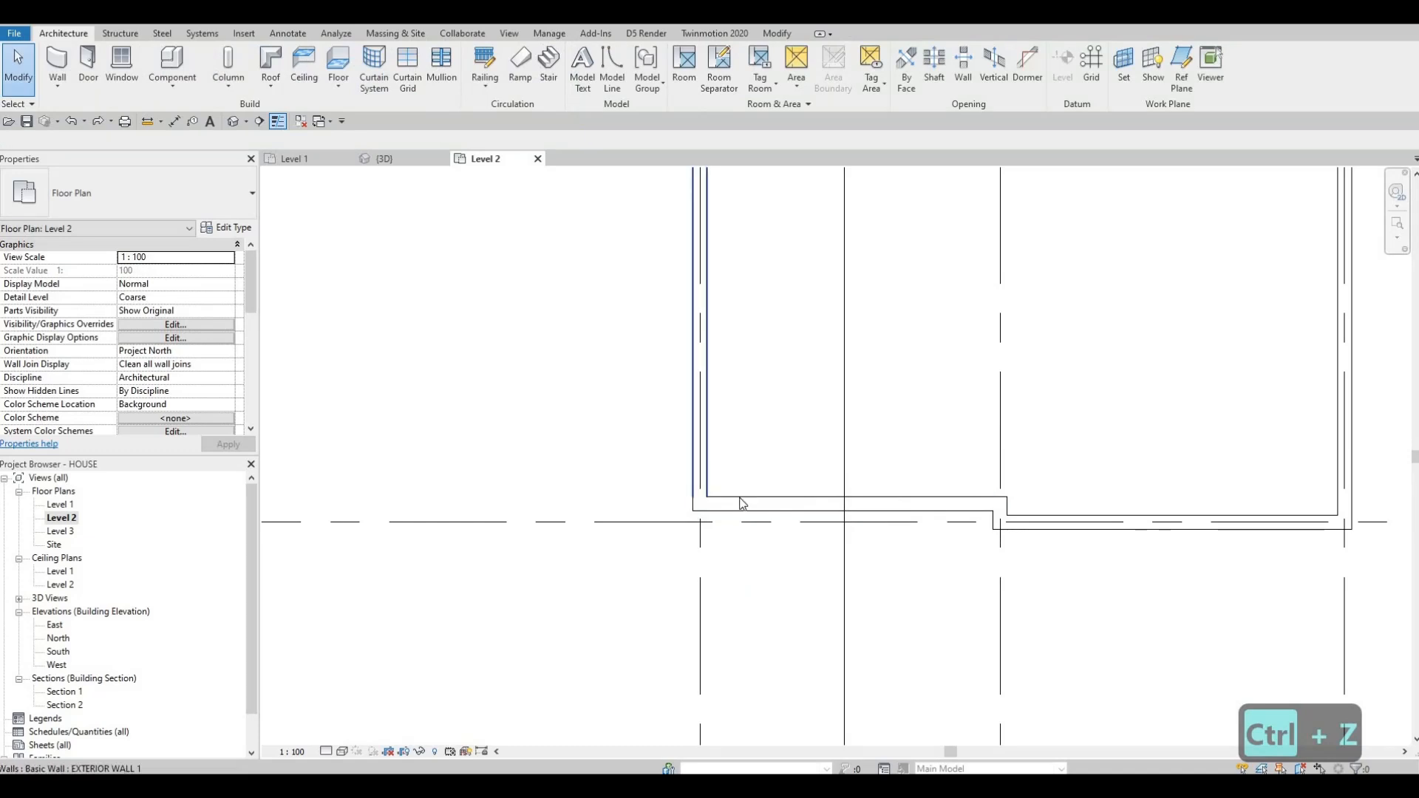
Step: Set the garage-front exterior wall back 2000 mm from grid D
click(797, 546)
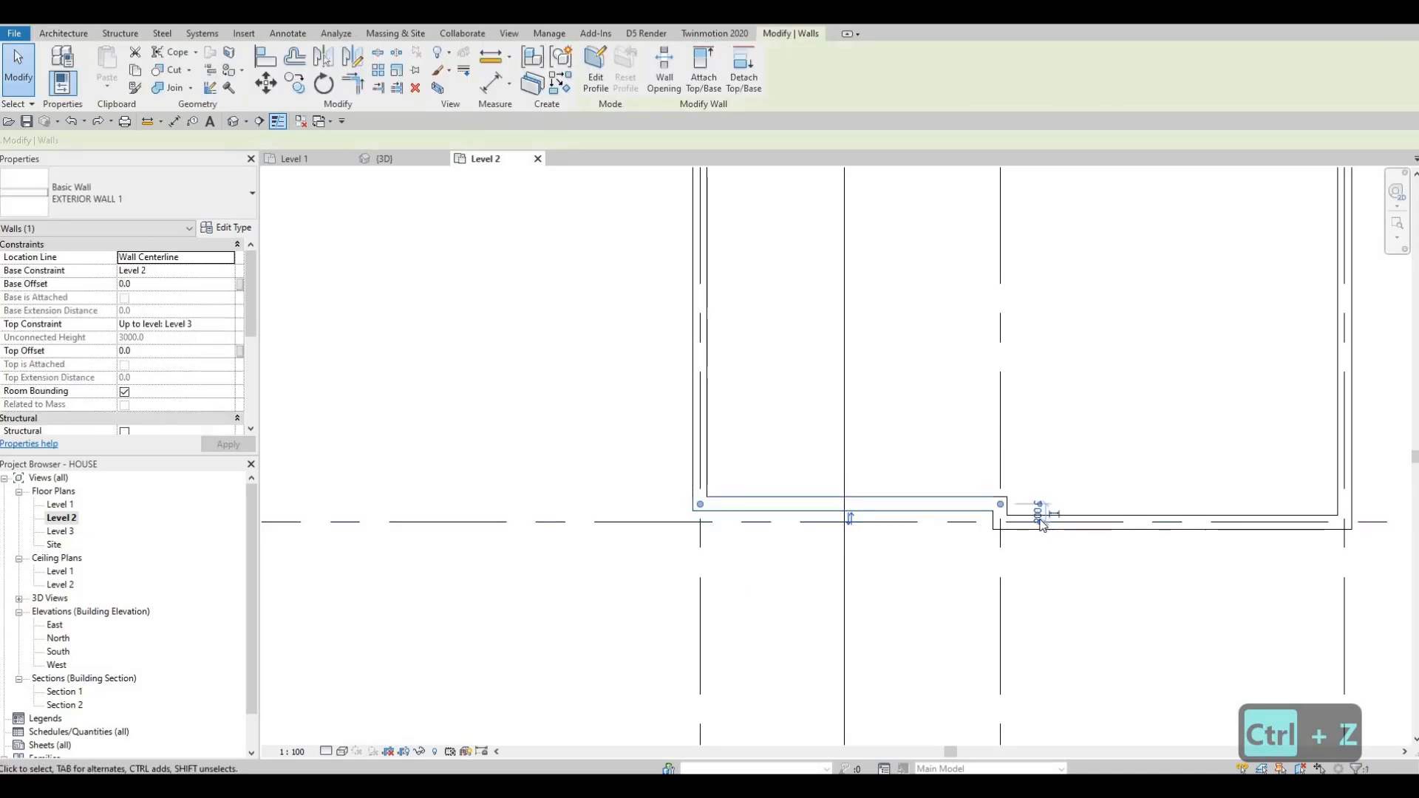
scroll(1041, 523, up, 4)
click(1039, 514)
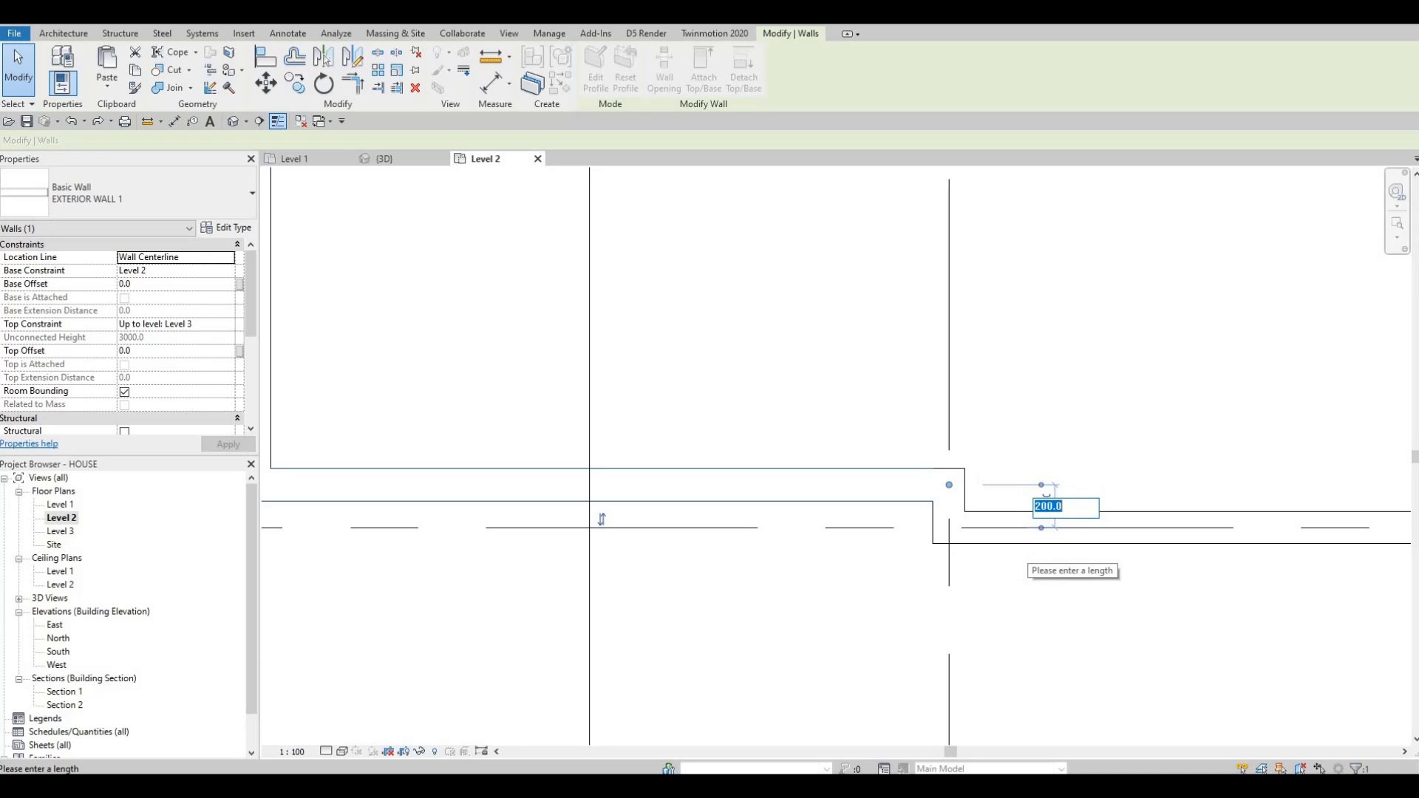
text(2000)
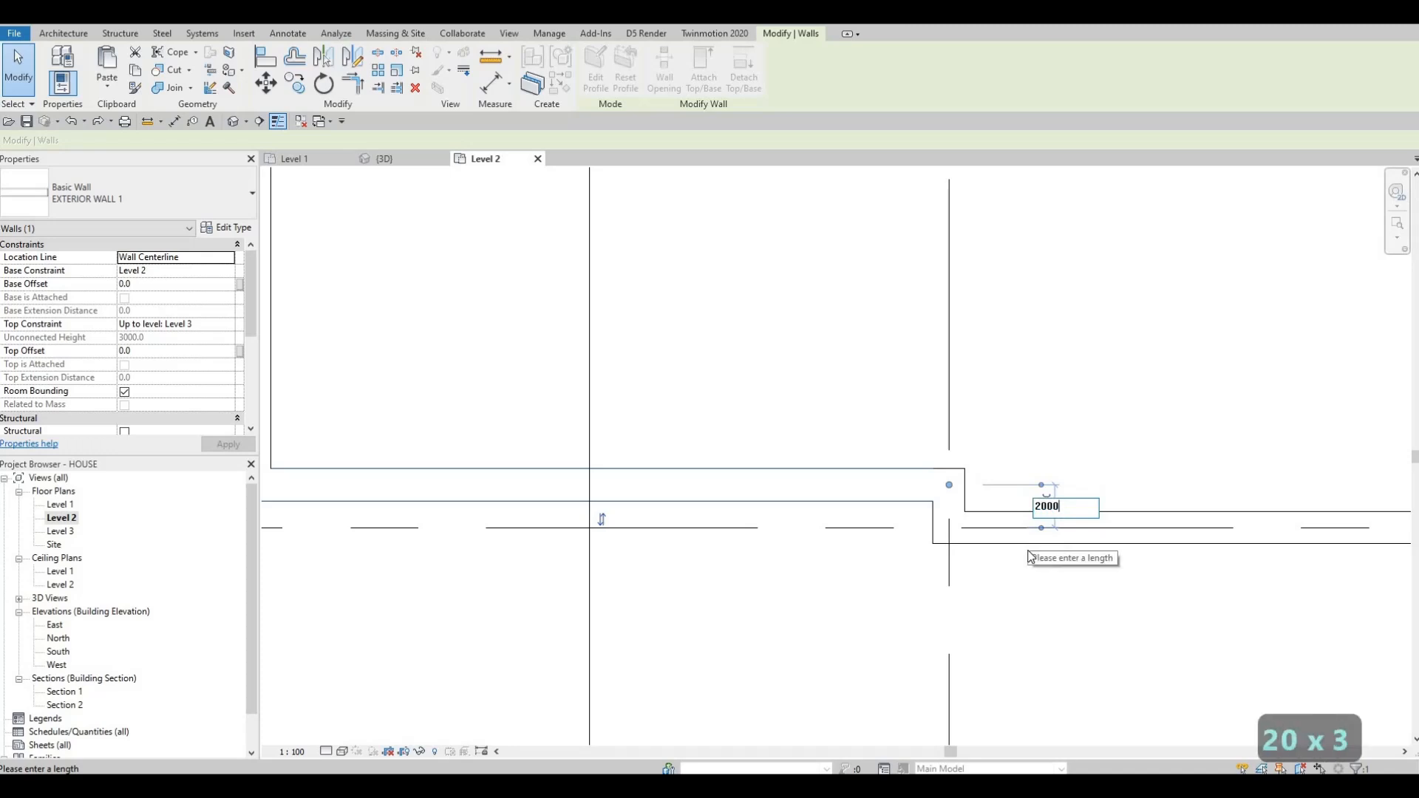
key(Return)
key(Escape)
scroll(822, 546, down, 5)
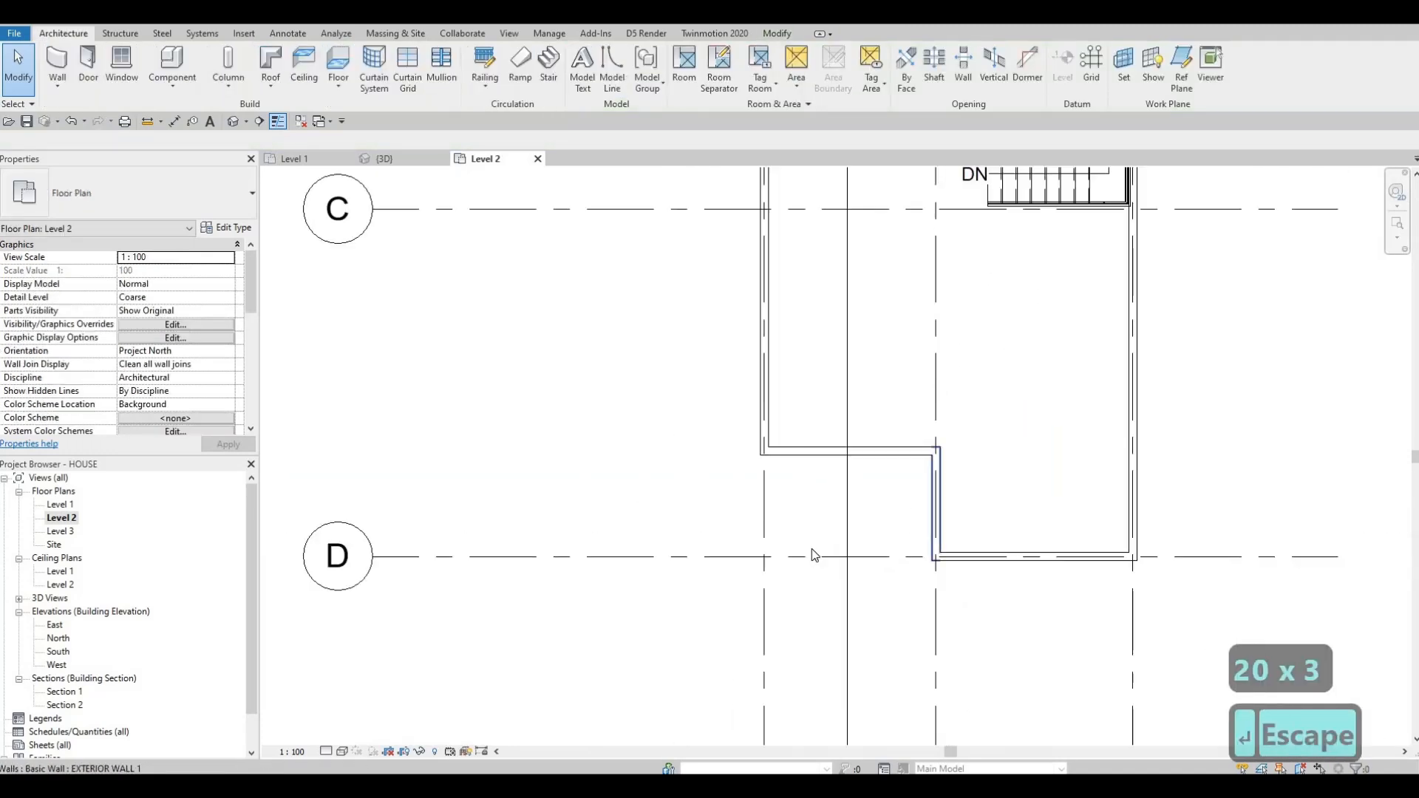
middle_drag(811, 549, 777, 542)
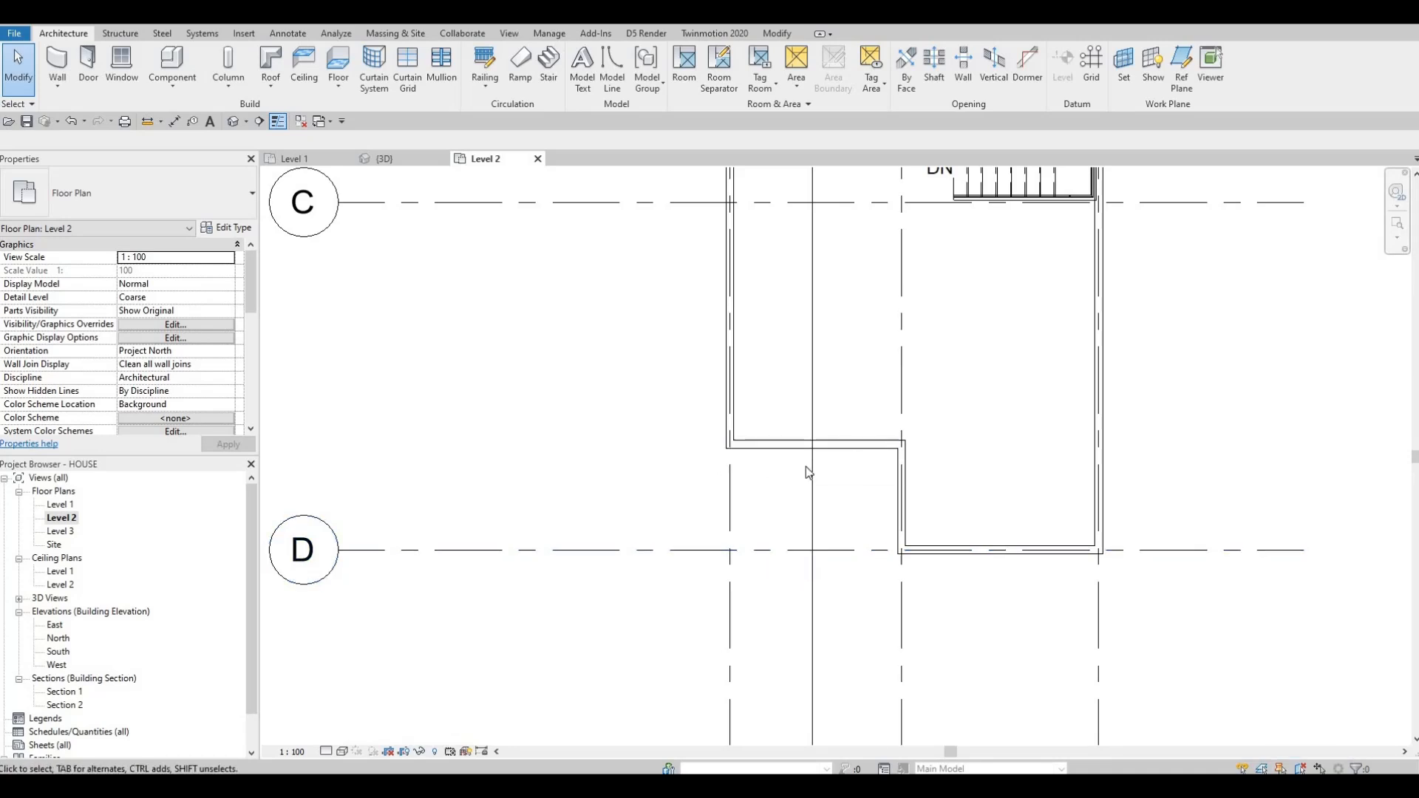
Step: Examine the Level 2 exterior wall outline between grids D and A, including the stair area
scroll(805, 467, down, 1)
middle_drag(805, 487, 772, 495)
middle_drag(822, 403, 758, 474)
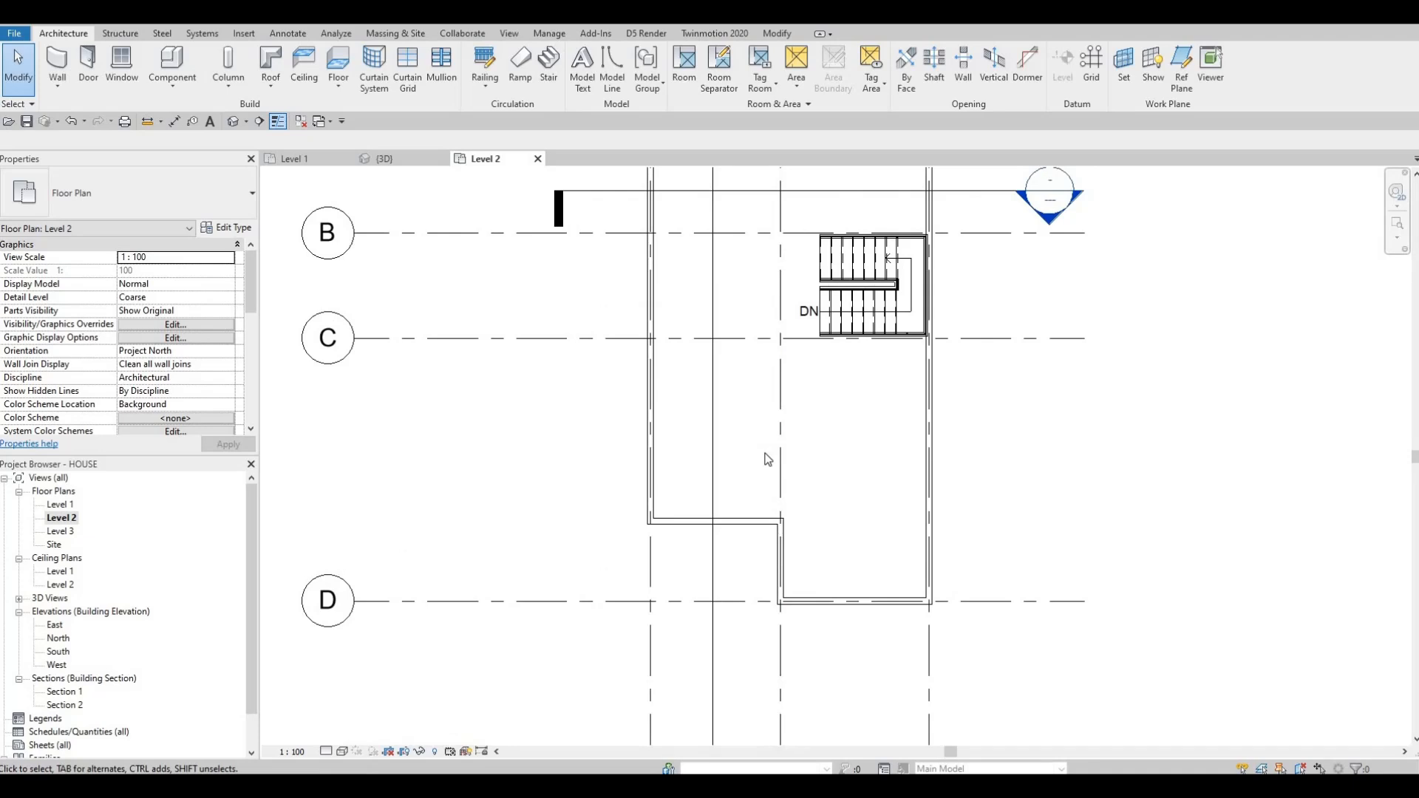
middle_drag(770, 410, 764, 454)
key(F1)
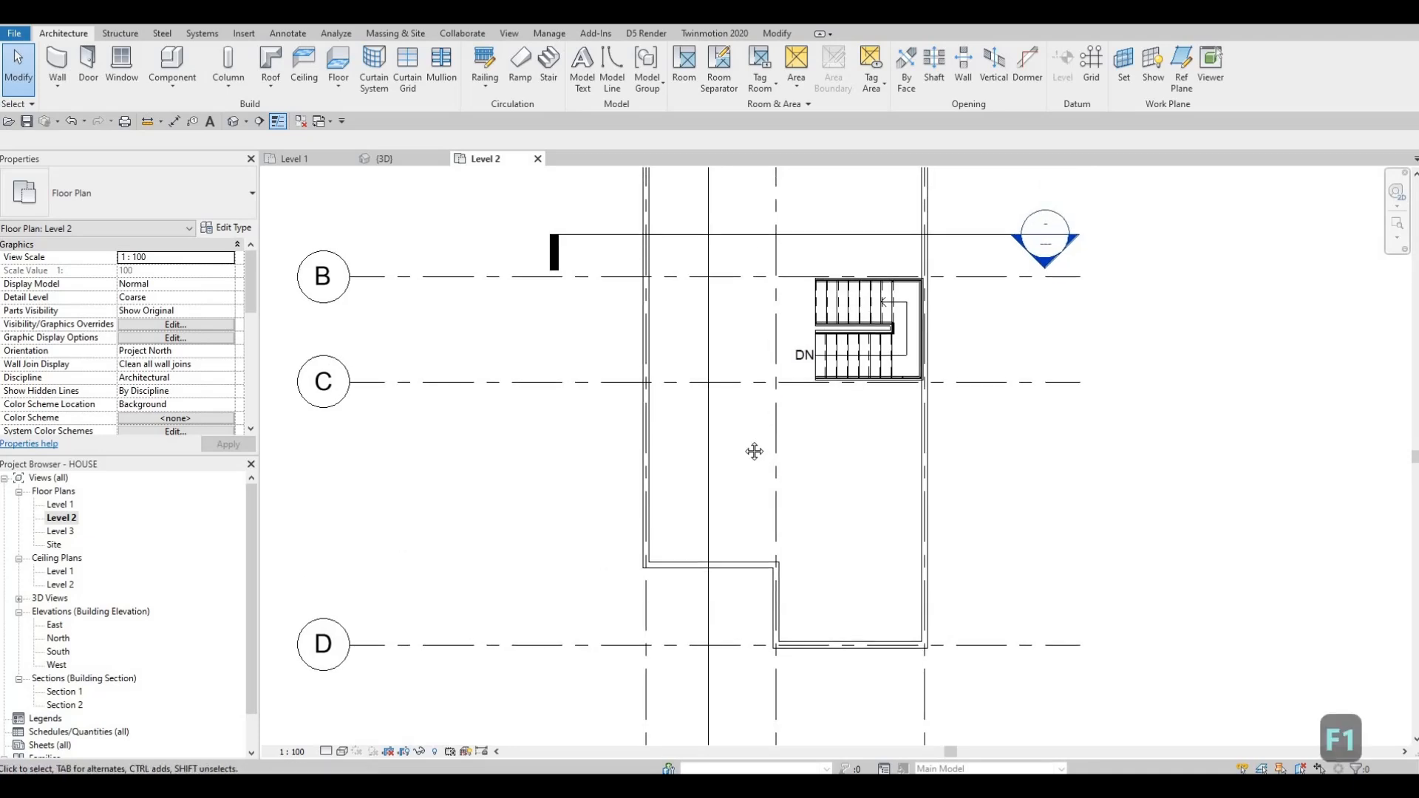
middle_drag(748, 398, 721, 499)
scroll(717, 488, down, 2)
scroll(720, 510, down, 1)
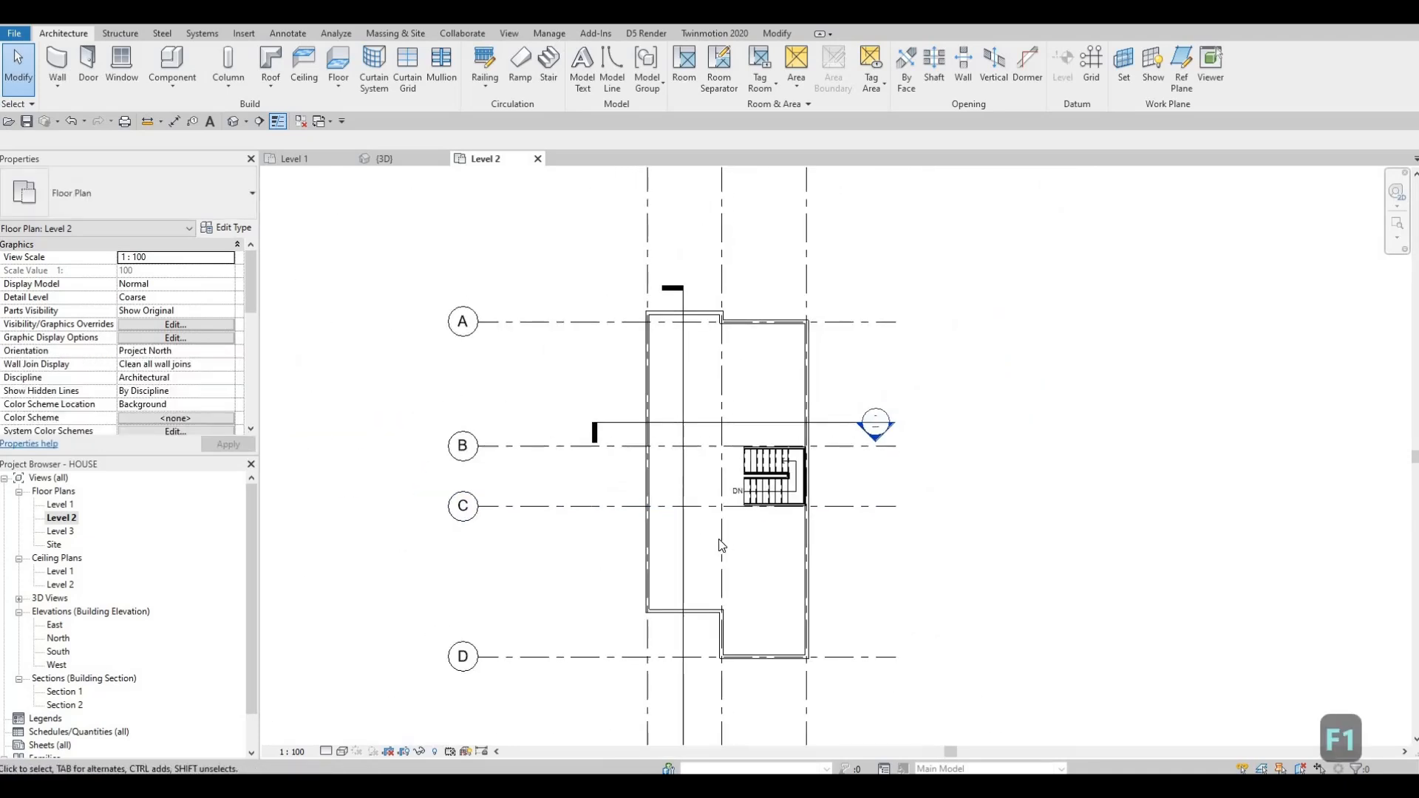
scroll(704, 228, up, 2)
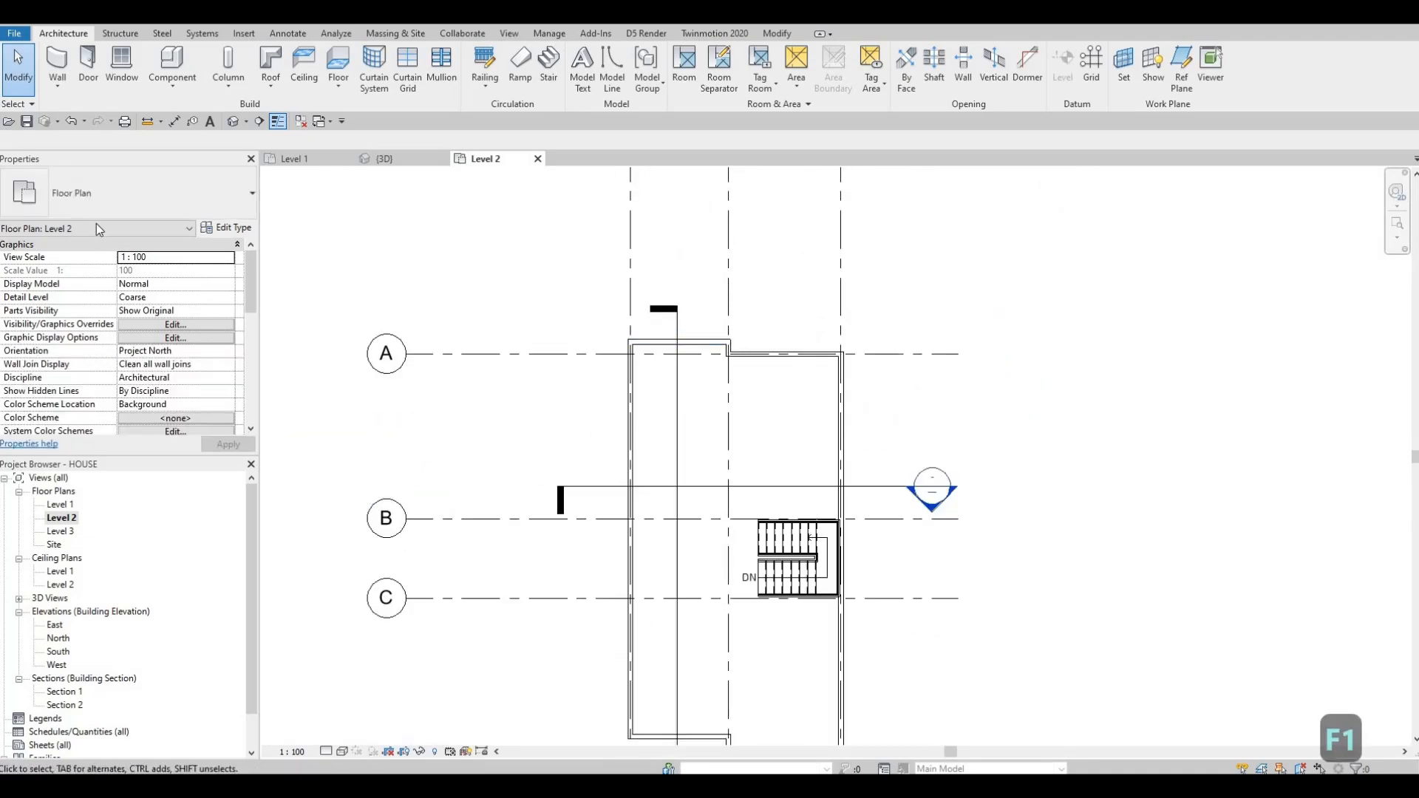
Step: Start a new wall on Level 2 with the type INTERIOR WALL 1
click(59, 66)
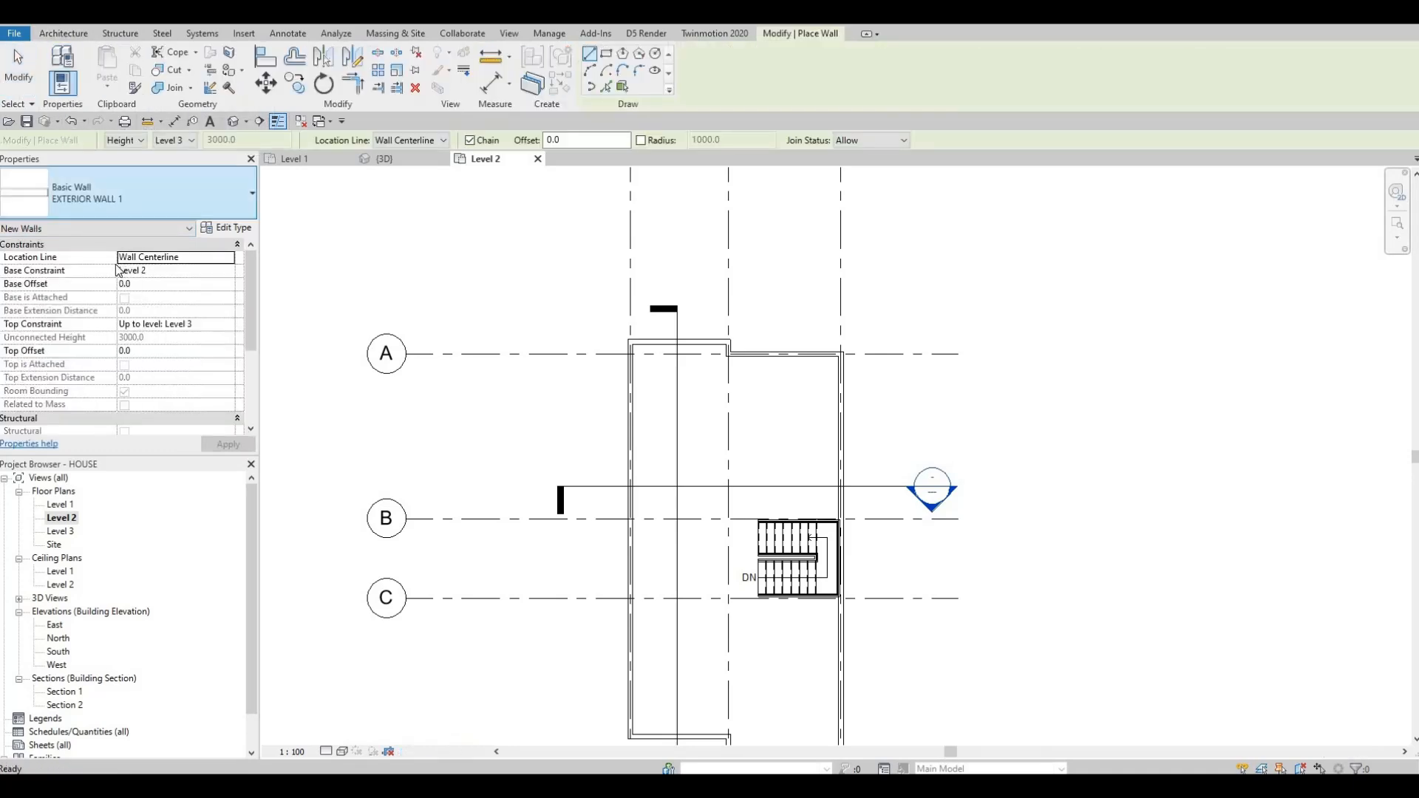
click(148, 193)
scroll(96, 362, down, 5)
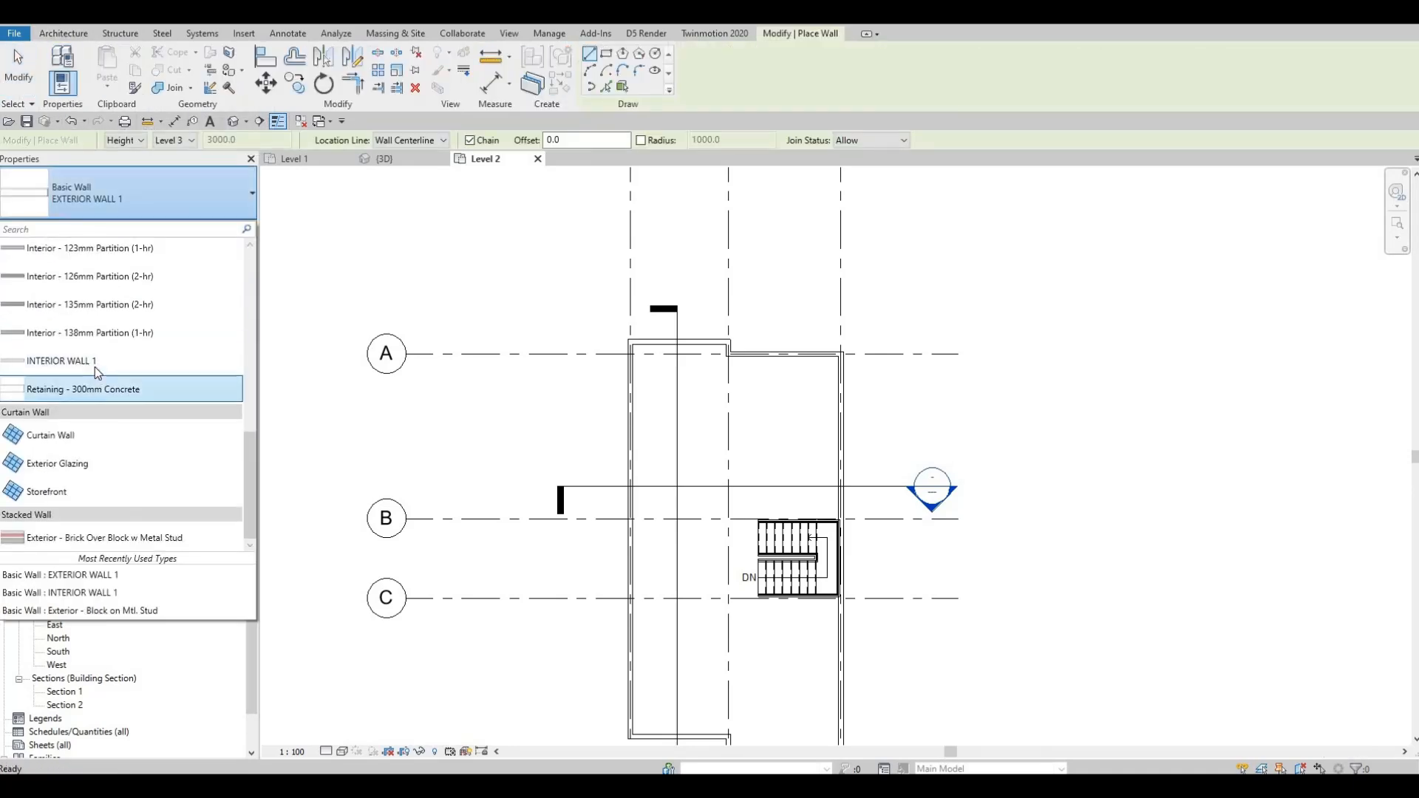
click(66, 361)
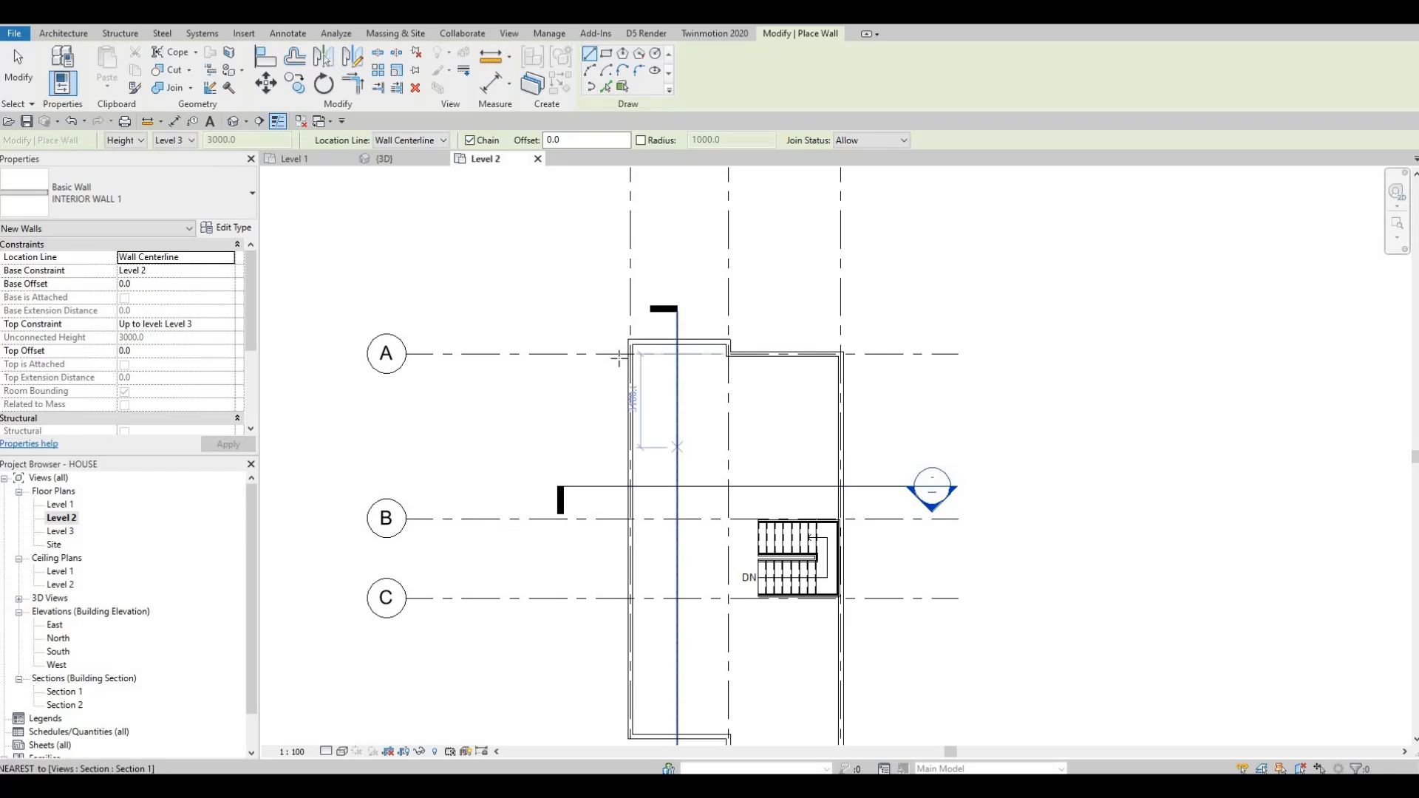
Step: Draw a vertical interior wall about 1 m long on grid 2, starting just below the jog at grid A
middle_drag(620, 359, 567, 283)
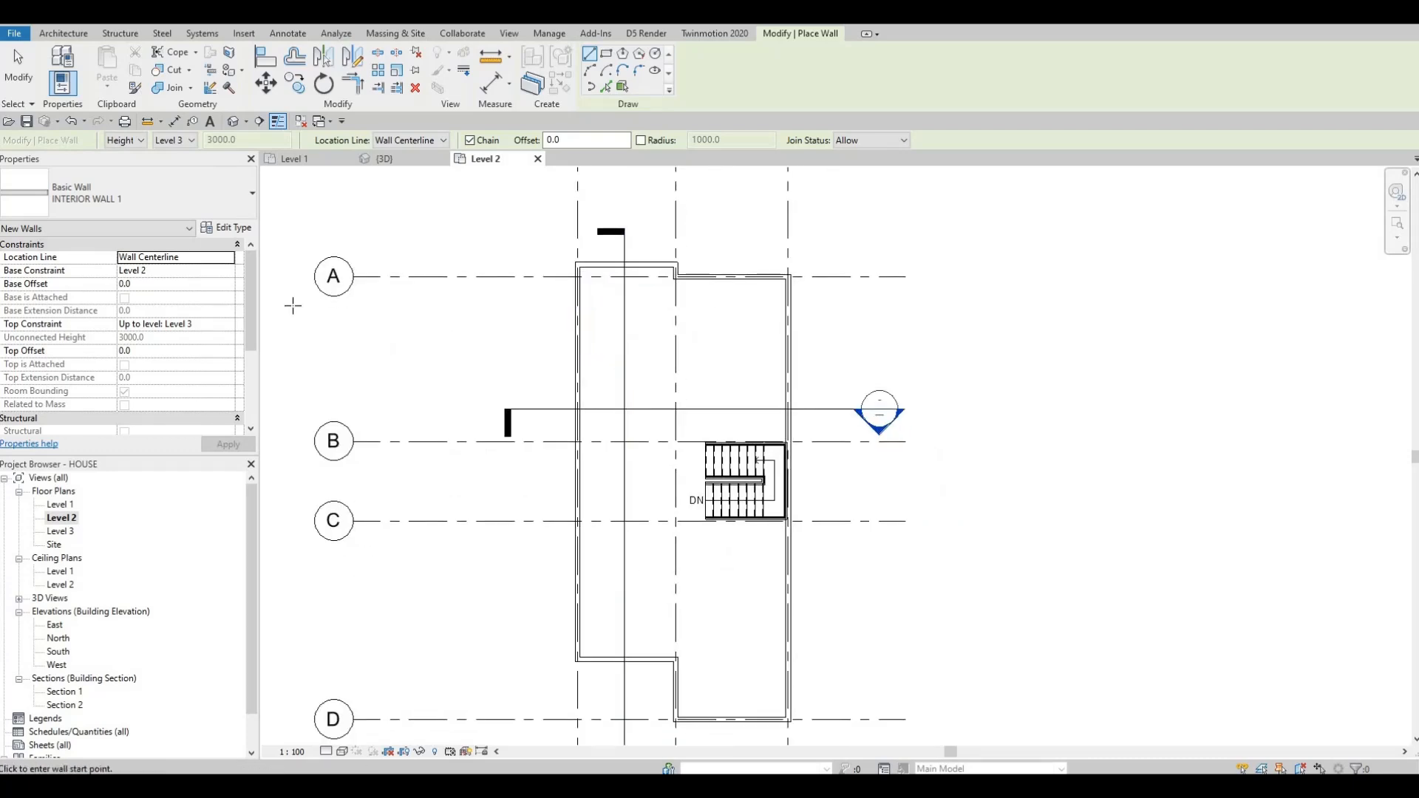
scroll(687, 296, up, 4)
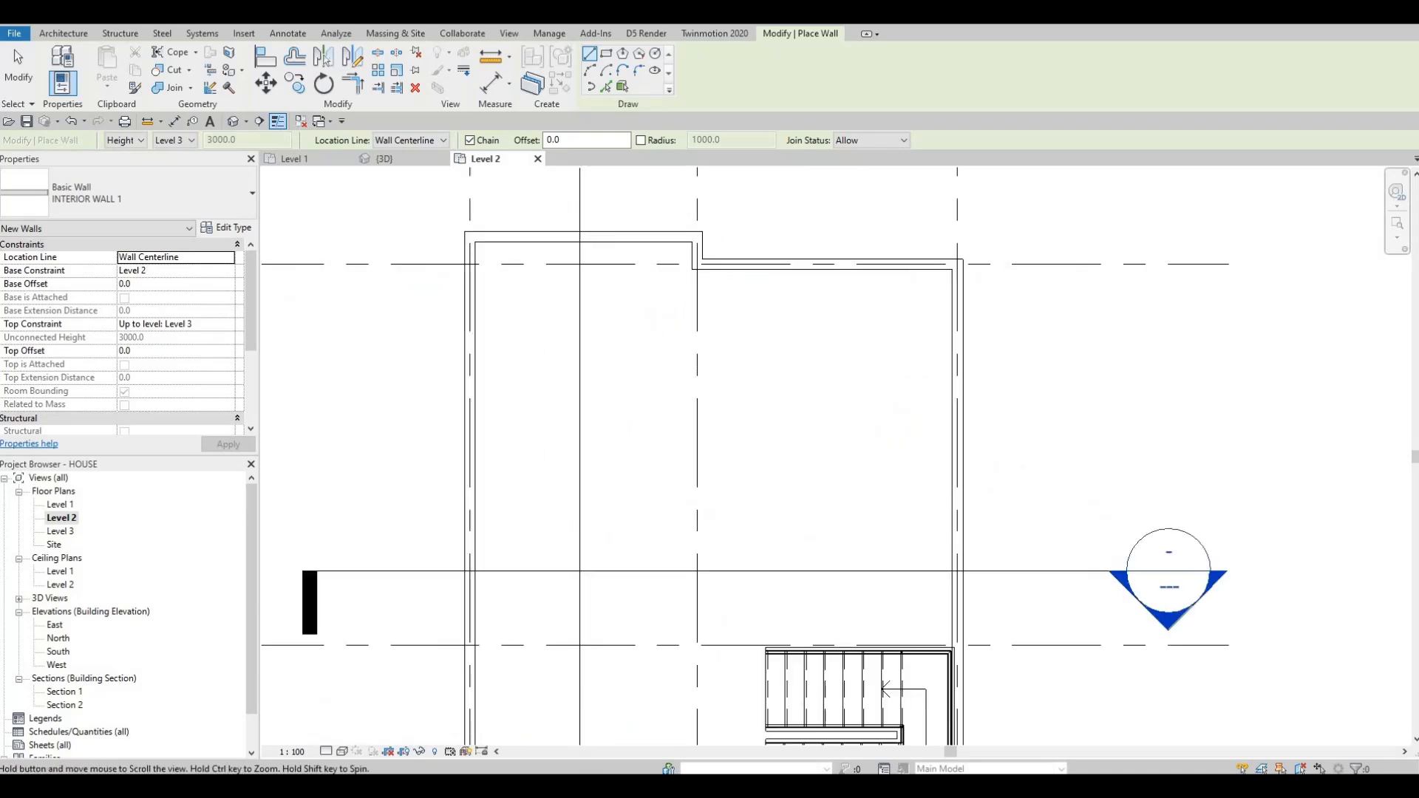
scroll(663, 437, down, 3)
middle_drag(677, 431, 701, 265)
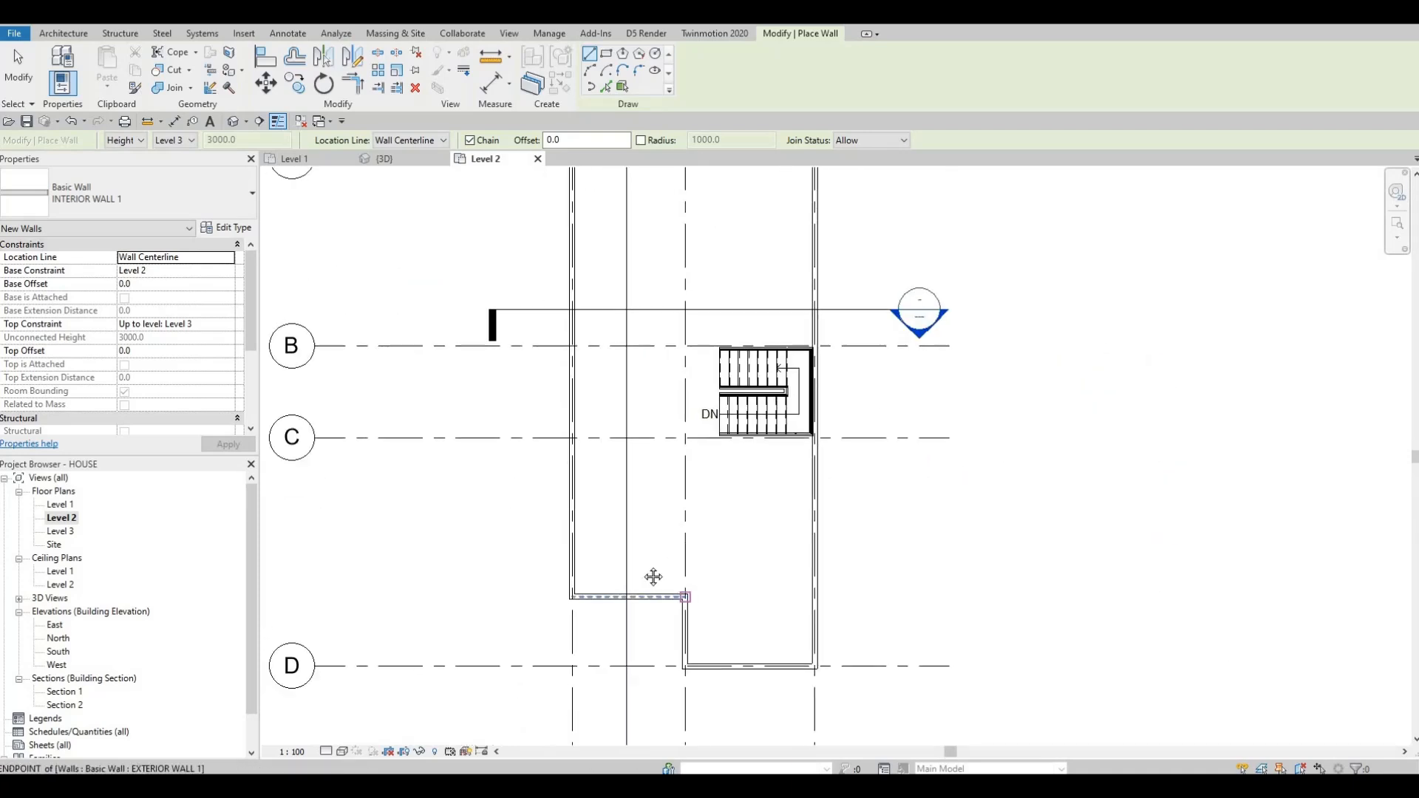
middle_drag(680, 212, 652, 577)
scroll(656, 547, up, 4)
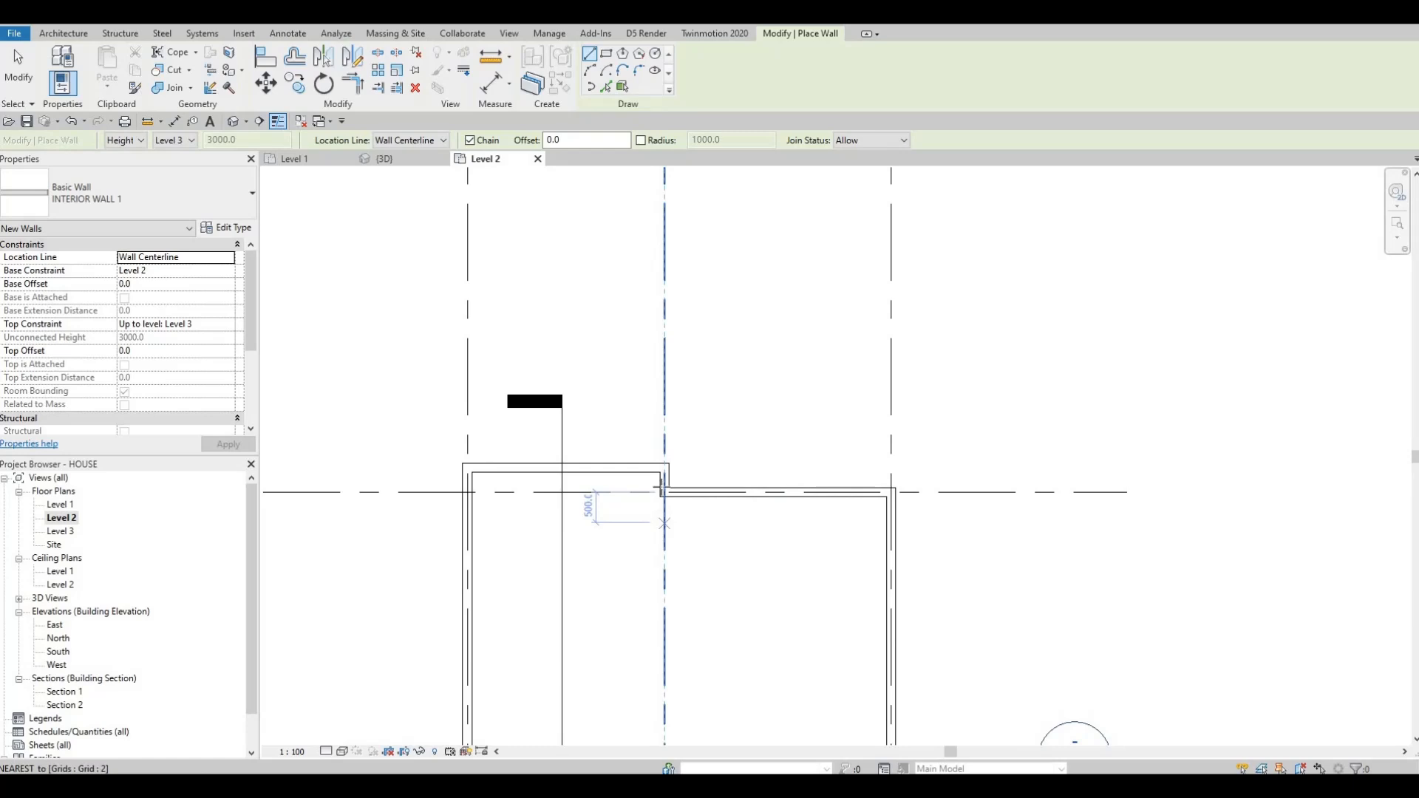
scroll(665, 523, up, 2)
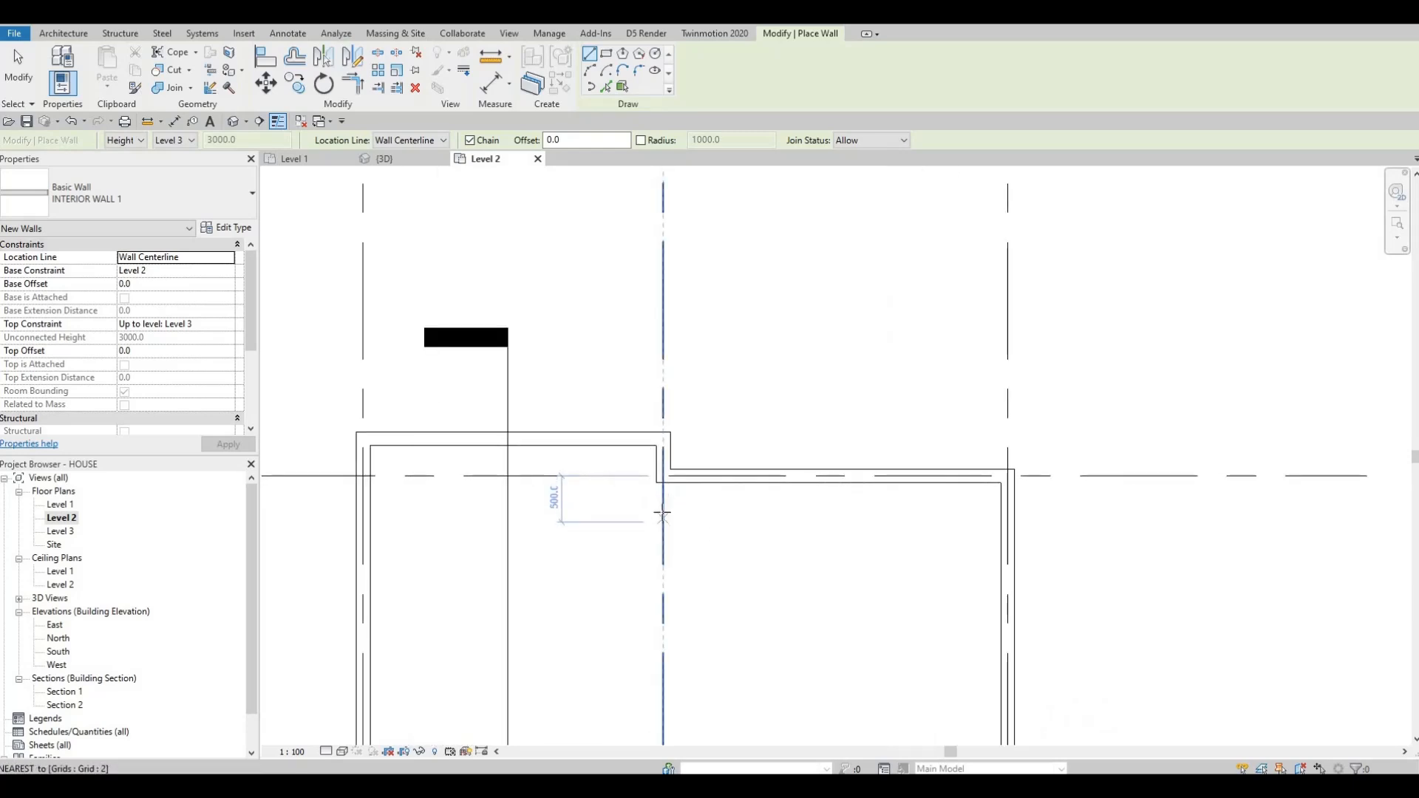
click(663, 512)
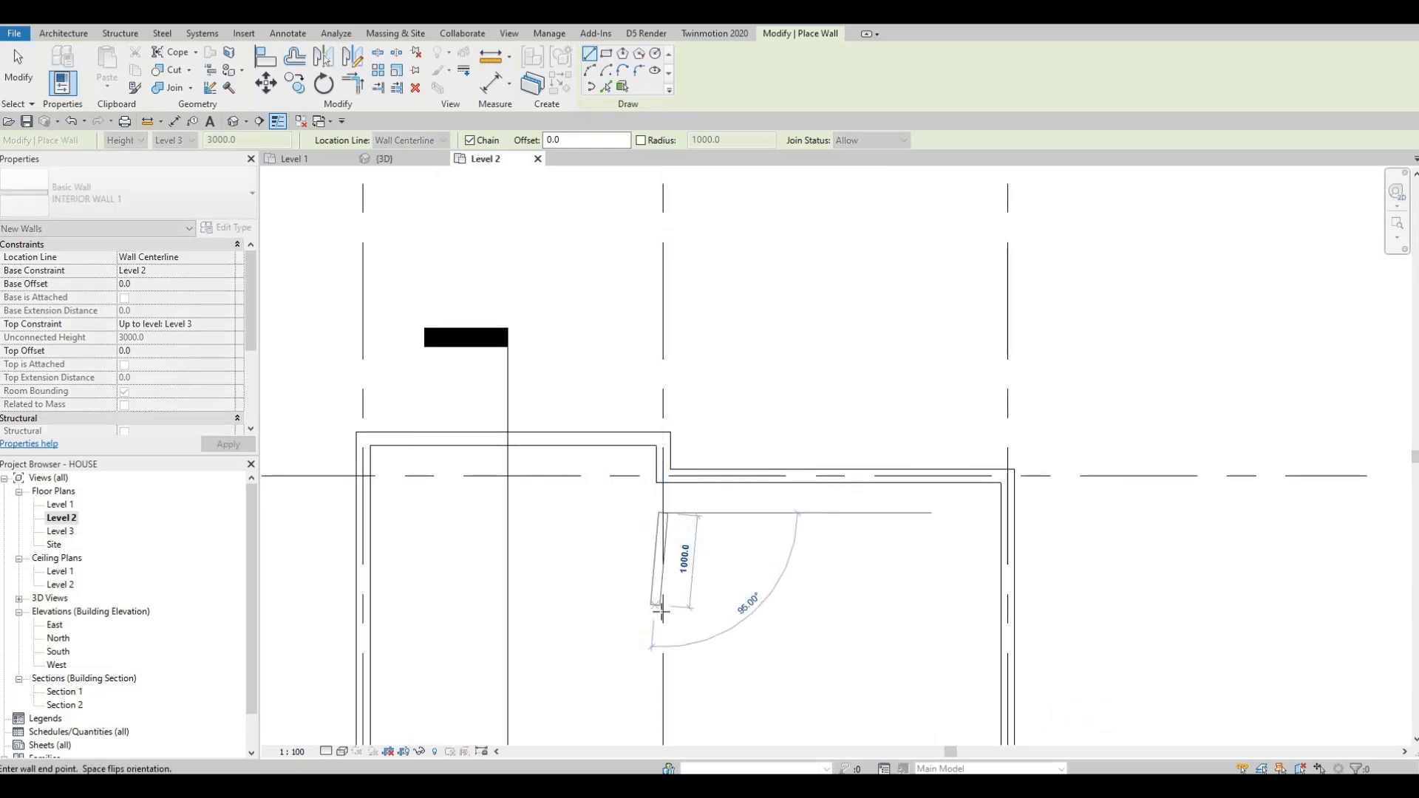
key(Escape)
key(Escape)
scroll(671, 579, up, 2)
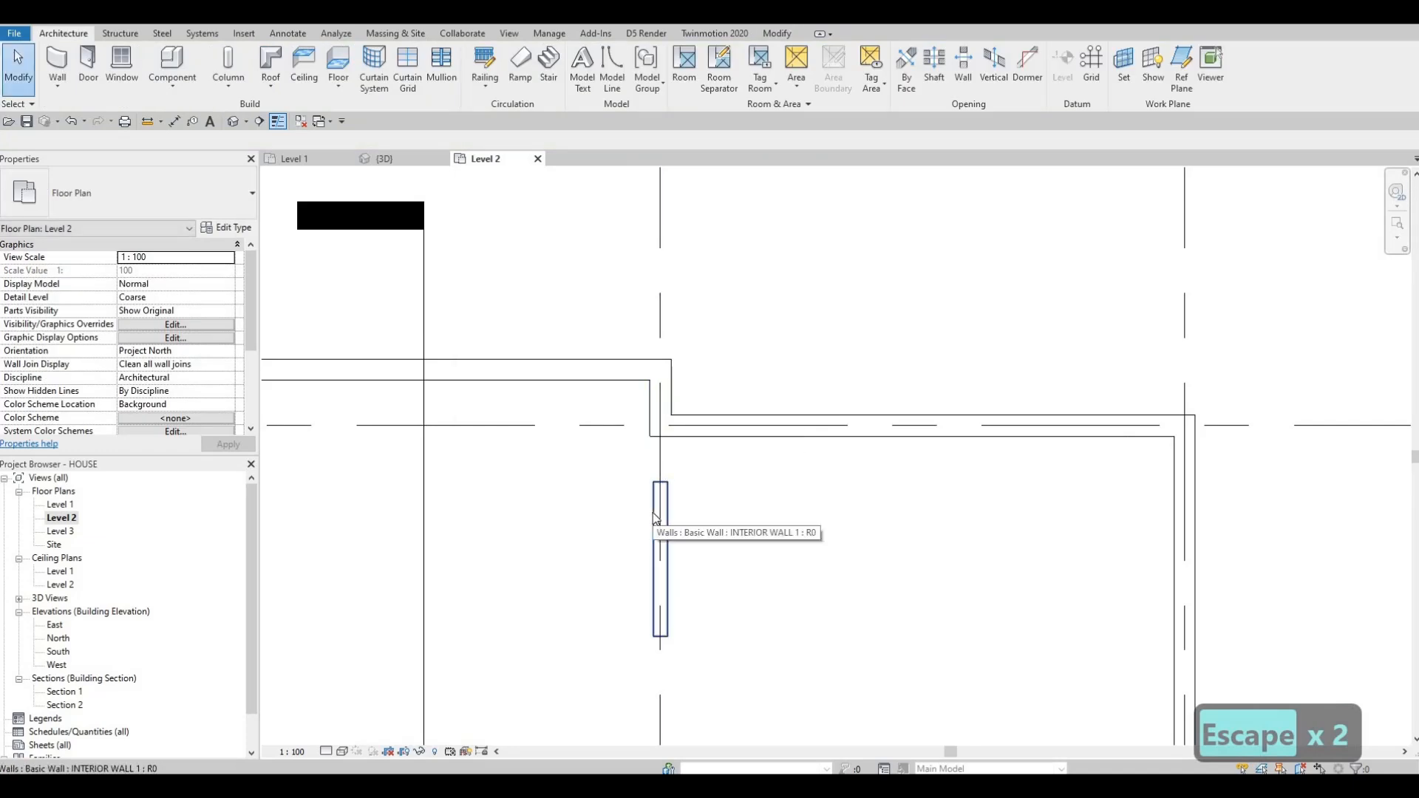
Step: Align the interior wall's west face with the inner face of the exterior wall jog at grid A
key(a)
key(l)
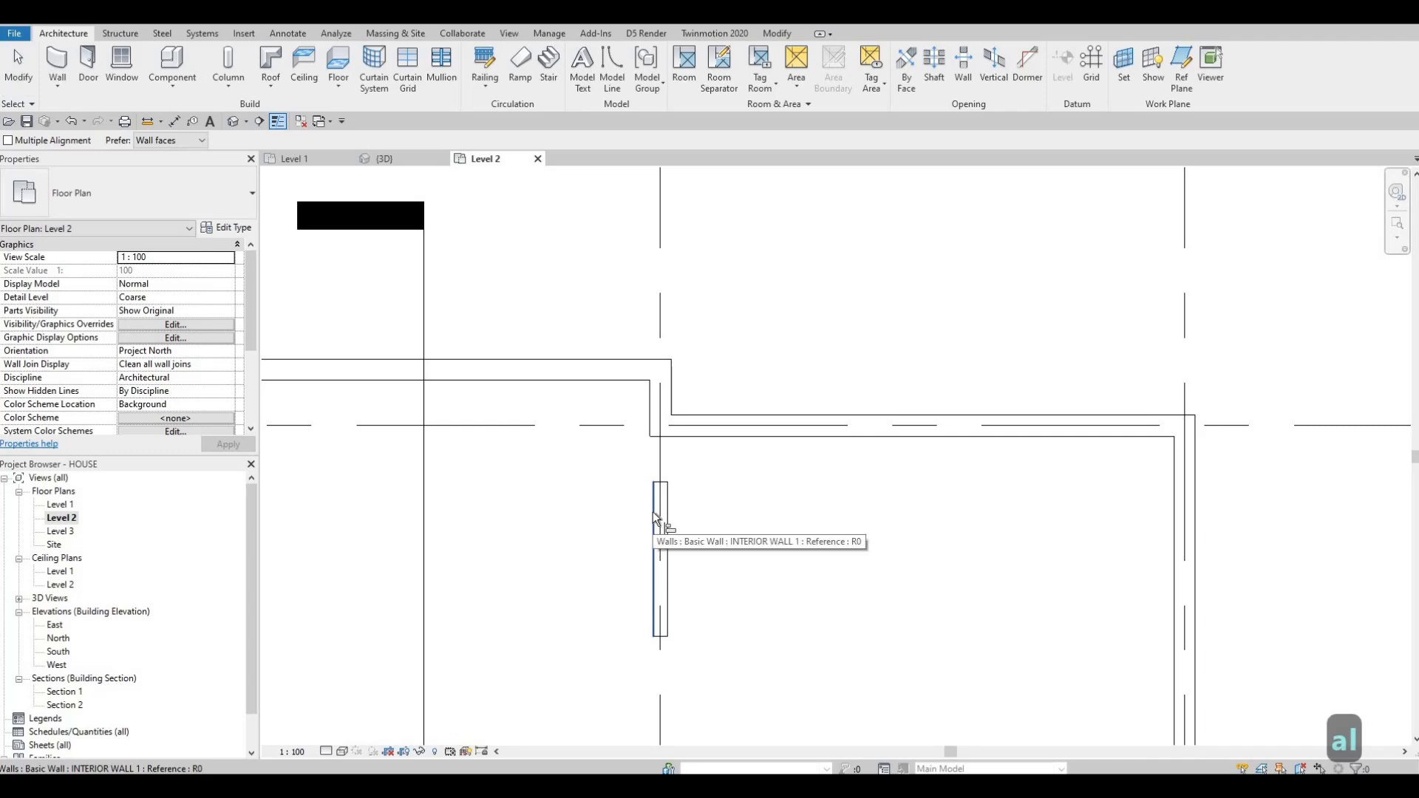
click(653, 419)
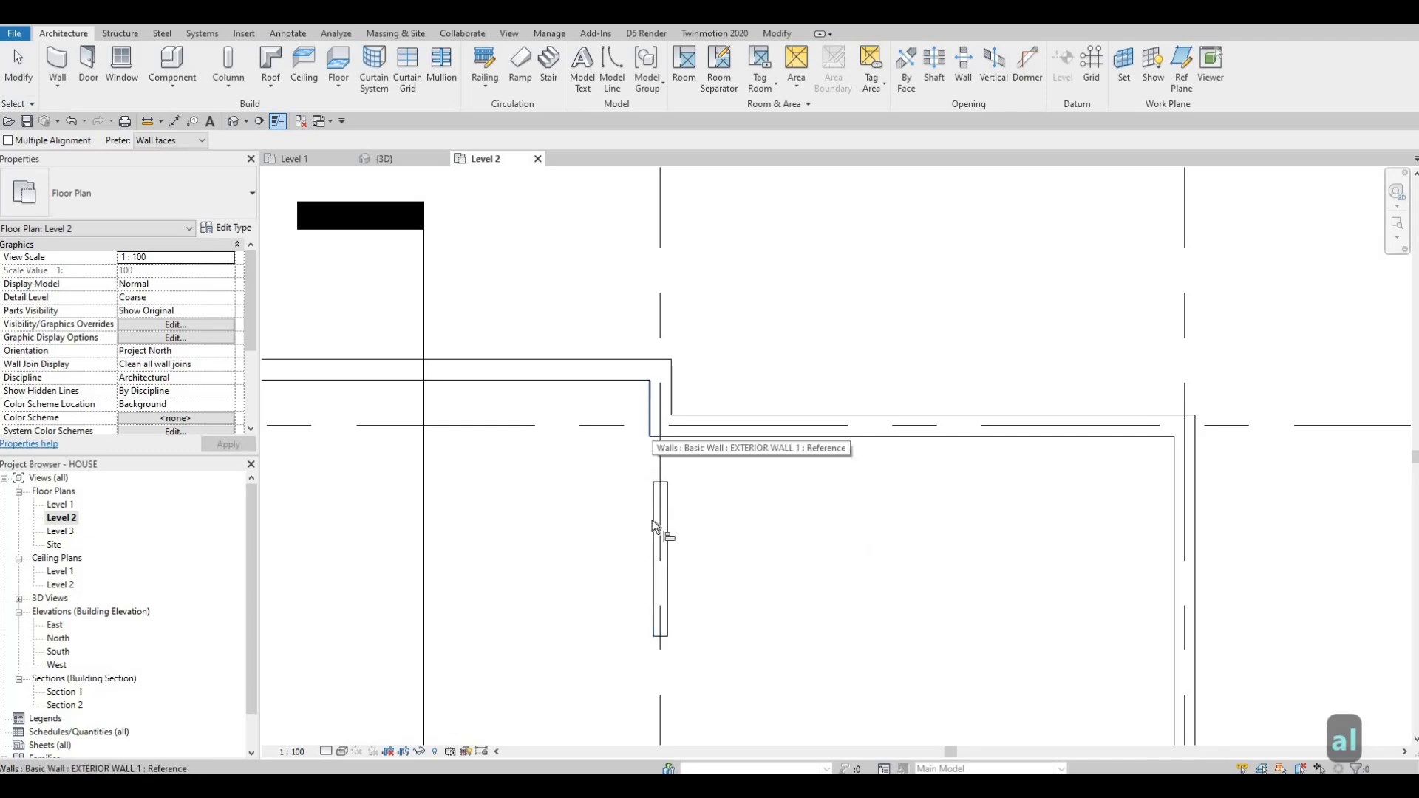
click(658, 535)
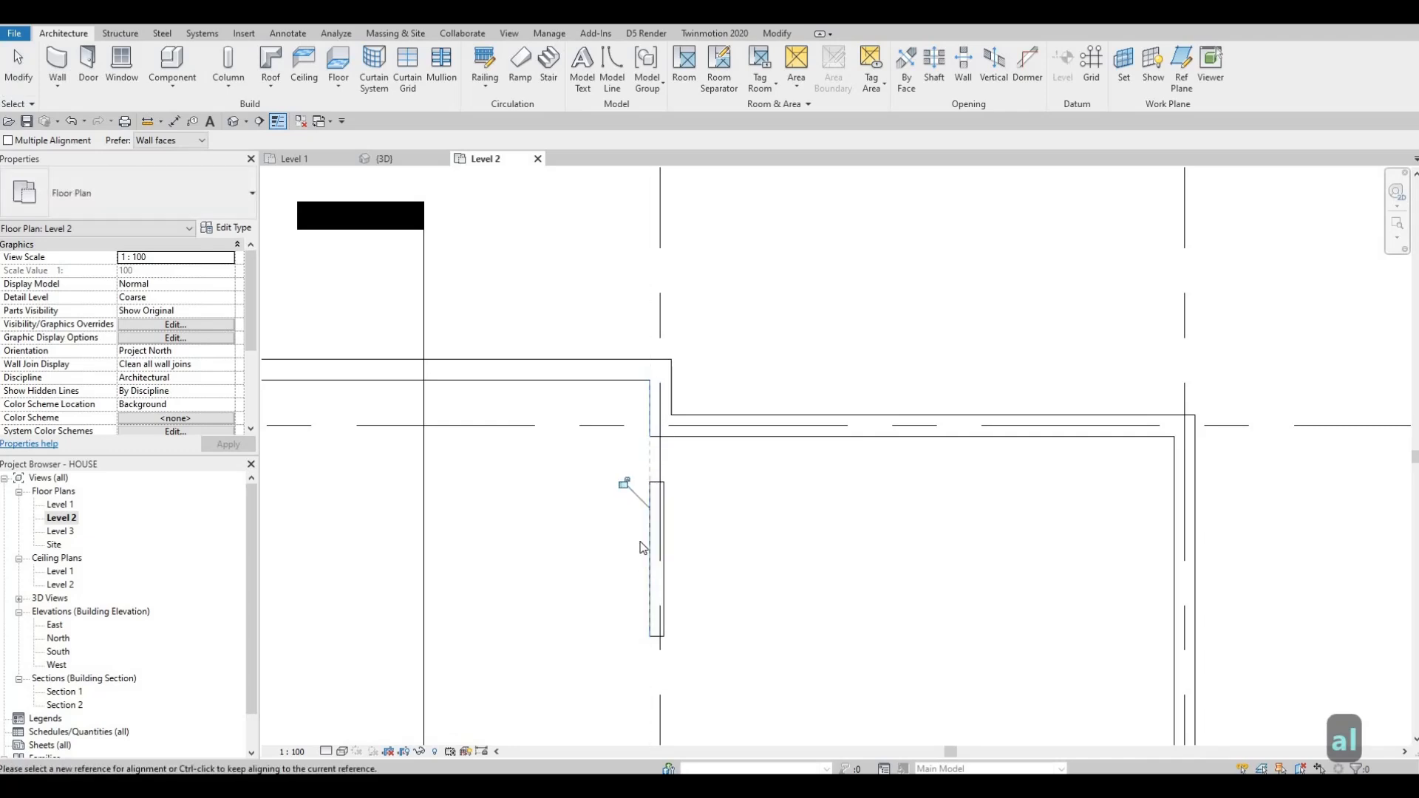
key(Escape)
key(Escape)
Step: Extend the interior wall's north end to join the exterior wall at grid A
scroll(646, 473, up, 2)
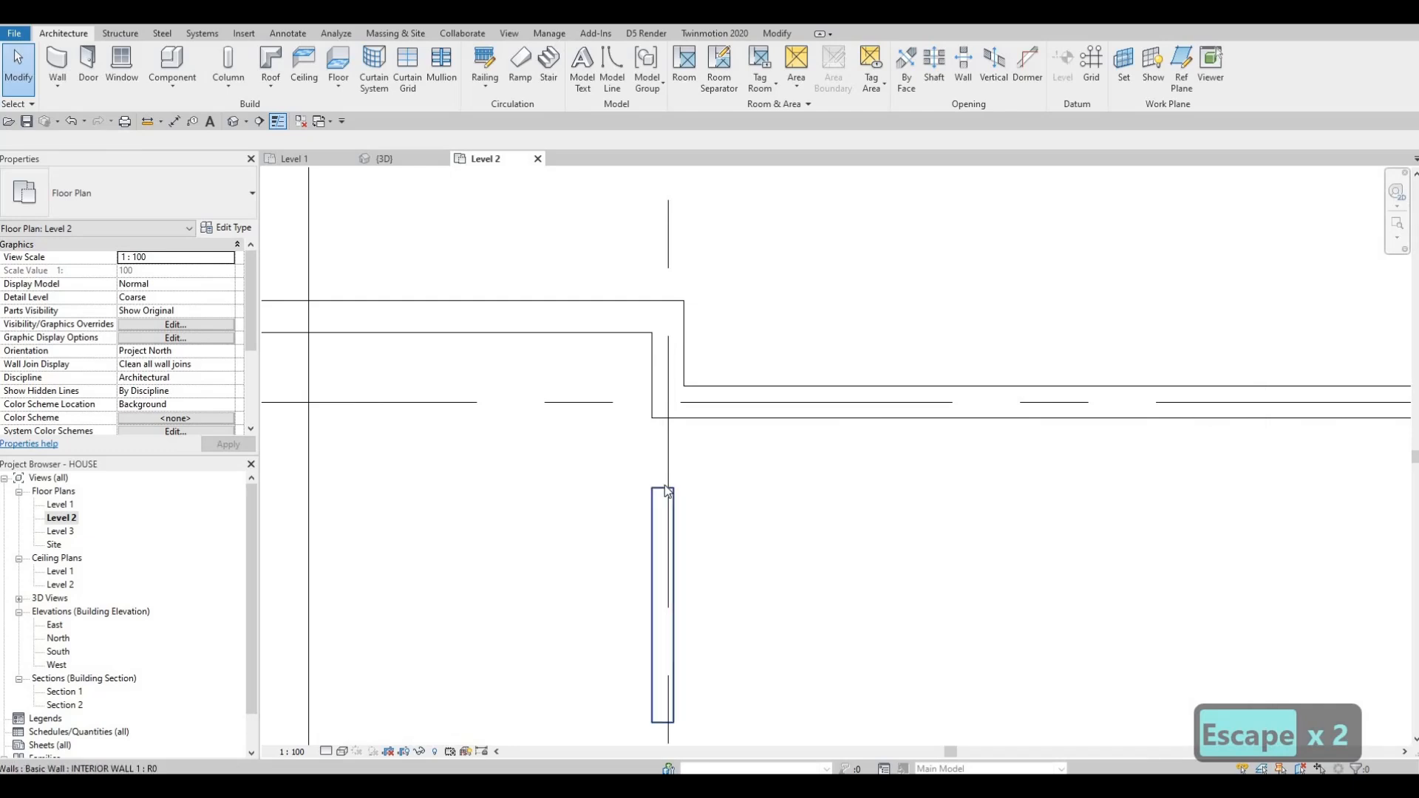
click(664, 484)
drag(663, 420, 663, 419)
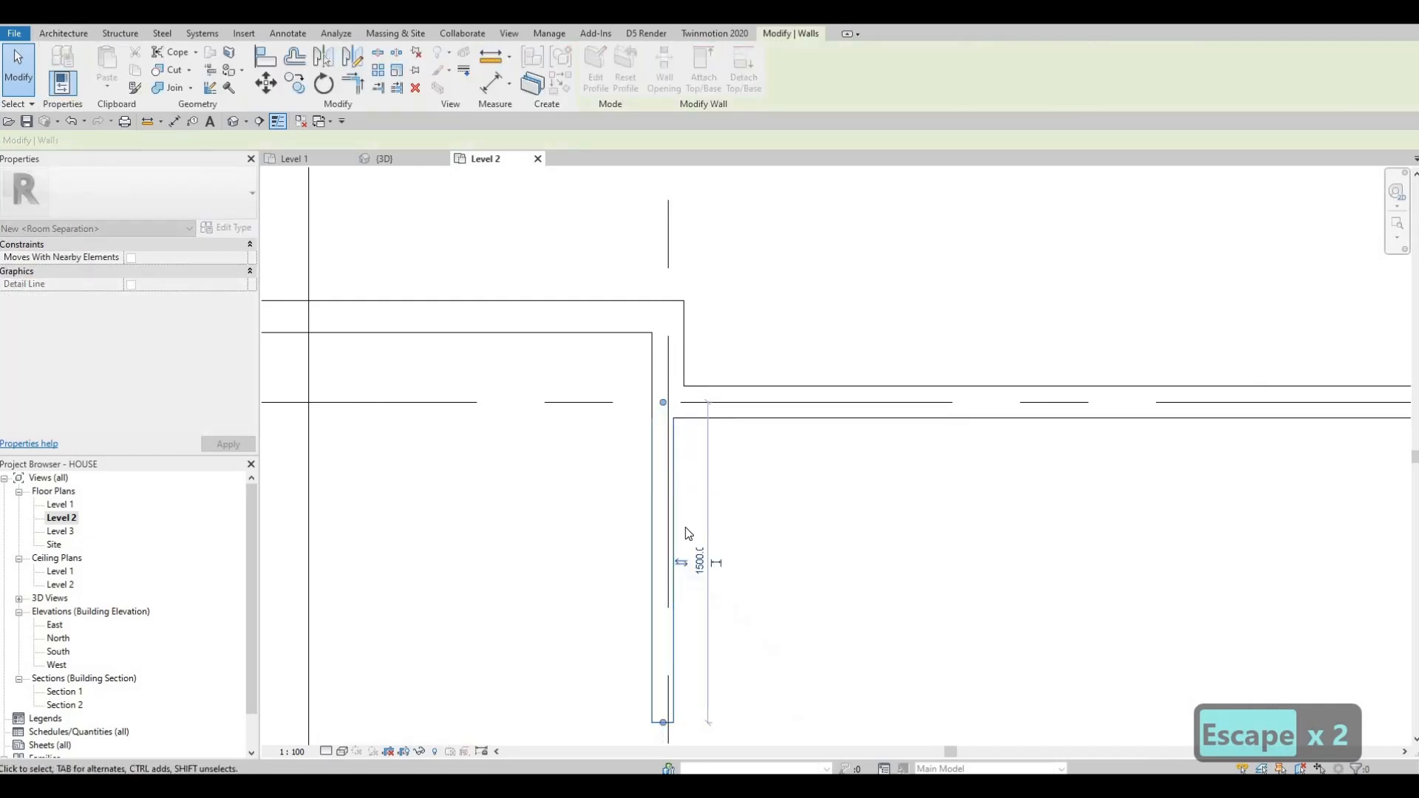
Step: Extend the interior wall's south end along grid 2 to join the exterior wall corner at the recessed garage front
middle_drag(625, 732, 669, 521)
scroll(634, 380, down, 3)
middle_drag(635, 380, 661, 484)
scroll(661, 484, down, 3)
middle_drag(664, 286, 669, 273)
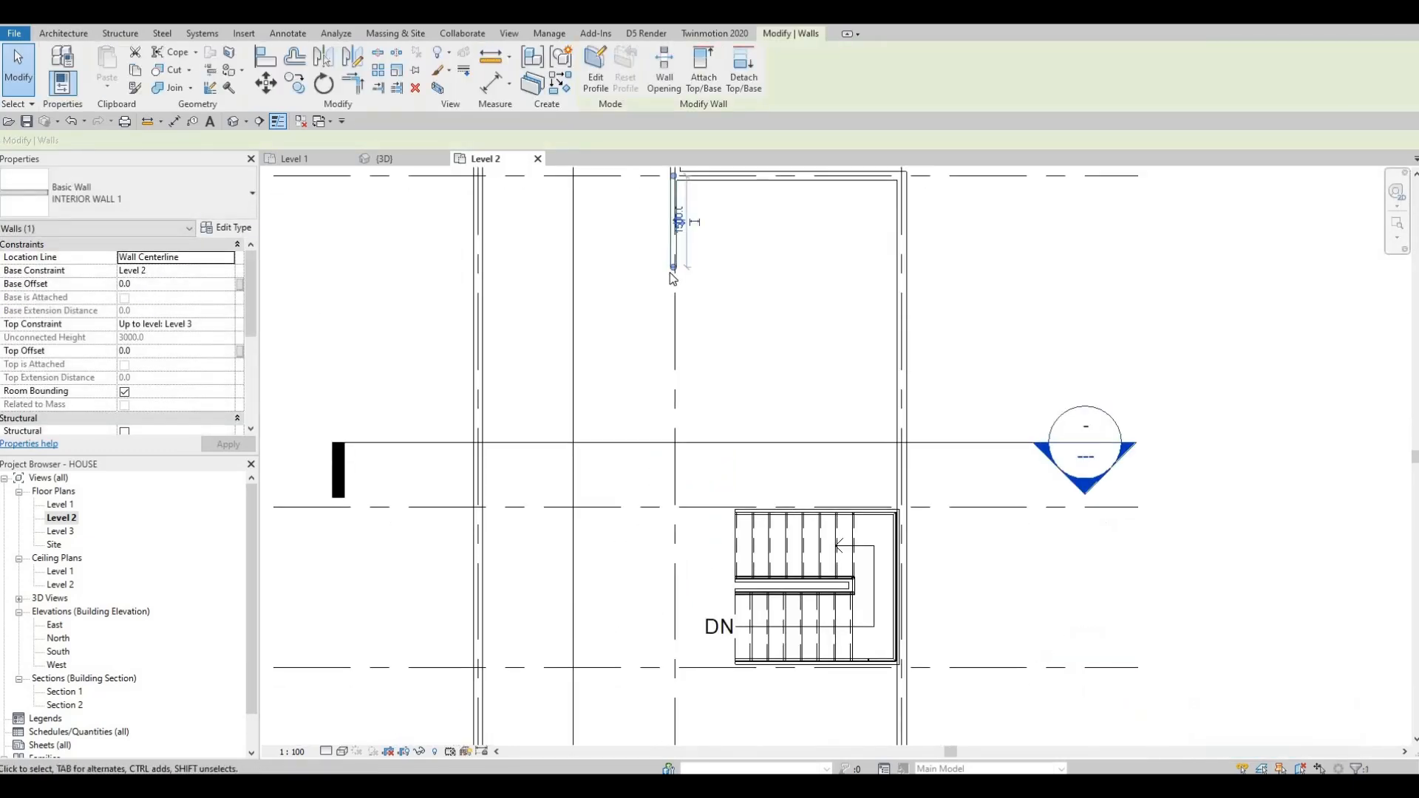
drag(677, 512, 672, 694)
middle_drag(655, 485, 680, 206)
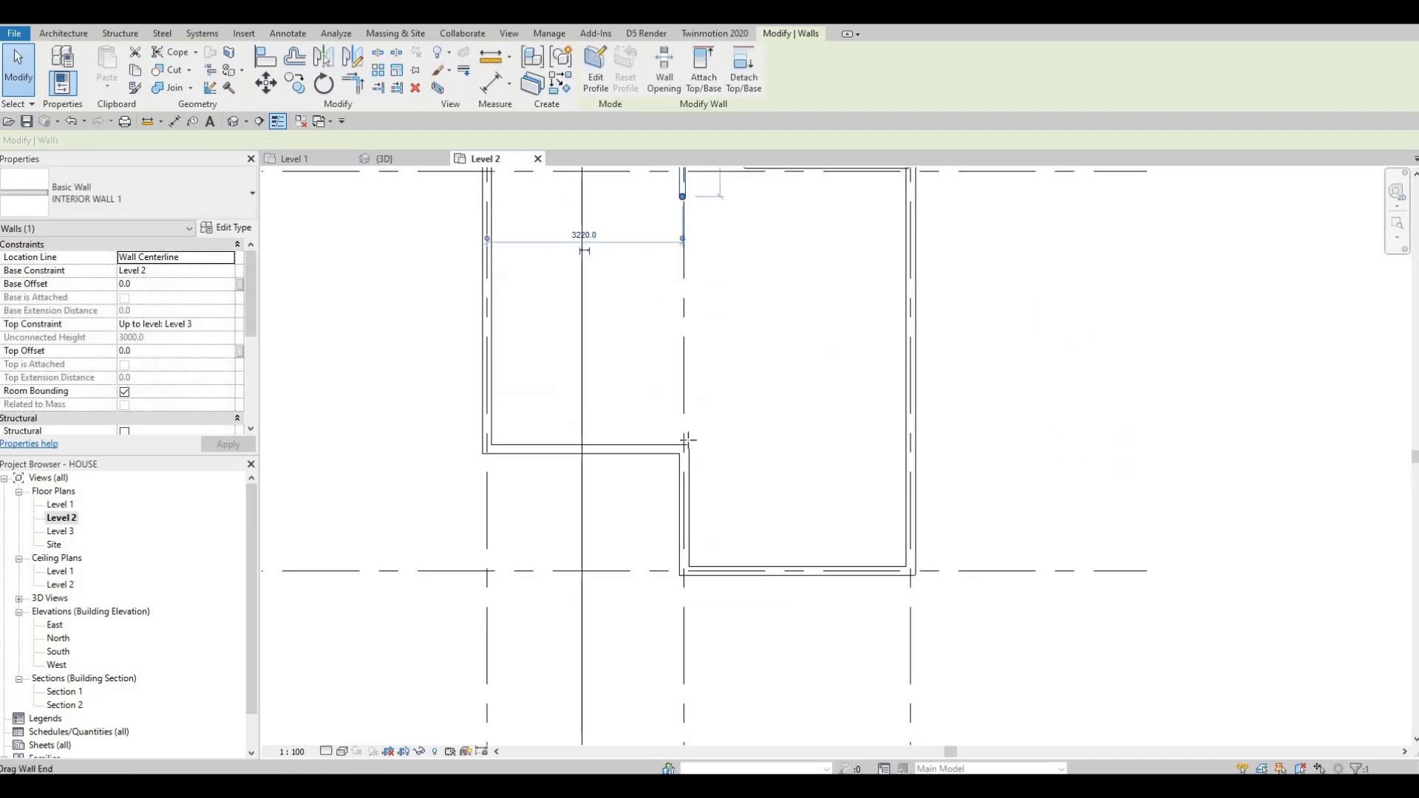
key(r)
key(s)
key(Escape)
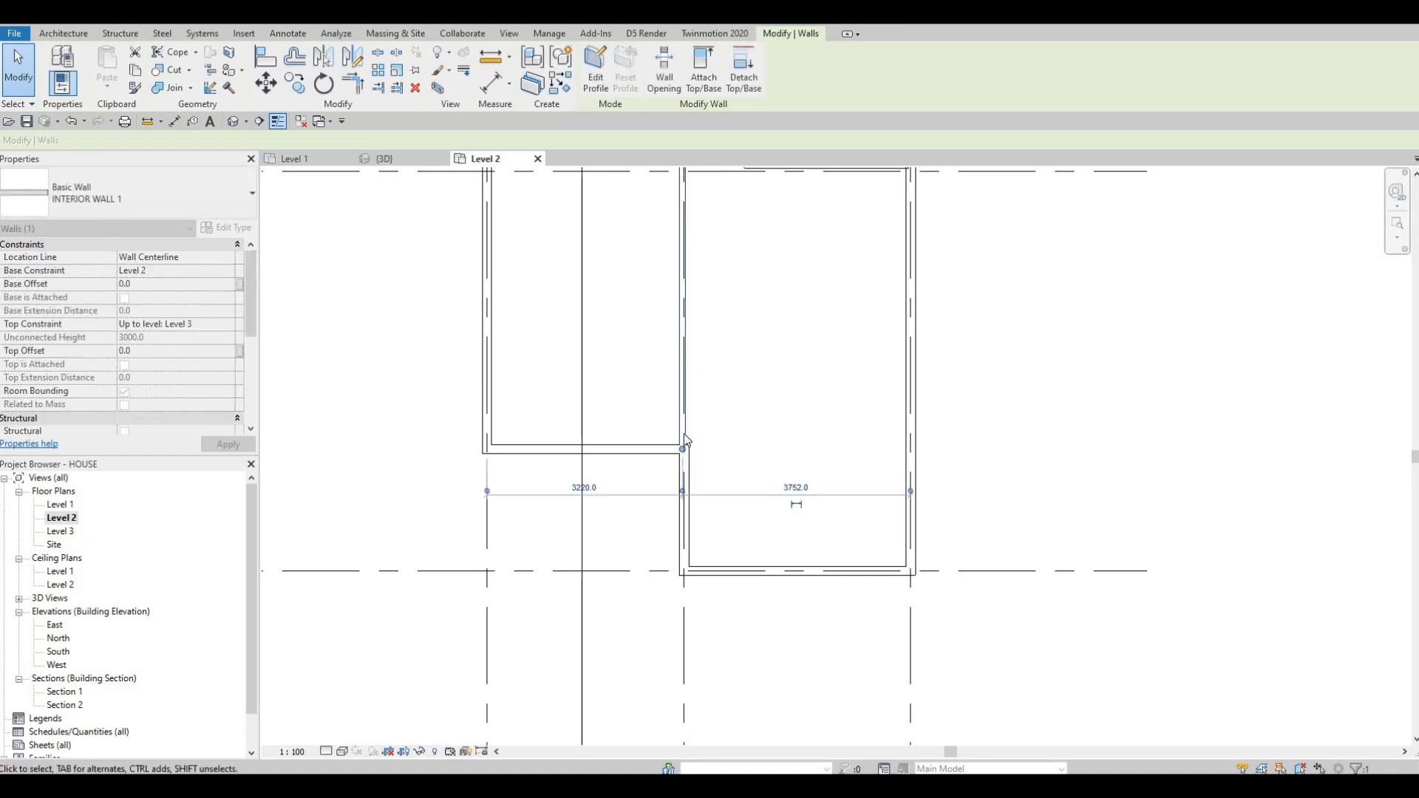
Step: Pull the interior wall's south end back about 437 mm from the recessed garage front wall
scroll(653, 454, up, 5)
key(Escape)
scroll(653, 455, down, 5)
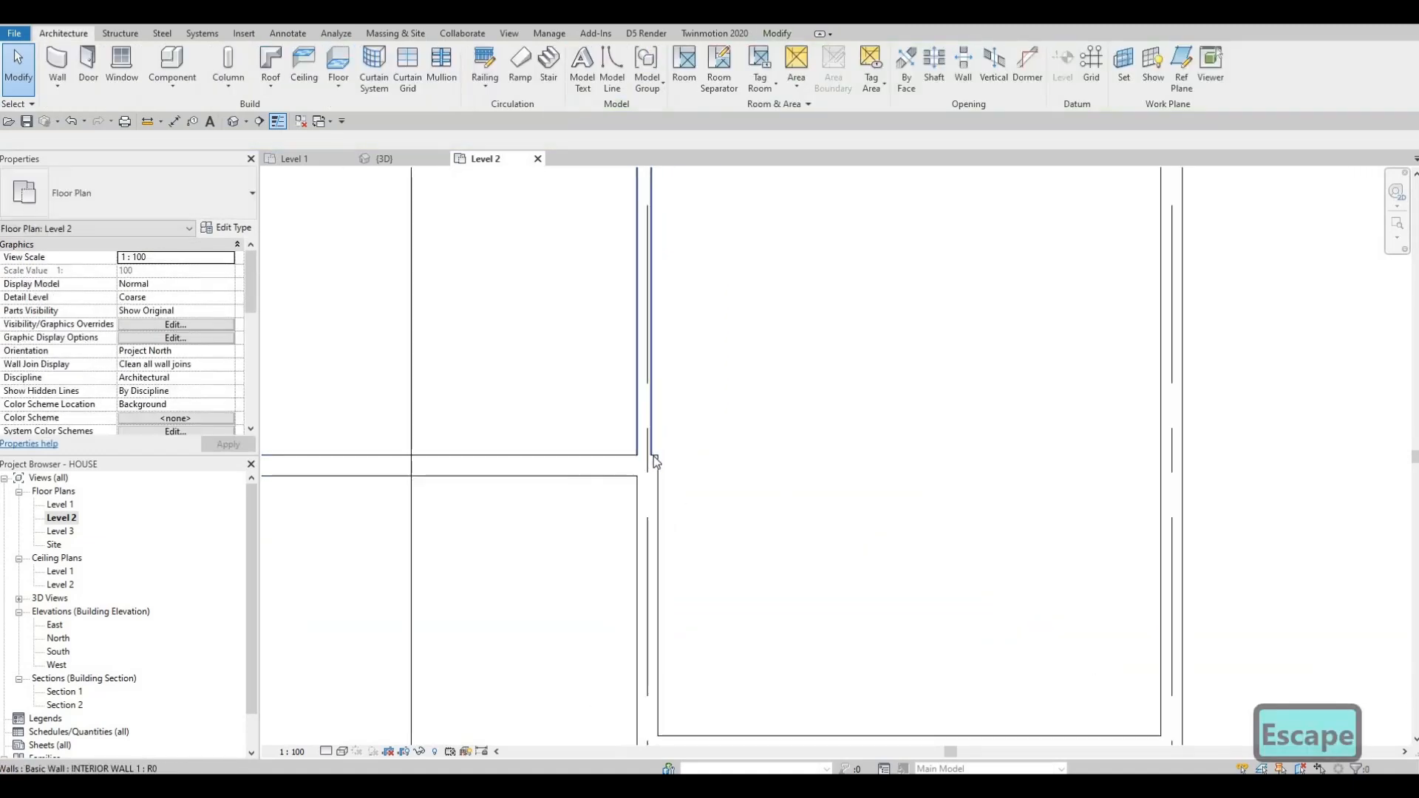
scroll(640, 521, up, 4)
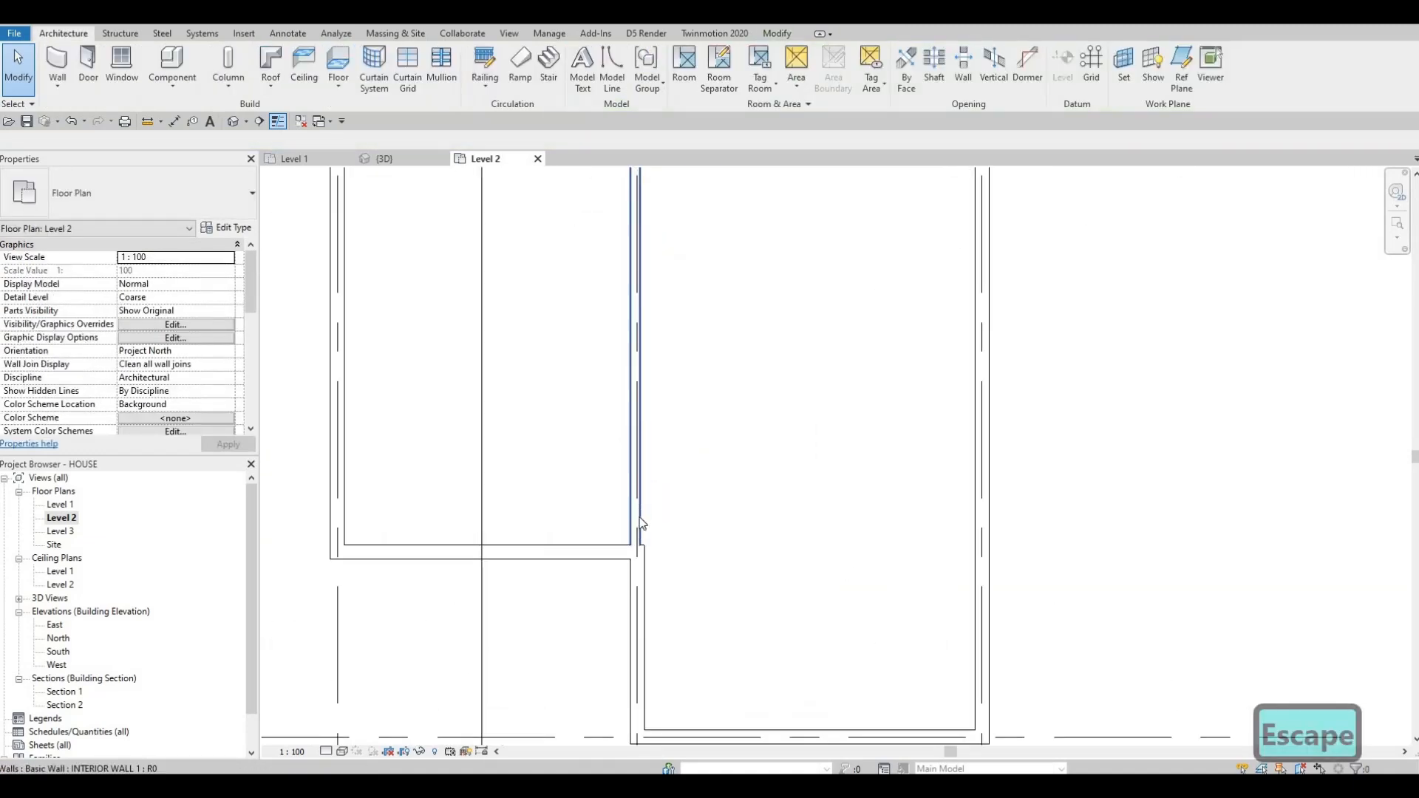
click(636, 569)
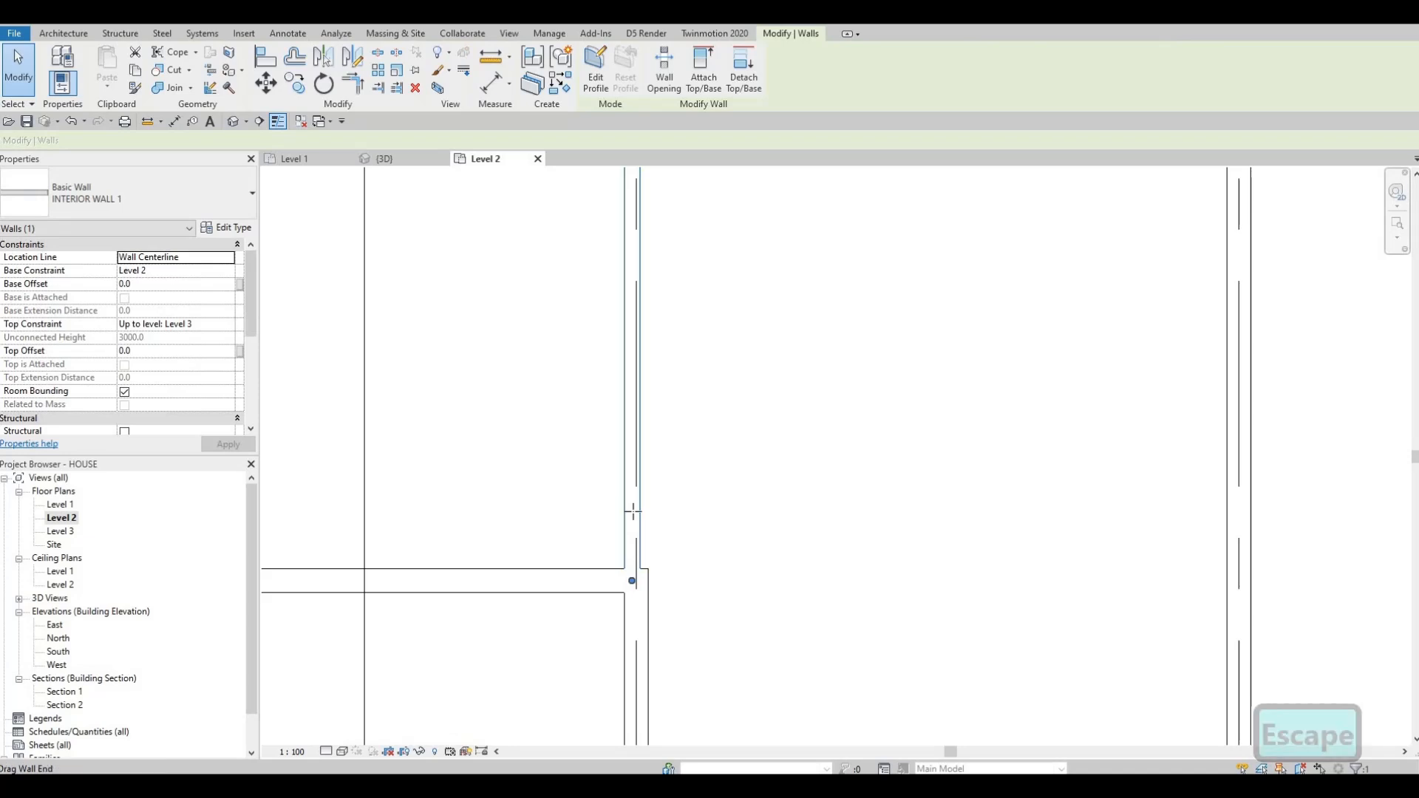
drag(635, 569, 661, 484)
scroll(661, 482, down, 3)
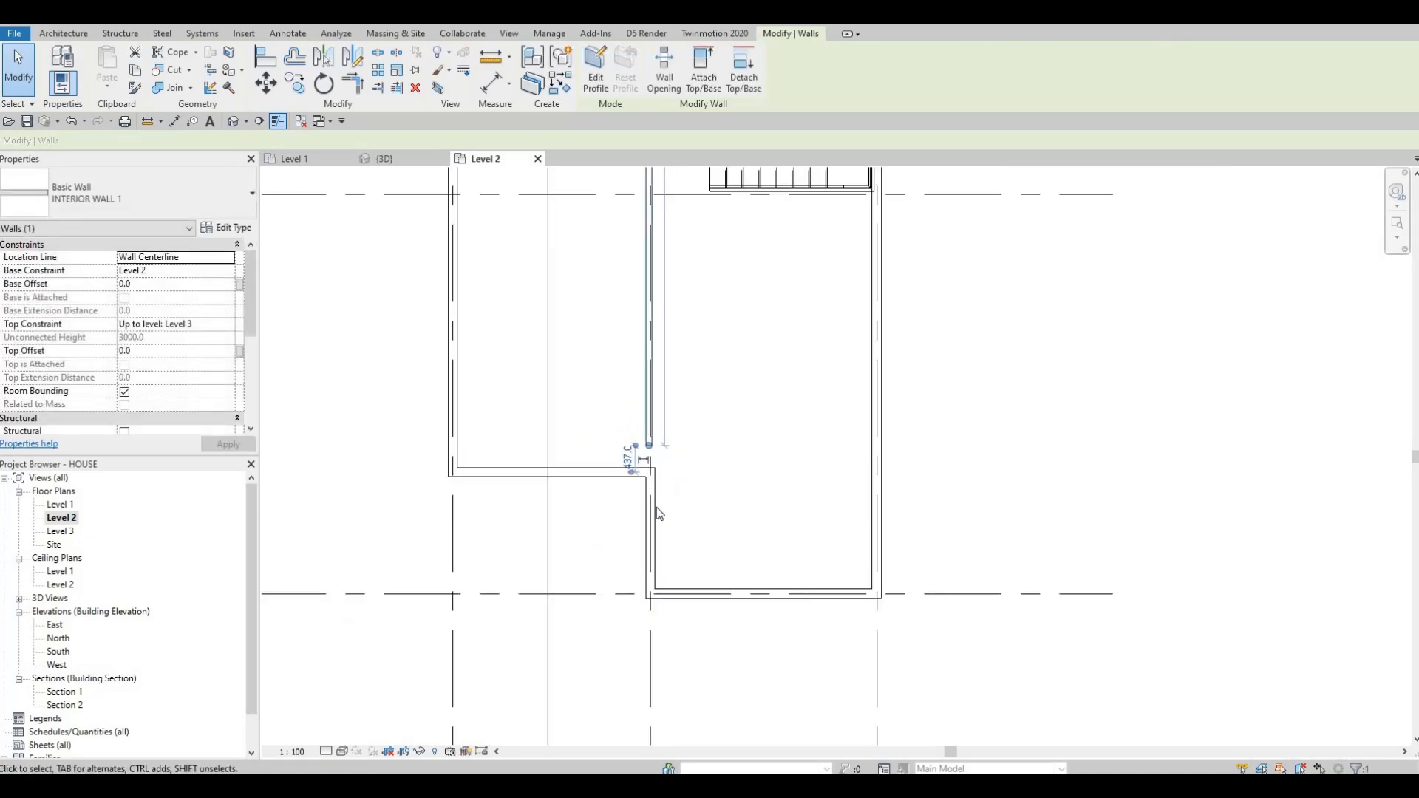
scroll(630, 521, down, 2)
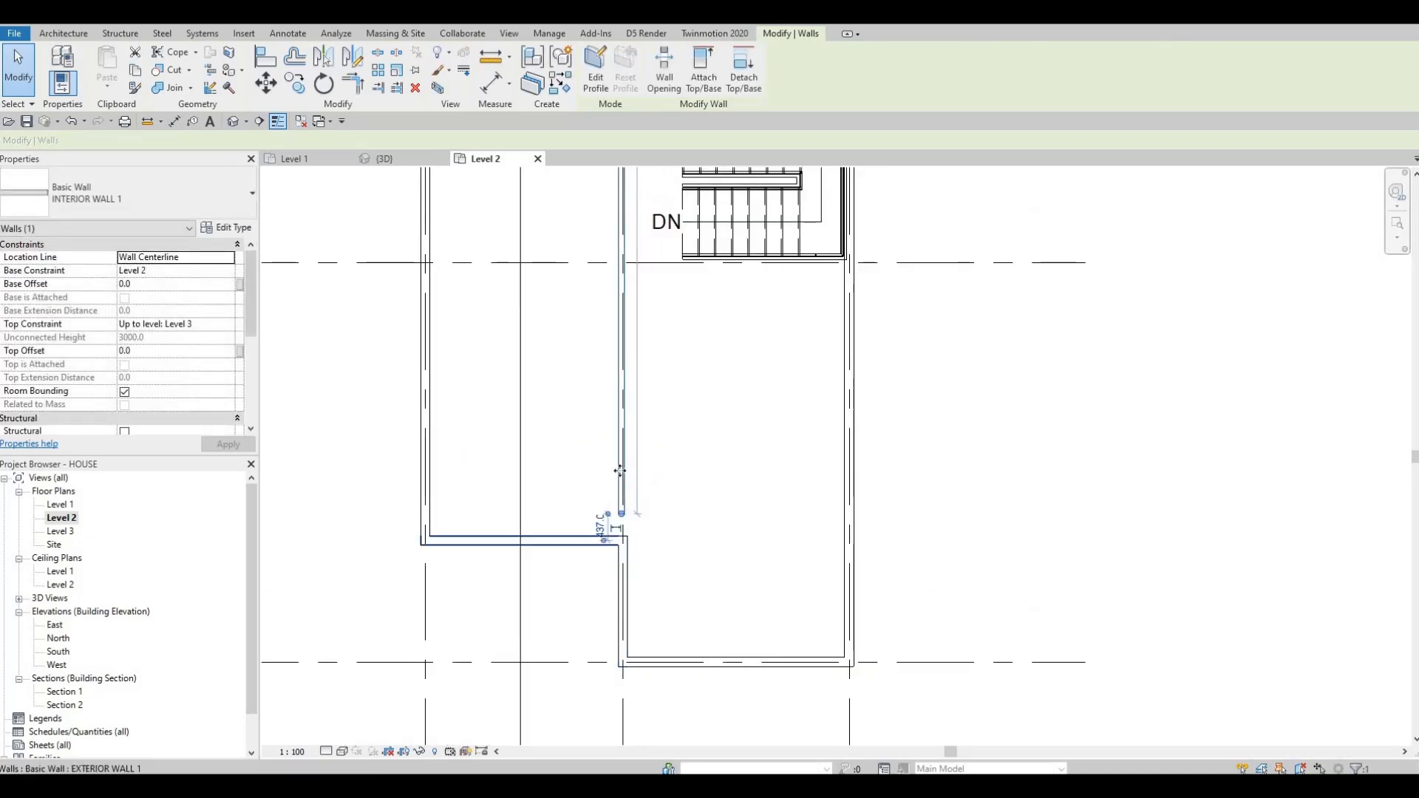
Step: Examine the interior wall's north end and its join with the exterior wall jog at grid A
scroll(612, 695, up, 3)
scroll(612, 701, down, 2)
middle_drag(615, 507, 602, 686)
scroll(602, 686, down, 3)
middle_drag(594, 392, 595, 534)
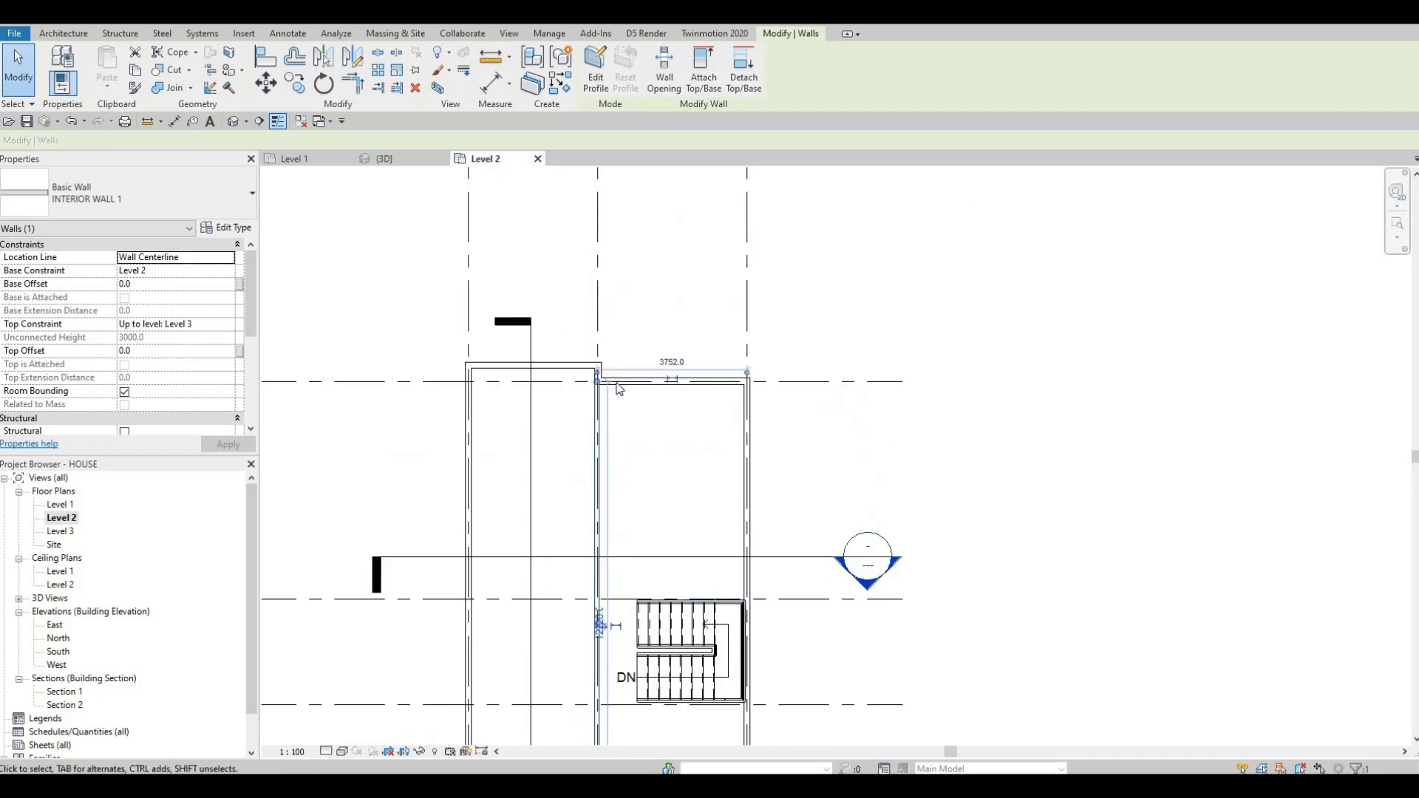
scroll(619, 392, up, 9)
scroll(633, 396, down, 1)
scroll(630, 326, down, 3)
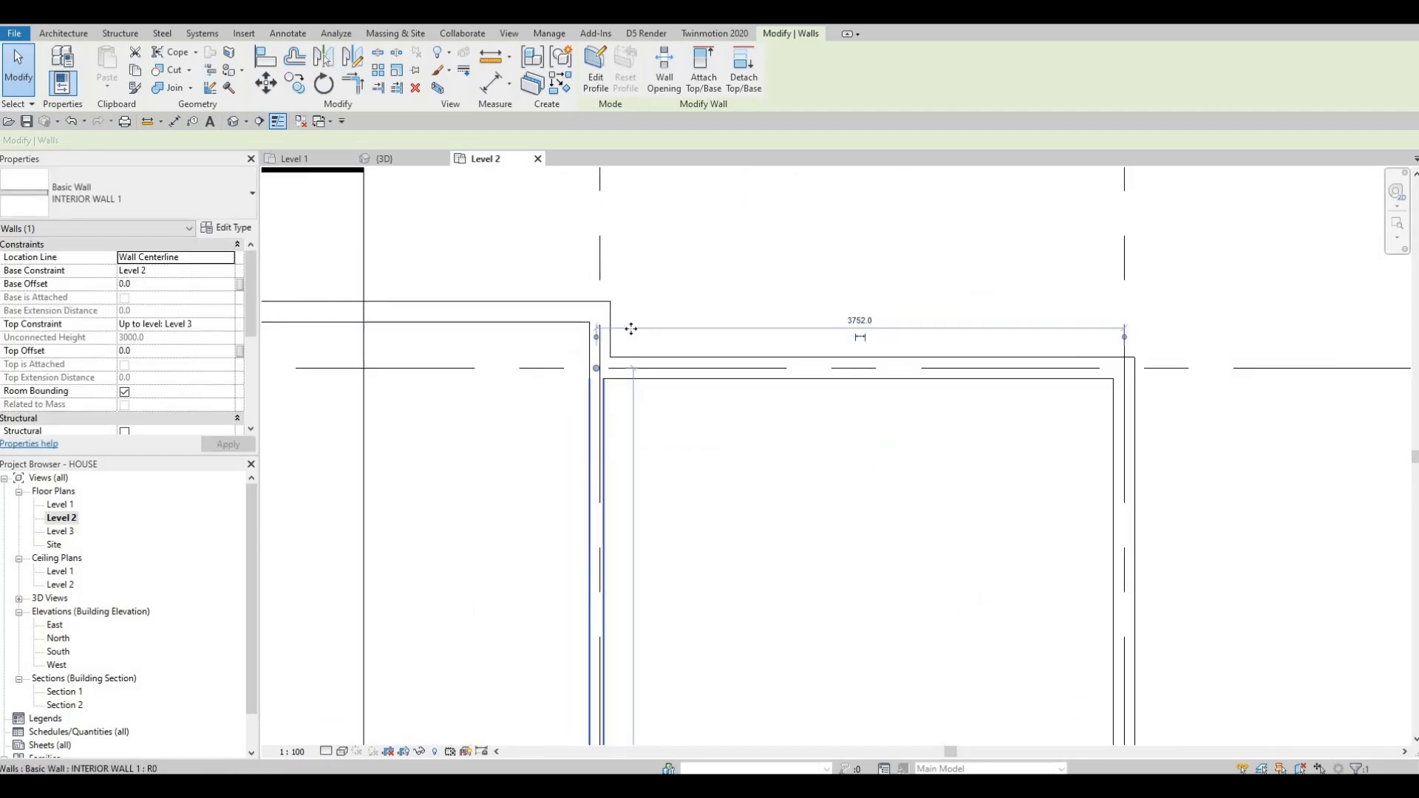
scroll(631, 326, down, 1)
middle_drag(630, 326, 634, 256)
scroll(633, 257, down, 2)
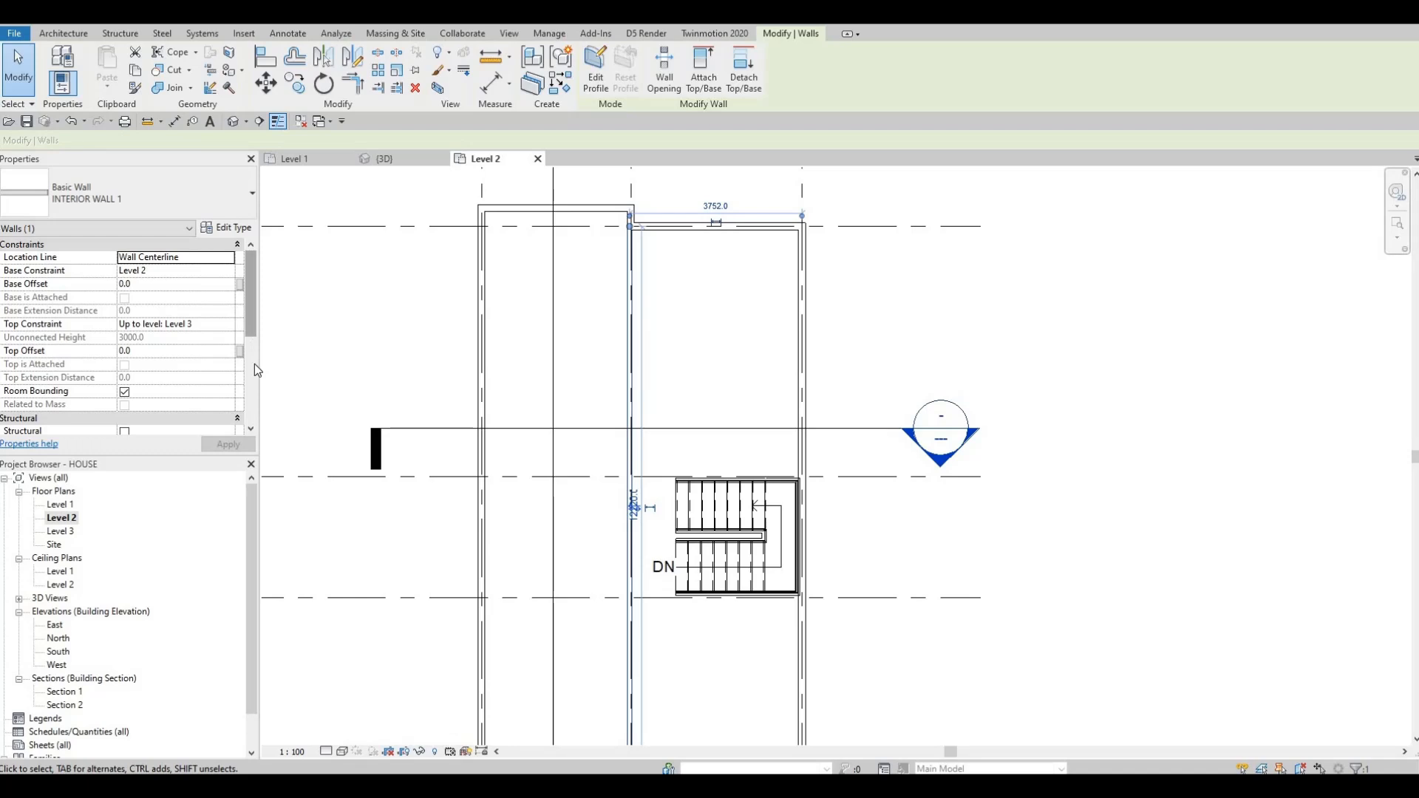
Step: Set the underlay's base level to Level 1 for the Level 2 floor plan
scroll(254, 362, down, 3)
scroll(259, 362, down, 2)
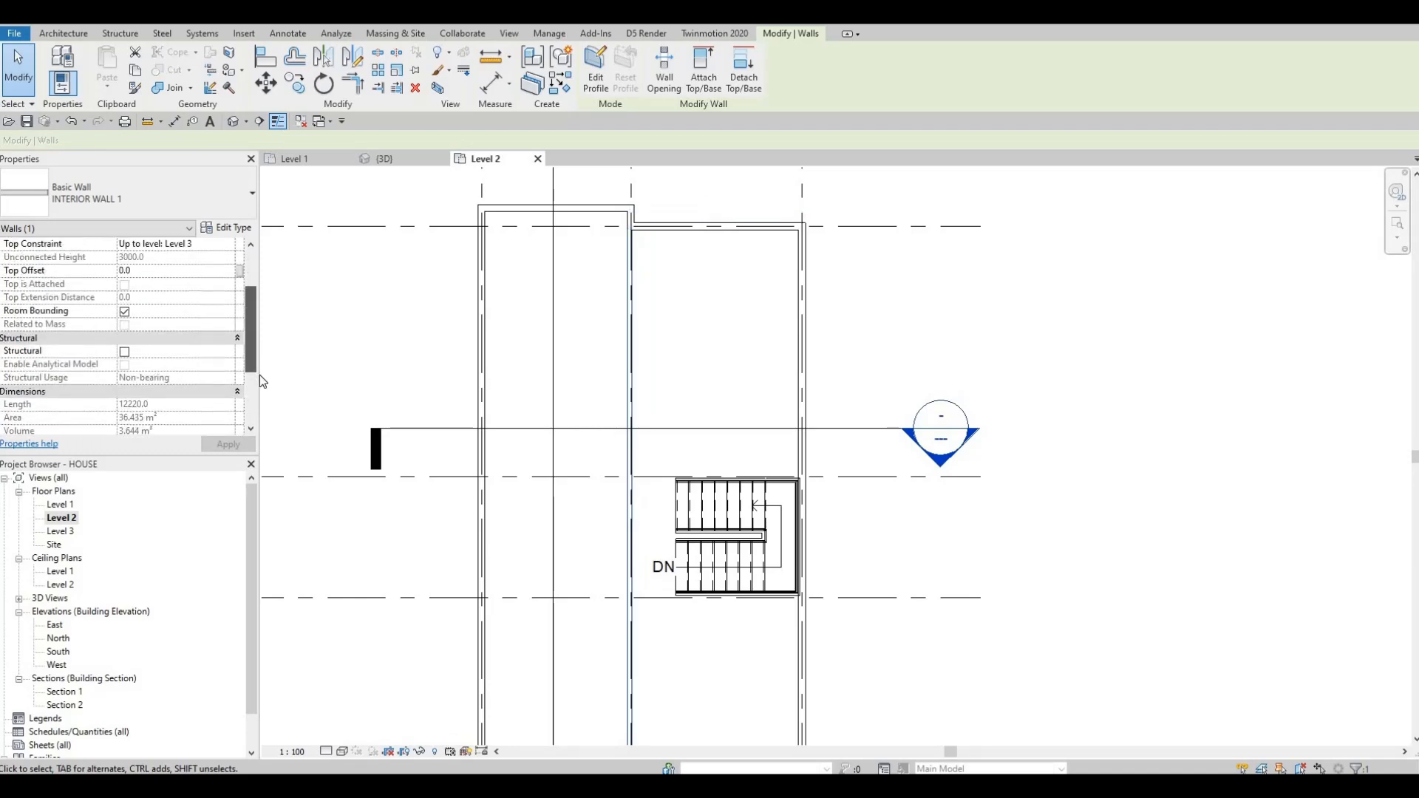
scroll(194, 354, up, 5)
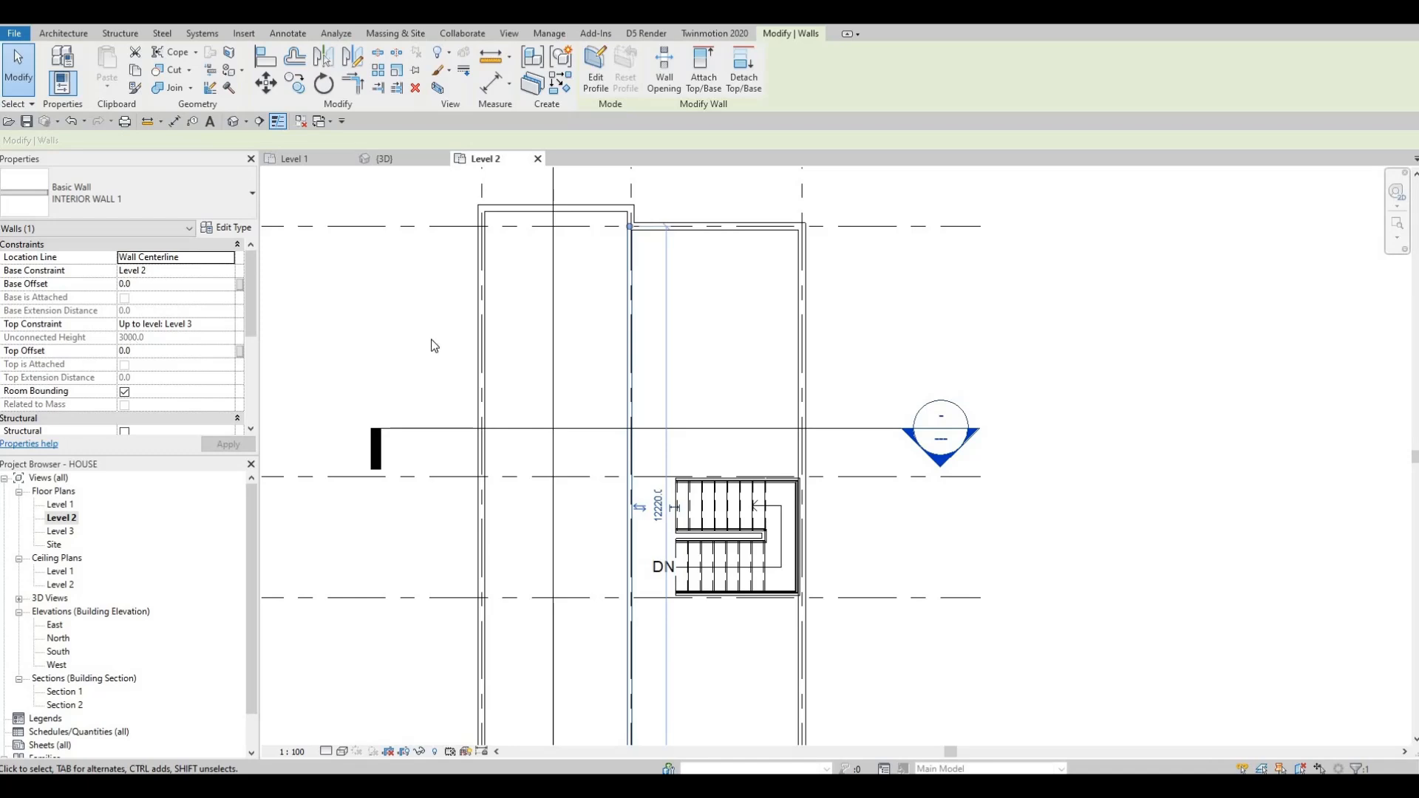
key(Escape)
key(Escape)
scroll(144, 365, down, 2)
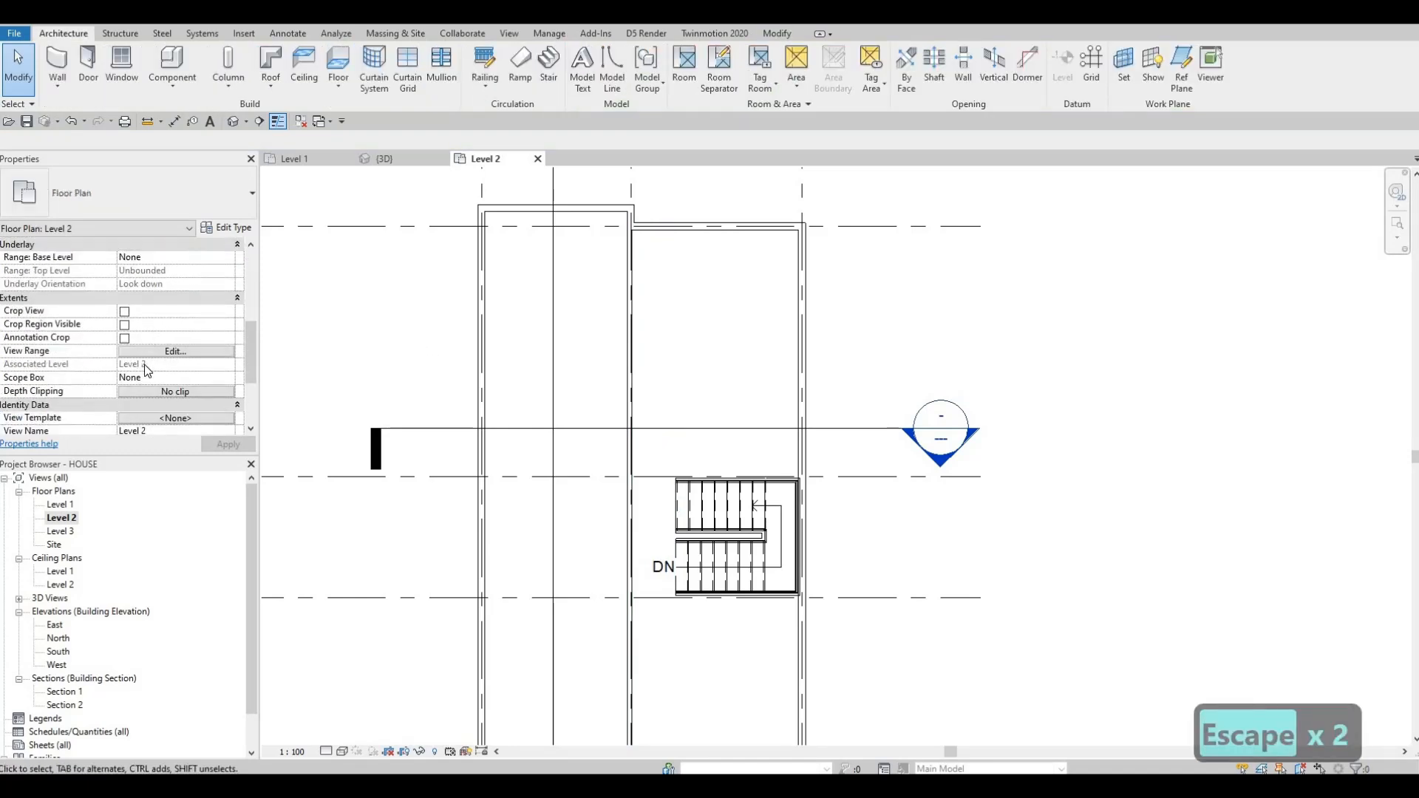
scroll(114, 362, down, 2)
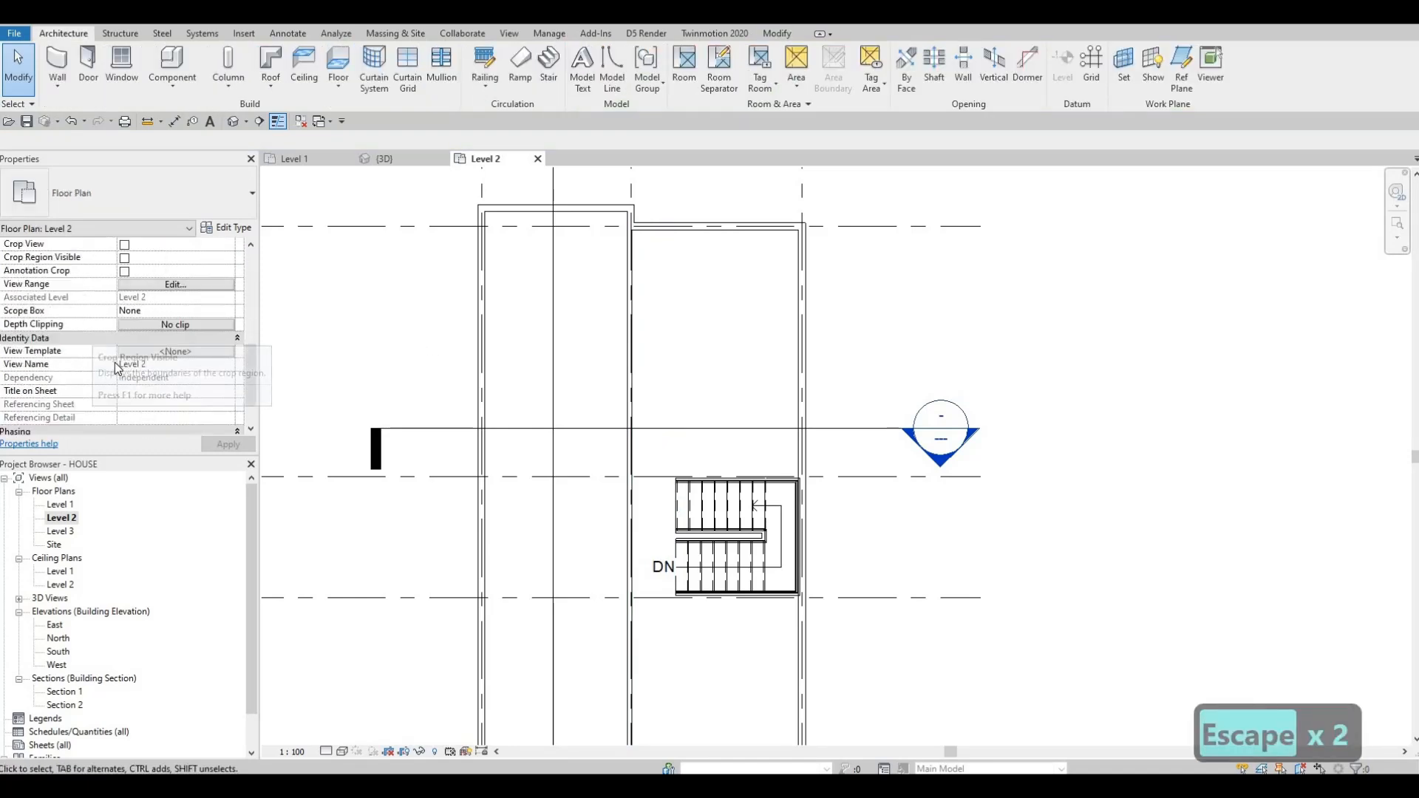
scroll(112, 362, up, 6)
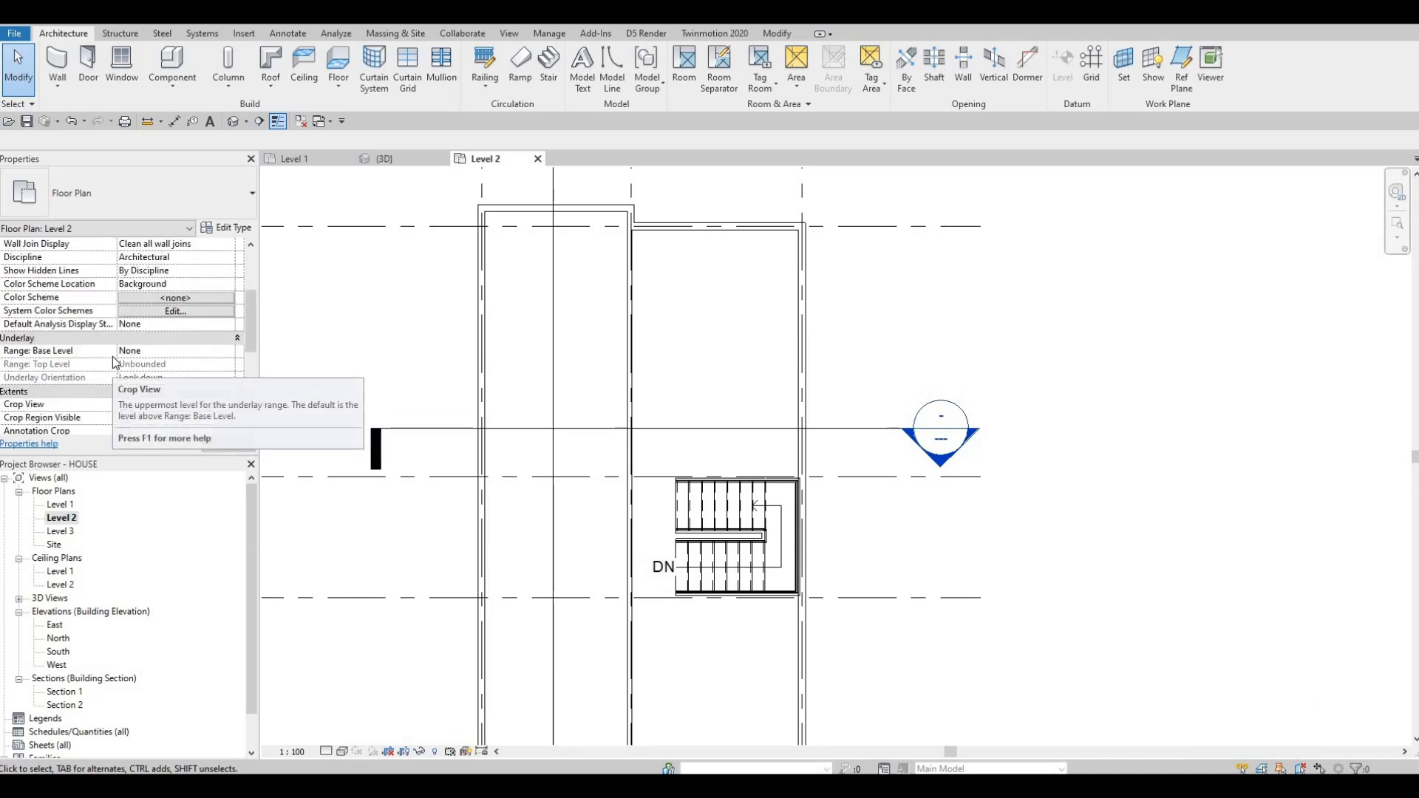
scroll(96, 362, down, 1)
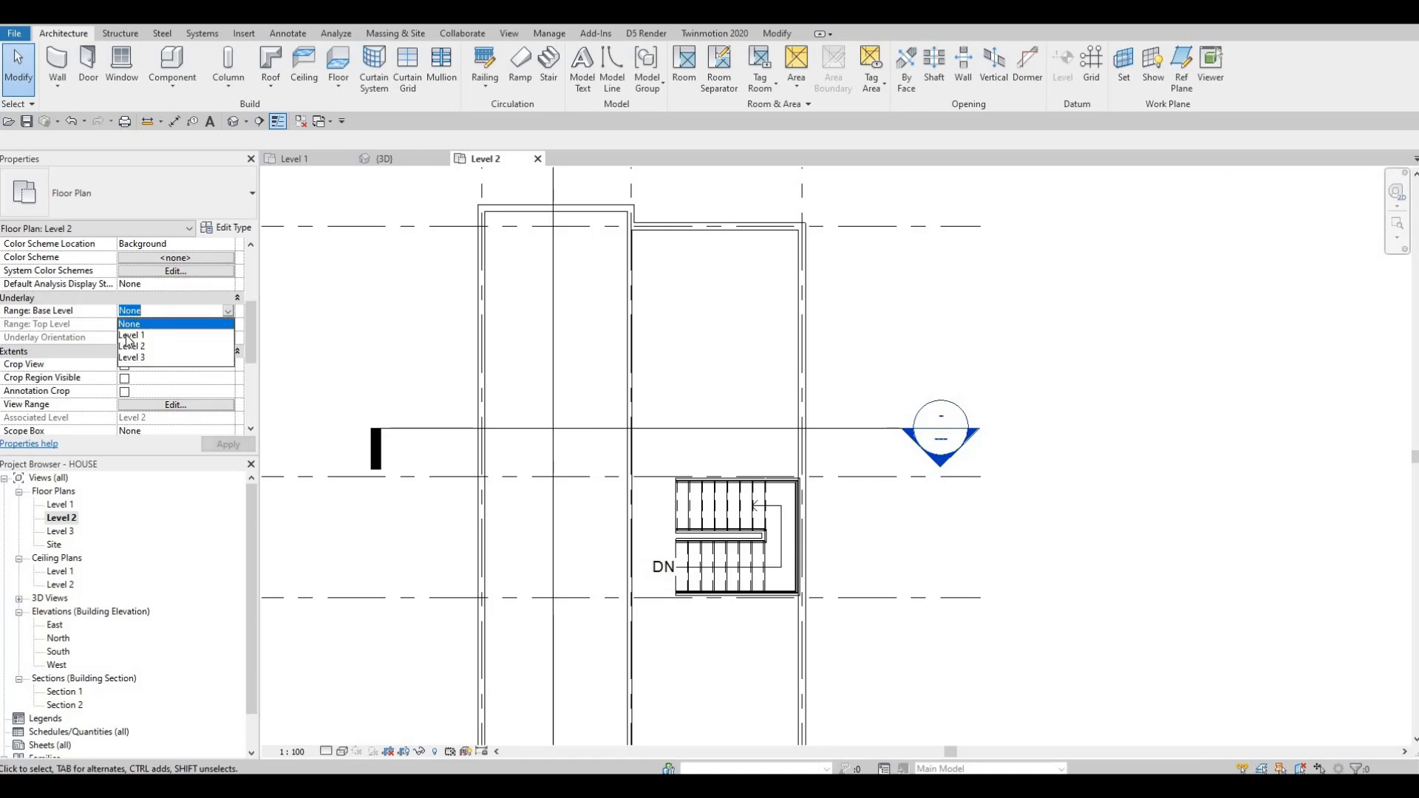
key(Down)
key(Return)
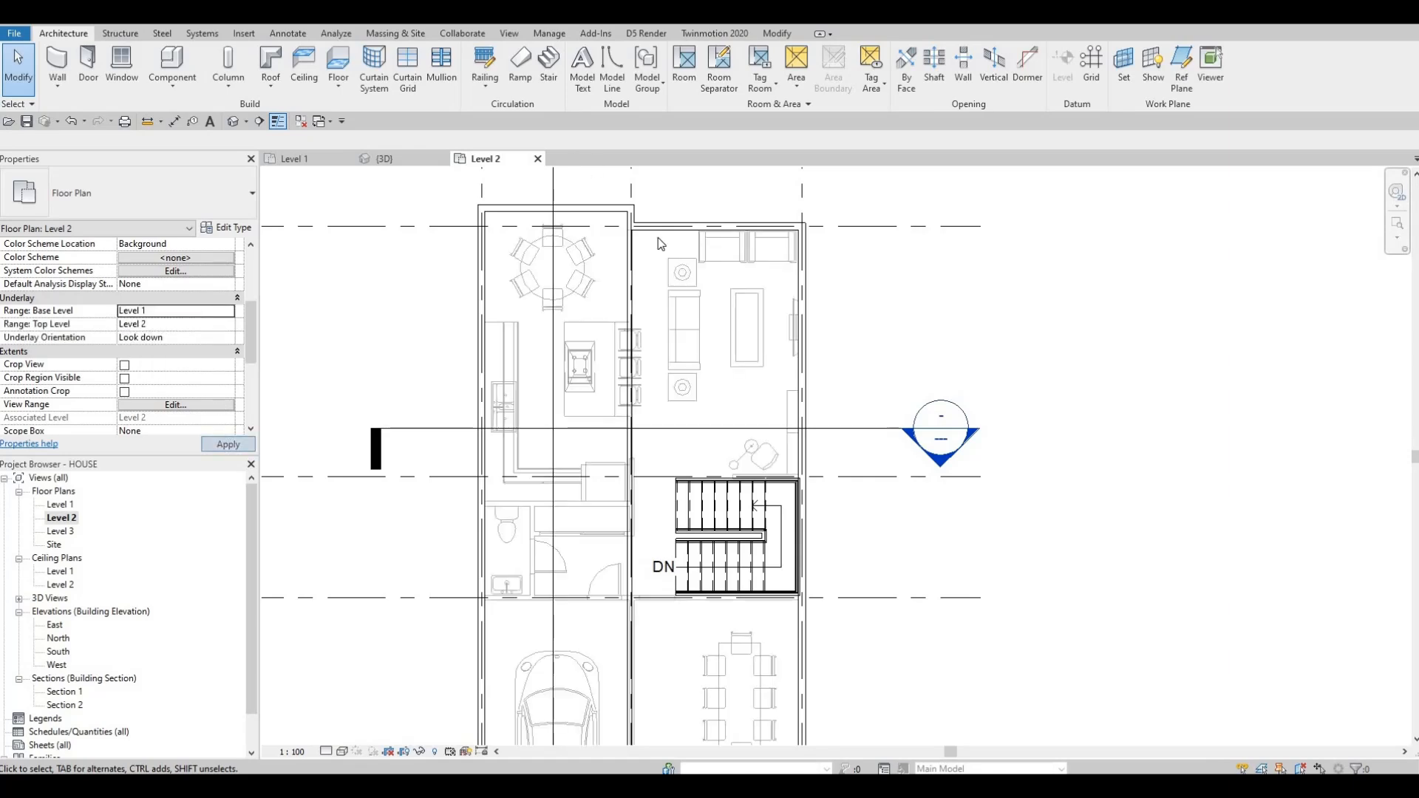
Step: Inspect the Level 1 underlay along the interior wall from the dining area down to the garage and entry
scroll(654, 252, up, 4)
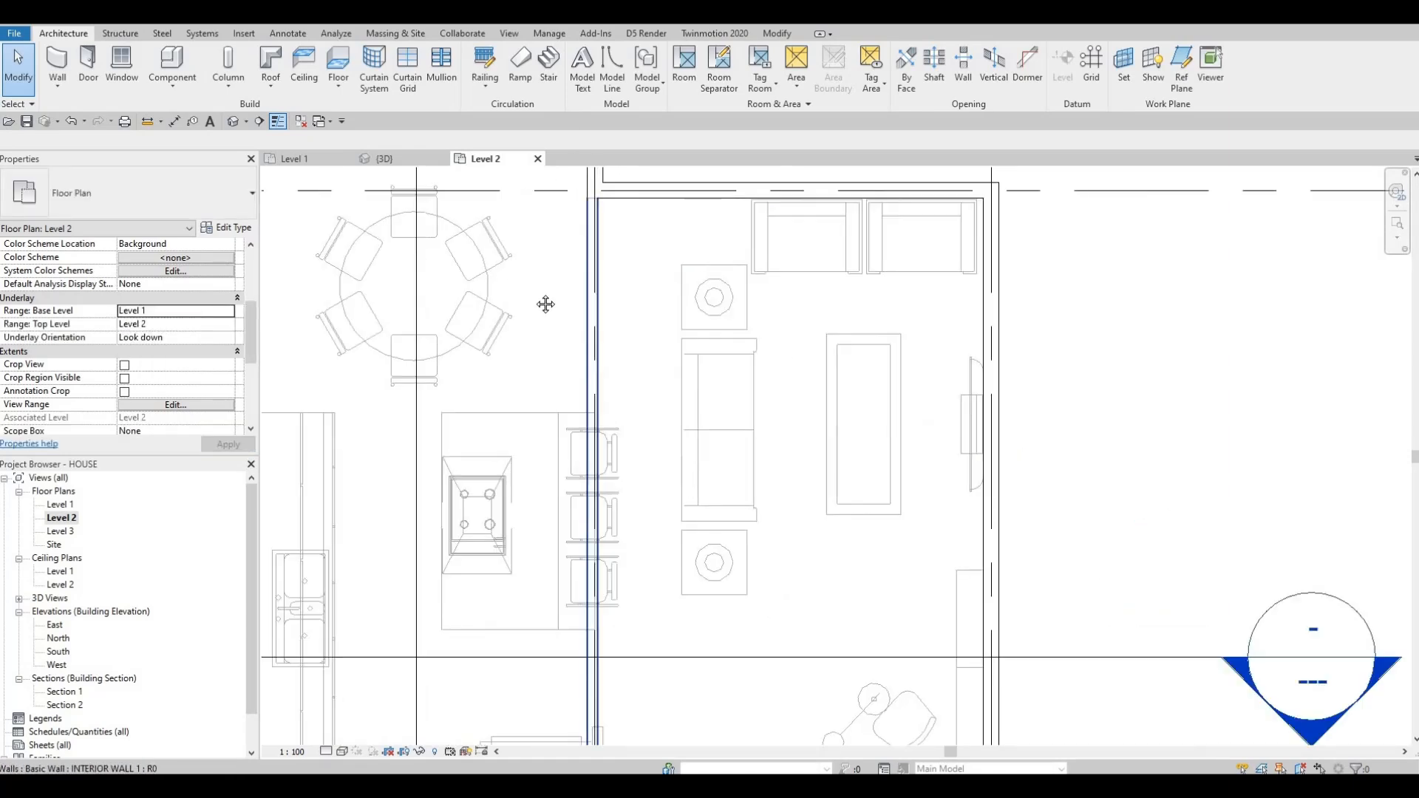
middle_drag(545, 305, 545, 83)
middle_drag(592, 222, 616, 74)
scroll(621, 348, up, 1)
mouse_move(627, 368)
middle_down()
mouse_move(655, 174)
mouse_move(607, 76)
middle_up()
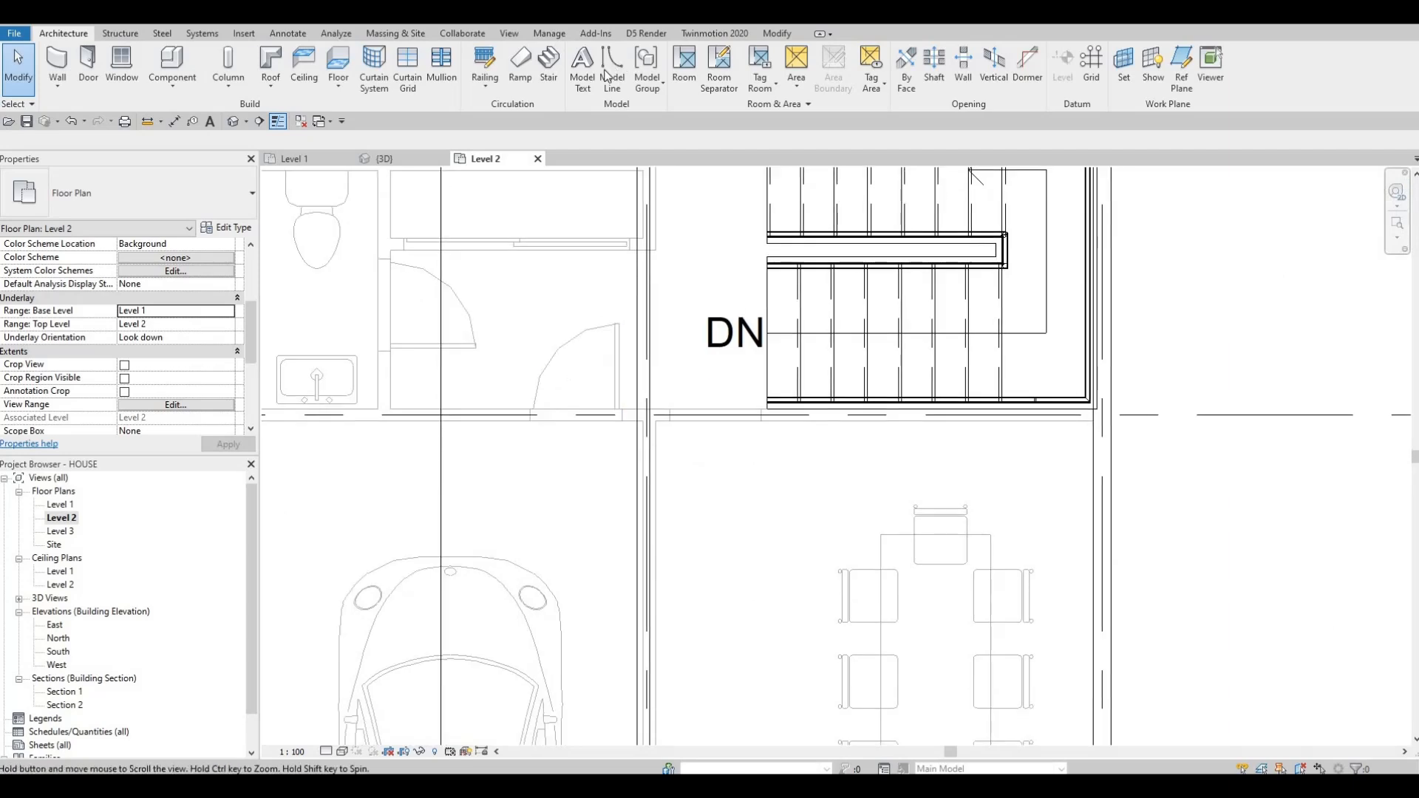
middle_drag(629, 592, 628, 214)
middle_drag(649, 687, 652, 495)
scroll(652, 445, up, 2)
middle_drag(680, 595, 694, 463)
scroll(694, 463, down, 1)
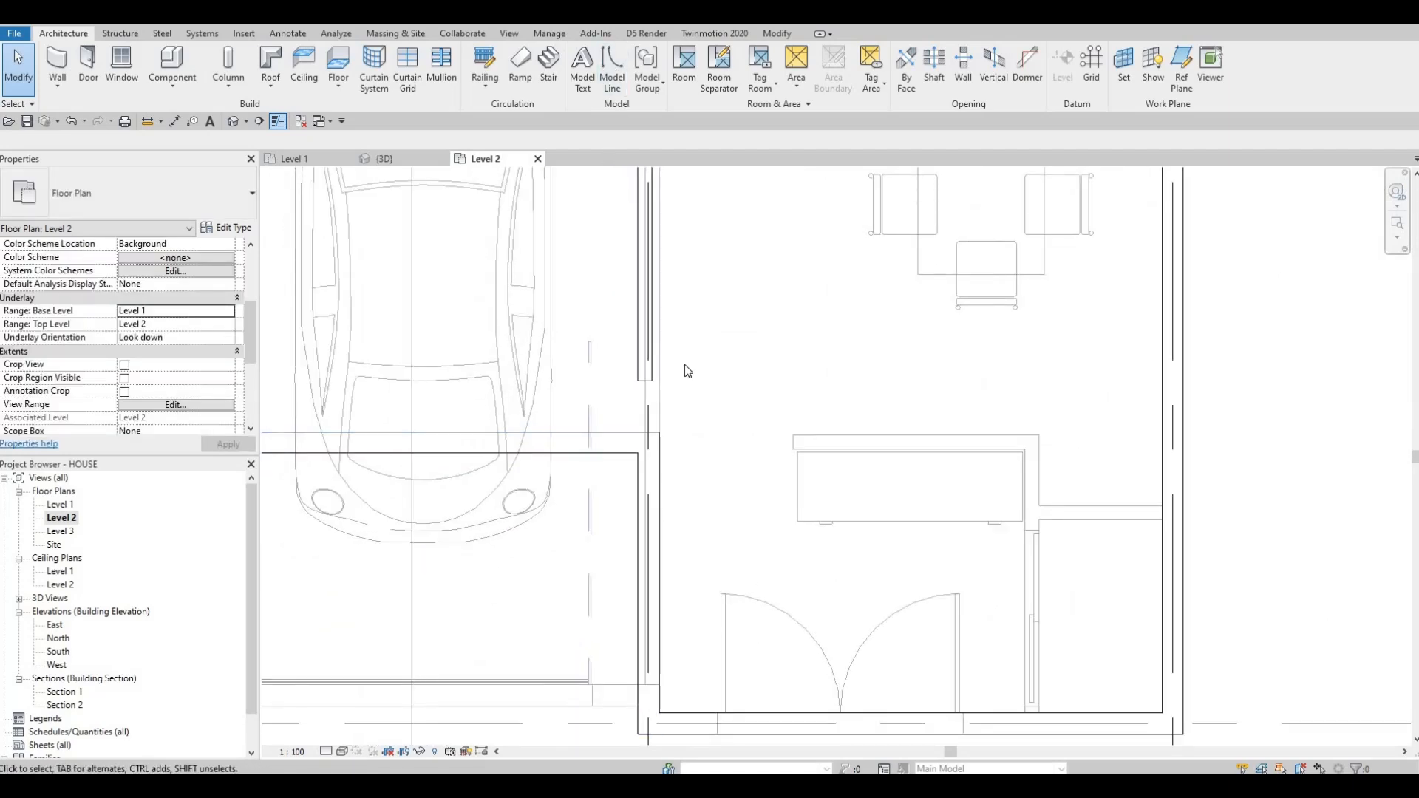
Step: Compare both ends of the Level 2 interior wall with the exterior jogs and the Level 1 layout
scroll(686, 448, down, 2)
middle_drag(683, 214, 686, 551)
scroll(687, 547, down, 1)
scroll(680, 358, down, 5)
middle_drag(693, 182, 681, 616)
scroll(678, 340, up, 5)
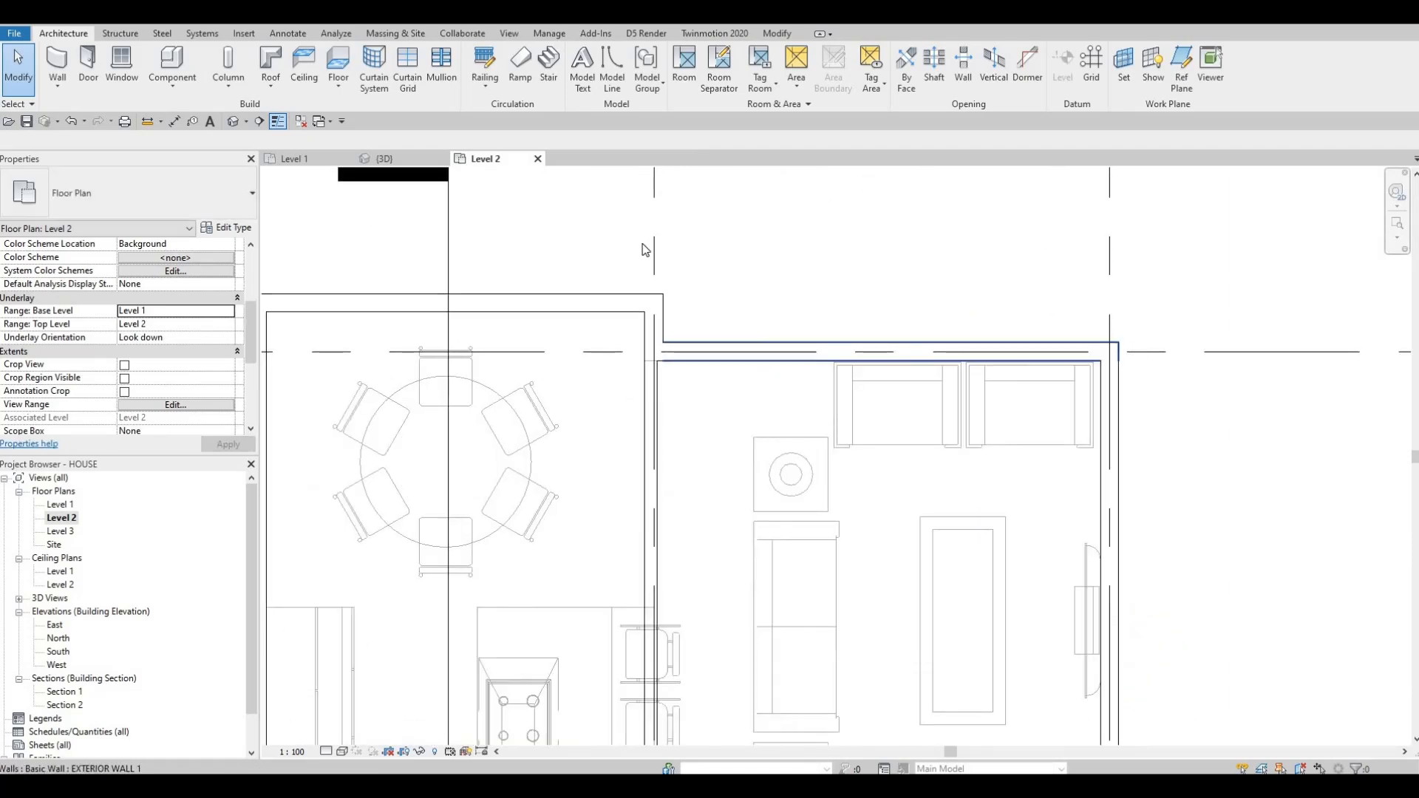
scroll(643, 249, down, 2)
middle_drag(658, 346, 653, 308)
scroll(653, 309, down, 3)
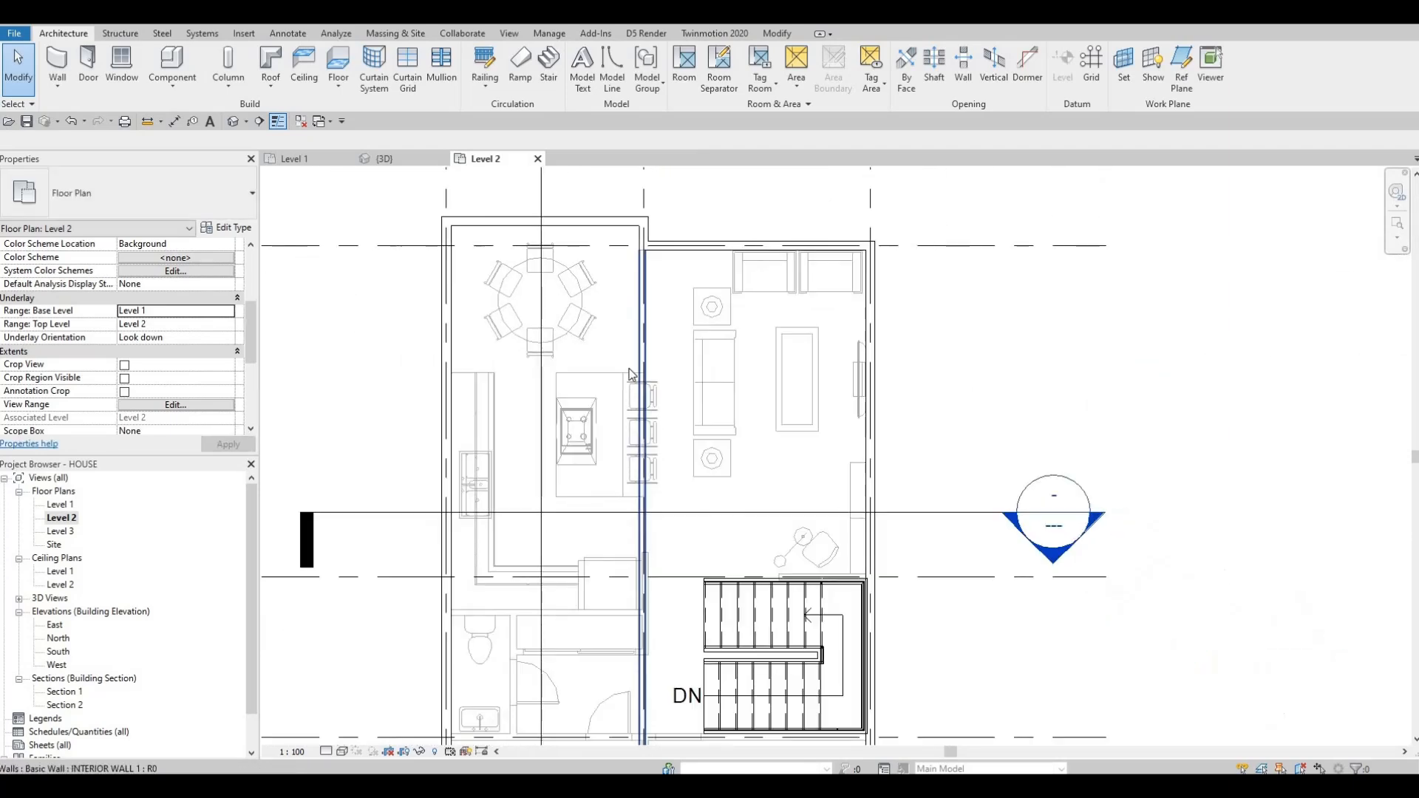
scroll(634, 246, down, 3)
middle_drag(634, 374, 622, 295)
scroll(622, 295, up, 1)
middle_drag(636, 434, 639, 331)
scroll(639, 331, down, 1)
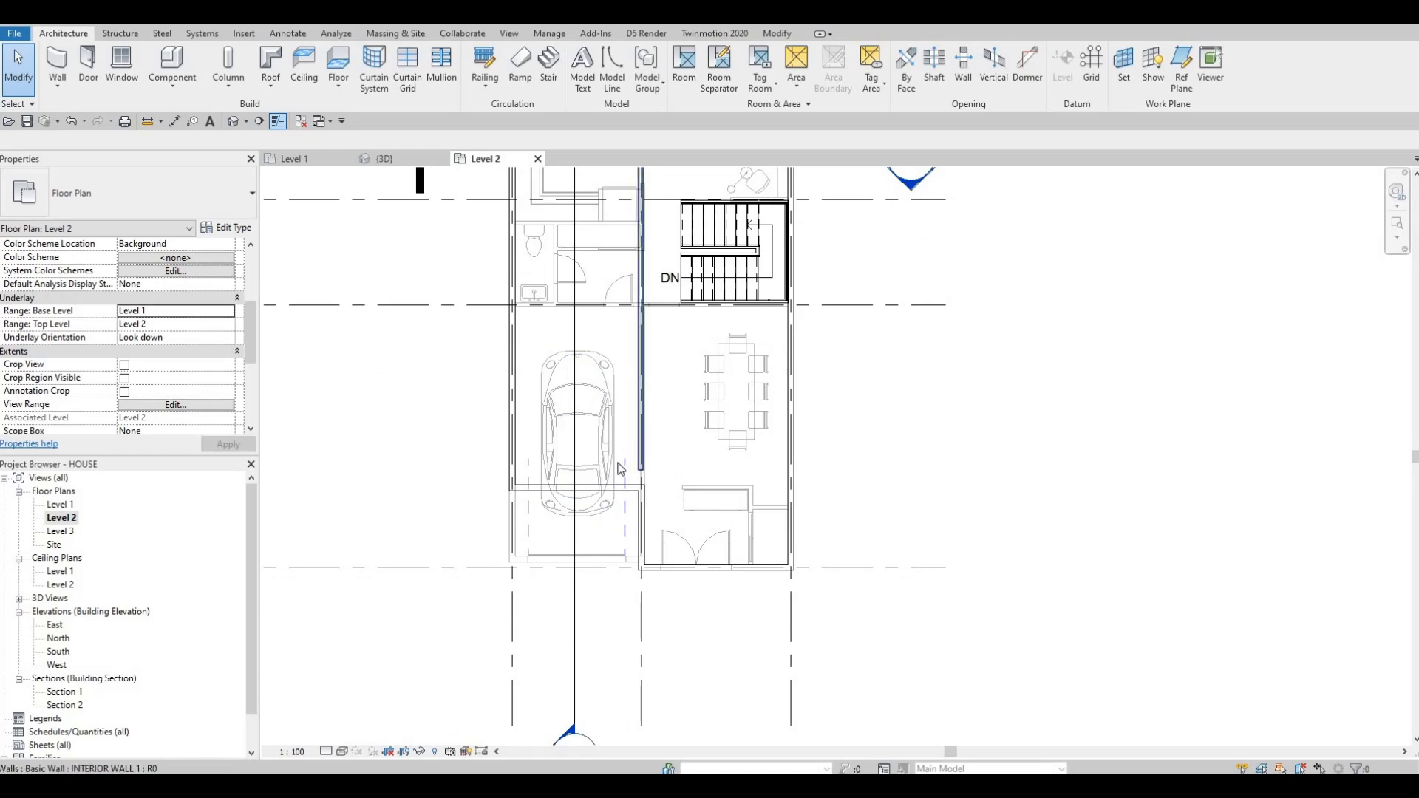
middle_drag(648, 411, 647, 427)
scroll(636, 399, up, 3)
key(Escape)
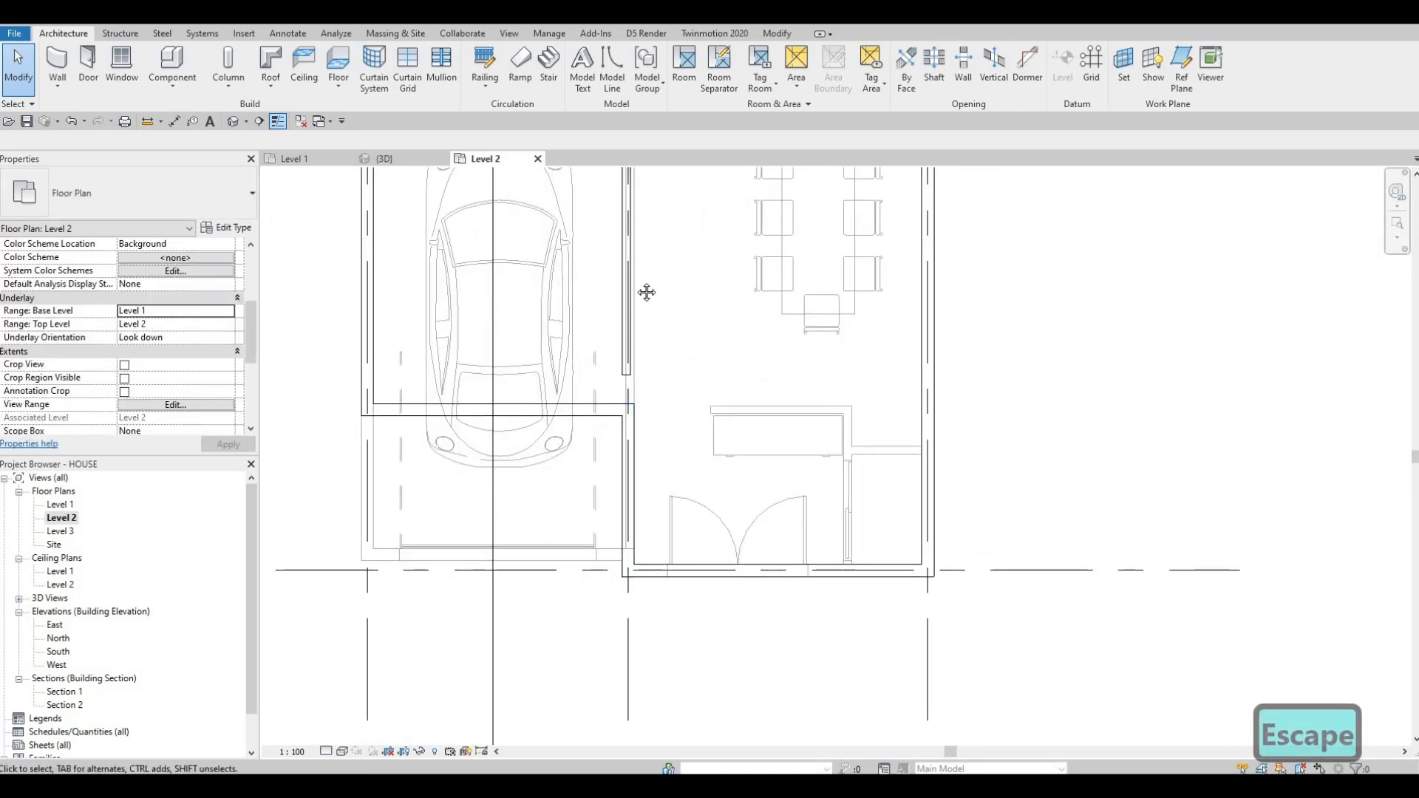
Step: Pull the interior wall's north end back from the exterior wall jog at grid A to detach it
scroll(631, 326, down, 4)
middle_drag(631, 326, 625, 601)
scroll(595, 377, down, 2)
middle_drag(596, 377, 577, 640)
scroll(599, 379, up, 4)
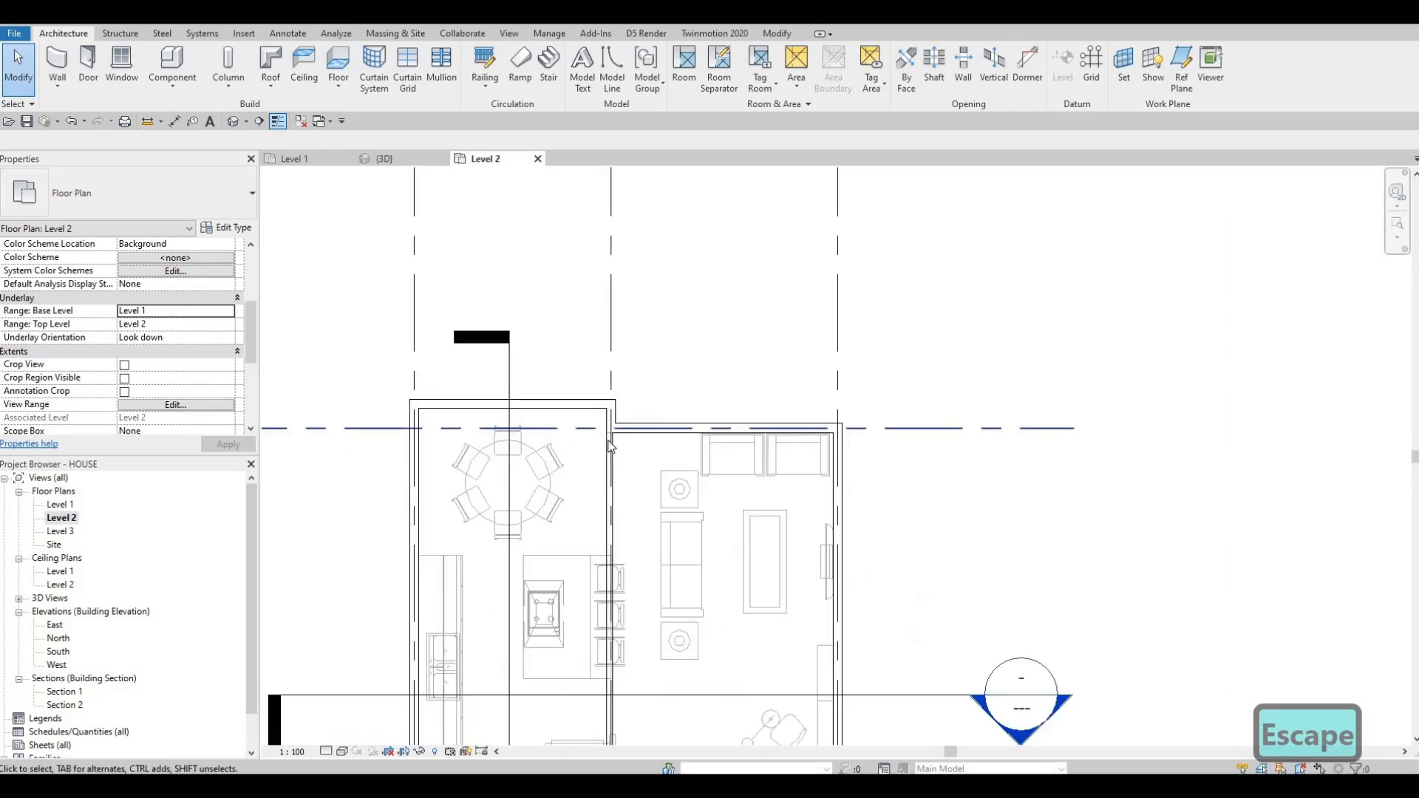
scroll(610, 445, up, 2)
click(620, 499)
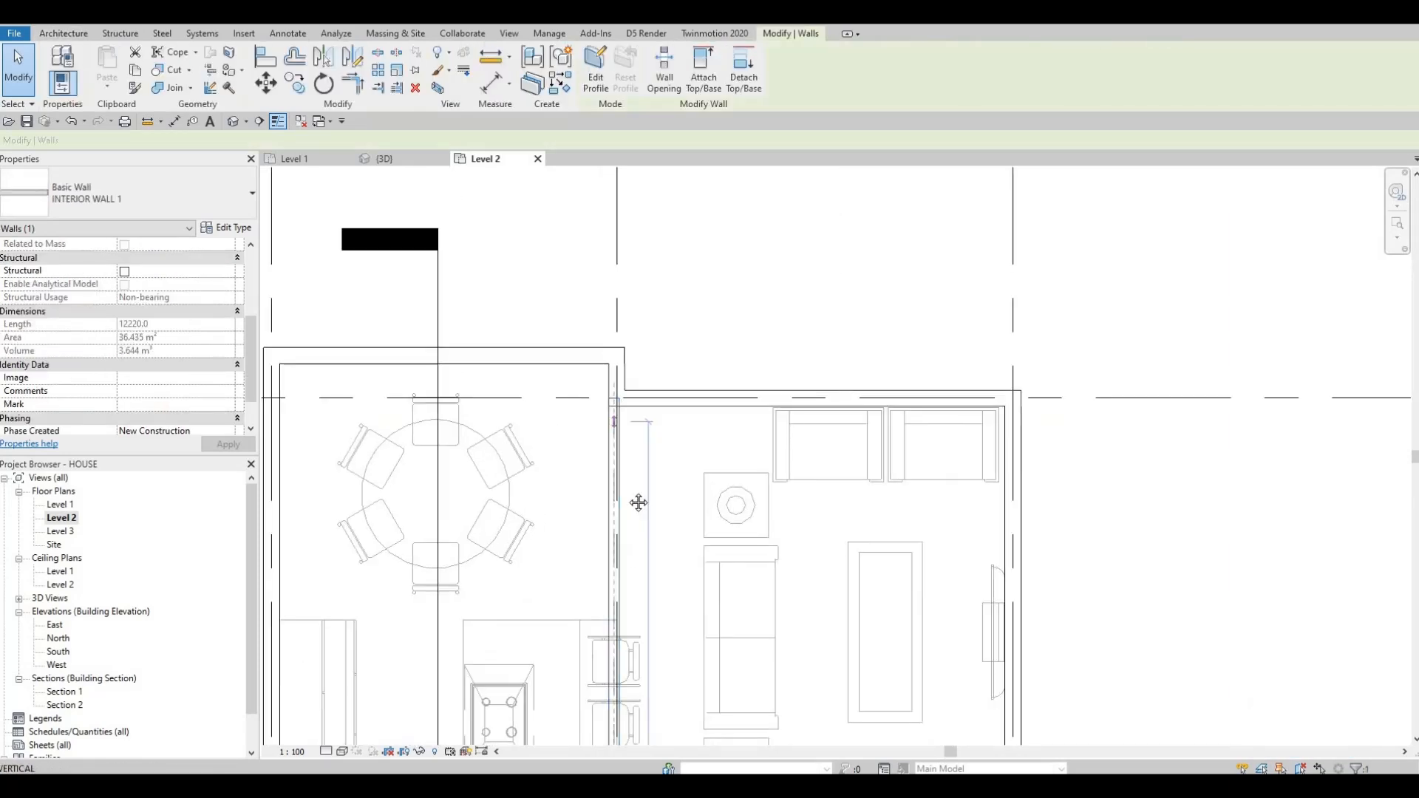
scroll(634, 488, down, 4)
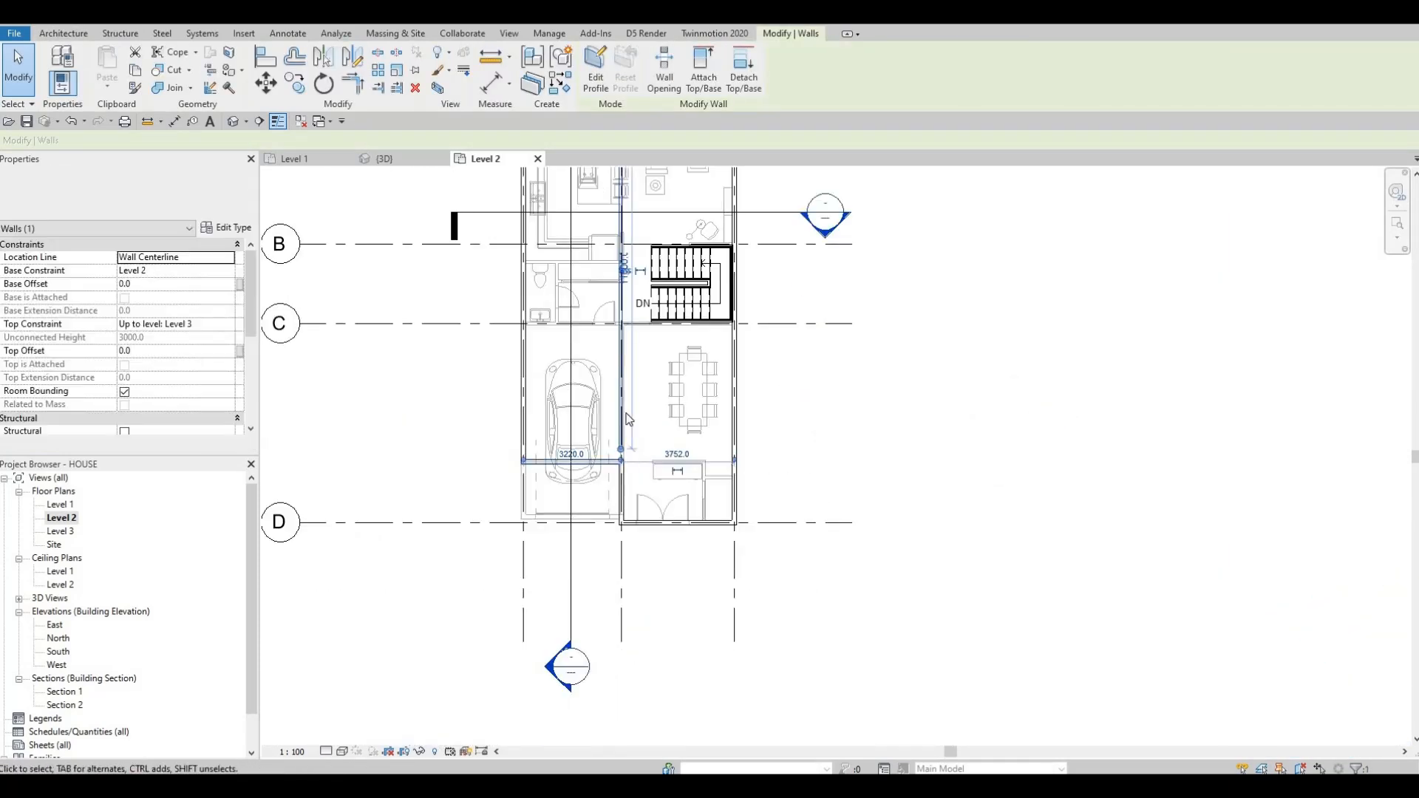
Step: Align the interior wall's east face with the inner face of the exterior wall beside the recessed garage front
scroll(627, 419, up, 3)
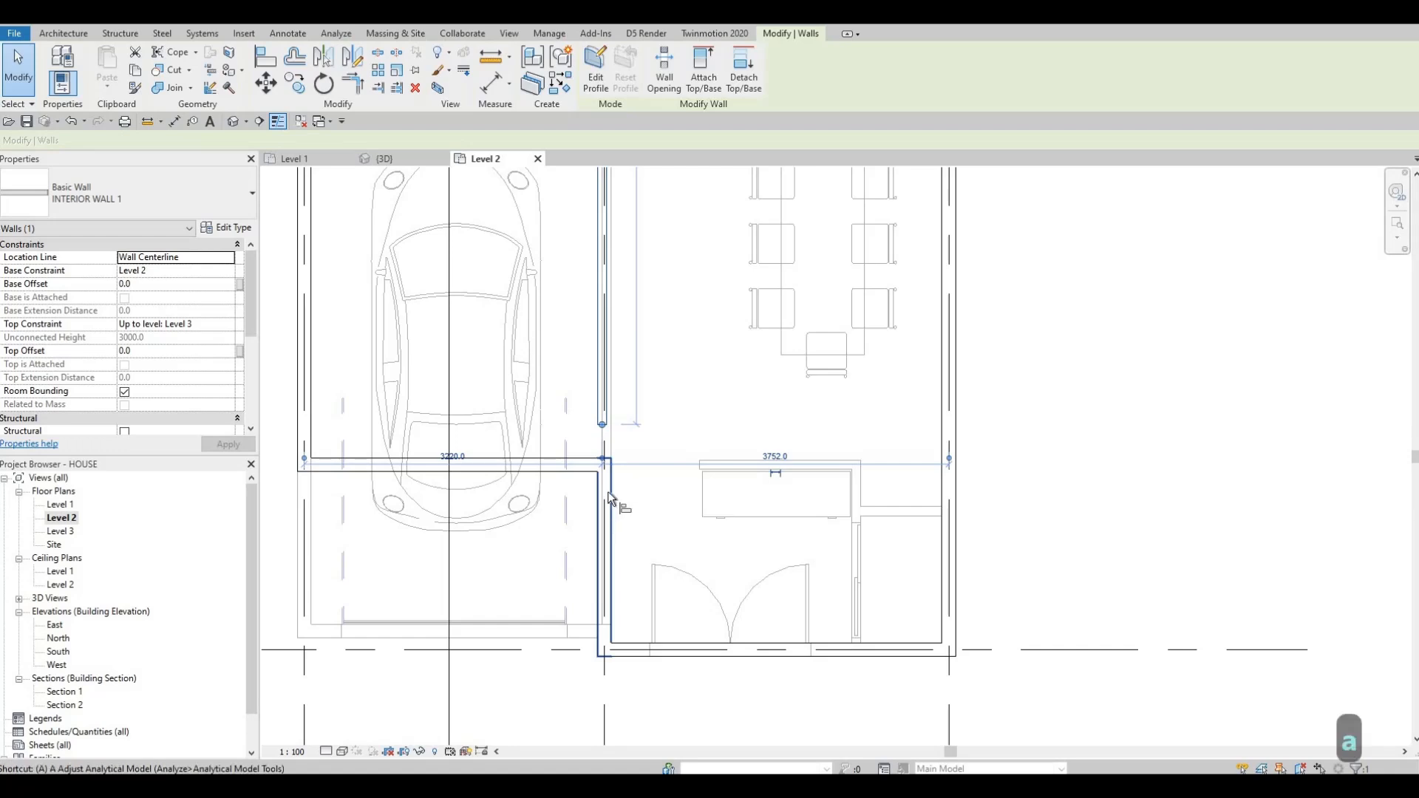
key(a)
key(l)
scroll(620, 491, up, 2)
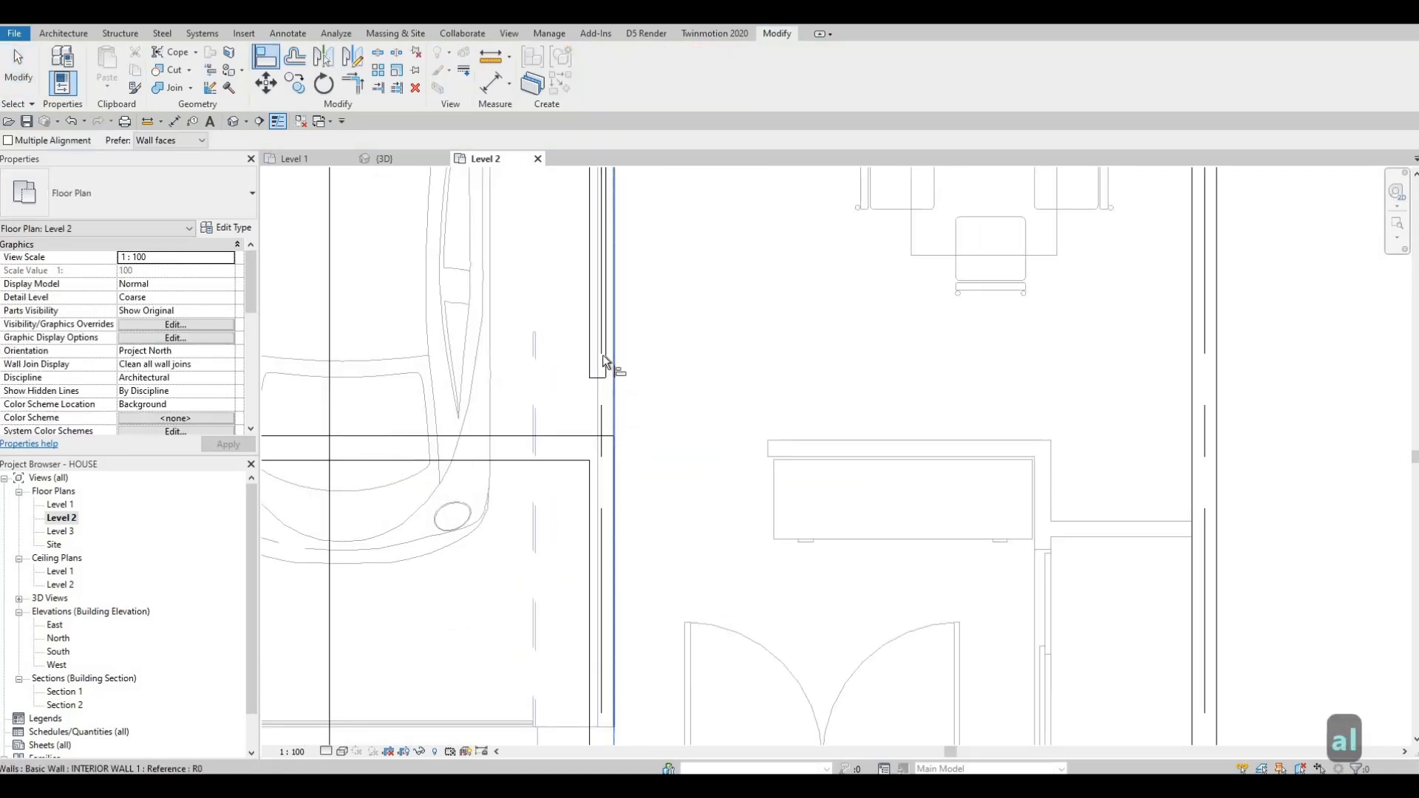
click(613, 392)
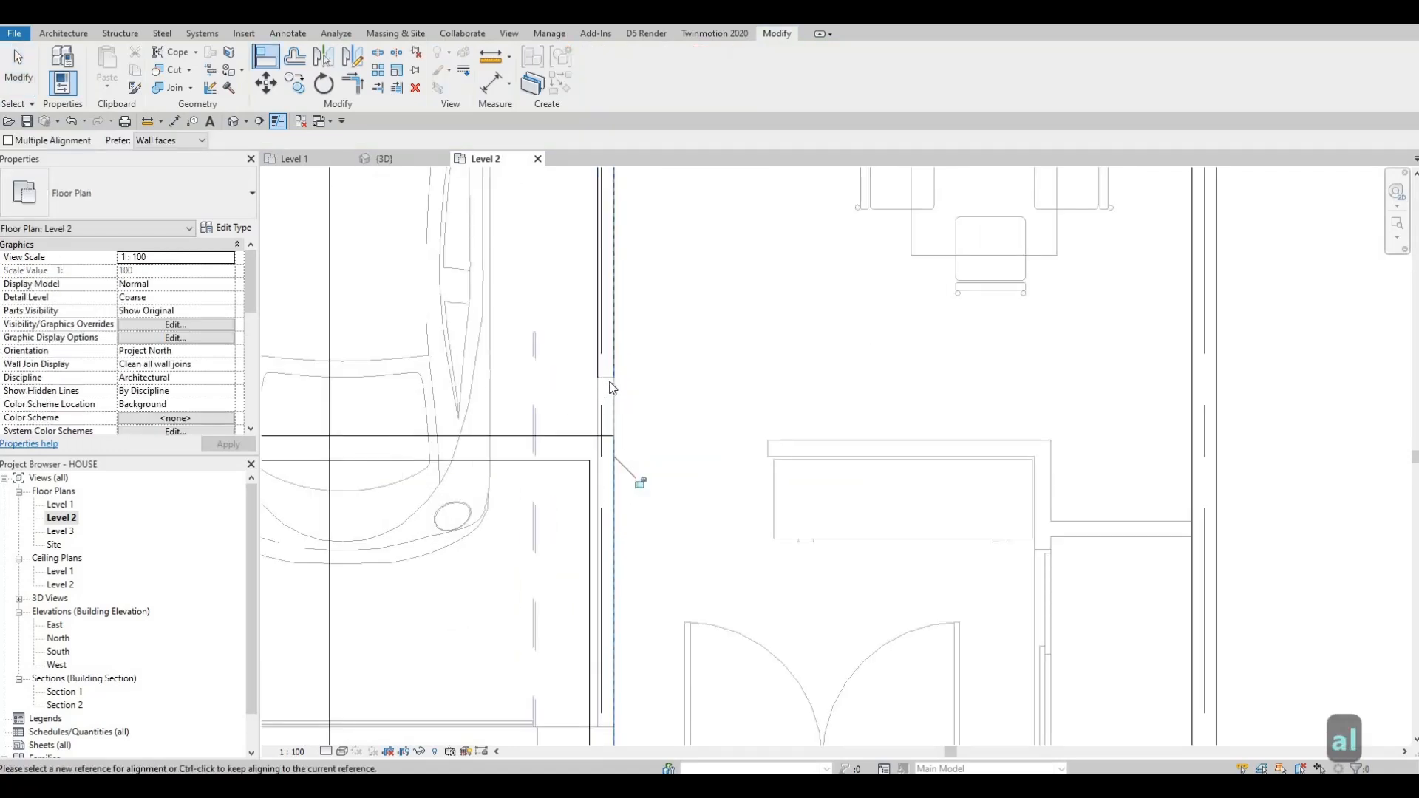
key(Escape)
key(Escape)
Step: Extend the aligned interior wall's south end to join the exterior wall corner at the recessed garage front
scroll(612, 388, up, 1)
click(607, 375)
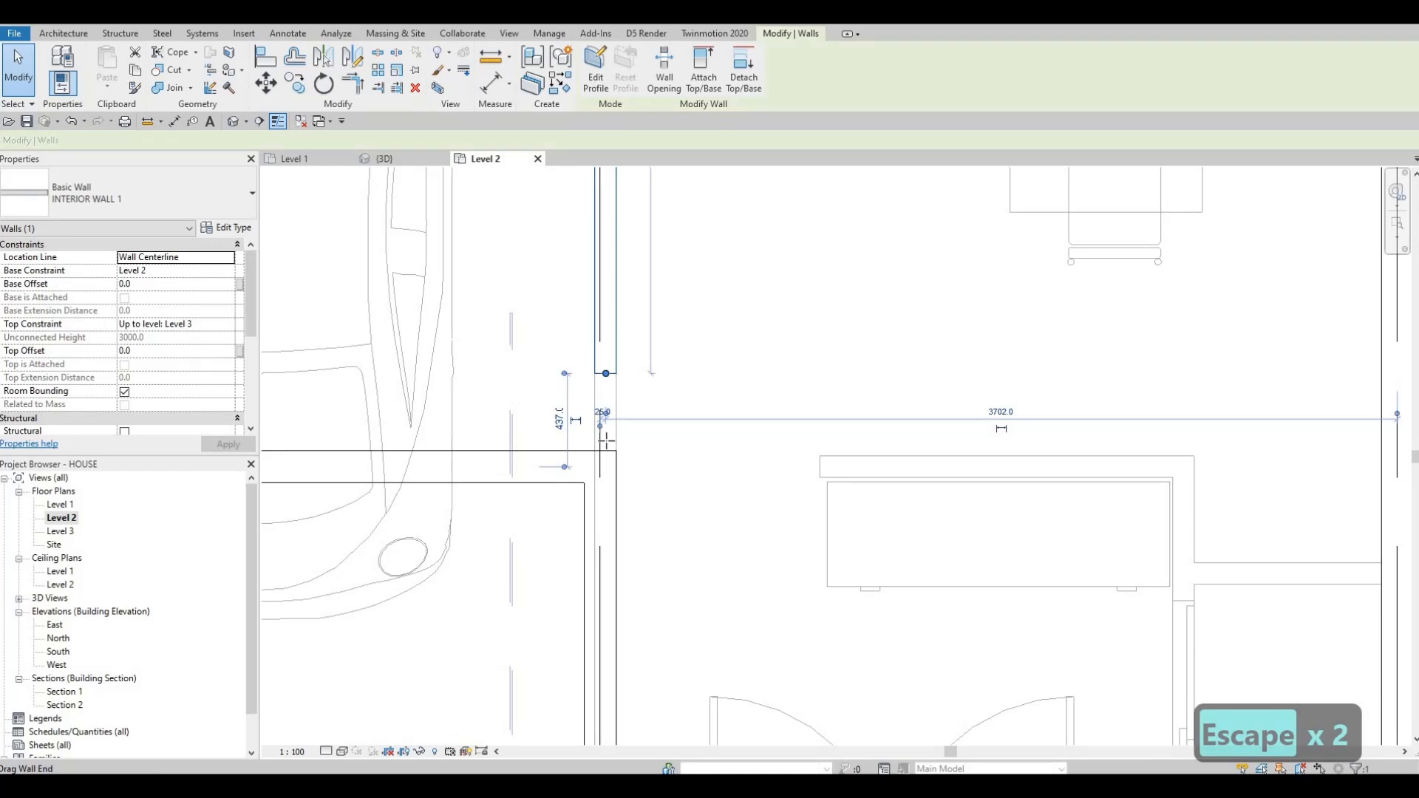
drag(606, 441, 607, 466)
scroll(627, 458, down, 3)
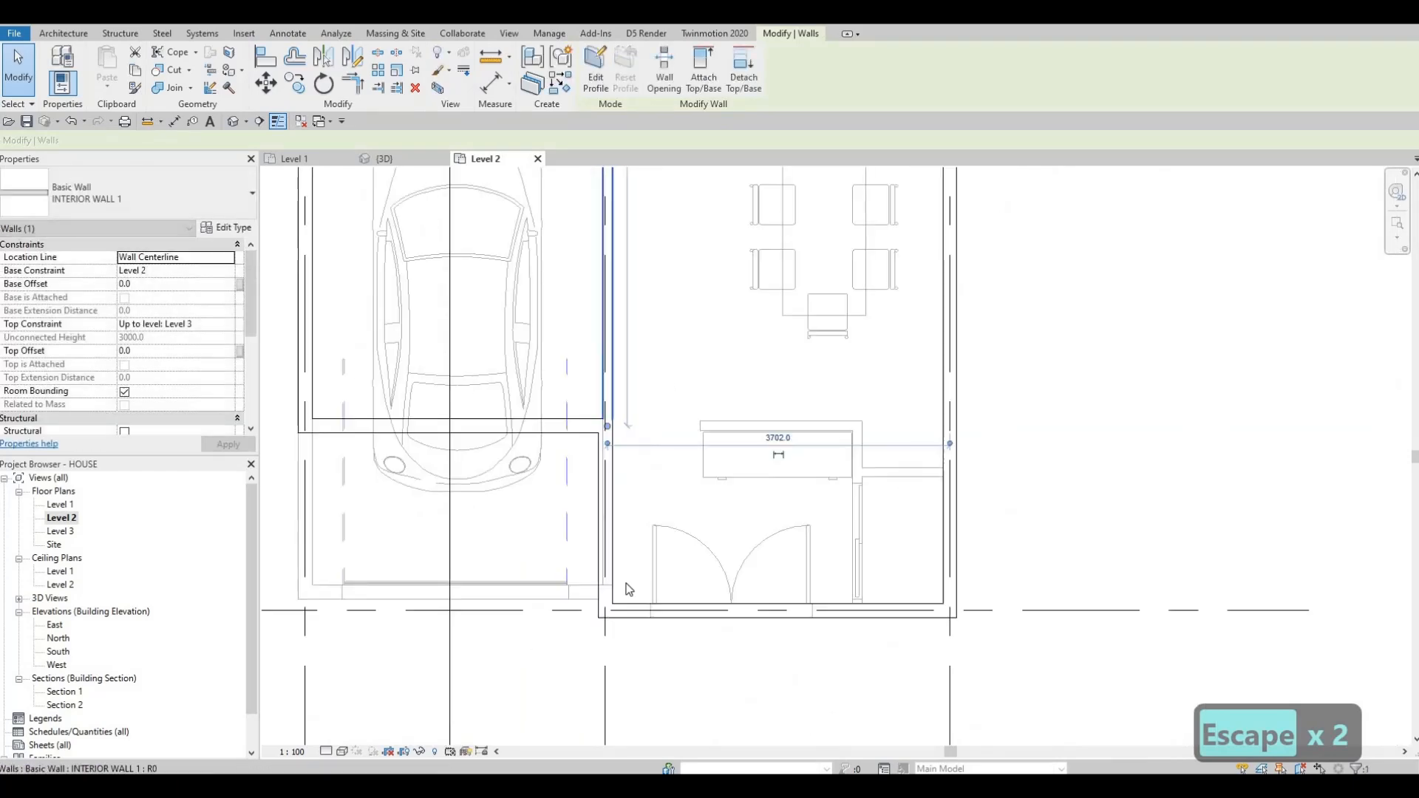
Step: Try to extend the Level 2 interior wall's north end to join the exterior wall jog at grid A
scroll(627, 589, down, 6)
middle_drag(614, 255, 608, 358)
middle_drag(610, 177, 592, 311)
scroll(600, 348, up, 6)
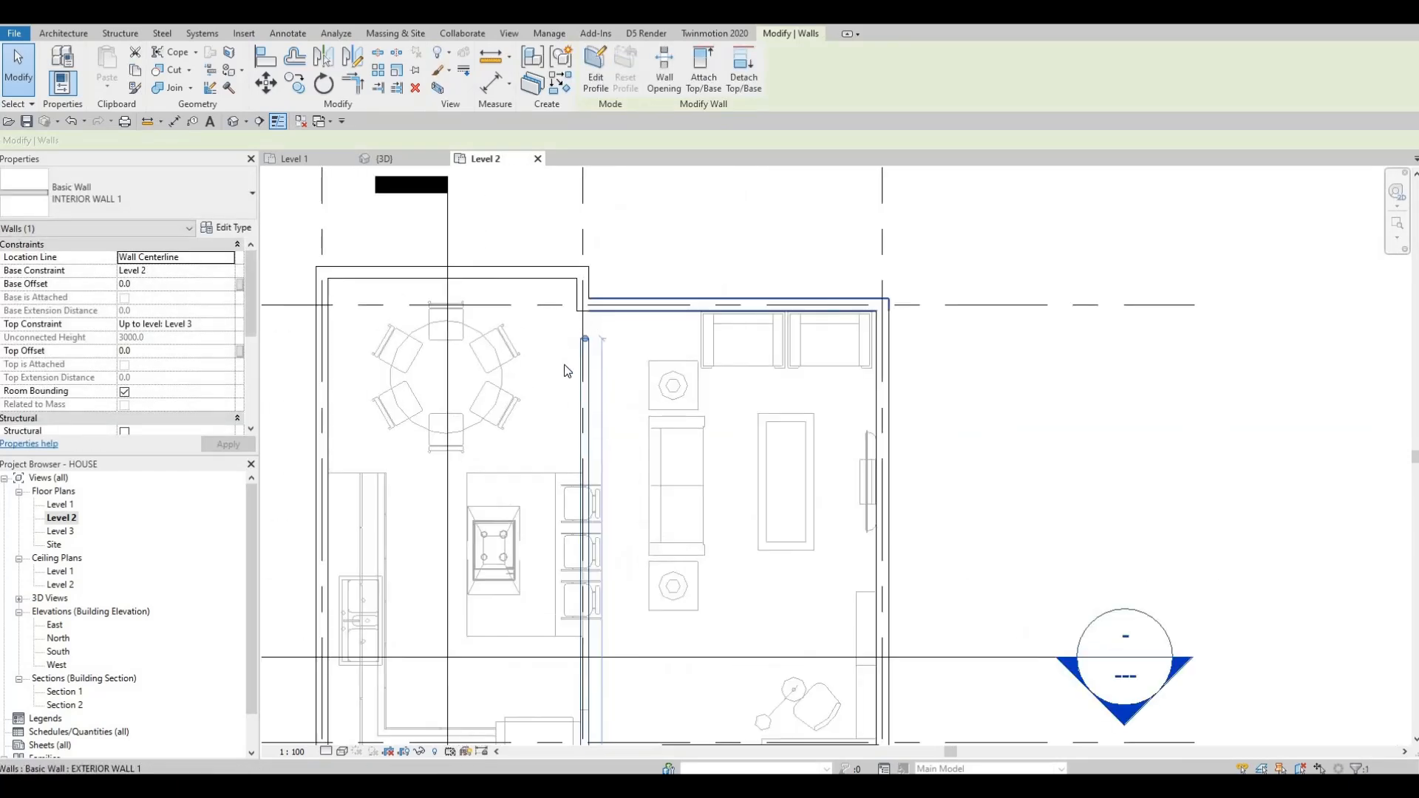
scroll(567, 371, up, 3)
key(r)
key(s)
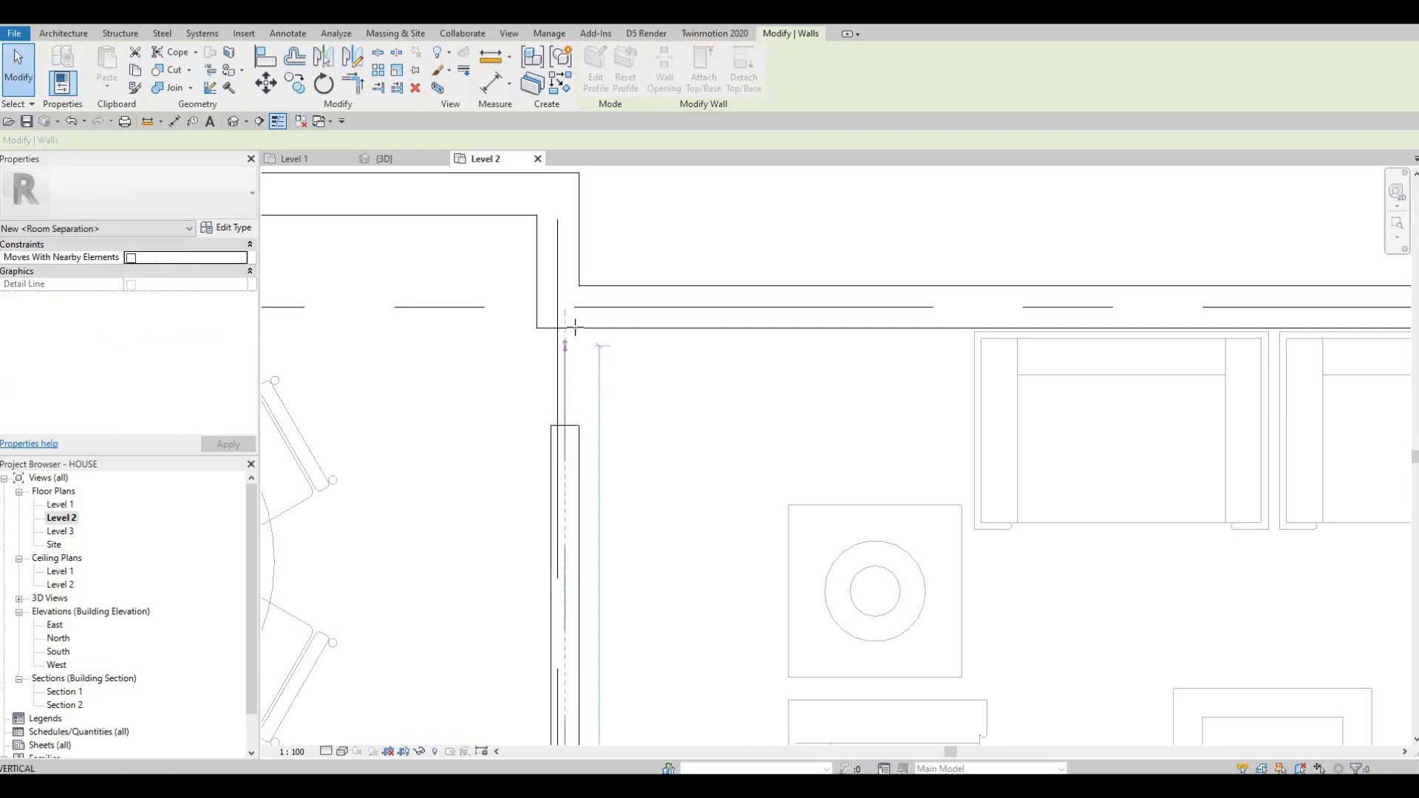
key(Escape)
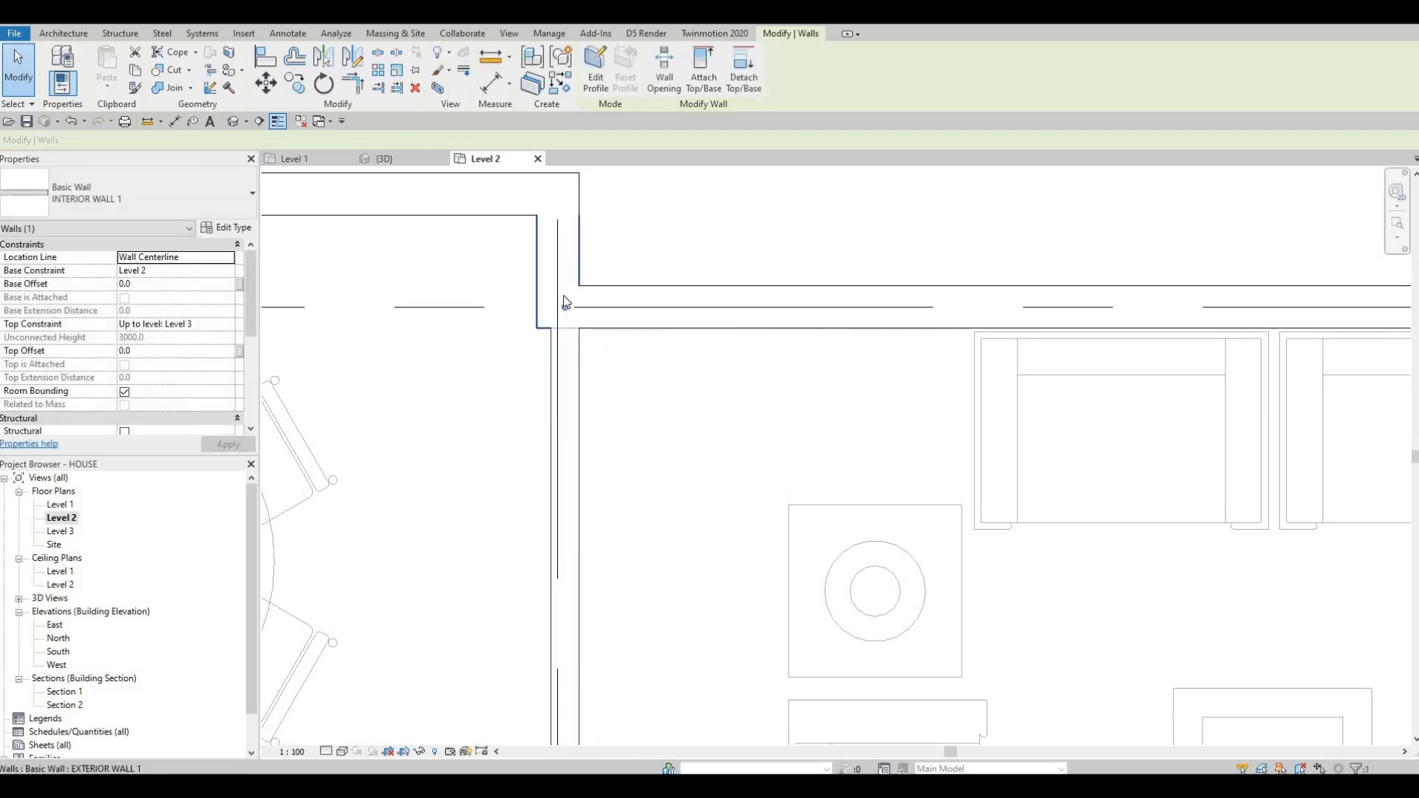
Step: Pull the interior wall's north end back out of the exterior wall to about 237 mm from grid A
key(r)
key(s)
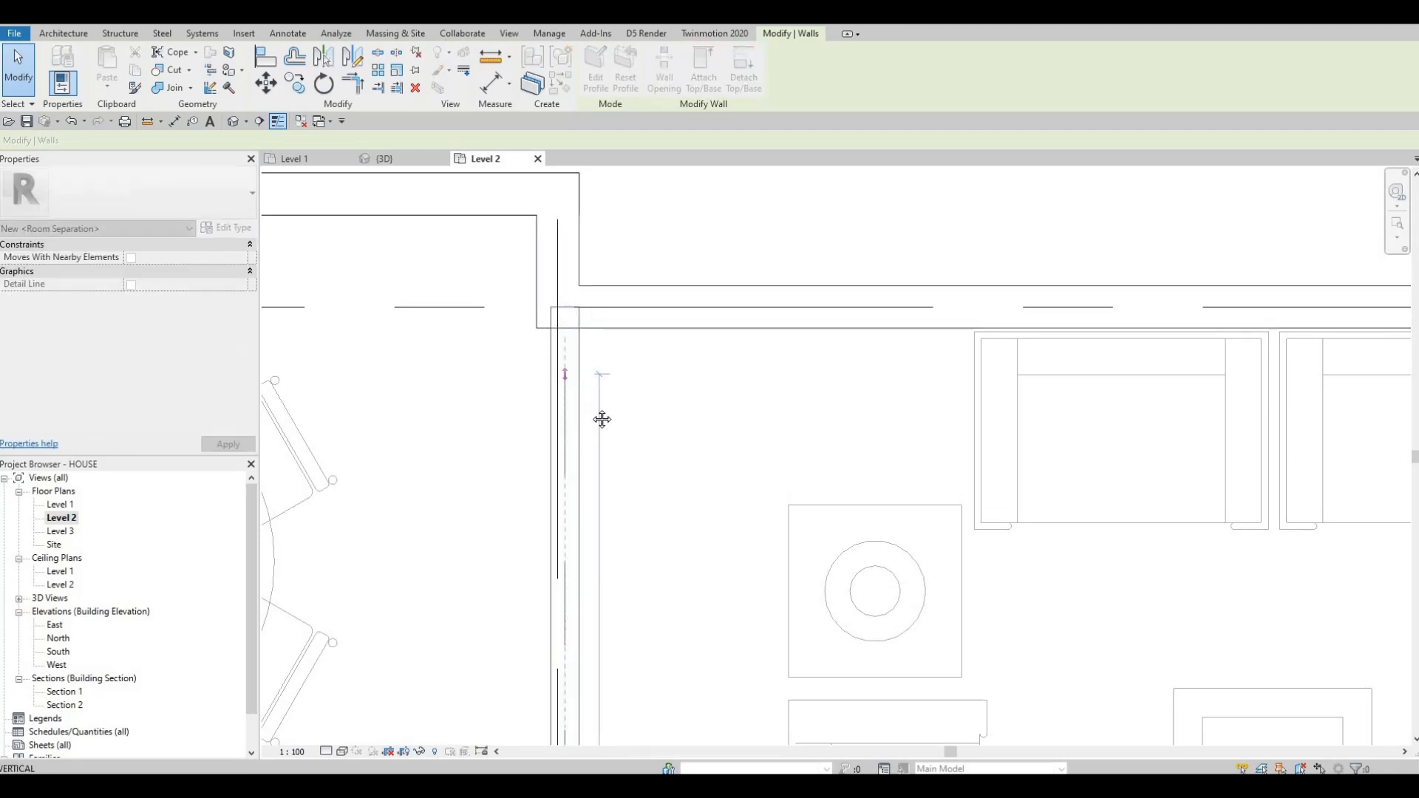
key(Escape)
click(579, 414)
scroll(592, 325, down, 2)
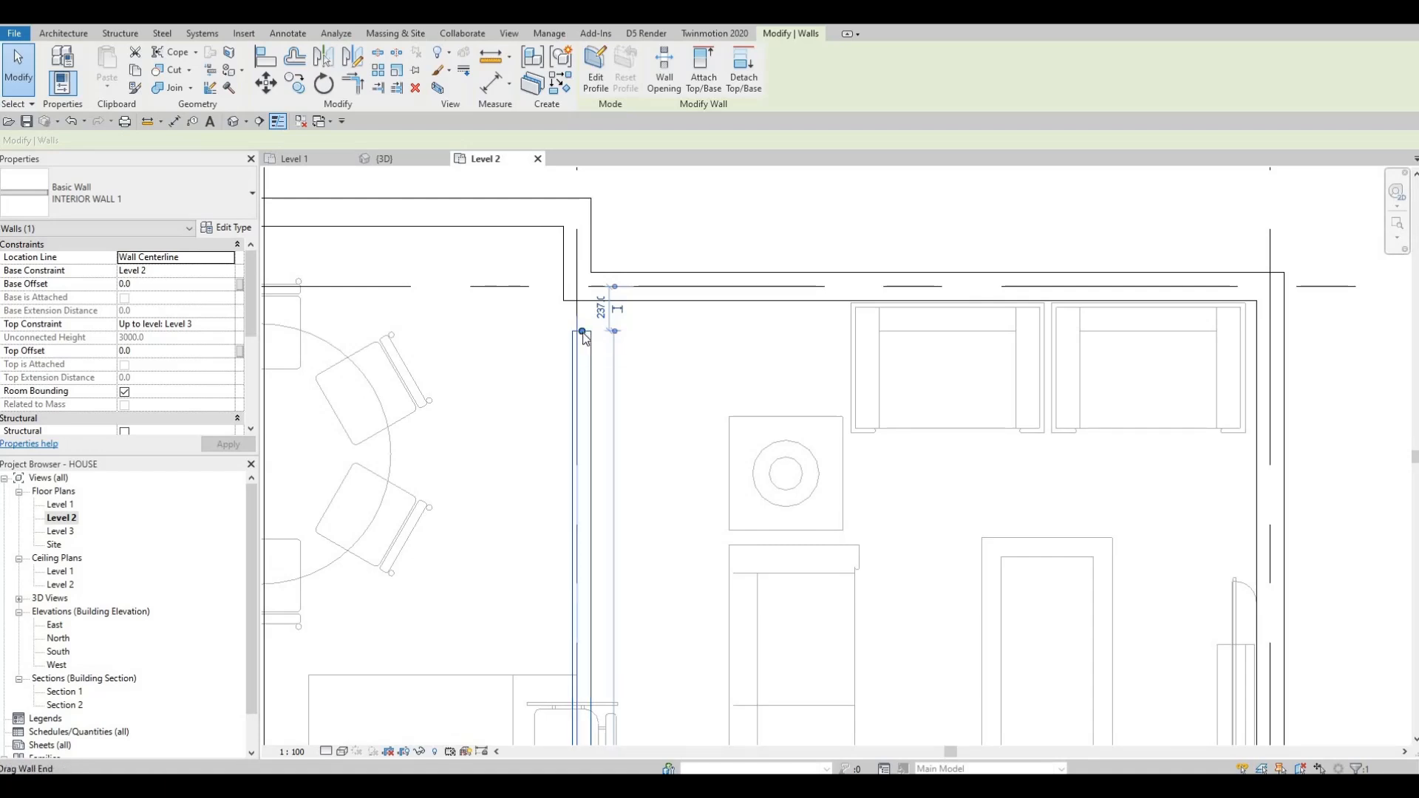
scroll(584, 334, down, 3)
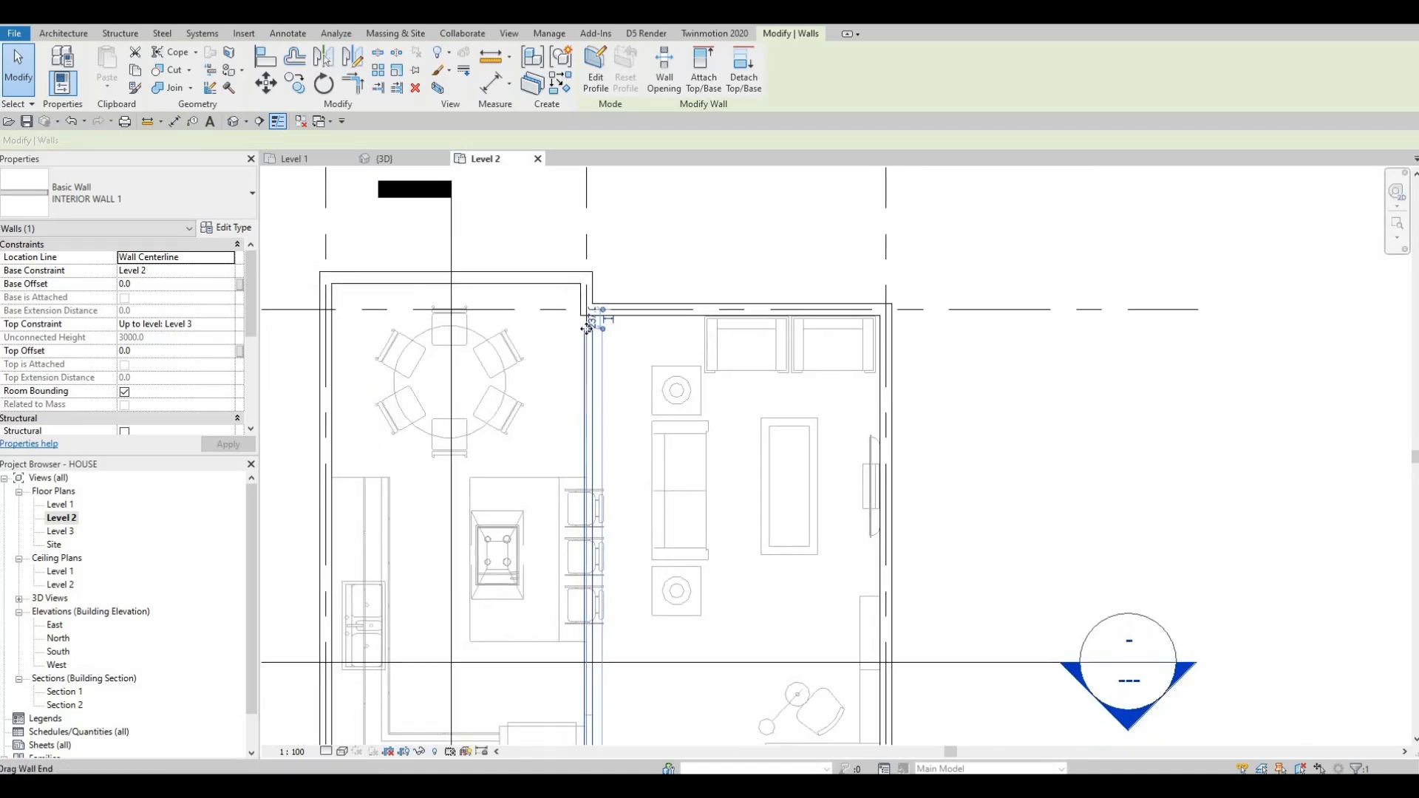
Step: Compare the exterior wall jog at the interior wall's north end on Level 2 with the Level 1 plan
scroll(587, 327, up, 6)
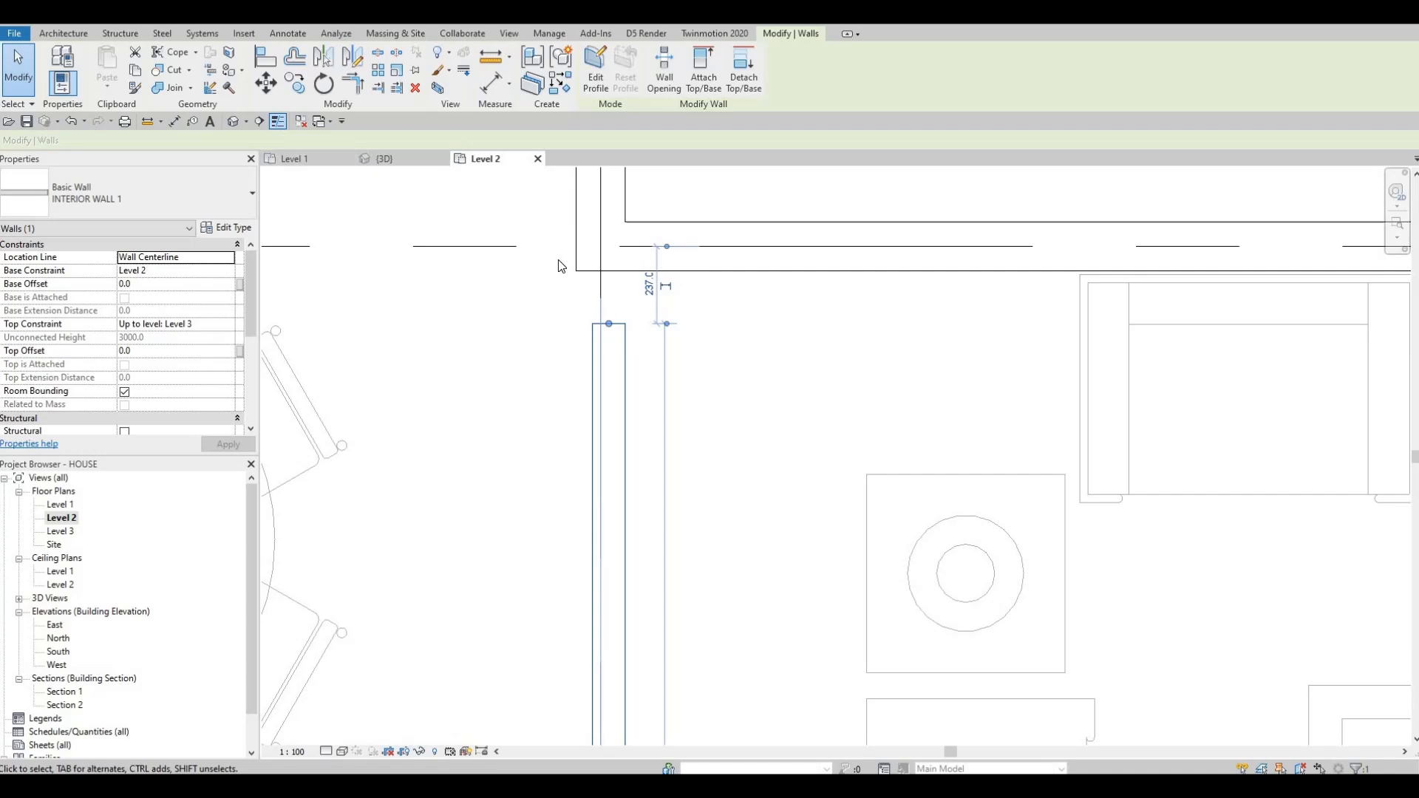
middle_drag(582, 295, 582, 300)
scroll(569, 296, down, 4)
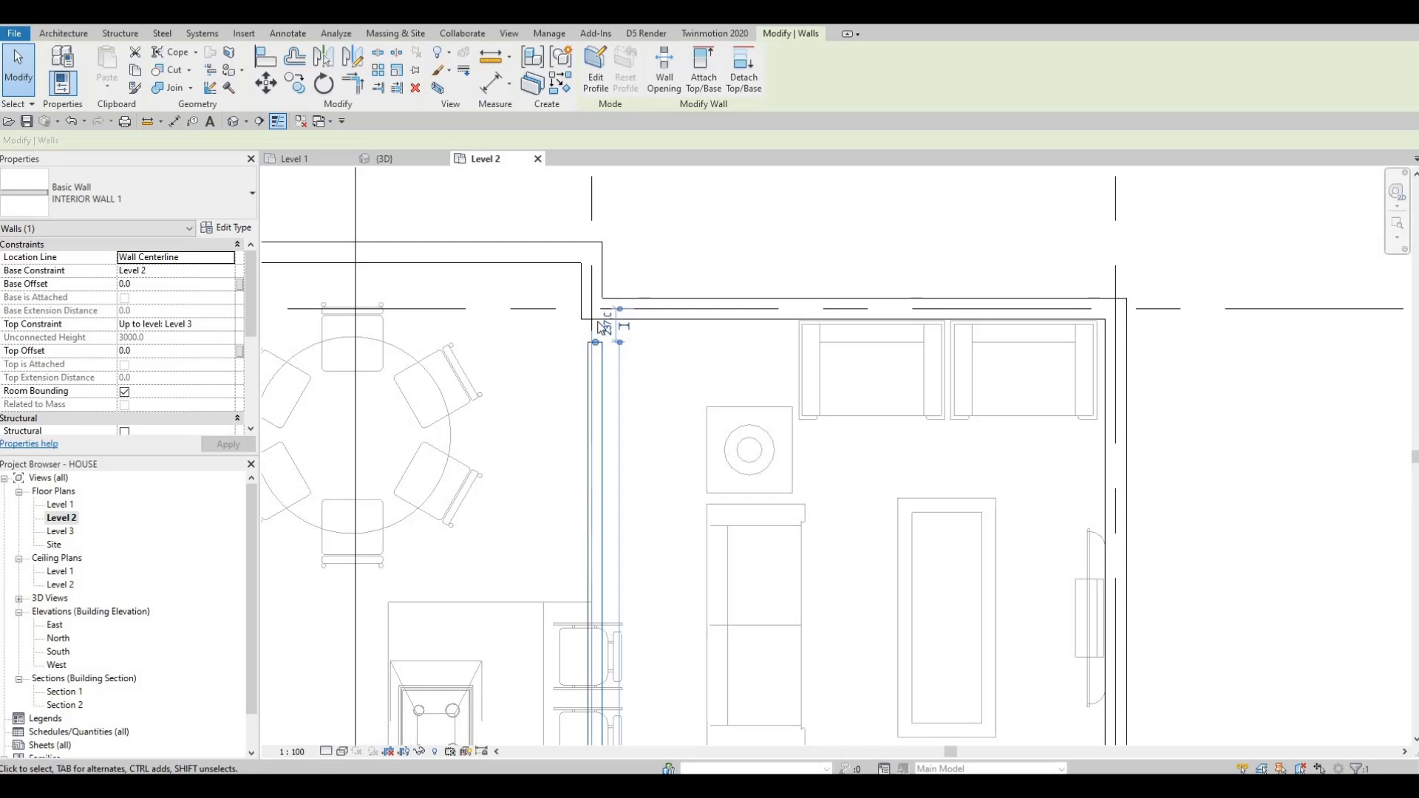
middle_drag(600, 323, 626, 293)
scroll(562, 271, up, 2)
click(313, 162)
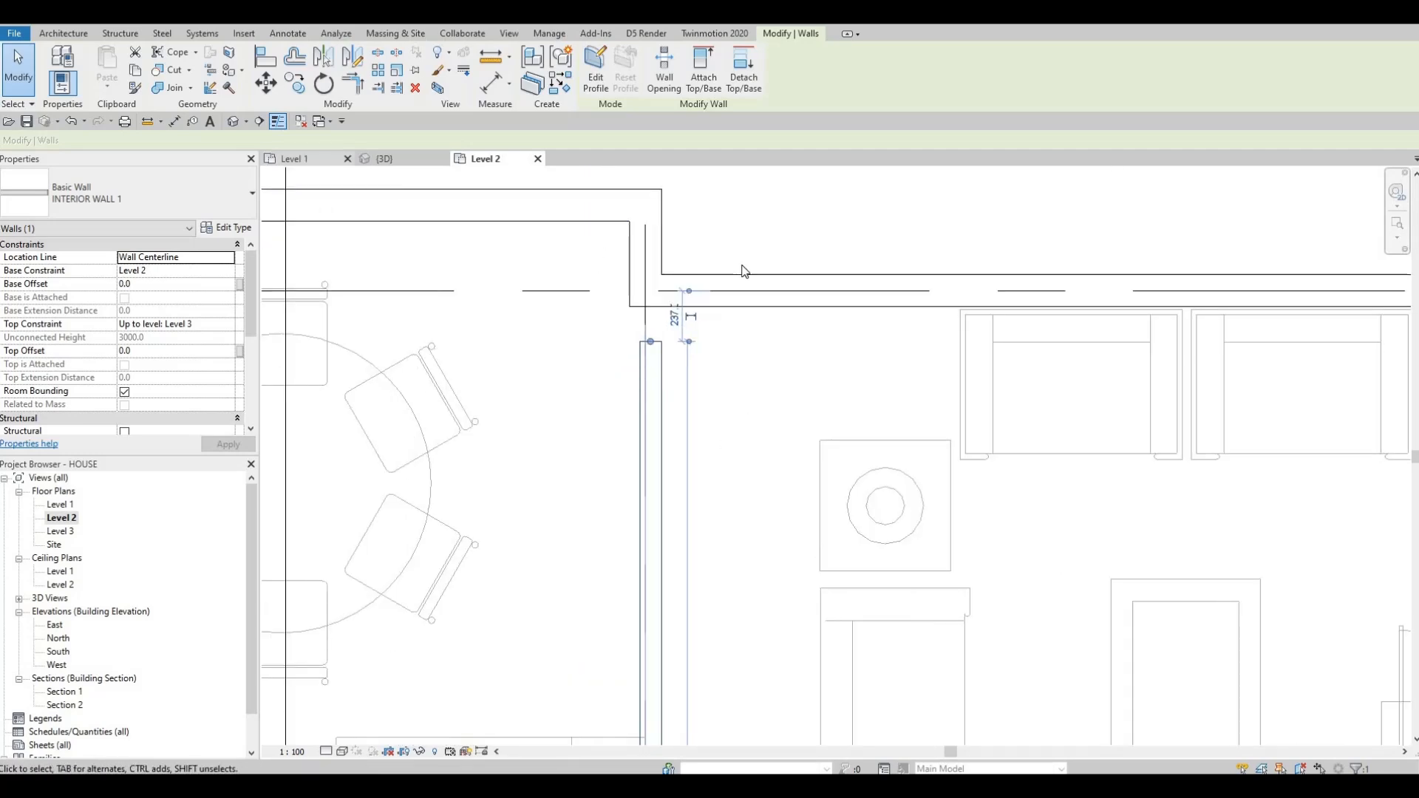
scroll(748, 326, up, 5)
scroll(748, 325, up, 3)
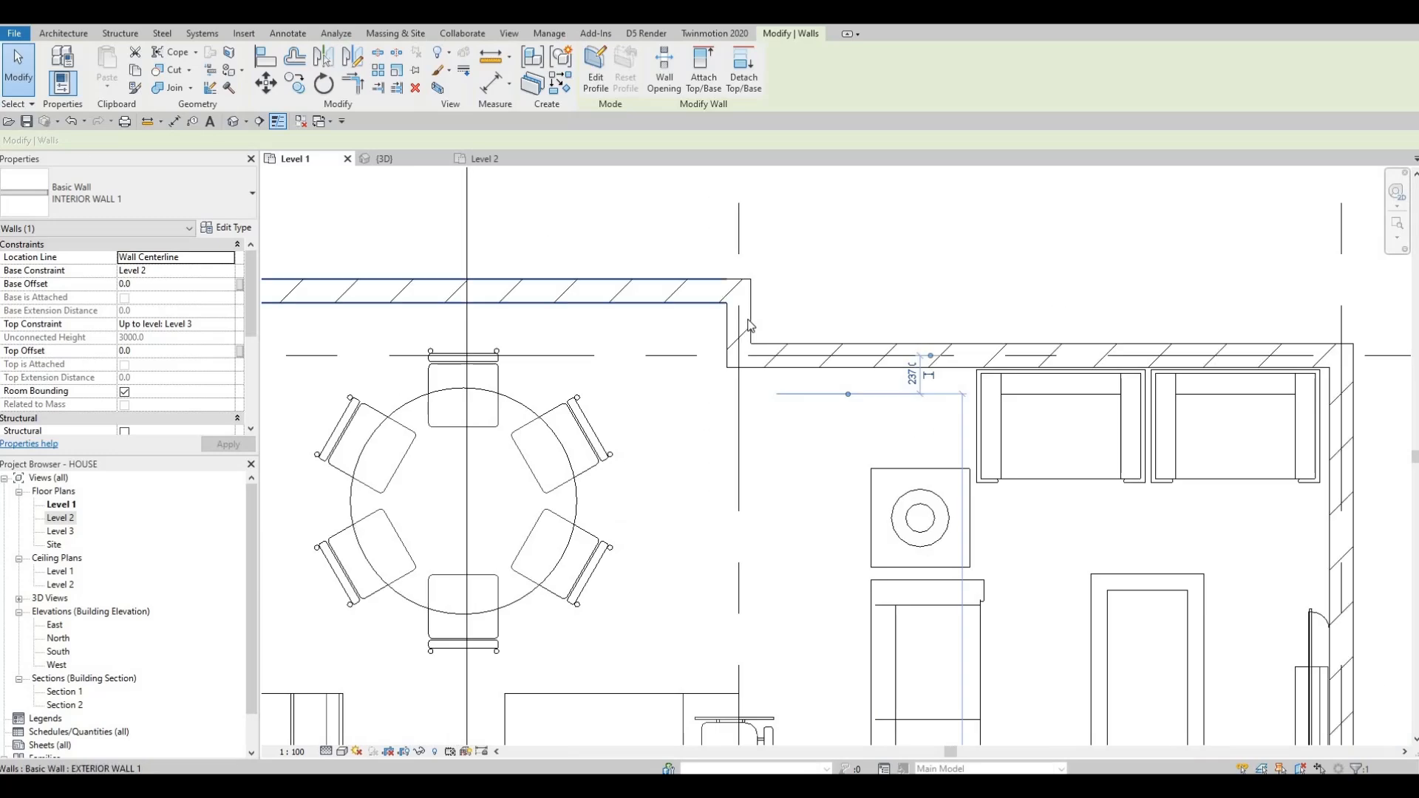
scroll(712, 251, down, 8)
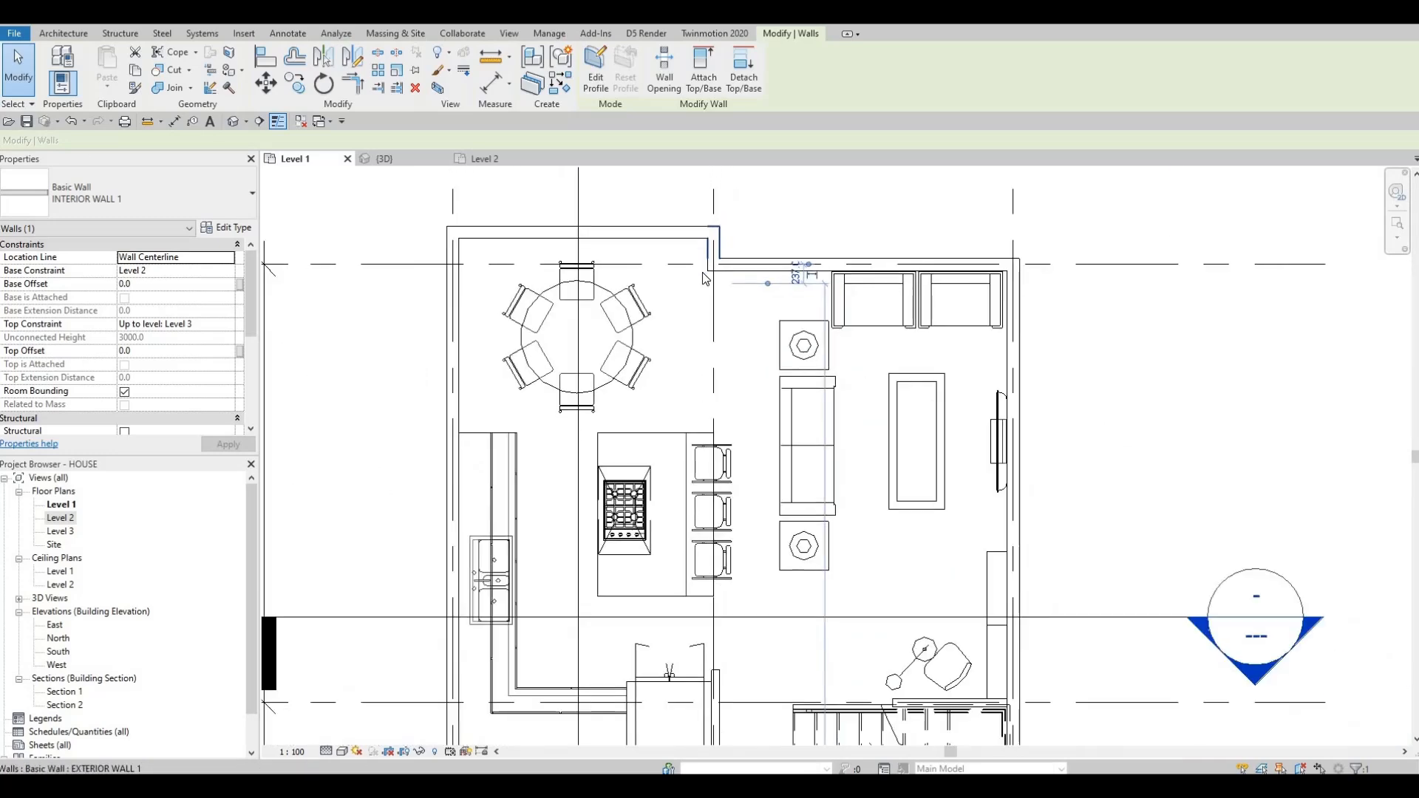
scroll(711, 399, up, 2)
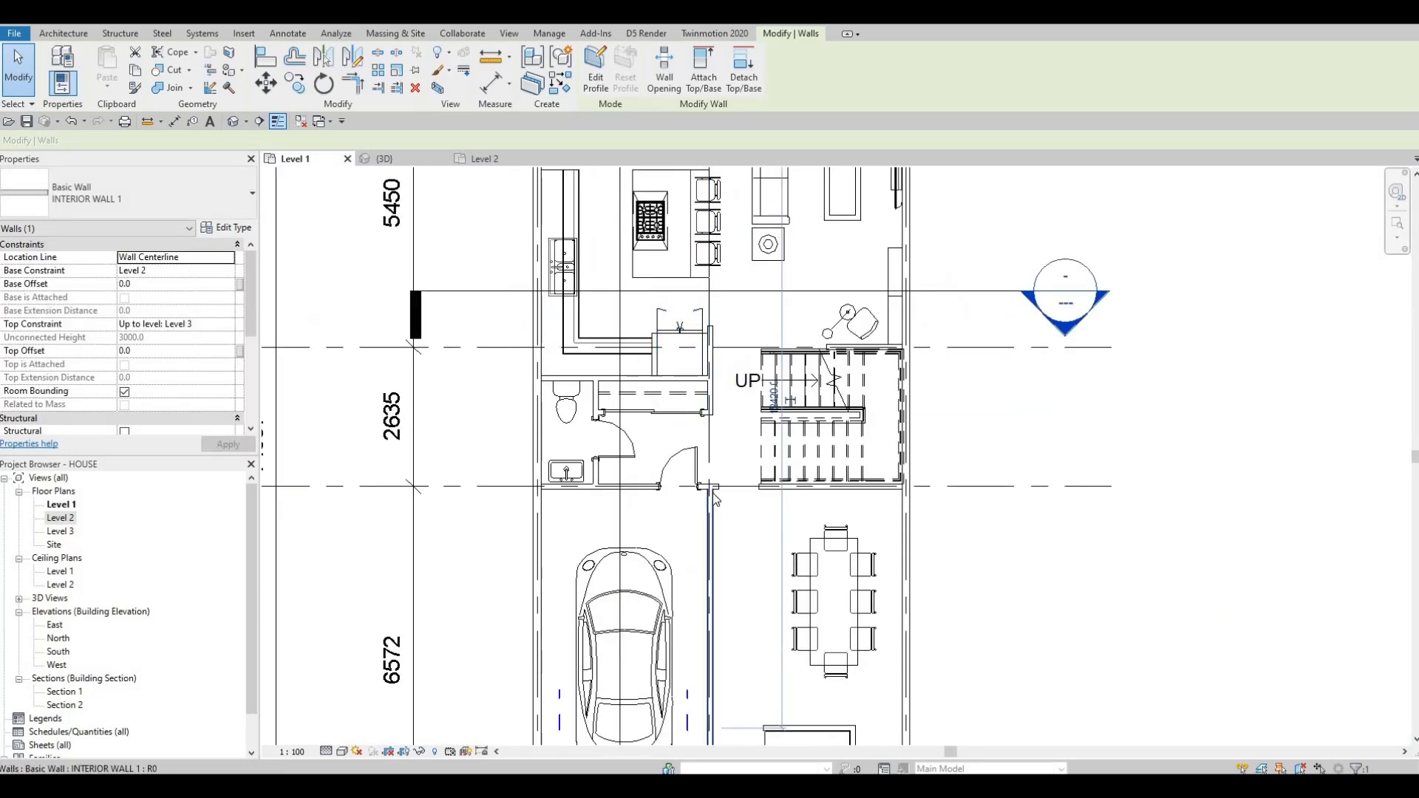
click(710, 532)
click(704, 222)
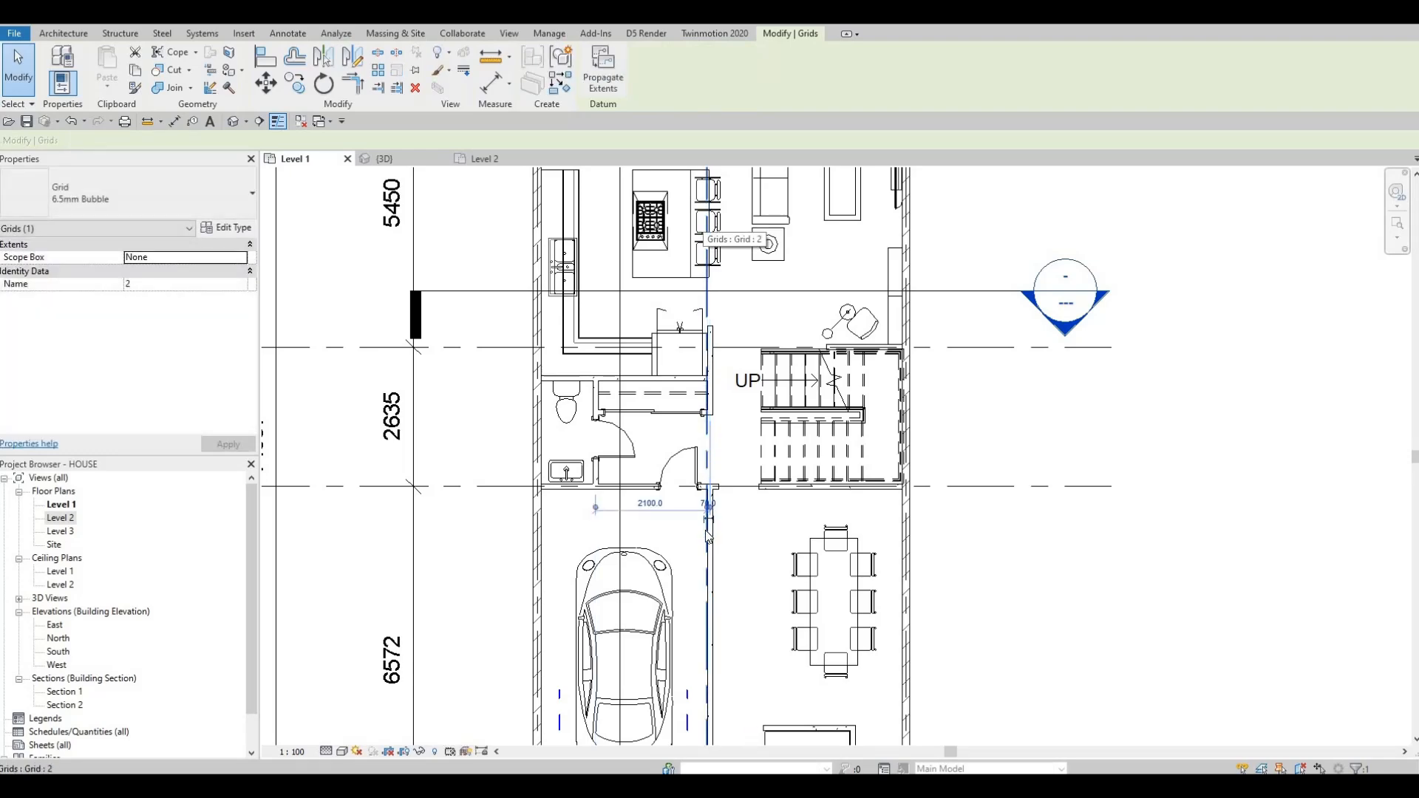
key(ctrl+z)
Step: On Level 1, align the west face of the north exterior wall jog with the garage-side face of the interior wall
scroll(709, 532, up, 2)
key(a)
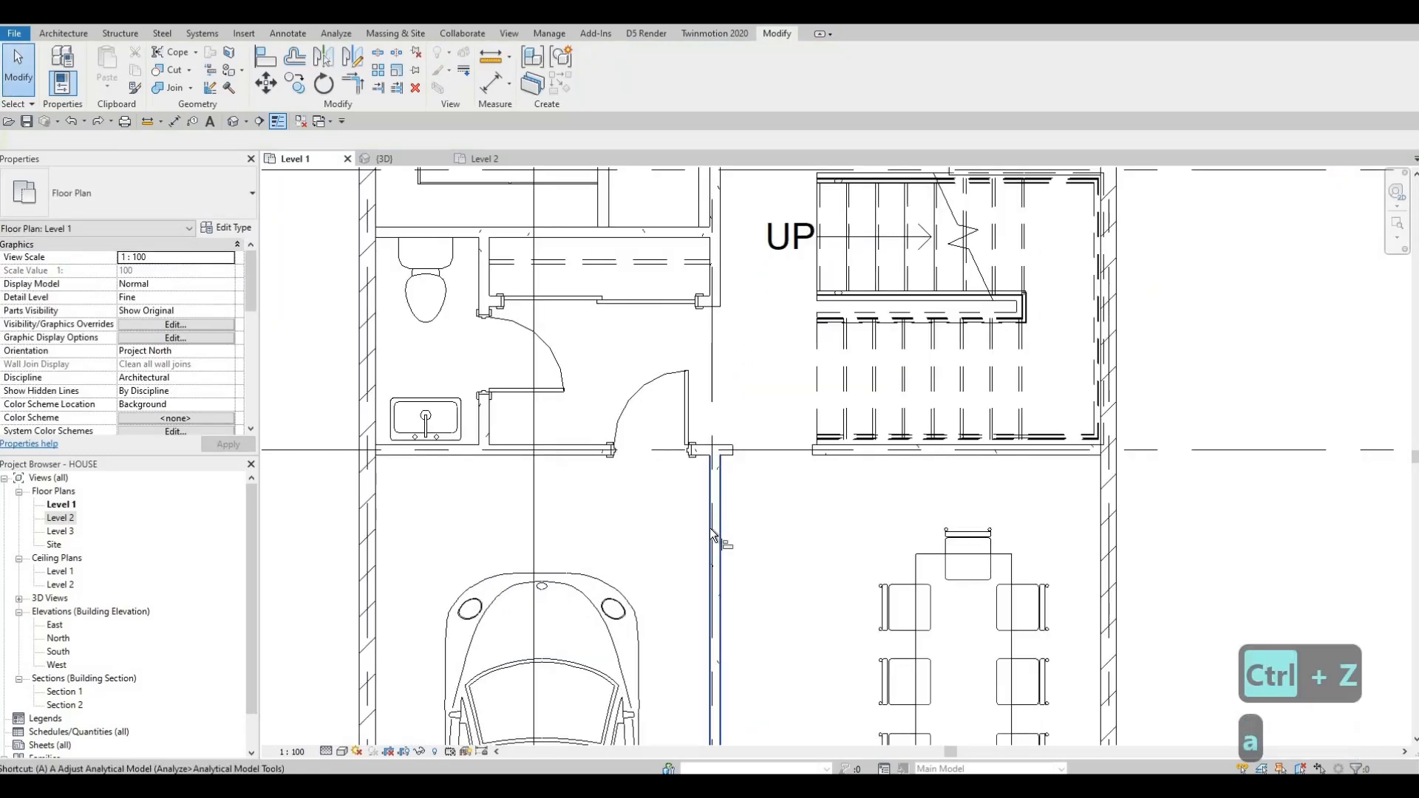
key(l)
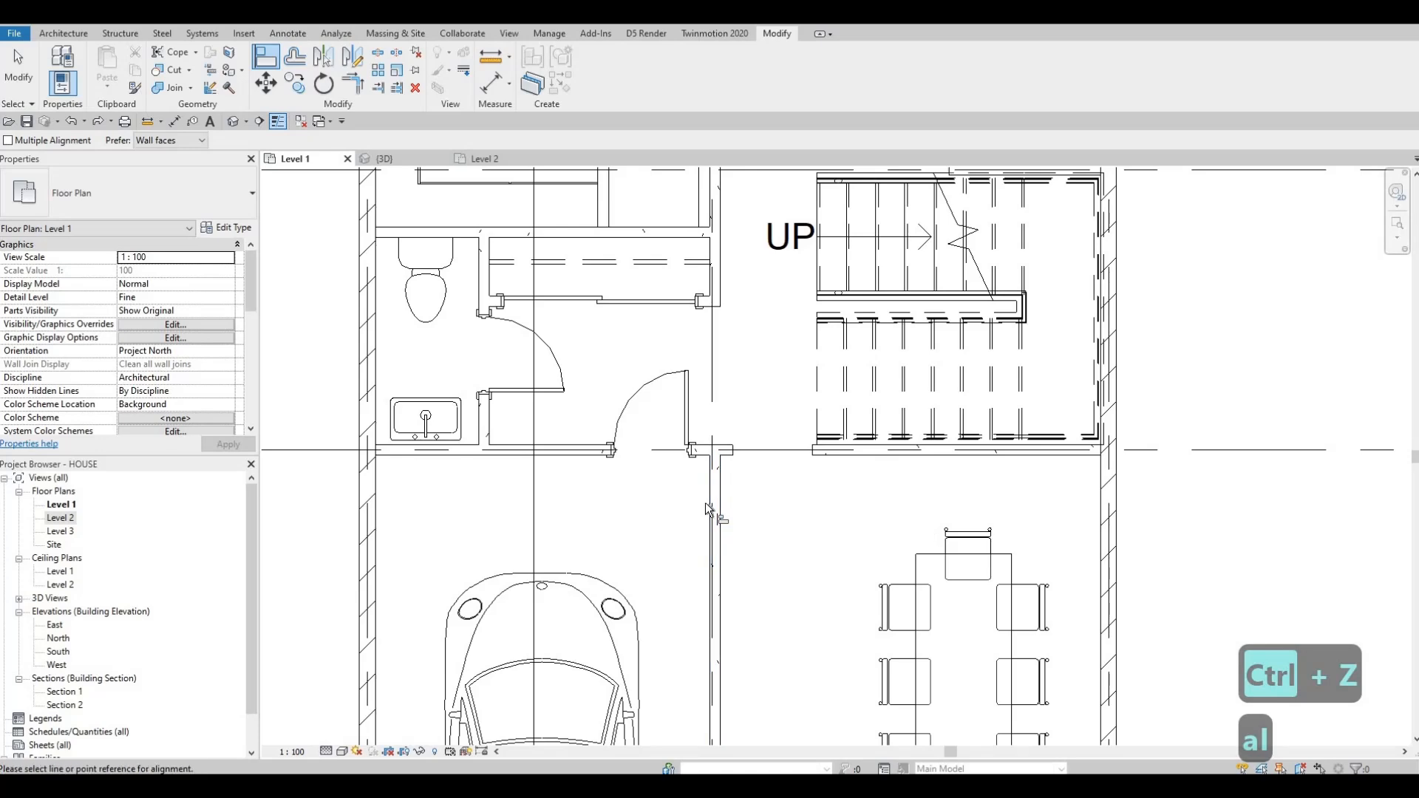
scroll(705, 502, down, 4)
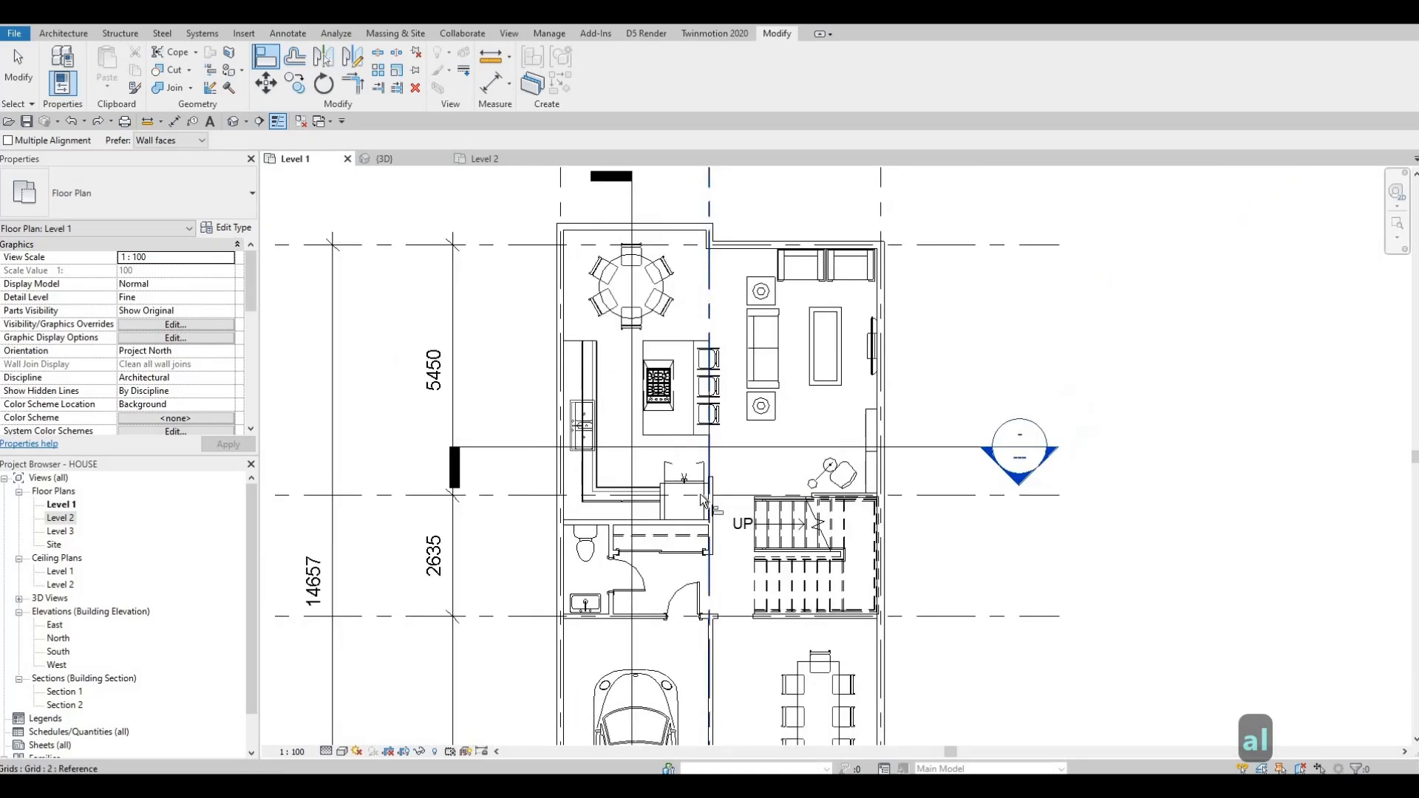
scroll(700, 501, up, 5)
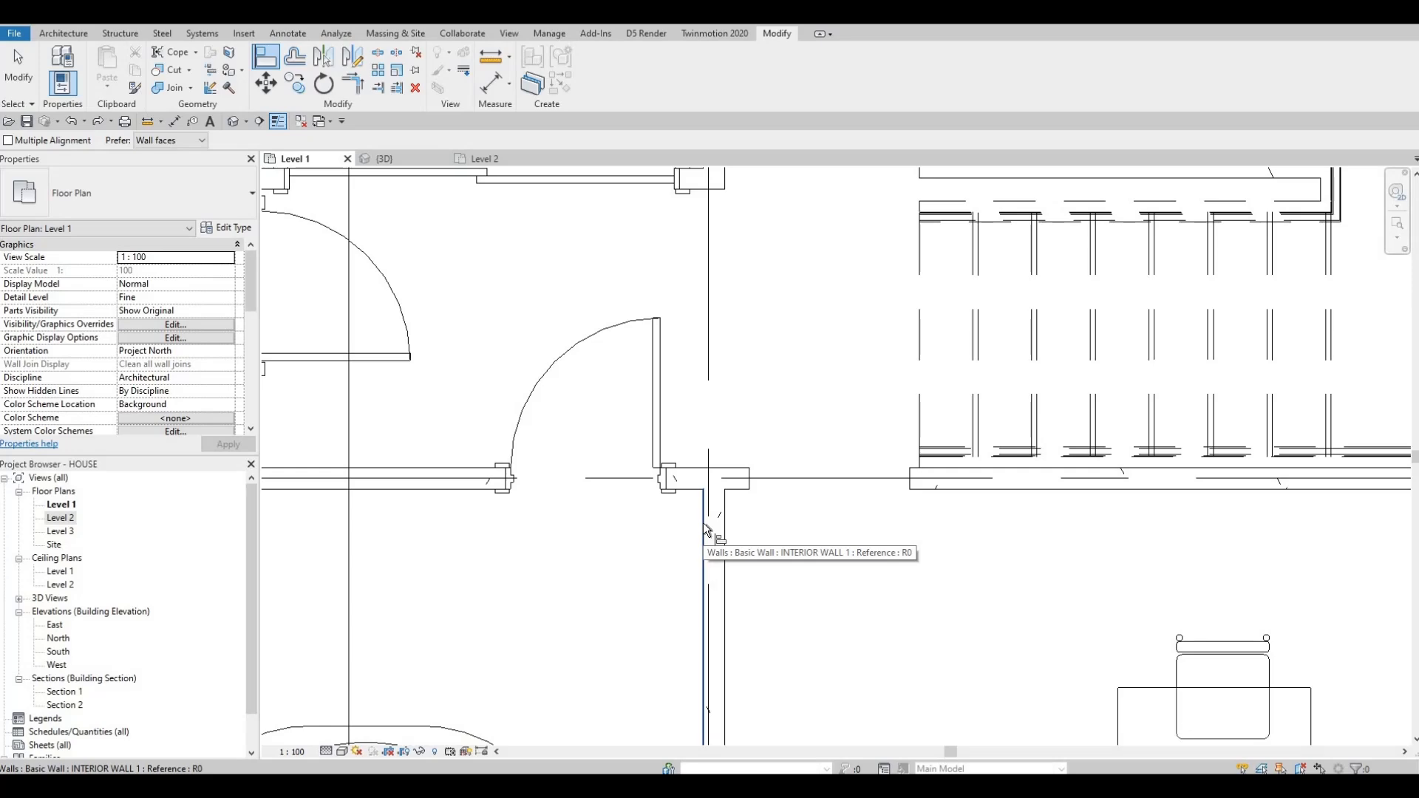
click(703, 522)
scroll(702, 481, down, 2)
scroll(698, 492, down, 4)
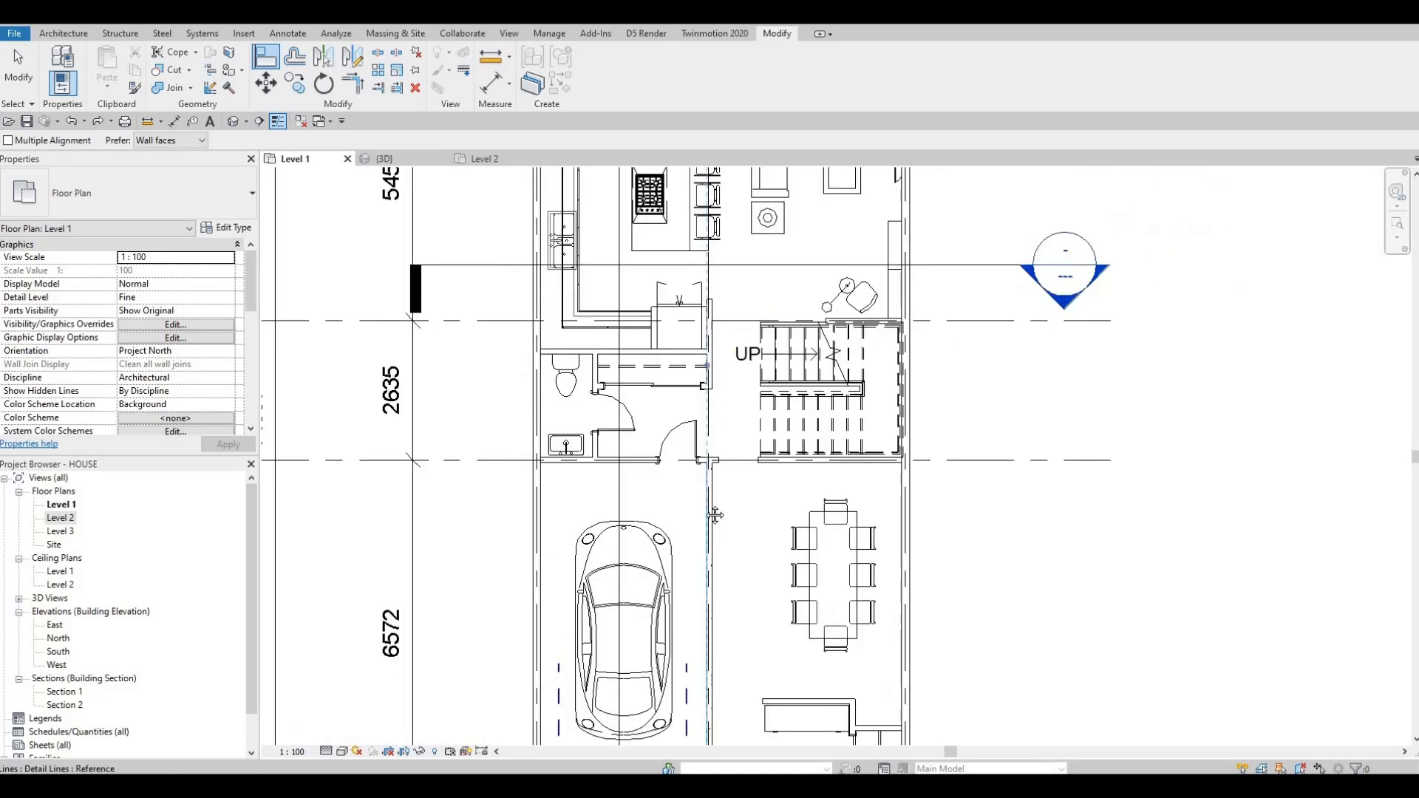
scroll(691, 459, up, 2)
scroll(688, 433, up, 5)
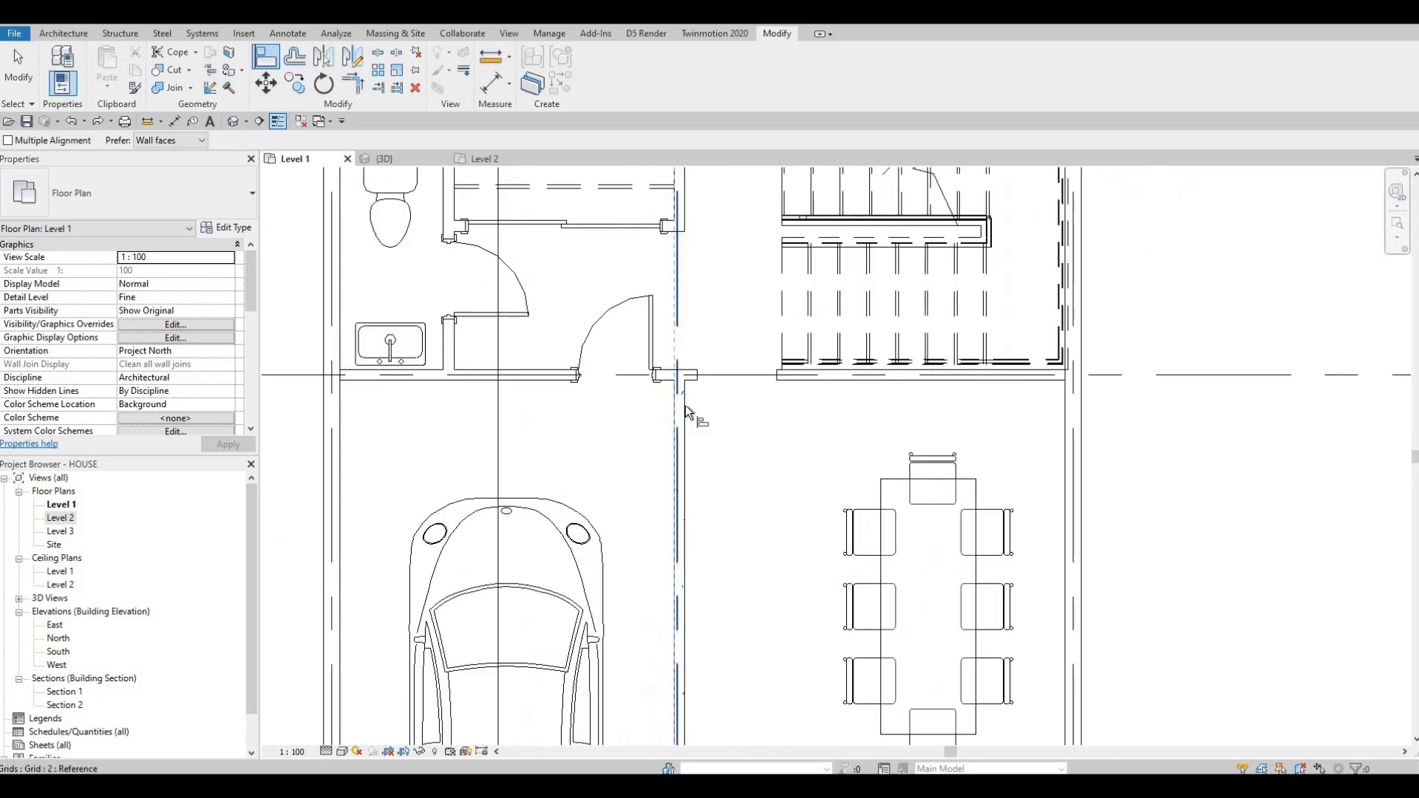
scroll(723, 402, down, 5)
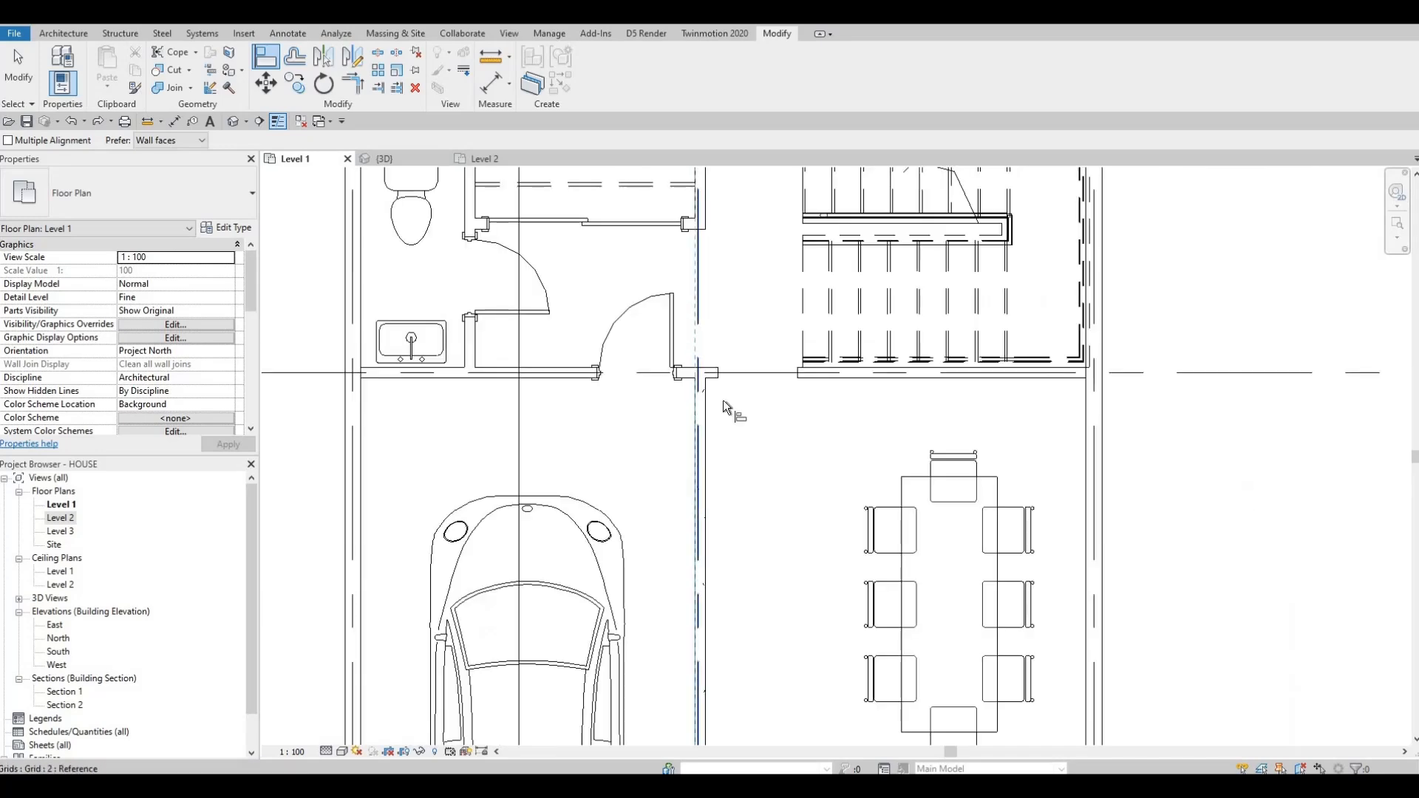
scroll(651, 338, up, 3)
scroll(650, 342, up, 2)
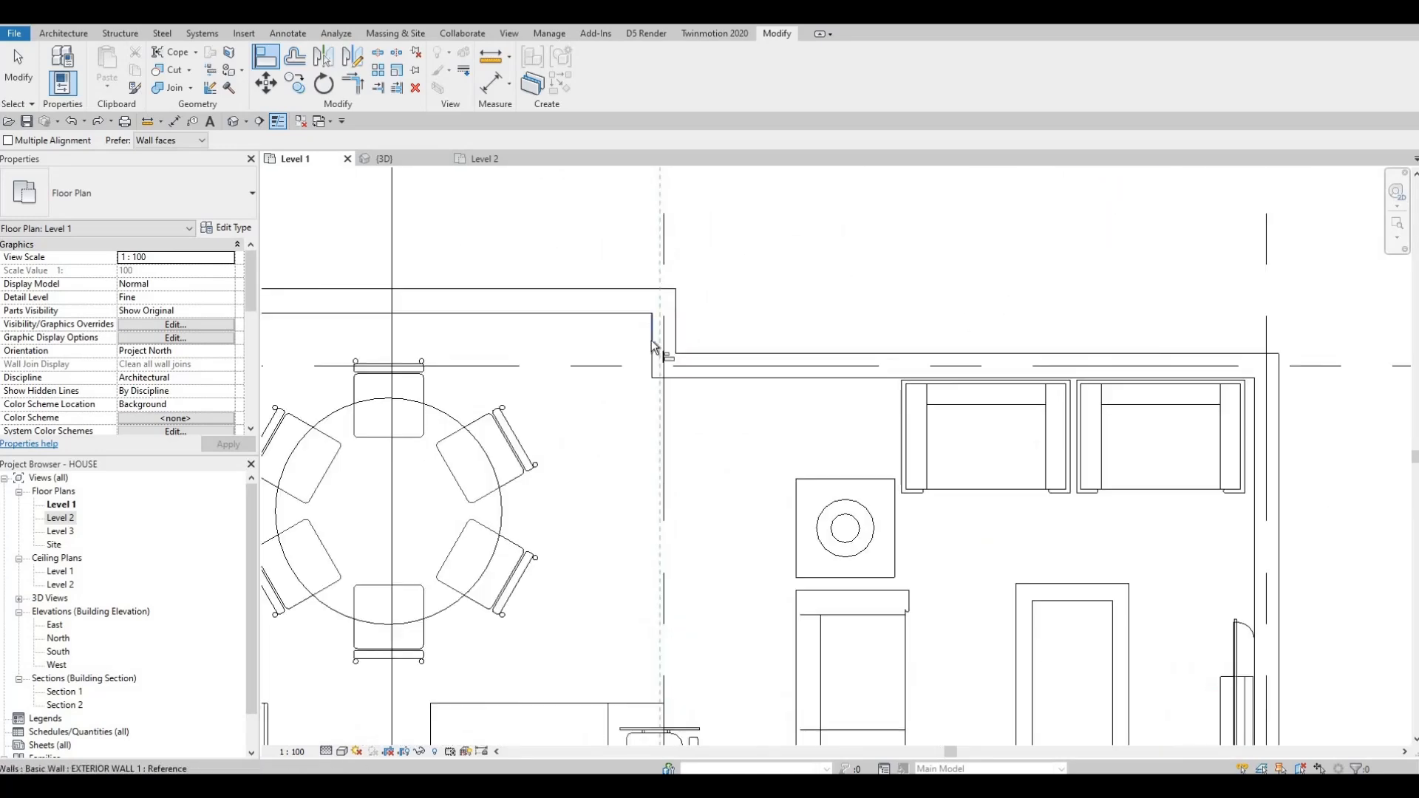
click(658, 355)
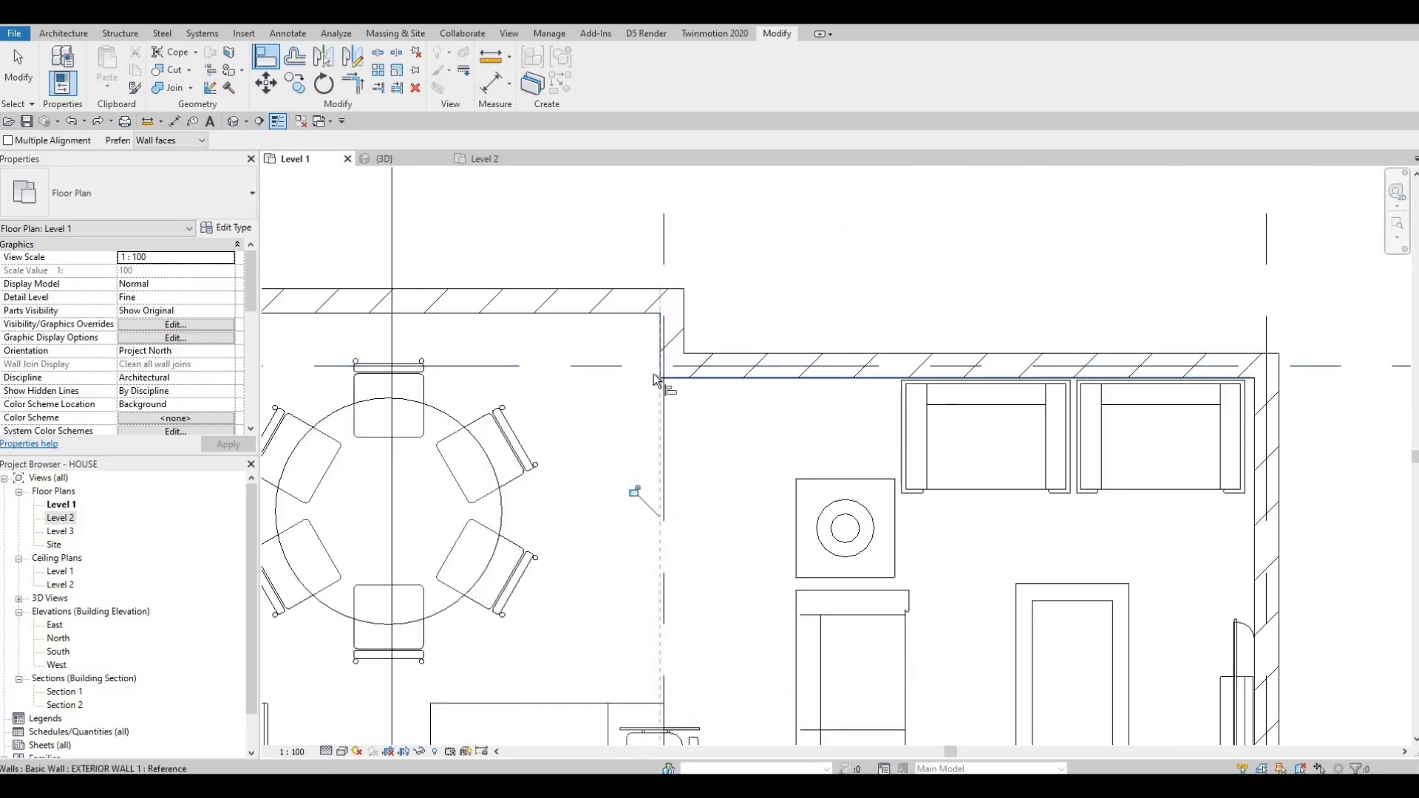
middle_drag(658, 445, 672, 367)
scroll(662, 361, down, 4)
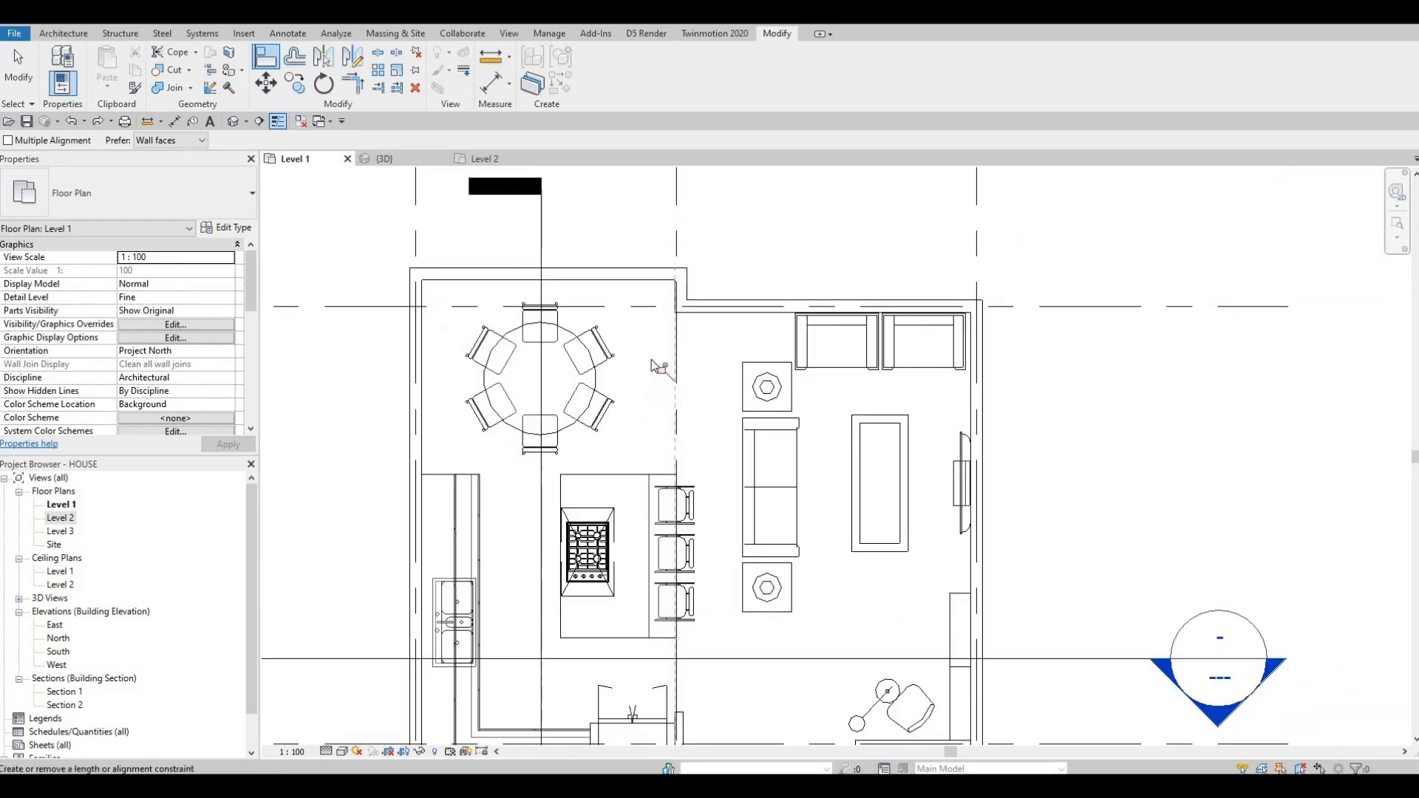
key(Escape)
key(Escape)
Step: On Level 2, align the west face of the north exterior wall jog with the west face of the interior wall
click(479, 159)
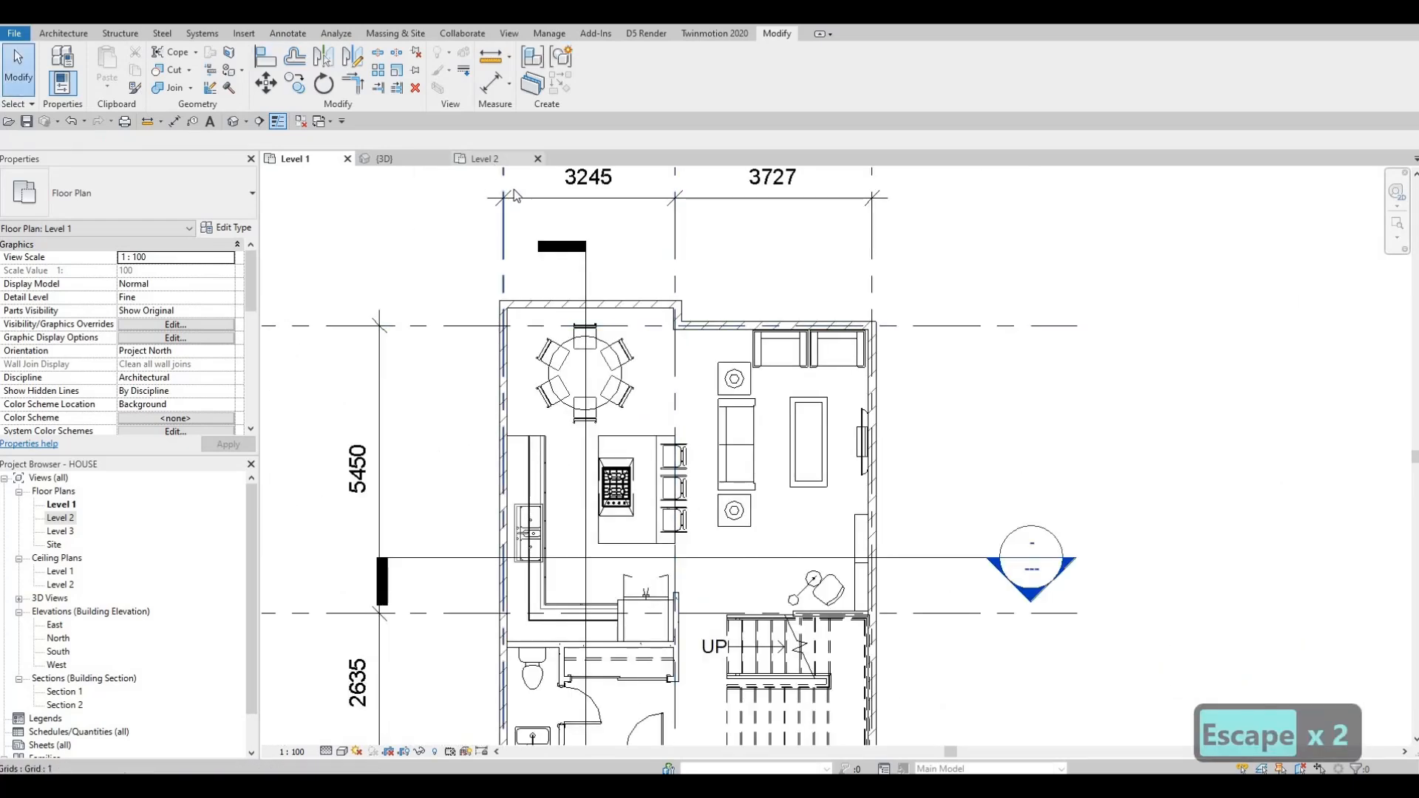
scroll(630, 334, up, 2)
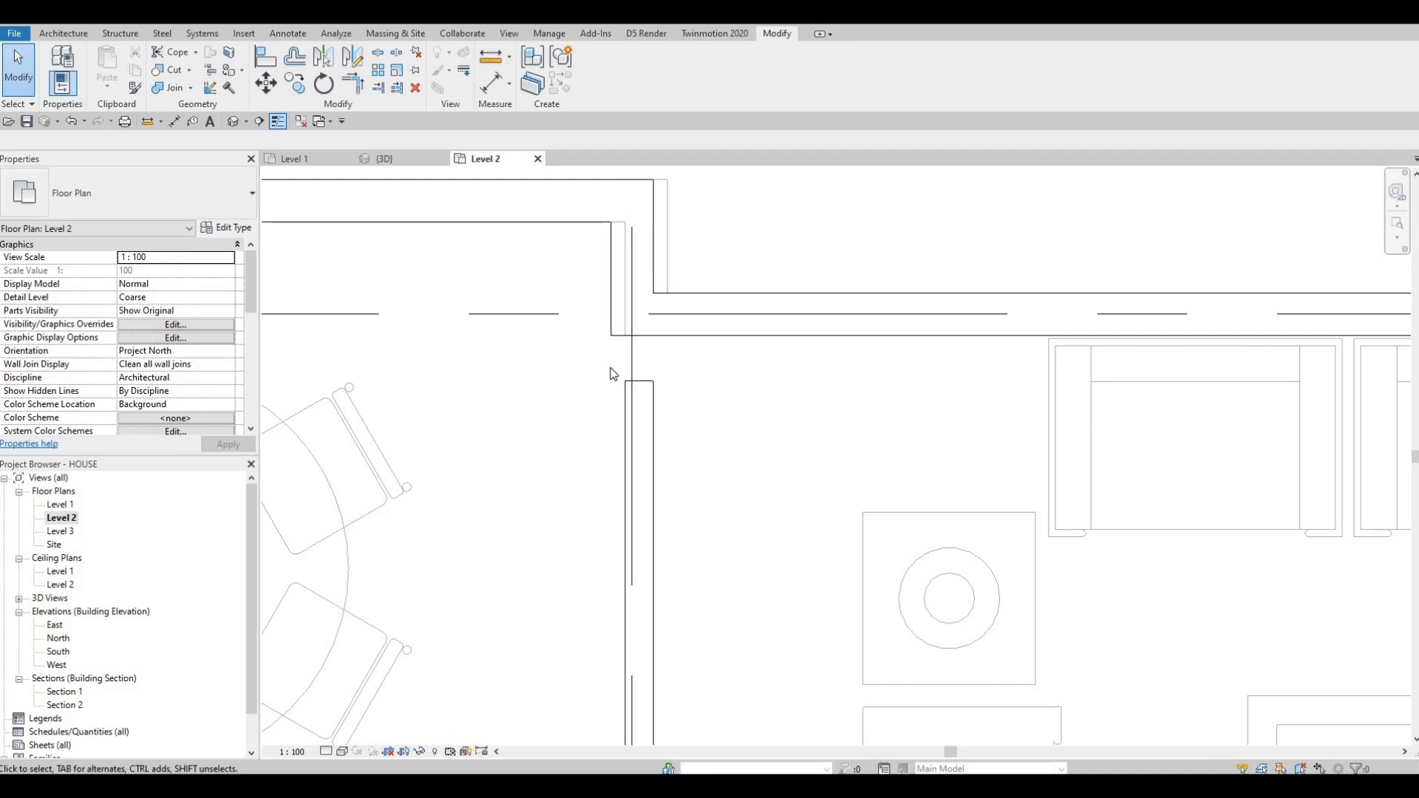
key(a)
key(l)
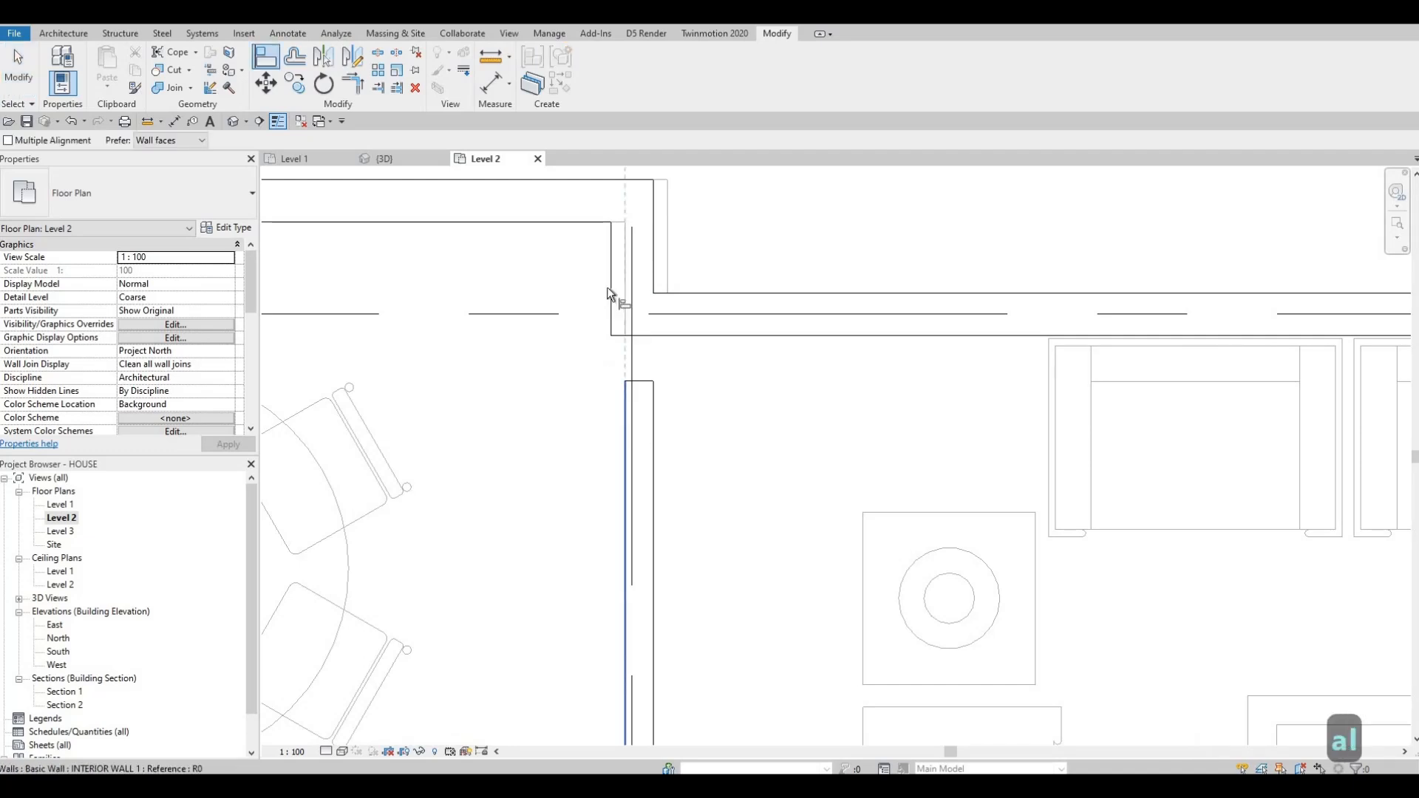
click(606, 287)
click(653, 273)
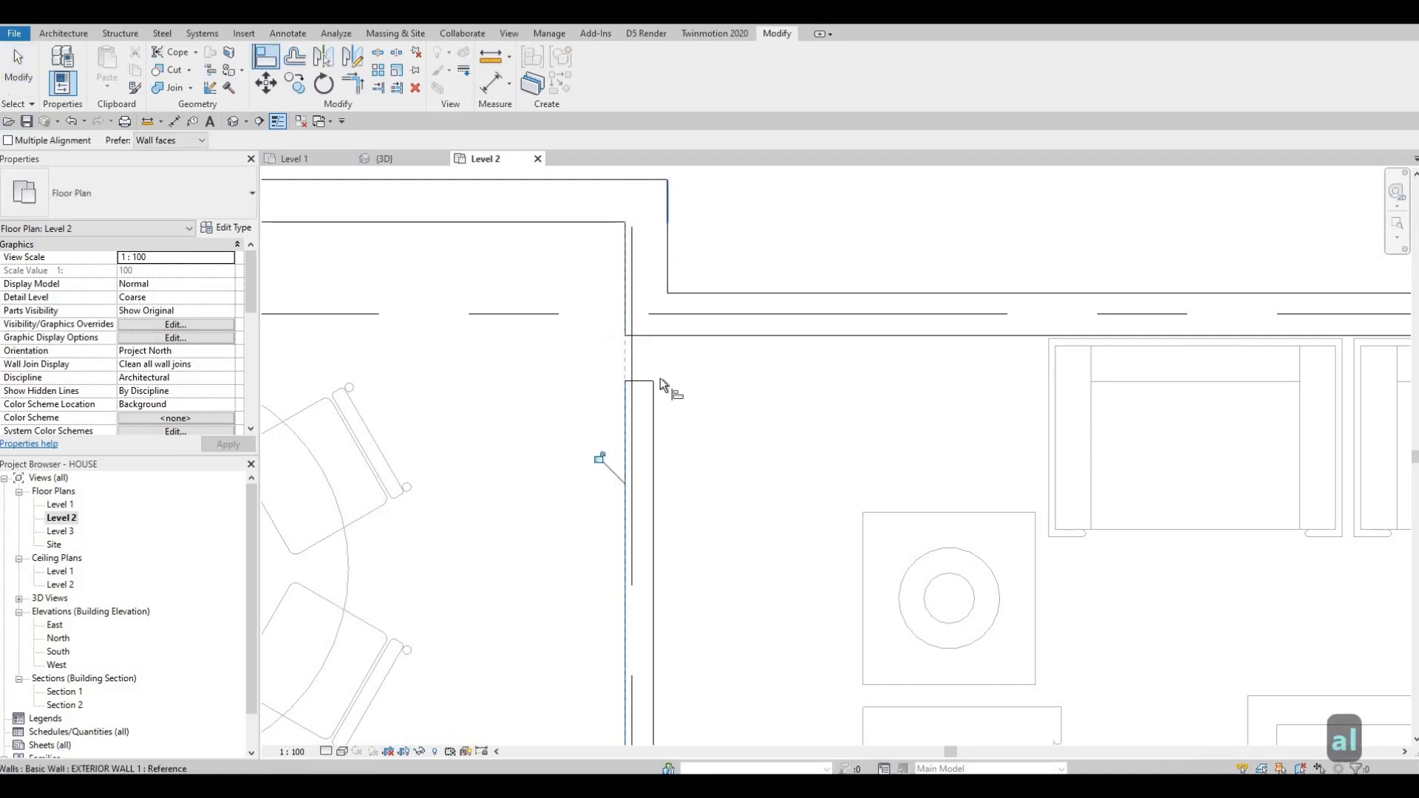
key(Escape)
key(Escape)
Step: Extend the Level 2 interior wall's north end to join the realigned exterior wall jog
click(640, 388)
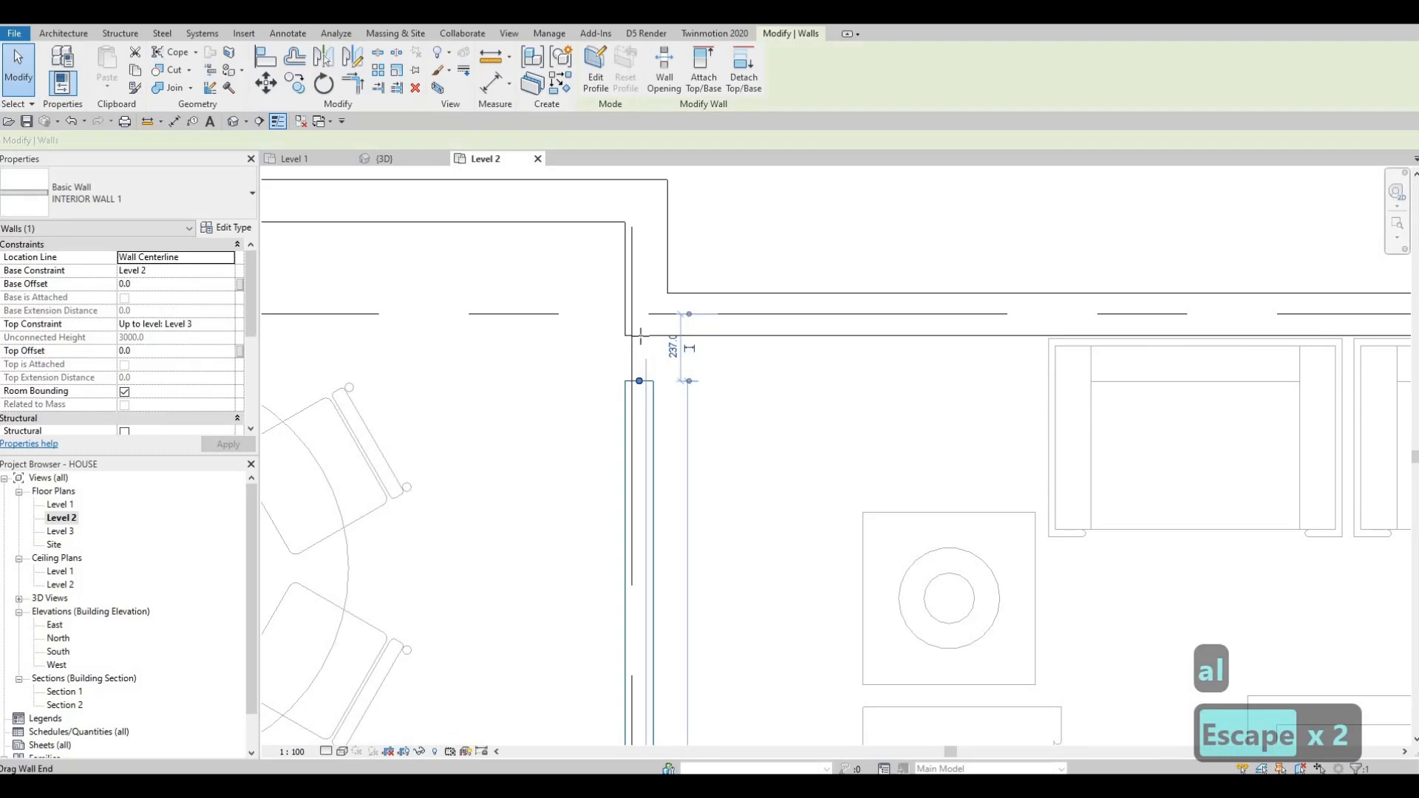
key(Escape)
scroll(478, 421, up, 3)
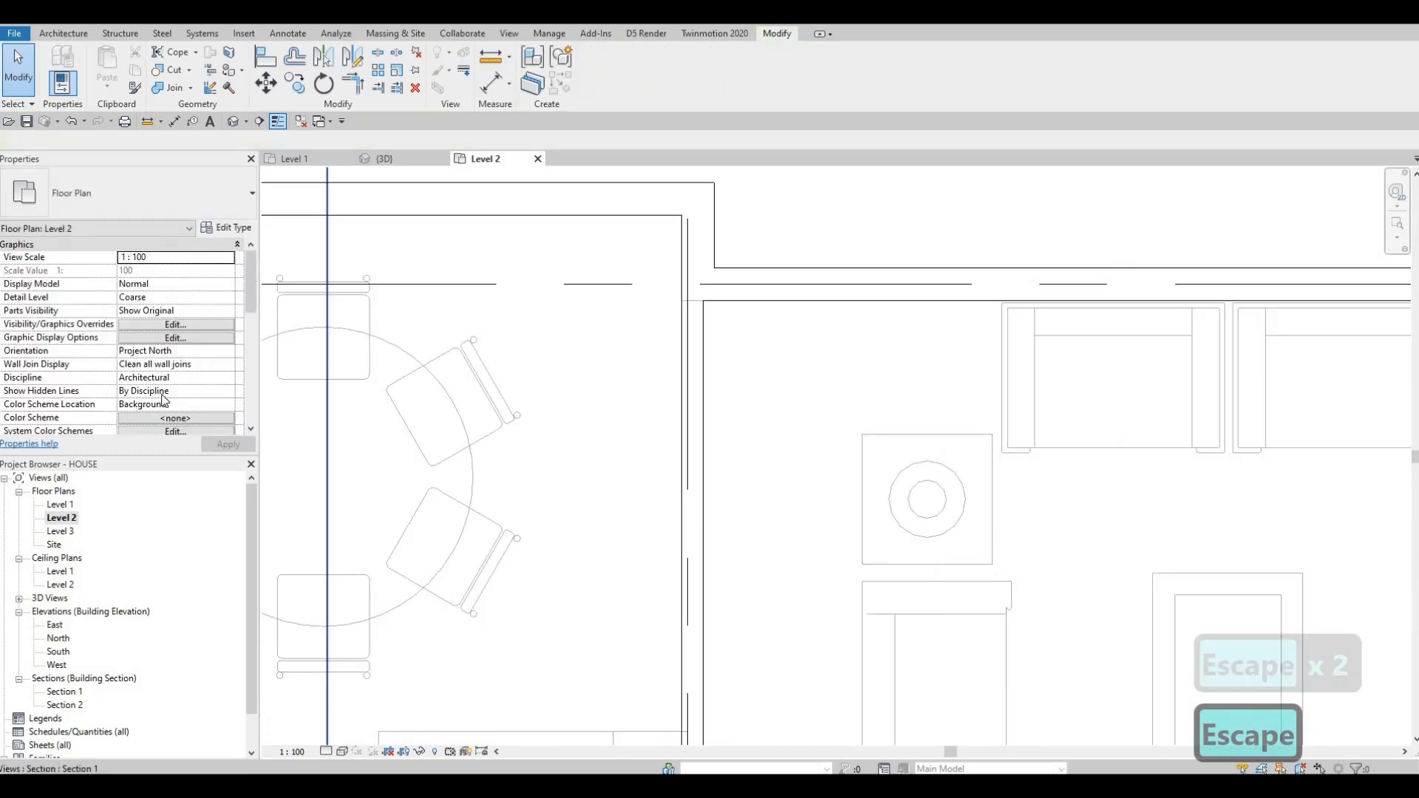
Step: Turn off the Level 1 underlay in the Level 2 plan by setting its base level to None
scroll(164, 400, down, 3)
click(228, 327)
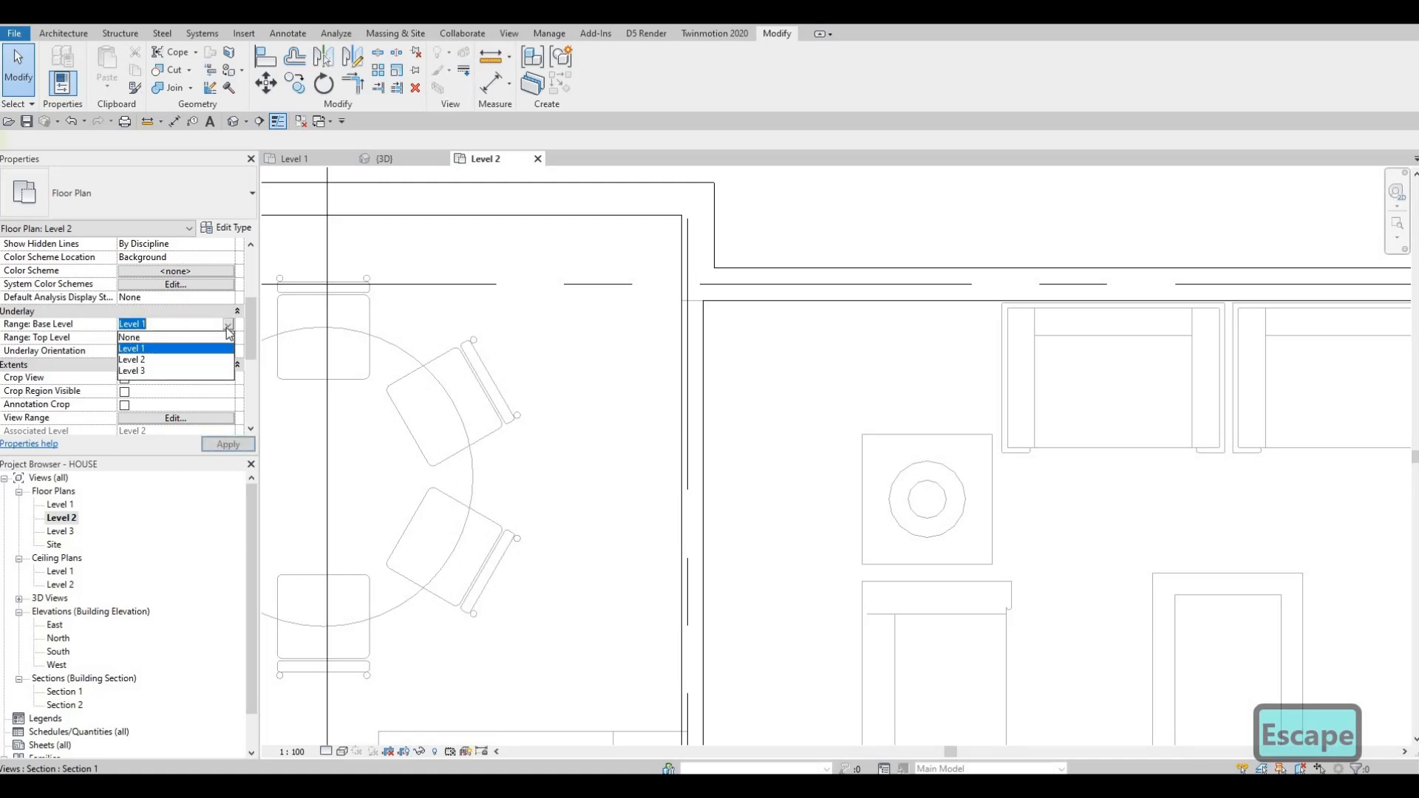
click(228, 327)
click(228, 325)
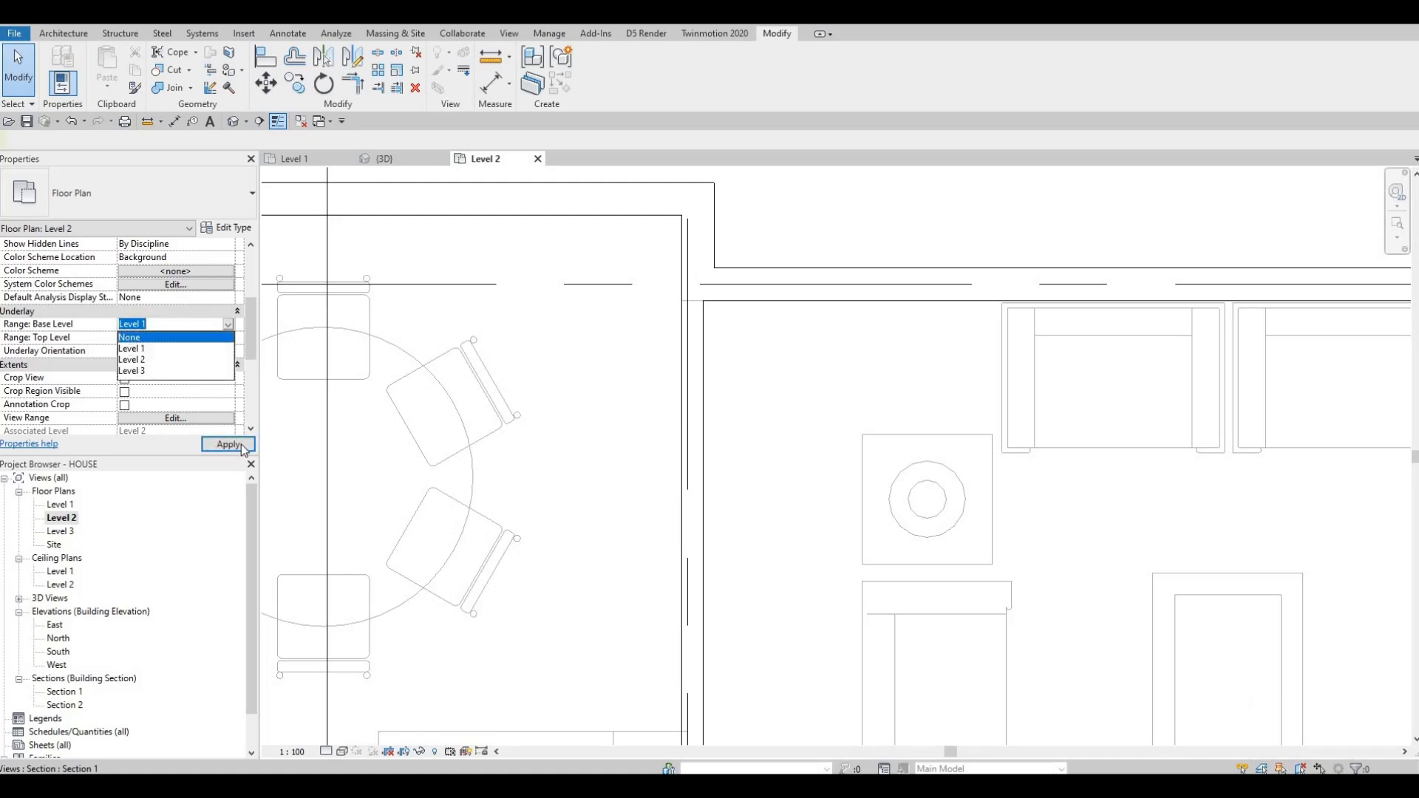
click(129, 337)
click(229, 444)
scroll(542, 301, down, 5)
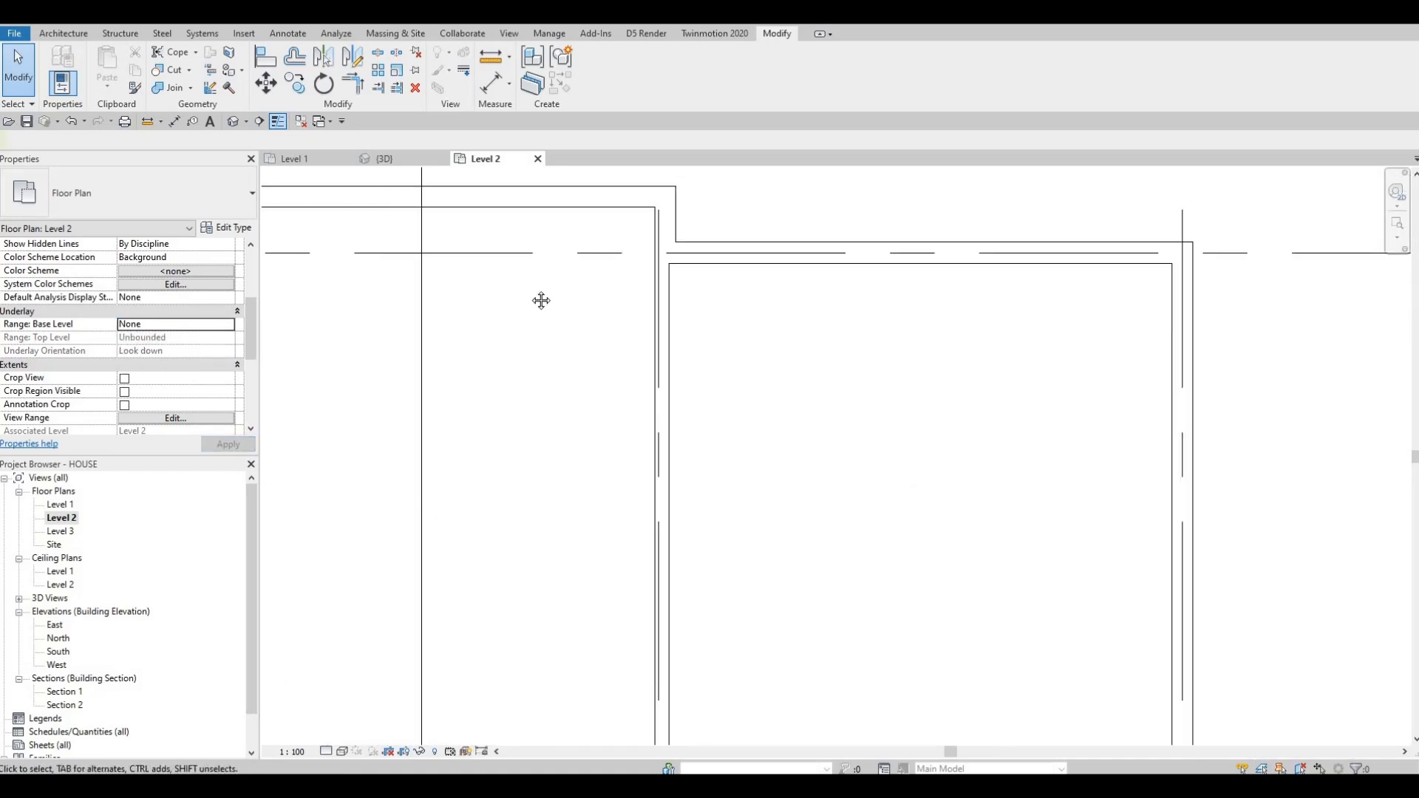
key(Escape)
scroll(500, 340, down, 2)
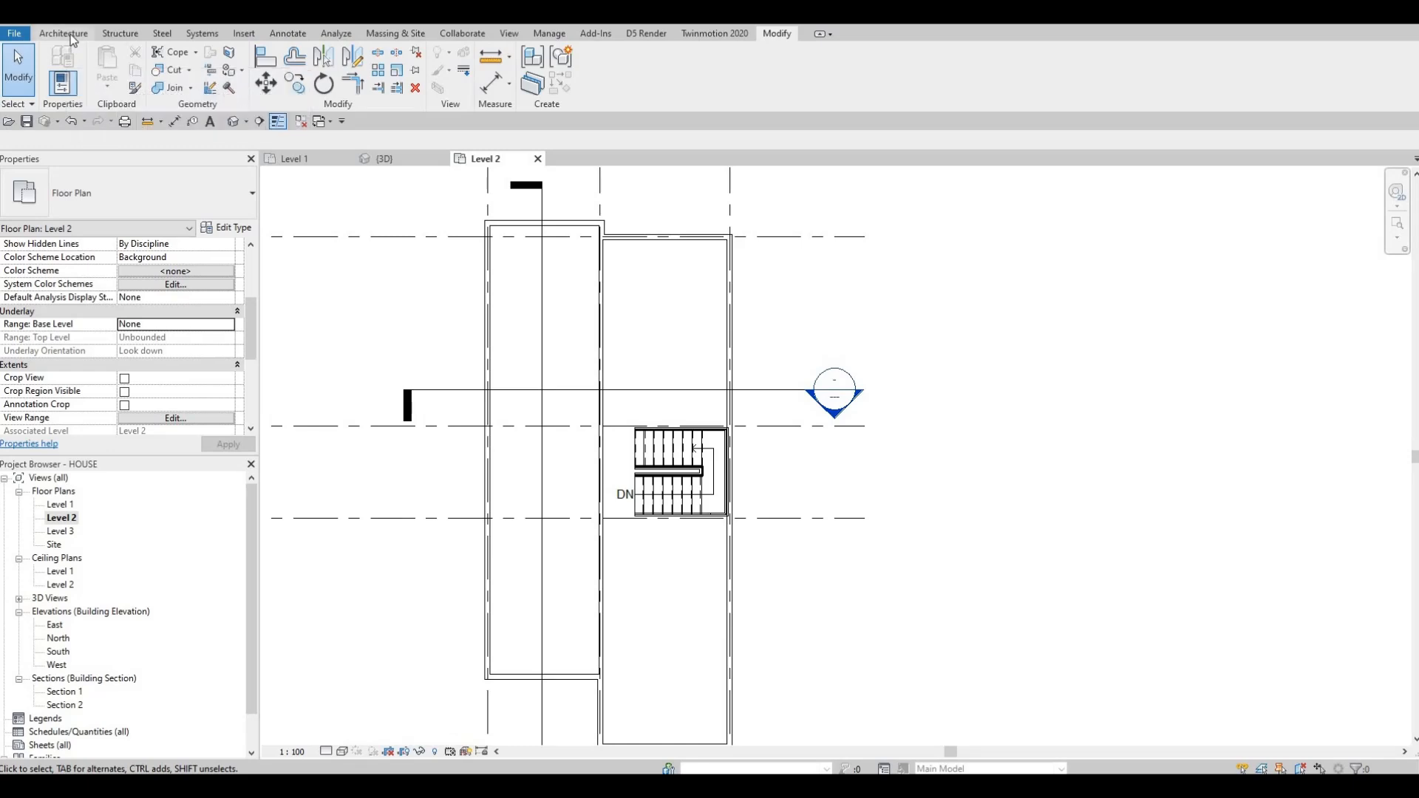
Step: Draw a horizontal INTERIOR WALL 1 about 1300 mm long, running east from the west exterior wall just south of grid C
click(606, 294)
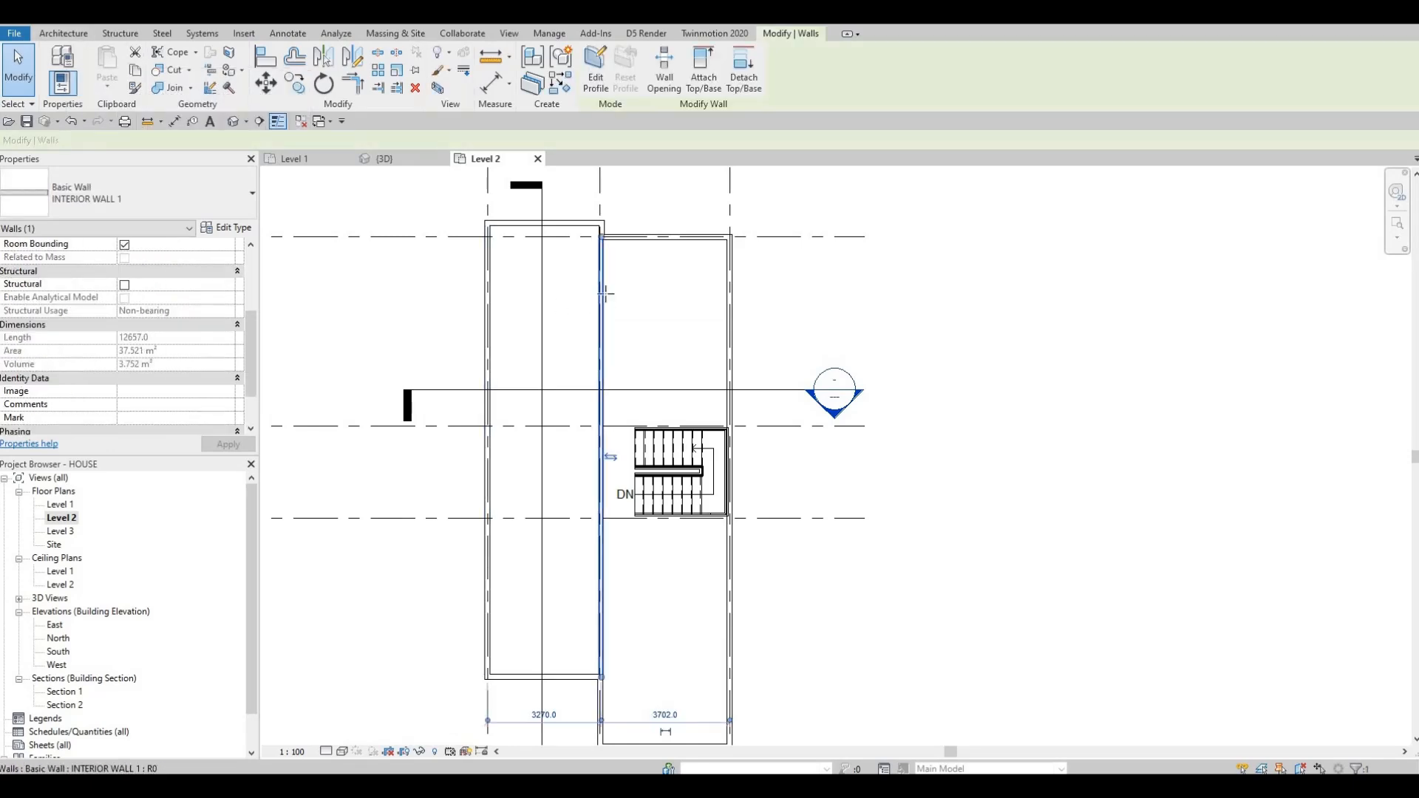
key(c)
key(s)
middle_drag(604, 293, 597, 268)
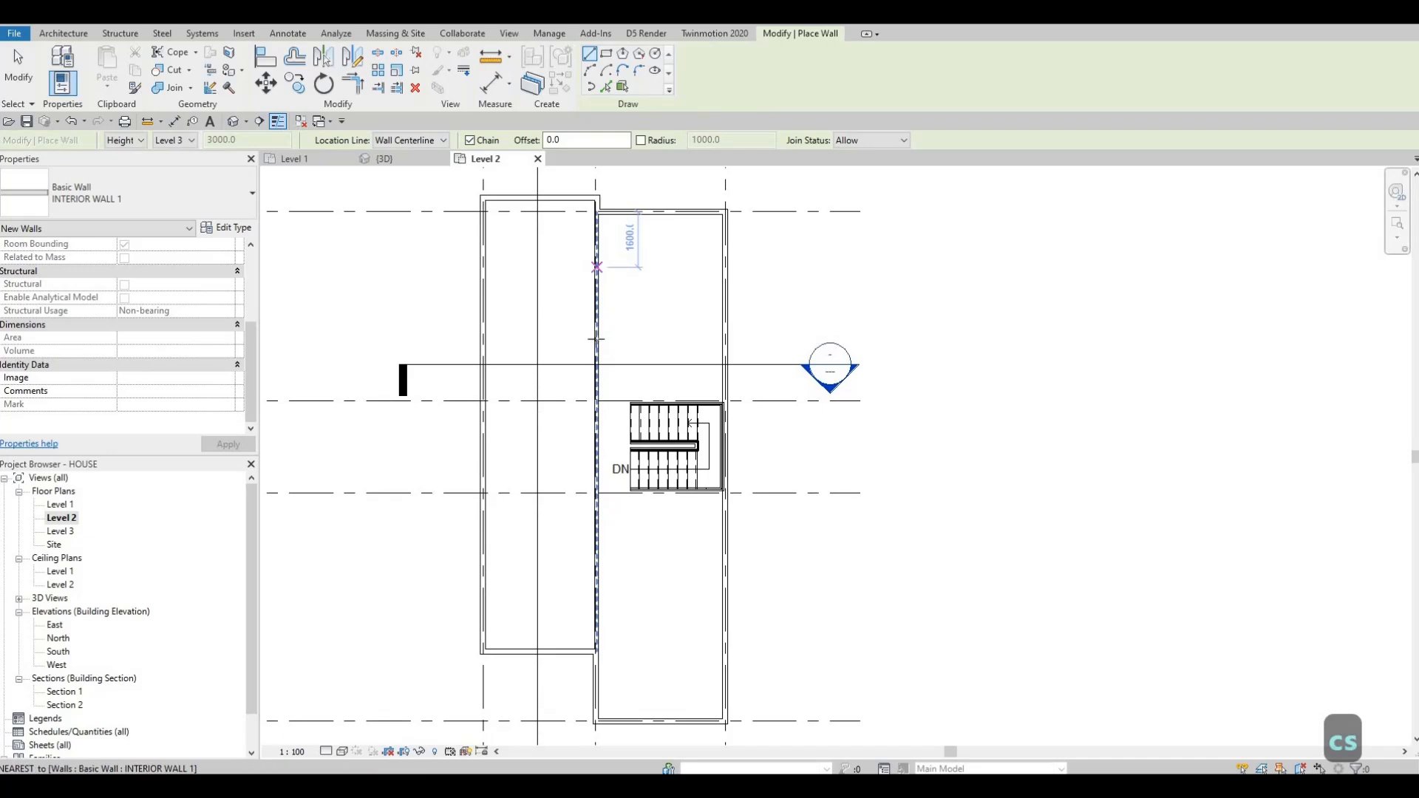
mouse_move(595, 329)
middle_down()
mouse_move(583, 298)
mouse_move(627, 229)
middle_up()
scroll(628, 247, down, 1)
scroll(627, 228, down, 1)
mouse_move(611, 303)
middle_down()
mouse_move(626, 230)
mouse_move(612, 235)
mouse_move(639, 231)
mouse_move(587, 463)
middle_up()
scroll(614, 288, up, 1)
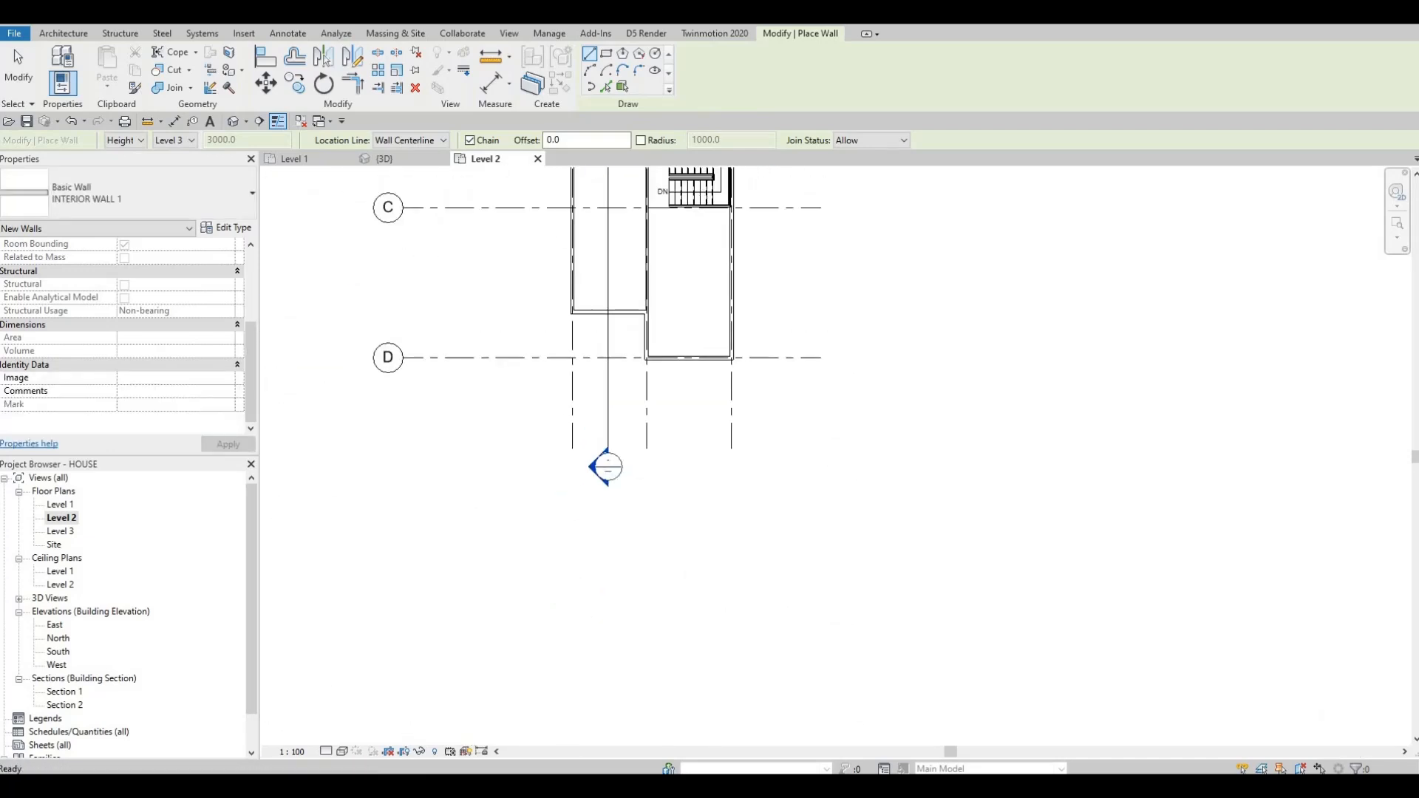
scroll(613, 403, down, 1)
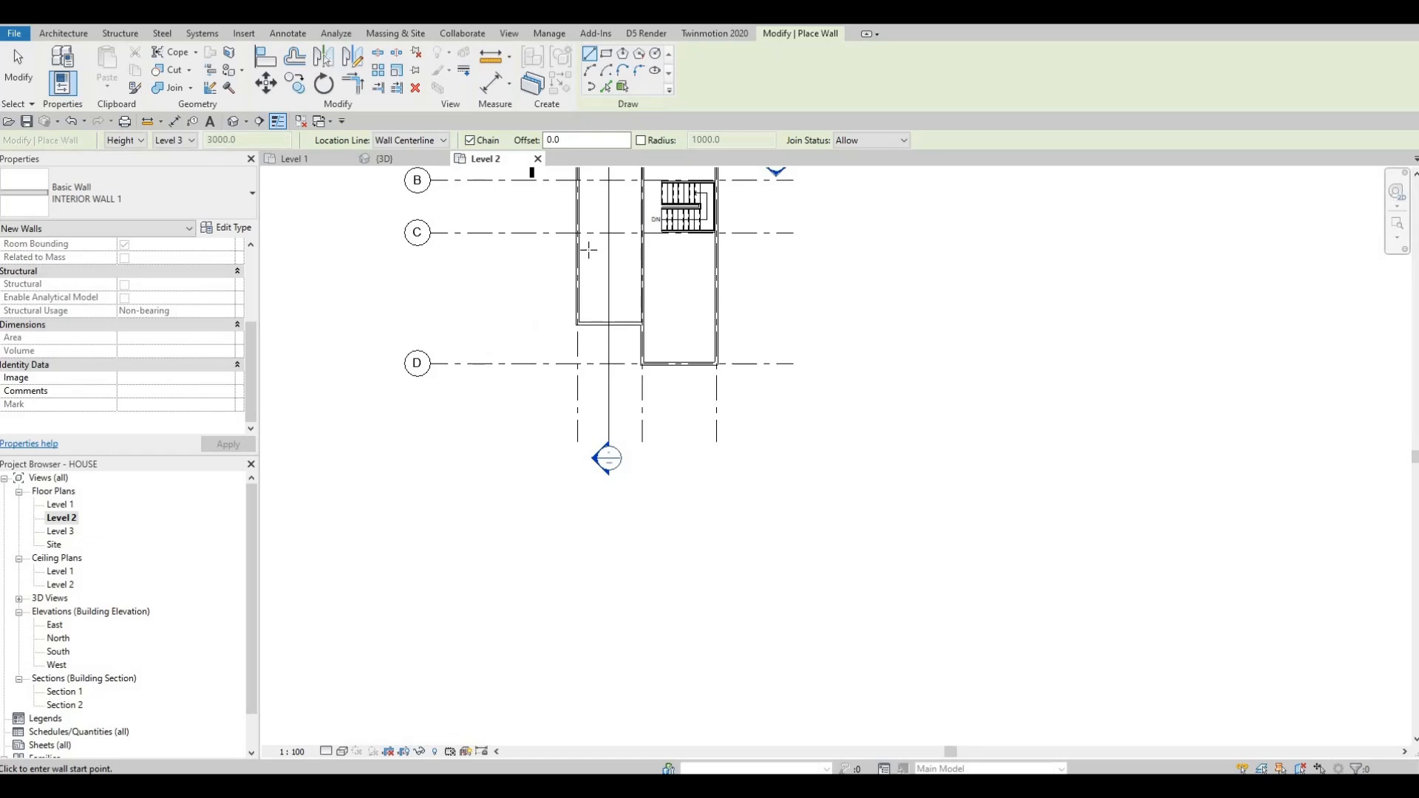
scroll(590, 275, up, 2)
middle_drag(589, 308, 558, 327)
scroll(581, 324, up, 1)
middle_drag(570, 272, 494, 256)
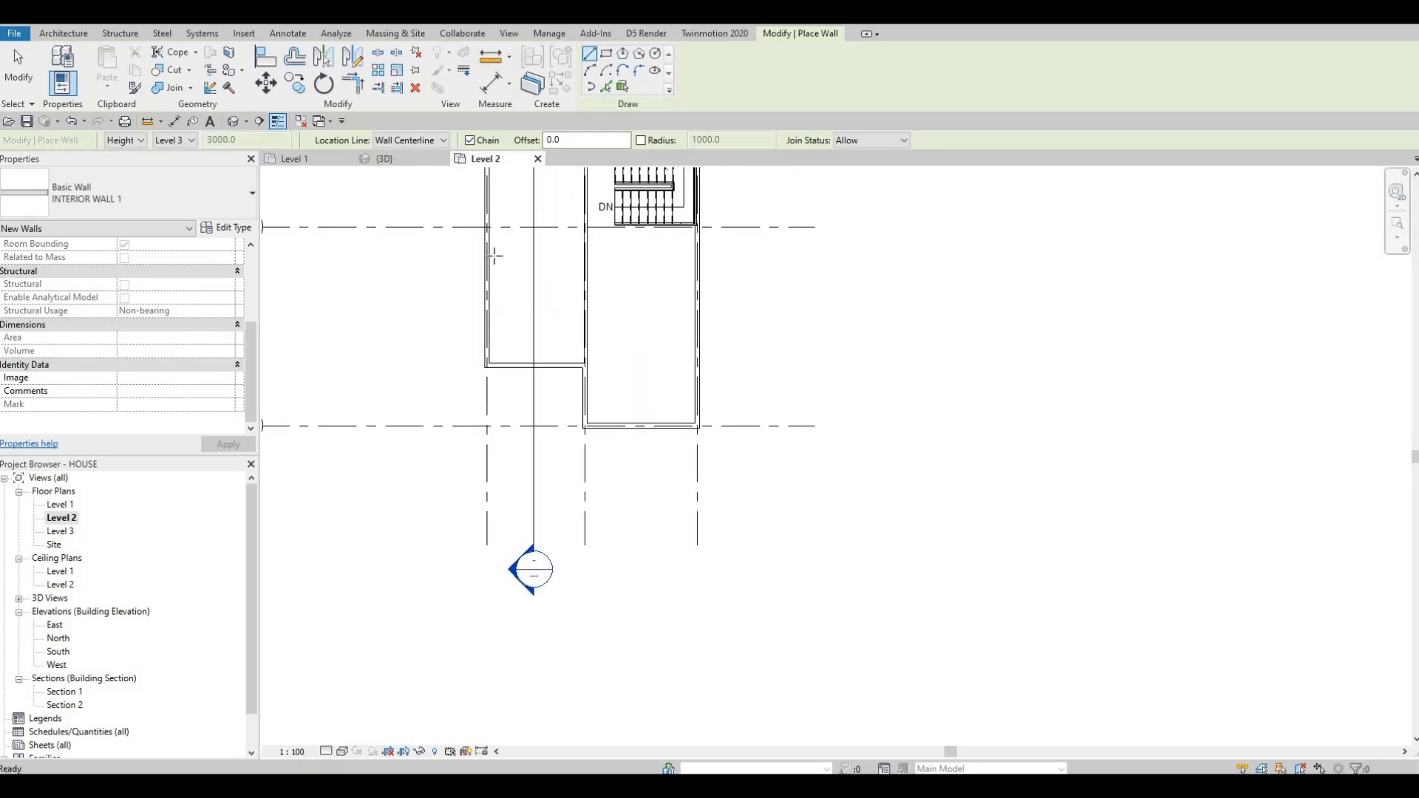
scroll(494, 256, up, 2)
click(479, 252)
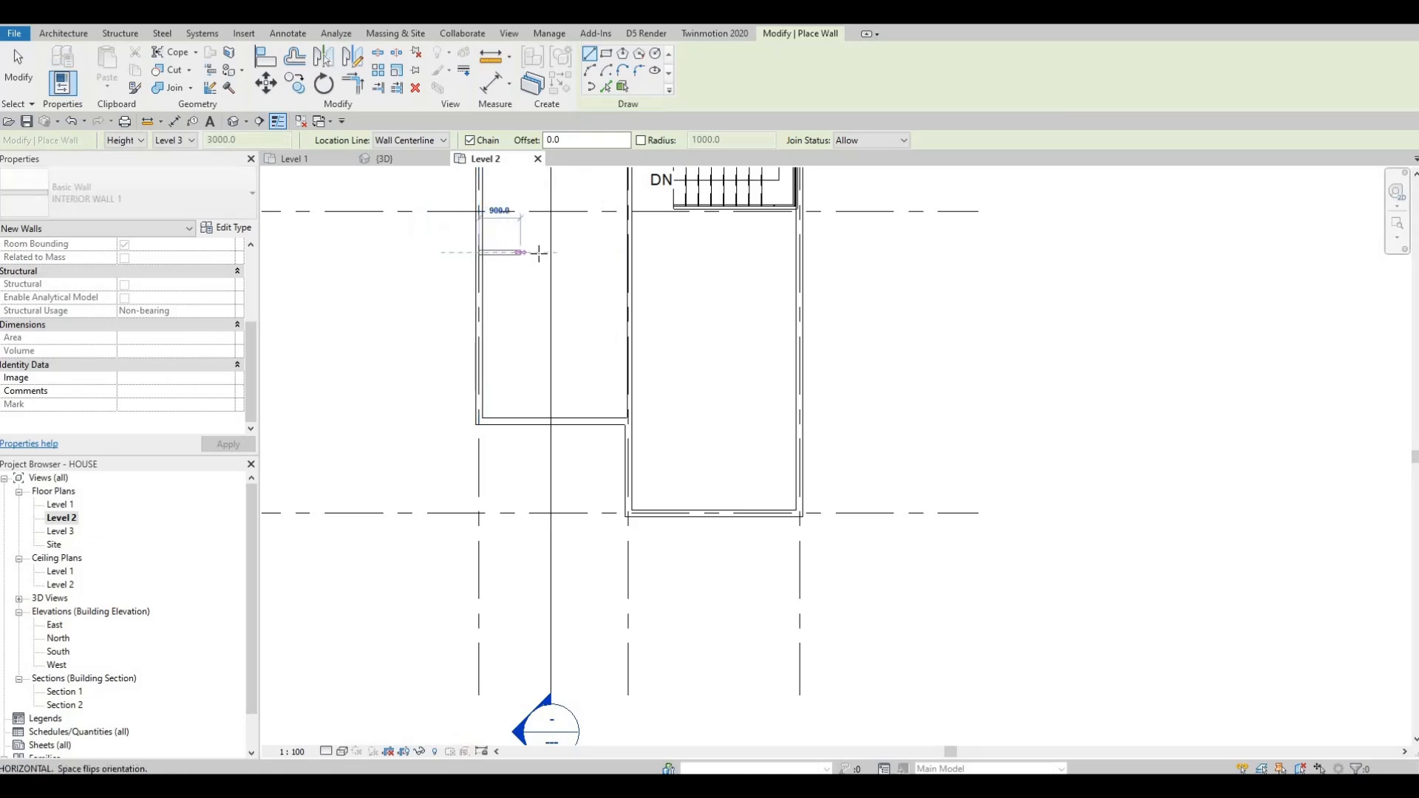
click(539, 252)
key(Escape)
key(Escape)
Step: Set the short interior wall's distance from the south exterior wall of the west wing to 5120 mm
click(508, 255)
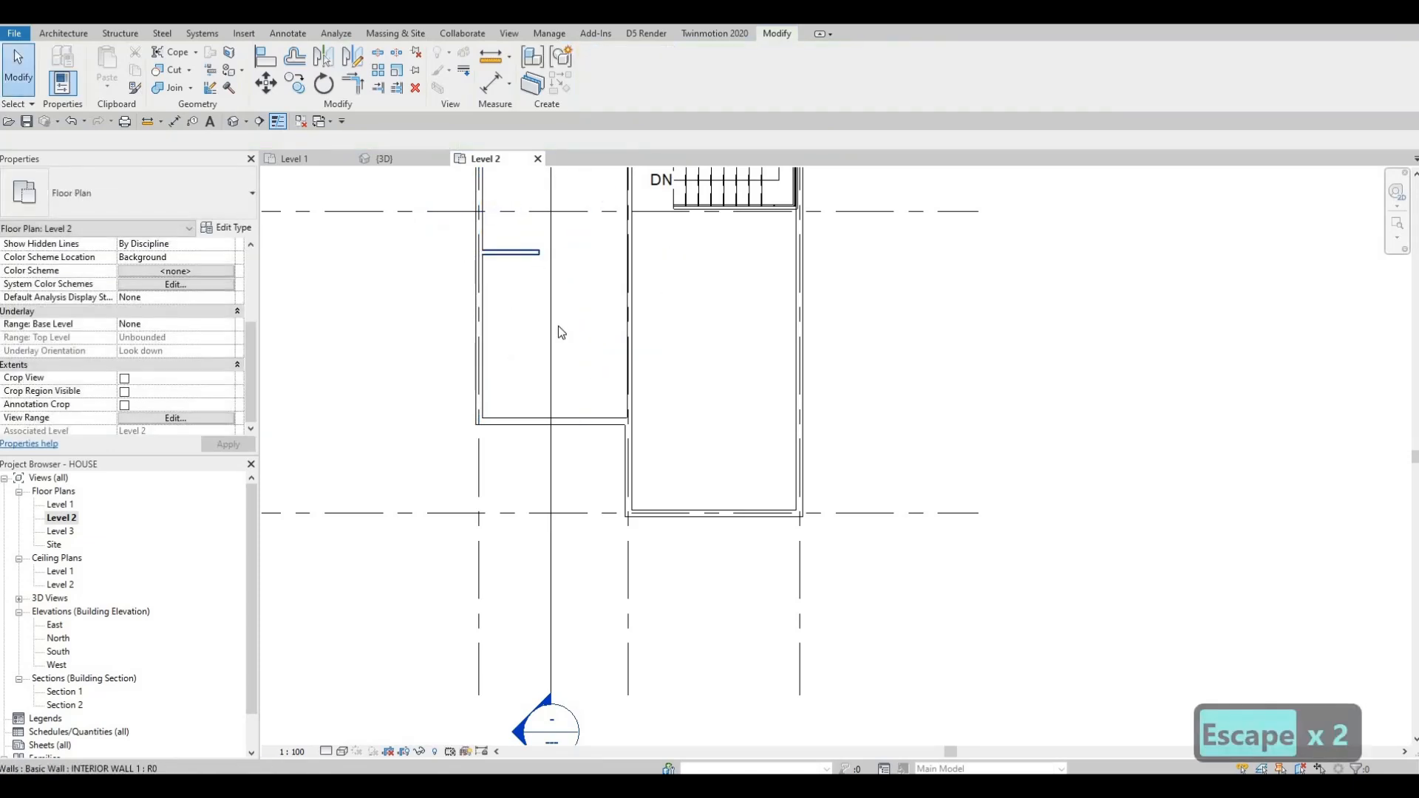
scroll(586, 370, up, 2)
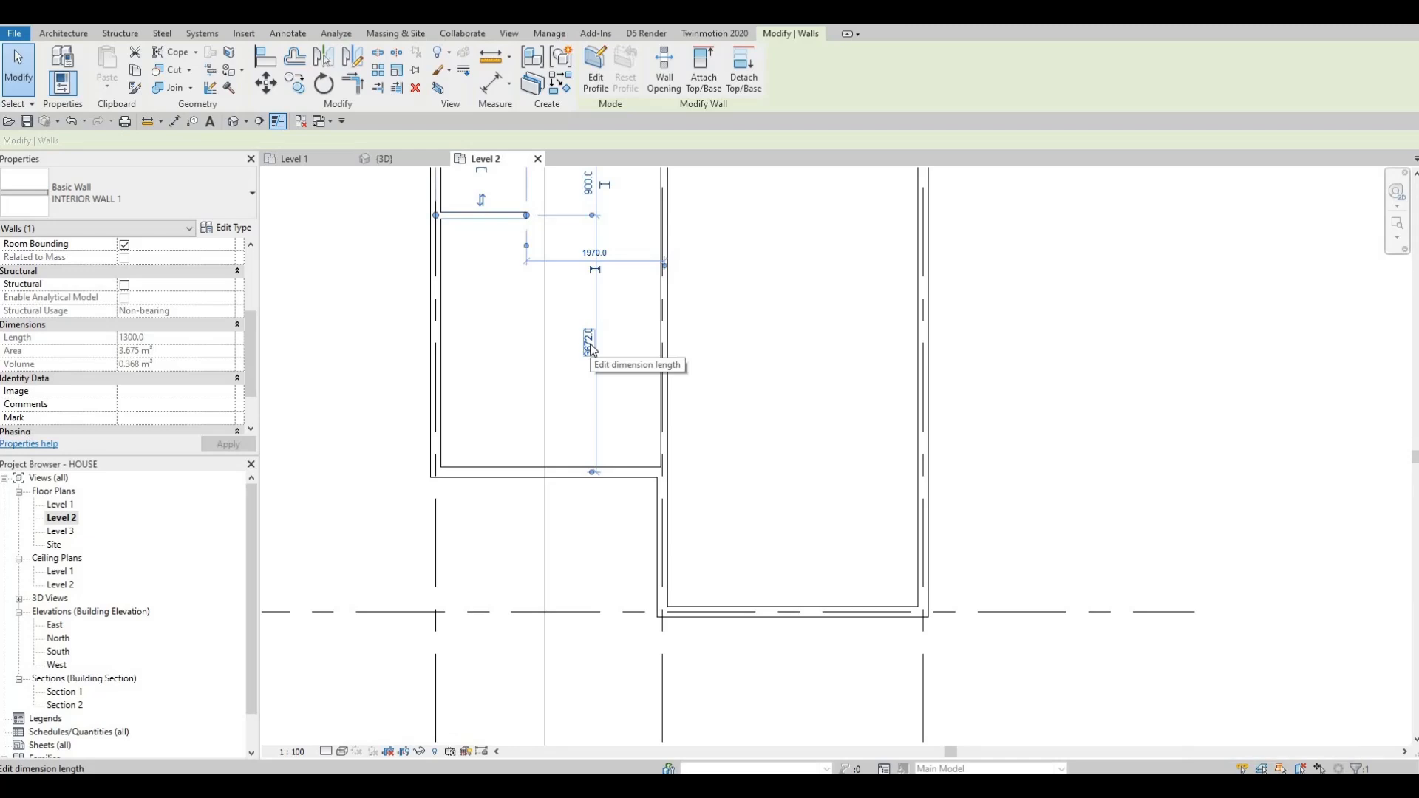
scroll(591, 349, up, 1)
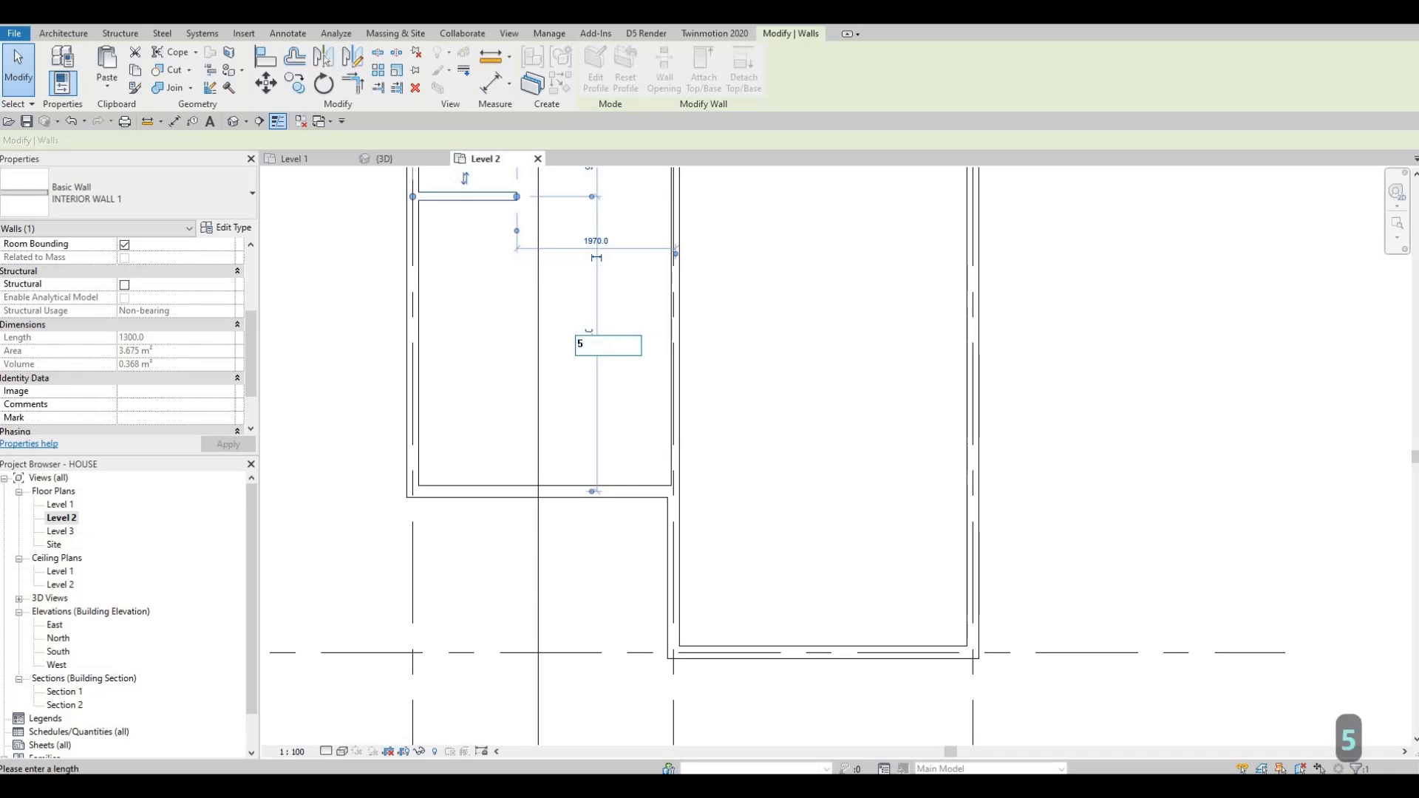
text(20)
key(Return)
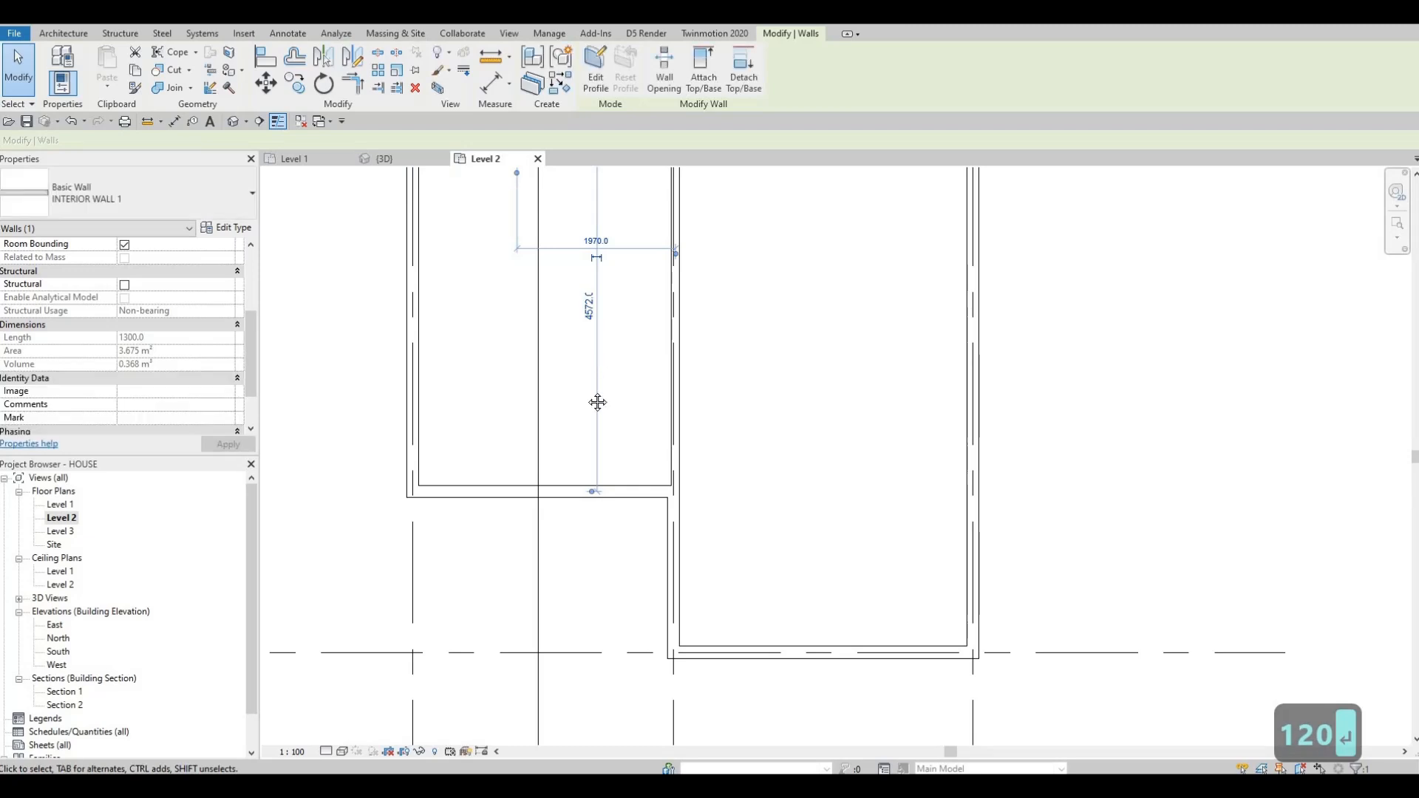
key(Escape)
scroll(521, 406, down, 2)
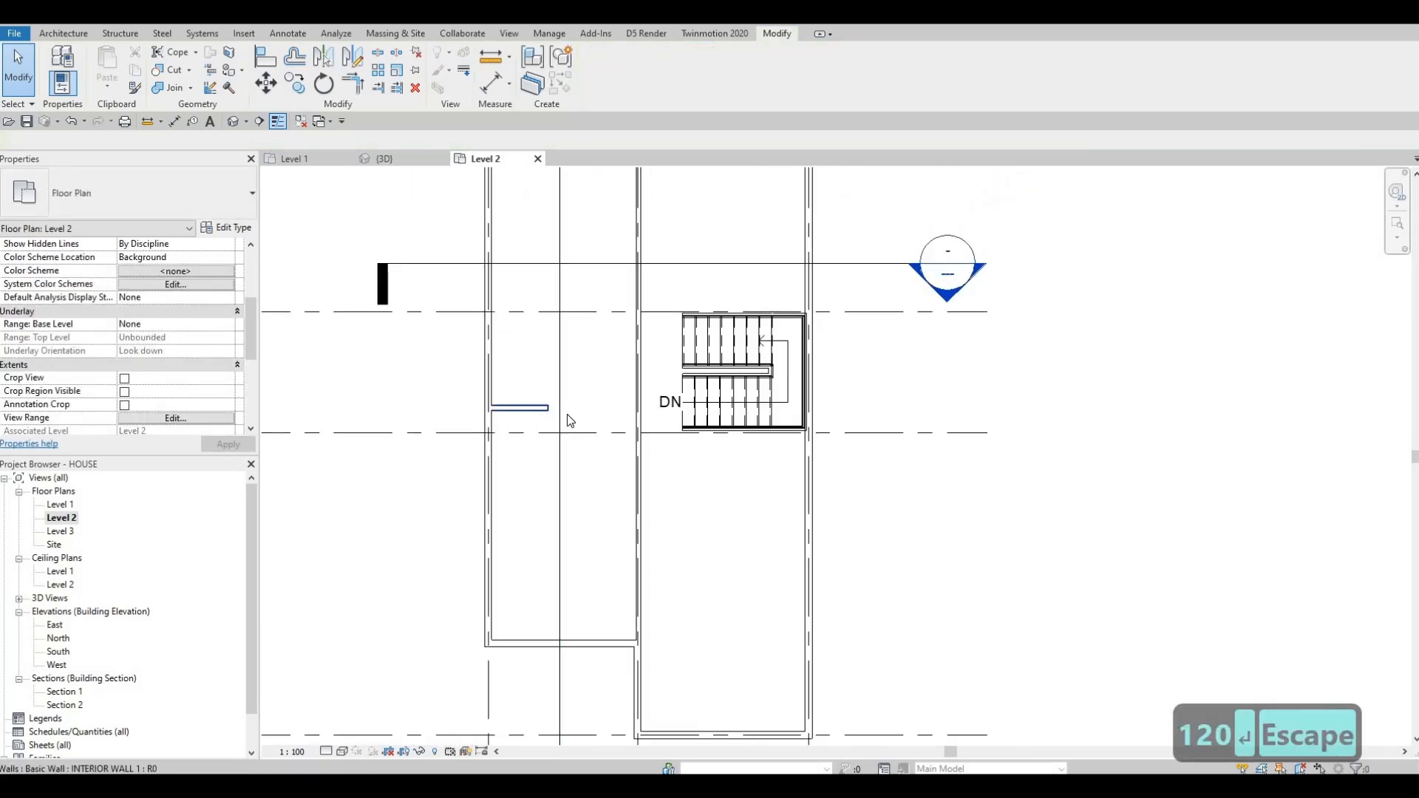
Step: Extend the east end of the short interior wall to meet the long north-south interior wall
scroll(530, 421, up, 3)
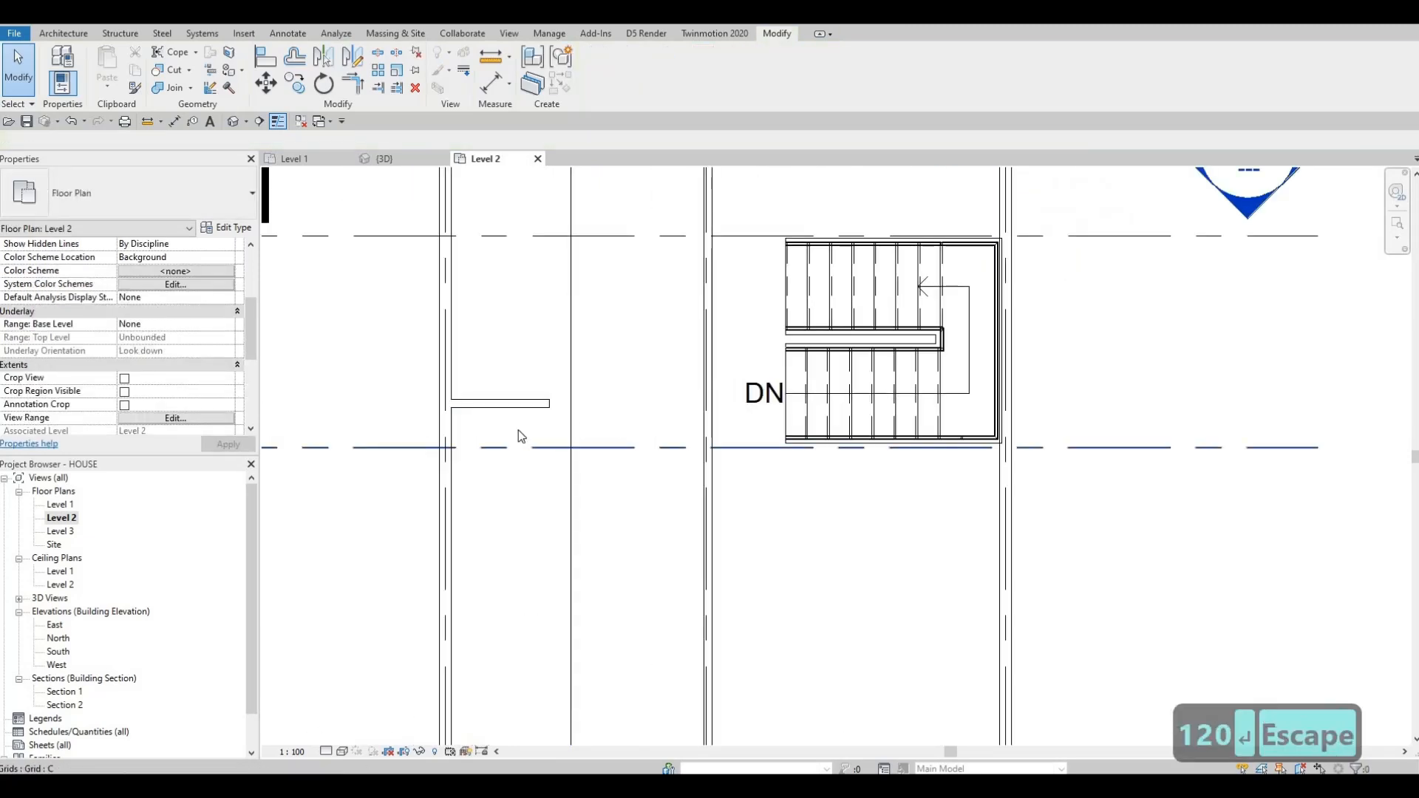
scroll(636, 408, down, 4)
scroll(634, 403, up, 5)
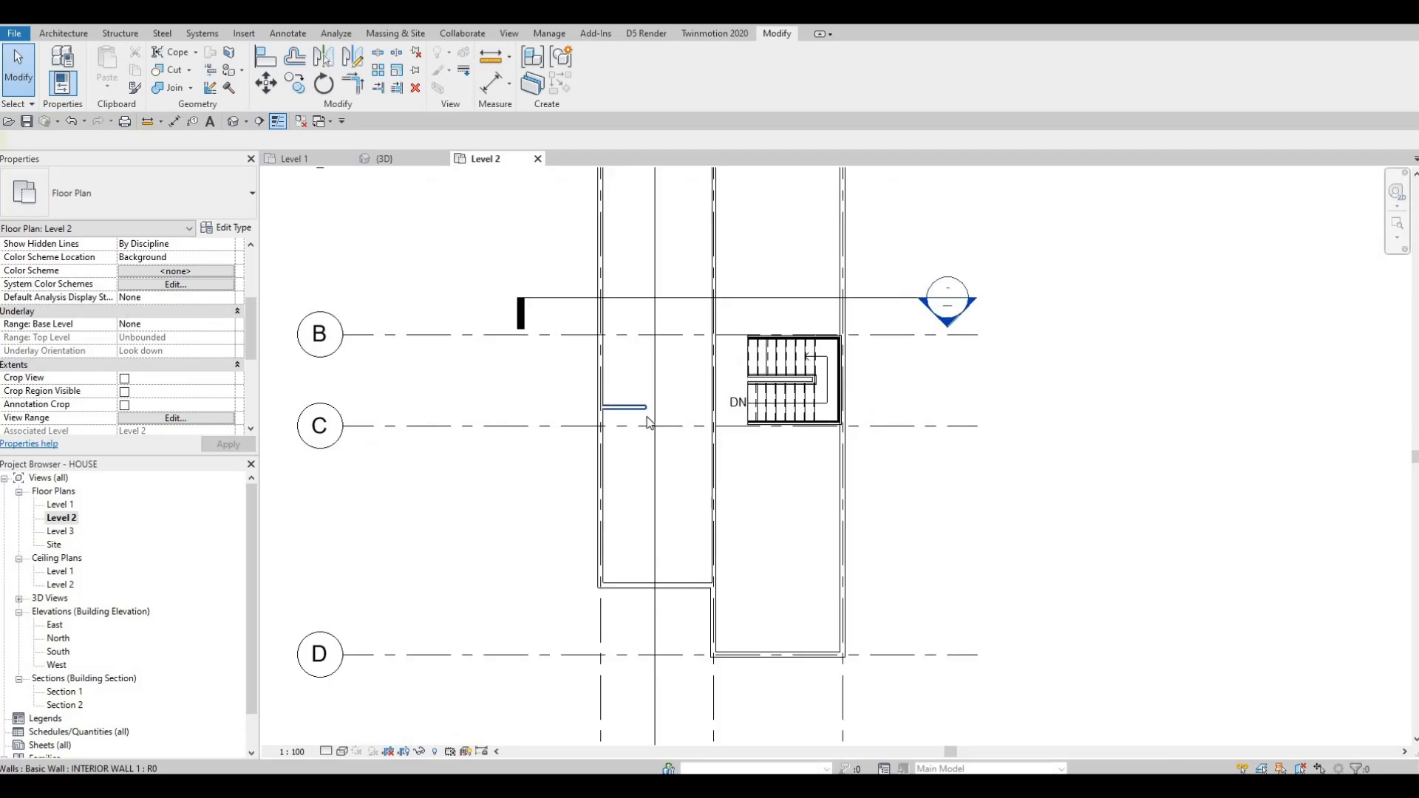
click(684, 419)
drag(770, 418, 877, 430)
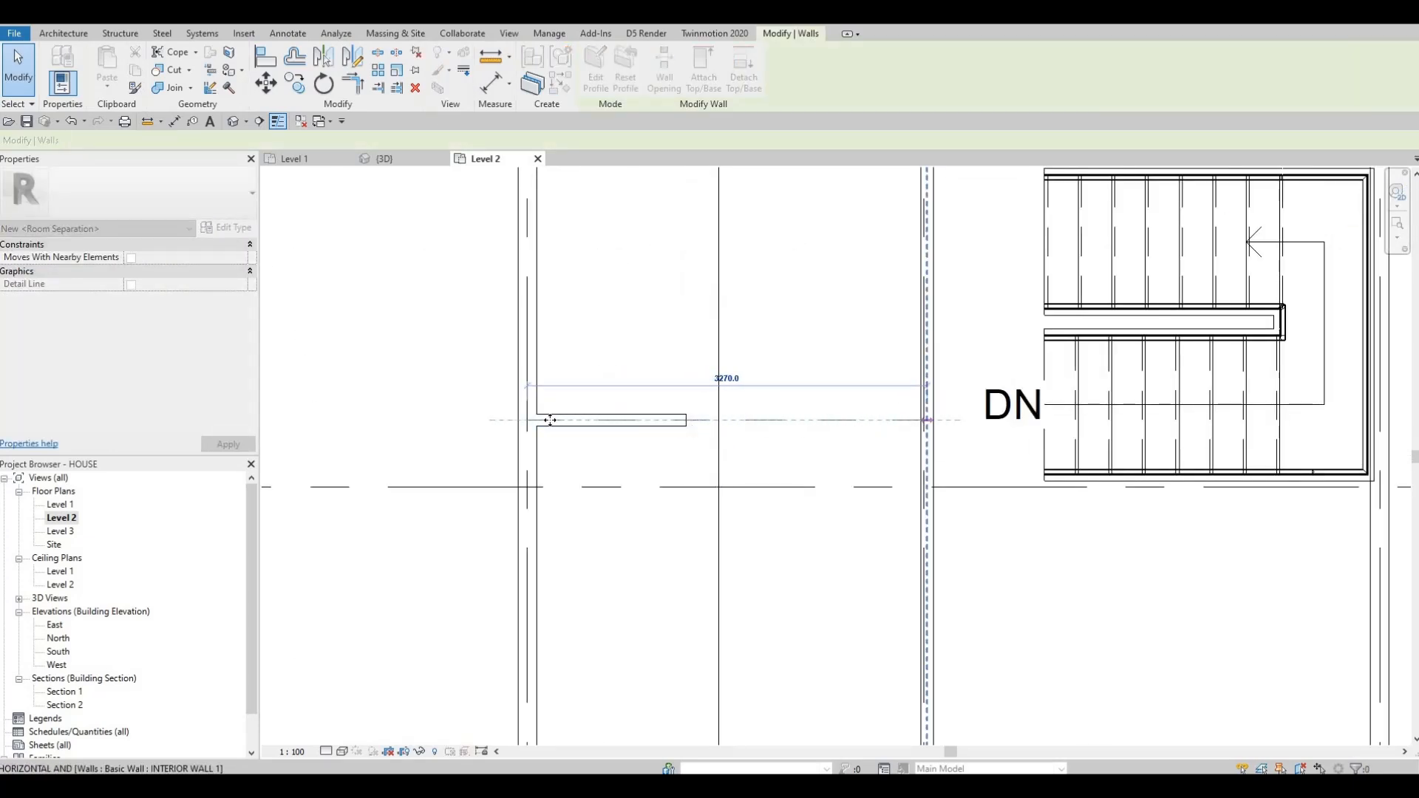
scroll(769, 424, down, 2)
Step: Draw a similar horizontal interior wall about 2600 mm long from the west exterior wall, about 800 mm south of grid B
middle_drag(706, 415, 660, 473)
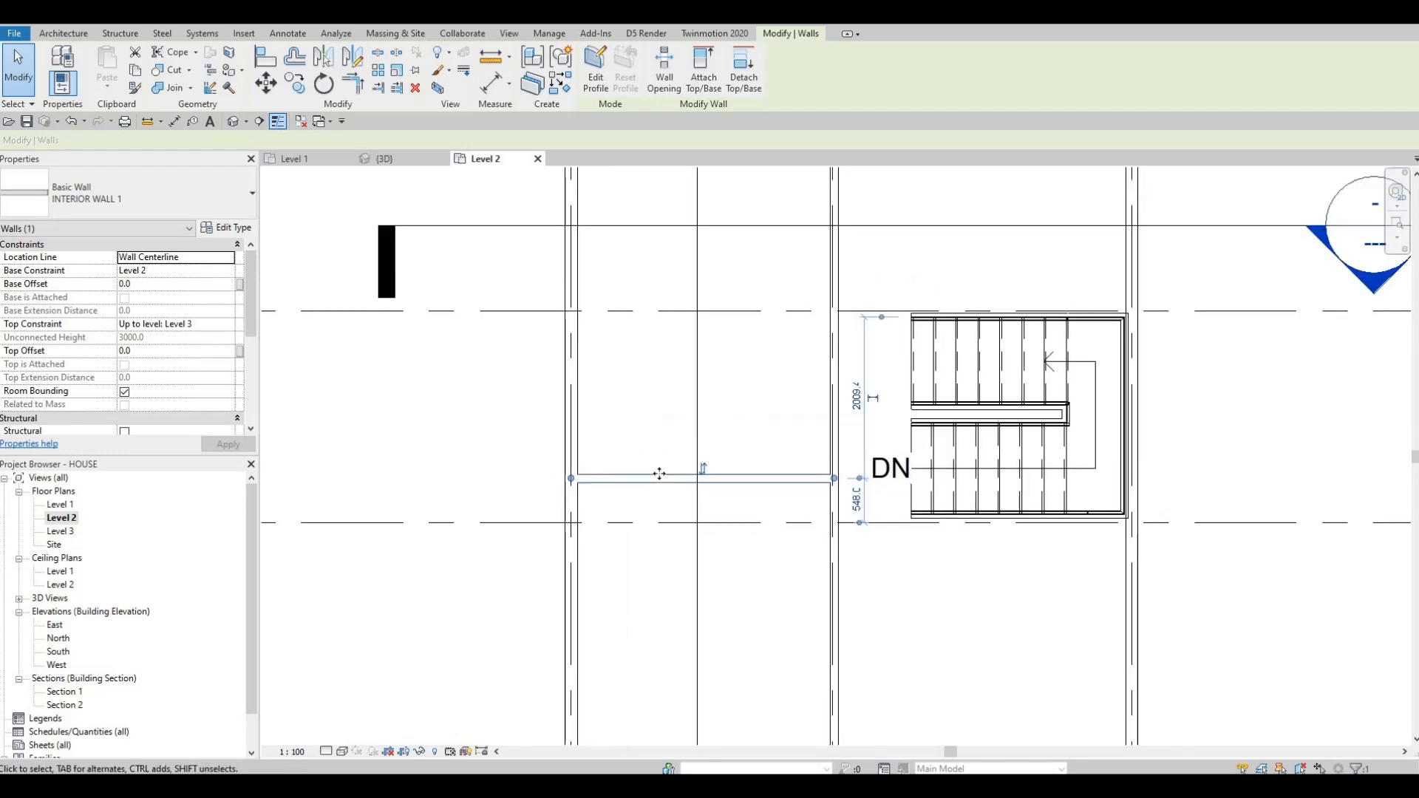
key(c)
key(s)
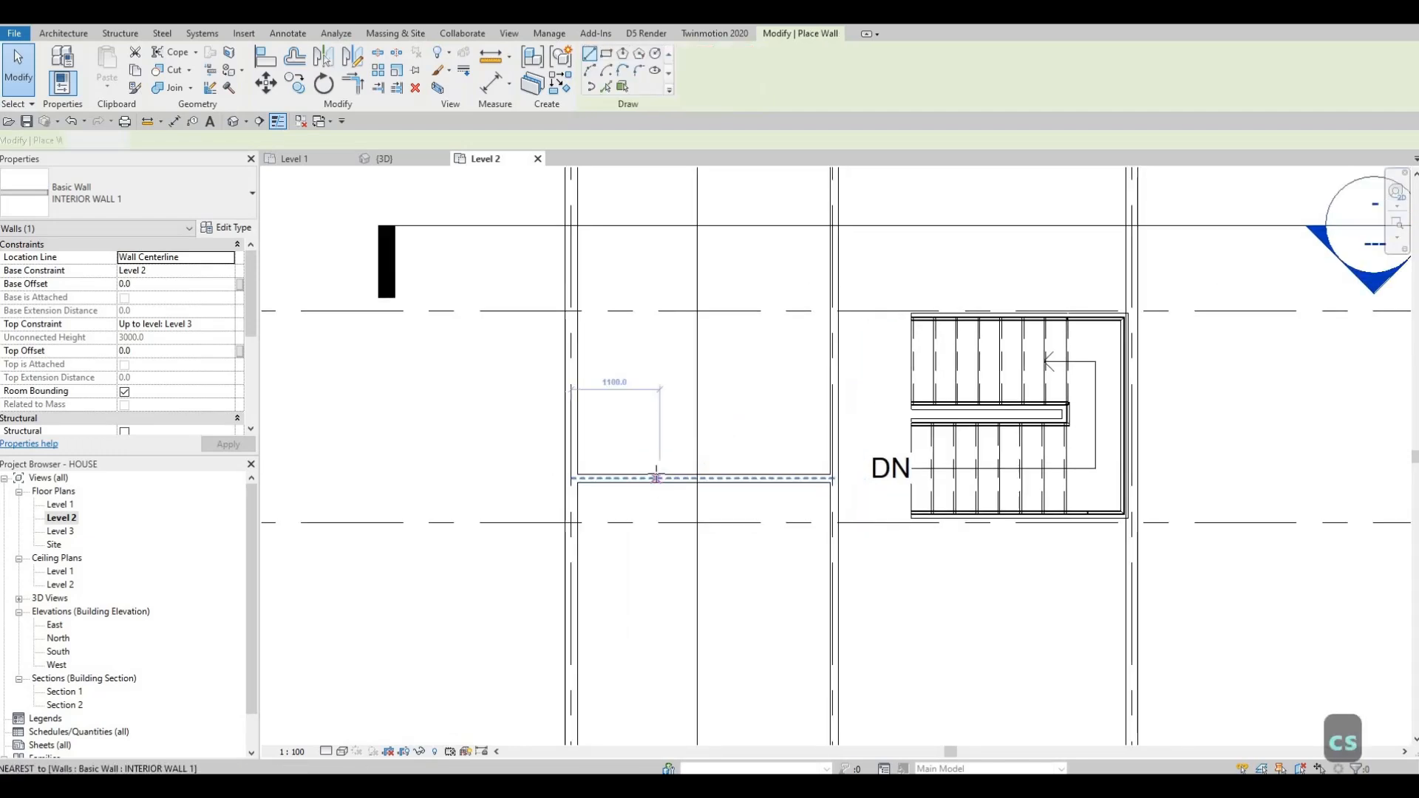
middle_drag(616, 326, 611, 392)
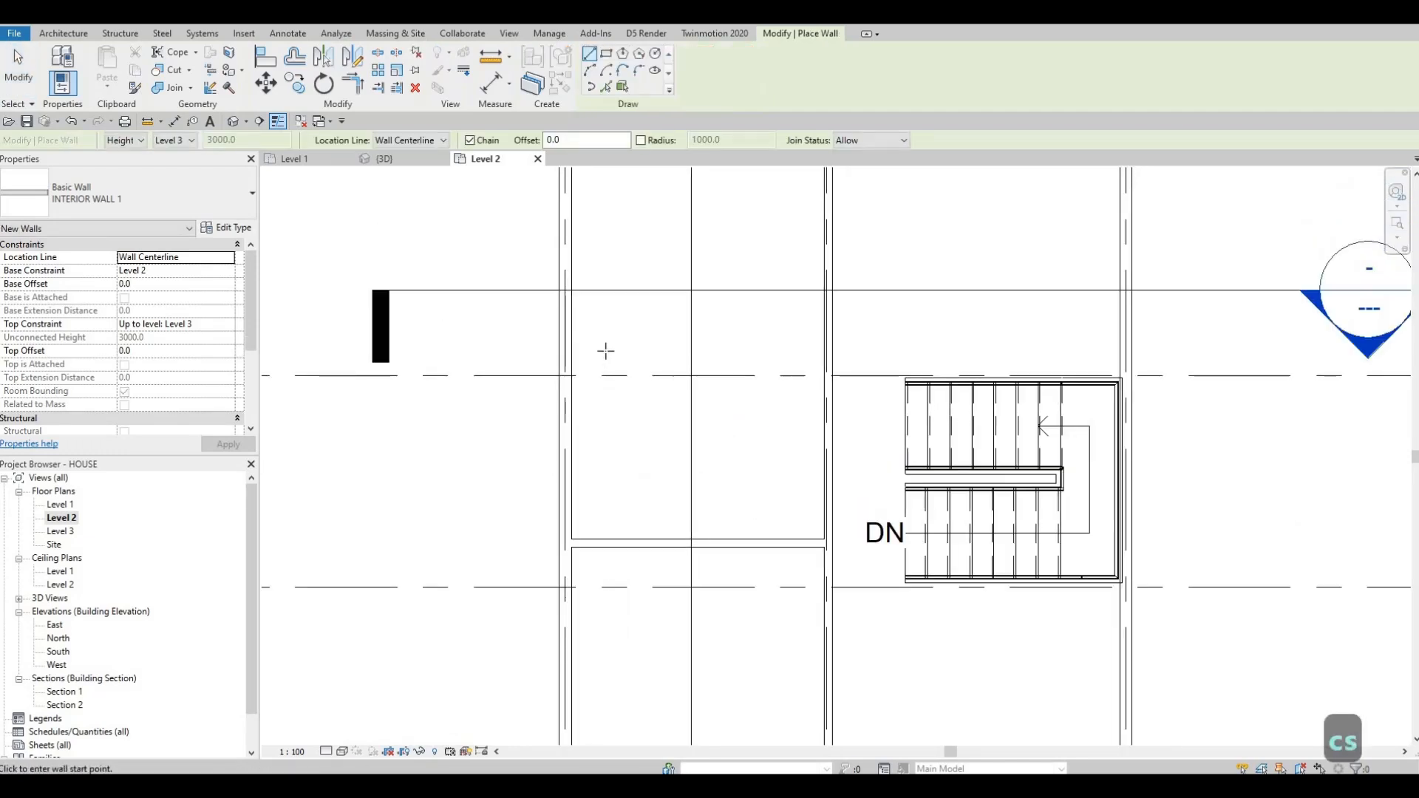
click(565, 437)
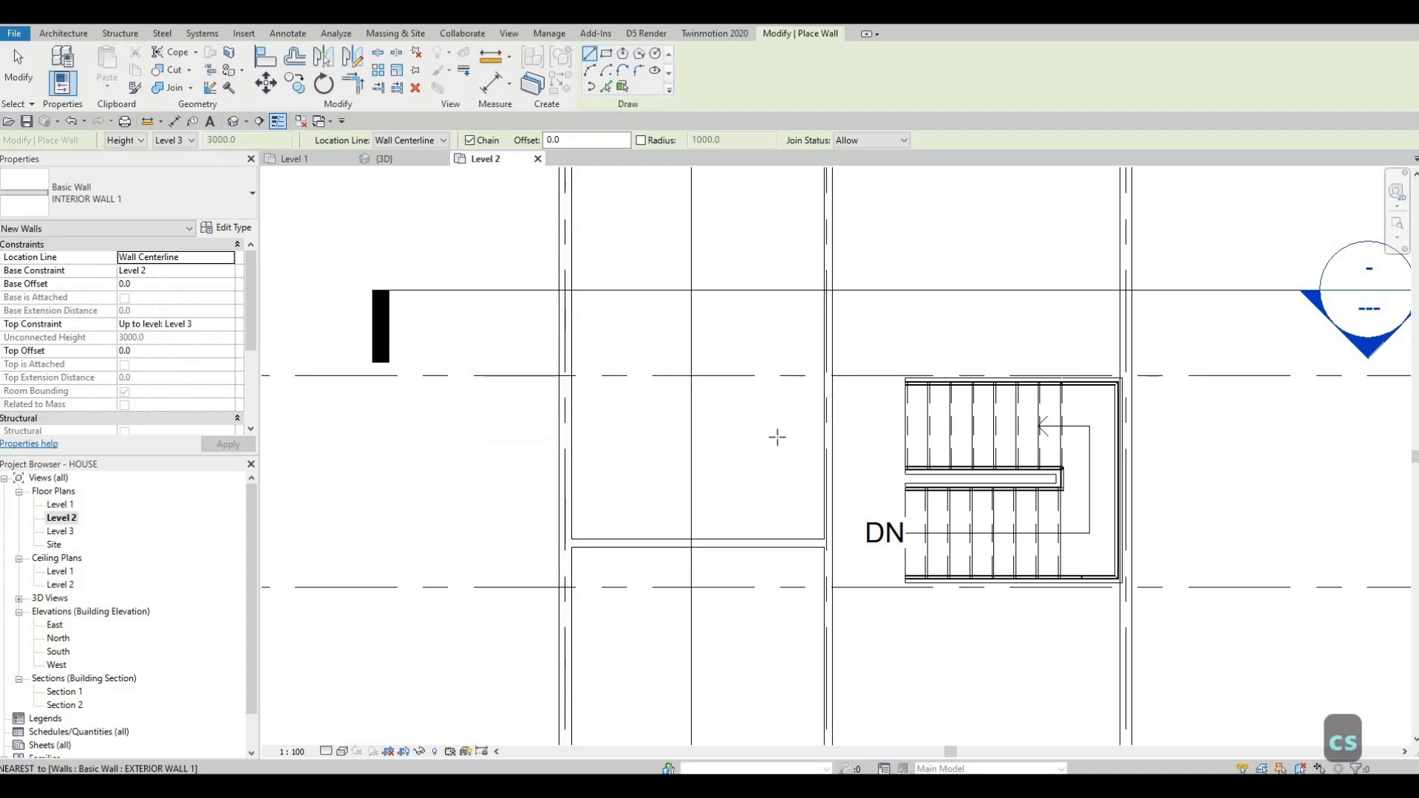
click(775, 439)
key(Escape)
key(Escape)
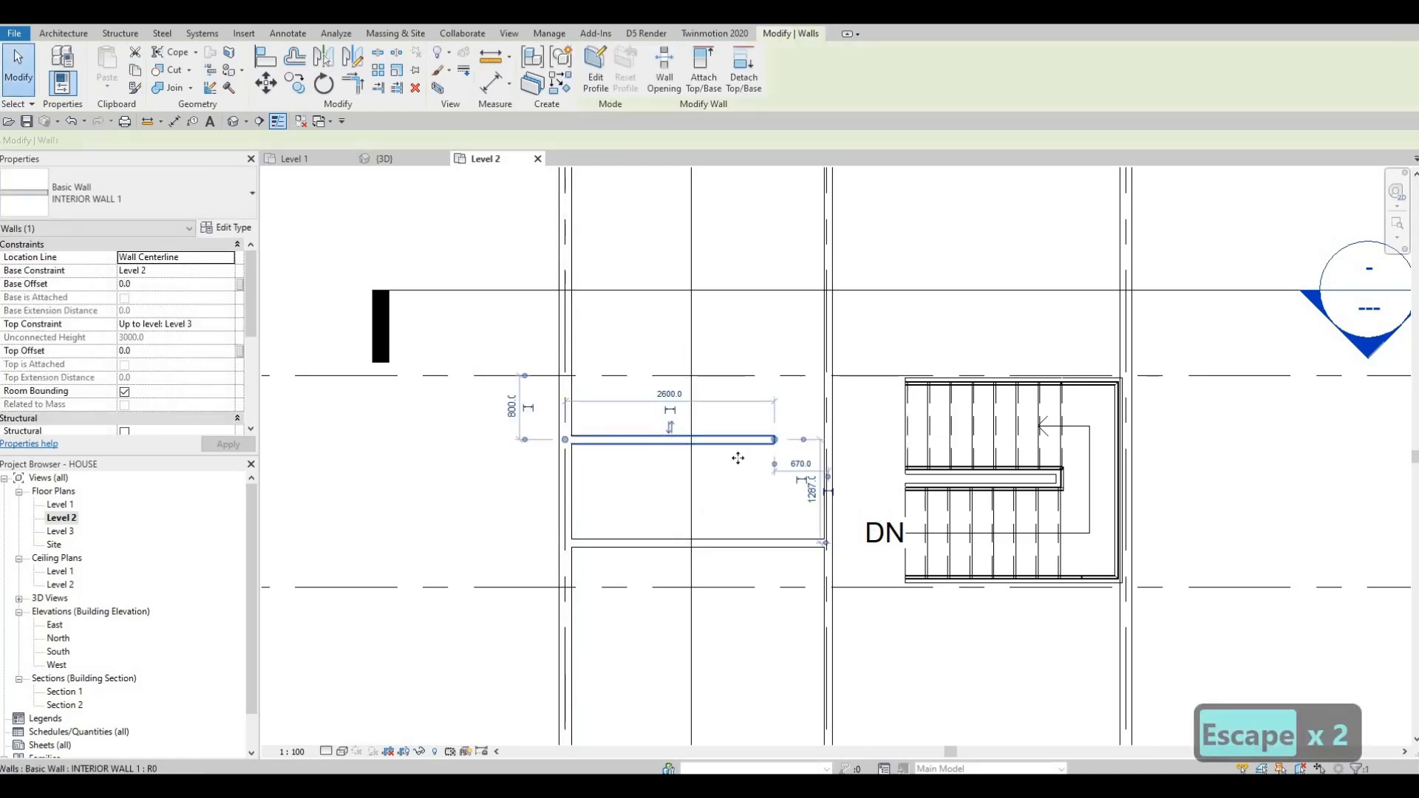
key(Escape)
key(Escape)
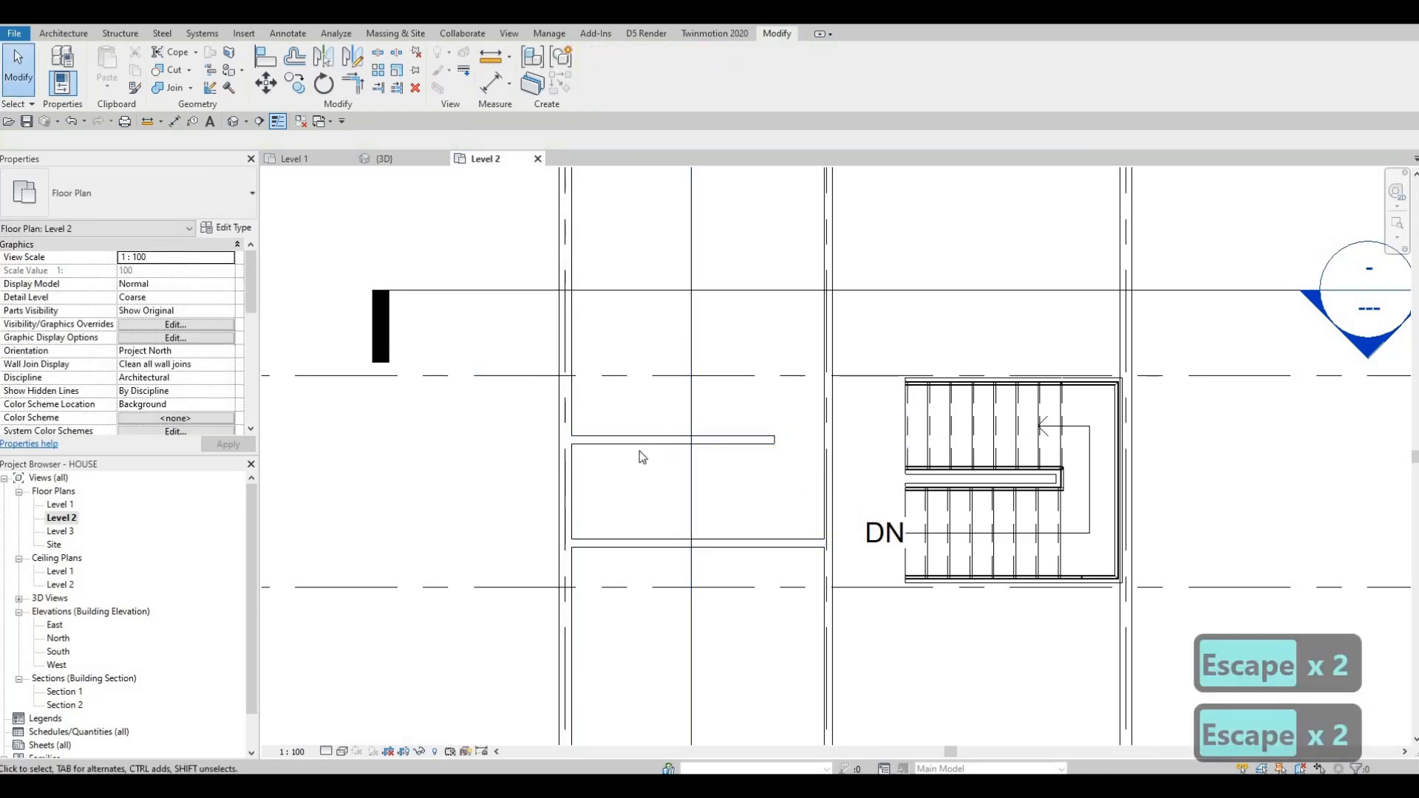
Step: Set the distance between the new interior wall and the cross wall south of it to 2000 mm
click(588, 440)
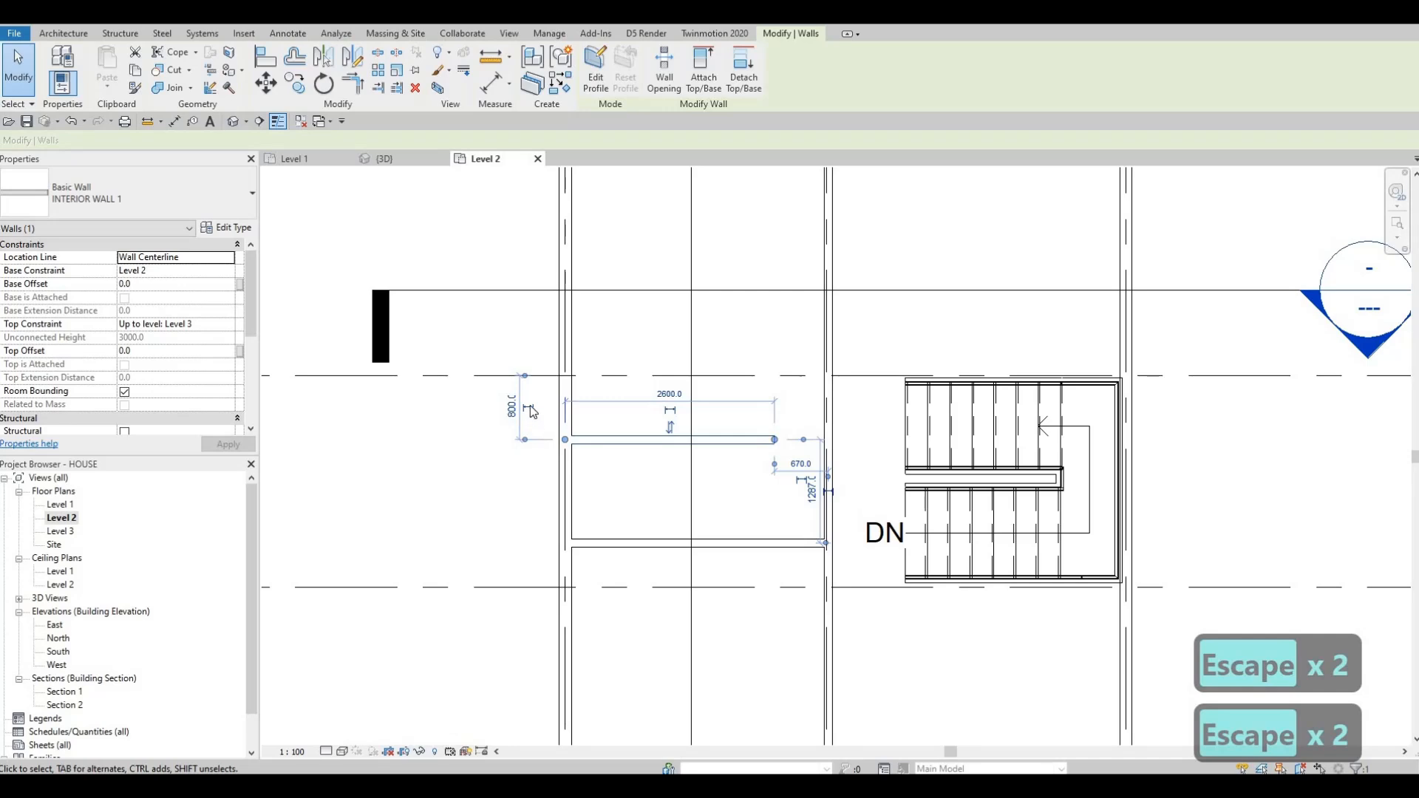
click(580, 546)
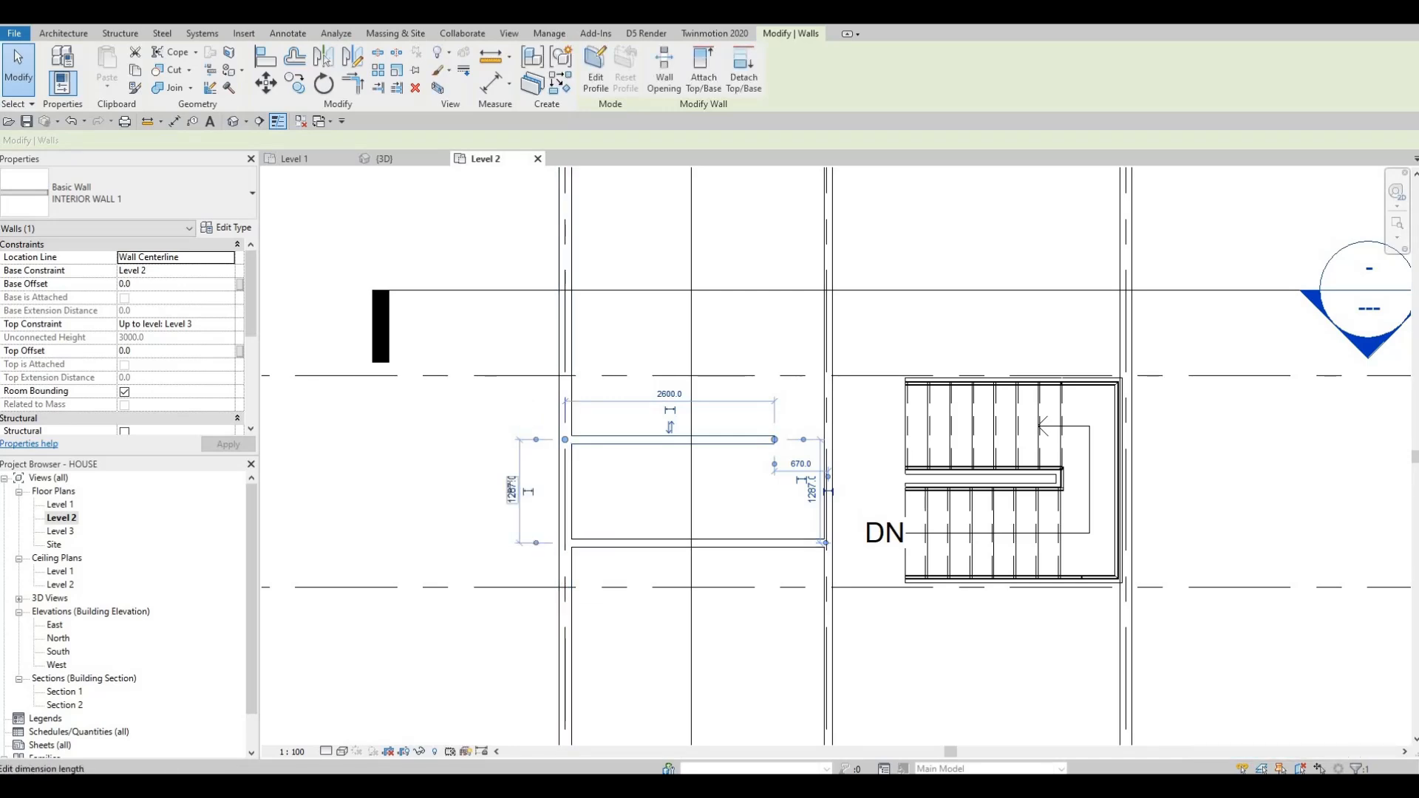
click(511, 489)
text(200)
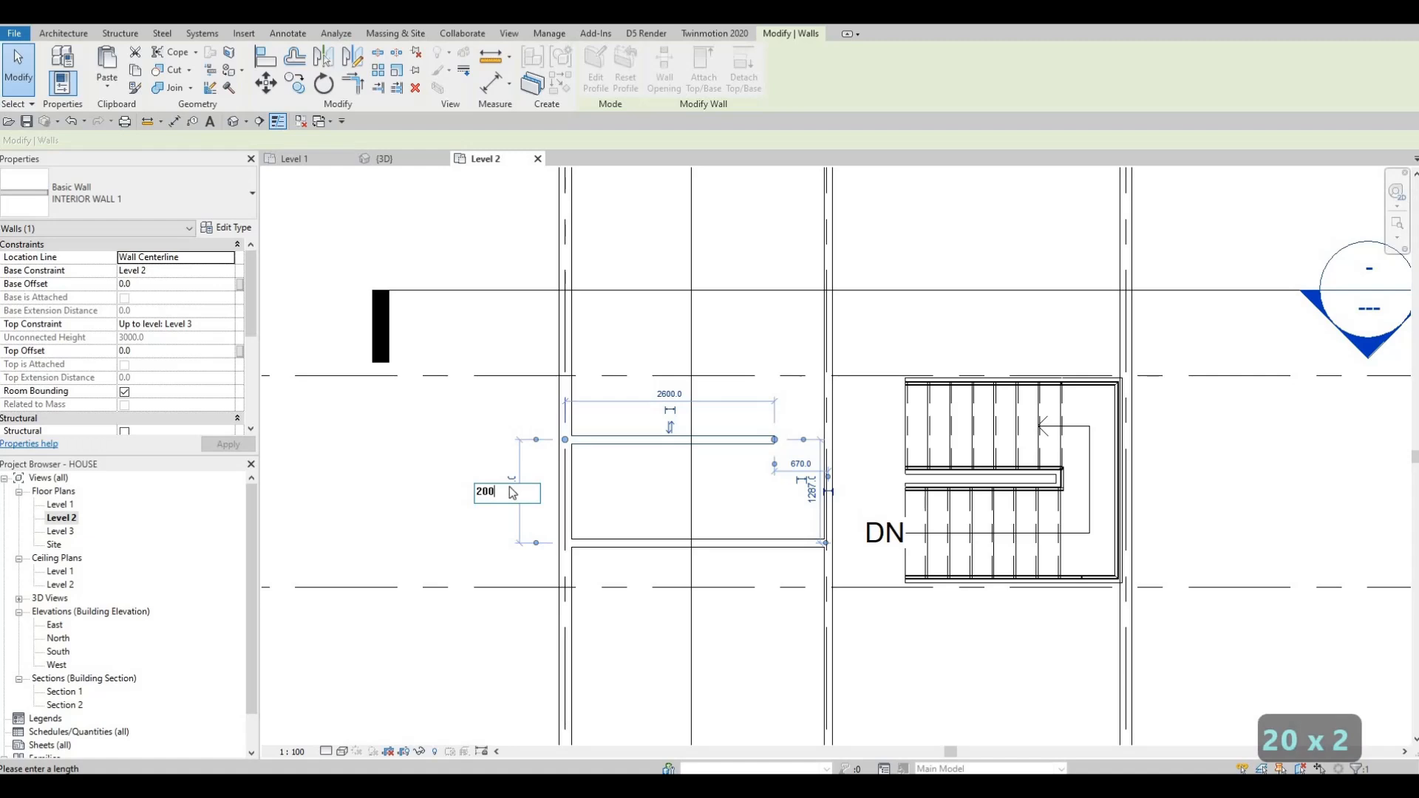
text(0)
key(Return)
key(Escape)
key(Escape)
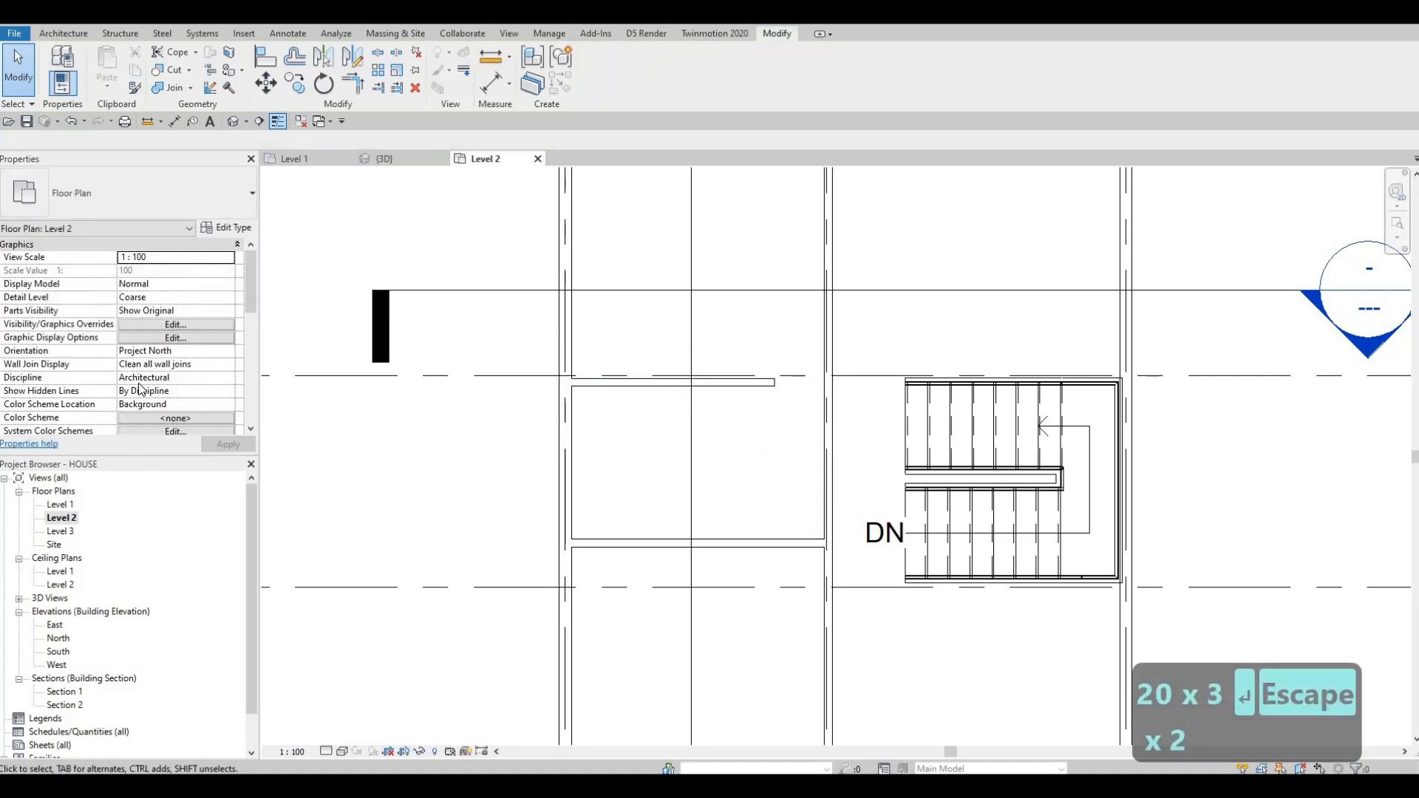
Step: Extend the east end of the cross wall near grid B to meet the long interior wall
scroll(774, 396, down, 5)
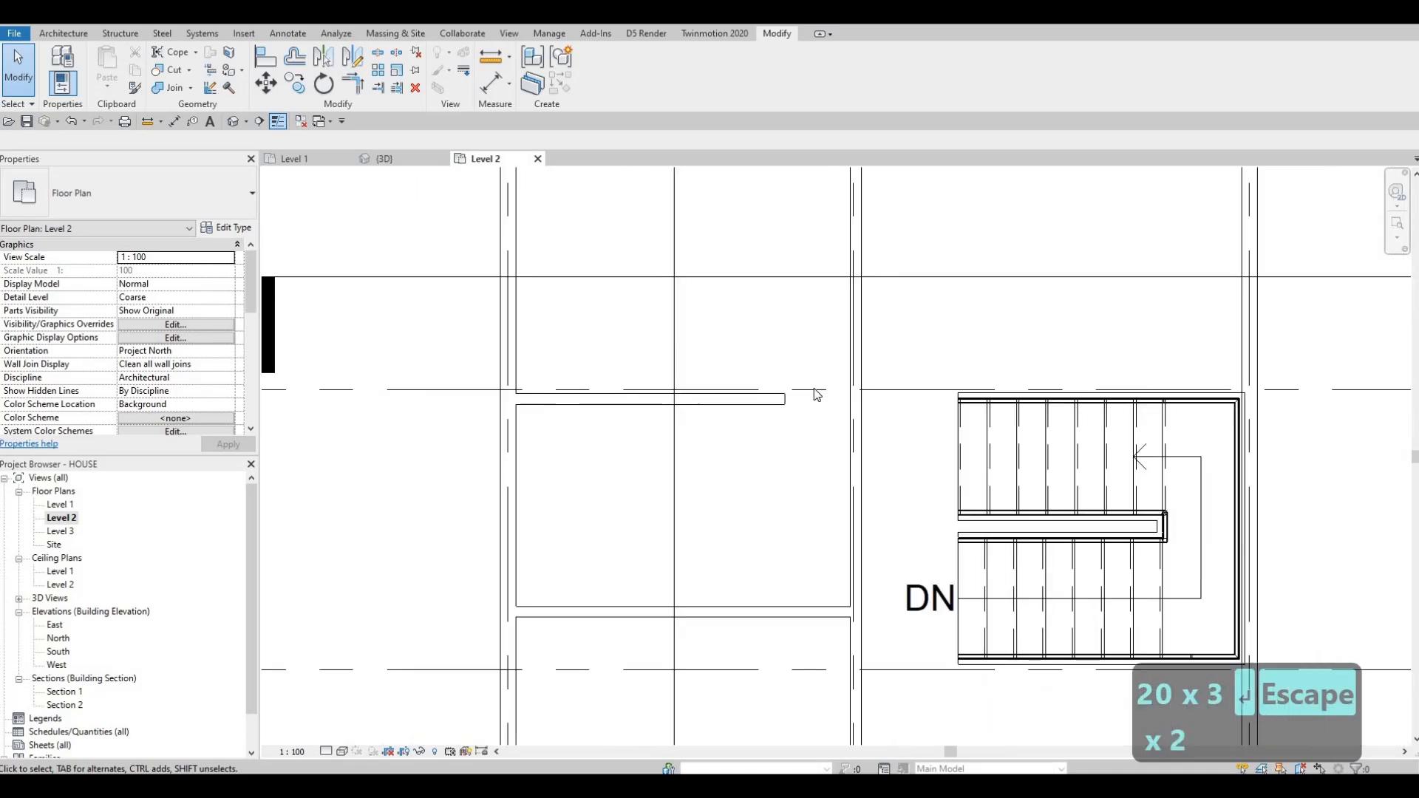
scroll(793, 394, up, 5)
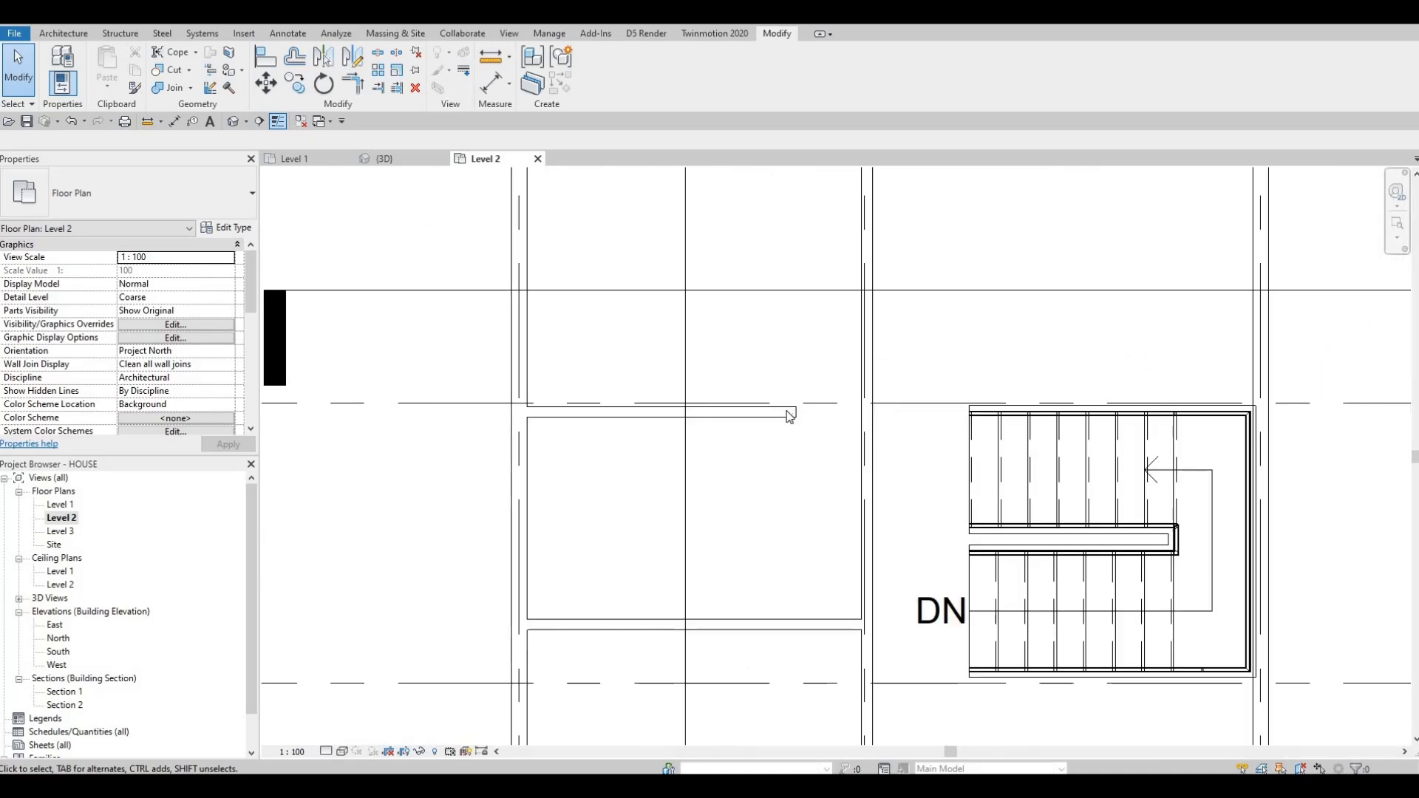
click(795, 413)
drag(794, 414, 859, 411)
key(Escape)
middle_drag(697, 380, 700, 402)
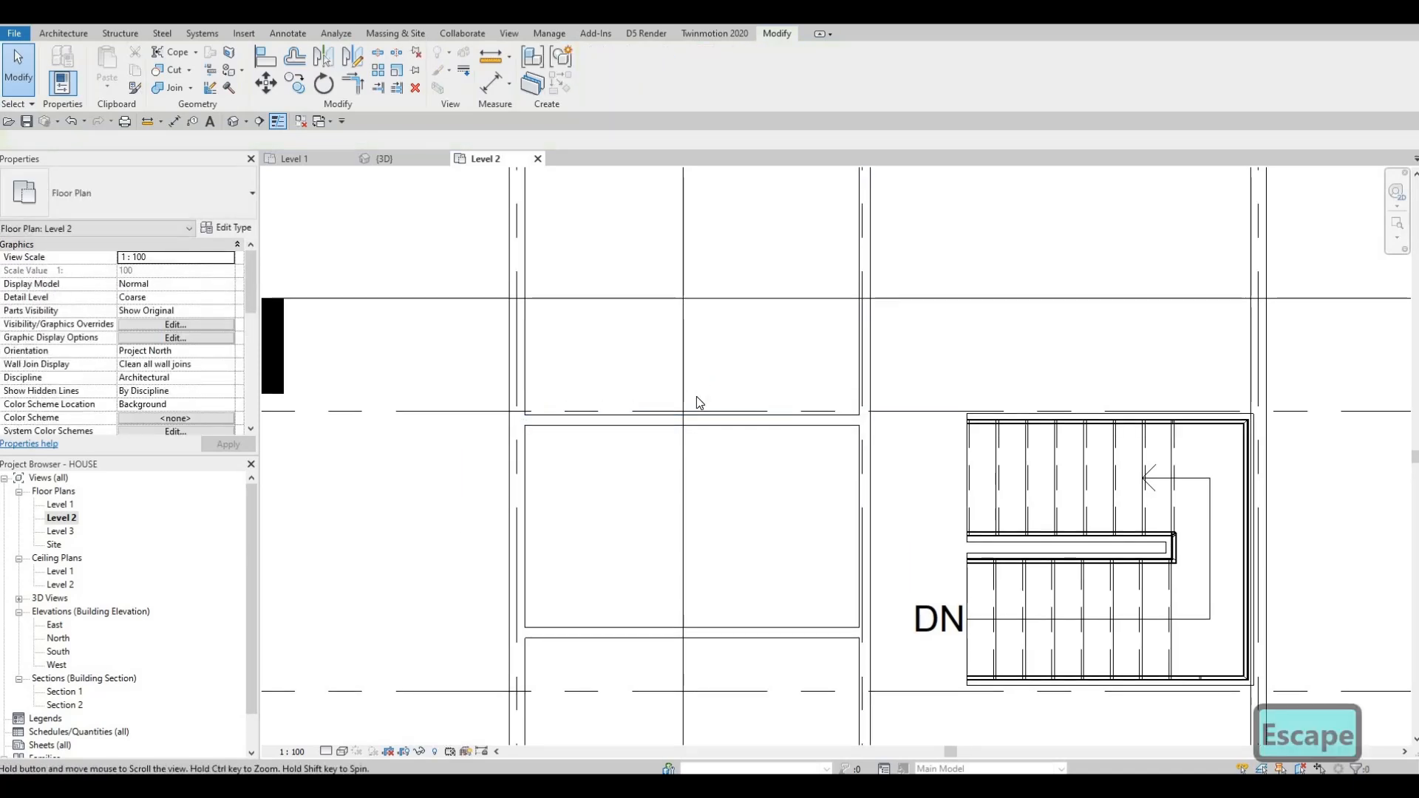
Step: Copy the cross wall near grid B 2000 mm to the north
scroll(699, 402, down, 4)
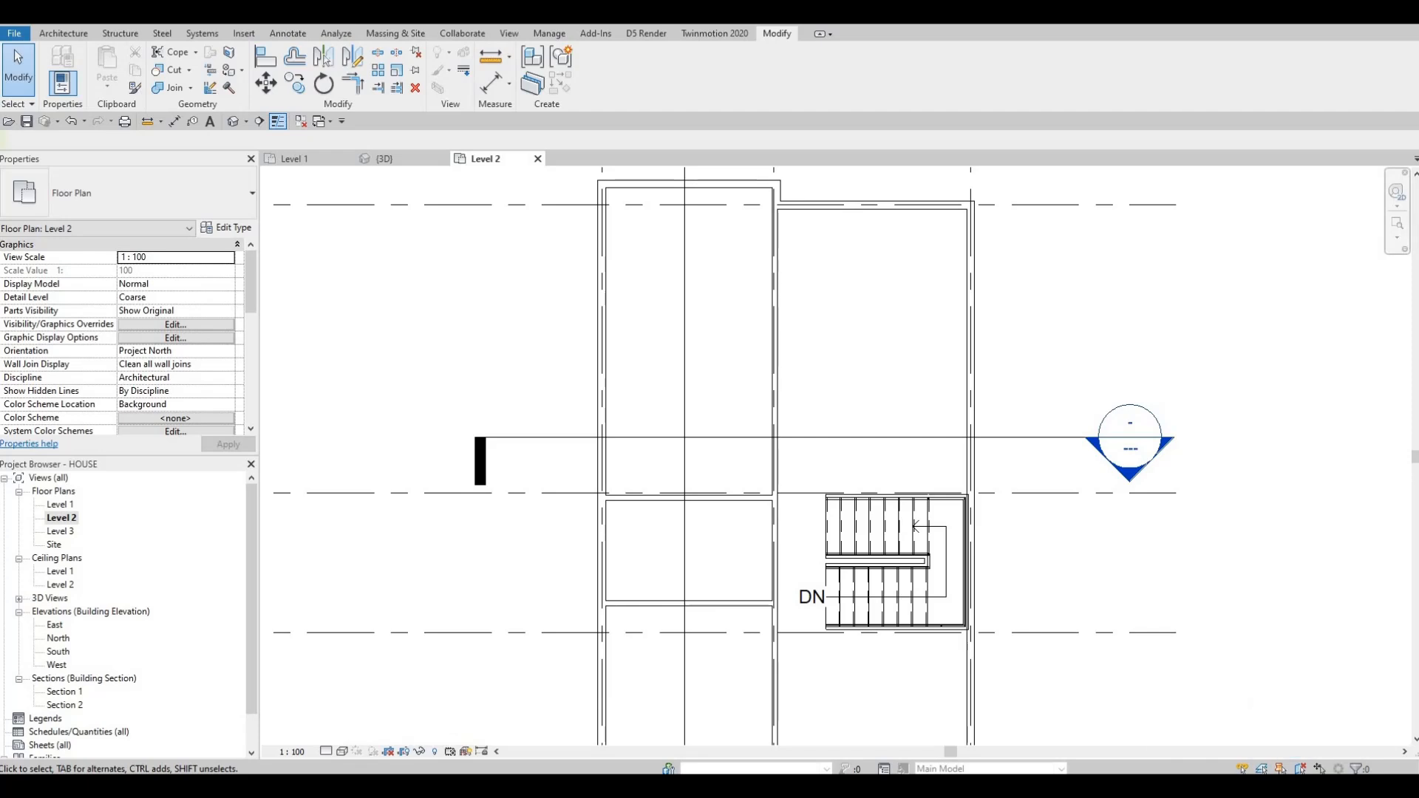
key(Escape)
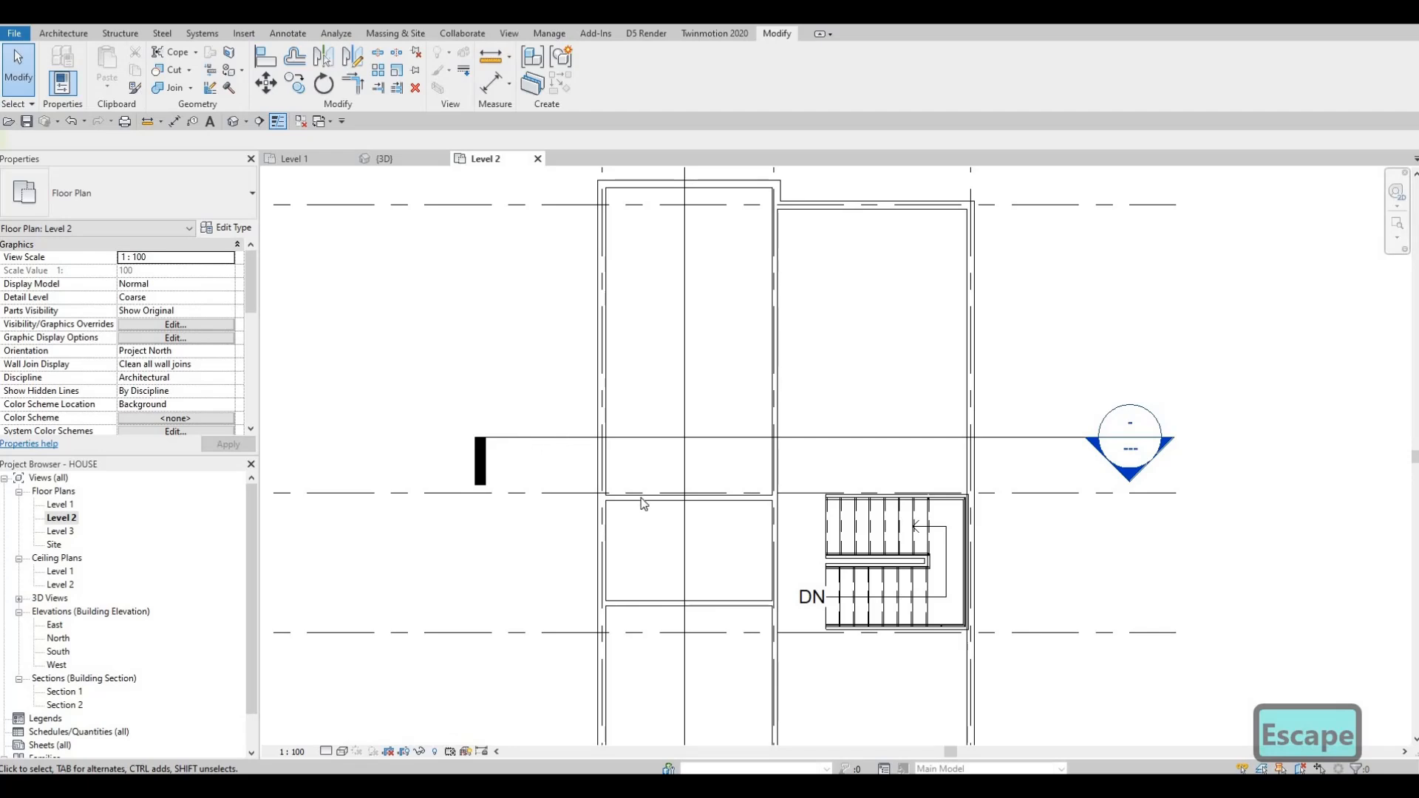
click(689, 488)
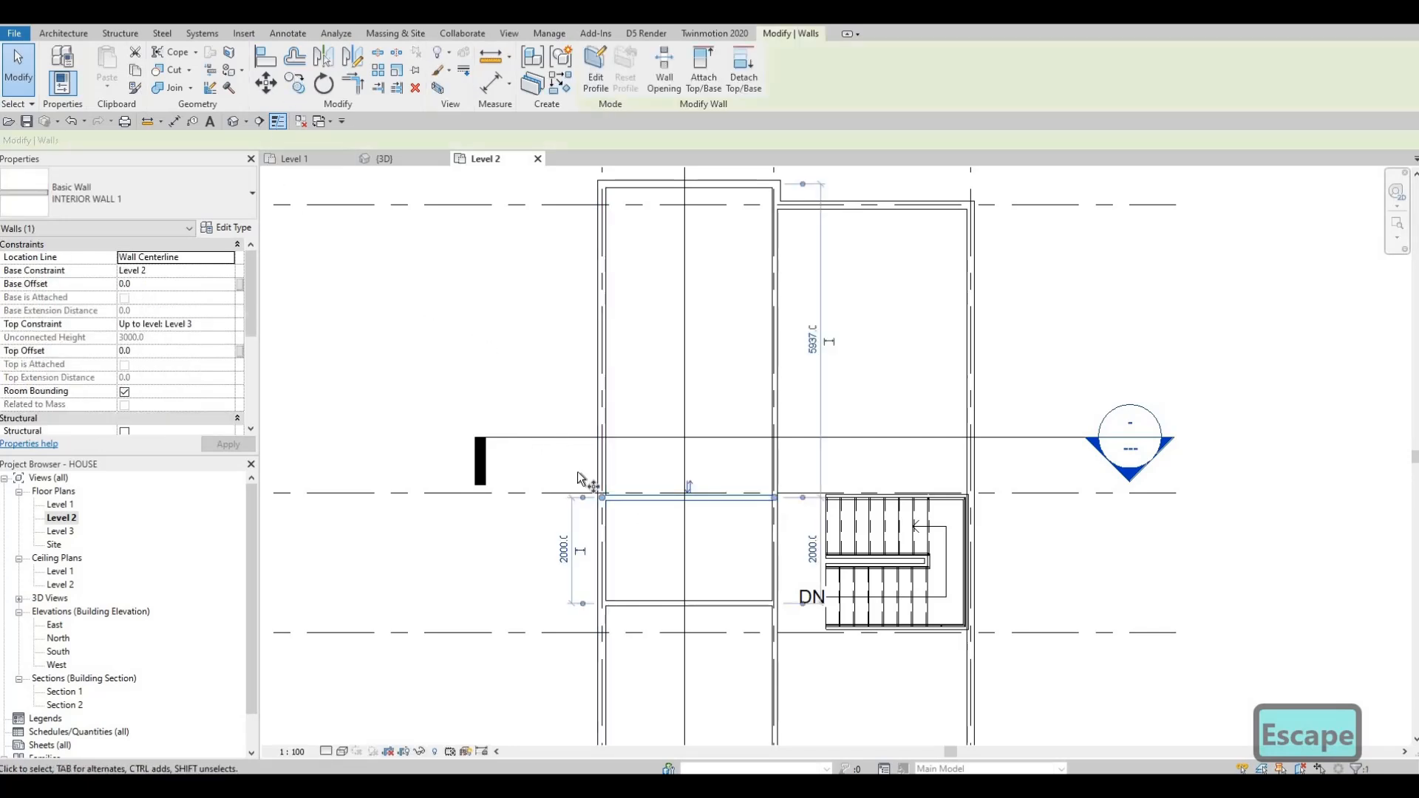
key(c)
key(c)
click(609, 500)
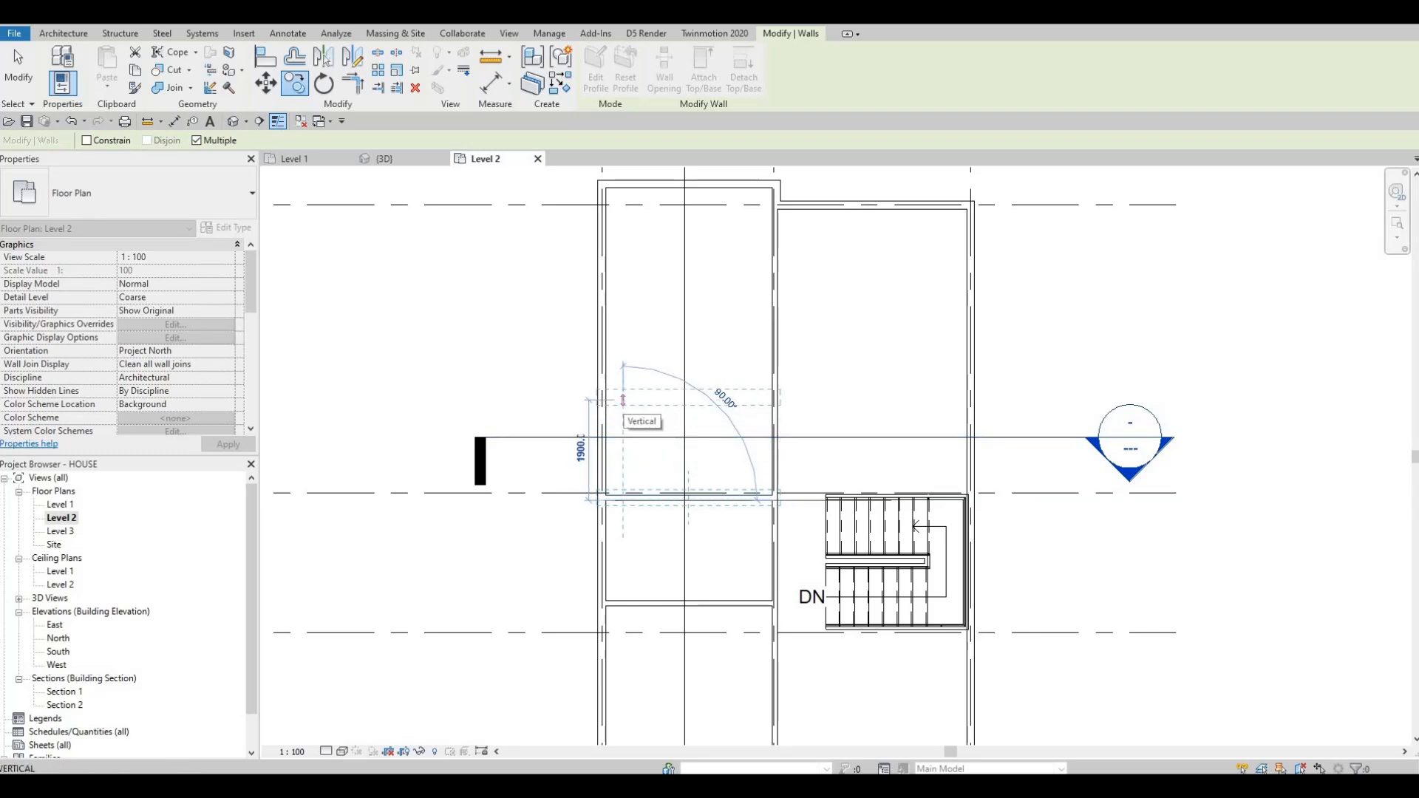
text(2000)
key(Return)
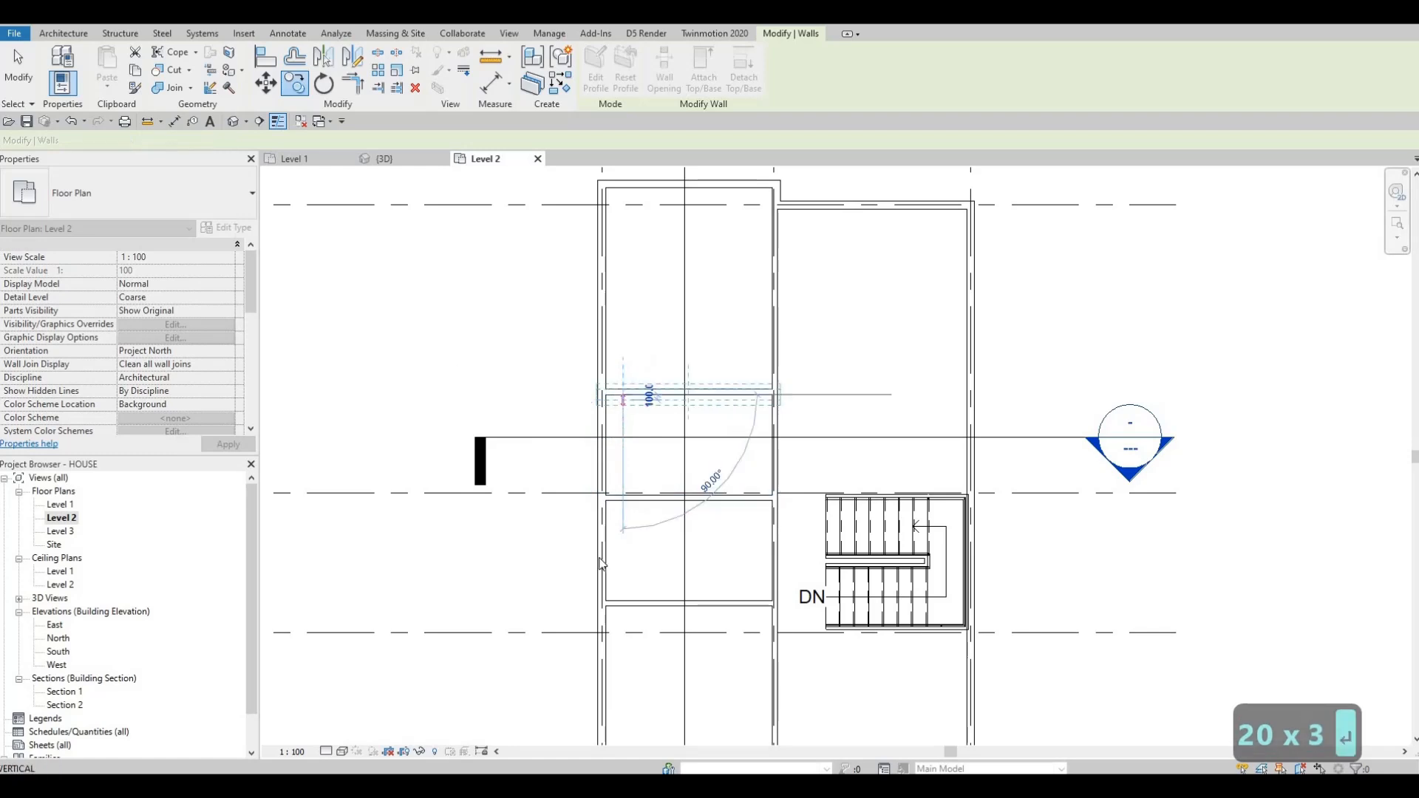
key(Escape)
key(Escape)
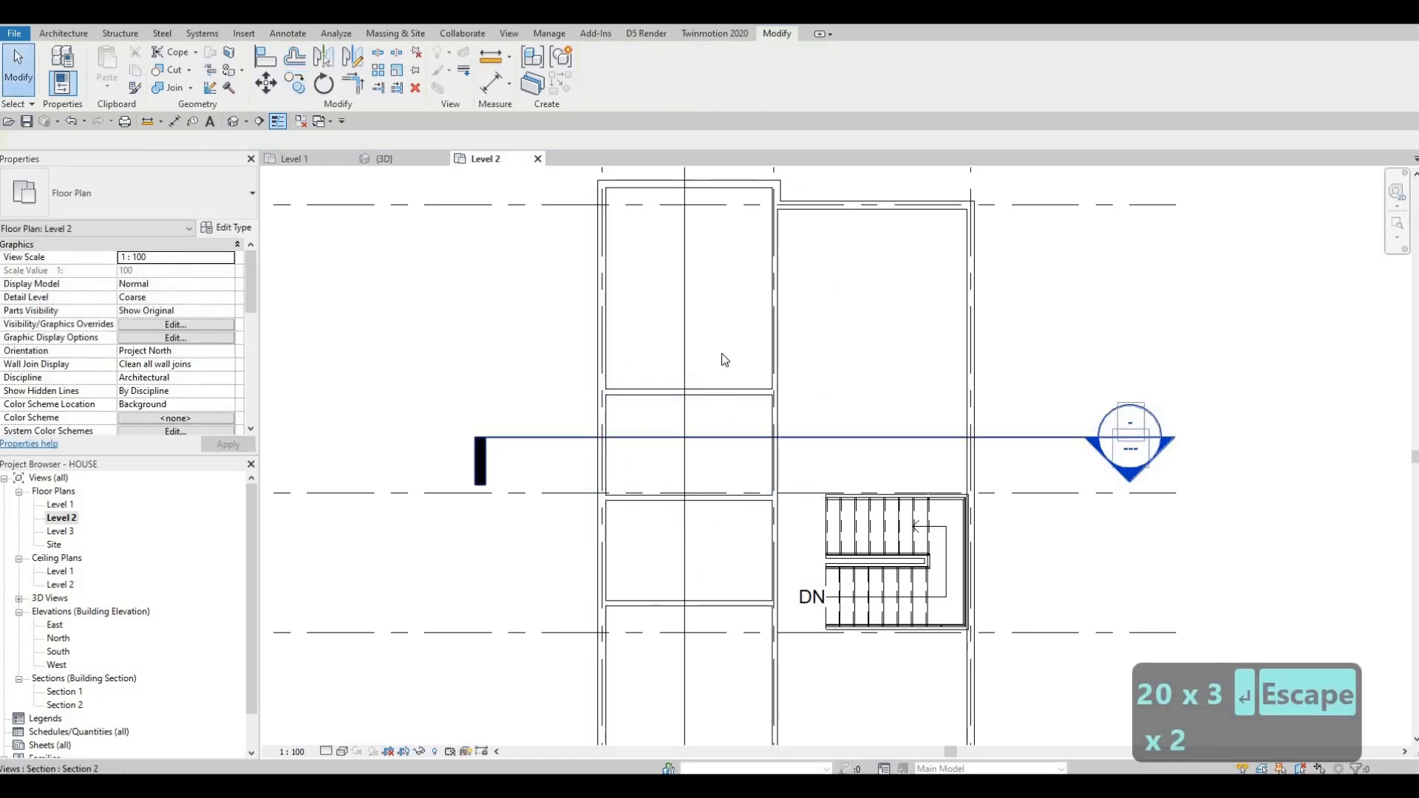
scroll(682, 377, down, 2)
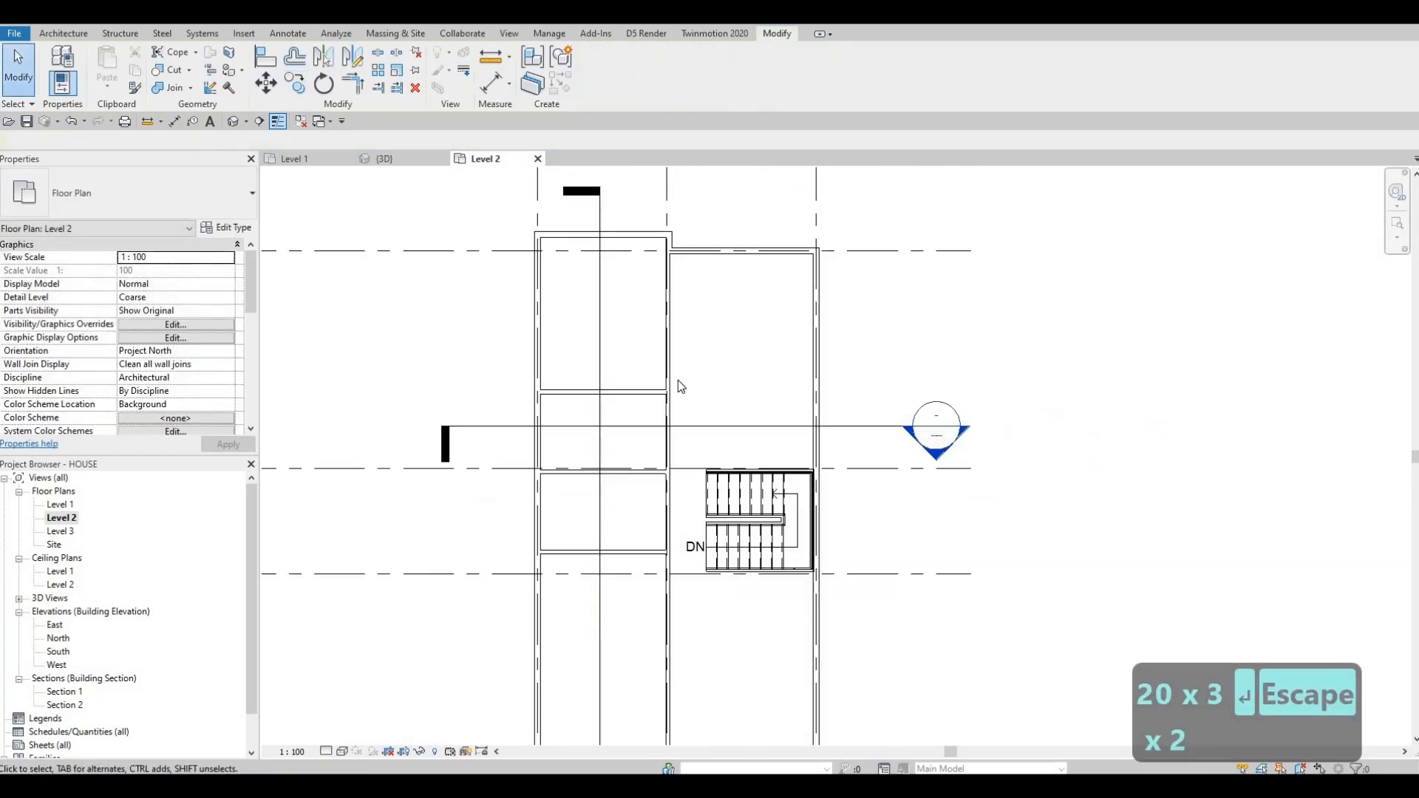
scroll(716, 456, up, 3)
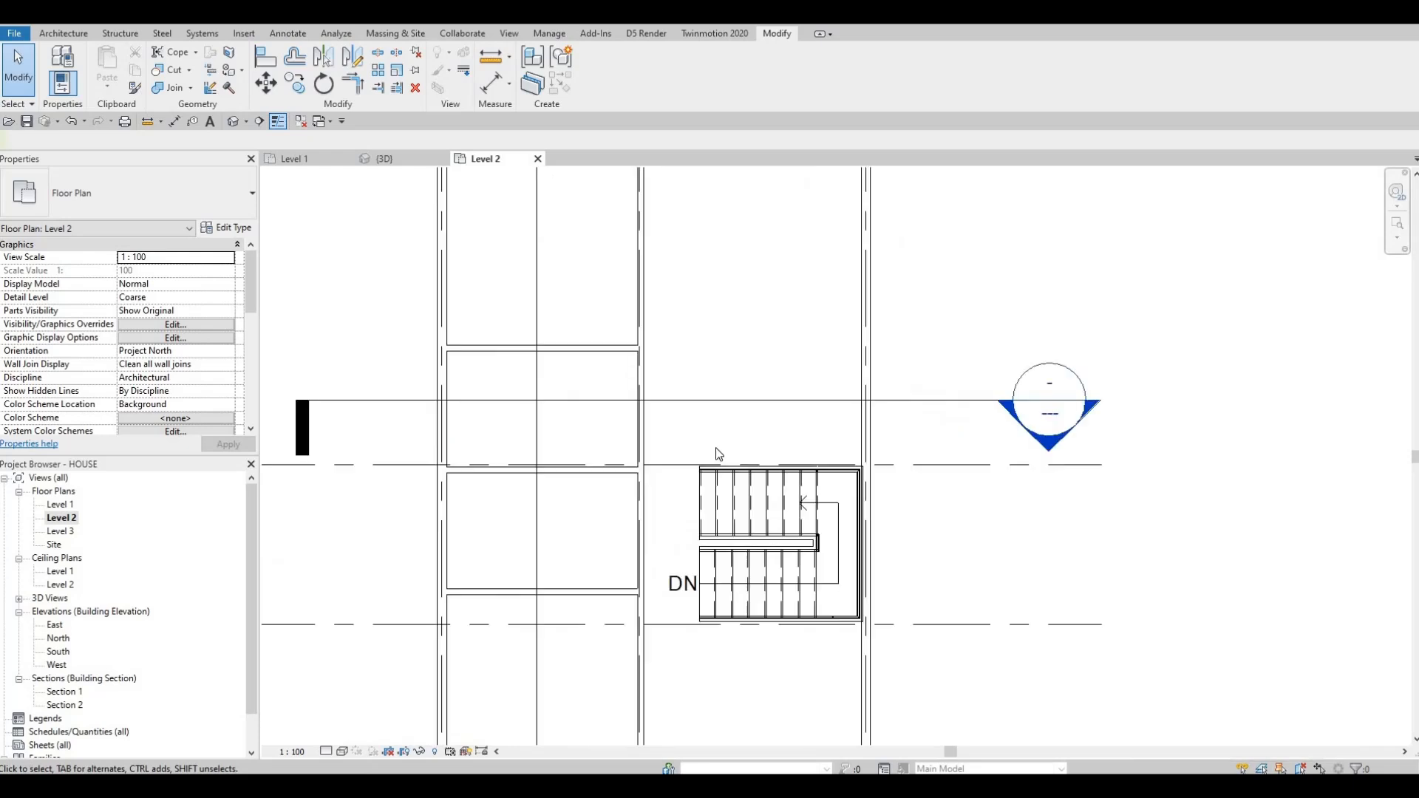
Step: Draw a horizontal interior wall just north of the staircase, from the east exterior wall to slightly beyond the stair's west end
scroll(634, 477, up, 4)
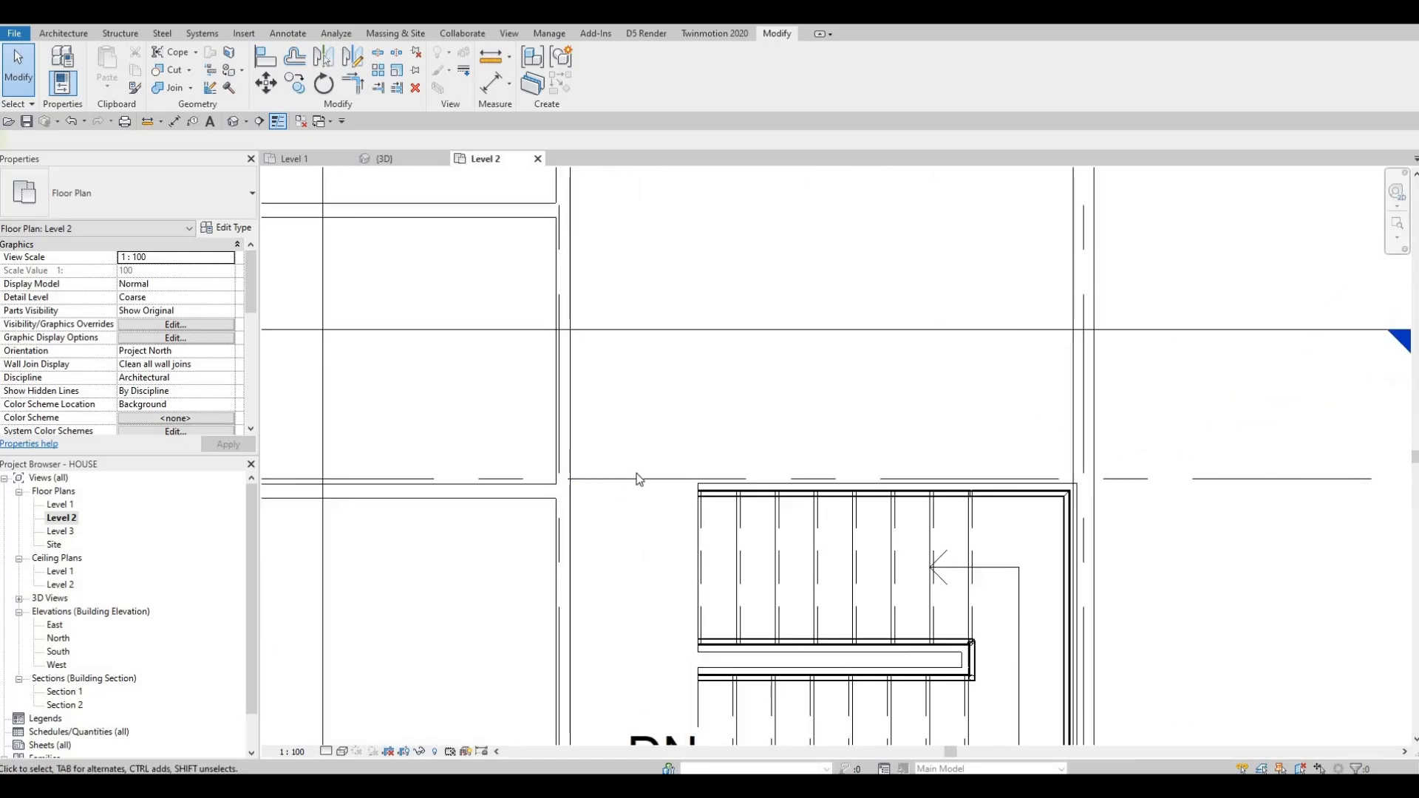
middle_drag(569, 479, 589, 458)
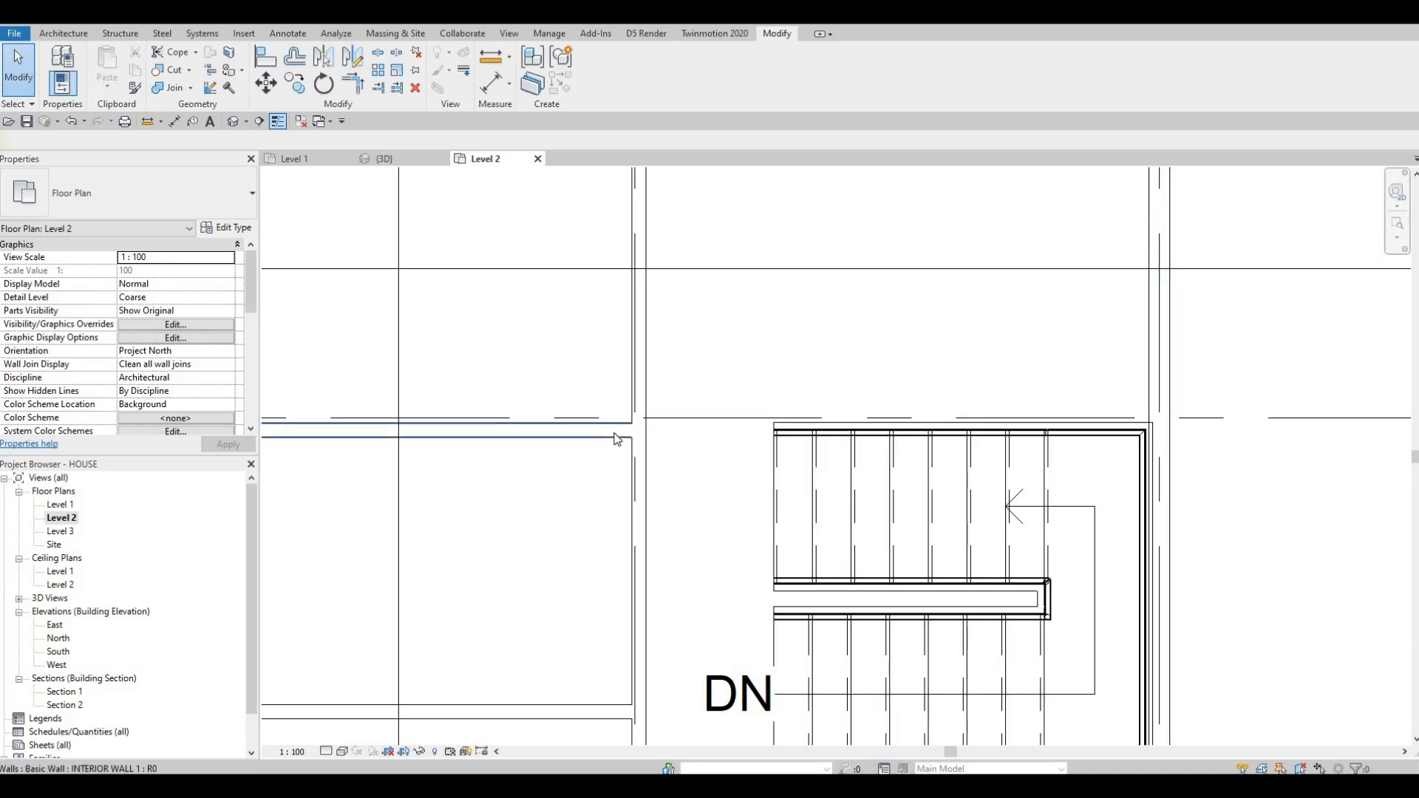
click(613, 432)
key(c)
key(s)
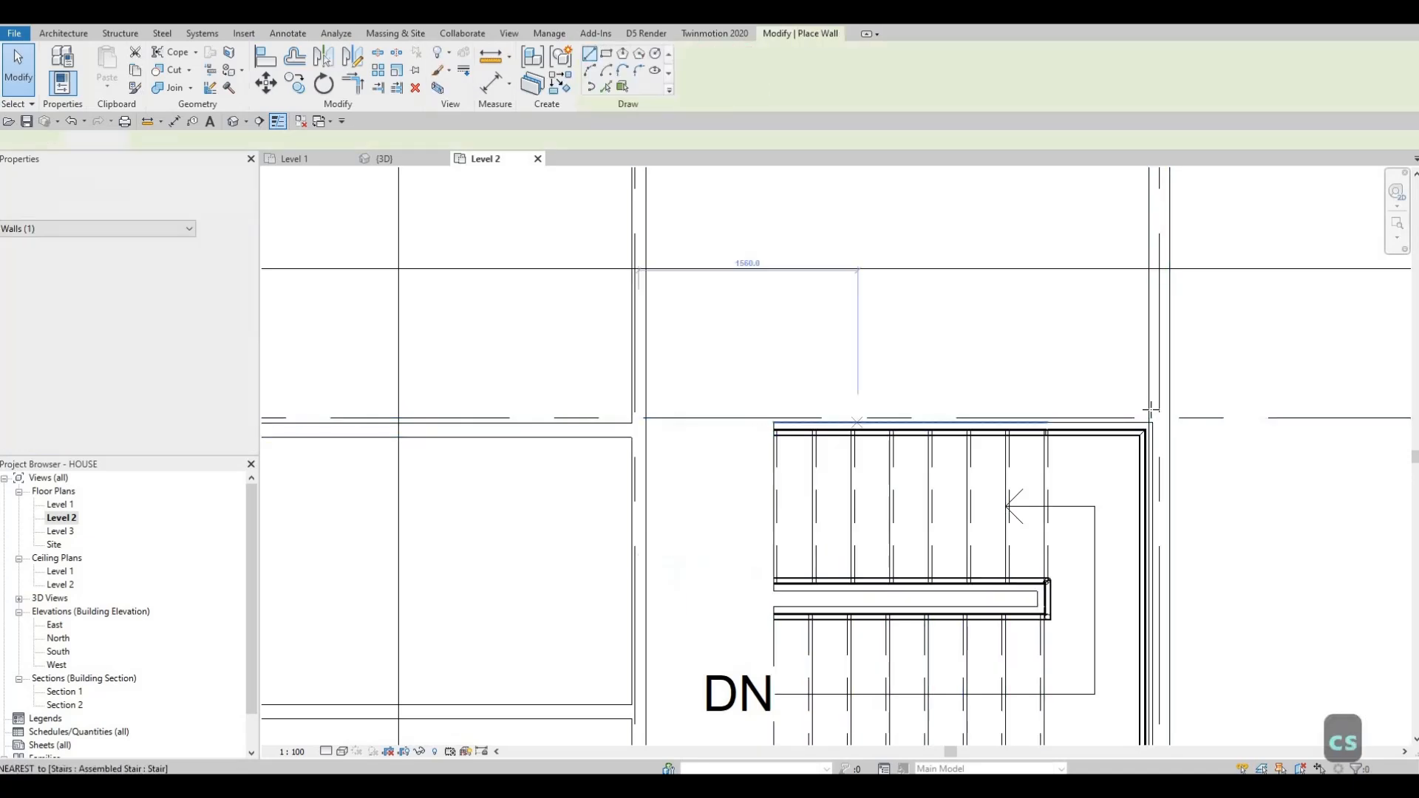
click(1148, 408)
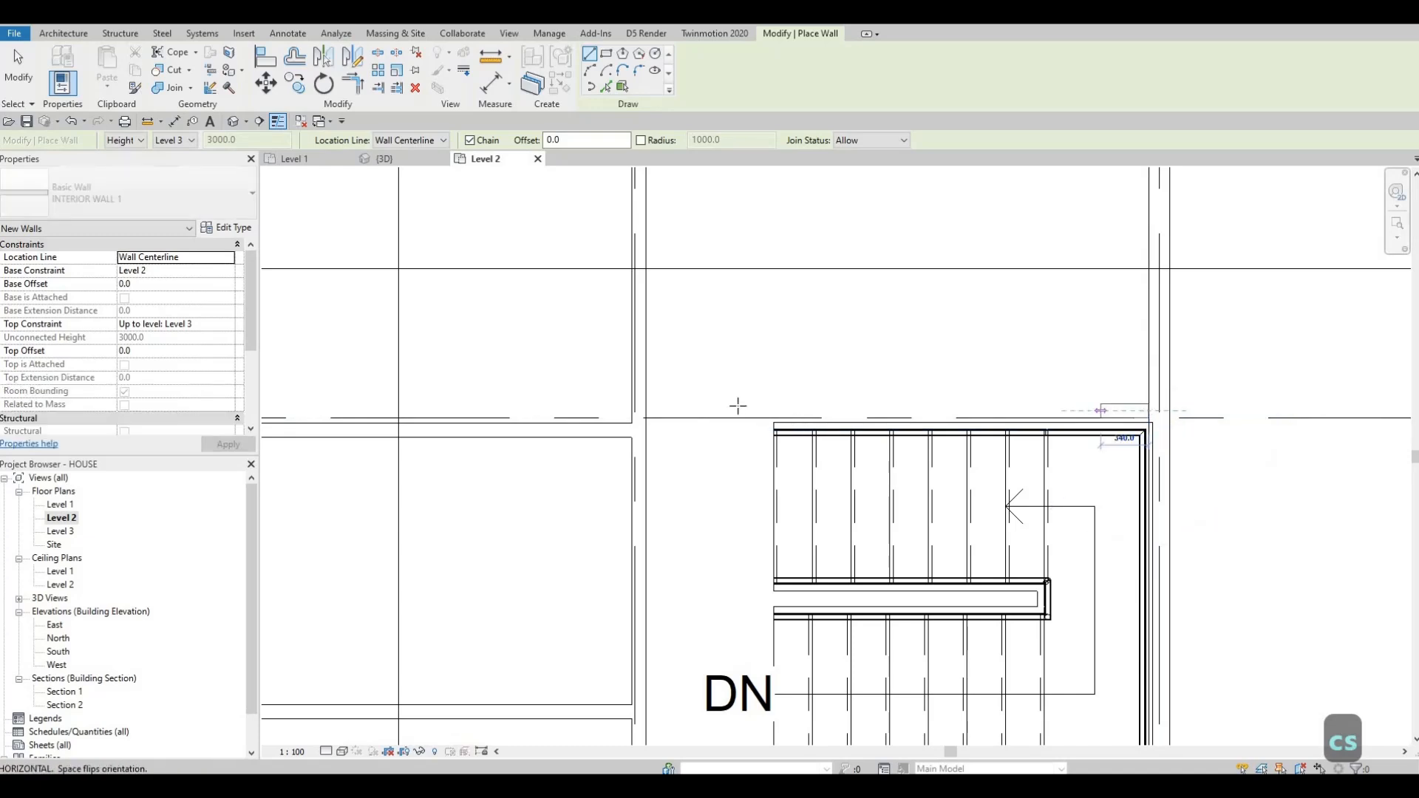
click(708, 405)
key(Escape)
key(Escape)
key(Escape)
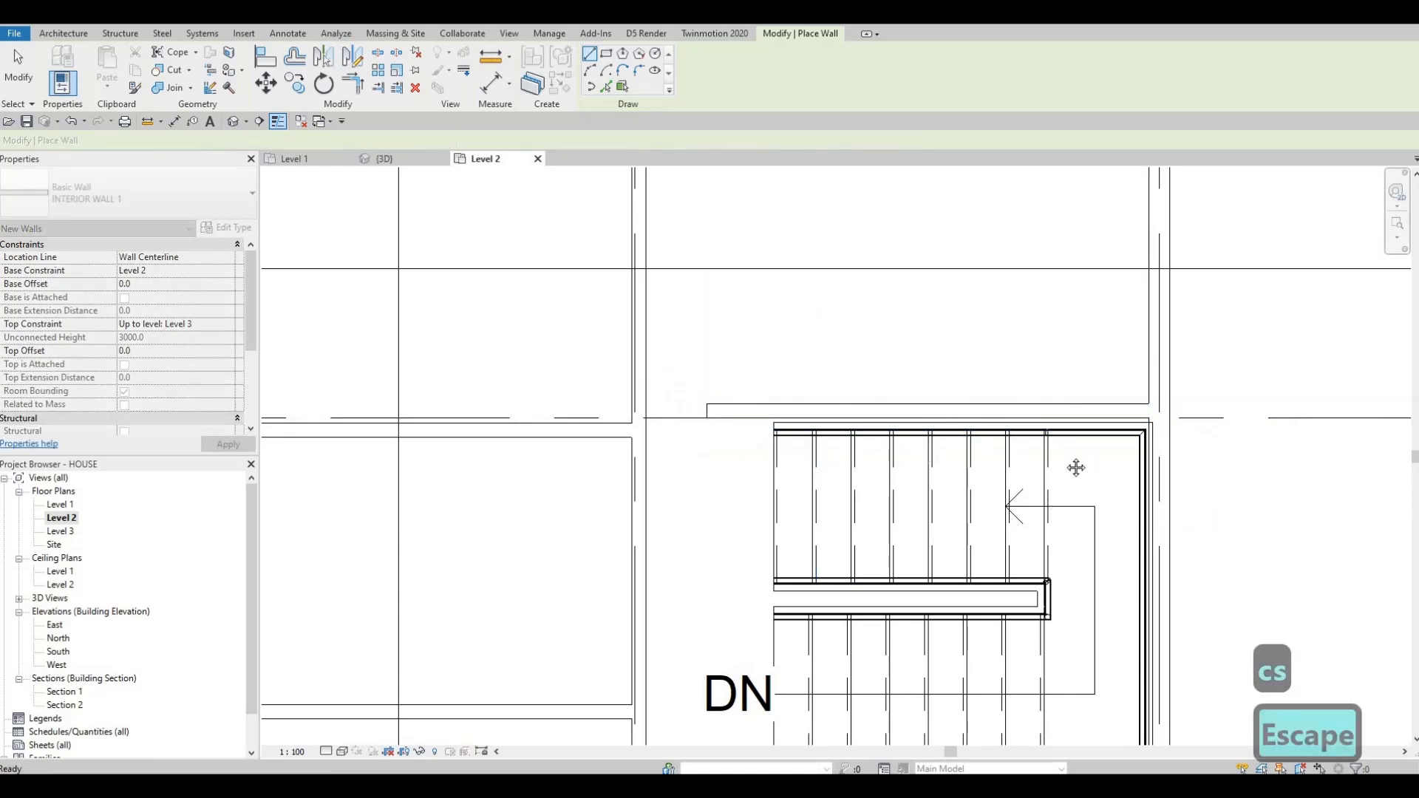
Step: Align the south face of the new interior wall with the north edge of the staircase
scroll(973, 405, up, 3)
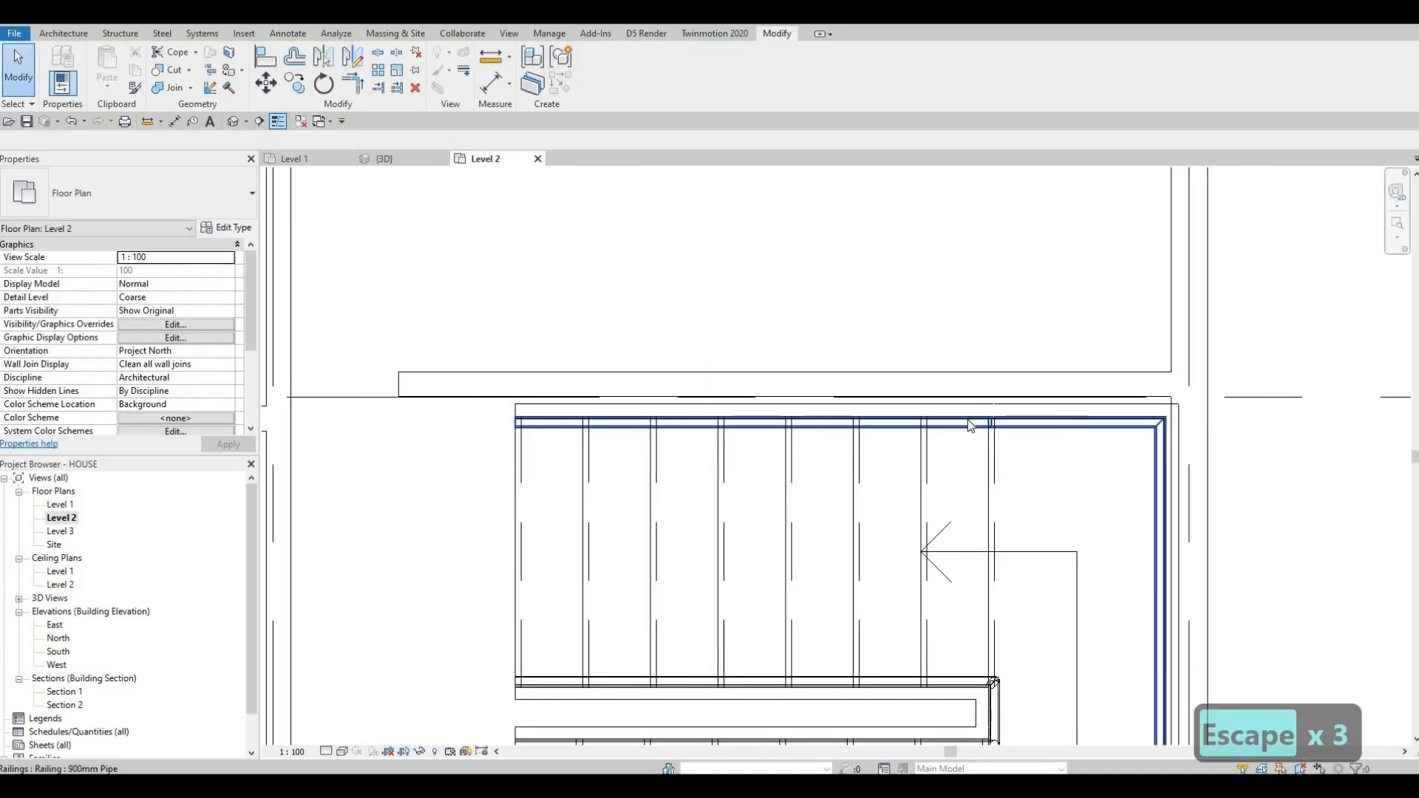
key(a)
key(l)
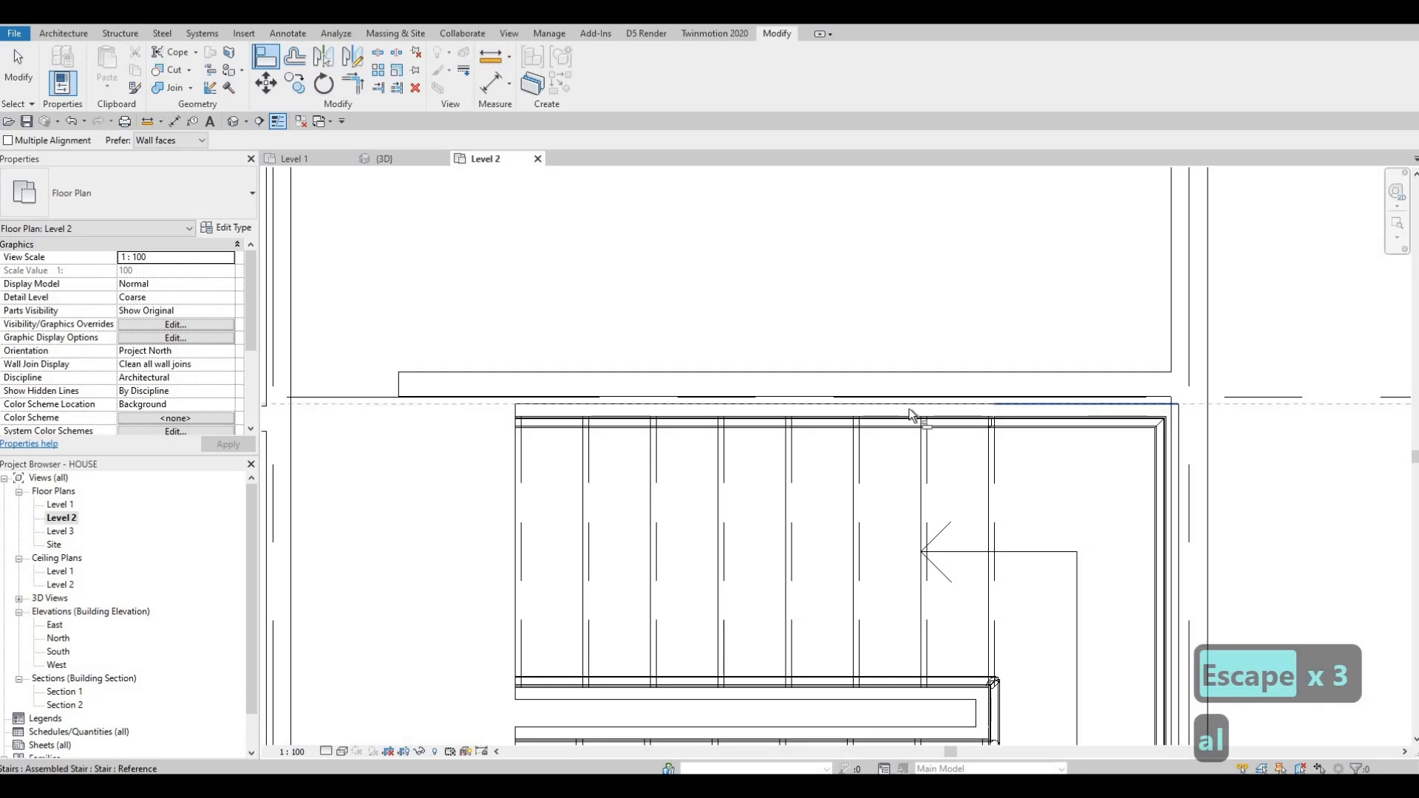
click(968, 397)
middle_drag(684, 350, 1093, 346)
scroll(1093, 346, down, 1)
key(Escape)
key(Escape)
middle_drag(725, 391, 771, 396)
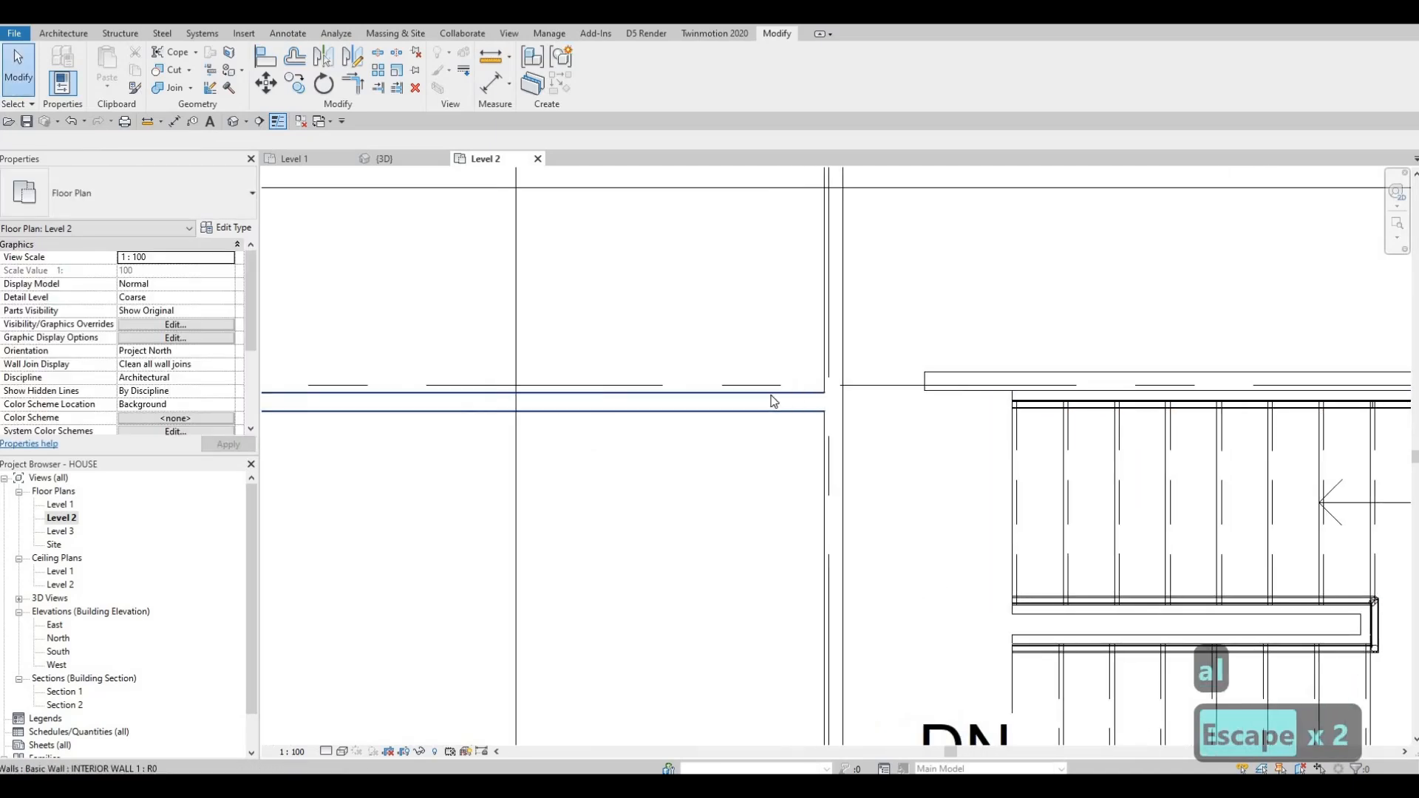
Step: Align the north face of the west wing's cross wall near grid B with the north face of the staircase wall
scroll(771, 401, down, 1)
click(769, 397)
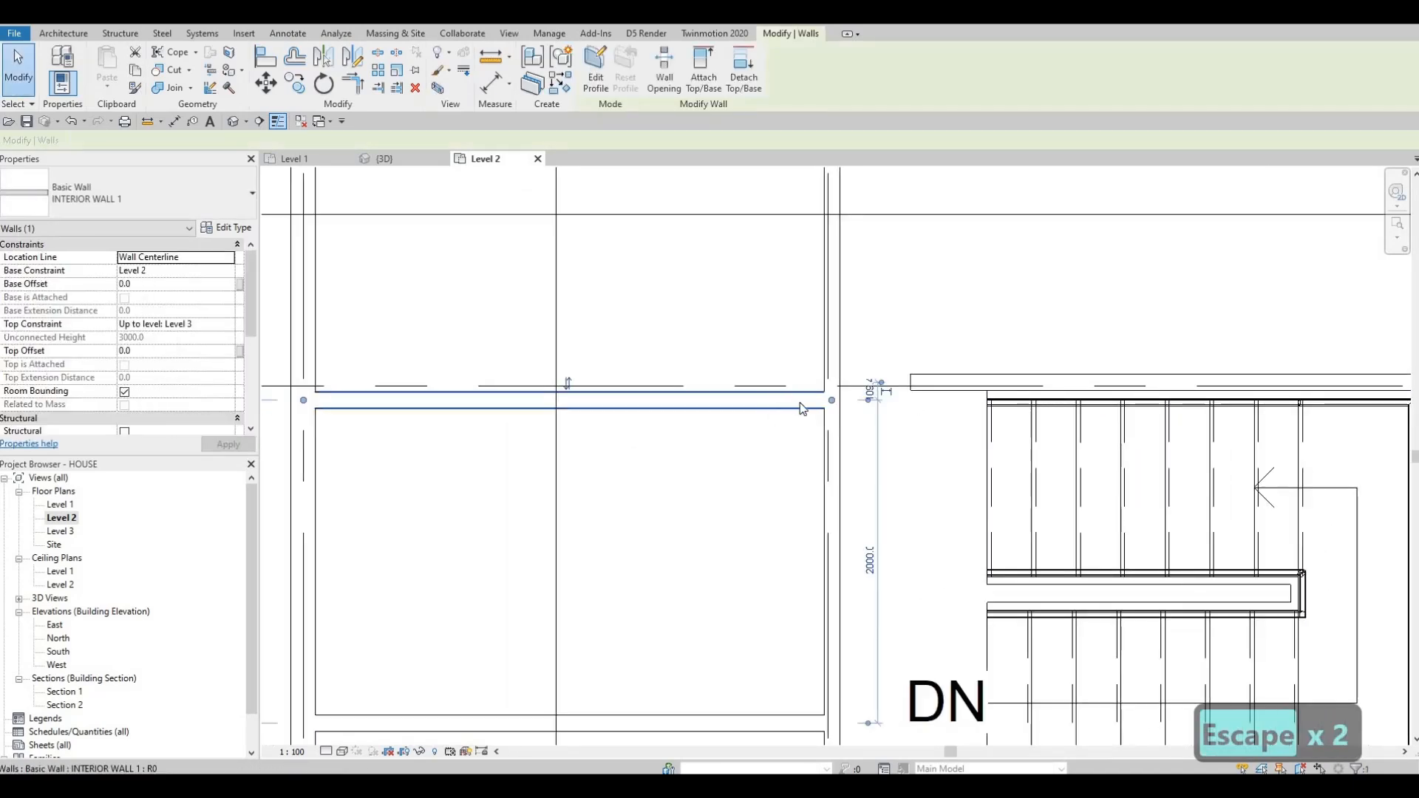
key(Escape)
key(a)
key(l)
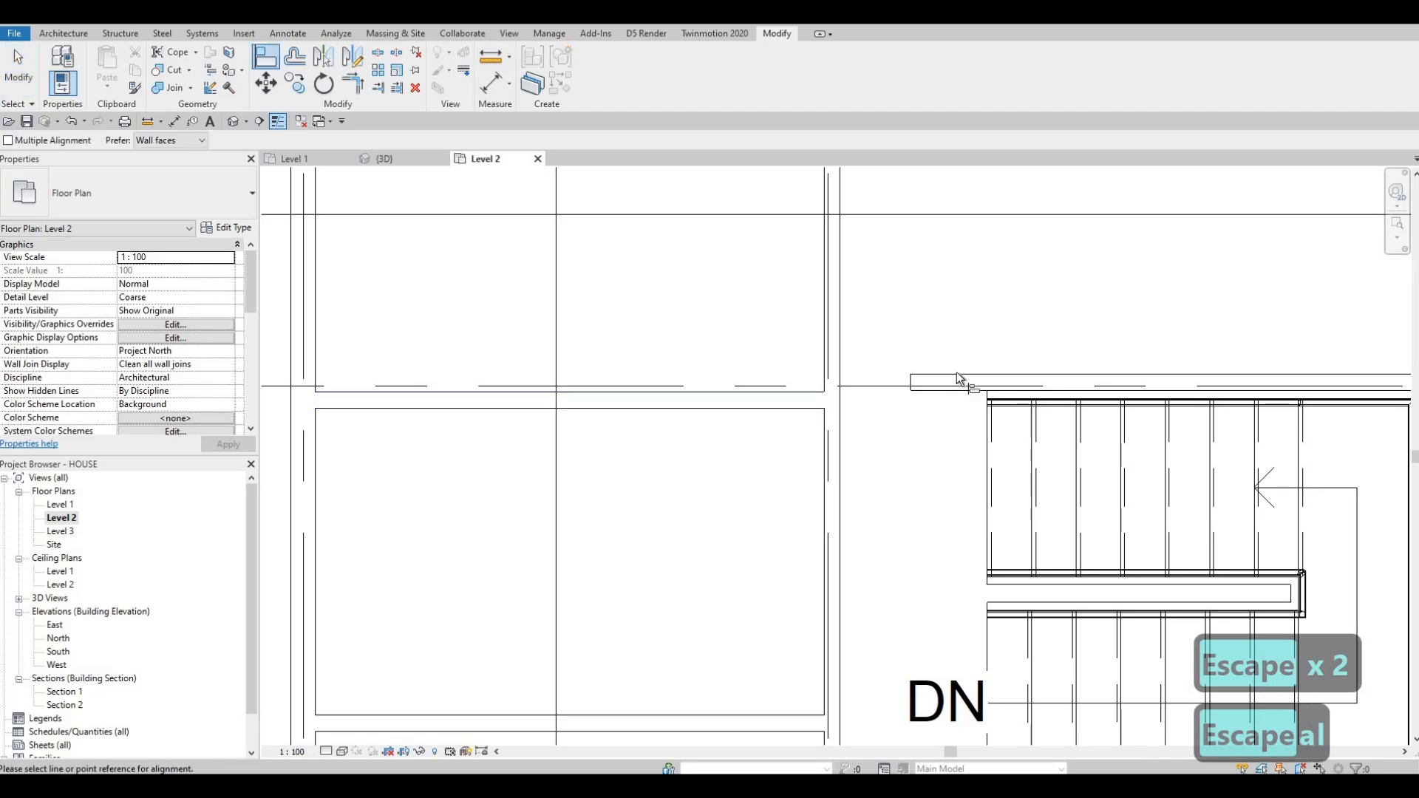
click(957, 374)
click(816, 391)
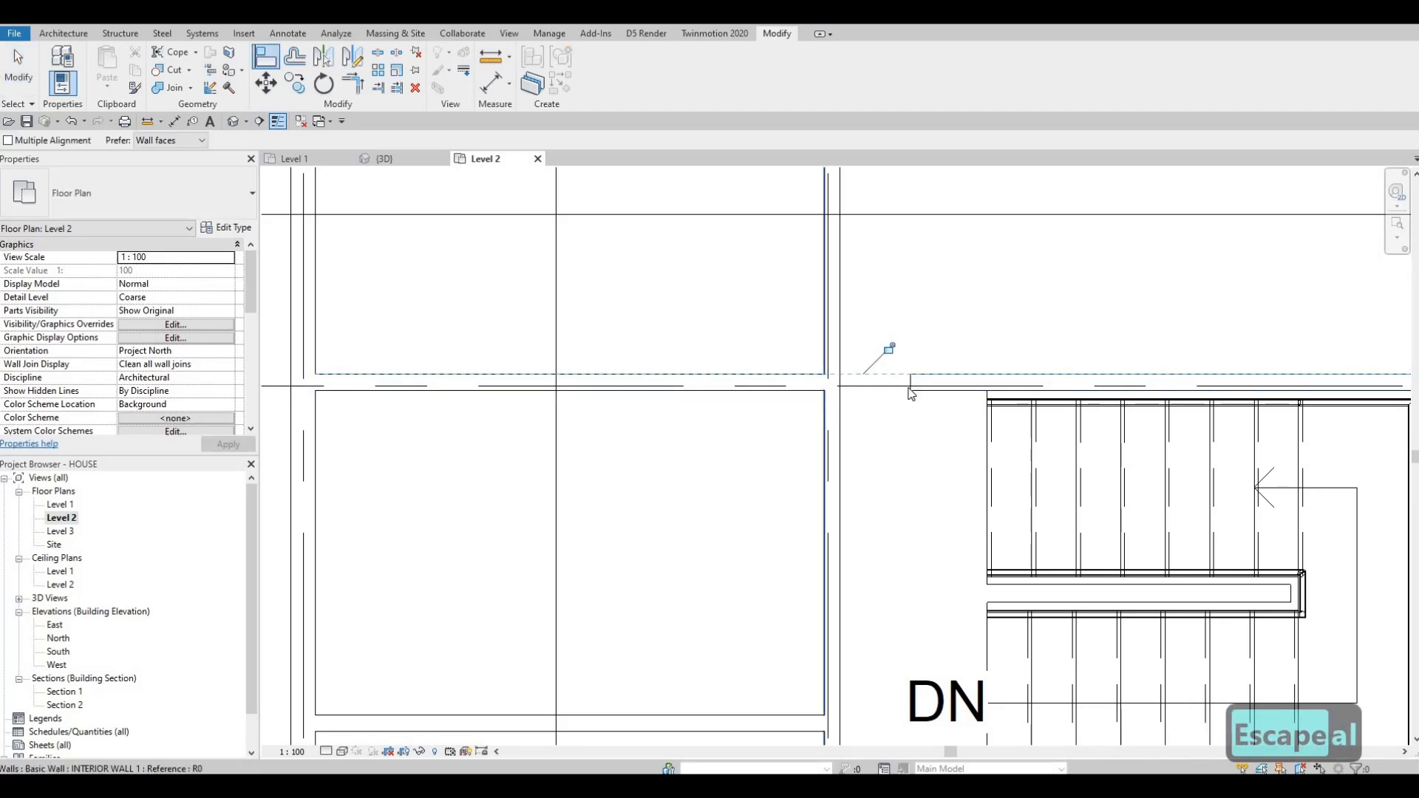
key(Escape)
key(Escape)
key(Escape)
Step: Extend the west end of the wall north of the staircase to meet the long interior wall
click(910, 384)
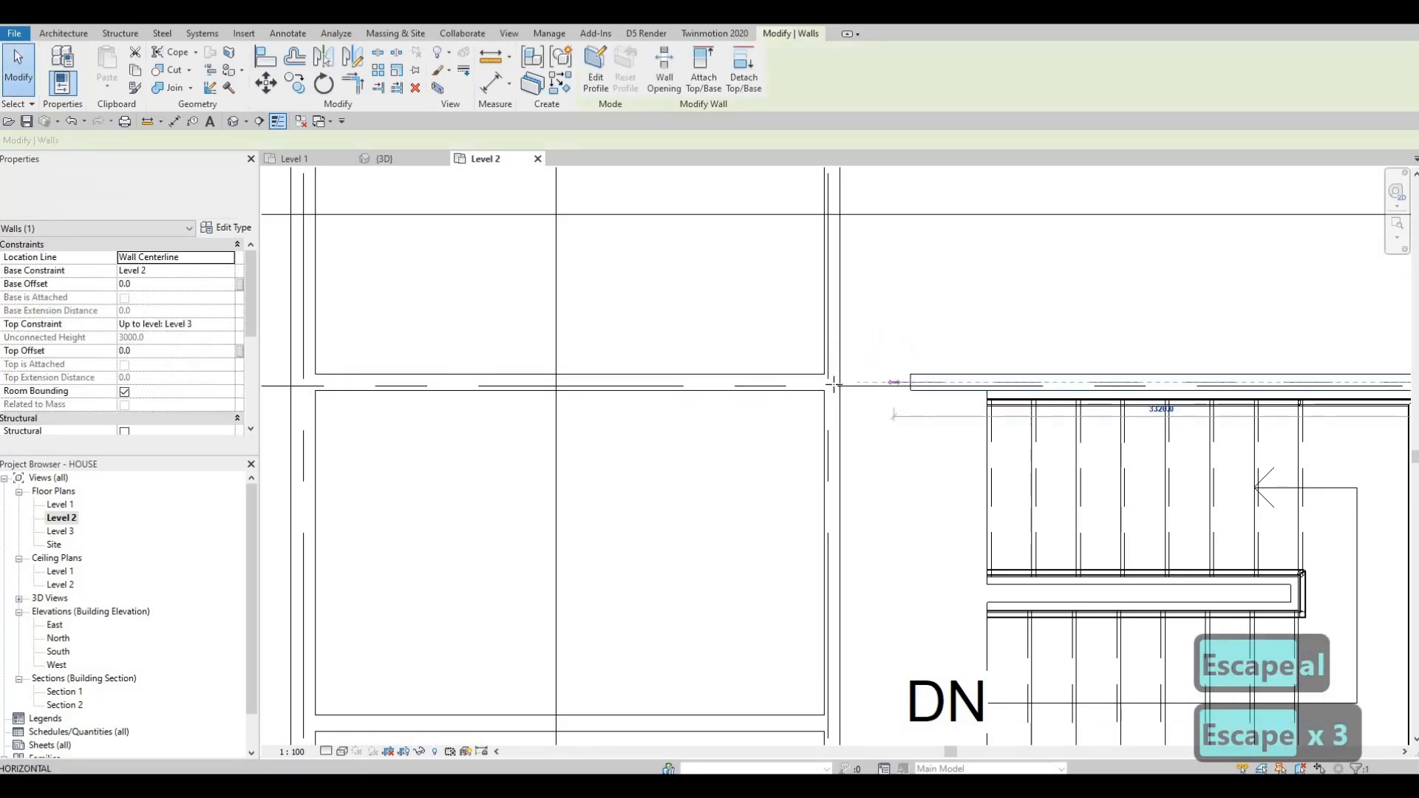
scroll(716, 355, down, 4)
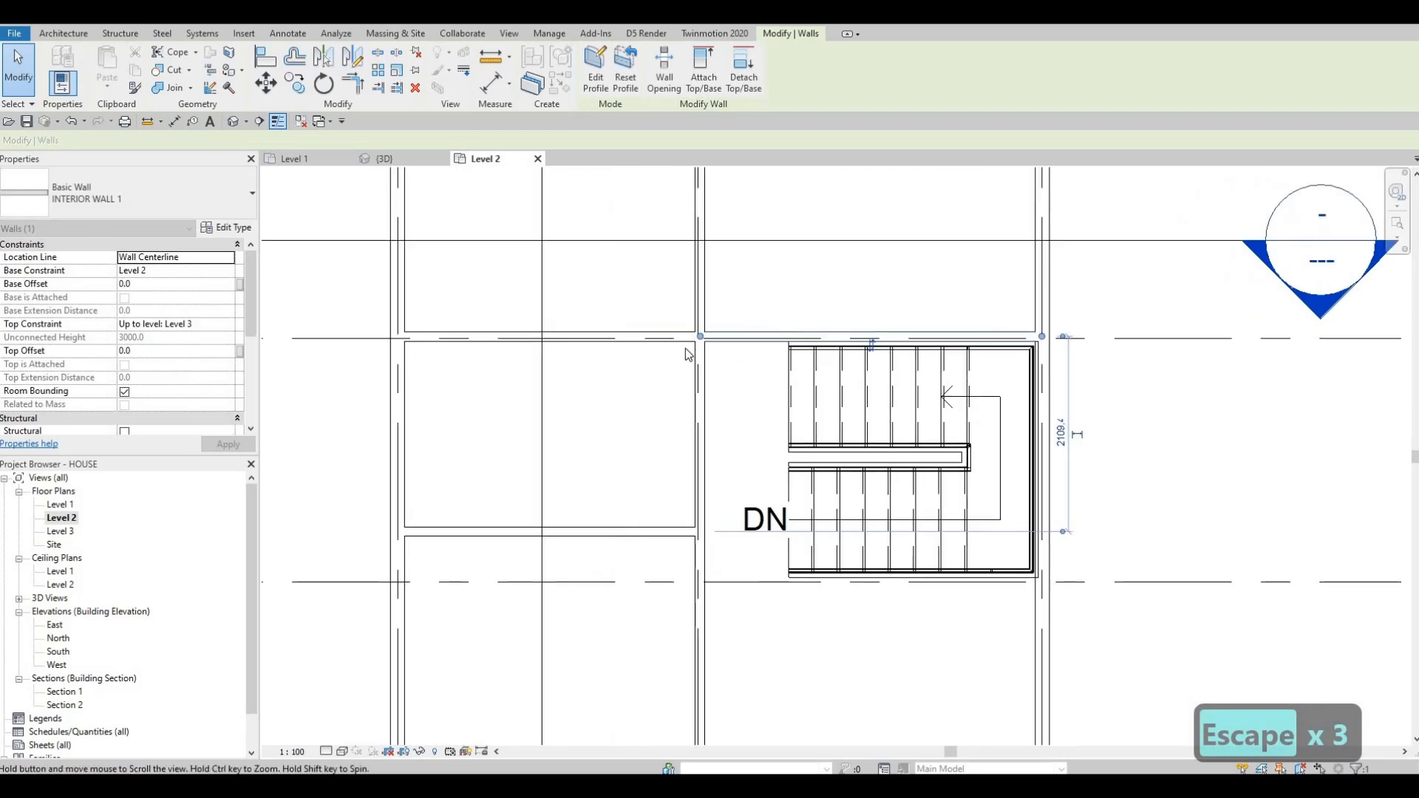
scroll(685, 348, down, 1)
middle_drag(685, 348, 804, 346)
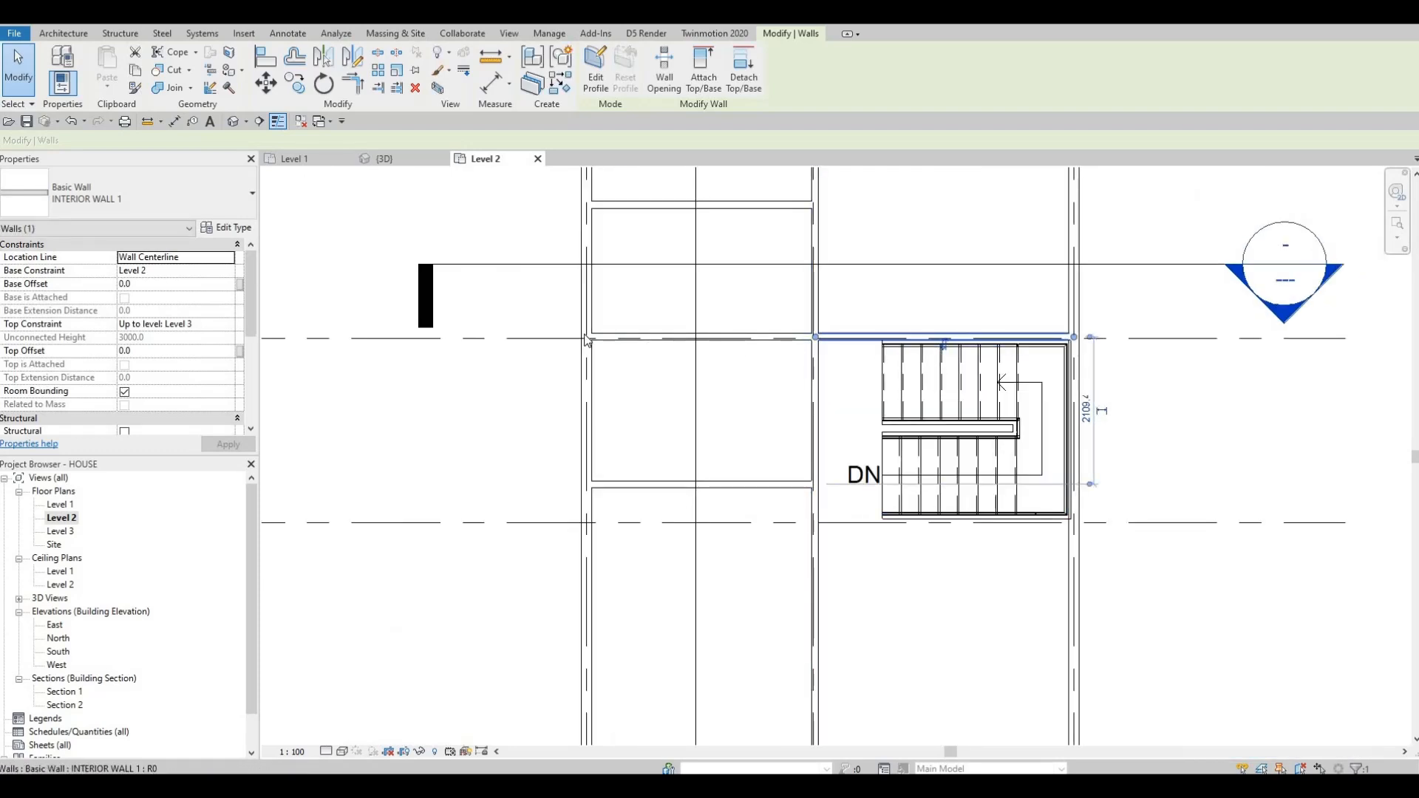
key(Escape)
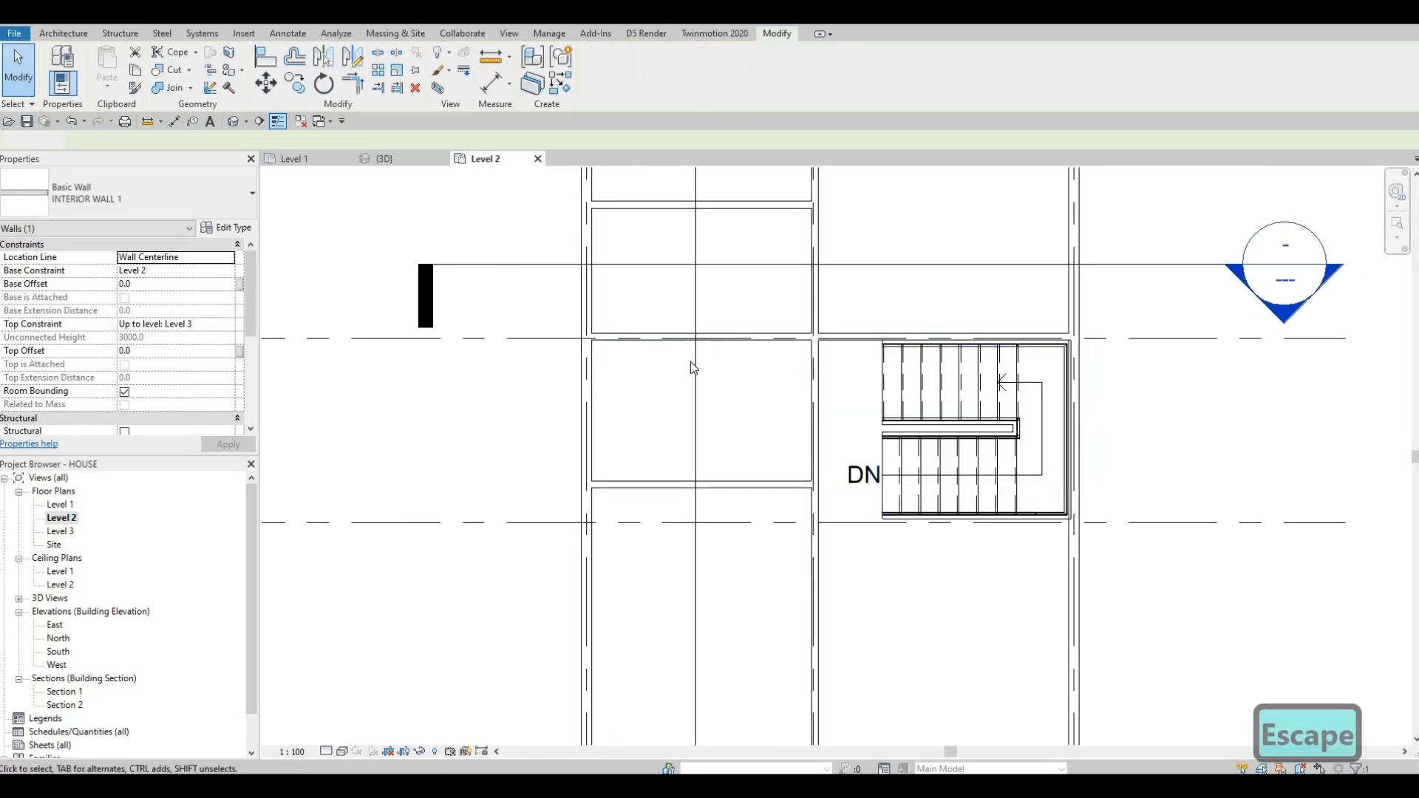
Step: Look over the Level 2 plan from grid A to grid D to examine the room layout
middle_drag(693, 368, 747, 450)
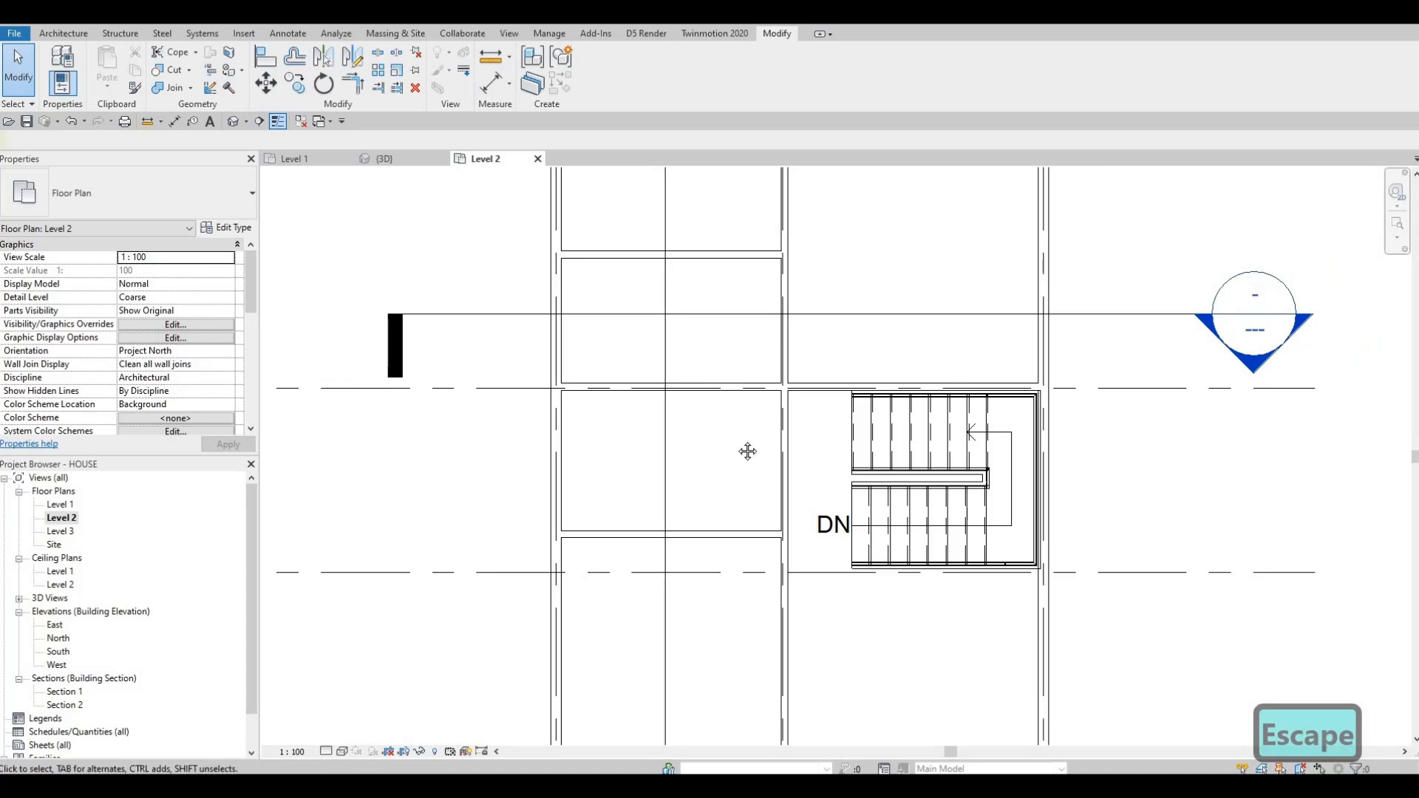
scroll(747, 451, down, 2)
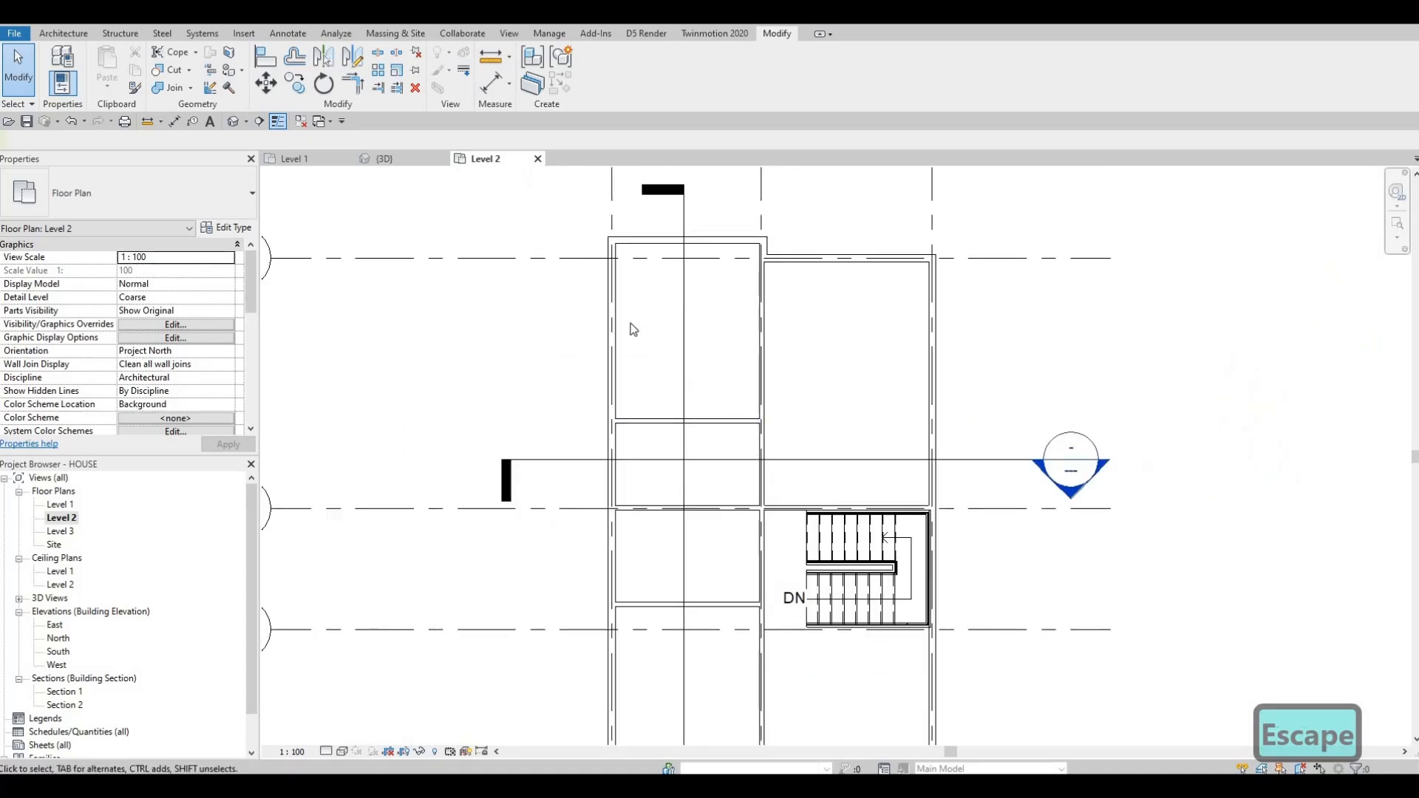
middle_drag(693, 327, 773, 219)
scroll(689, 369, down, 1)
scroll(772, 219, down, 1)
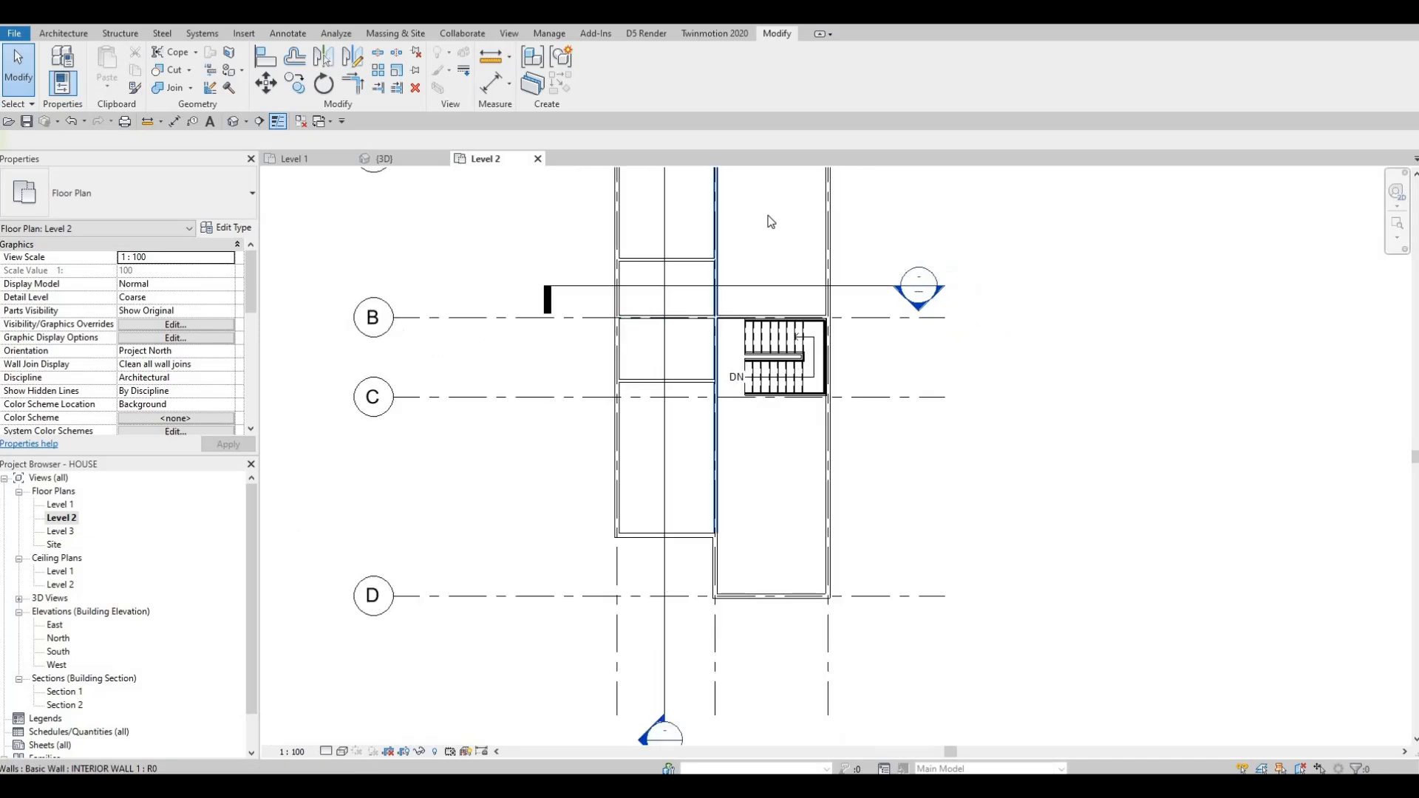
middle_drag(651, 384, 652, 477)
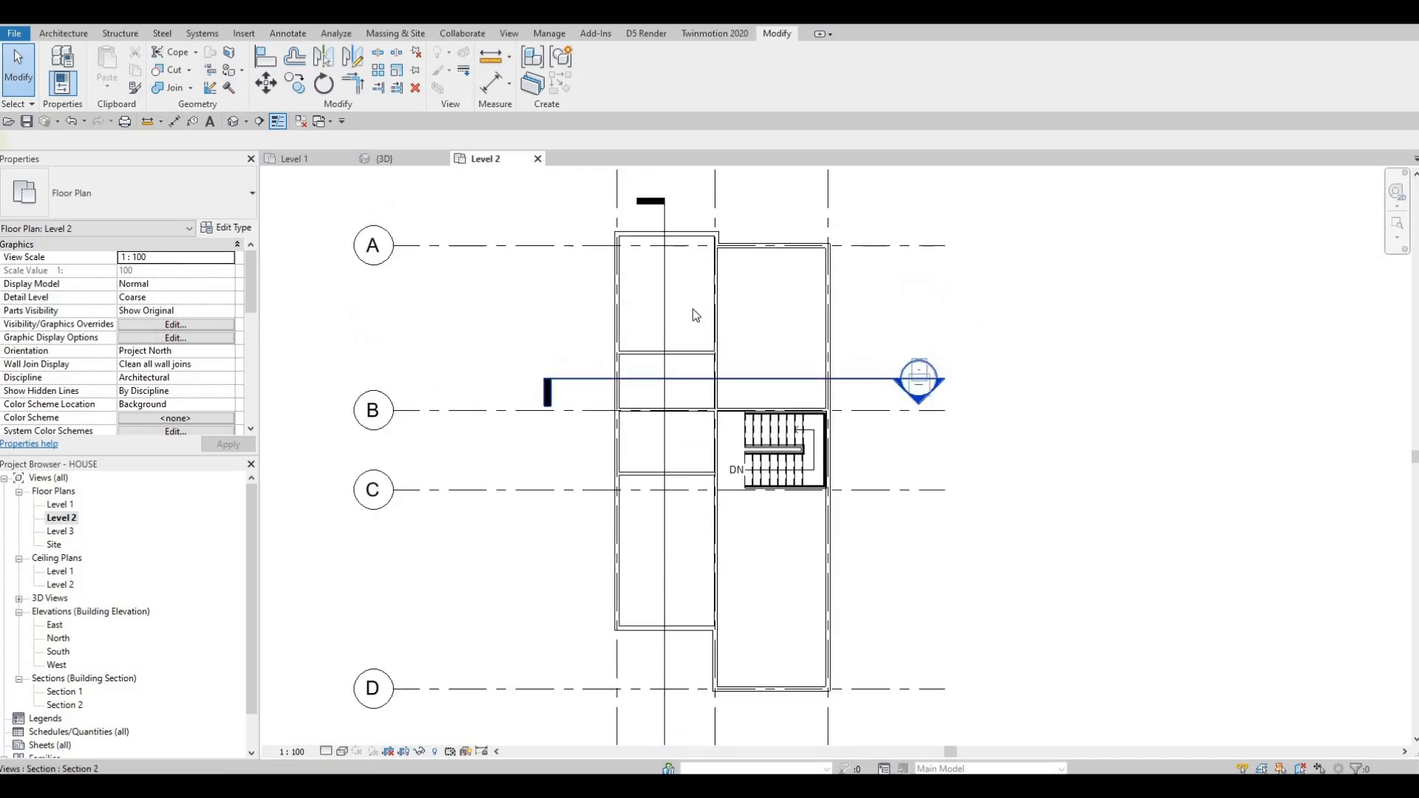
middle_drag(674, 271, 669, 315)
middle_drag(682, 387, 687, 321)
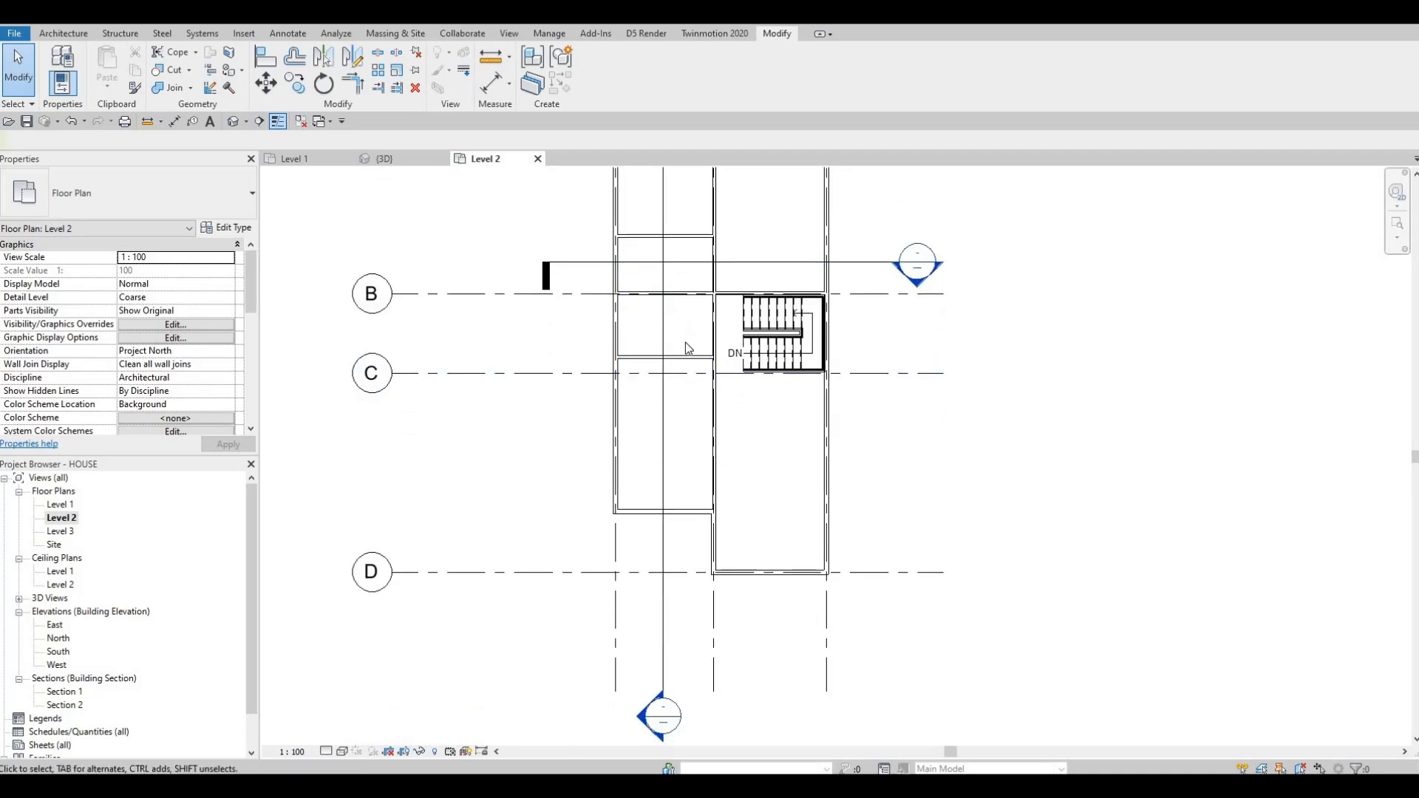
scroll(685, 343, up, 3)
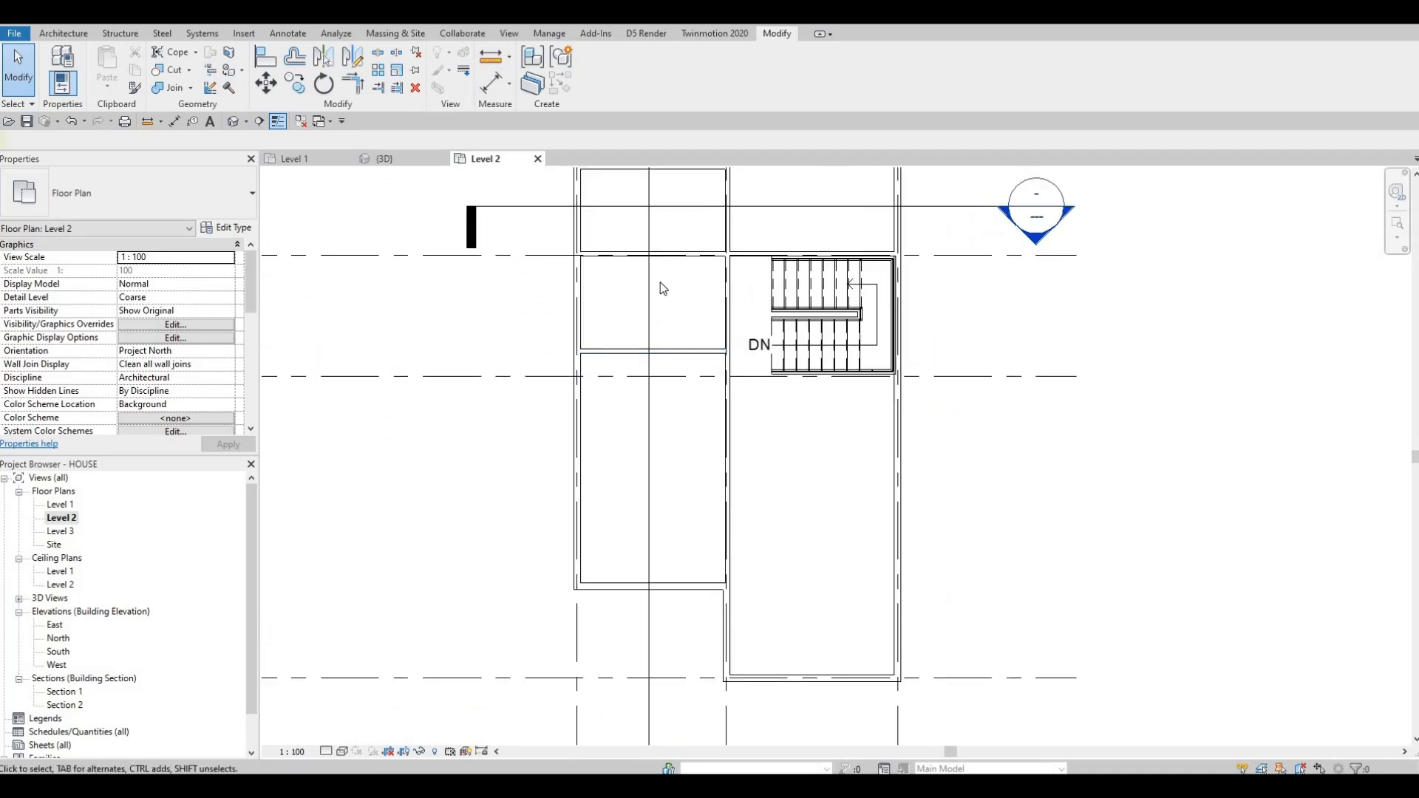
middle_drag(662, 292, 581, 167)
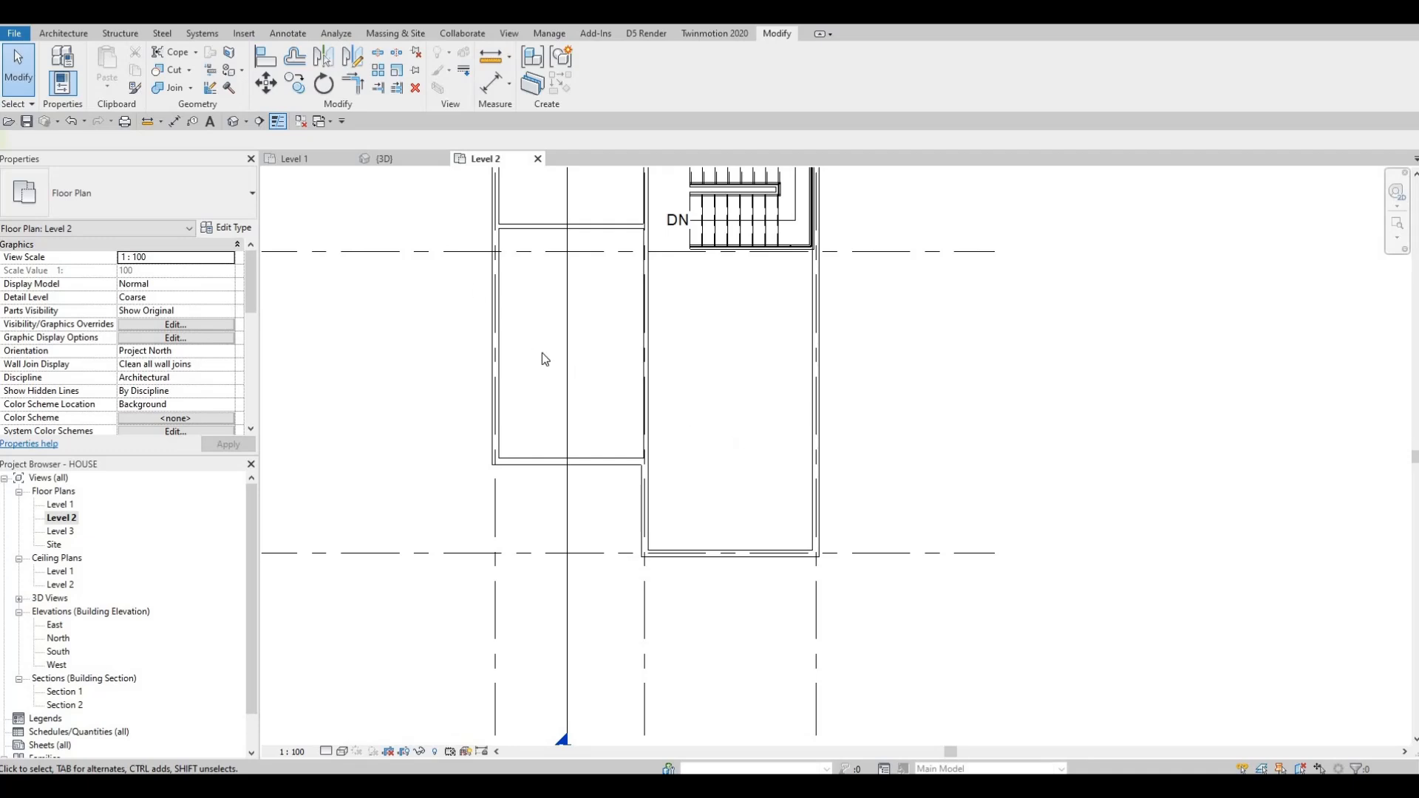
Step: Draw a horizontal INTERIOR WALL 1 about 2375 mm long to the east exterior wall, between grids C and D
click(77, 31)
key(Escape)
key(Escape)
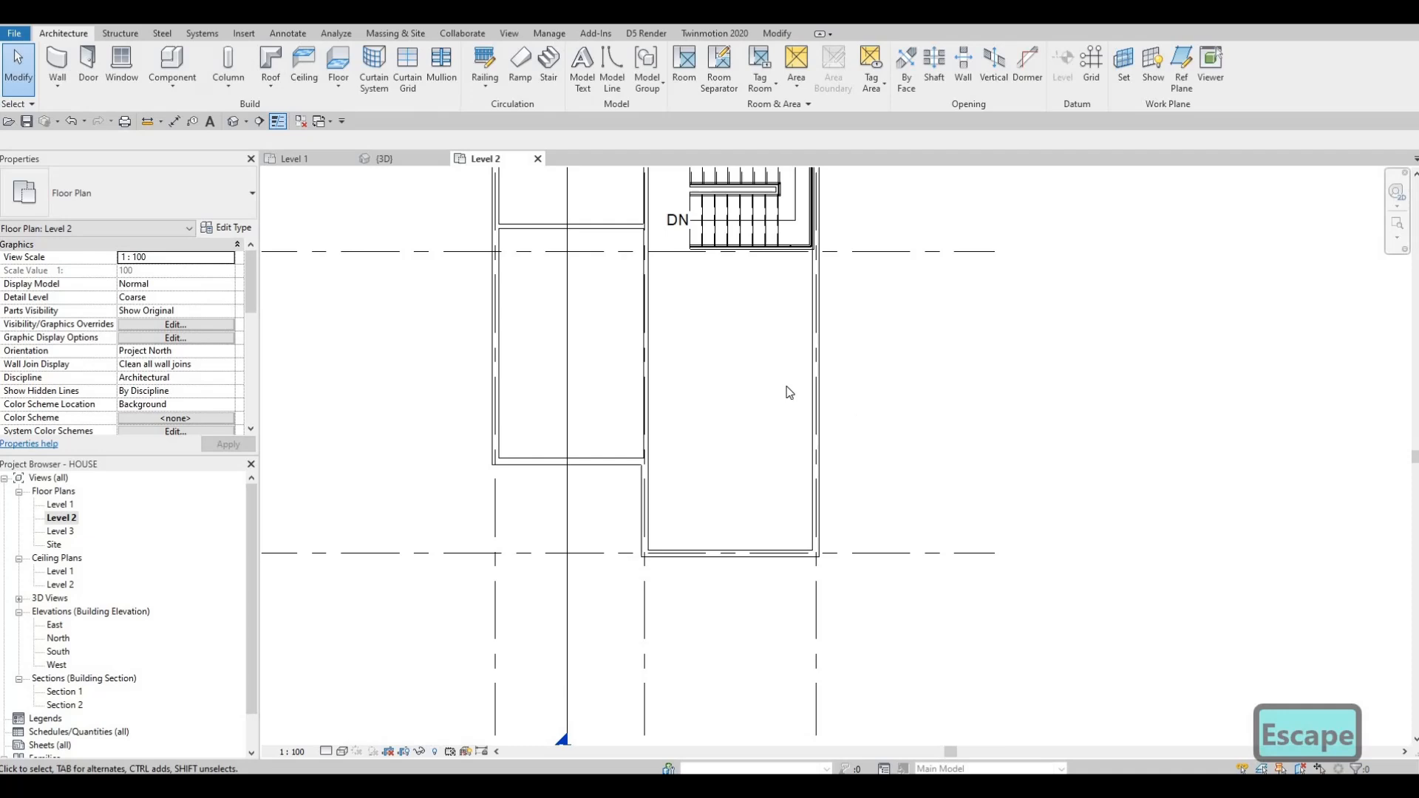
click(621, 227)
key(c)
key(s)
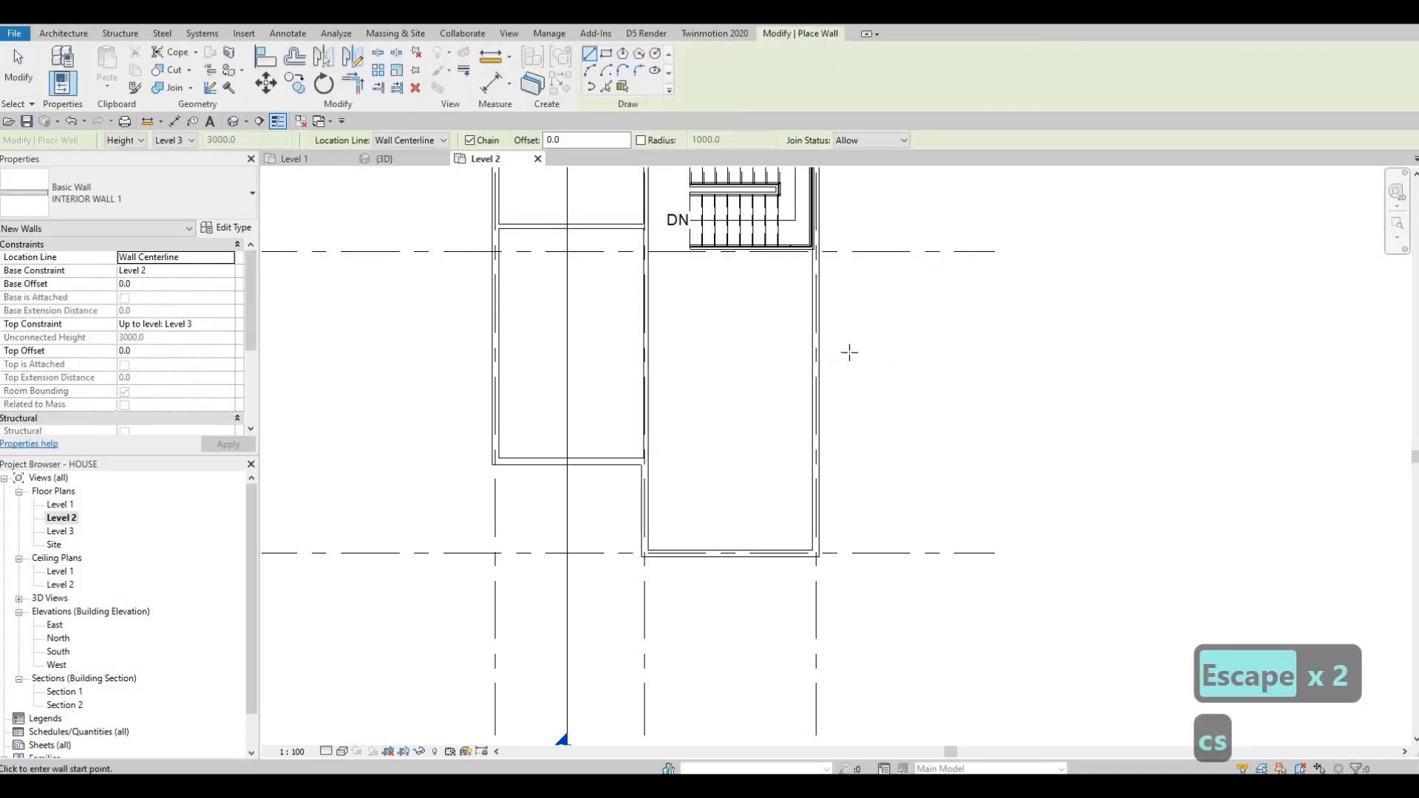
click(707, 374)
click(813, 374)
key(Escape)
key(Escape)
Step: Set the distance between the new east wing wall and the south exterior wall to 4450 mm
click(761, 383)
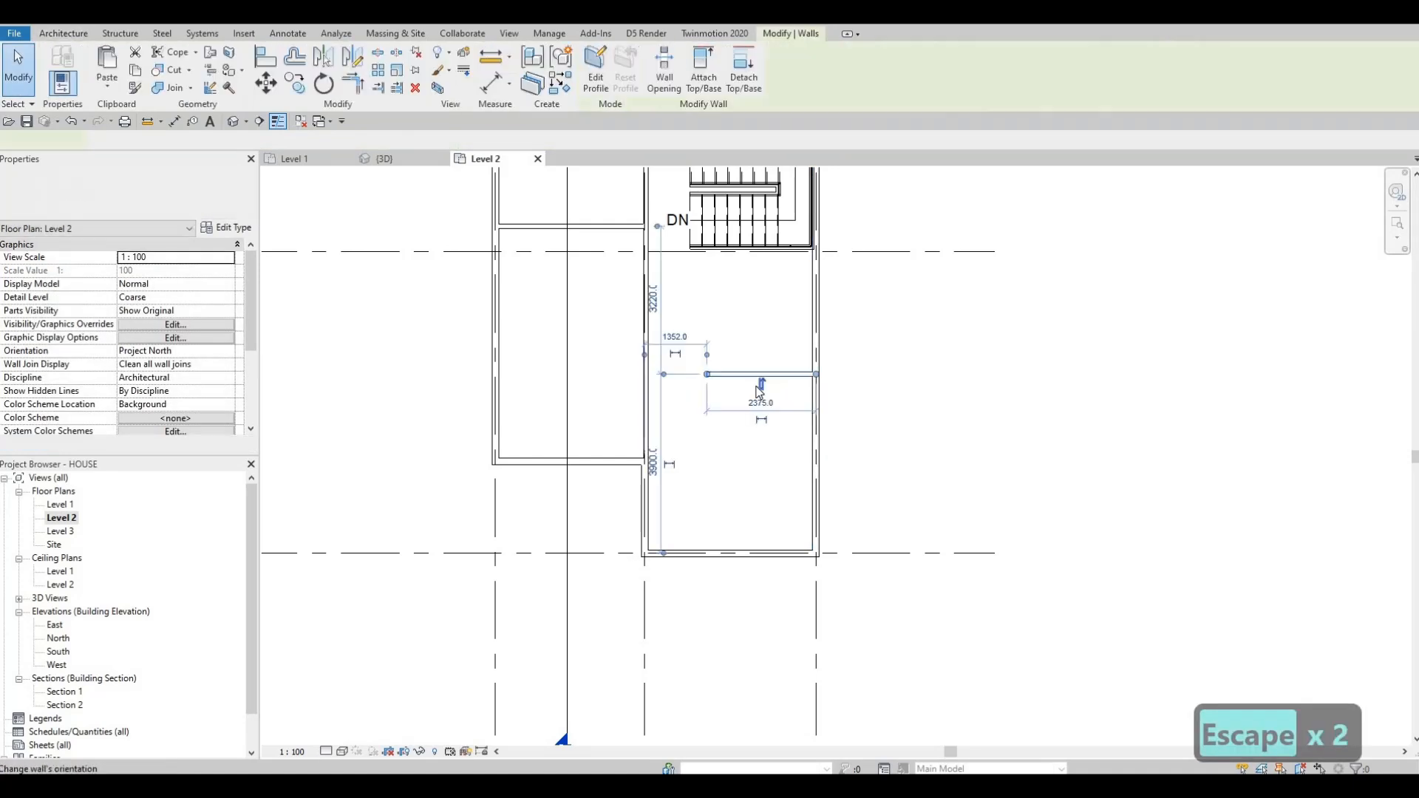
click(653, 463)
text(4)
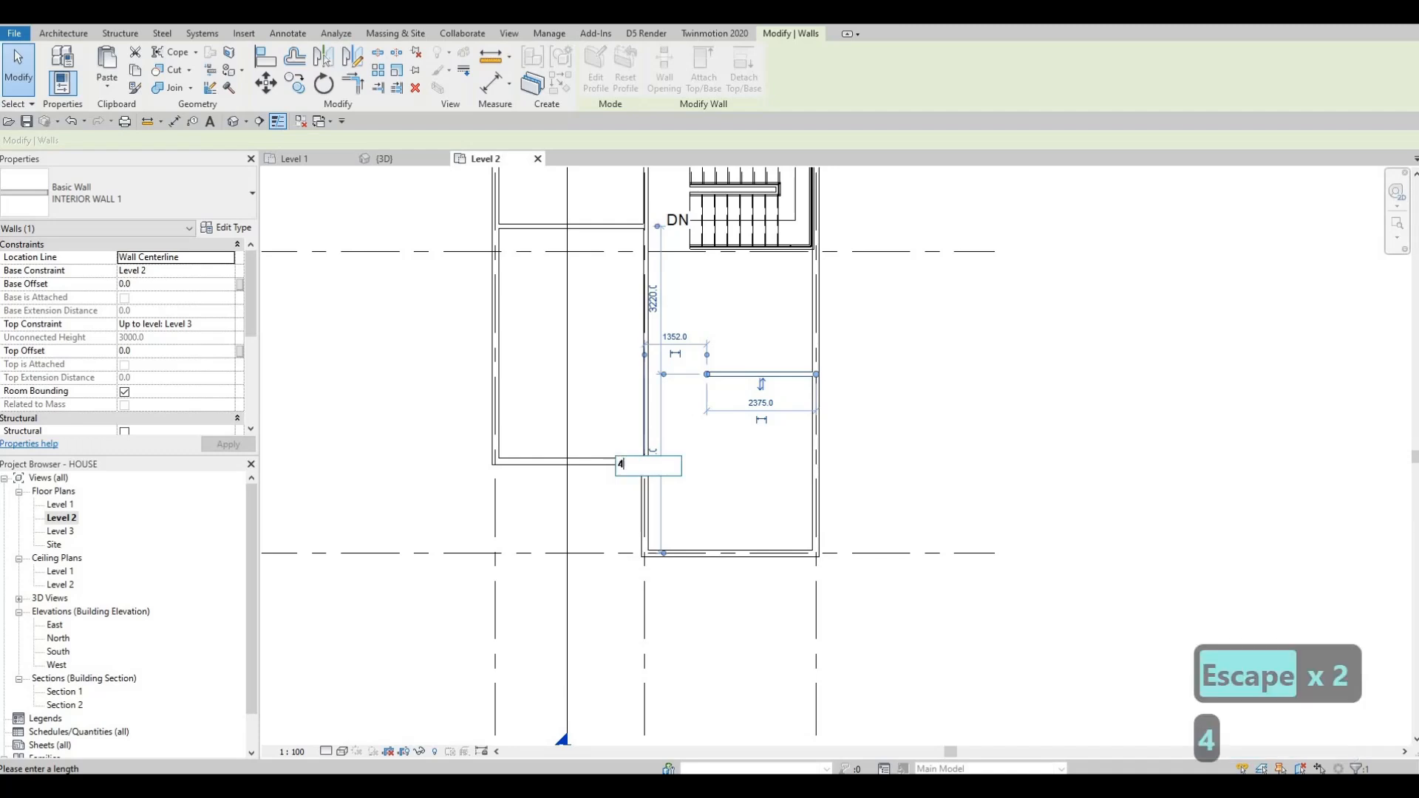
text(450)
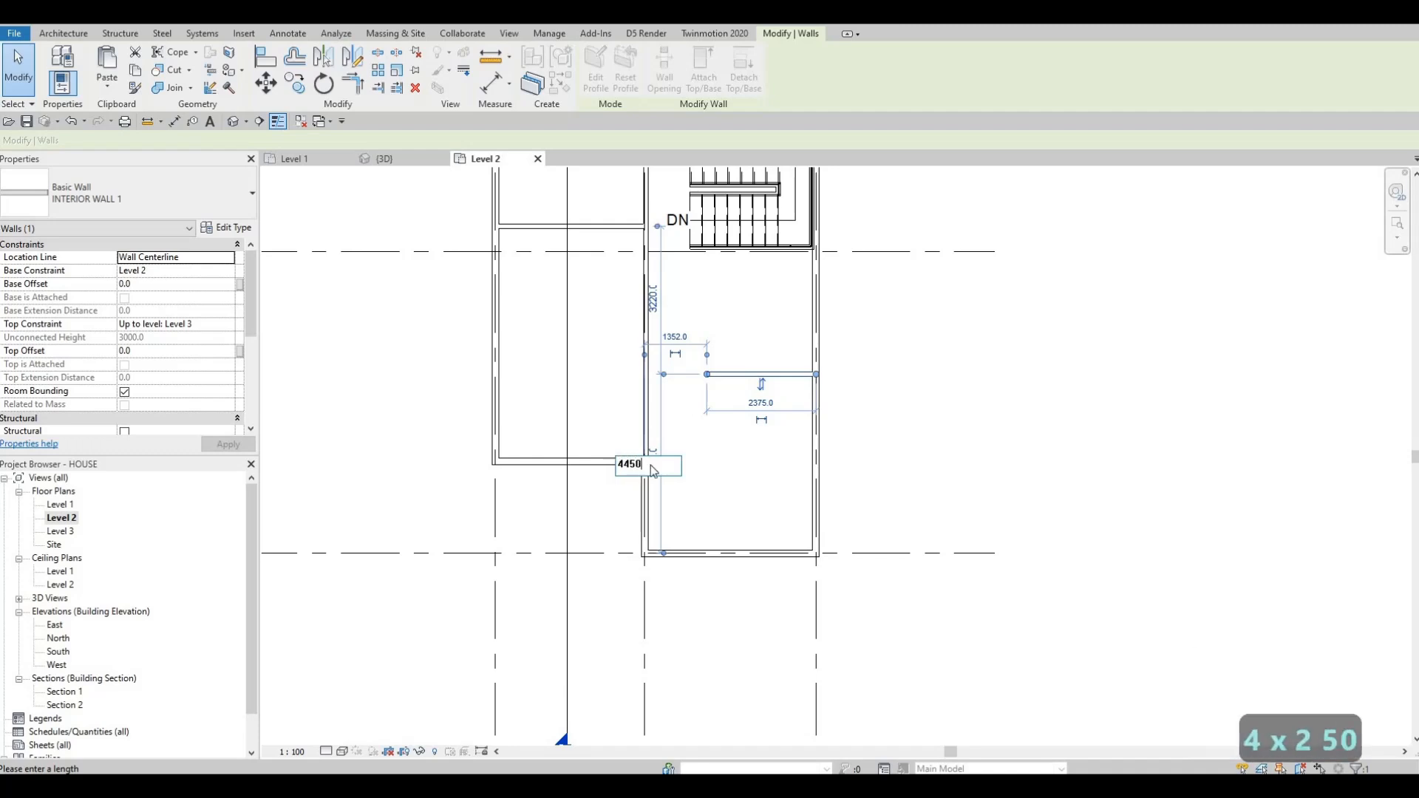
key(Return)
key(Escape)
key(Escape)
Step: Extend the west end of the new east wing wall to meet the long interior wall
click(709, 350)
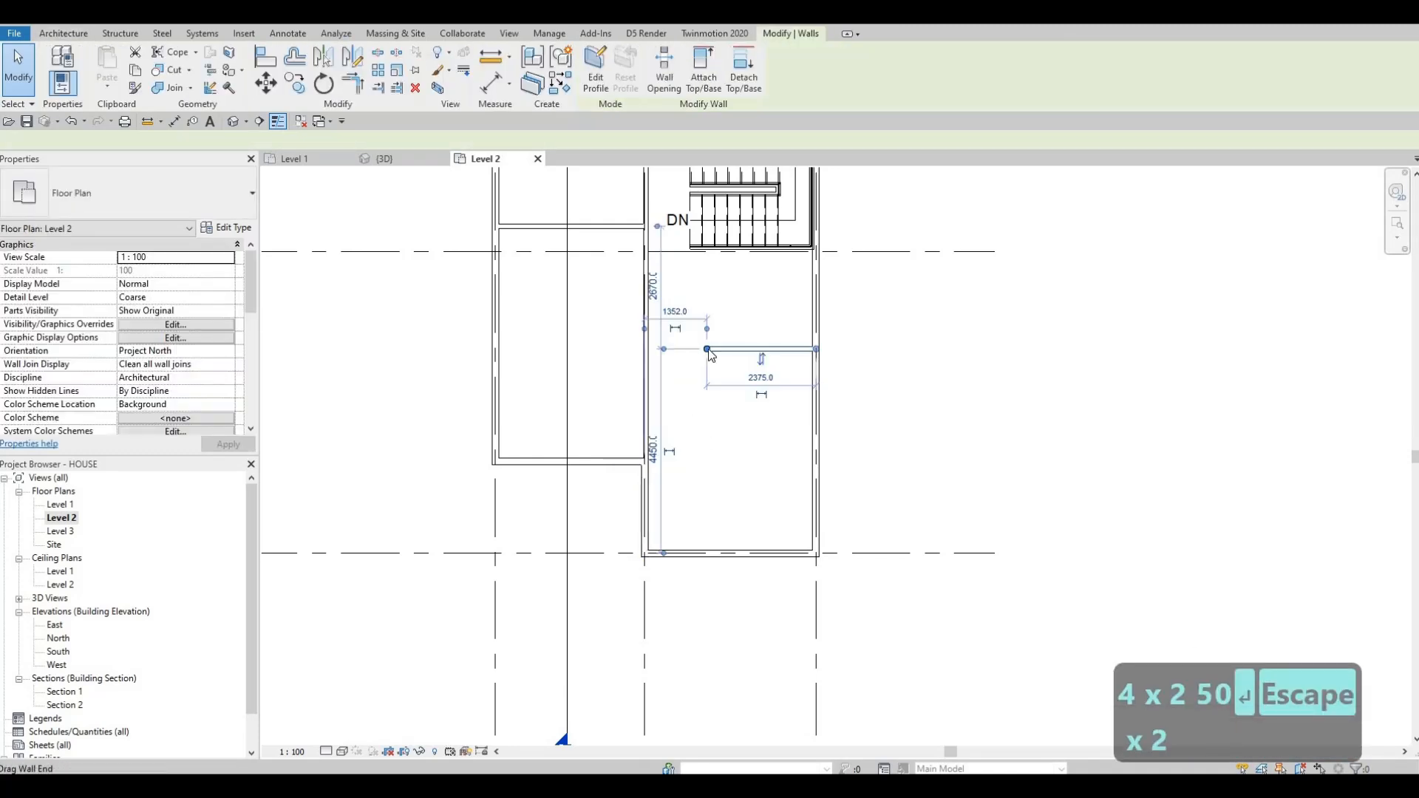
drag(708, 349, 650, 347)
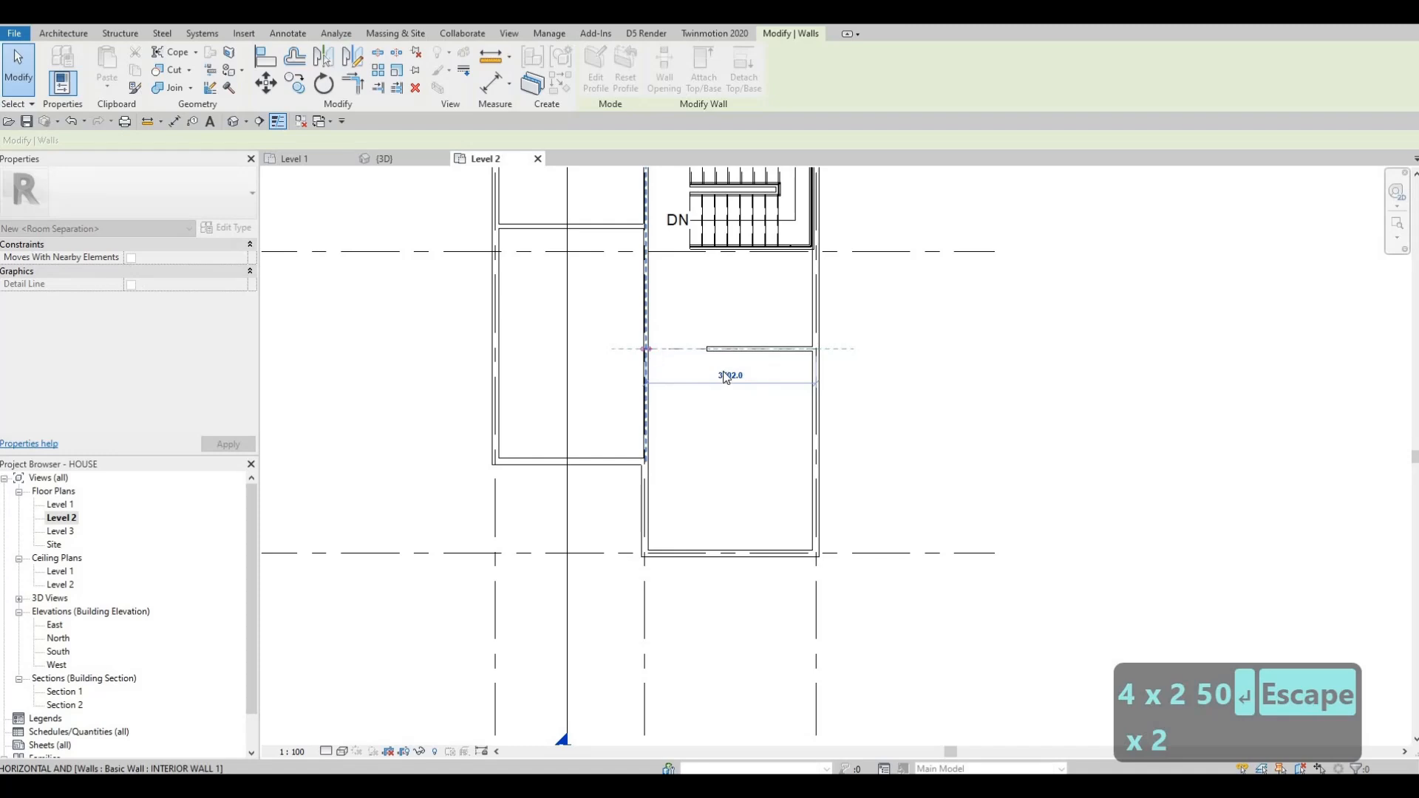
key(Escape)
scroll(818, 416, down, 2)
scroll(723, 405, up, 3)
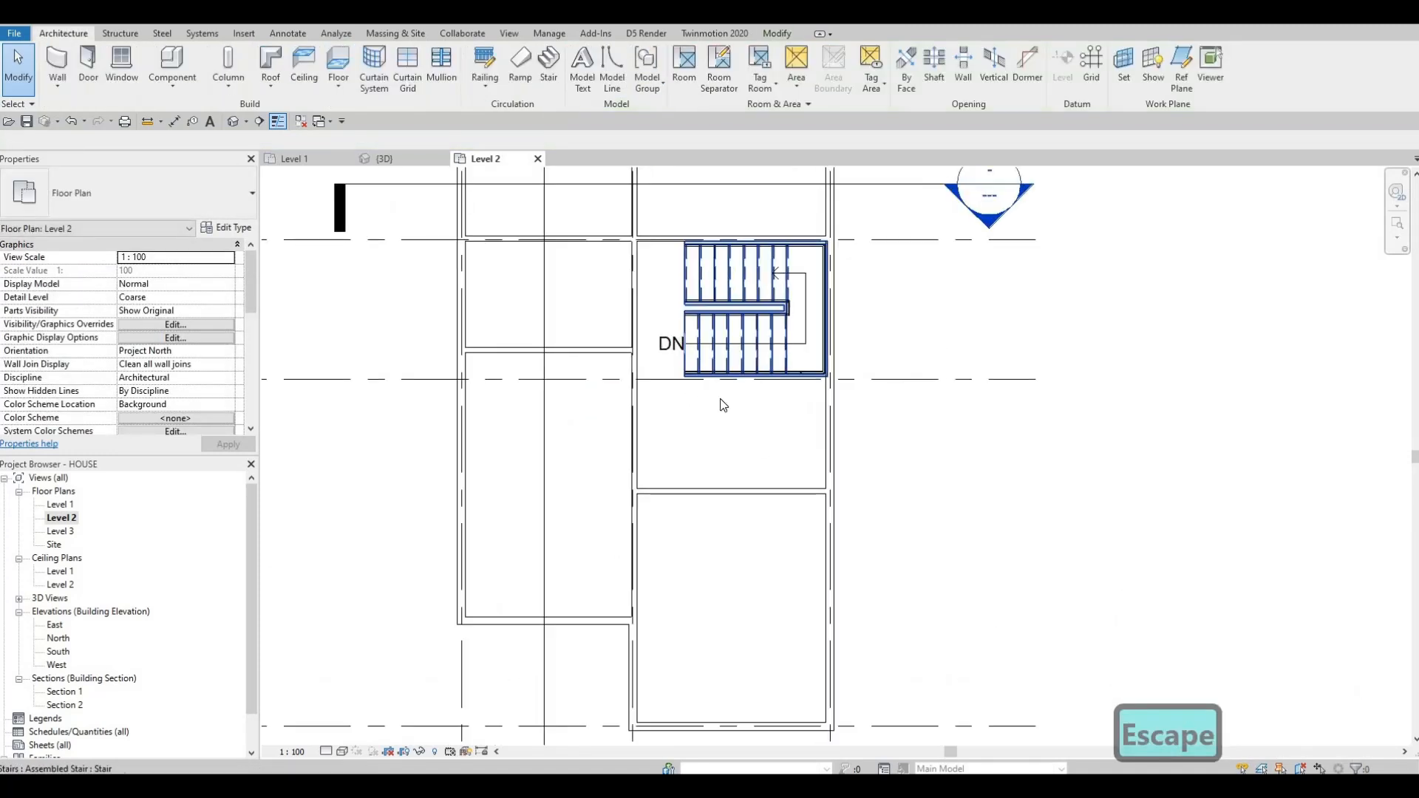
Step: Draw a horizontal interior wall about 2735 mm long just south of the staircase, starting from the east exterior wall
scroll(723, 405, up, 1)
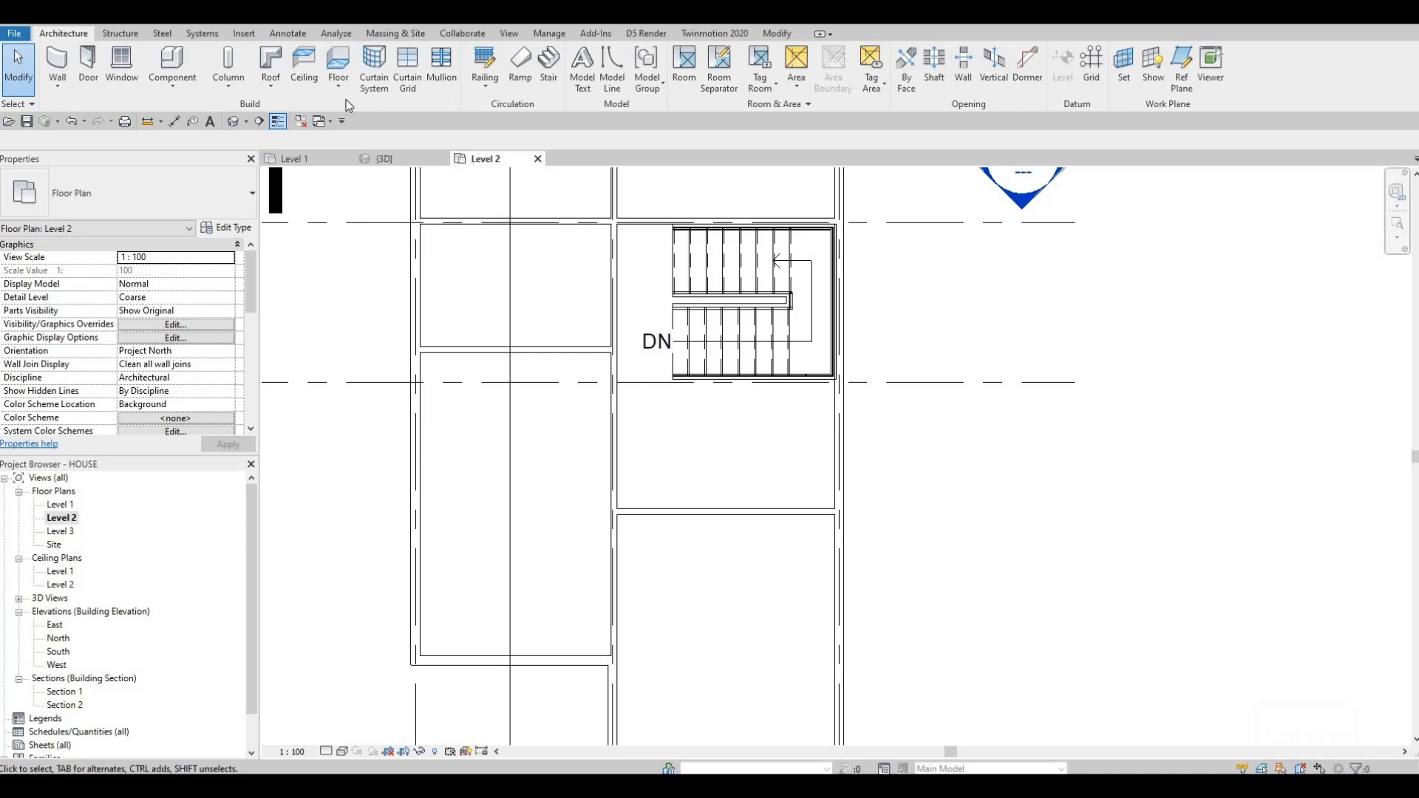
click(642, 220)
key(c)
key(s)
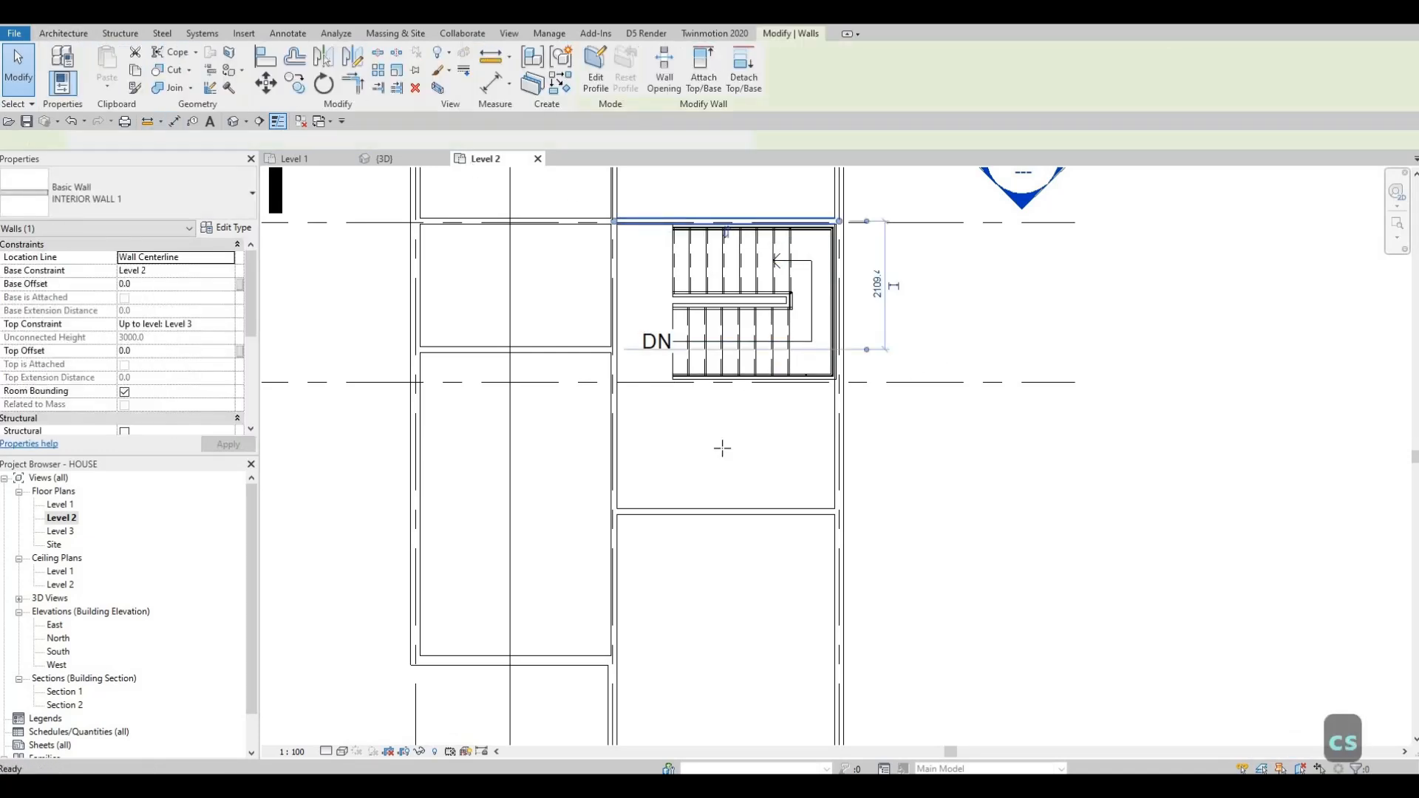
scroll(858, 381, up, 5)
scroll(865, 378, up, 3)
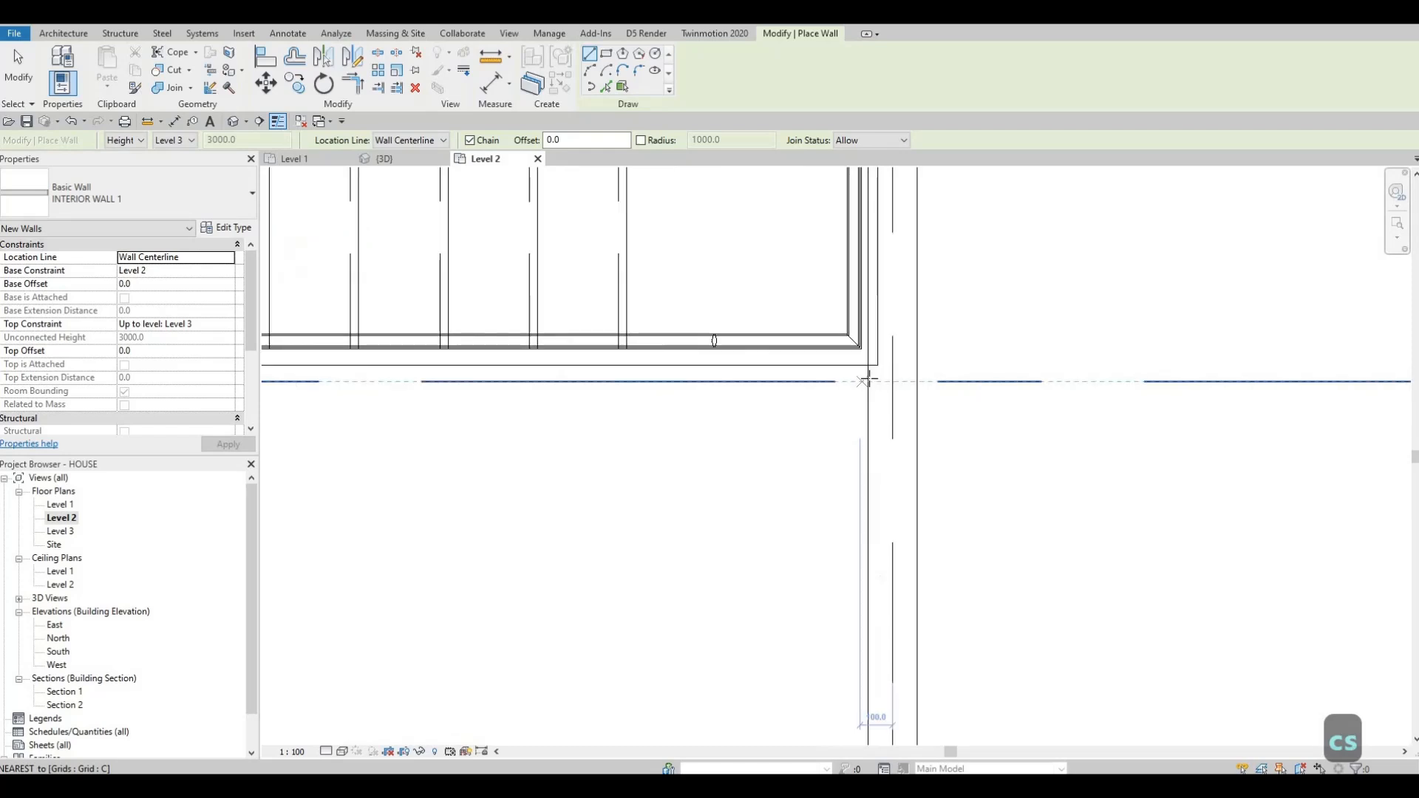
click(865, 379)
middle_drag(265, 325, 545, 269)
scroll(545, 269, down, 1)
click(333, 315)
key(Escape)
scroll(1084, 316, up, 2)
key(Escape)
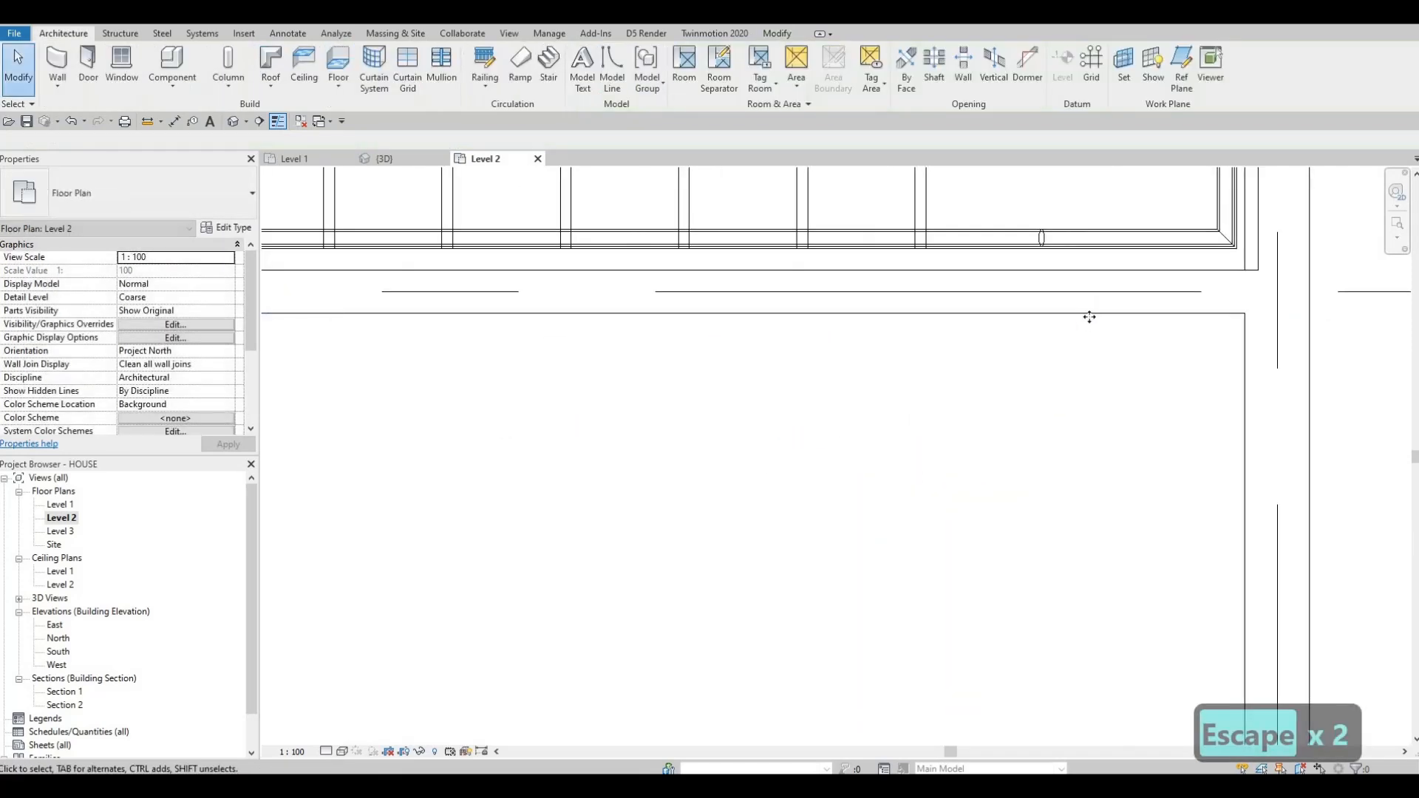
Step: Align the north face of the wall south of the staircase with the stair's south edge
click(1088, 363)
key(Escape)
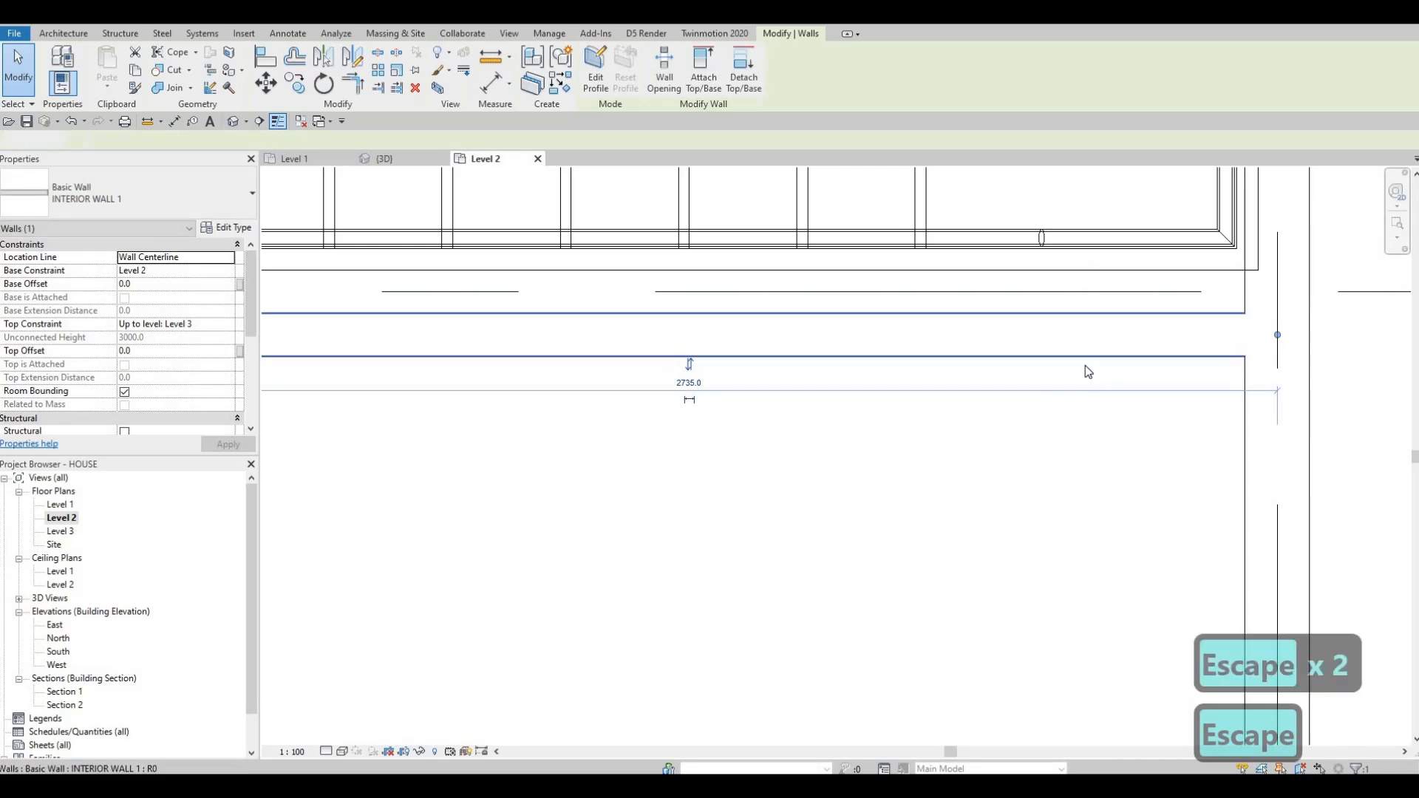
key(Escape)
key(a)
key(l)
click(1164, 272)
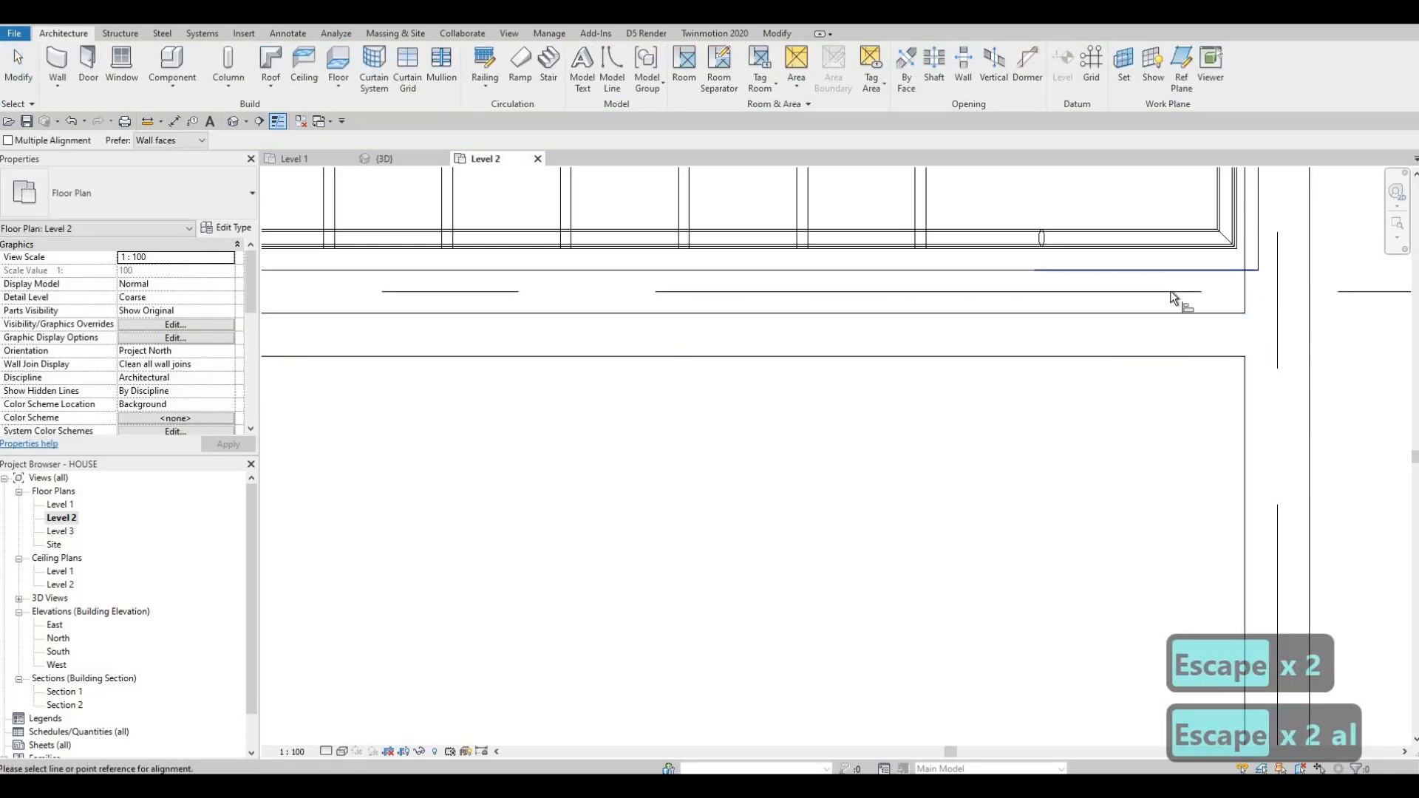
scroll(739, 353, down, 3)
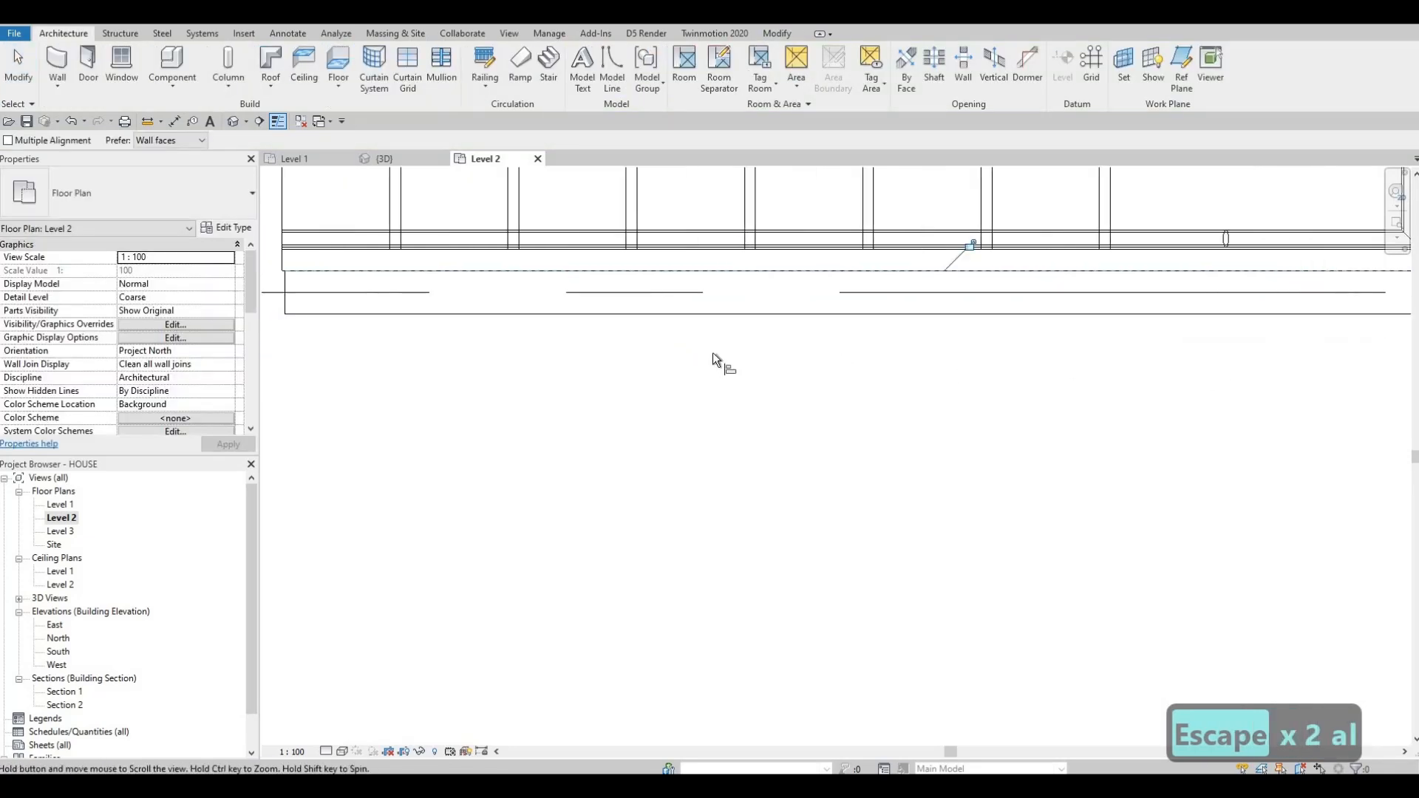
key(Escape)
key(Escape)
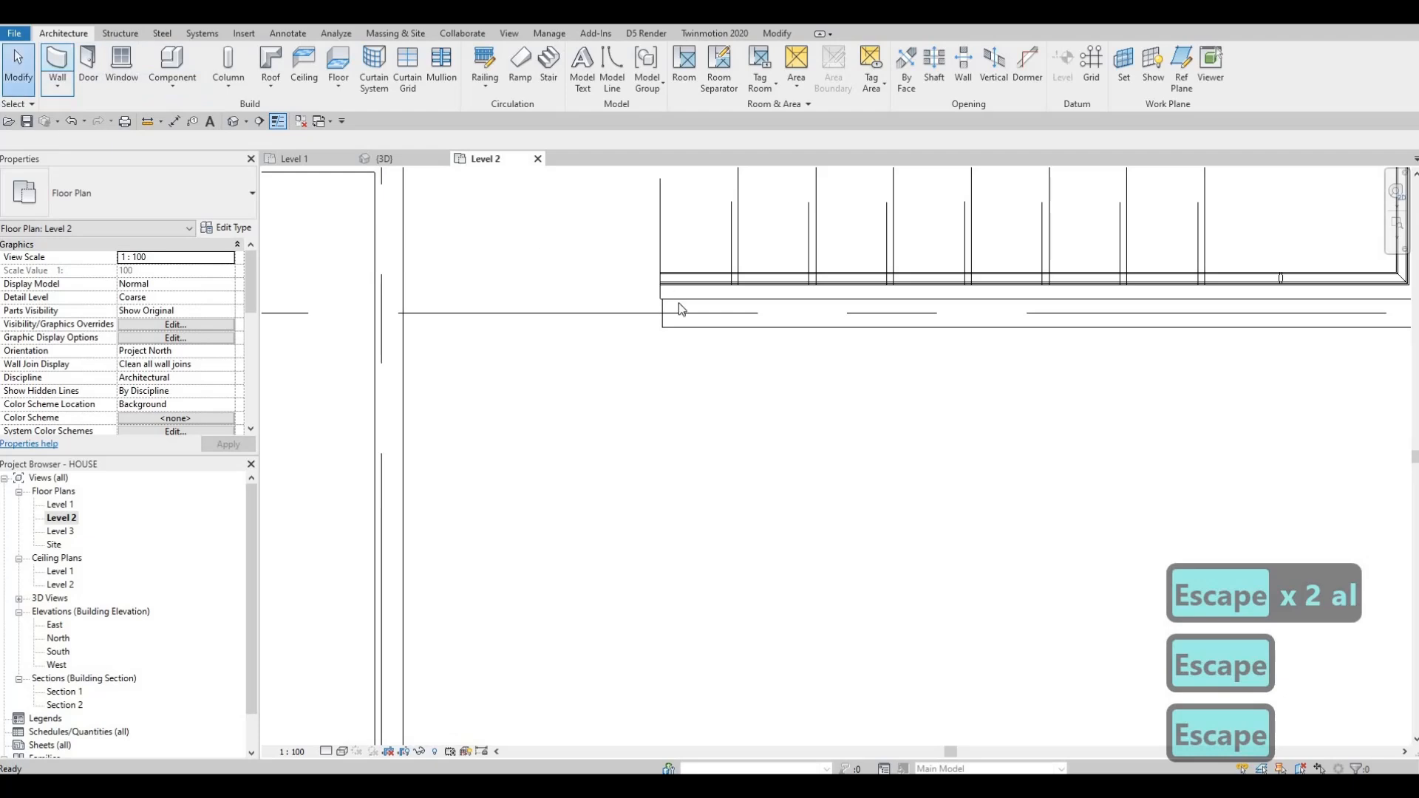
Step: Select the interior wall along the south side of the staircase
click(677, 327)
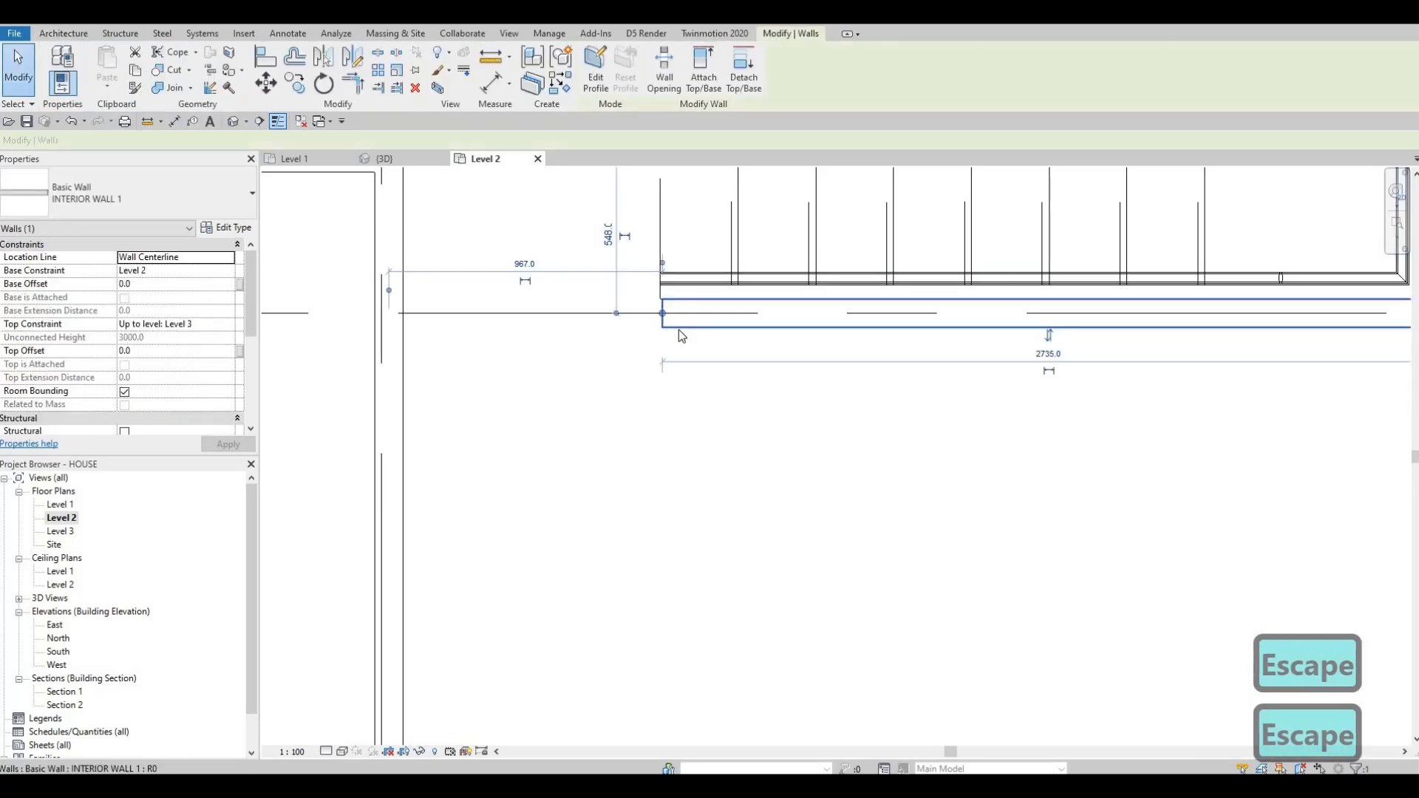
Step: Draw a vertical INTERIOR WALL 1 up from the horizontal partition below the stair, stopping just short of the stair's lower wall
middle_drag(702, 508, 737, 107)
key(c)
key(s)
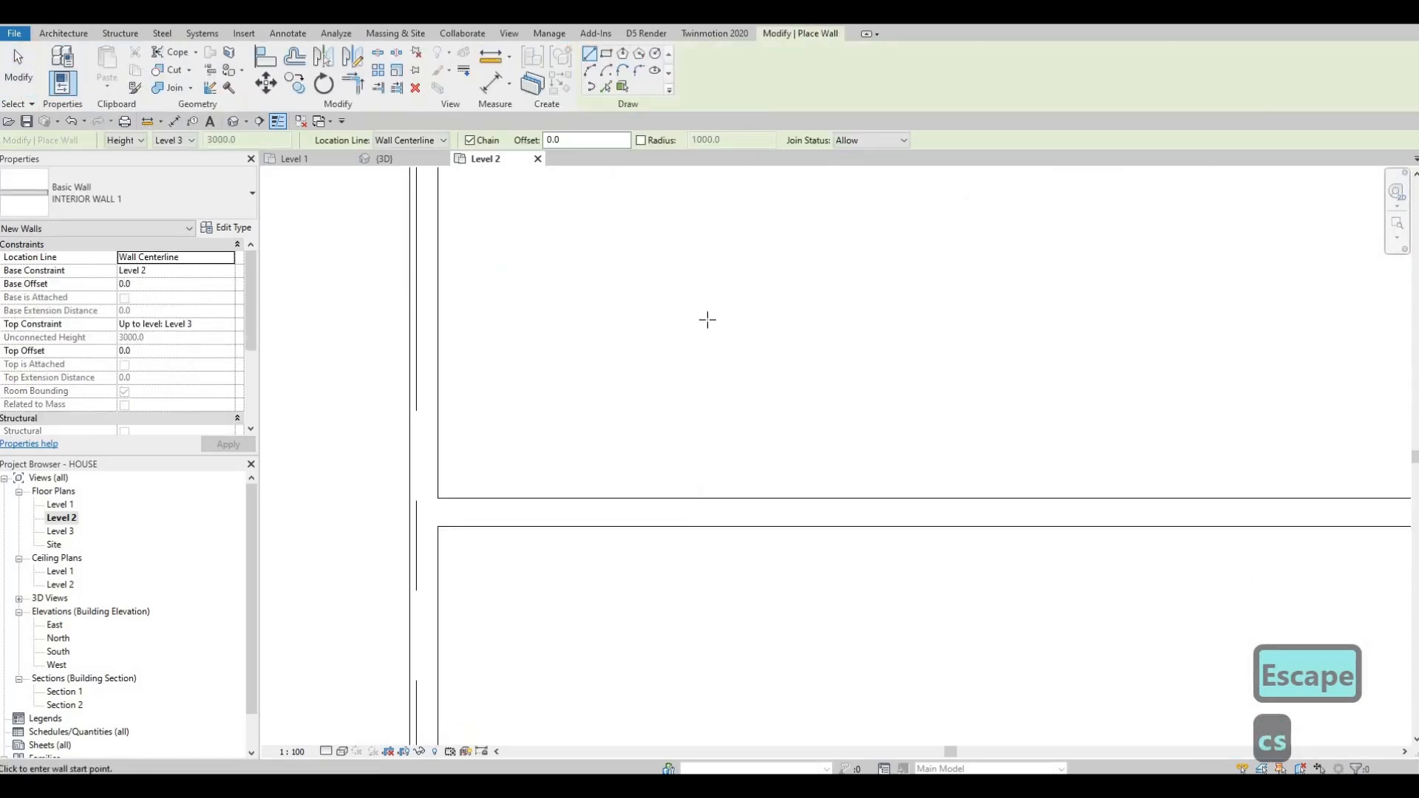
click(695, 512)
middle_drag(667, 216, 616, 491)
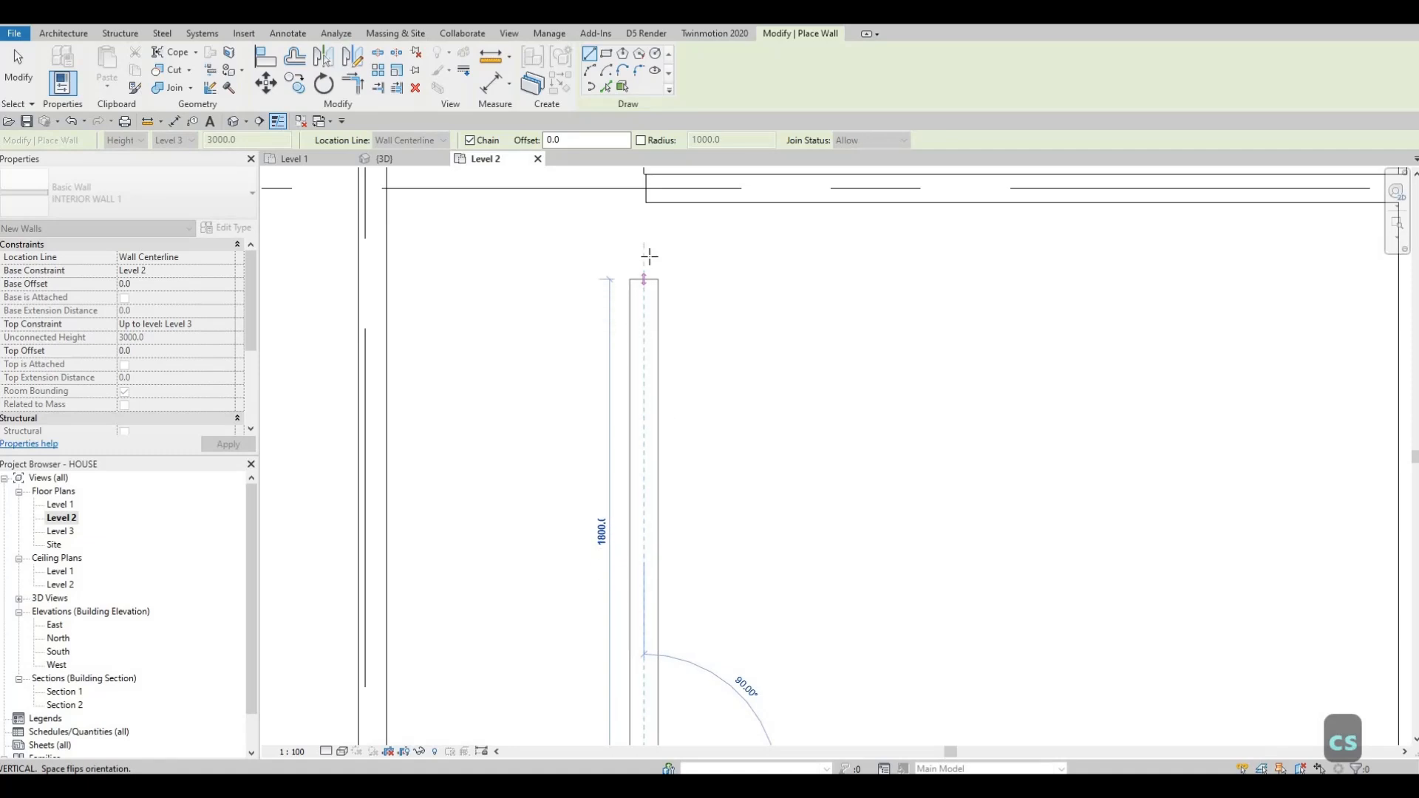
click(644, 257)
mouse_move(692, 385)
middle_down()
mouse_move(696, 362)
mouse_move(696, 409)
middle_up()
key(Escape)
key(Escape)
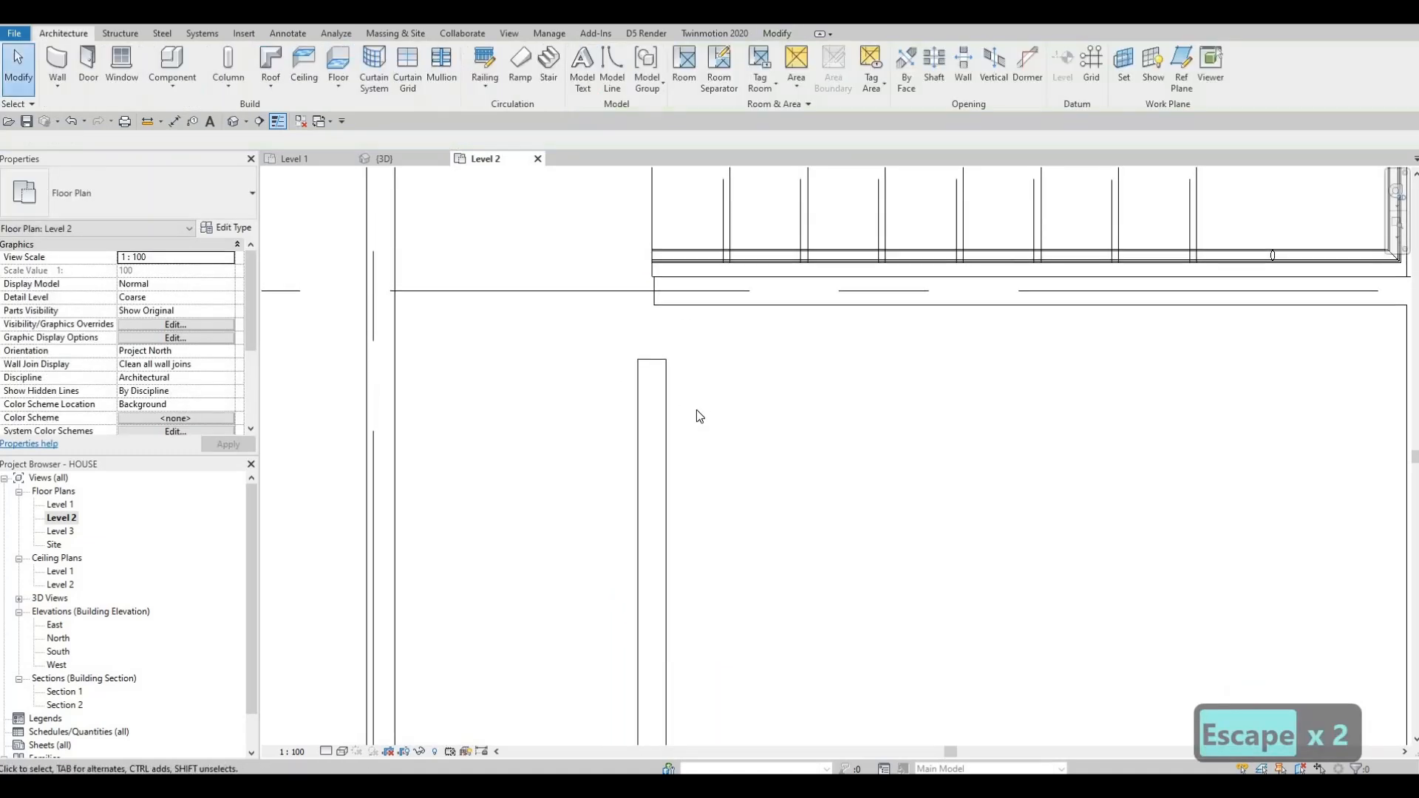
Step: Align the new vertical wall's left face with the left end edge of the stair
key(a)
key(l)
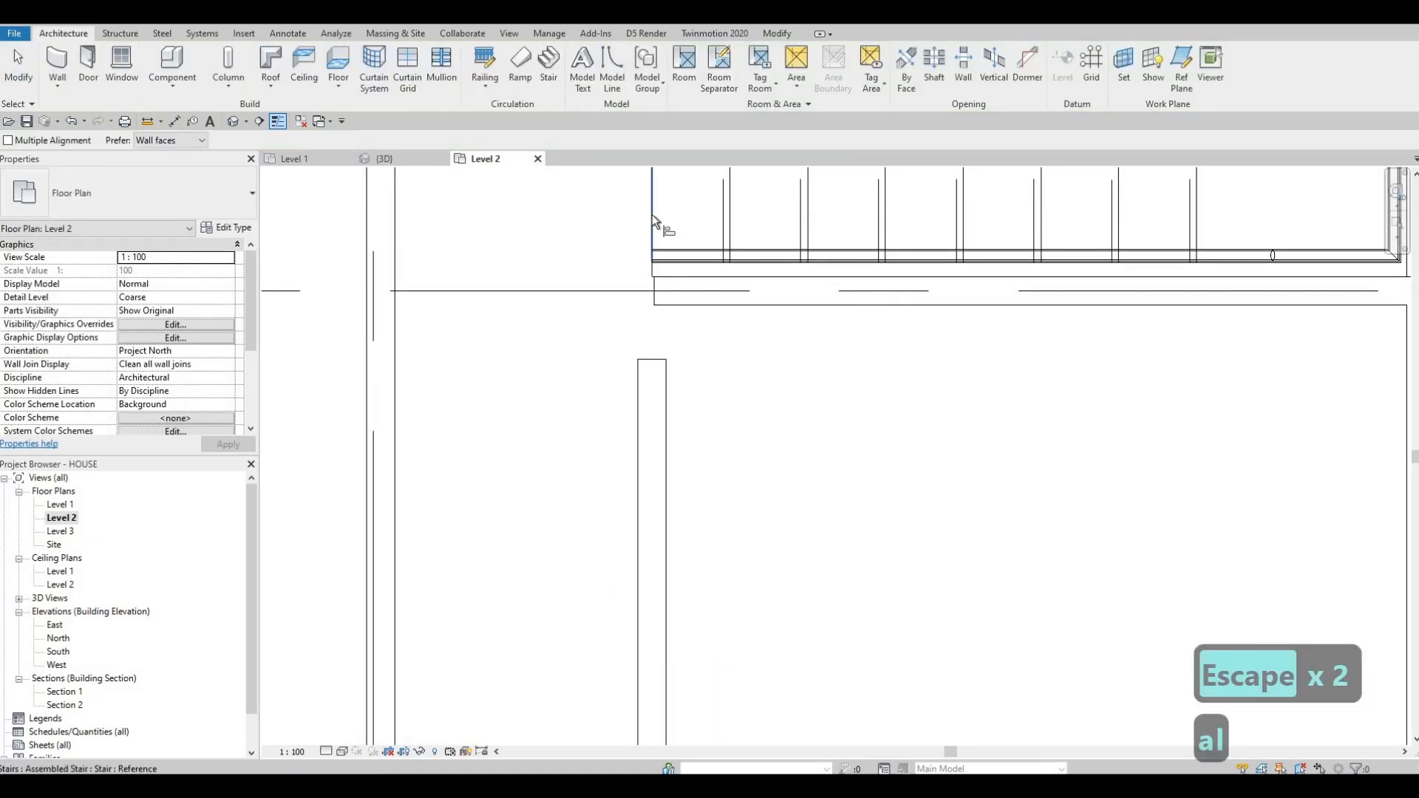
click(637, 427)
middle_drag(682, 324, 668, 394)
scroll(668, 394, down, 1)
key(Escape)
key(Escape)
scroll(640, 473, up, 3)
key(Escape)
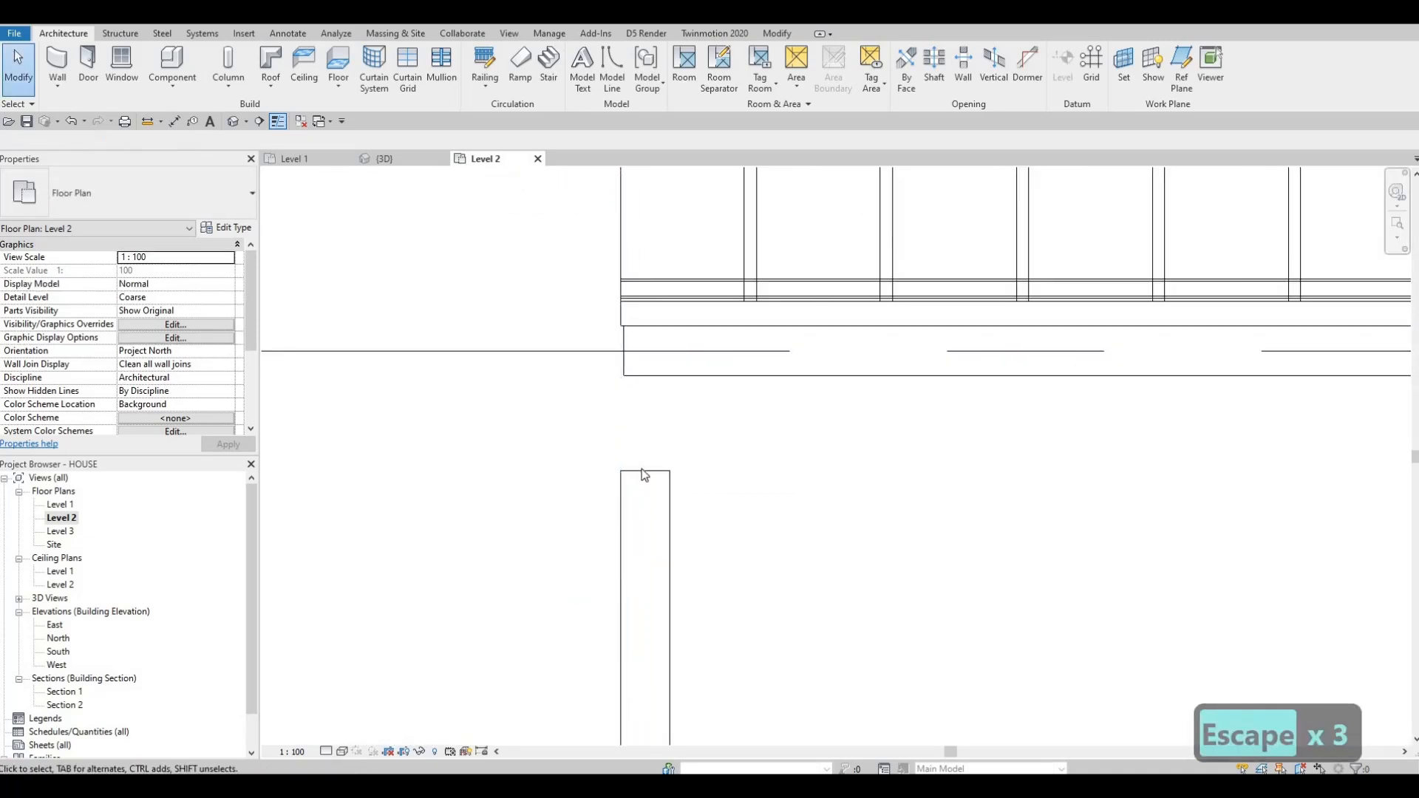
Step: Extend the upper end of the new vertical wall to join the horizontal wall below the stair
click(643, 477)
drag(649, 377, 648, 377)
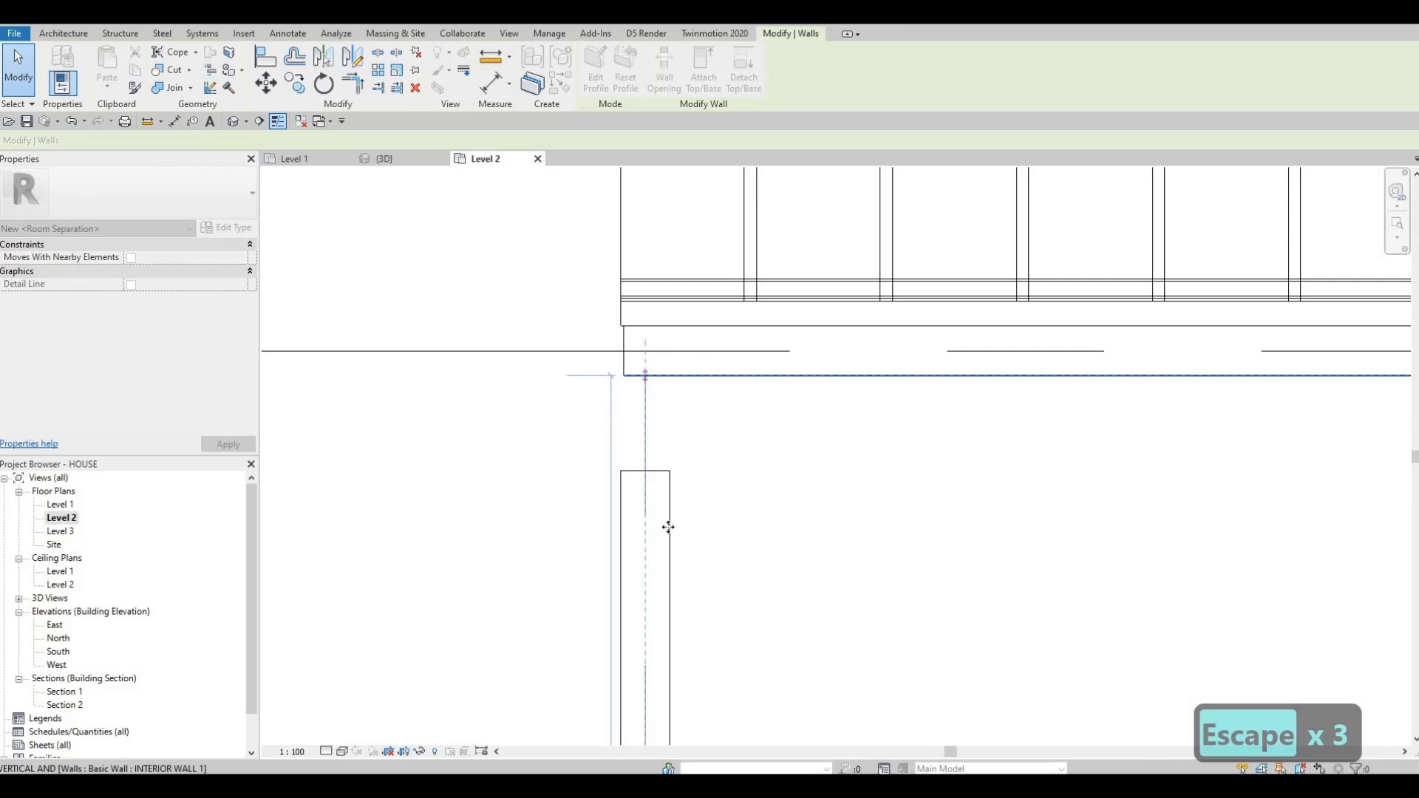
scroll(657, 318, down, 2)
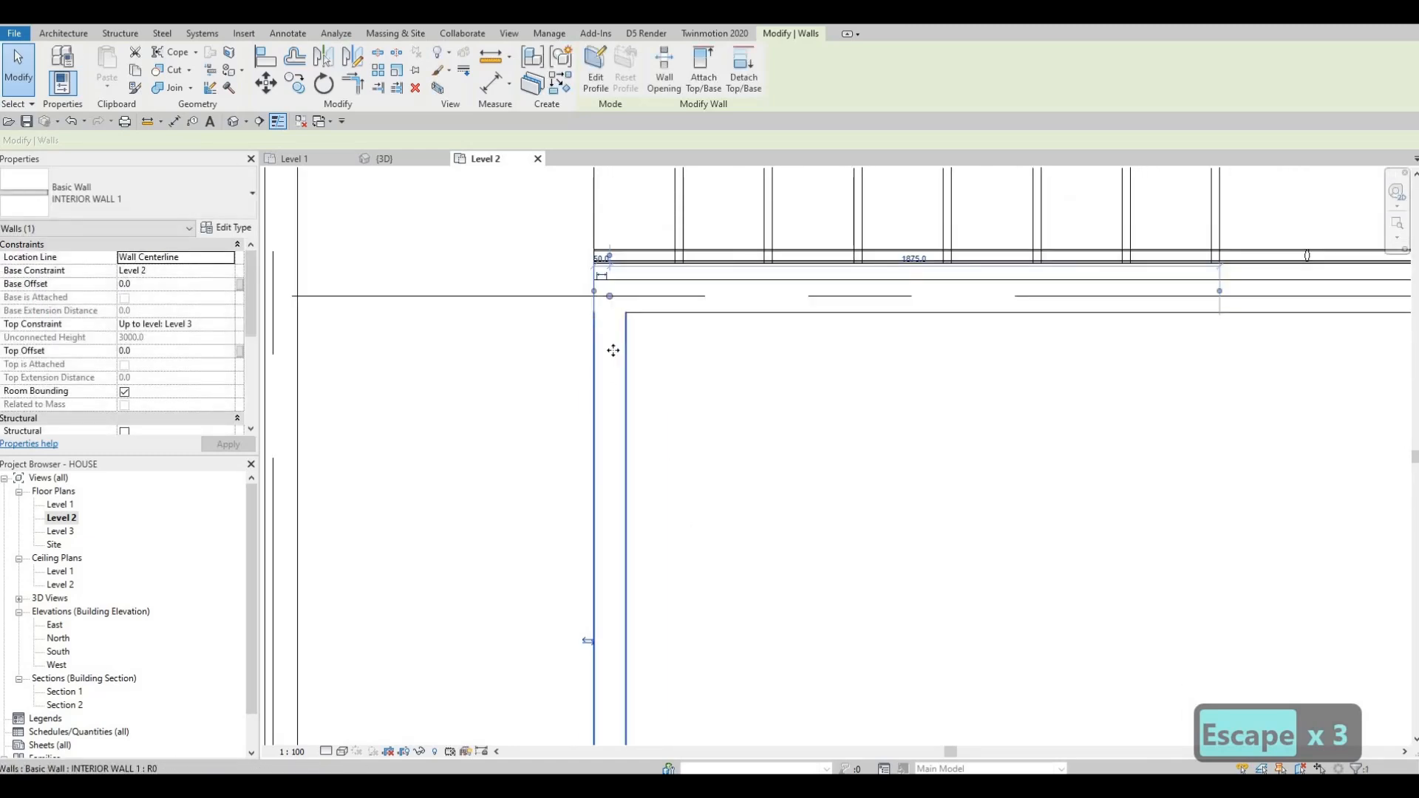
scroll(605, 355, down, 2)
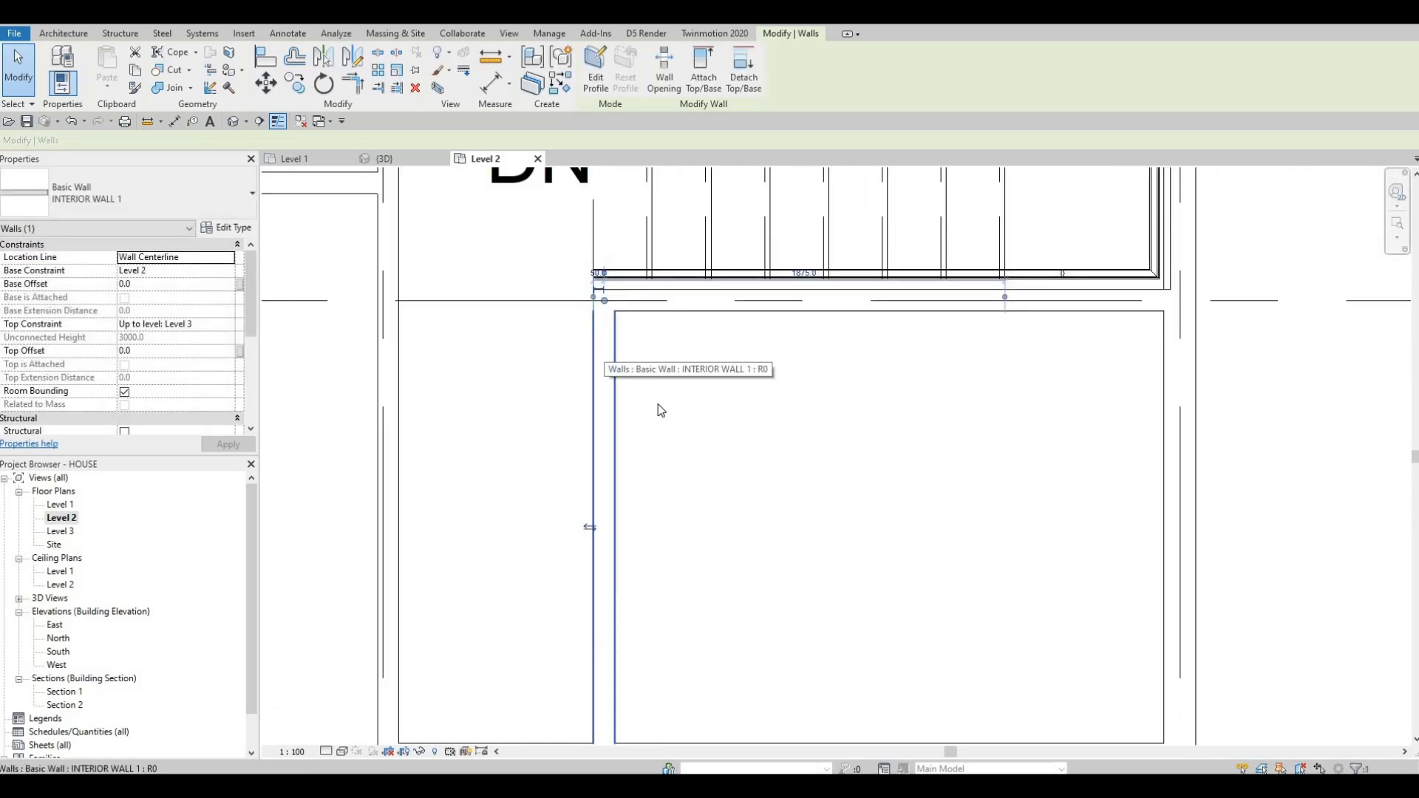
scroll(712, 428, down, 3)
middle_drag(744, 439, 726, 411)
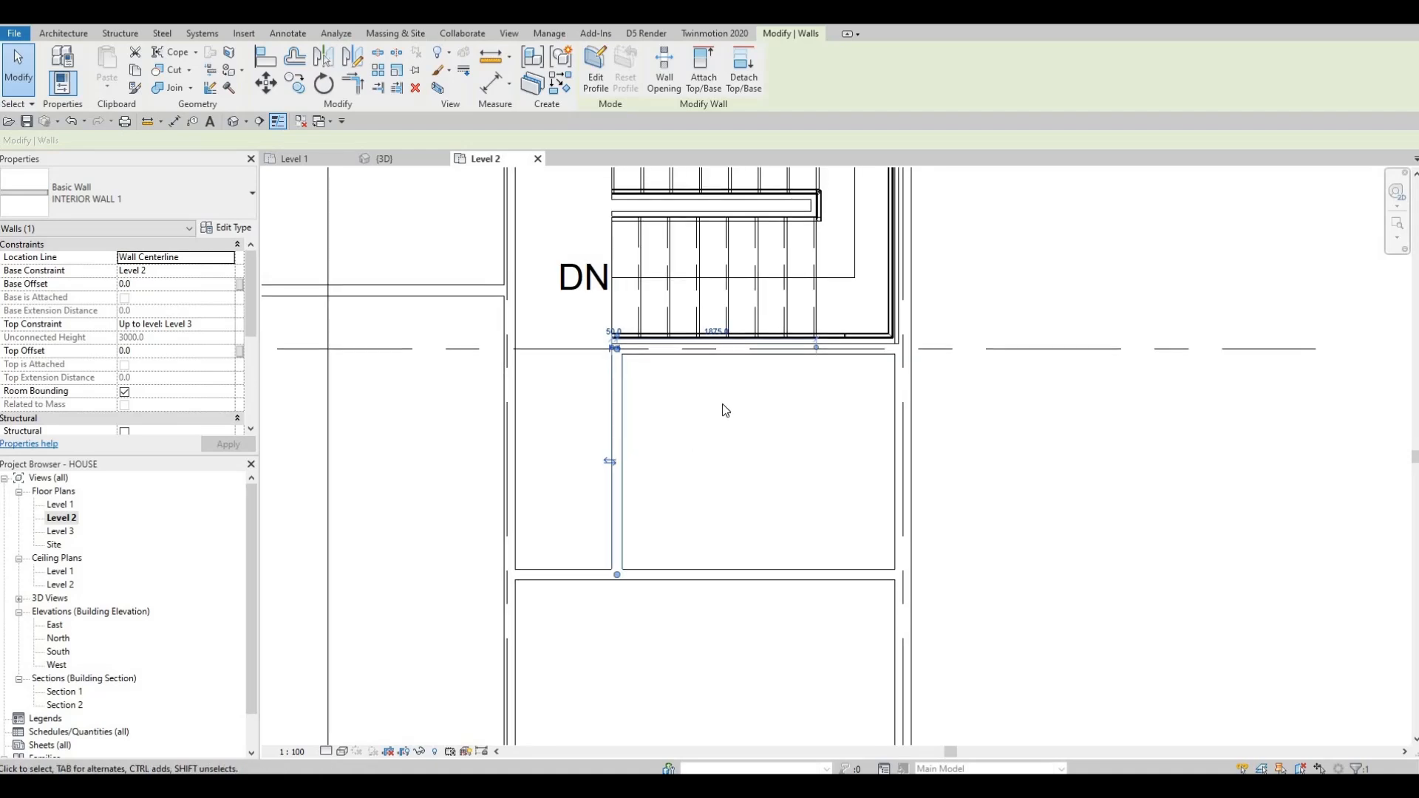
scroll(783, 425, down, 3)
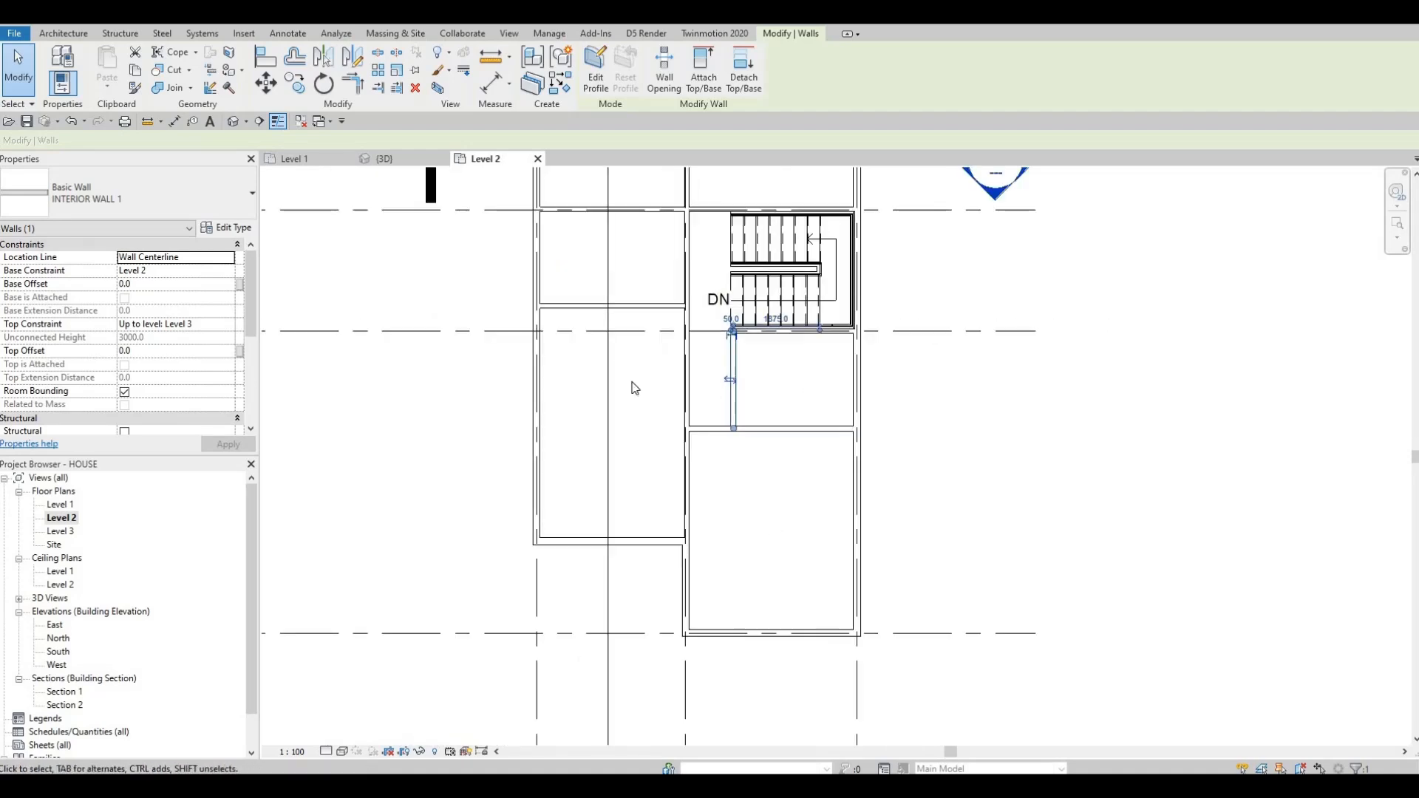
scroll(702, 349, down, 1)
middle_drag(766, 393, 748, 441)
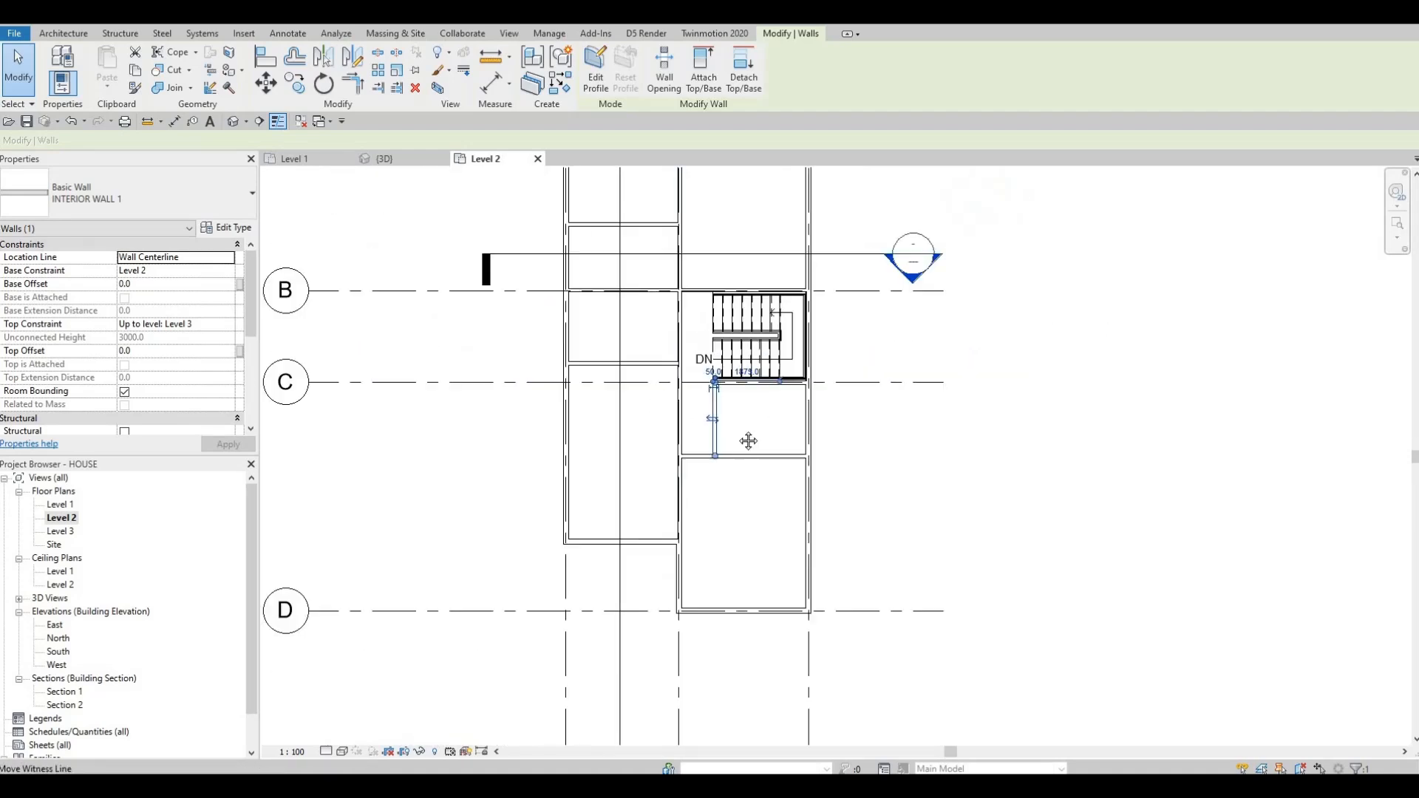
key(Escape)
middle_drag(659, 393, 615, 469)
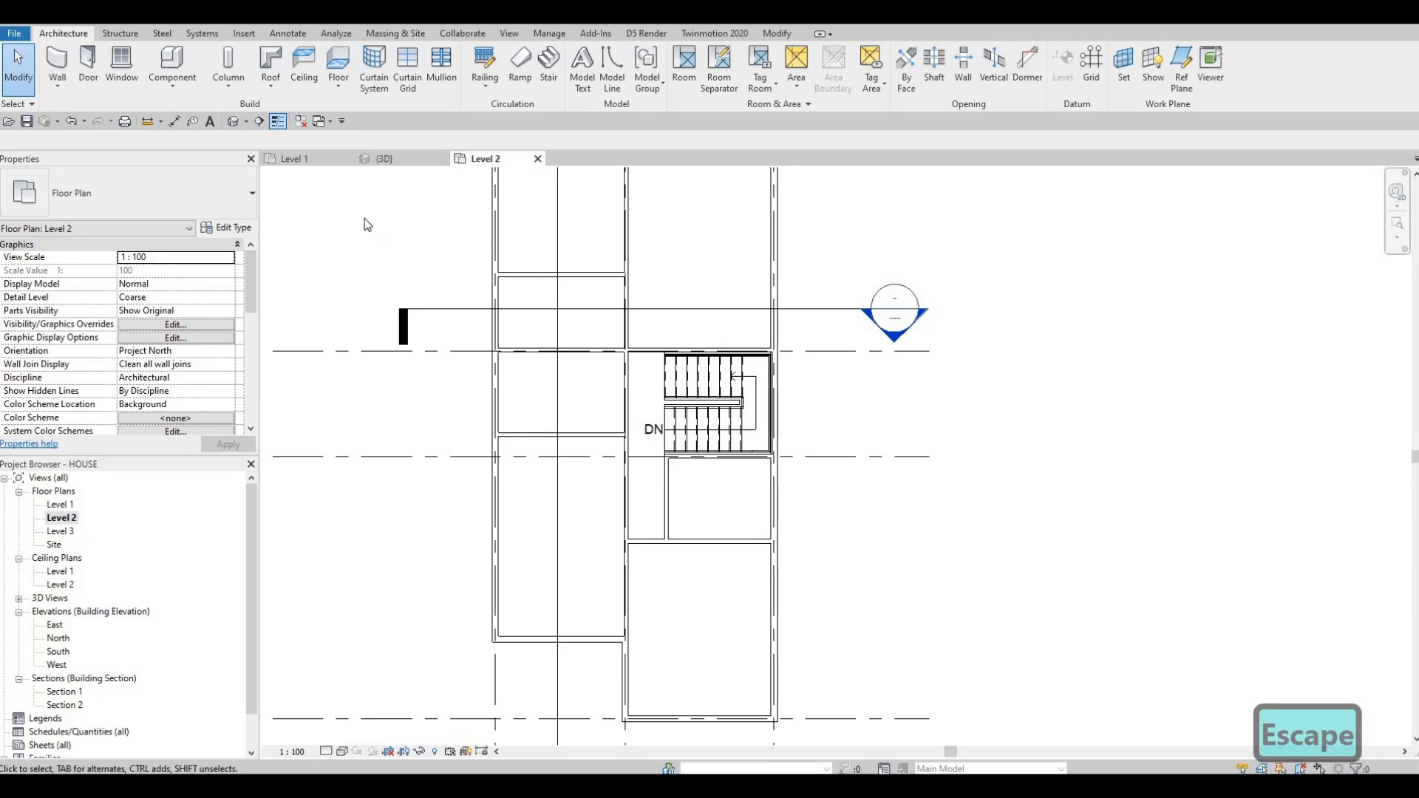
Step: Place 700 x 2000mm single-panel wood doors centred in the corridor's end wall and in the new vertical wall, 500 mm from the stair wall
click(89, 60)
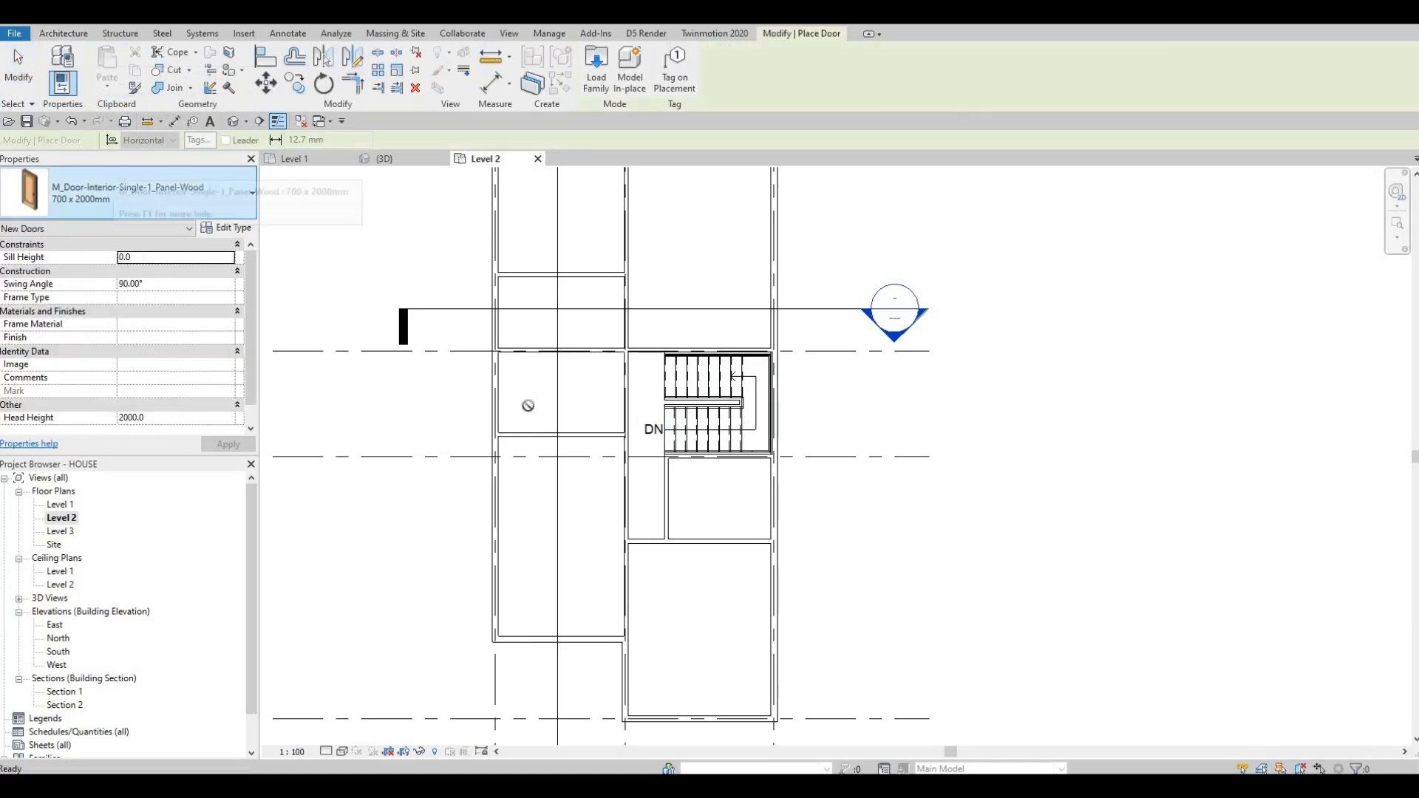
scroll(623, 481, up, 2)
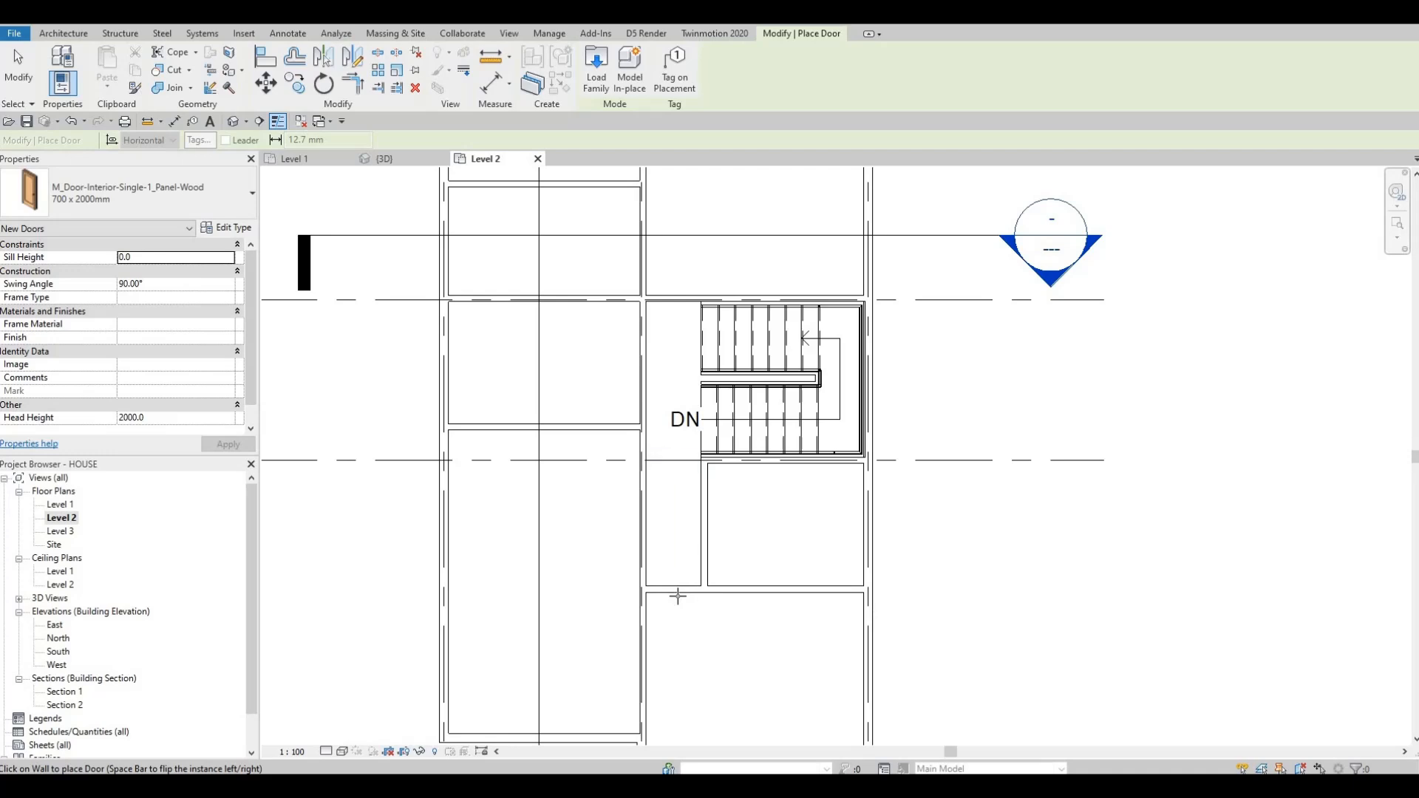
click(691, 581)
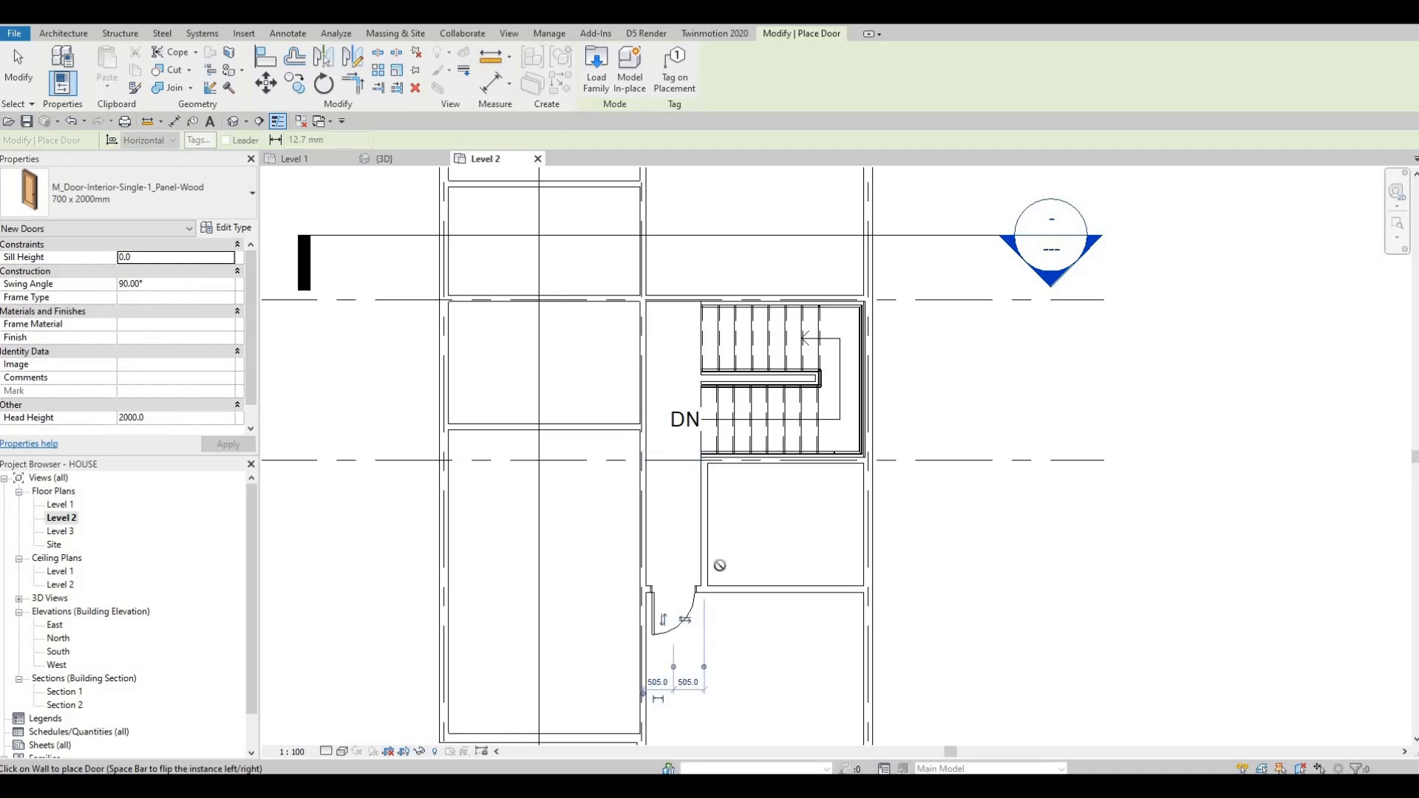
click(704, 487)
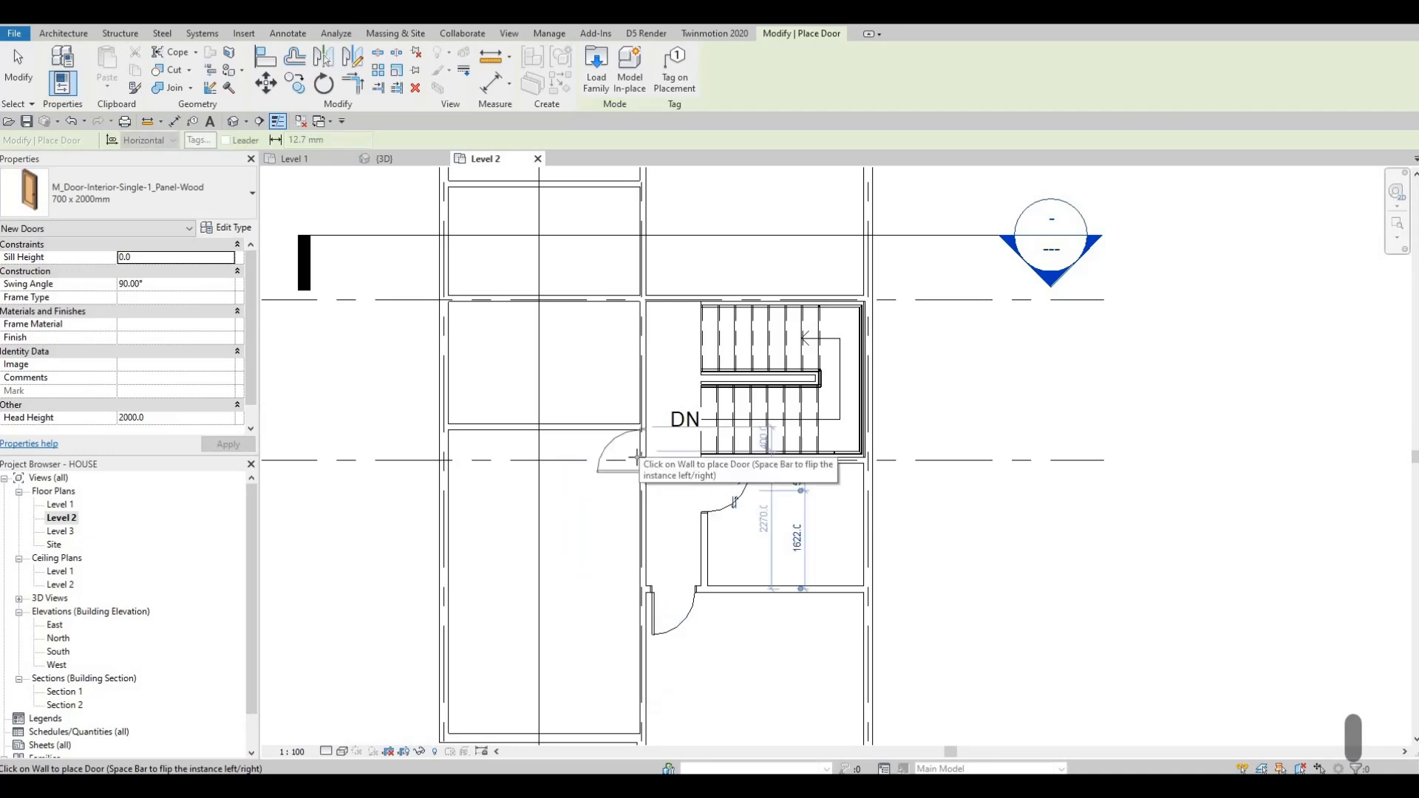
Step: Place doors in the corridor's left wall on both sides of the cross wall, each 500 mm from it and swinging into the rooms
key(space)
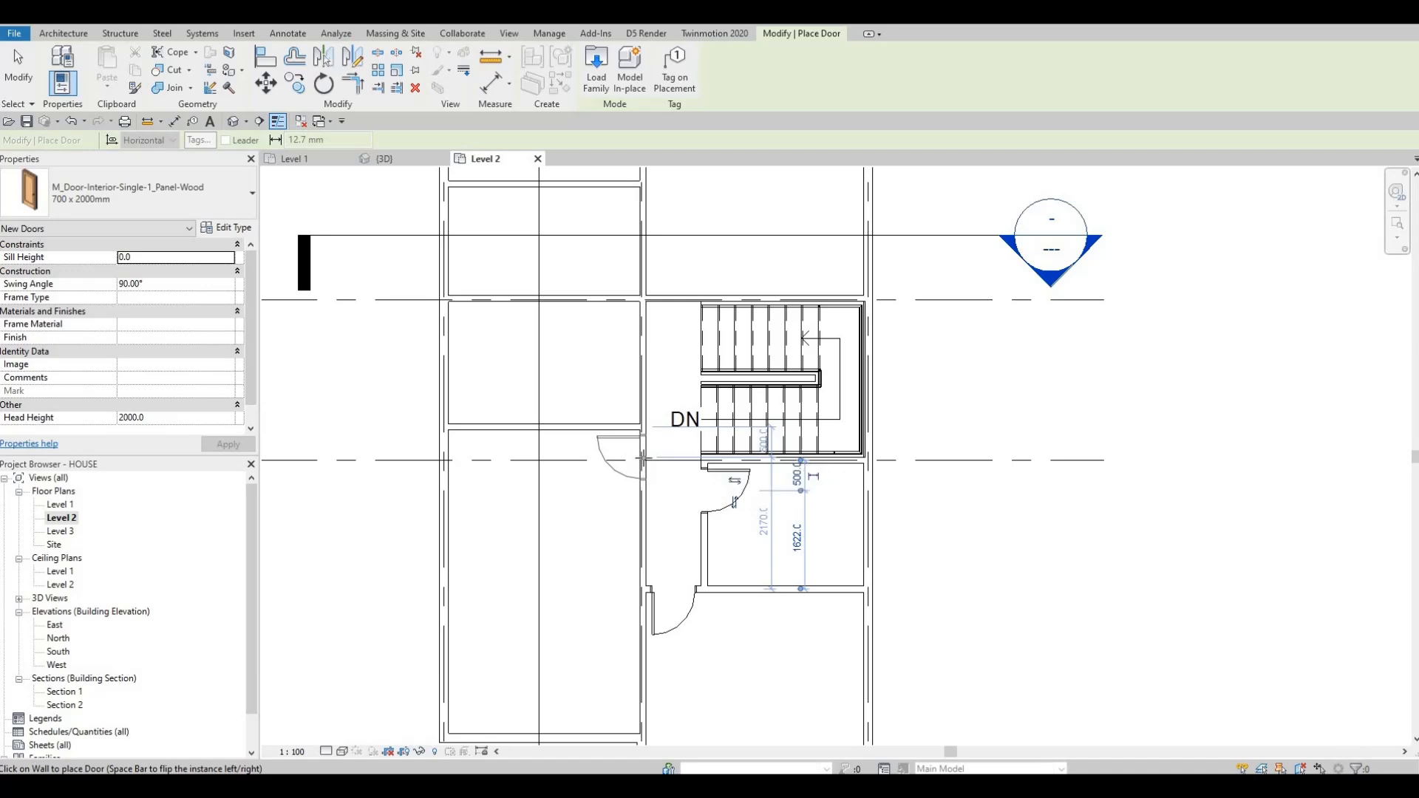
click(634, 458)
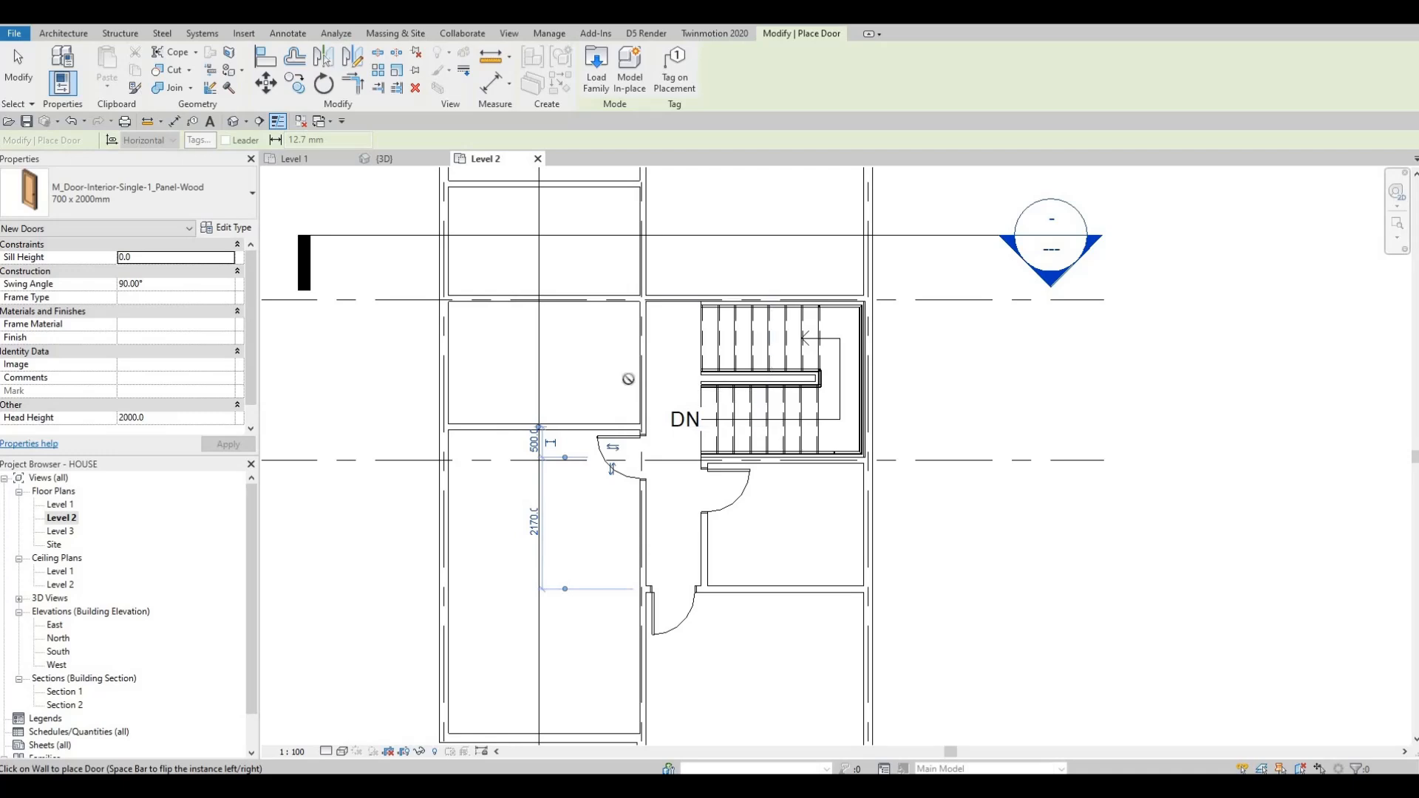
middle_drag(623, 446, 620, 494)
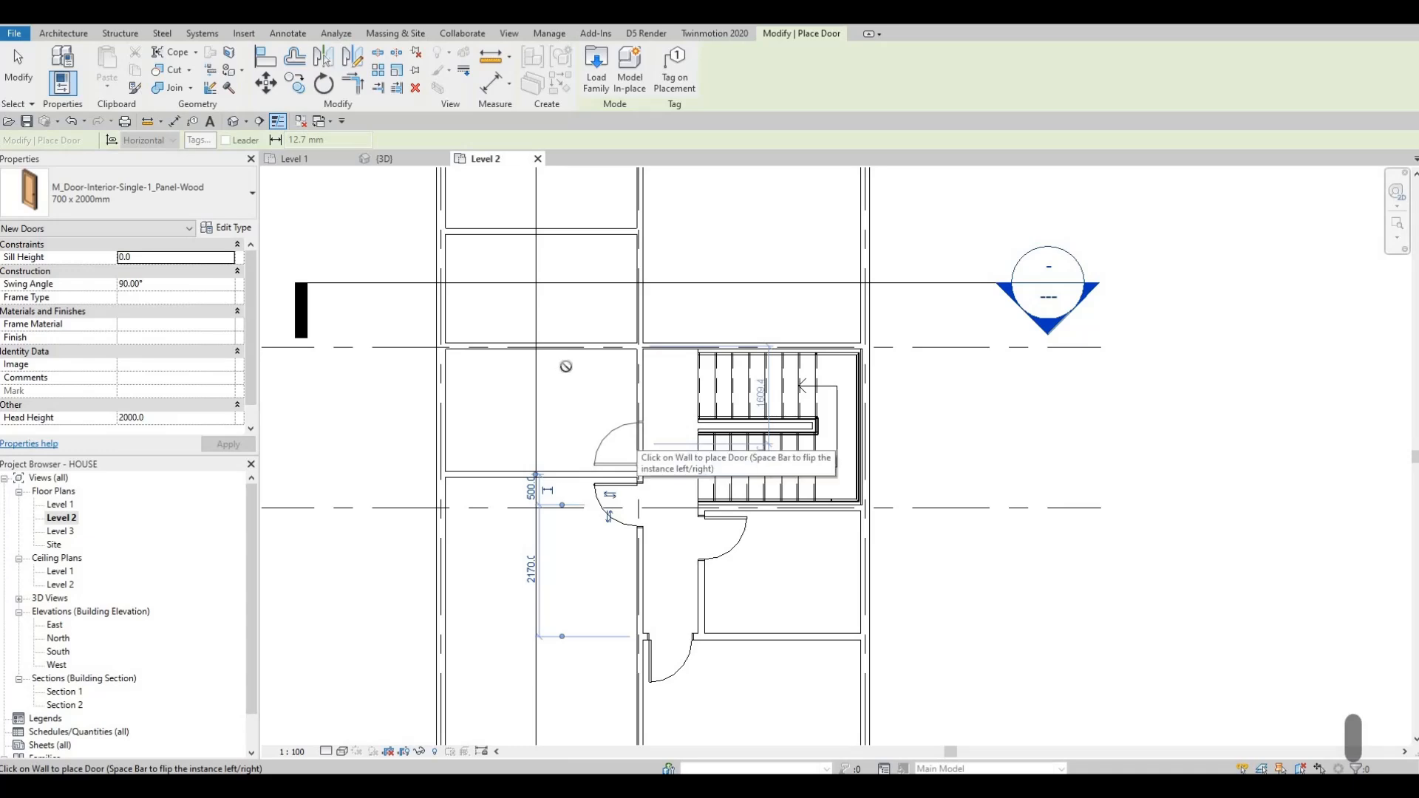
Step: Place a door in the wall above the stair, 500 mm from the corridor's left wall and swinging into the large upper-right room
middle_drag(680, 293, 697, 448)
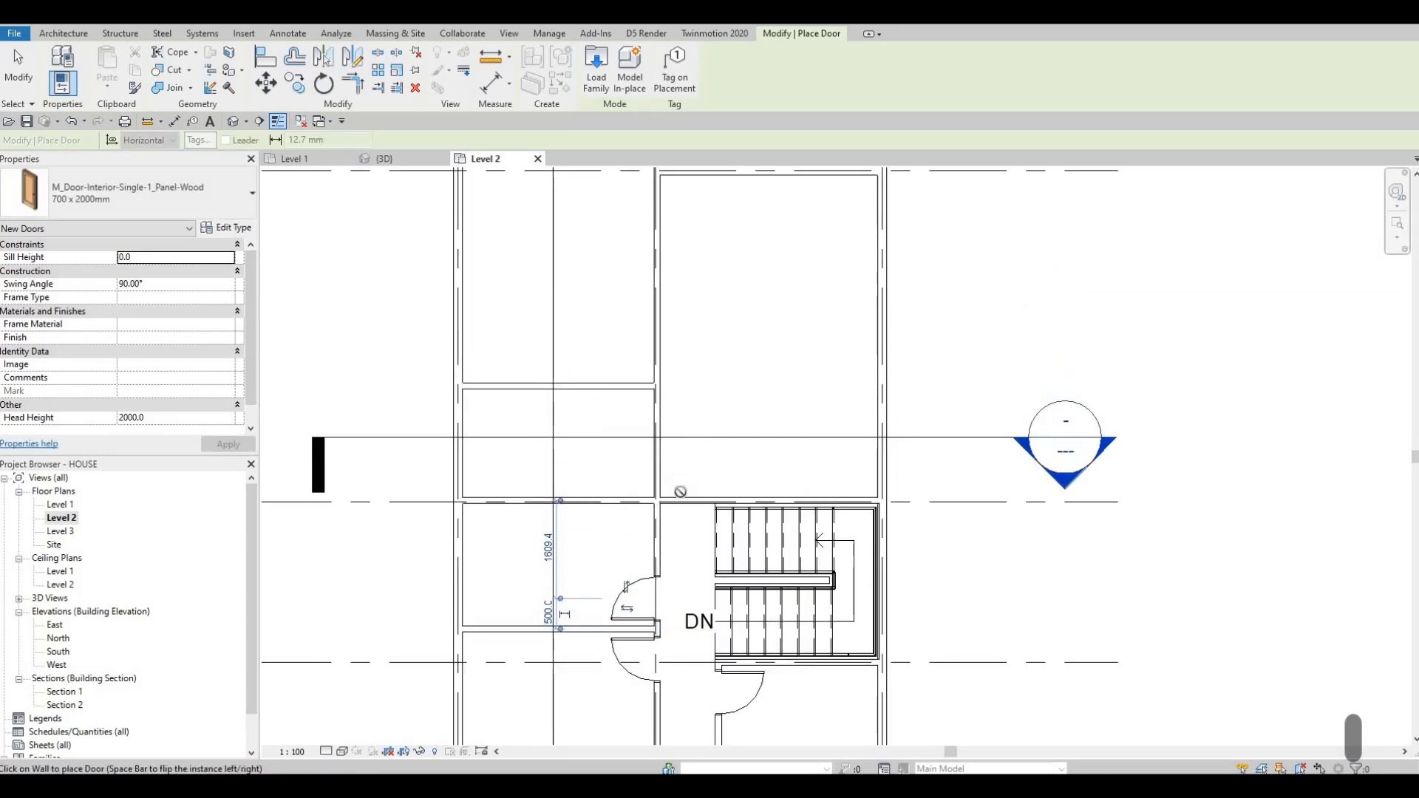
scroll(680, 513, up, 2)
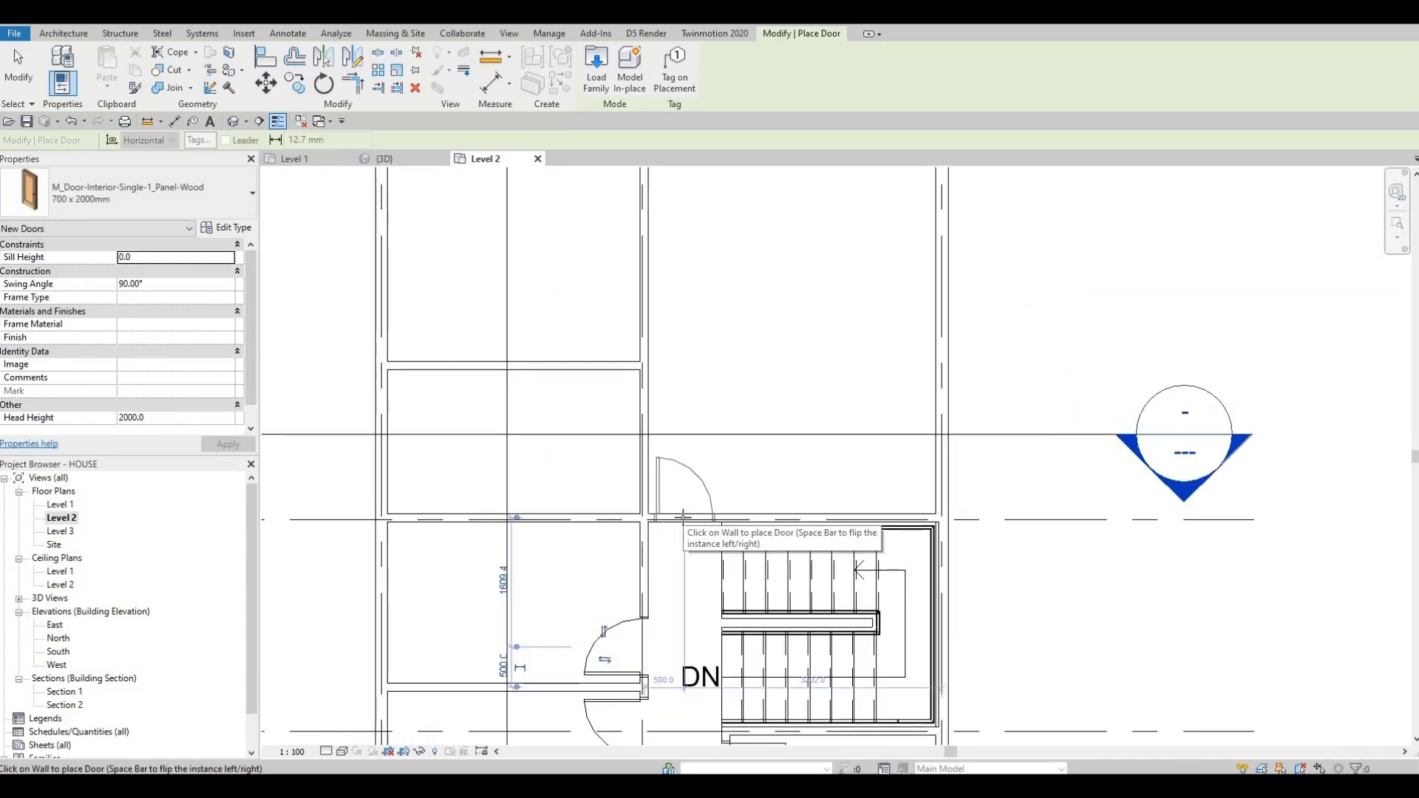
click(684, 516)
scroll(583, 509, down, 2)
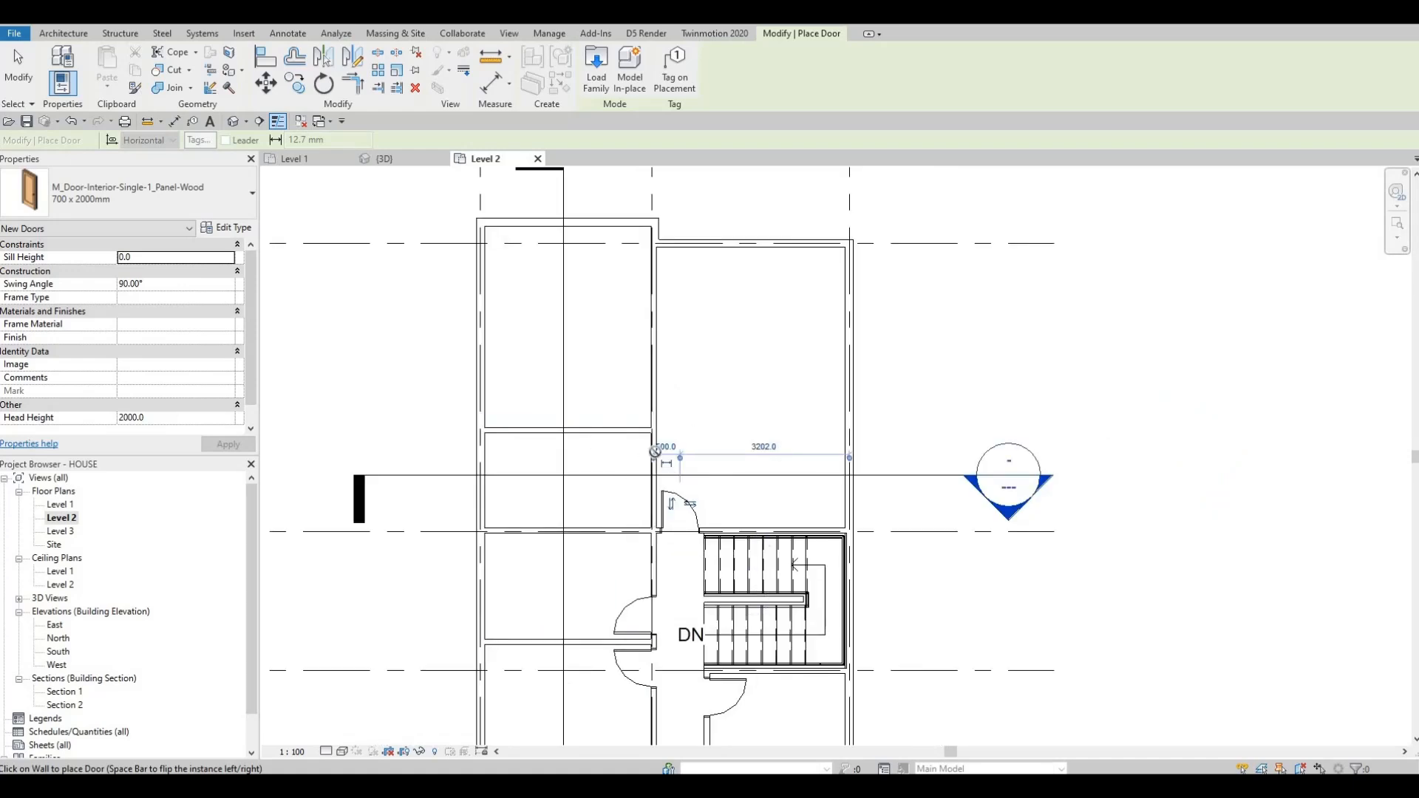
Step: Place a door with flipped swing centred in the right wall of the small room on the left side
scroll(656, 466, up, 2)
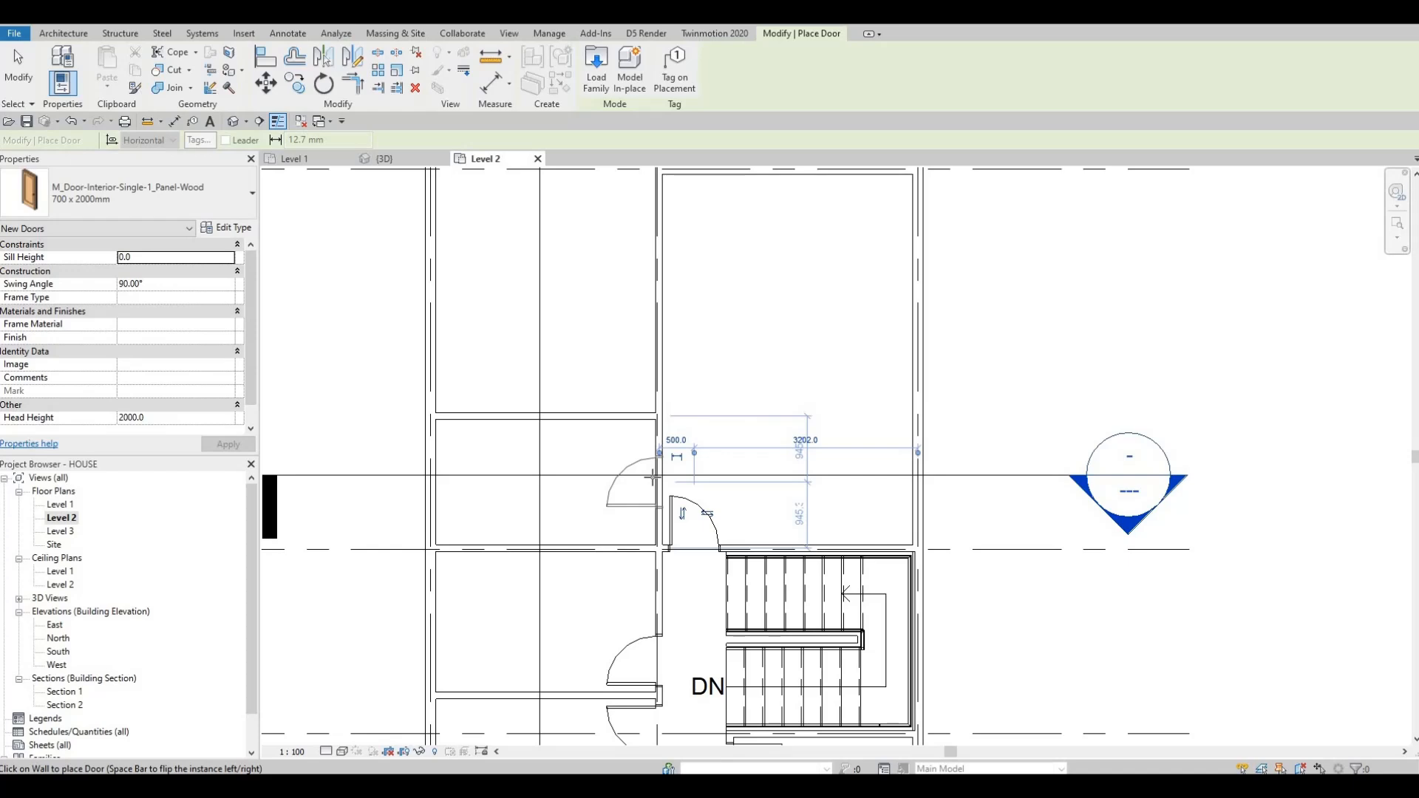
key(space)
click(659, 482)
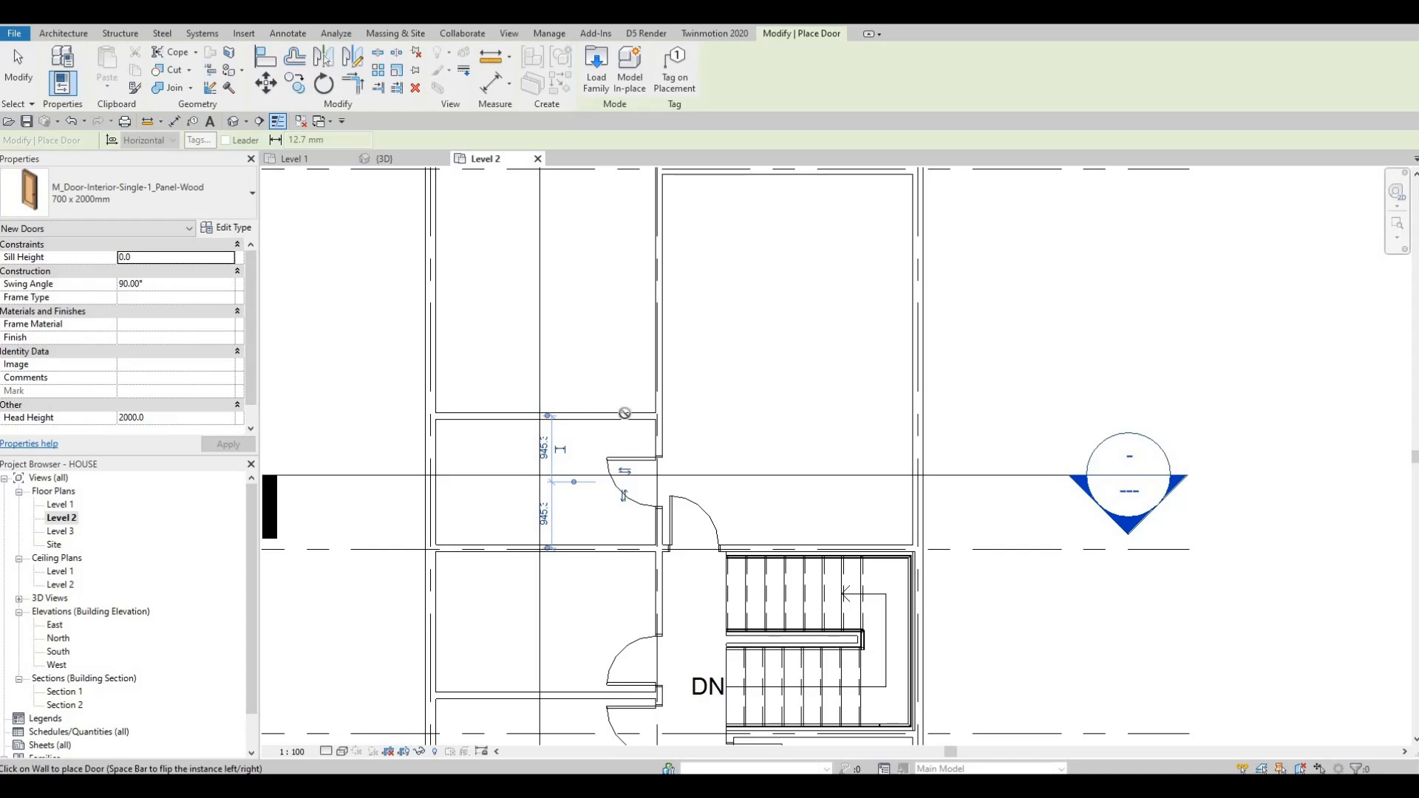
Step: Place a door with flipped swing in the right wall of the upper-left room, 1600 mm above the cross wall
middle_drag(658, 331, 652, 386)
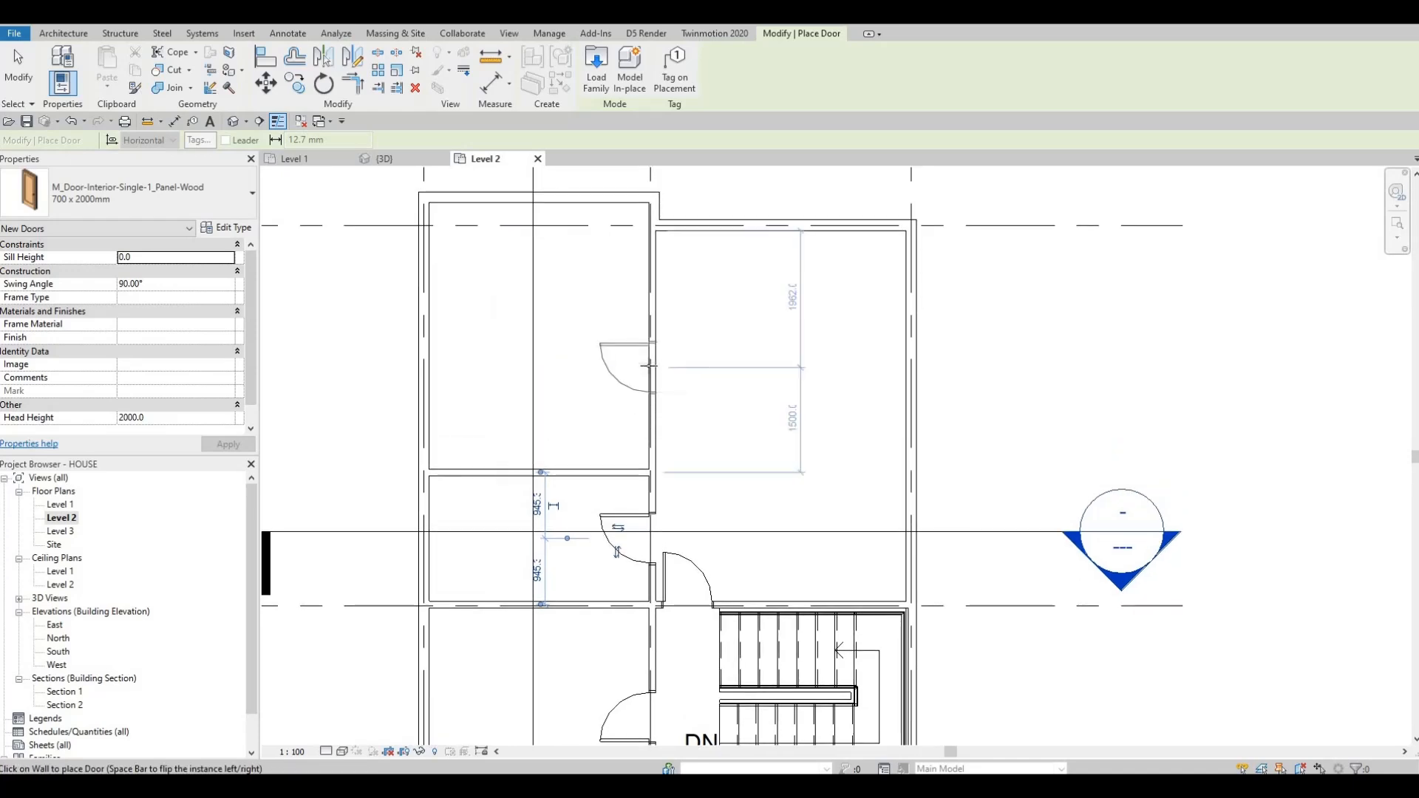
key(space)
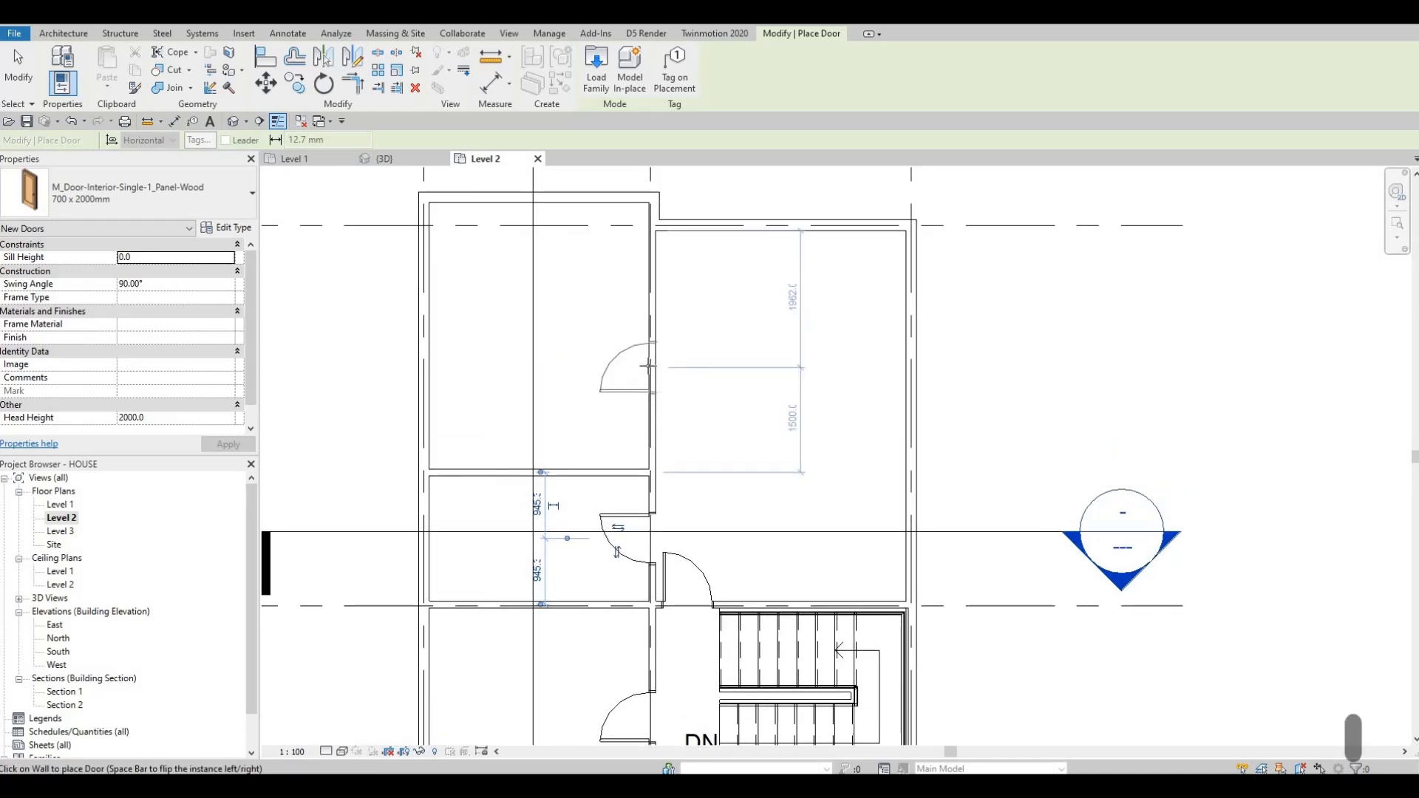
click(647, 362)
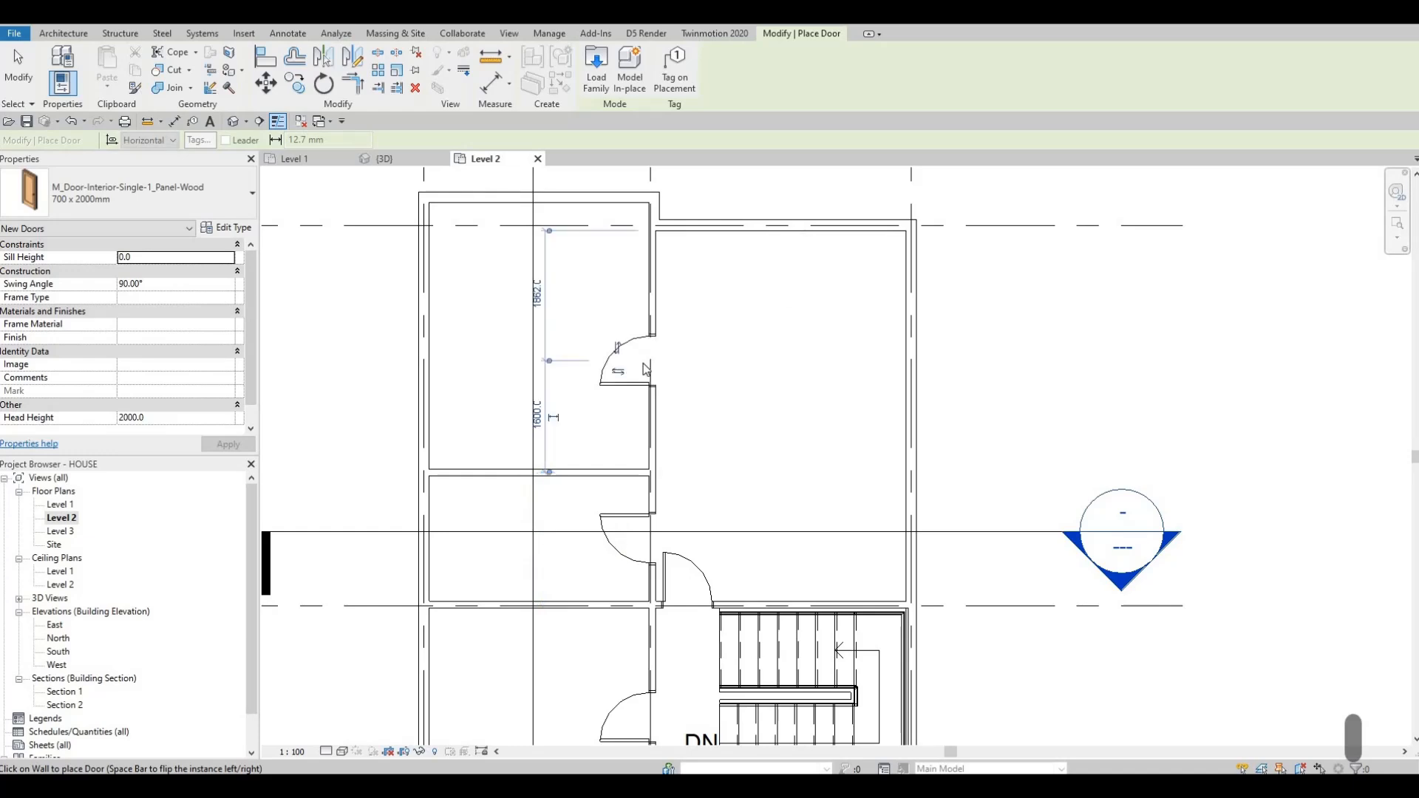
key(Escape)
key(Escape)
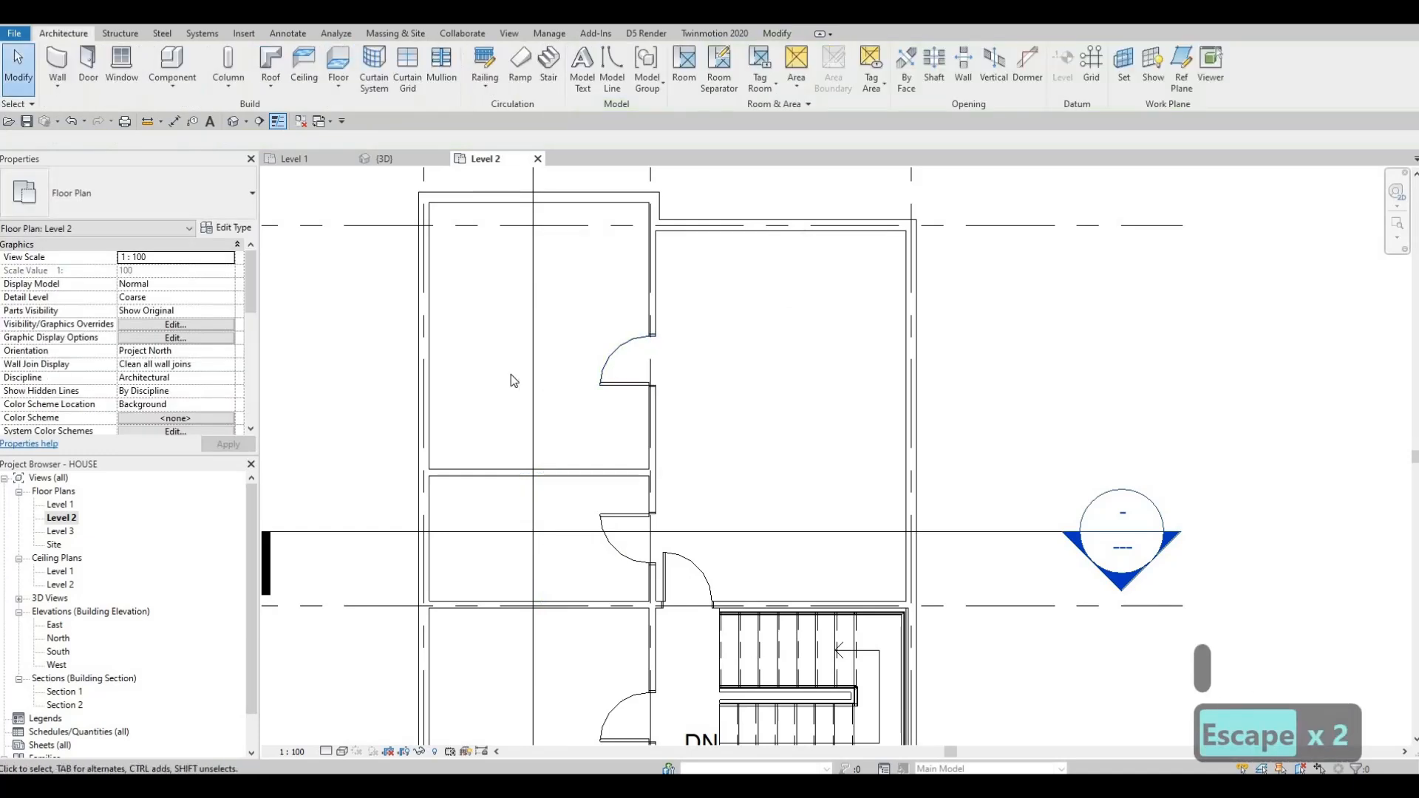
Step: Draw a horizontal INTERIOR WALL 1 stub 800 mm long into the upper-left room, just below its door
click(648, 406)
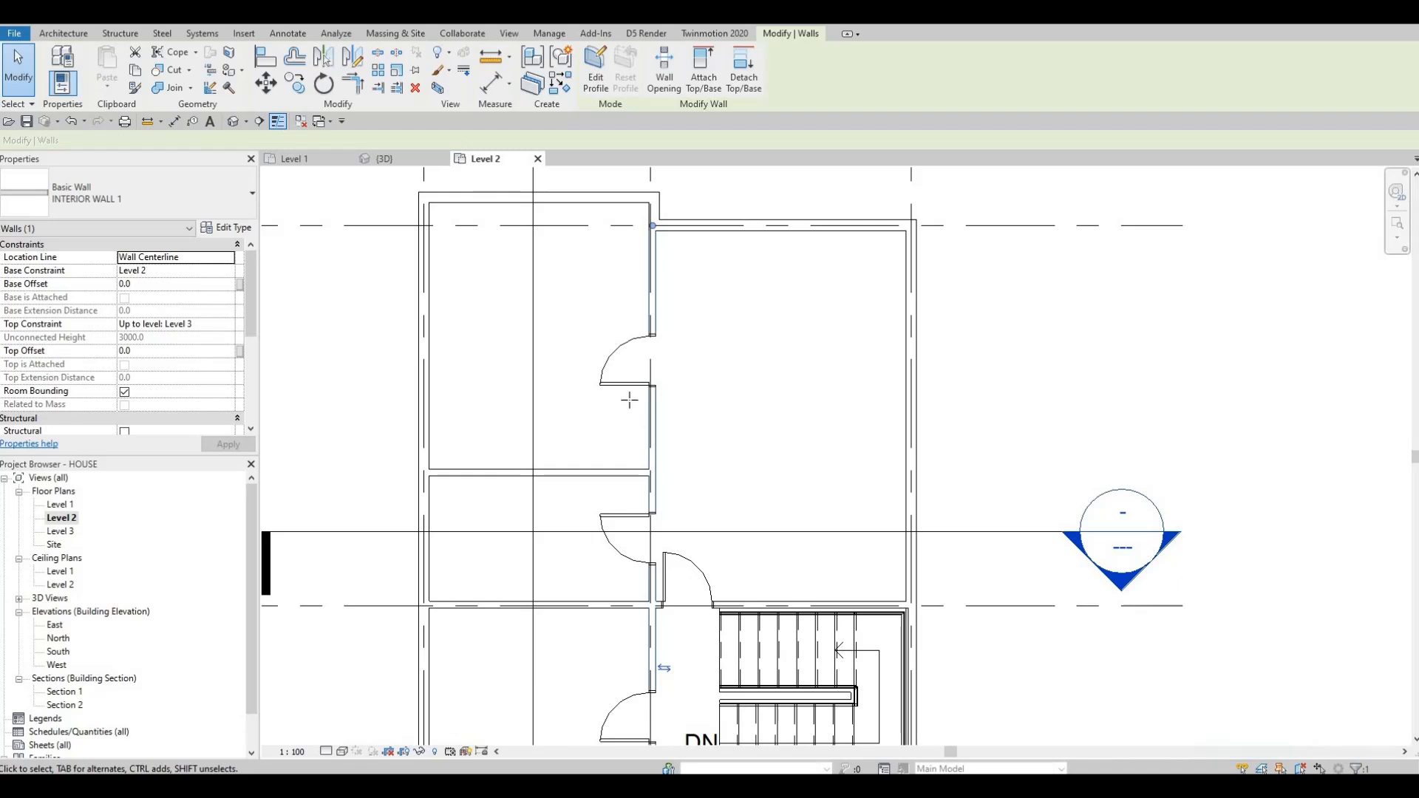
key(c)
key(s)
scroll(640, 403, up, 2)
click(664, 393)
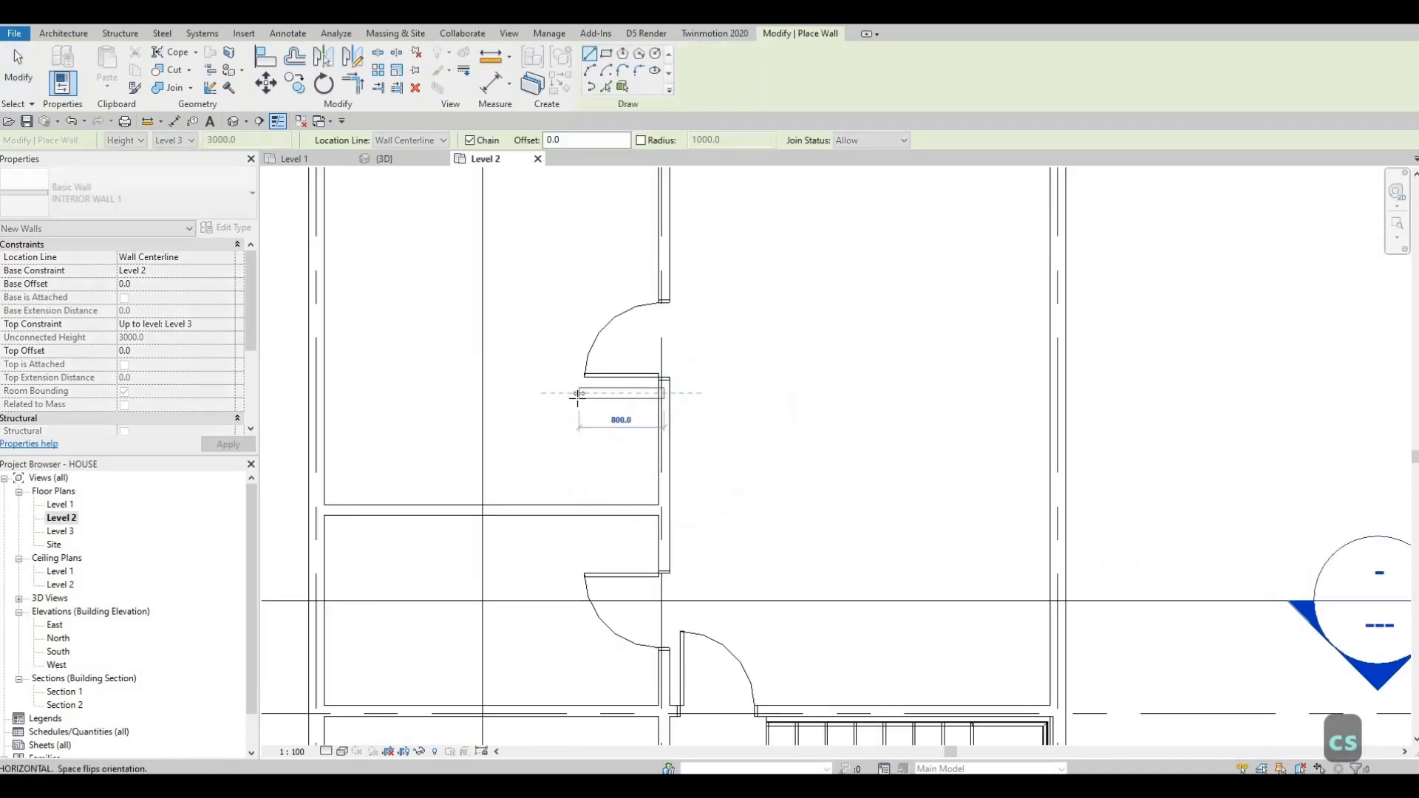
click(579, 395)
key(Escape)
key(Escape)
key(Escape)
scroll(599, 591, down, 1)
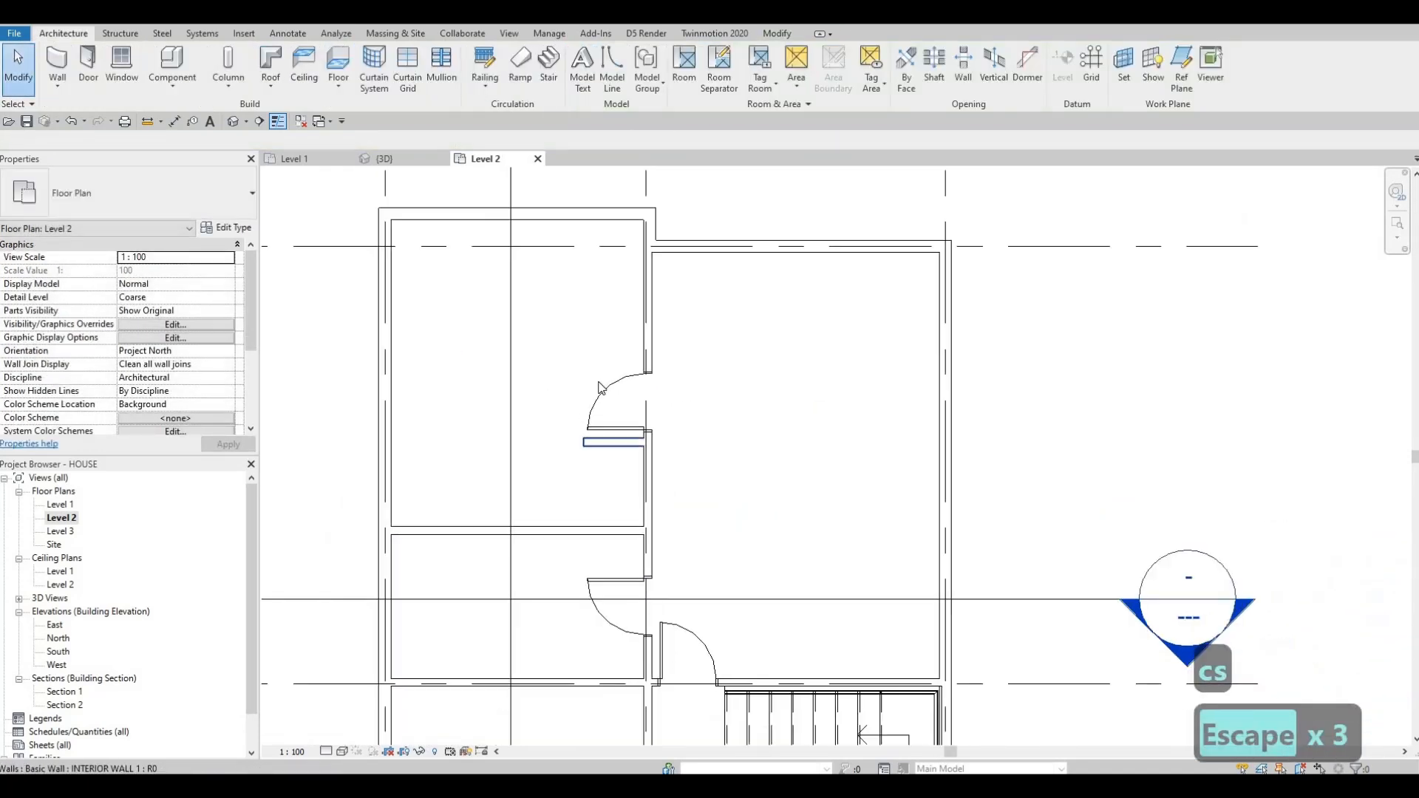
Step: Nudge the upper-left room's door and the short stub wall together three increments downward
click(603, 433)
ctrl+click(598, 442)
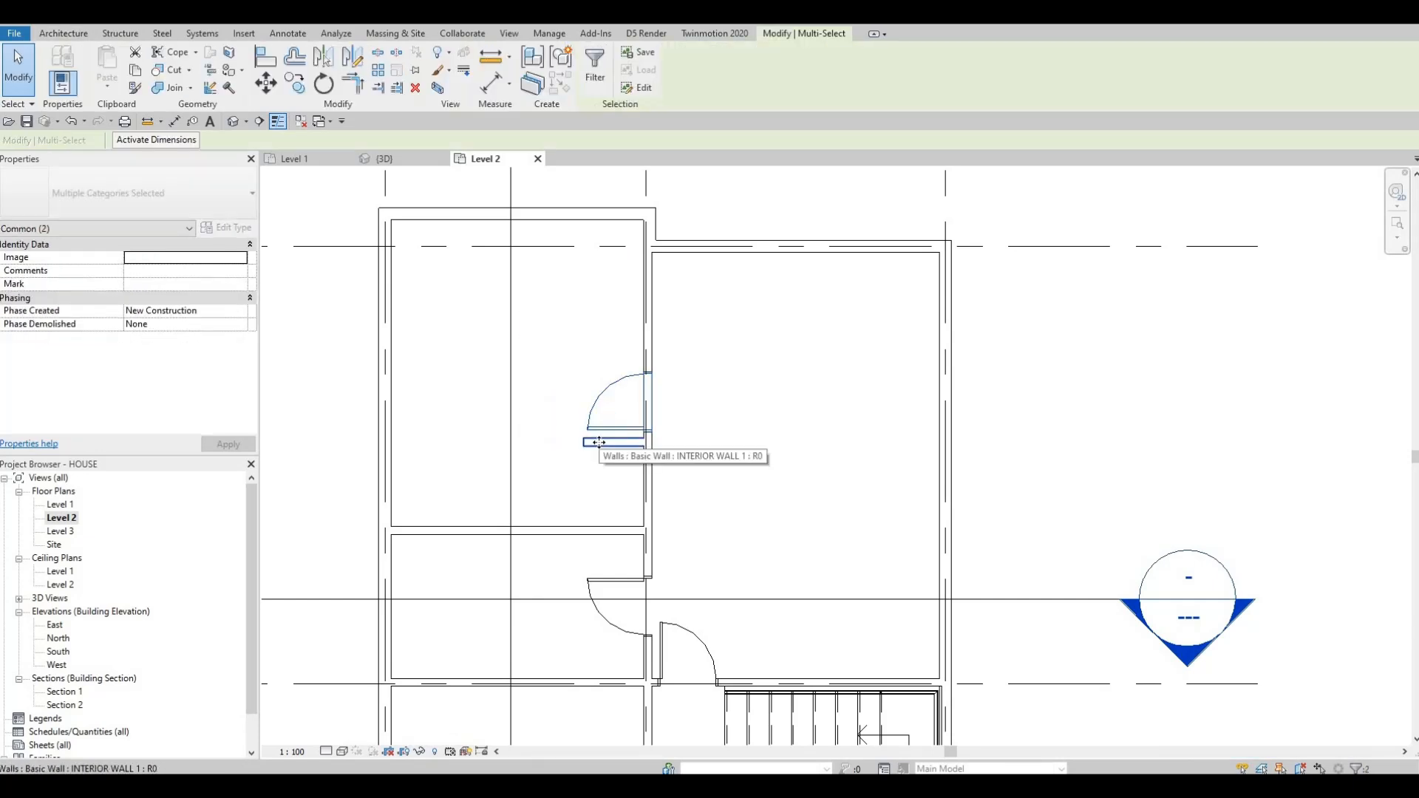
key(Down)
key(Down)
key(Down)
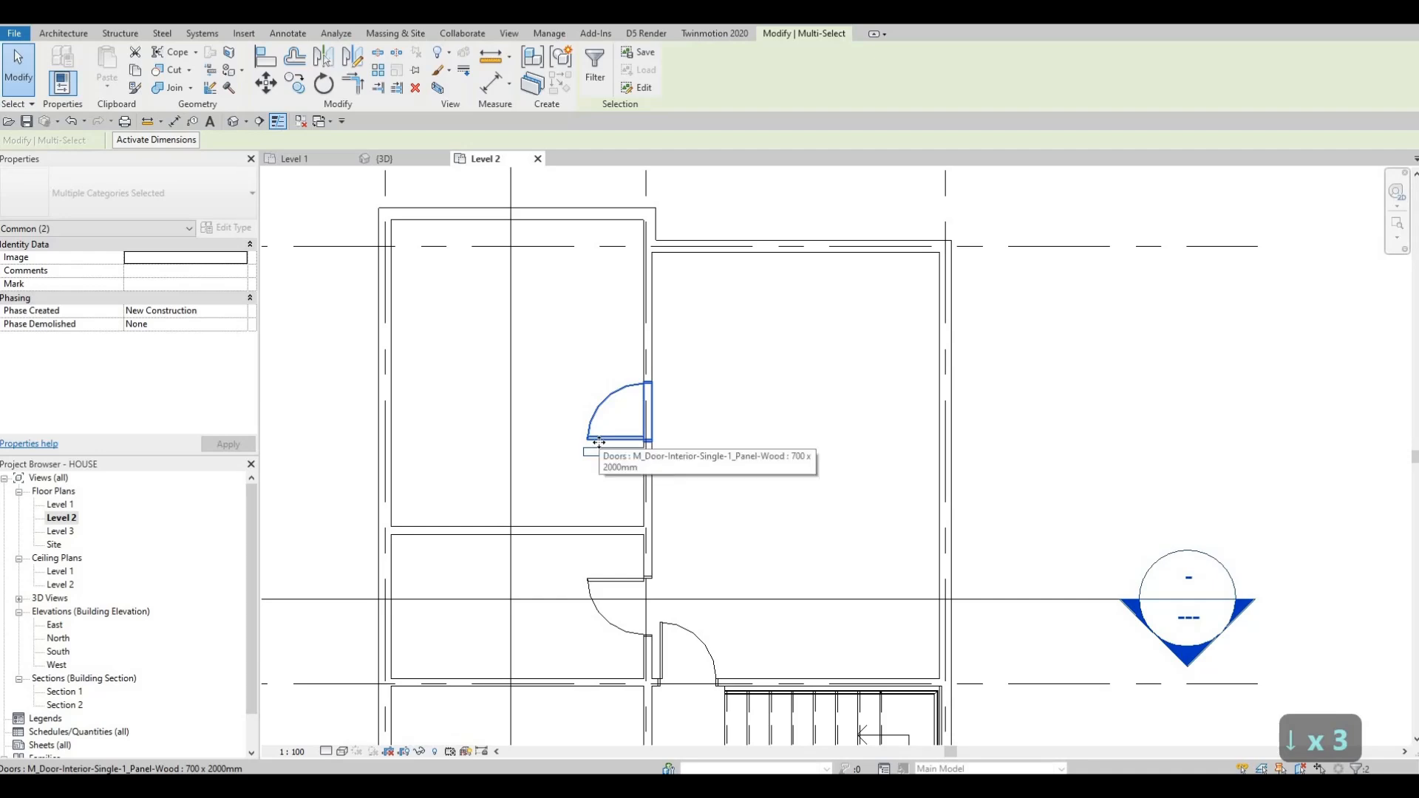
key(Escape)
key(Escape)
scroll(588, 475, down, 1)
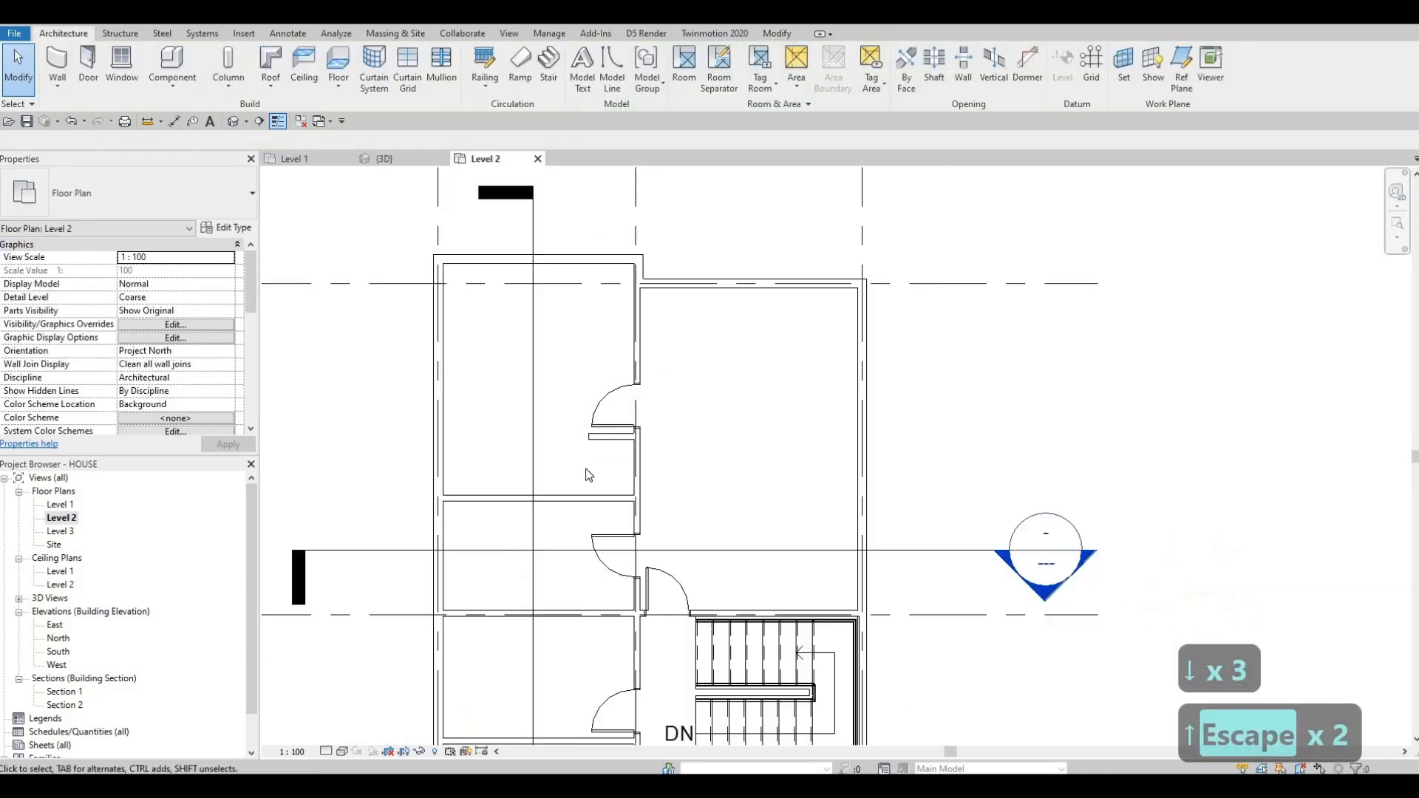
middle_drag(586, 467, 607, 449)
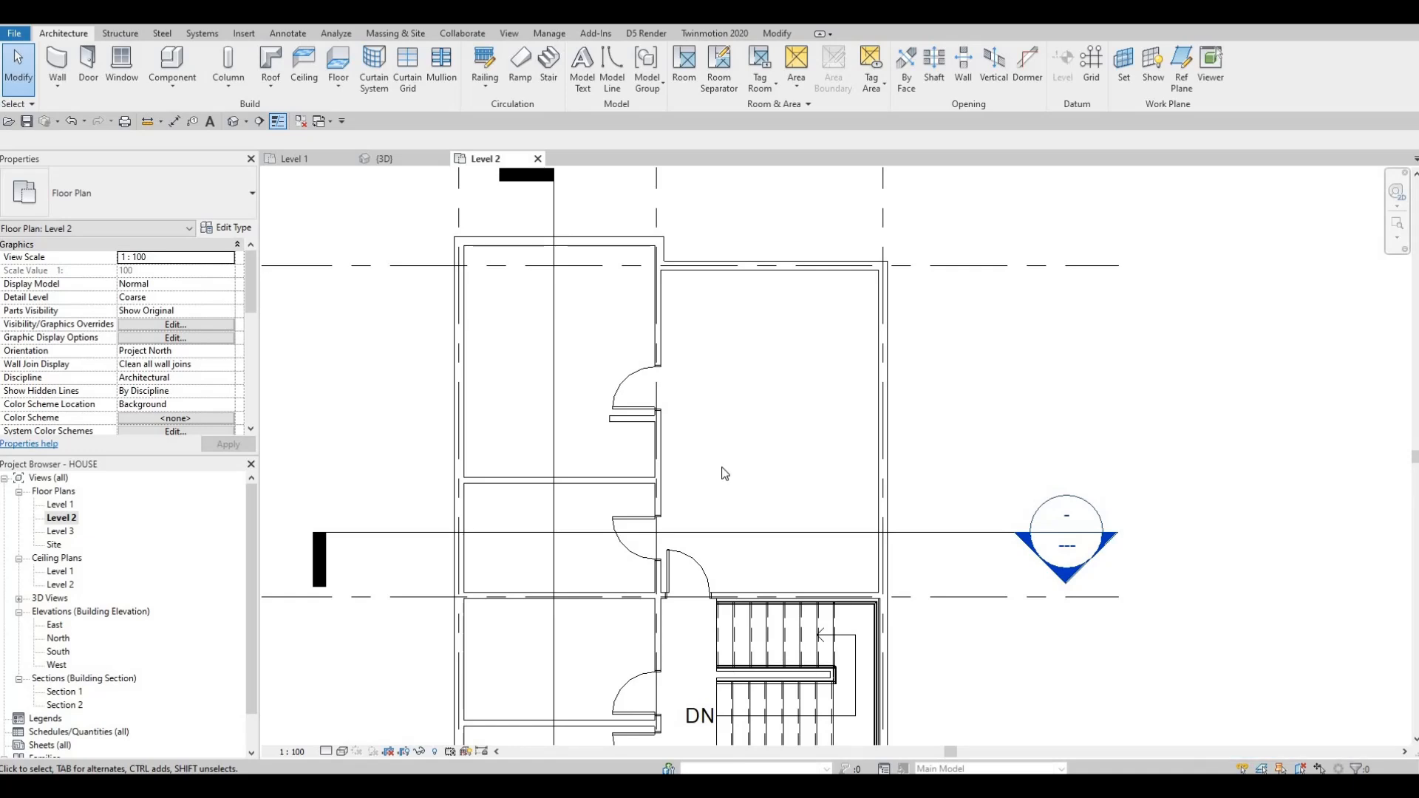
Step: Review the wall and door layout across the whole Level 2 floor plan
scroll(739, 516, down, 4)
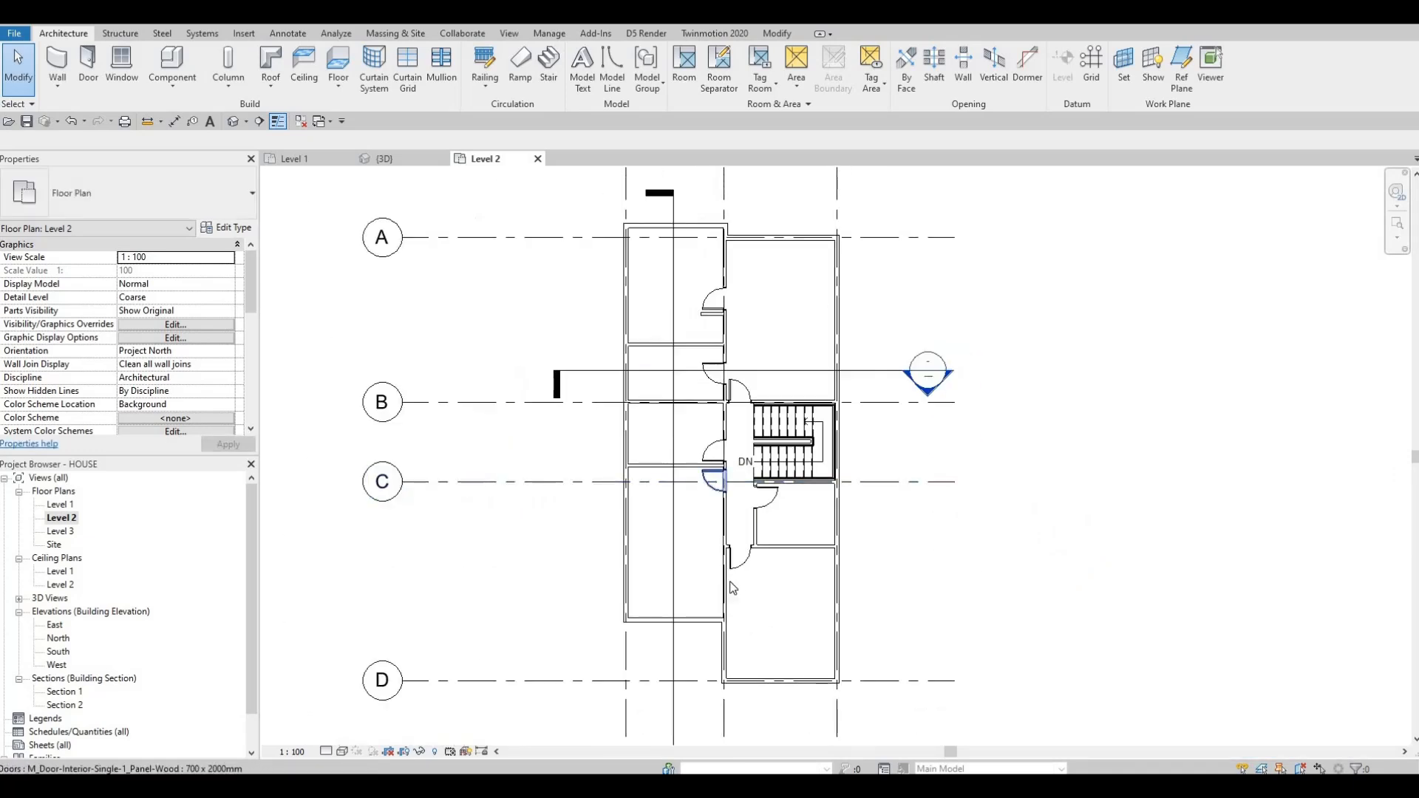
scroll(714, 523, up, 2)
middle_drag(698, 543, 659, 470)
scroll(602, 357, down, 1)
scroll(621, 469, down, 1)
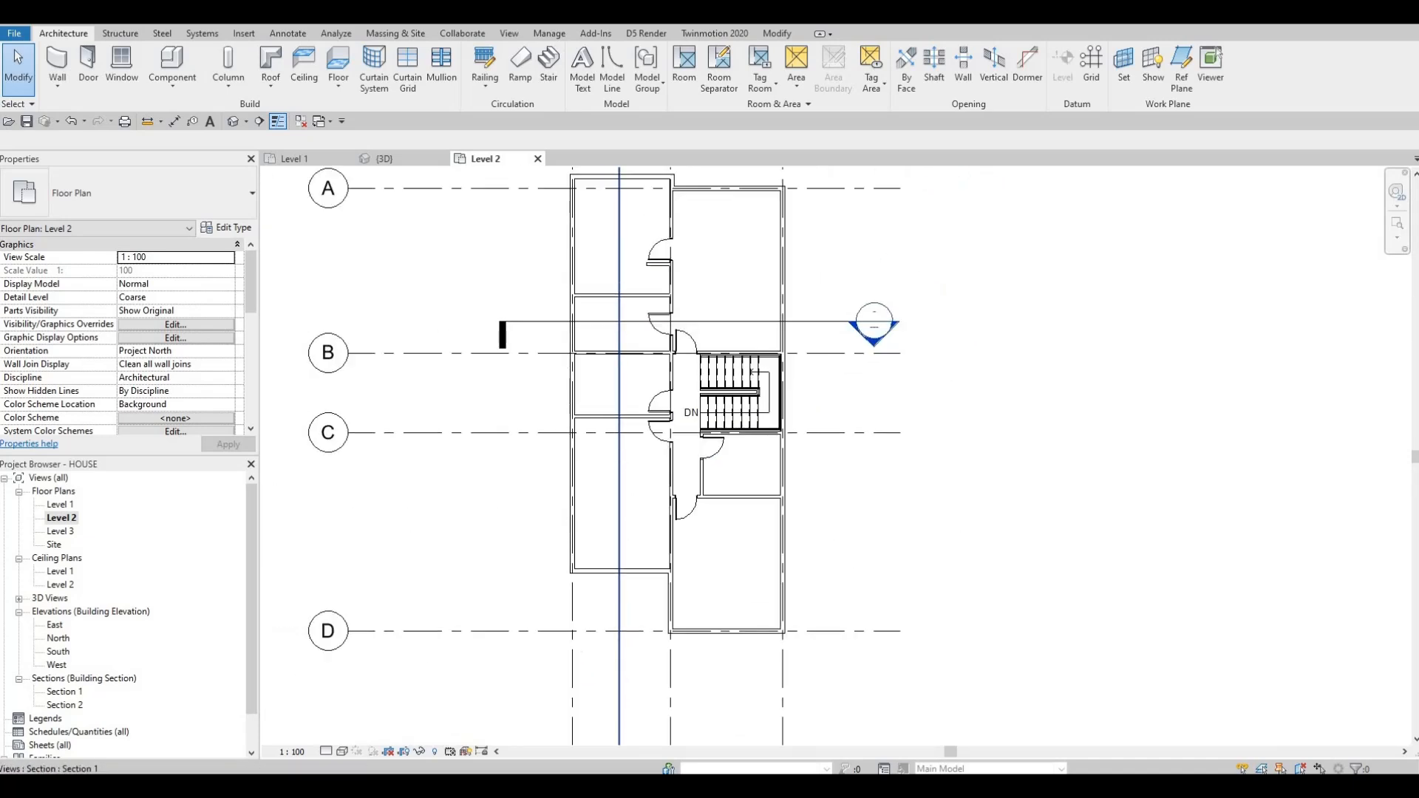
middle_drag(637, 420, 635, 480)
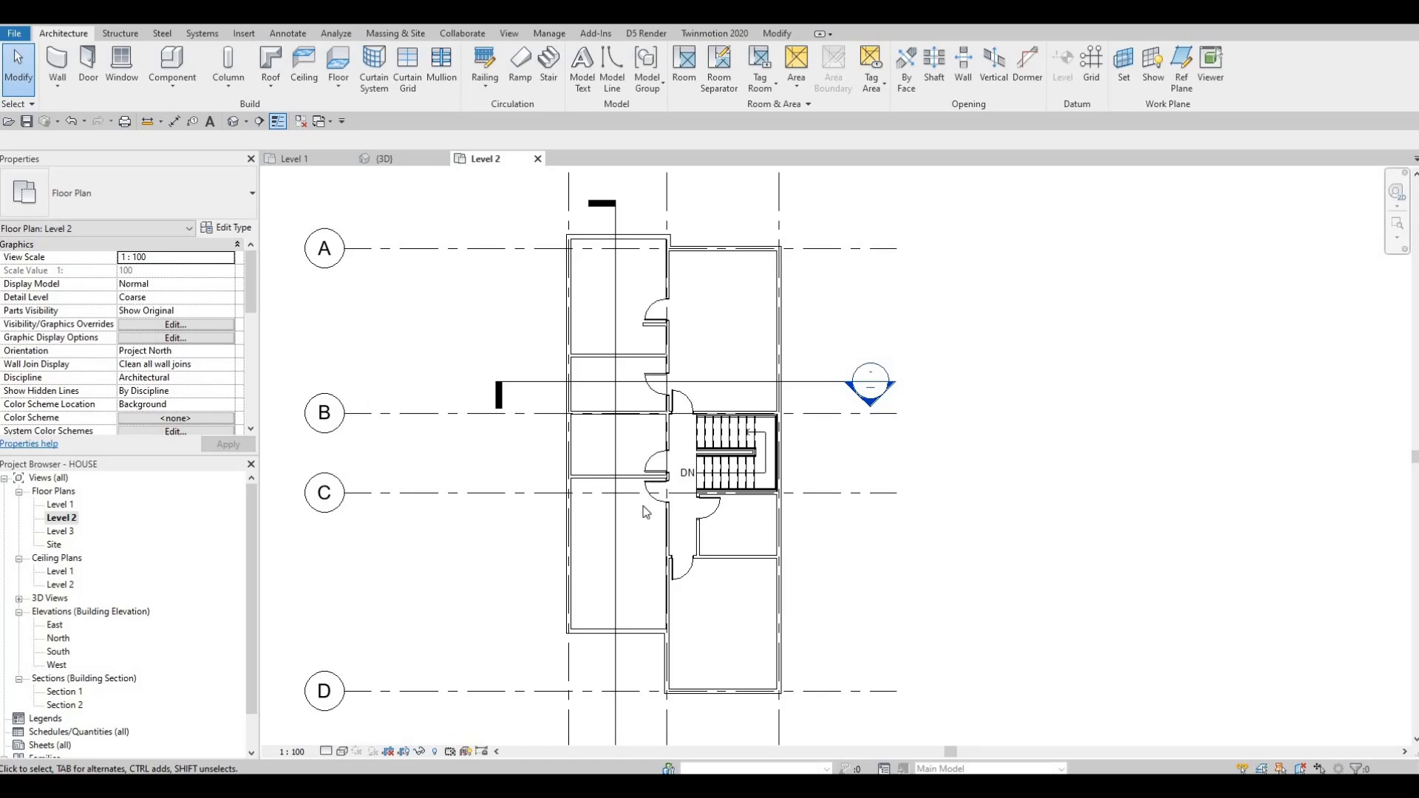
scroll(755, 515, up, 1)
middle_drag(756, 516, 746, 491)
scroll(747, 491, down, 1)
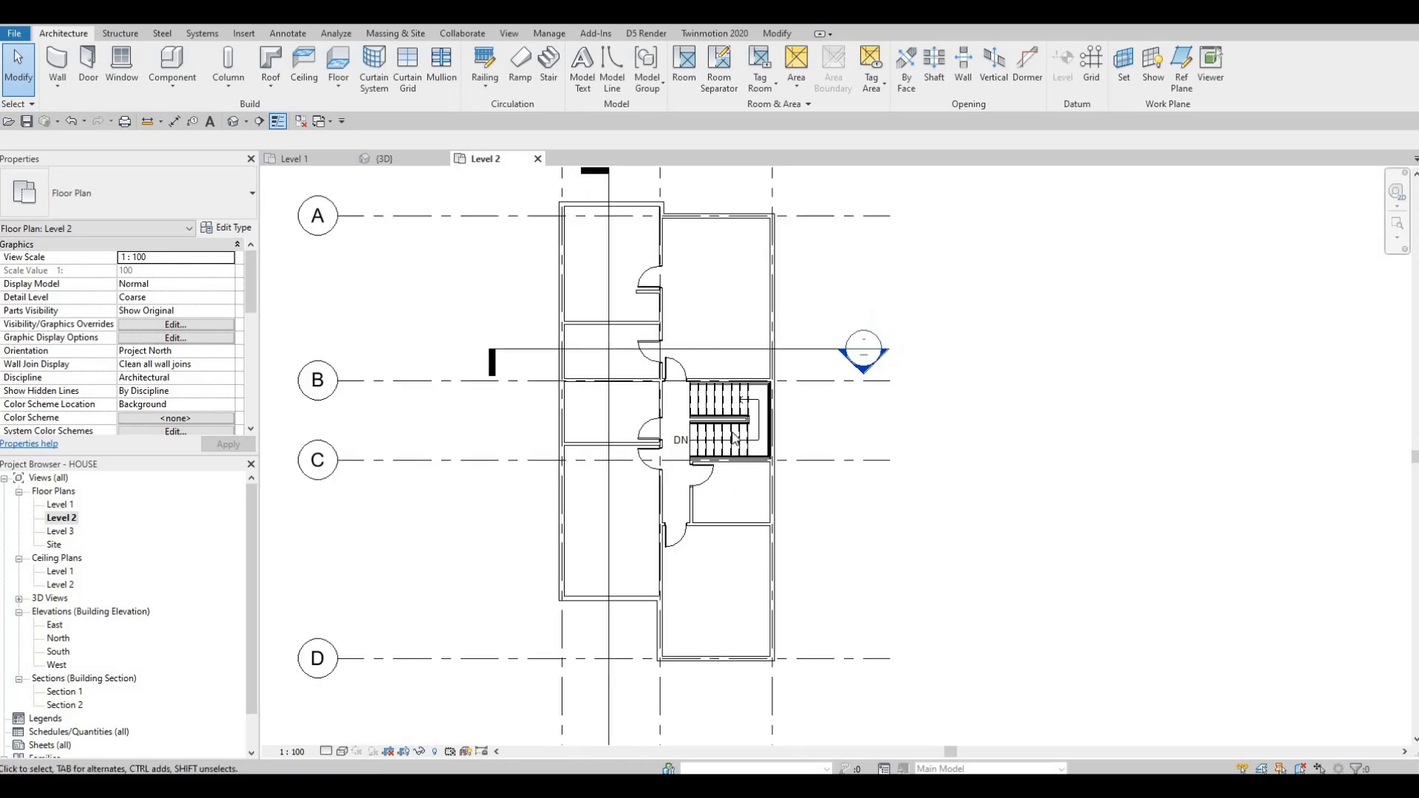
scroll(732, 431, down, 1)
scroll(730, 416, up, 2)
middle_drag(720, 362, 715, 411)
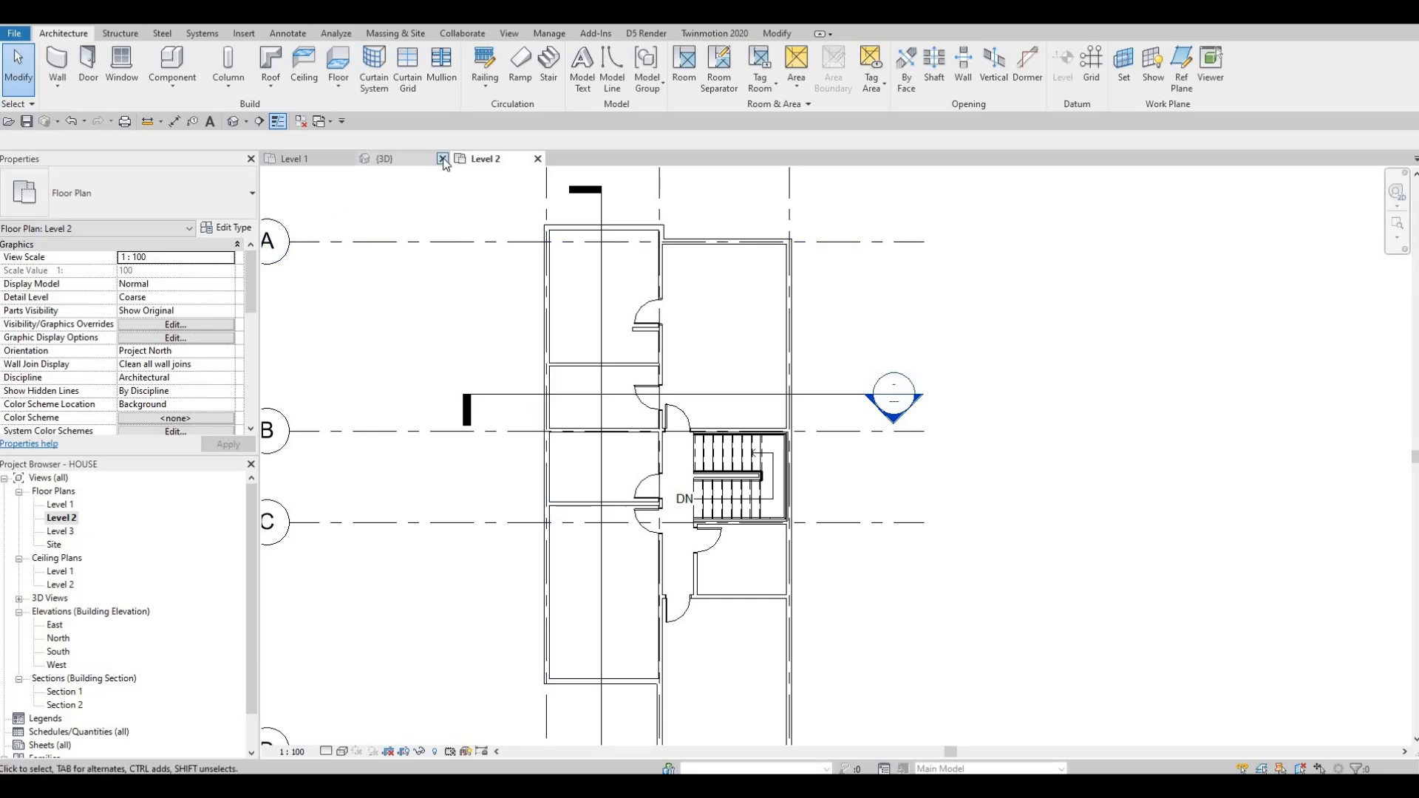
Step: Close the 3D view, tile the Level 2 and Level 1 plans side by side, and bring the Level 1 bathroom into view
click(442, 159)
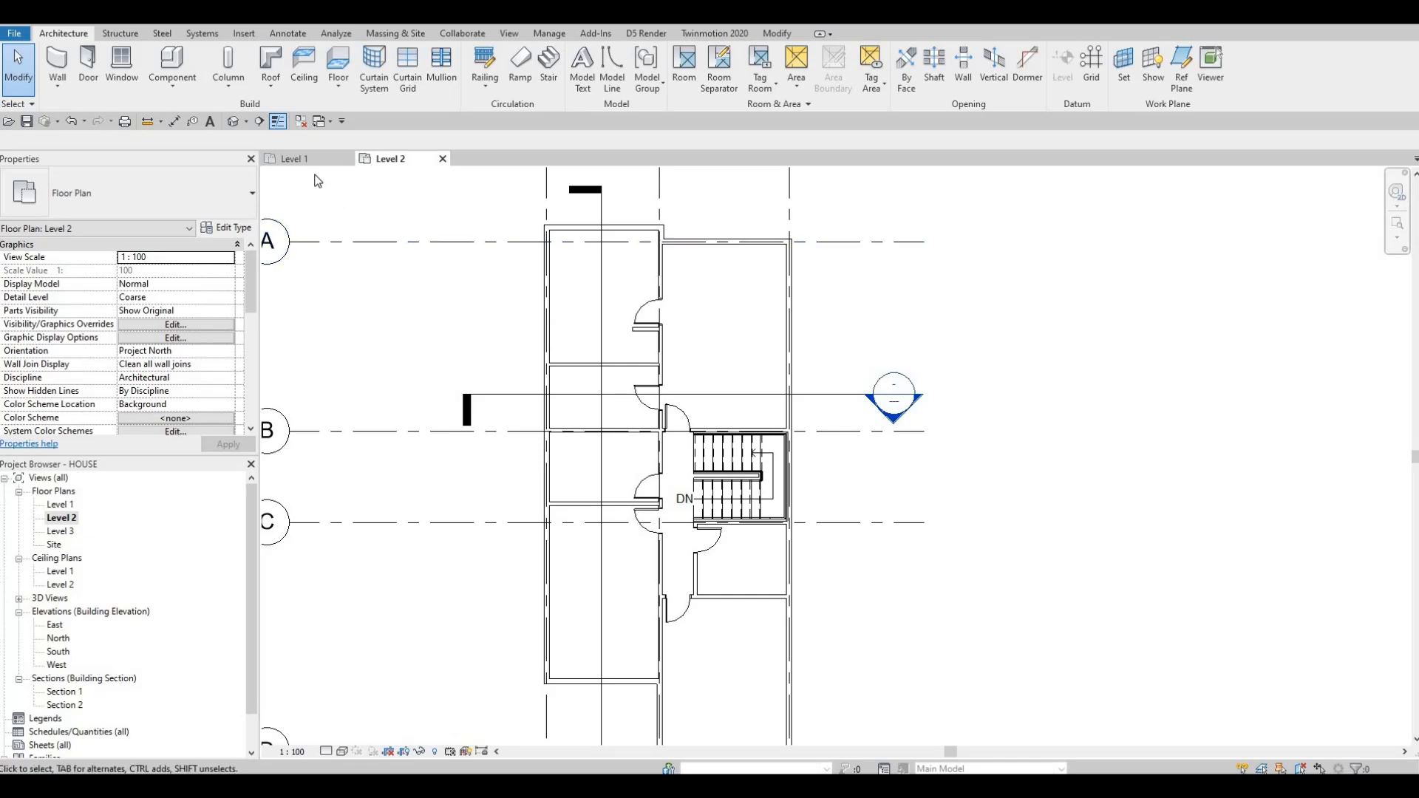
click(520, 33)
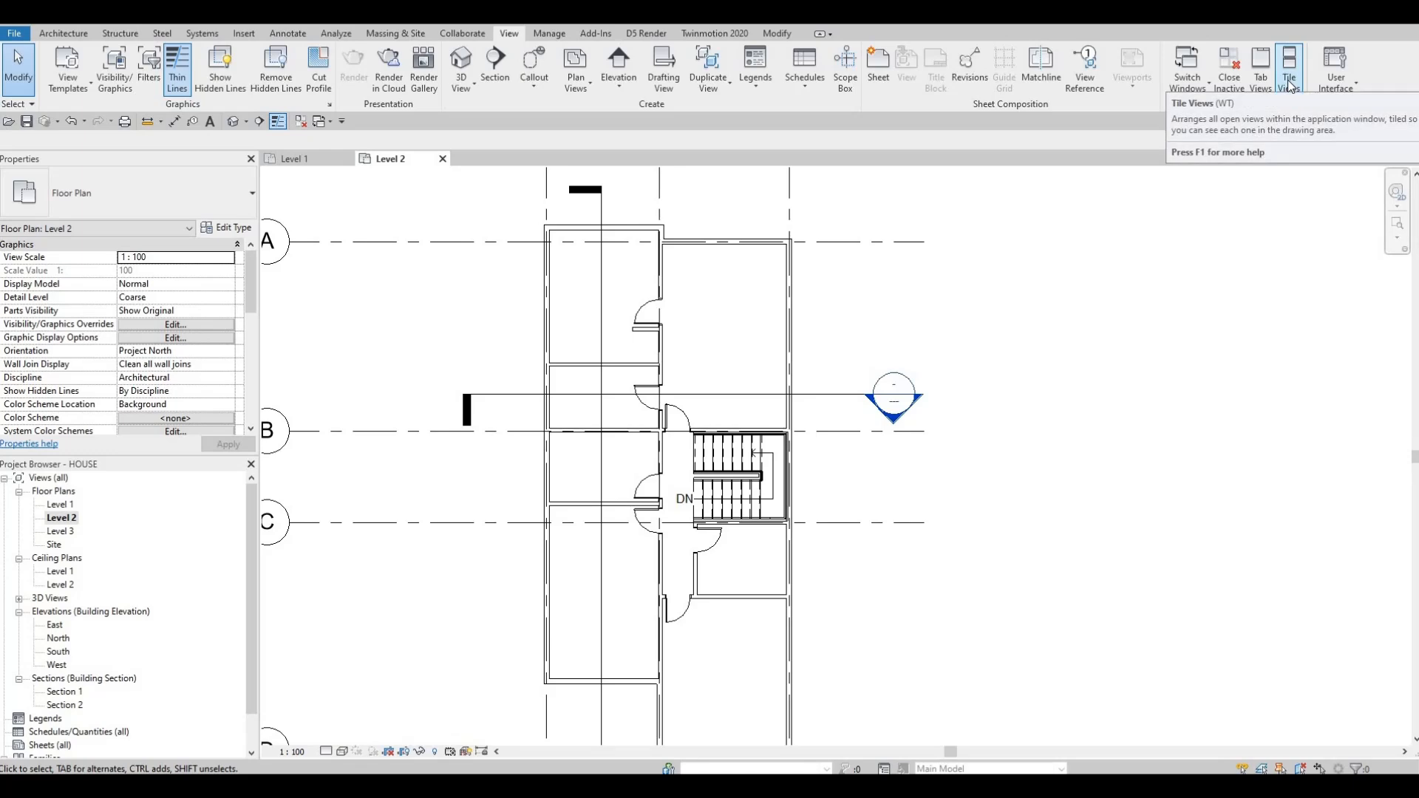
click(1290, 82)
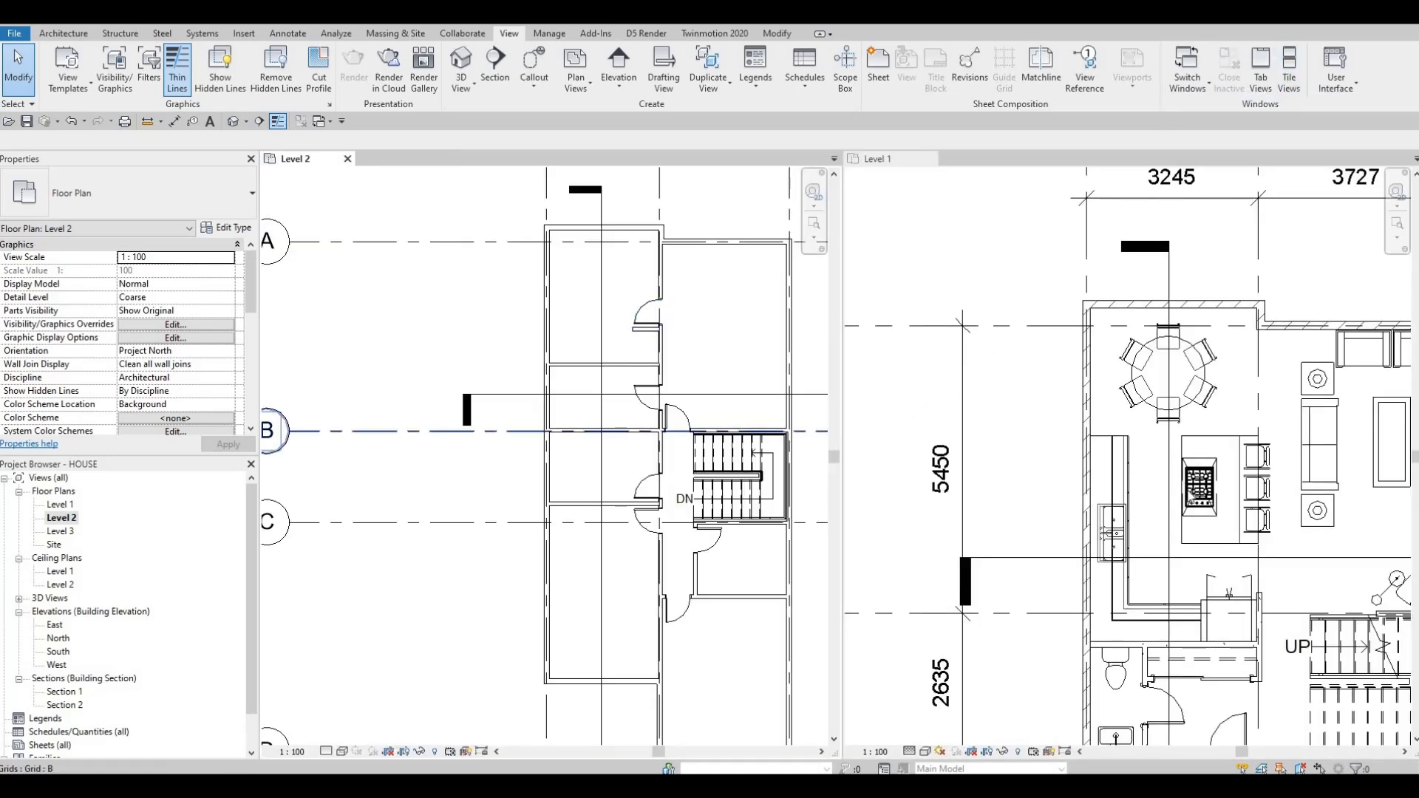
click(1023, 388)
middle_drag(1149, 550, 1052, 328)
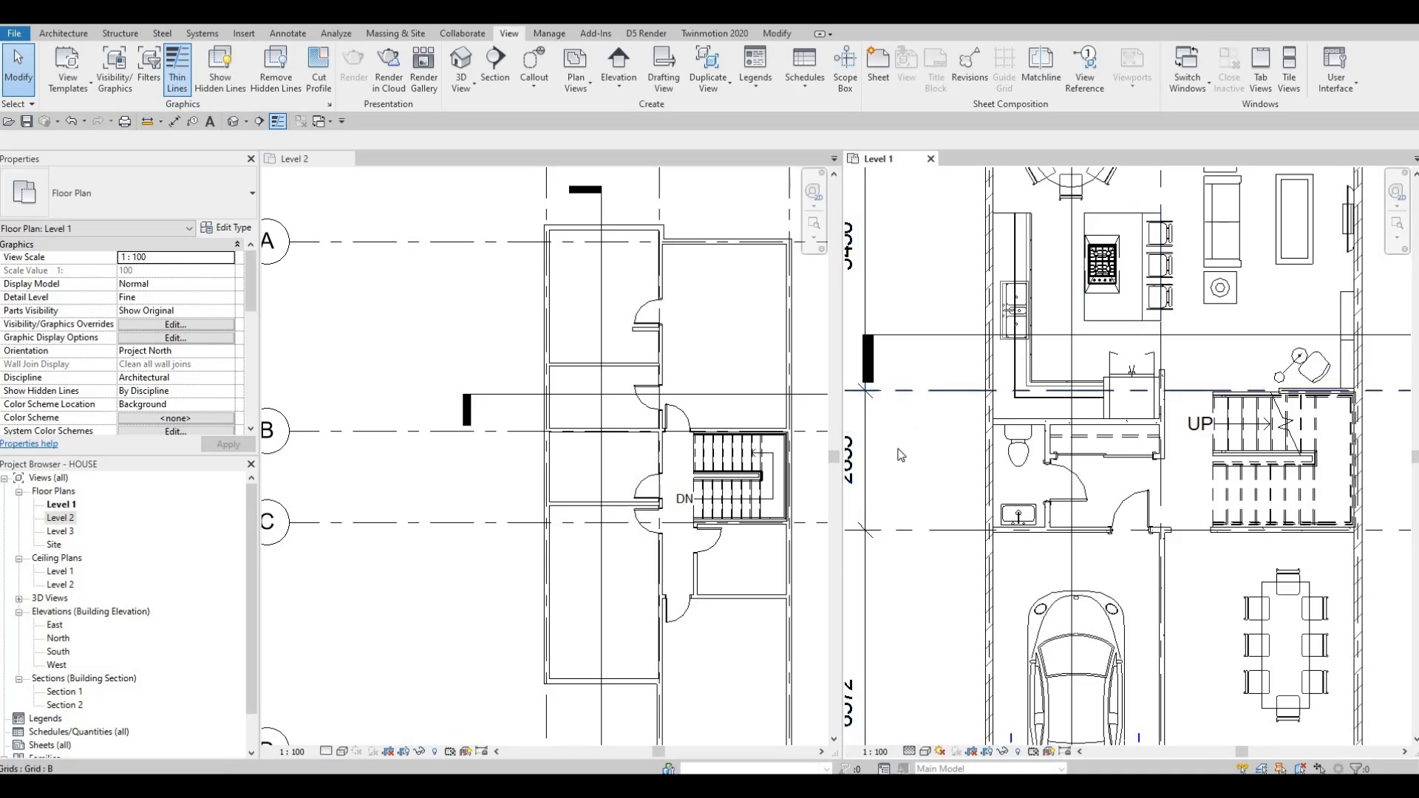
scroll(962, 415, up, 3)
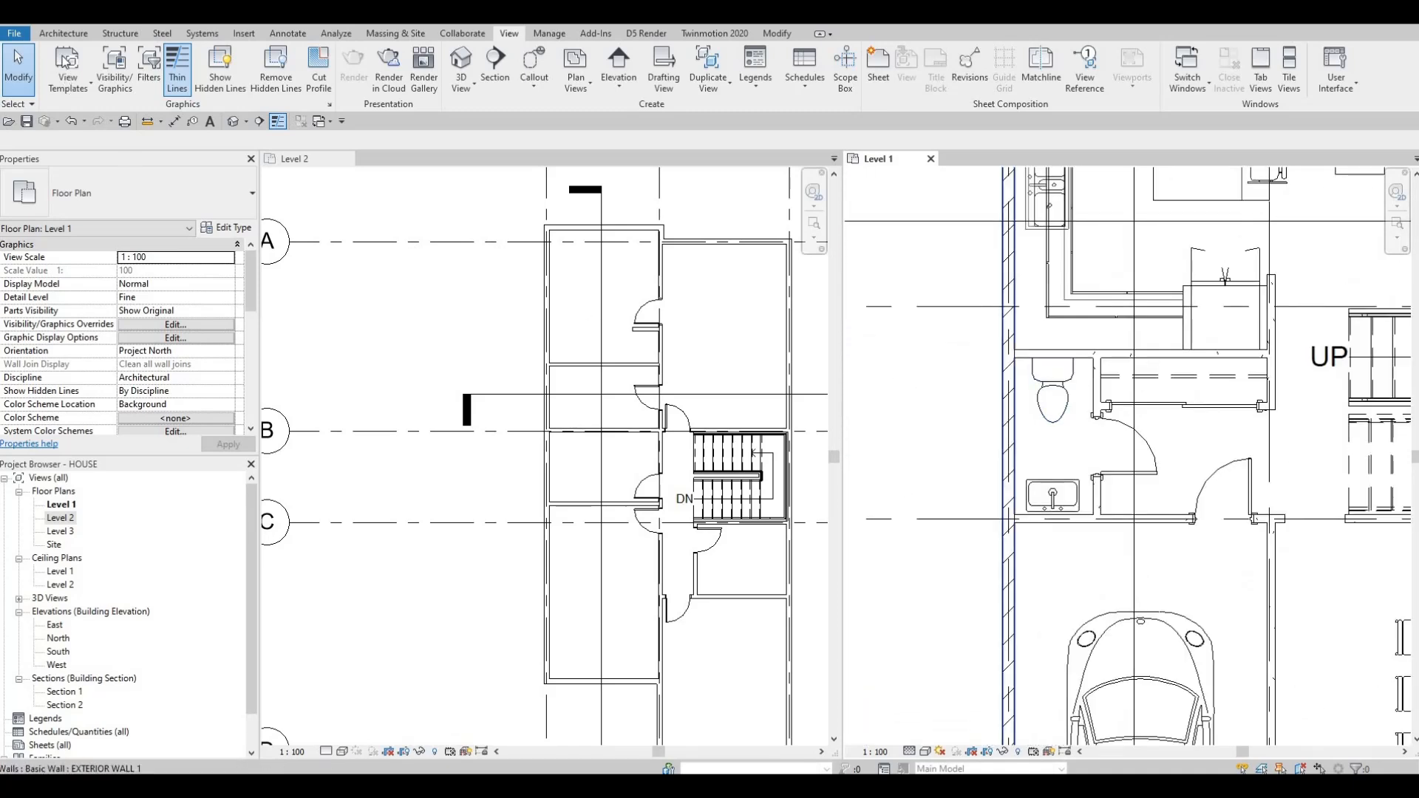
click(64, 34)
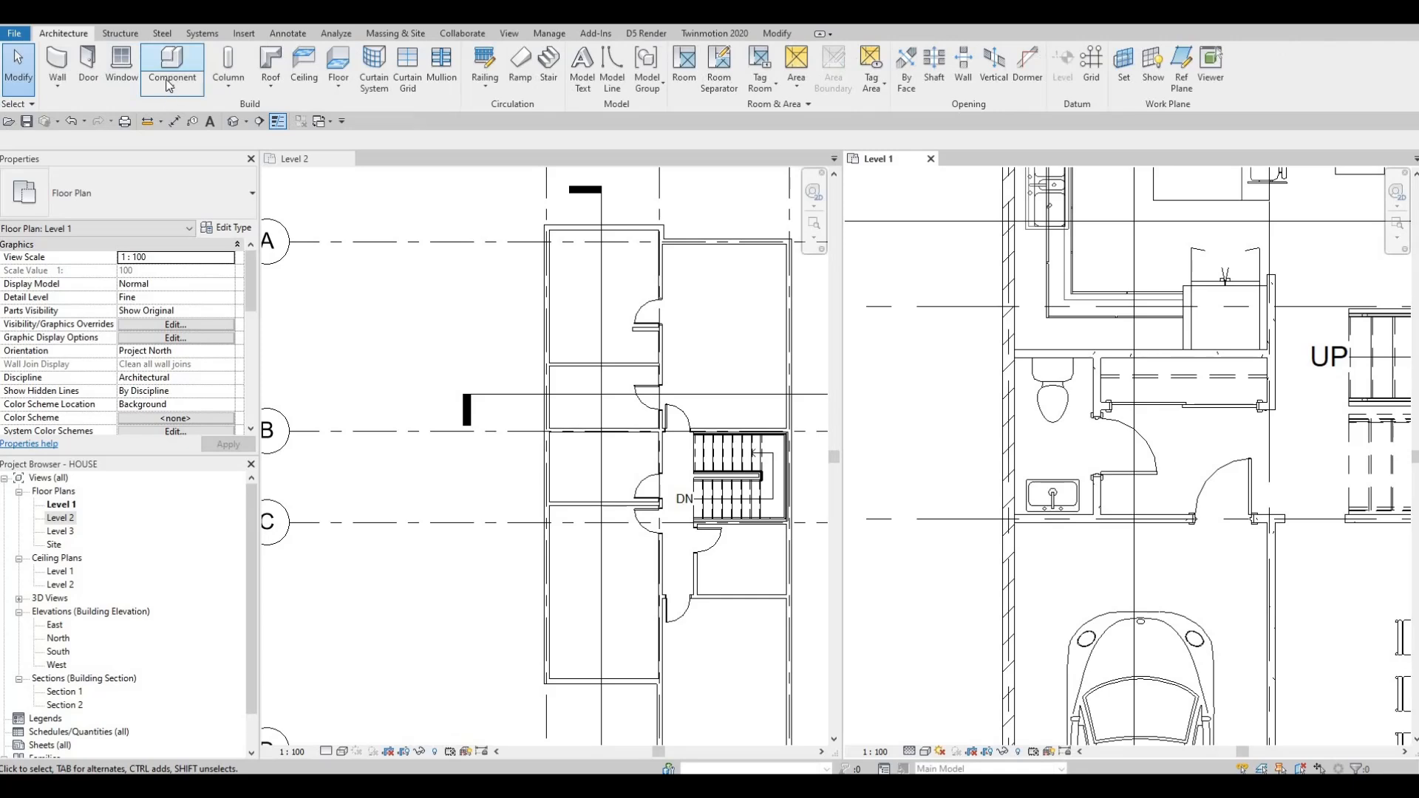
click(170, 70)
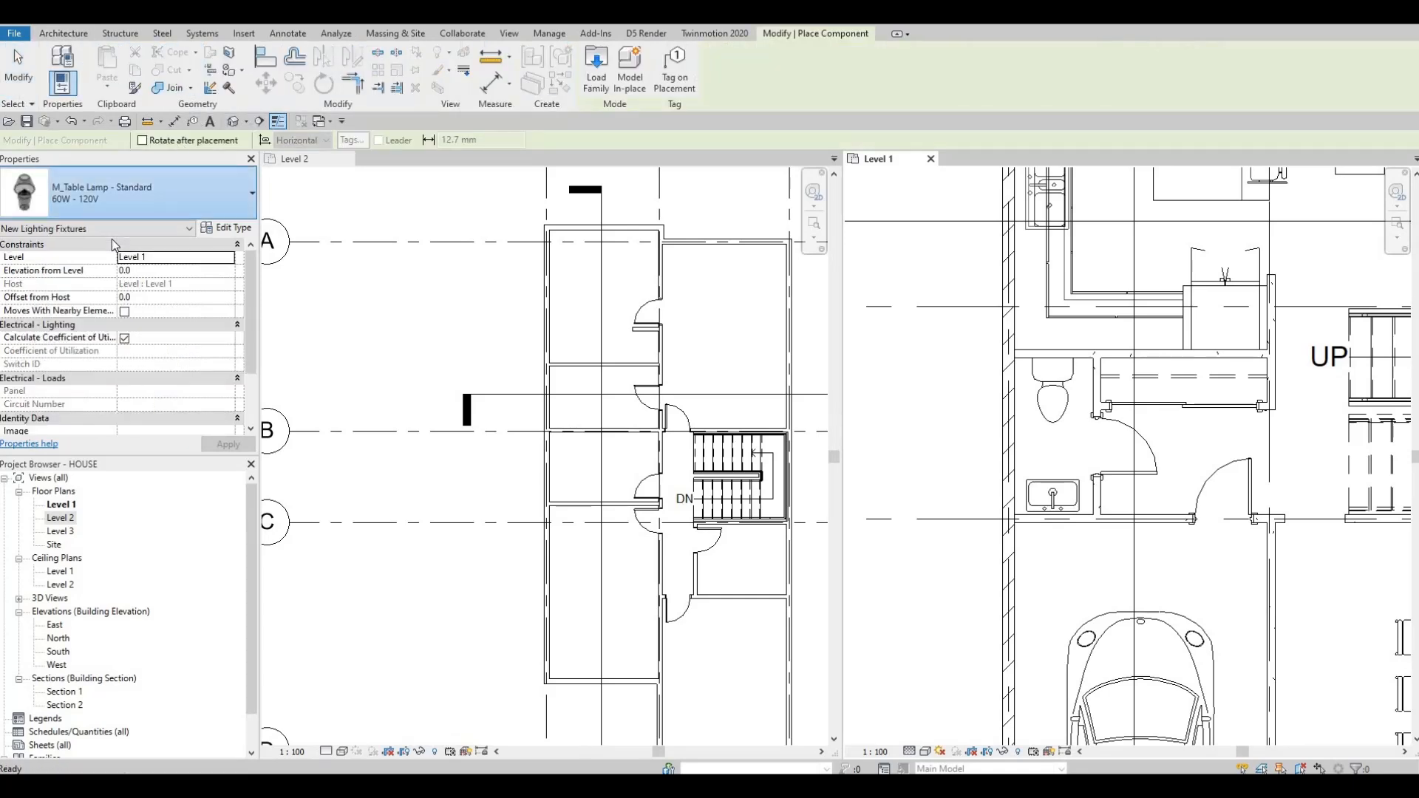
click(114, 207)
scroll(106, 335, down, 9)
scroll(140, 306, up, 13)
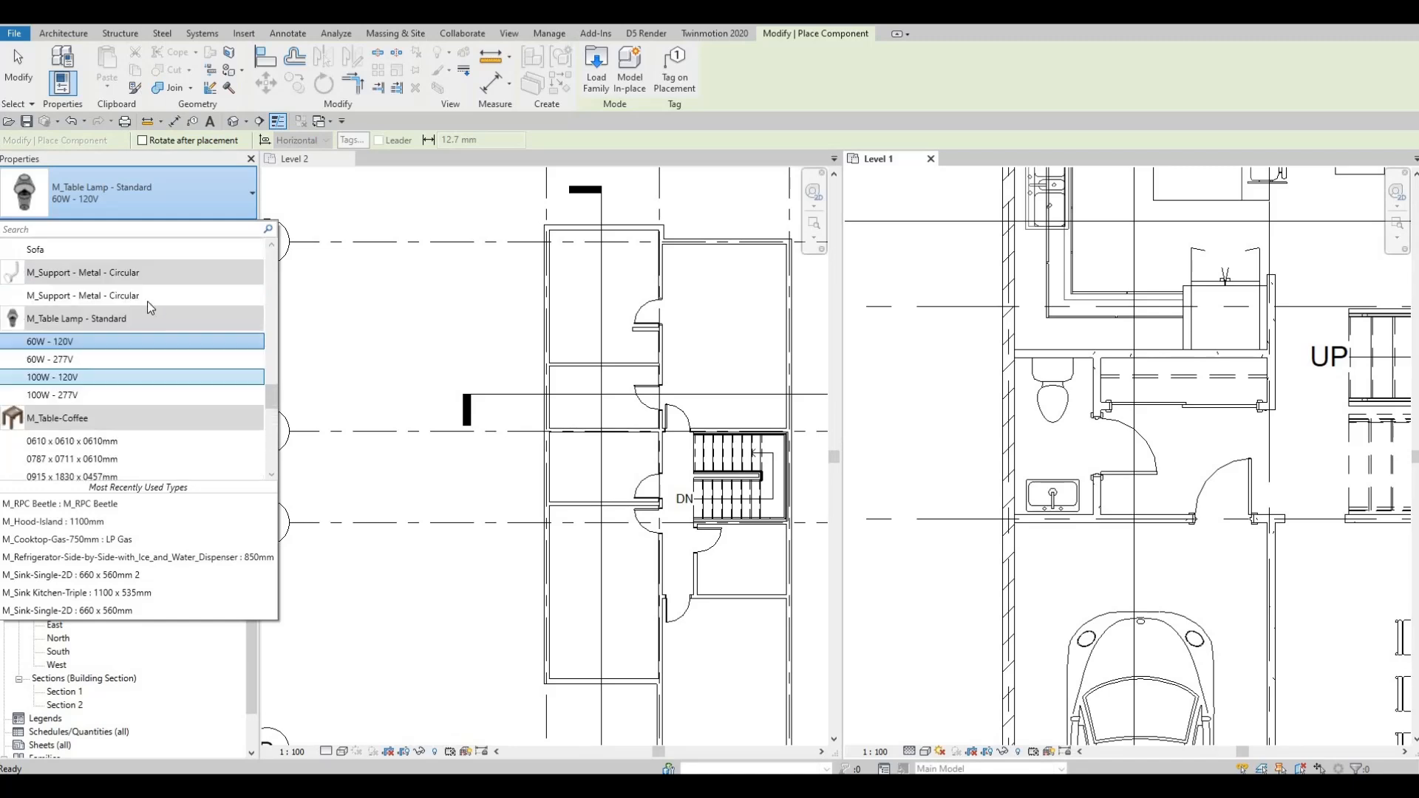
scroll(111, 281, up, 10)
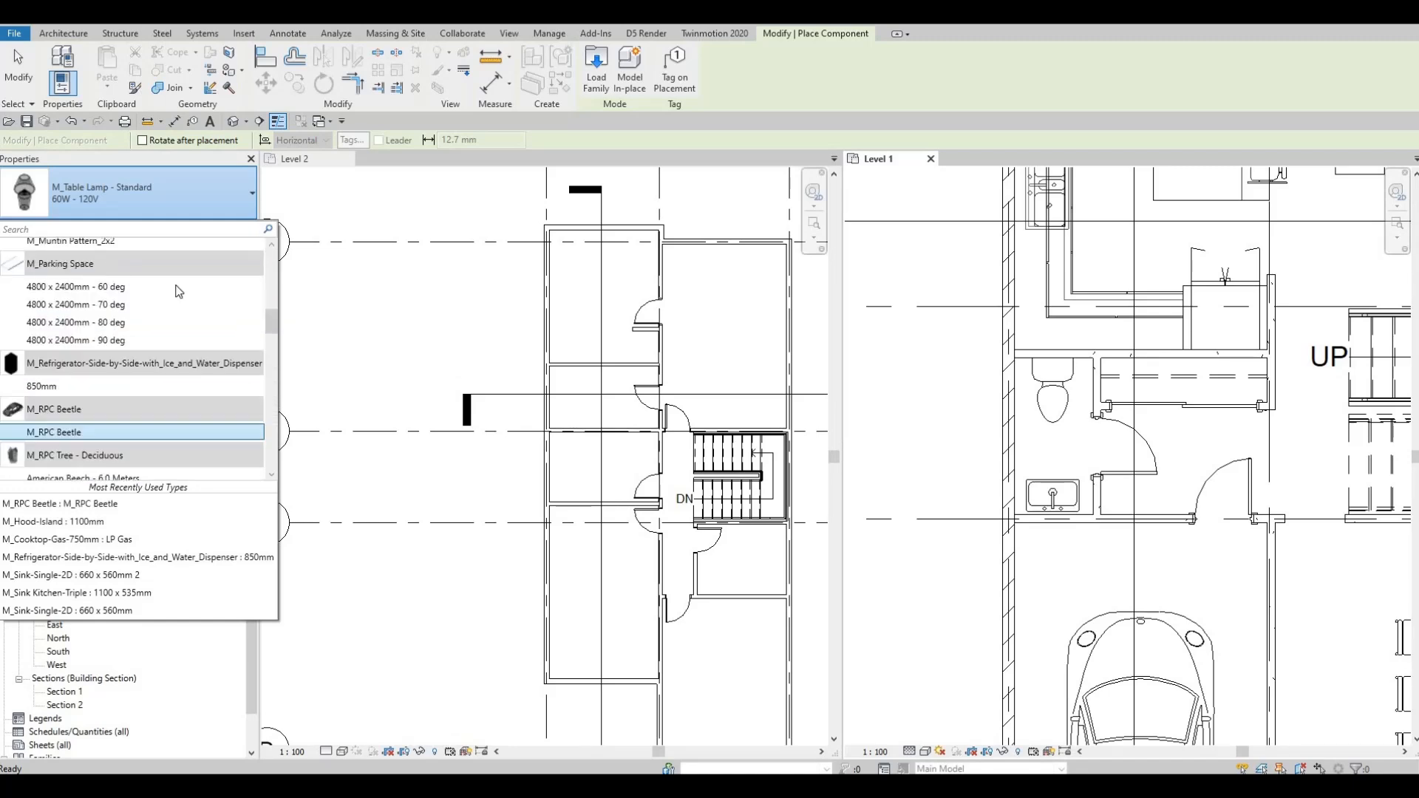
key(Escape)
key(Escape)
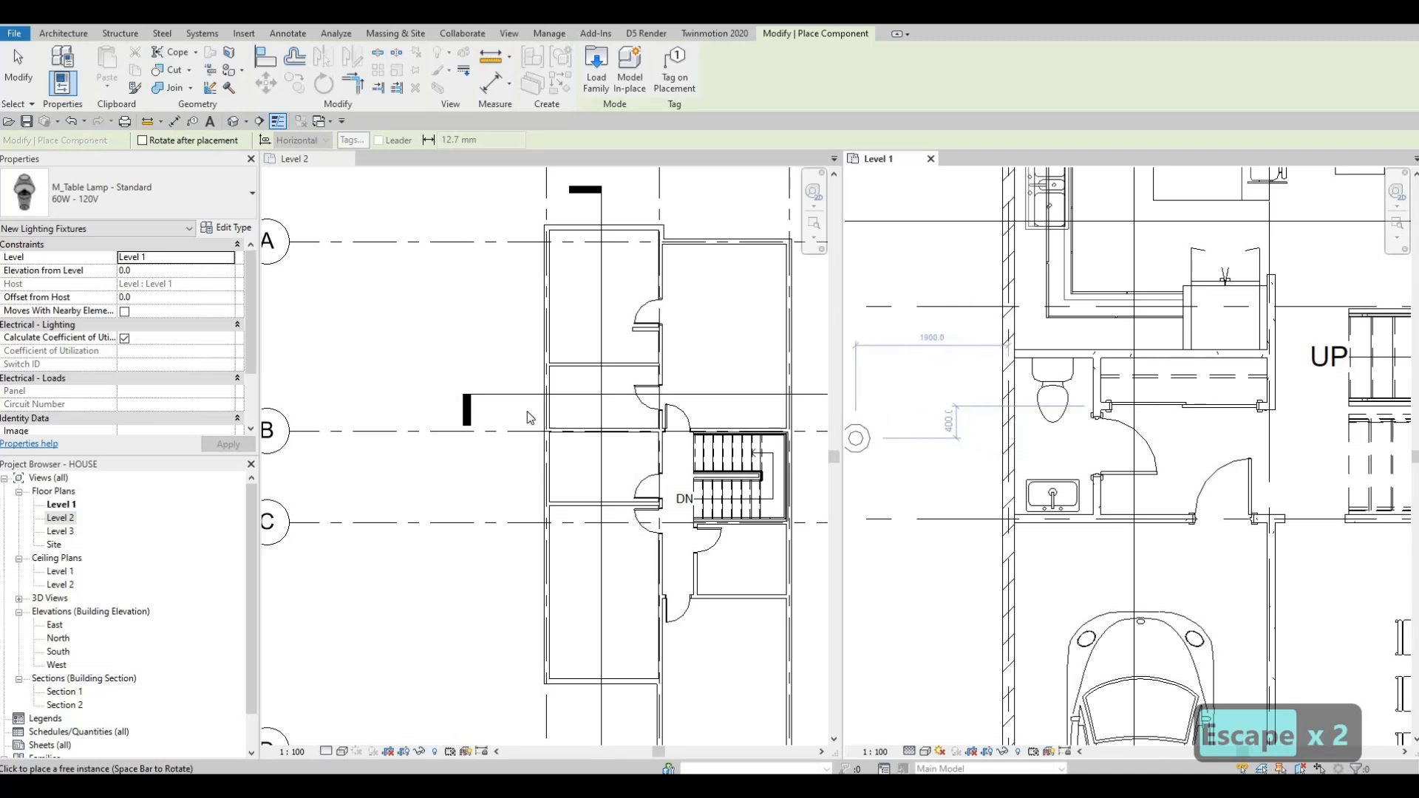
key(Escape)
key(Escape)
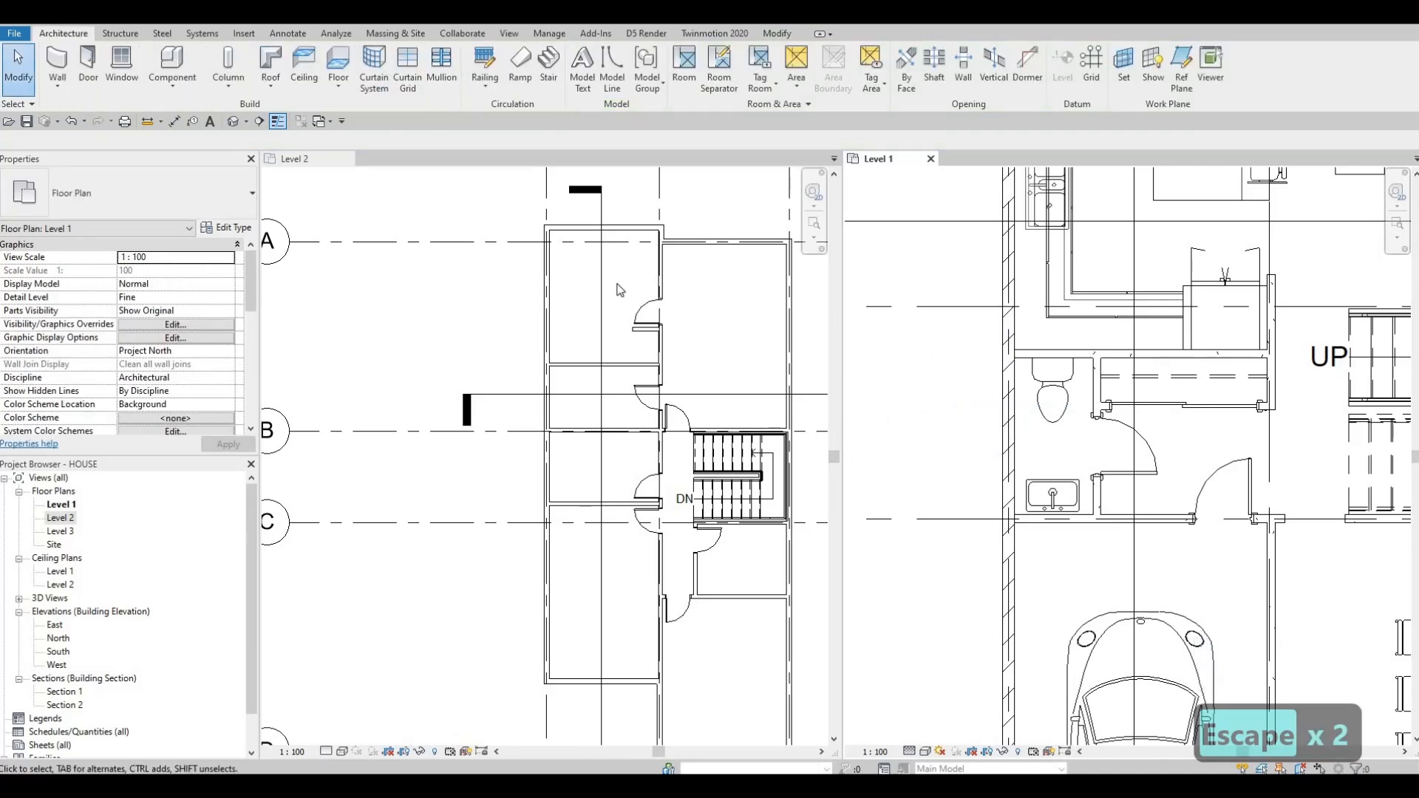
click(651, 381)
middle_drag(643, 303, 537, 363)
scroll(654, 373, up, 2)
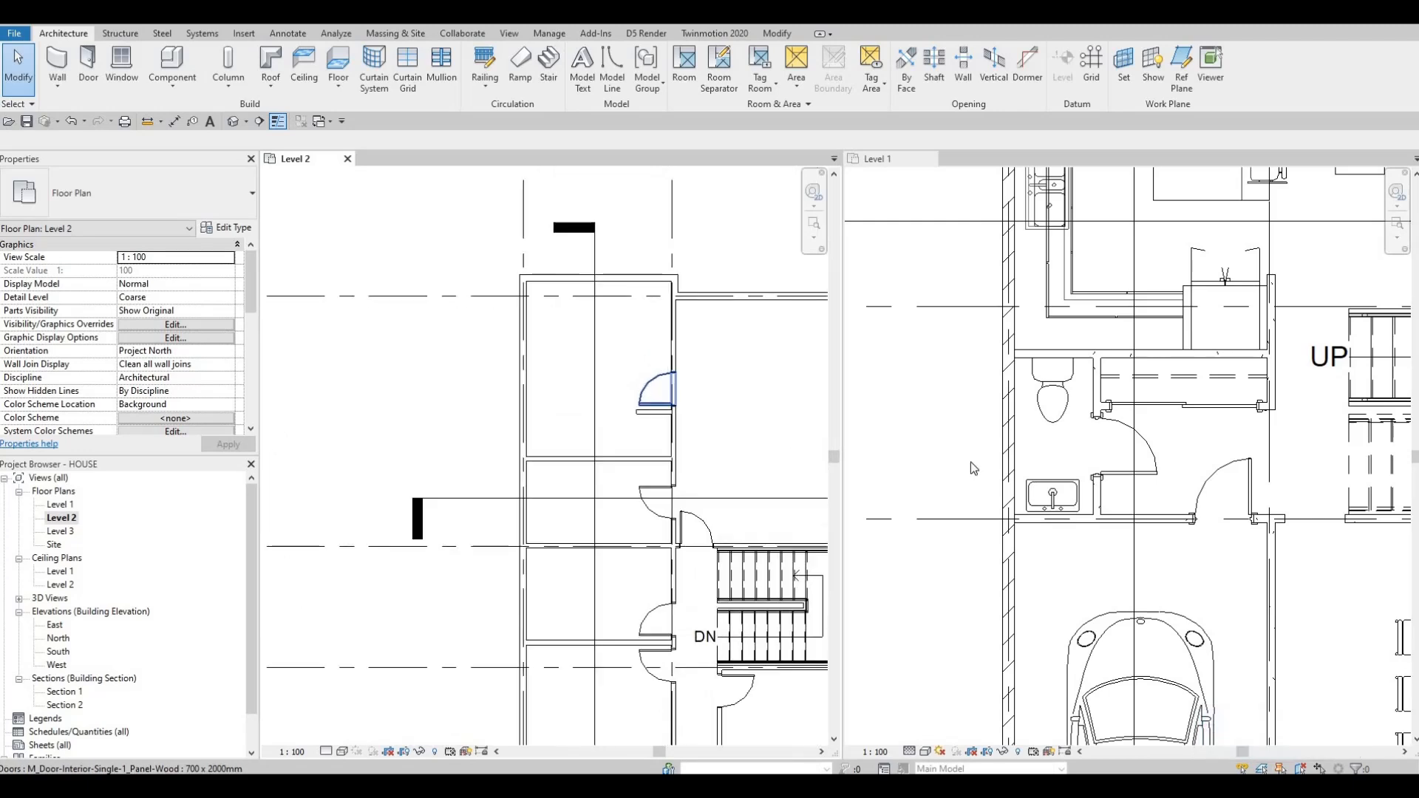
click(1044, 494)
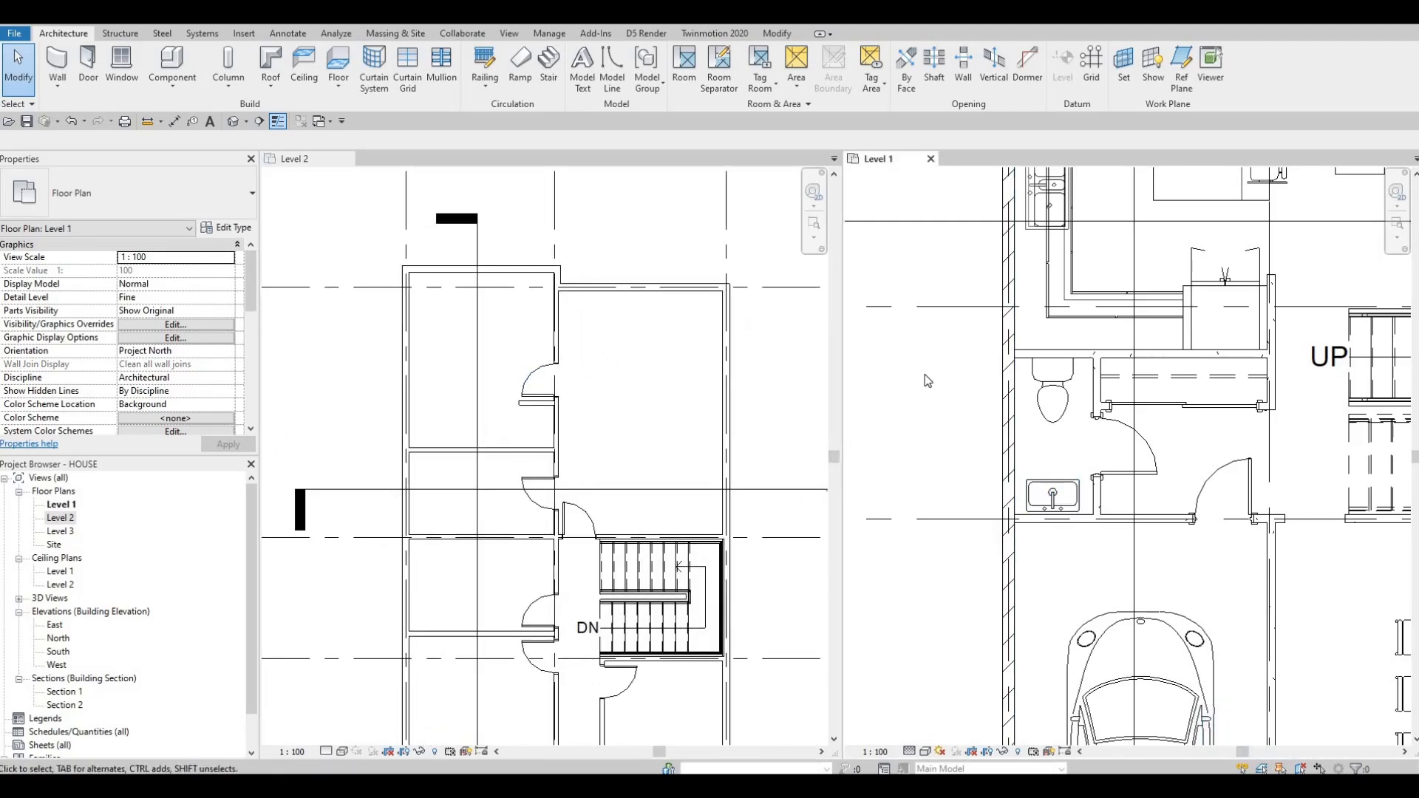
scroll(983, 432, up, 3)
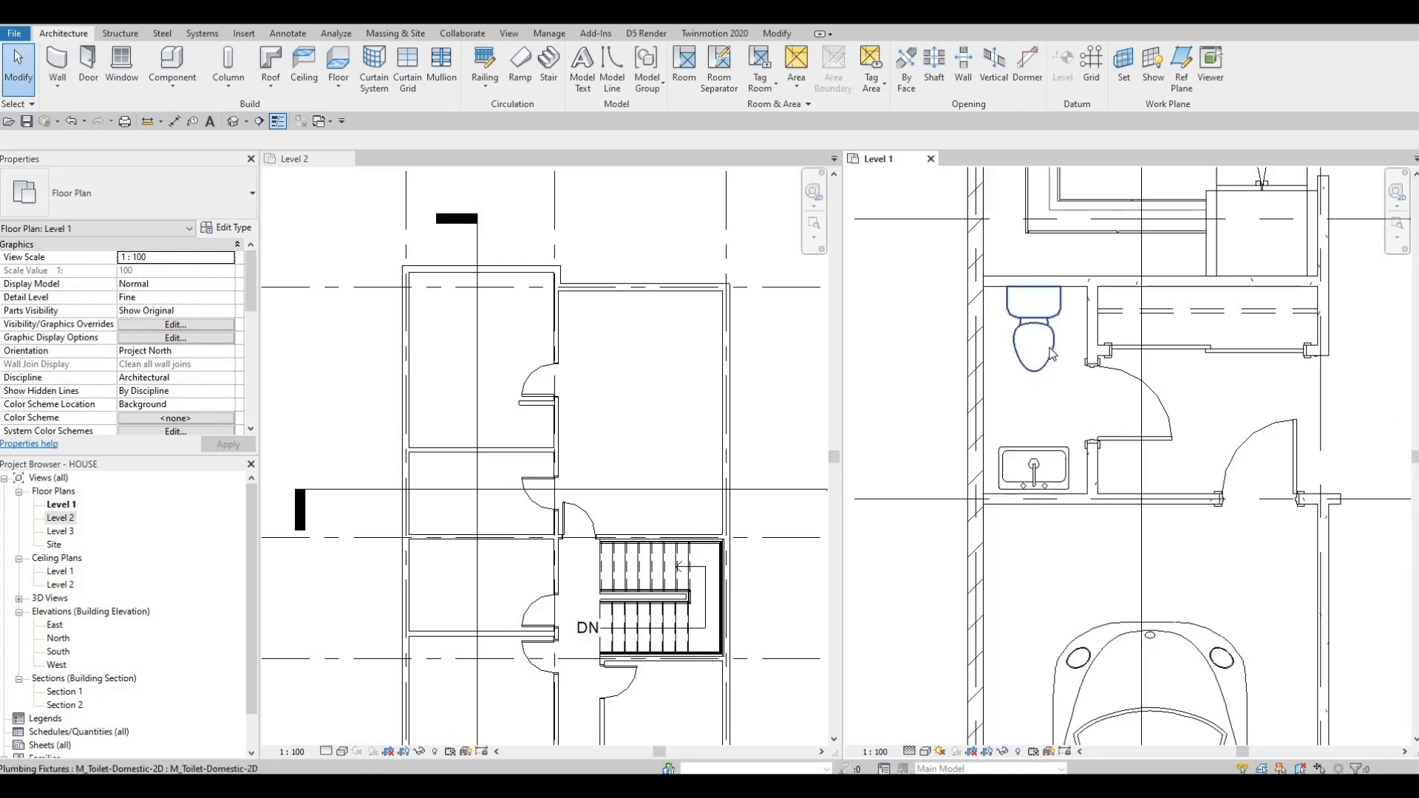
click(1051, 353)
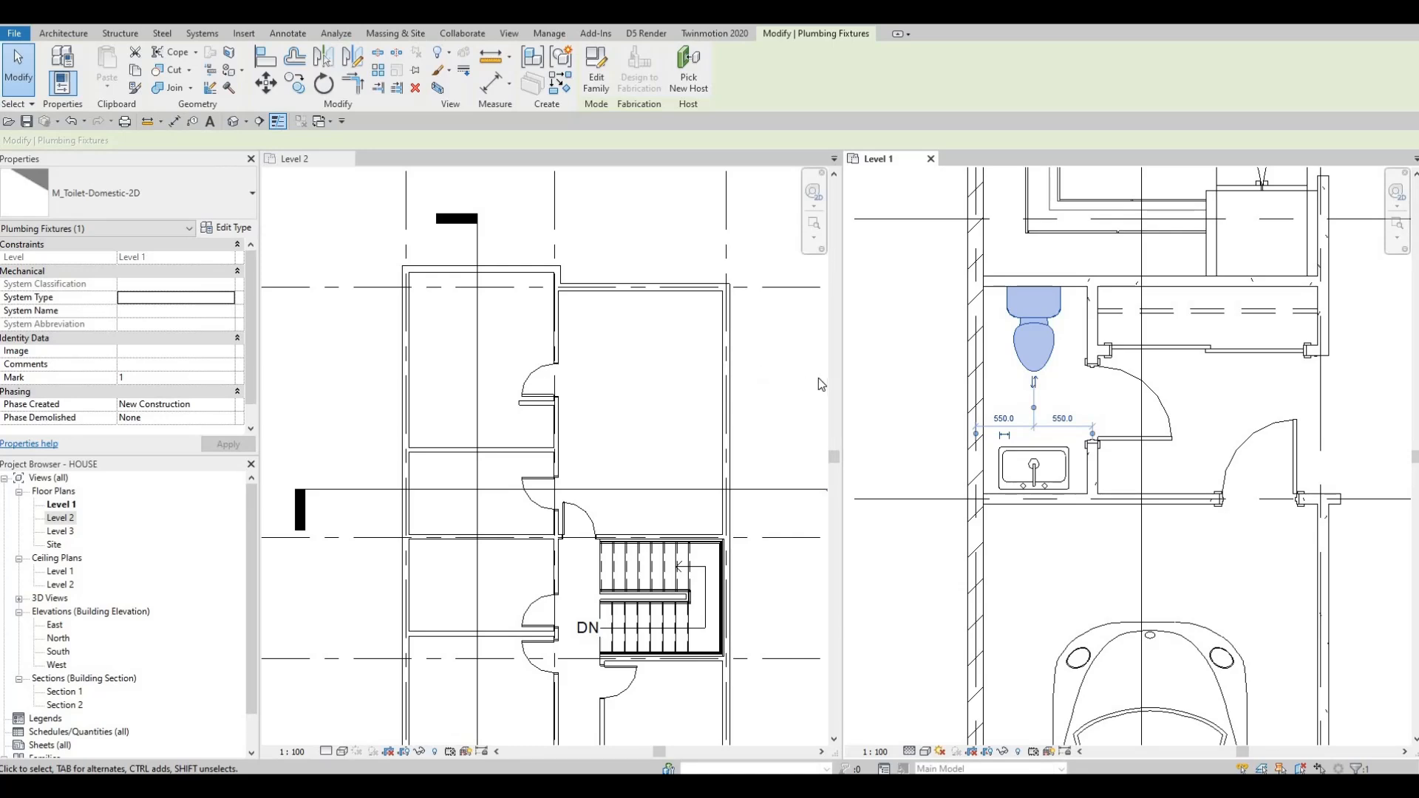
click(683, 370)
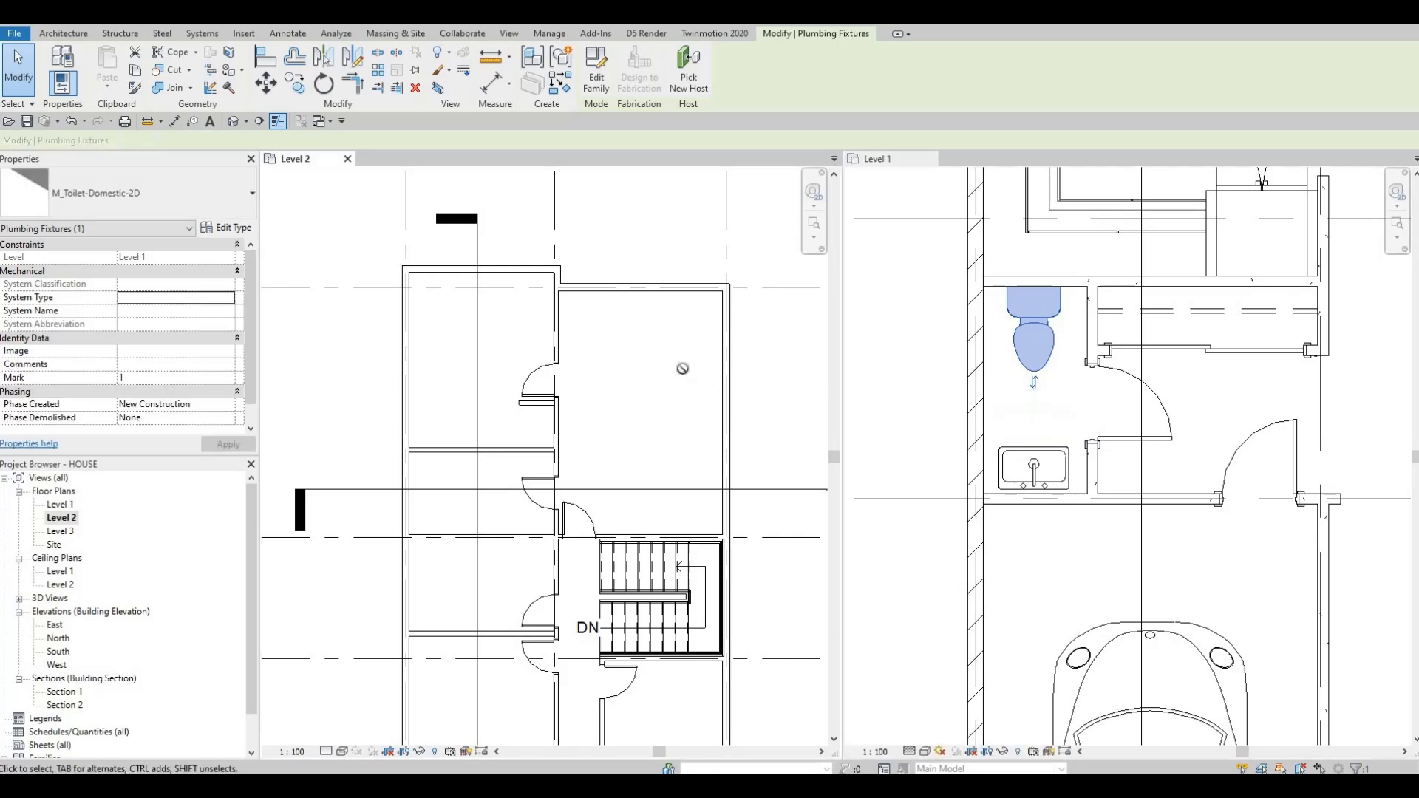
key(c)
key(s)
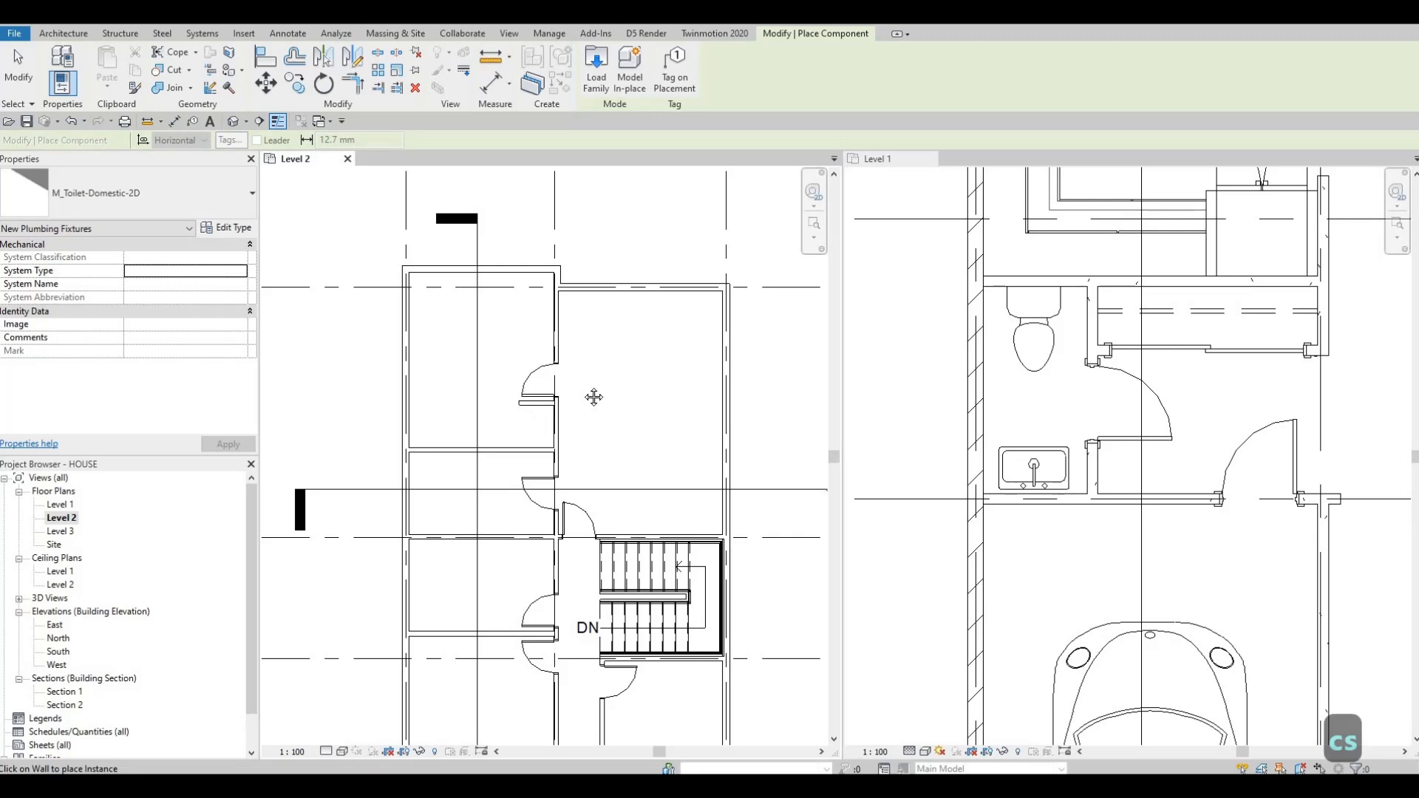
key(Escape)
key(Escape)
key(Escape)
Step: Place a toilet like the Level 1 one on the right wall of Level 2's upper-left room, centred between the stub wall and cross wall
middle_drag(475, 412, 497, 391)
click(1029, 376)
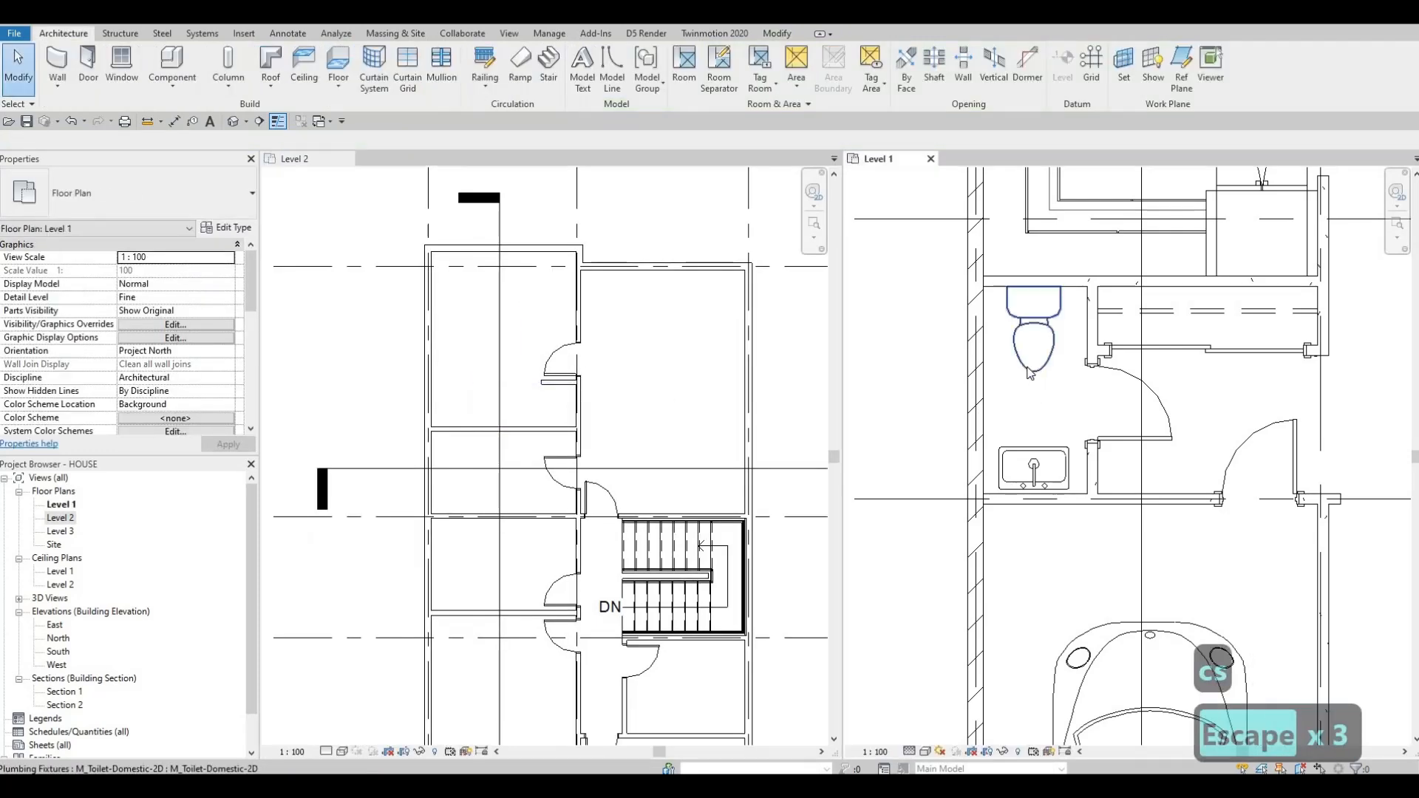
key(c)
key(s)
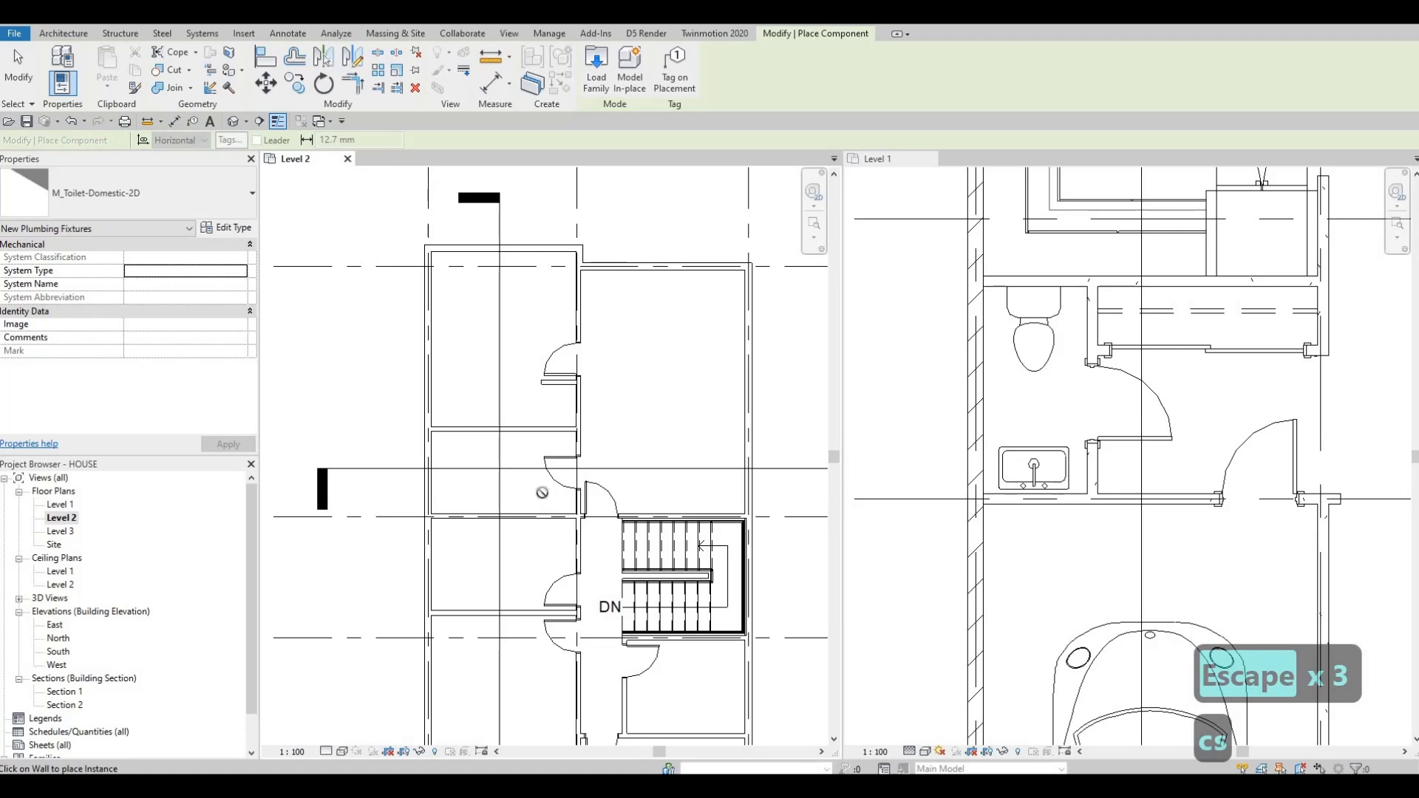
middle_drag(544, 493, 555, 481)
scroll(589, 395, up, 1)
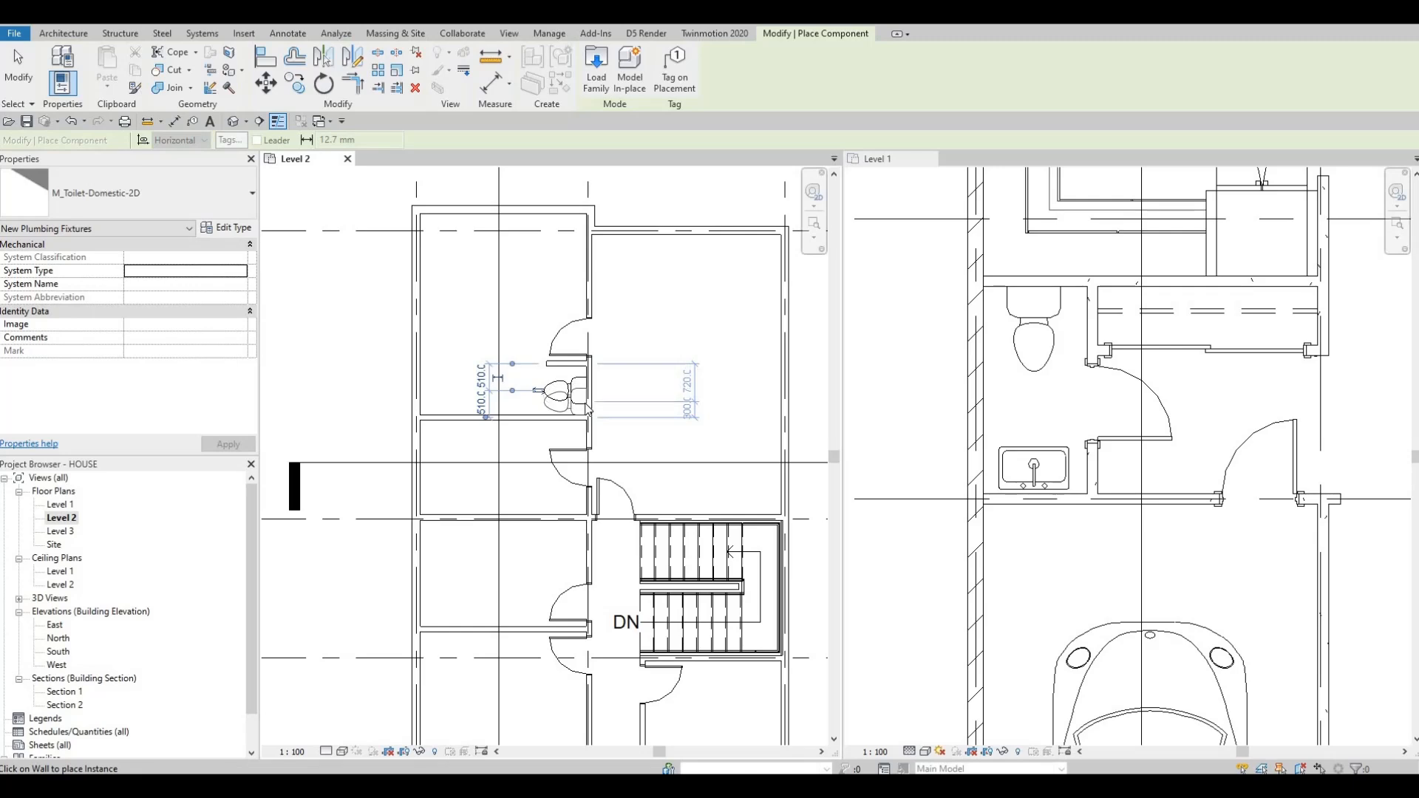
key(Escape)
key(Escape)
key(Escape)
Step: Place two sinks like the Level 1 bathroom's, one below the other, on the right wall of Level 2's upper-left room, above its door
click(1060, 459)
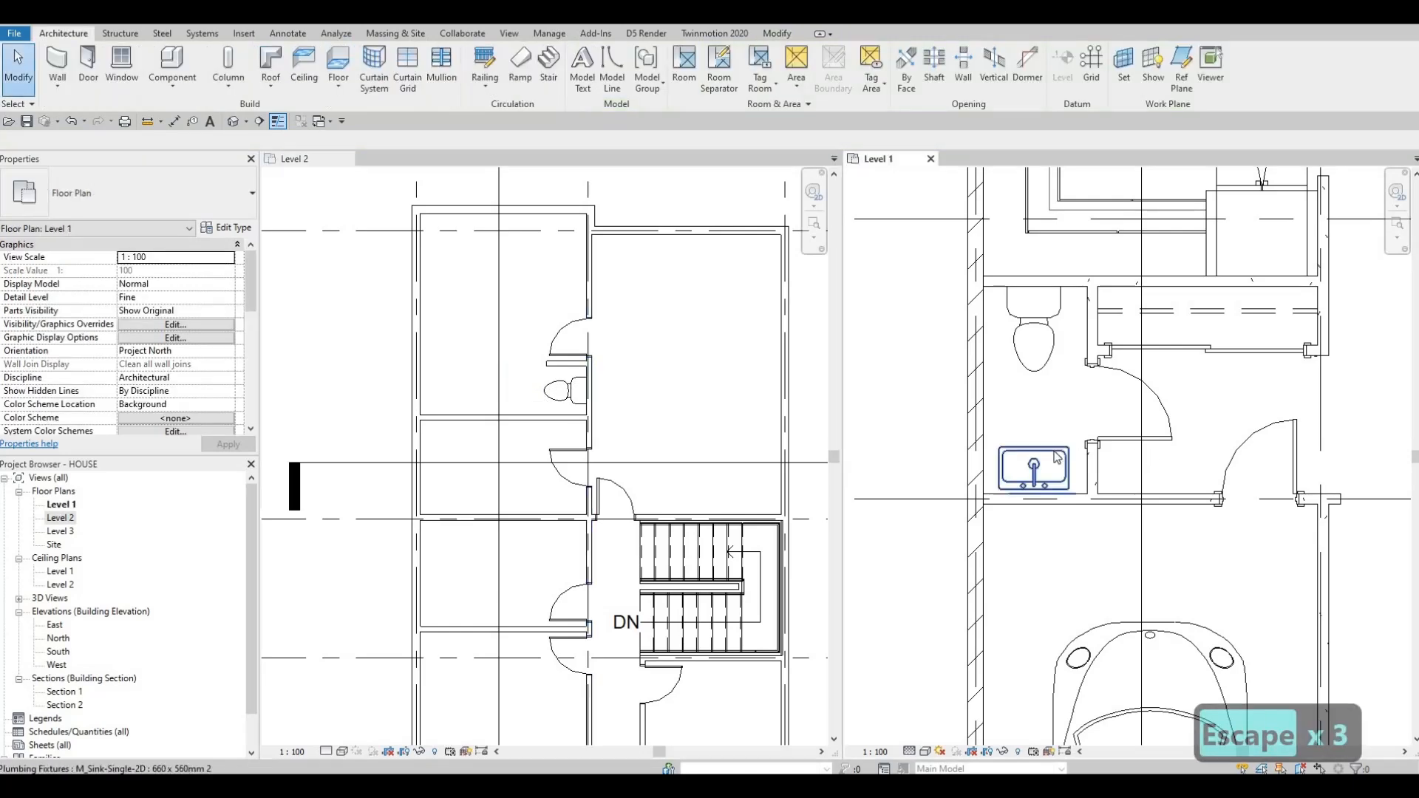
click(1033, 465)
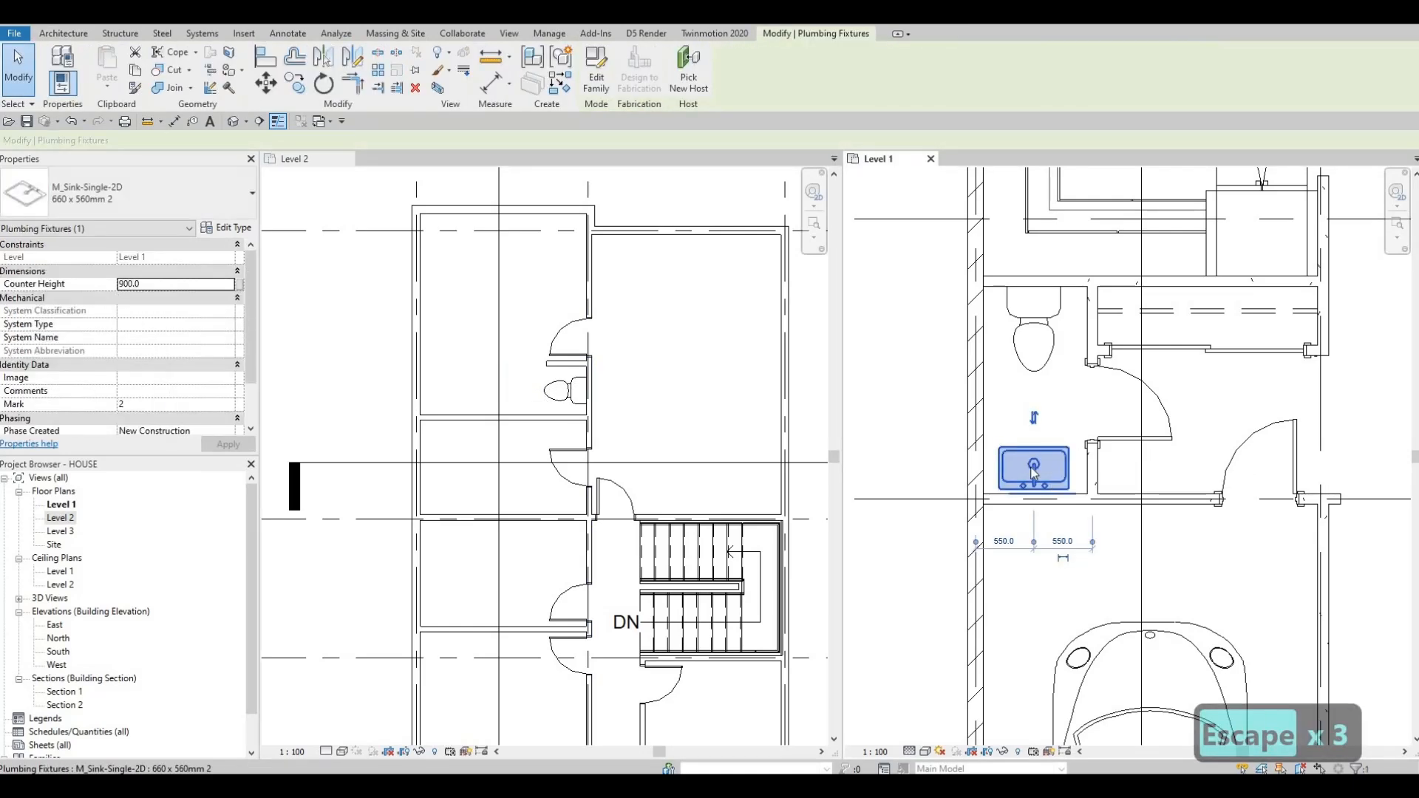
key(c)
key(s)
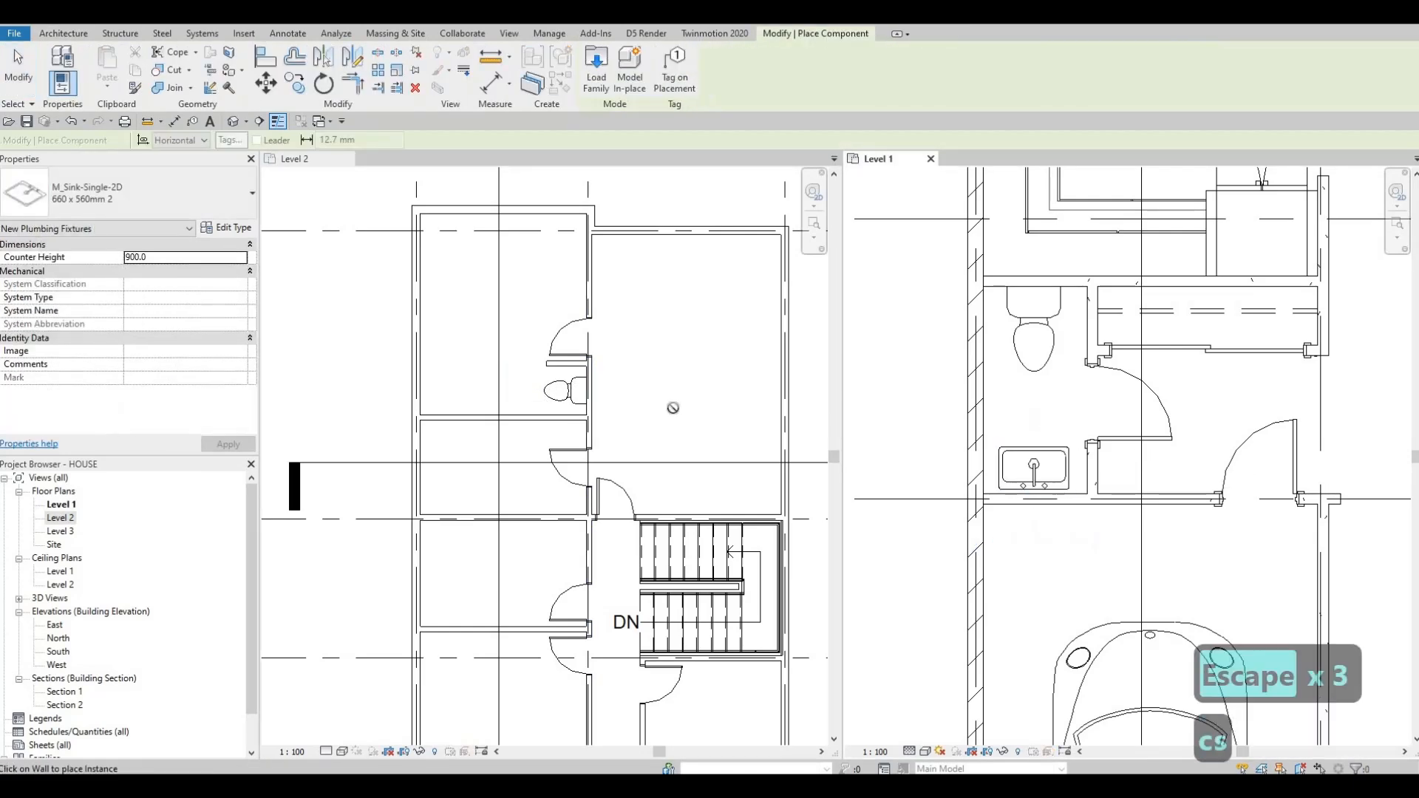
click(572, 272)
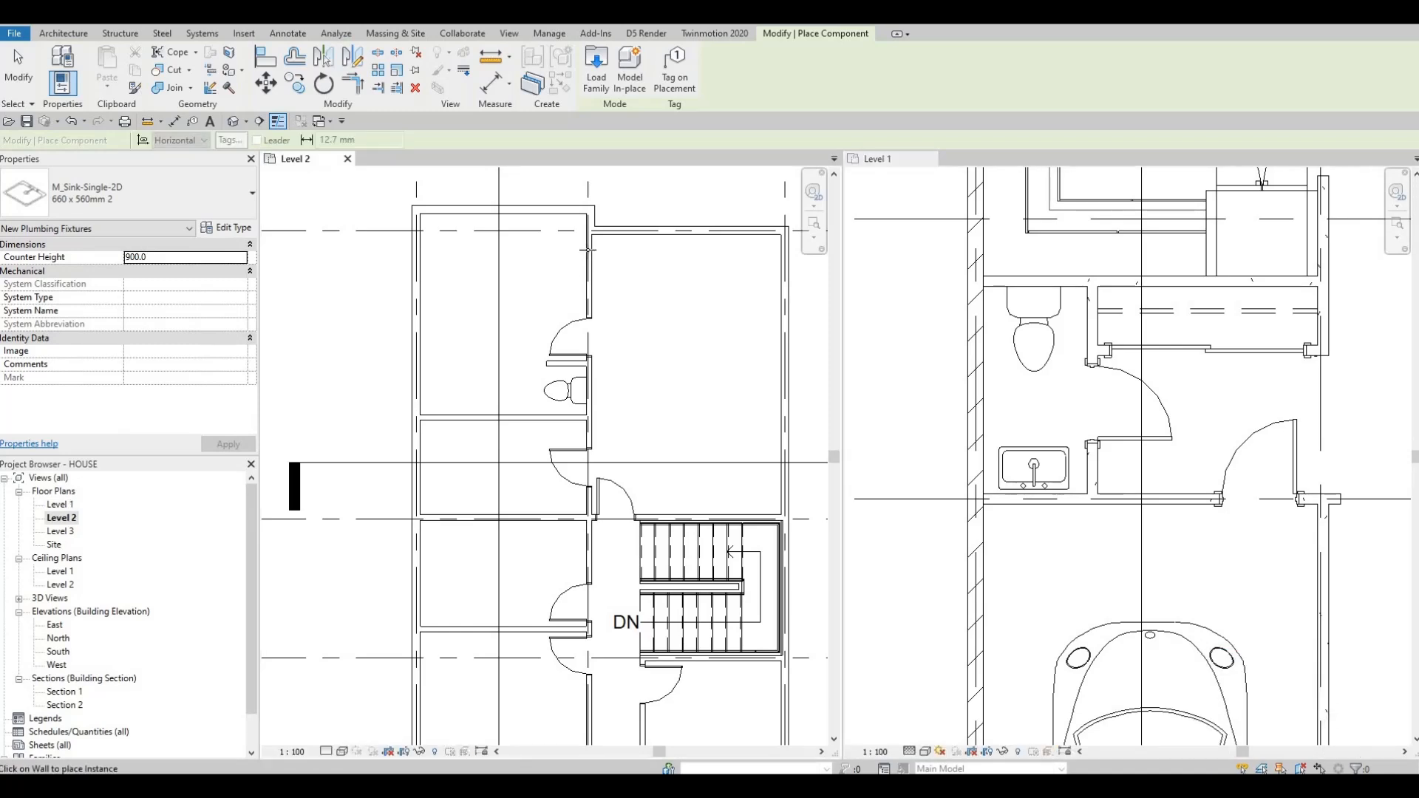
scroll(574, 250, up, 2)
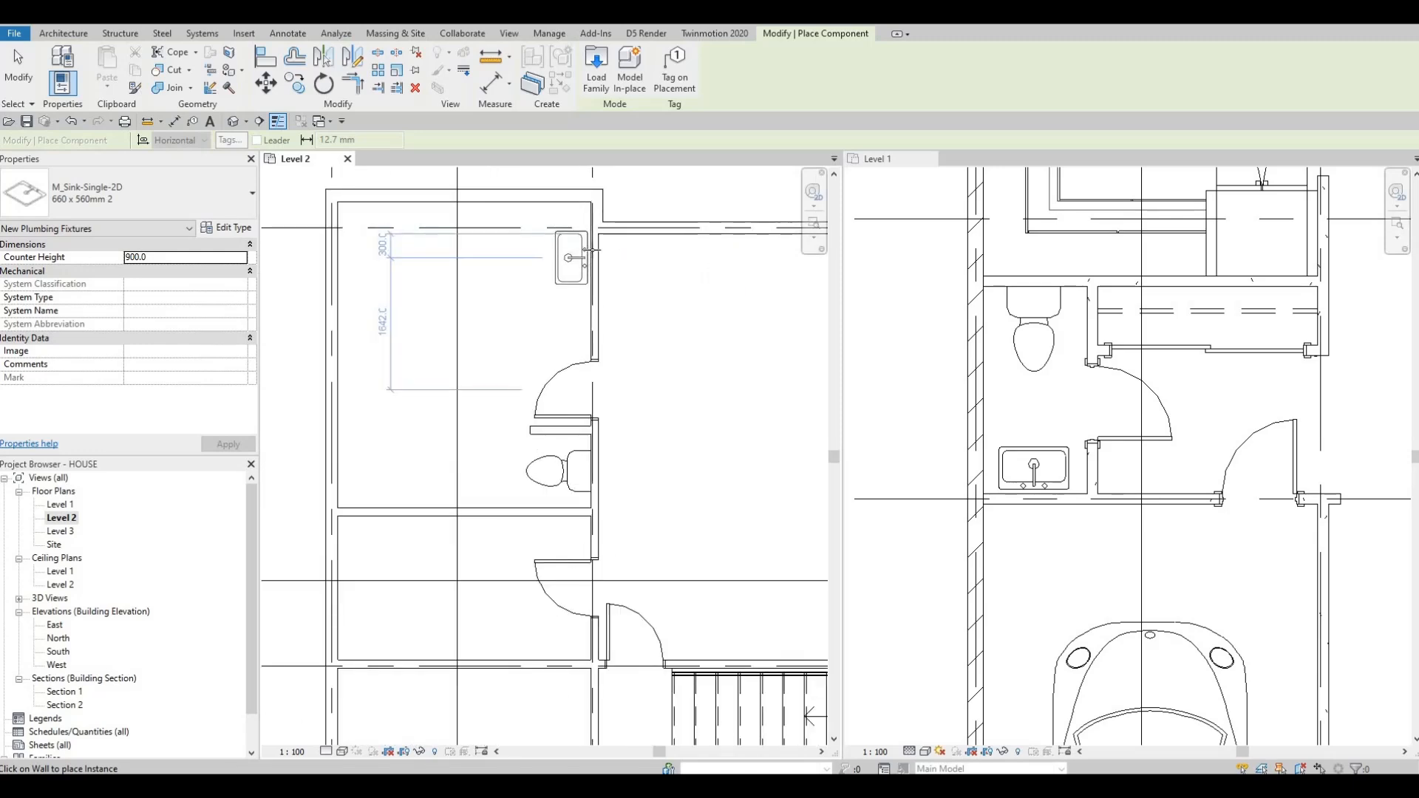
click(590, 249)
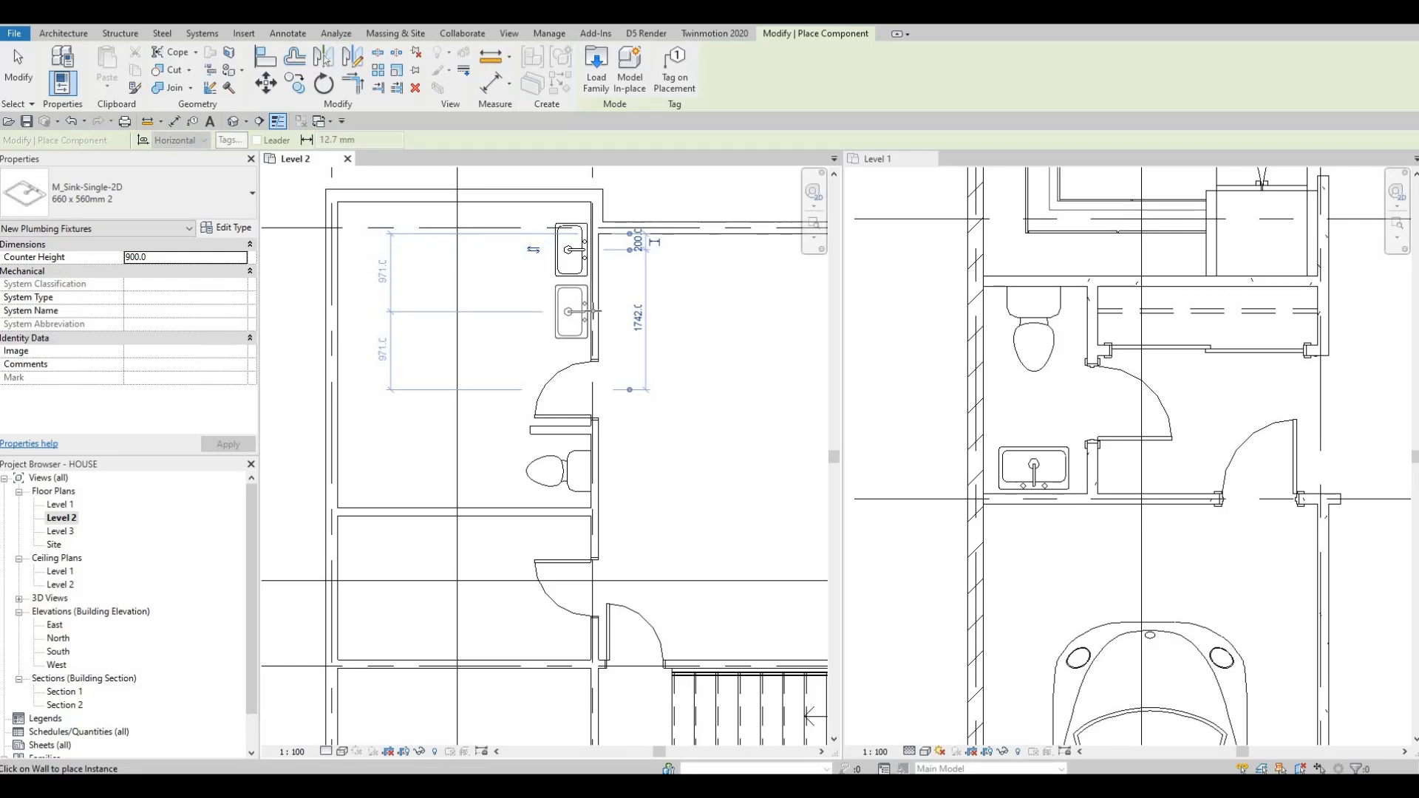
click(589, 311)
key(Escape)
key(Escape)
key(Escape)
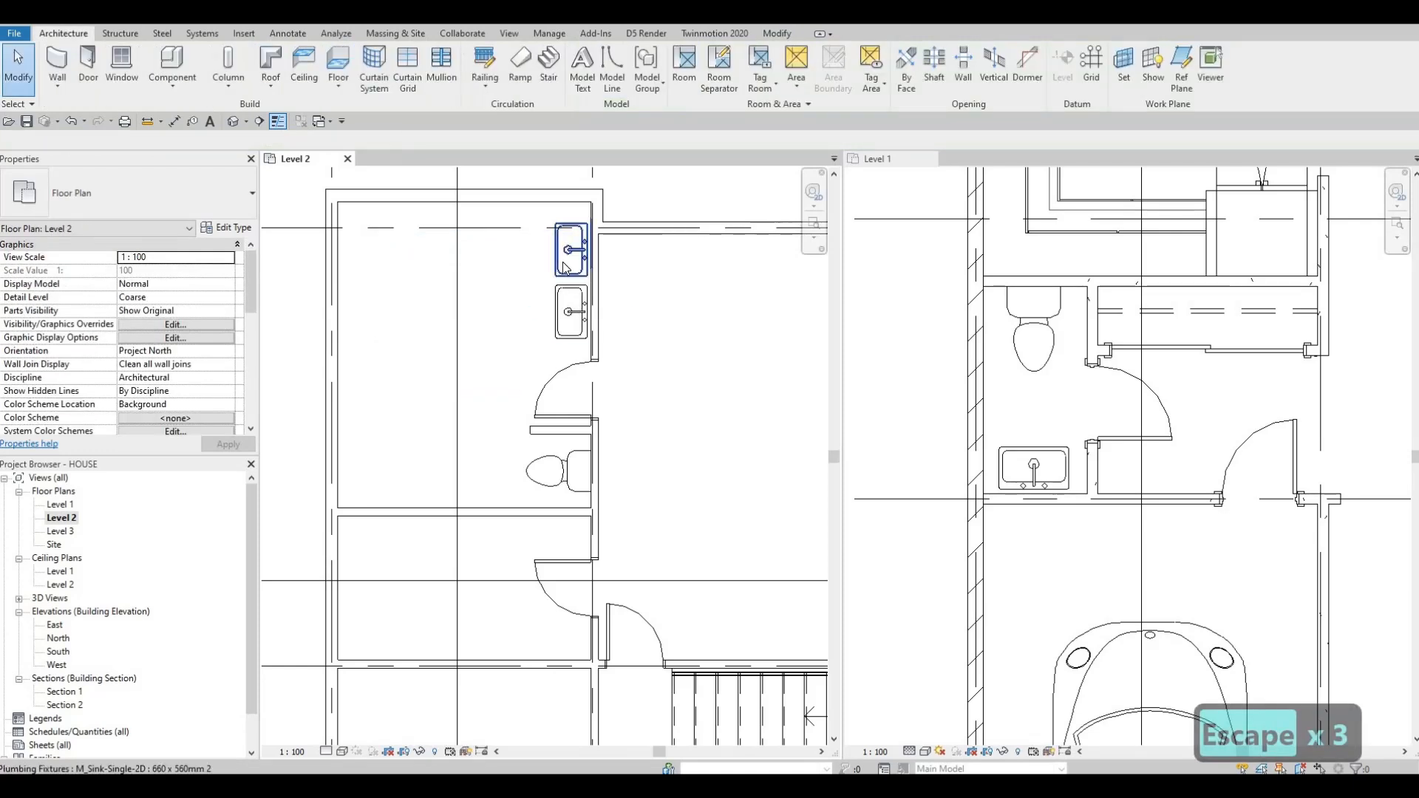
Step: Shift the upper sink about 80 mm upward along the wall and nudge the lower sink up three increments
click(563, 270)
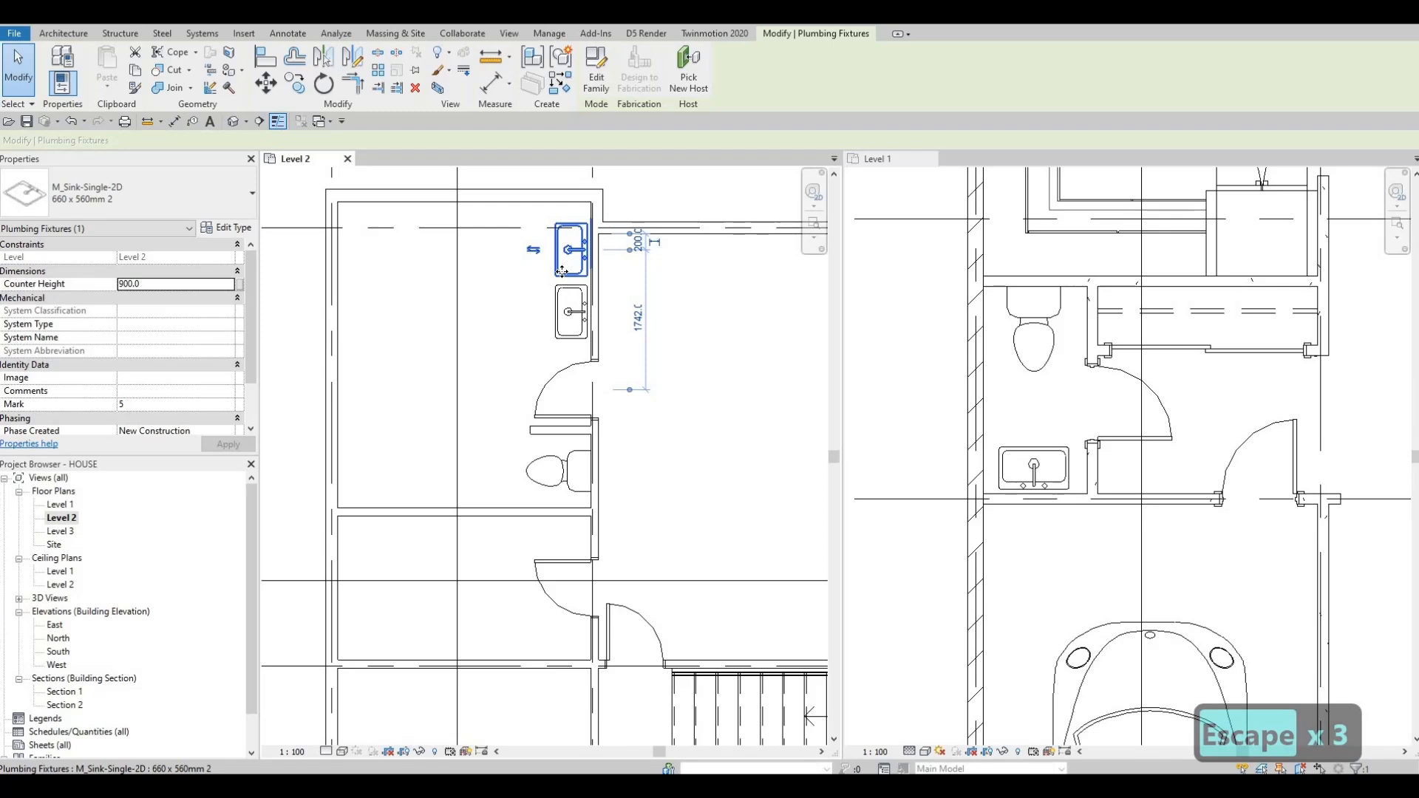
drag(562, 275, 562, 269)
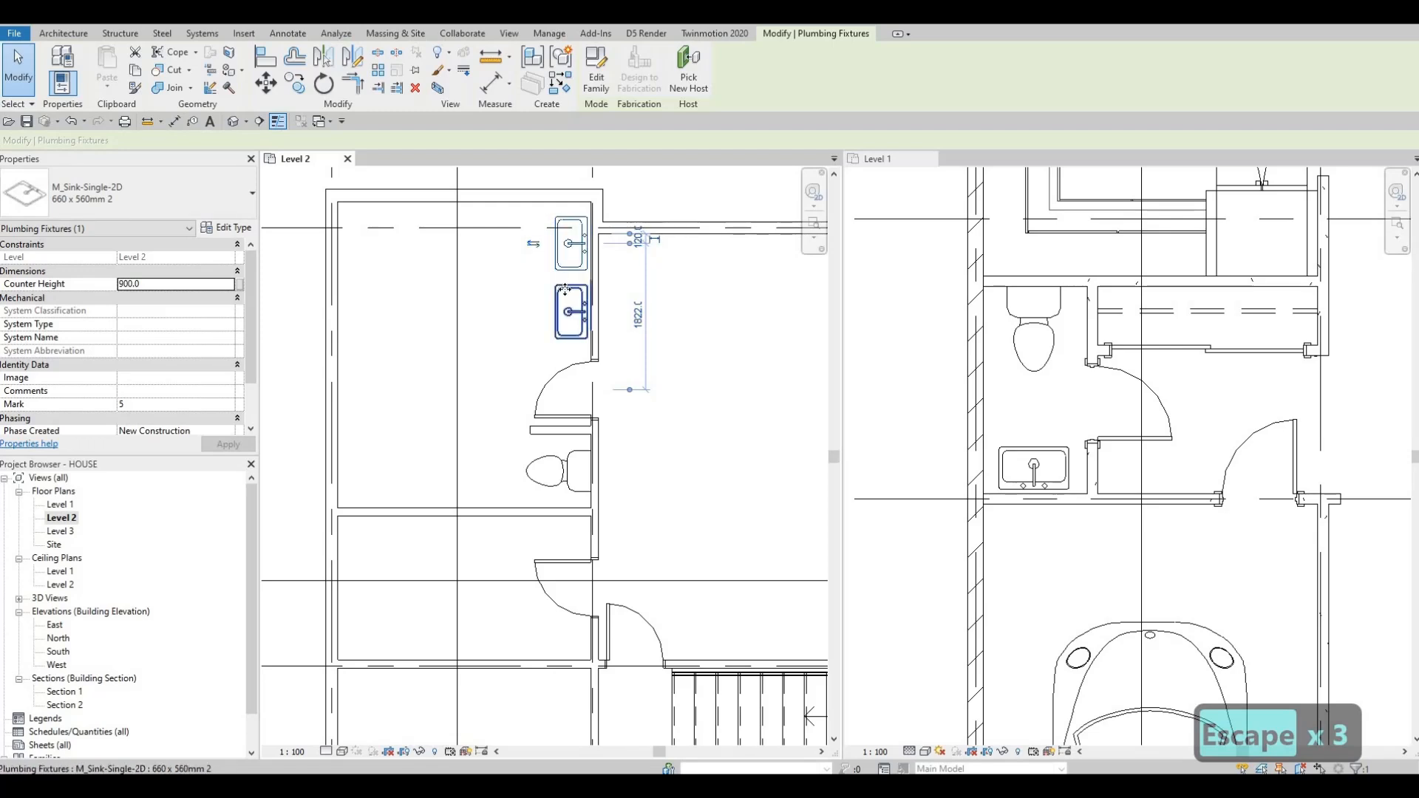
click(565, 290)
key(Up)
key(Up)
key(Up)
key(Escape)
key(Escape)
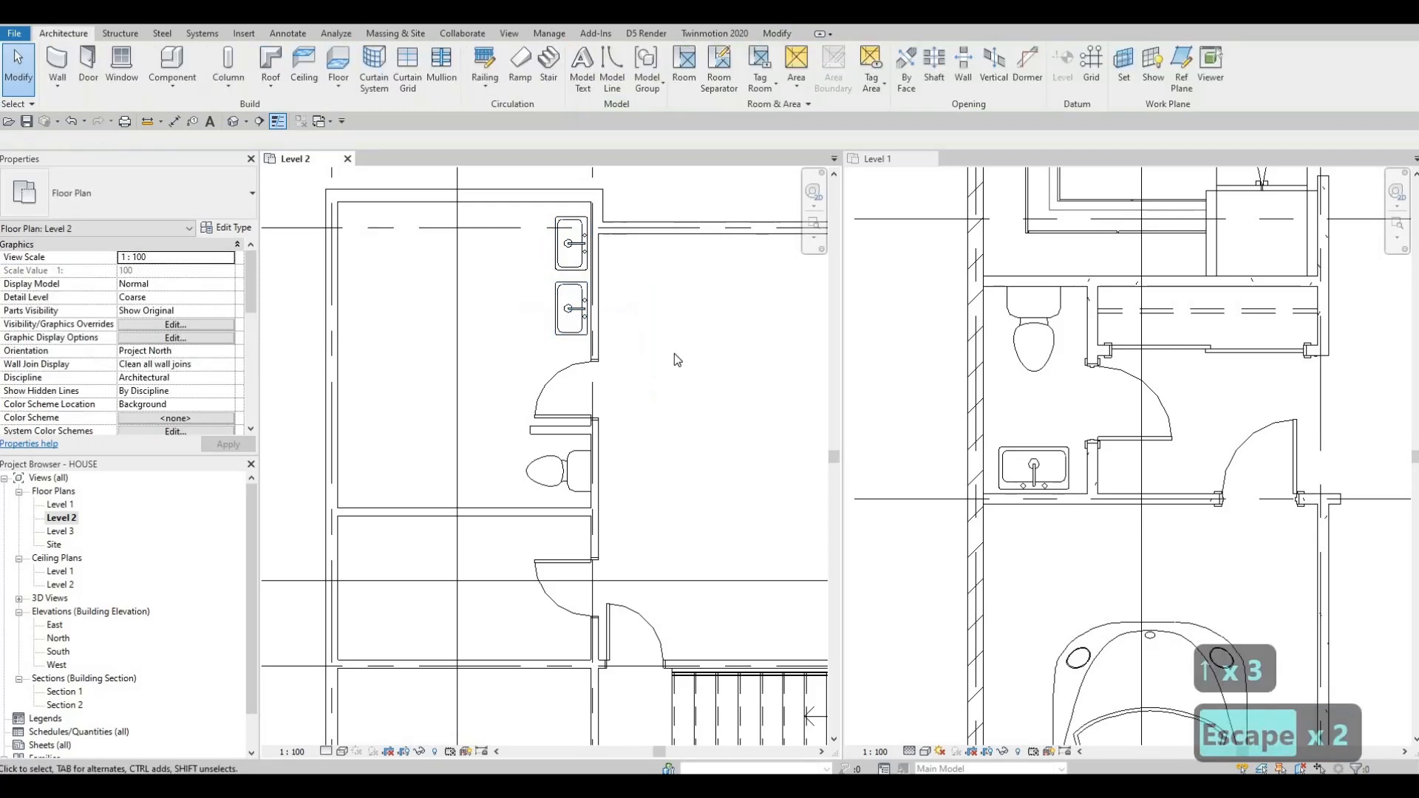
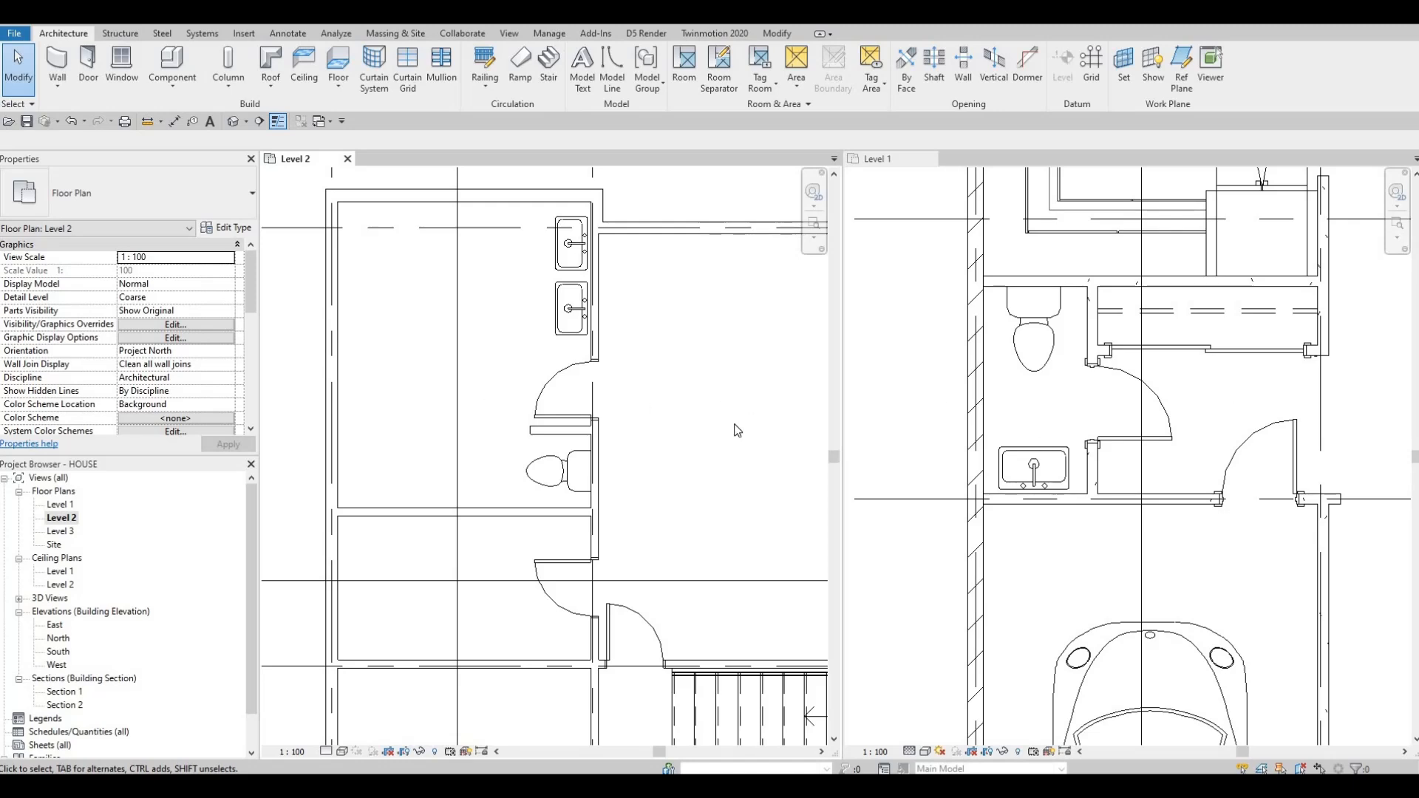
Step: Examine the overall Level 1 layout beside the Level 2 plan, from the stairs up to the upper-left bathroom
scroll(737, 430, down, 3)
scroll(1179, 426, down, 3)
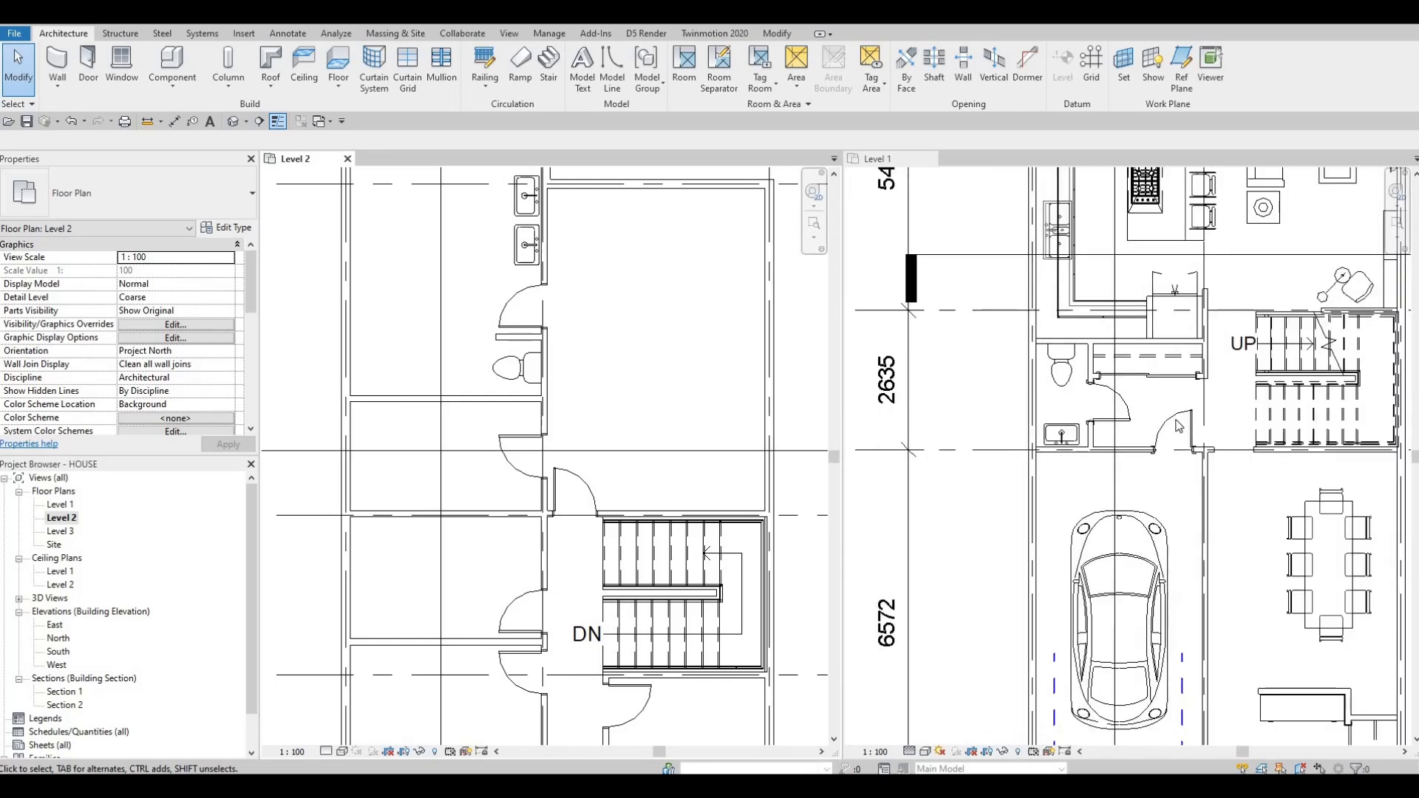
scroll(1180, 427, down, 2)
click(1159, 432)
scroll(1143, 328, down, 2)
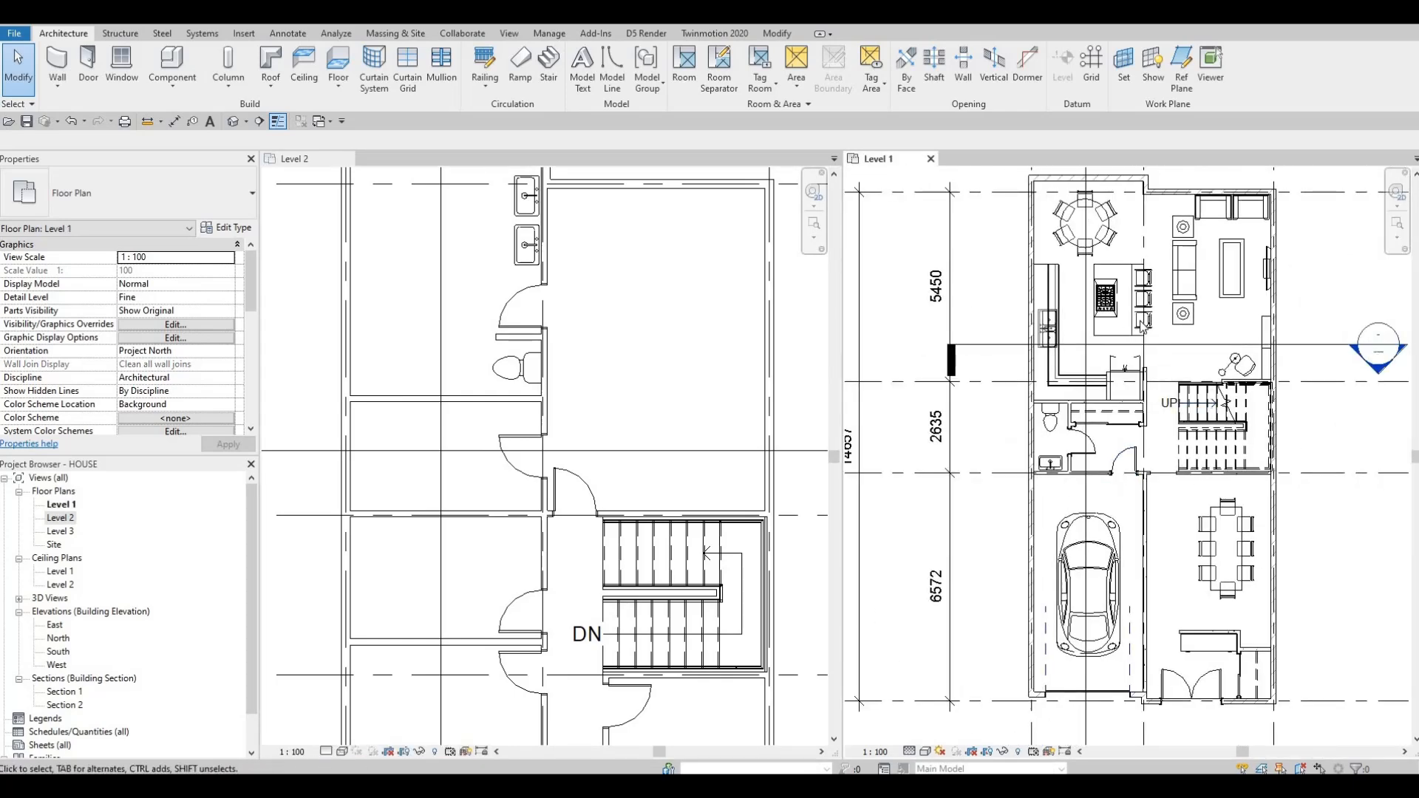
scroll(1168, 320, up, 1)
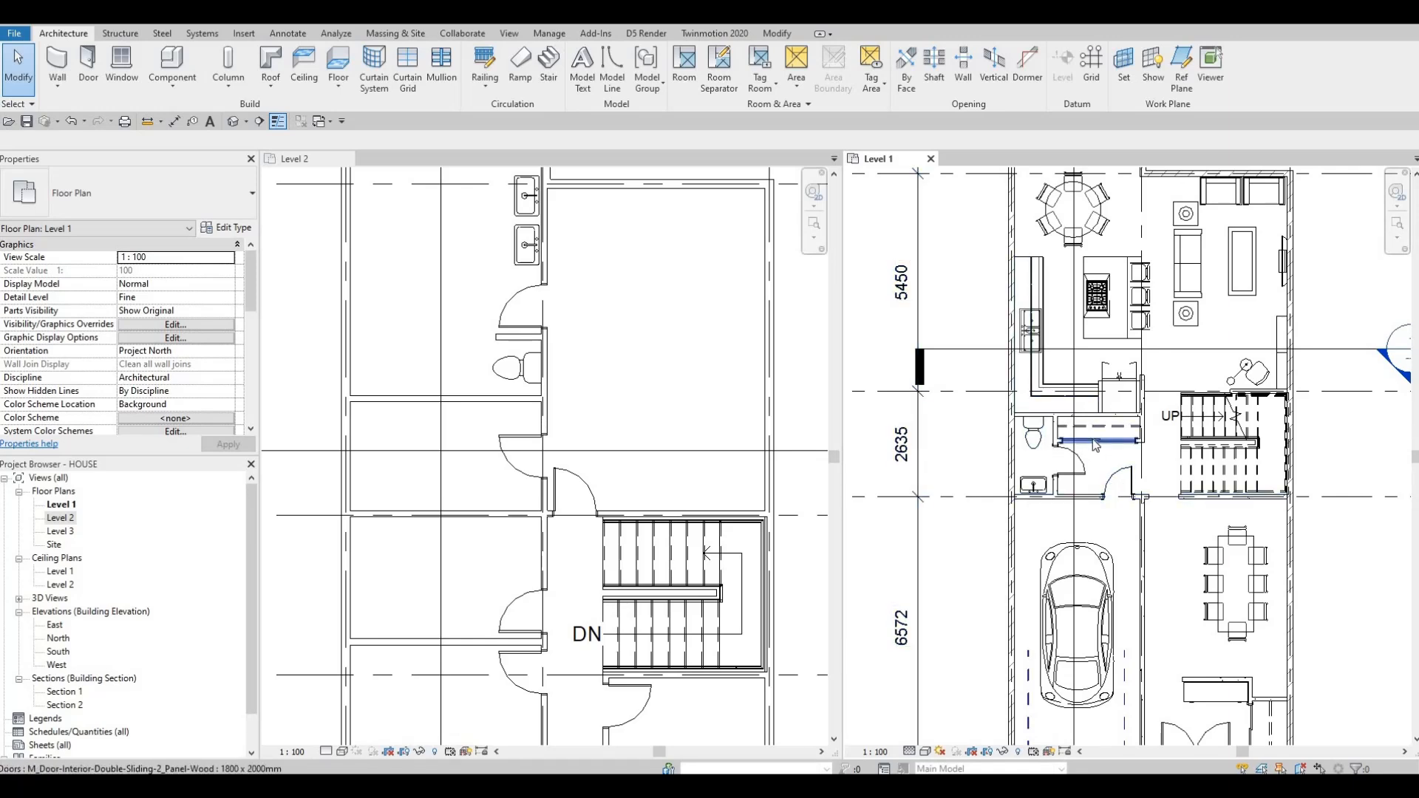
click(723, 440)
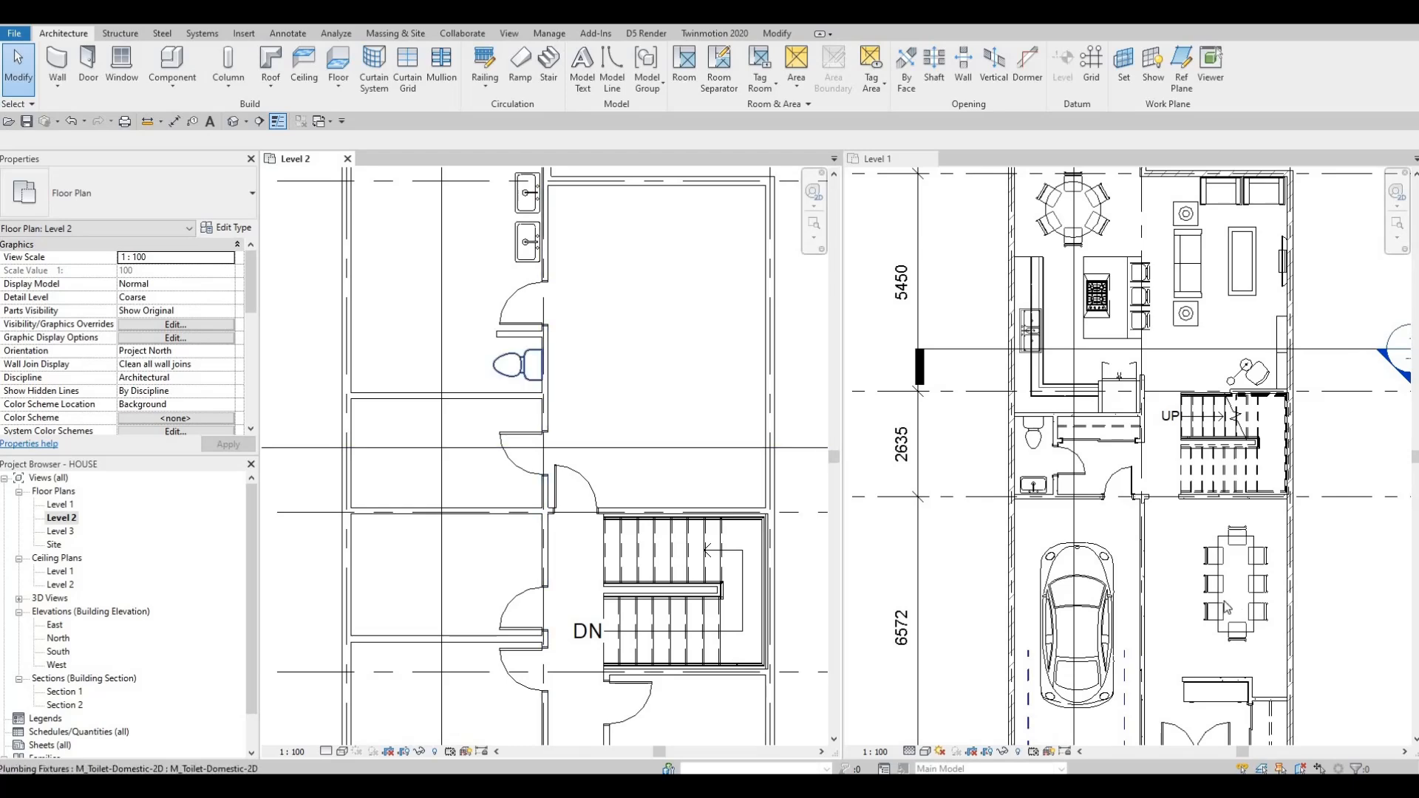
scroll(1177, 621, down, 2)
scroll(1173, 620, up, 3)
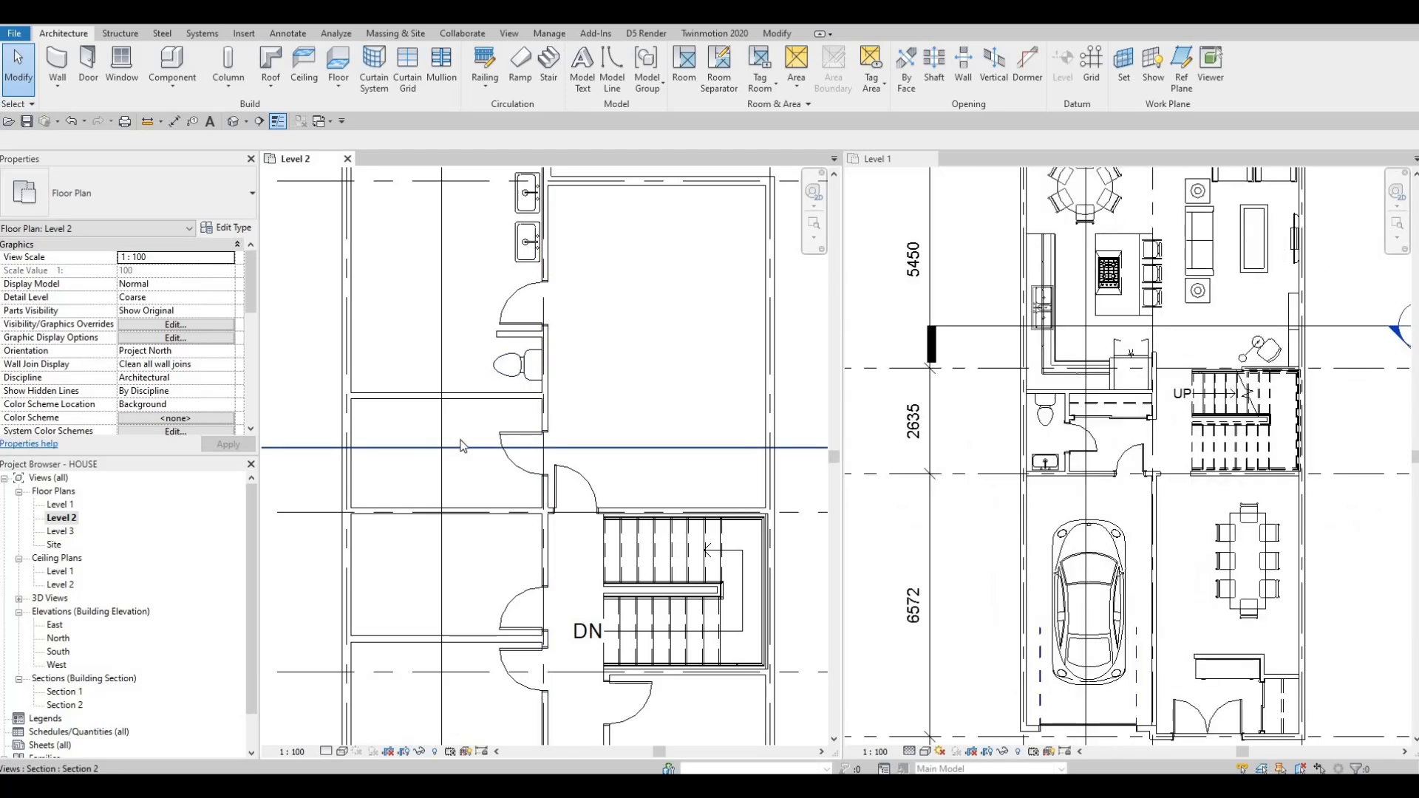
middle_drag(545, 462, 646, 425)
scroll(648, 426, down, 1)
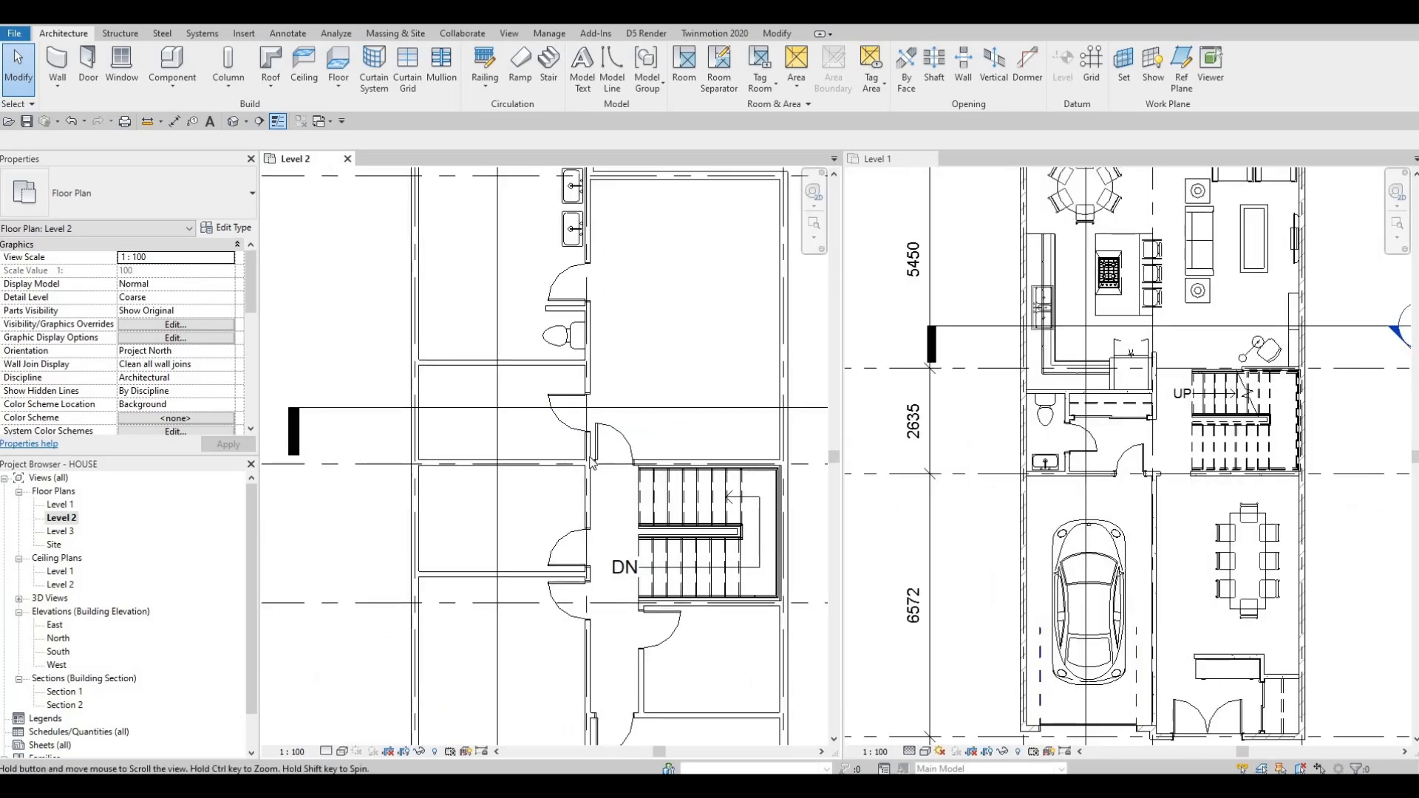
middle_drag(602, 404, 644, 458)
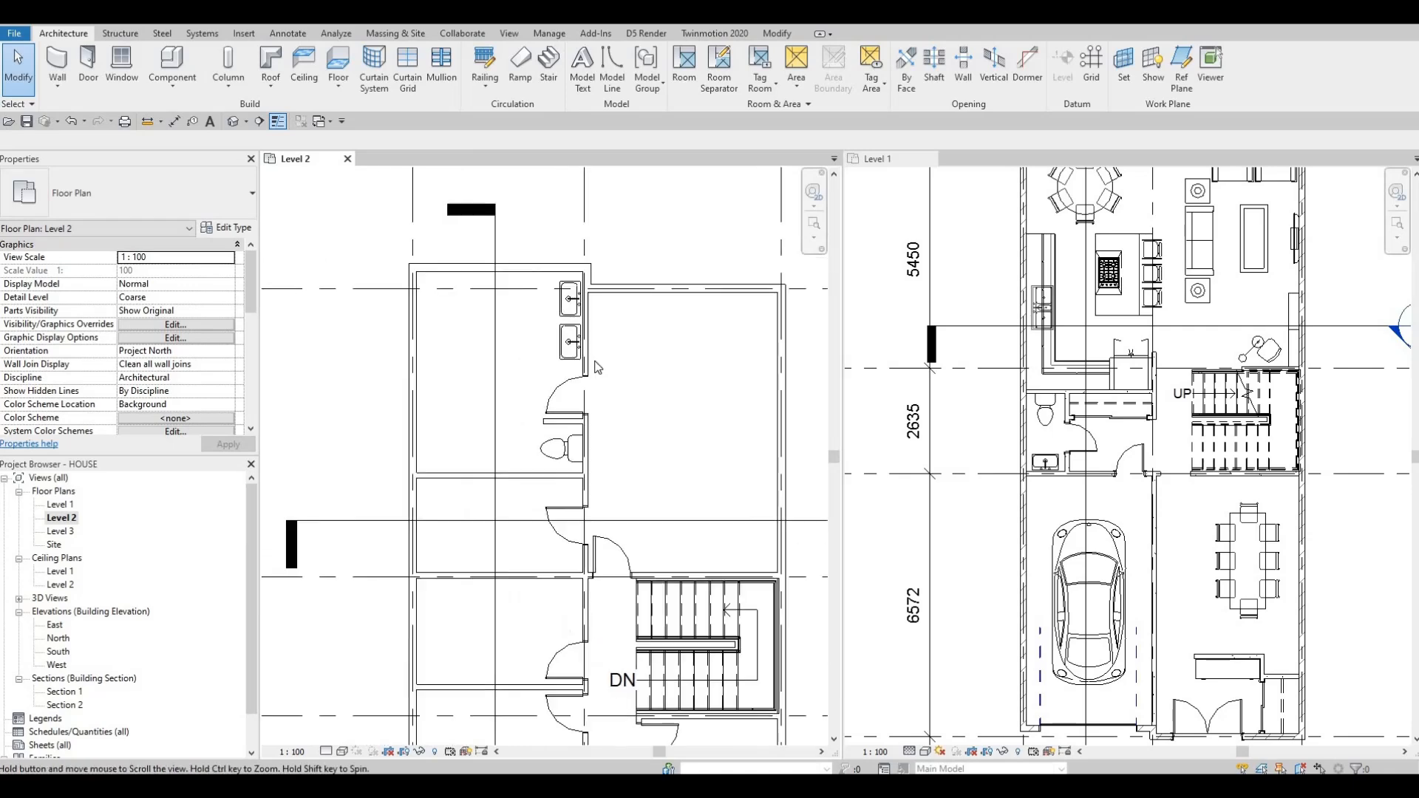
middle_drag(577, 426, 586, 386)
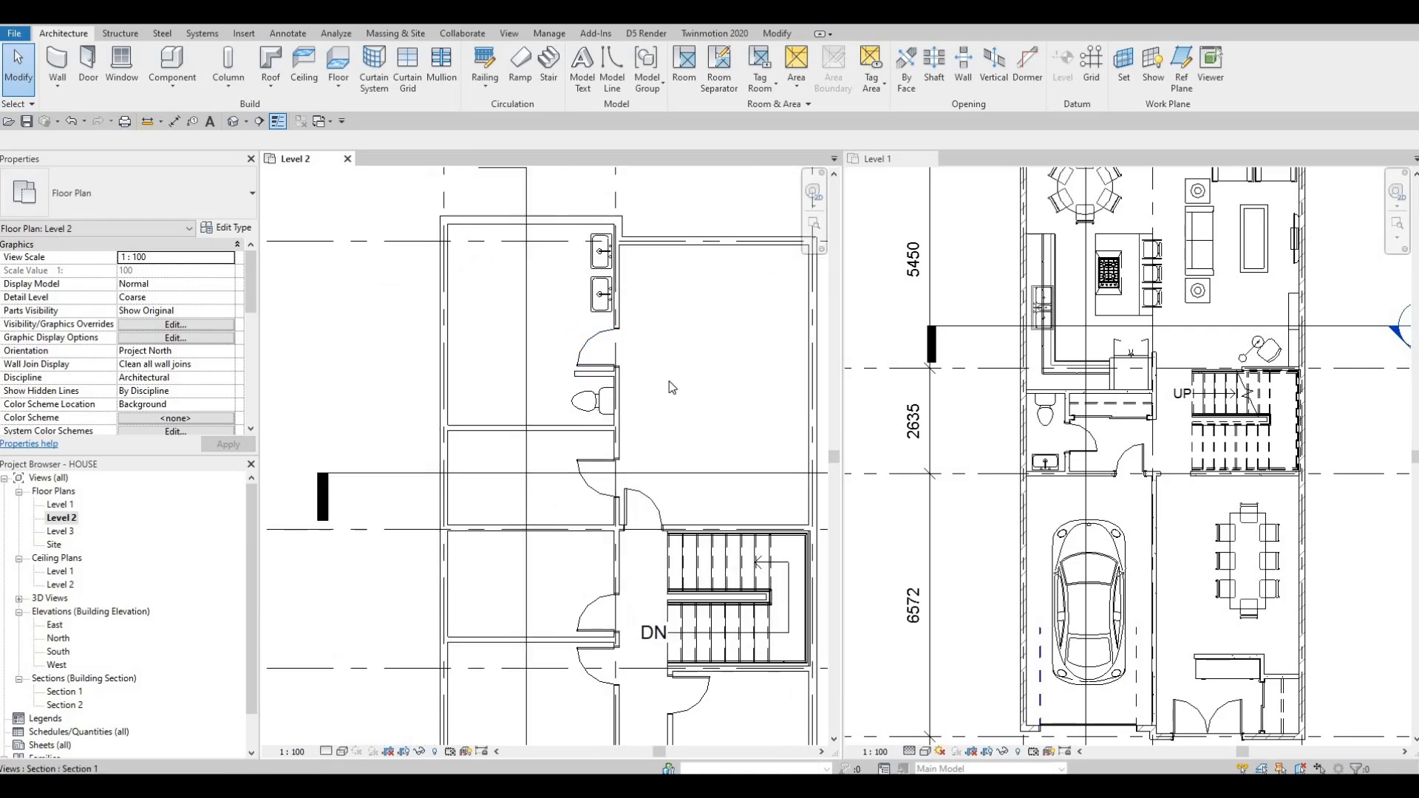
middle_drag(488, 370, 575, 396)
middle_drag(375, 224, 354, 230)
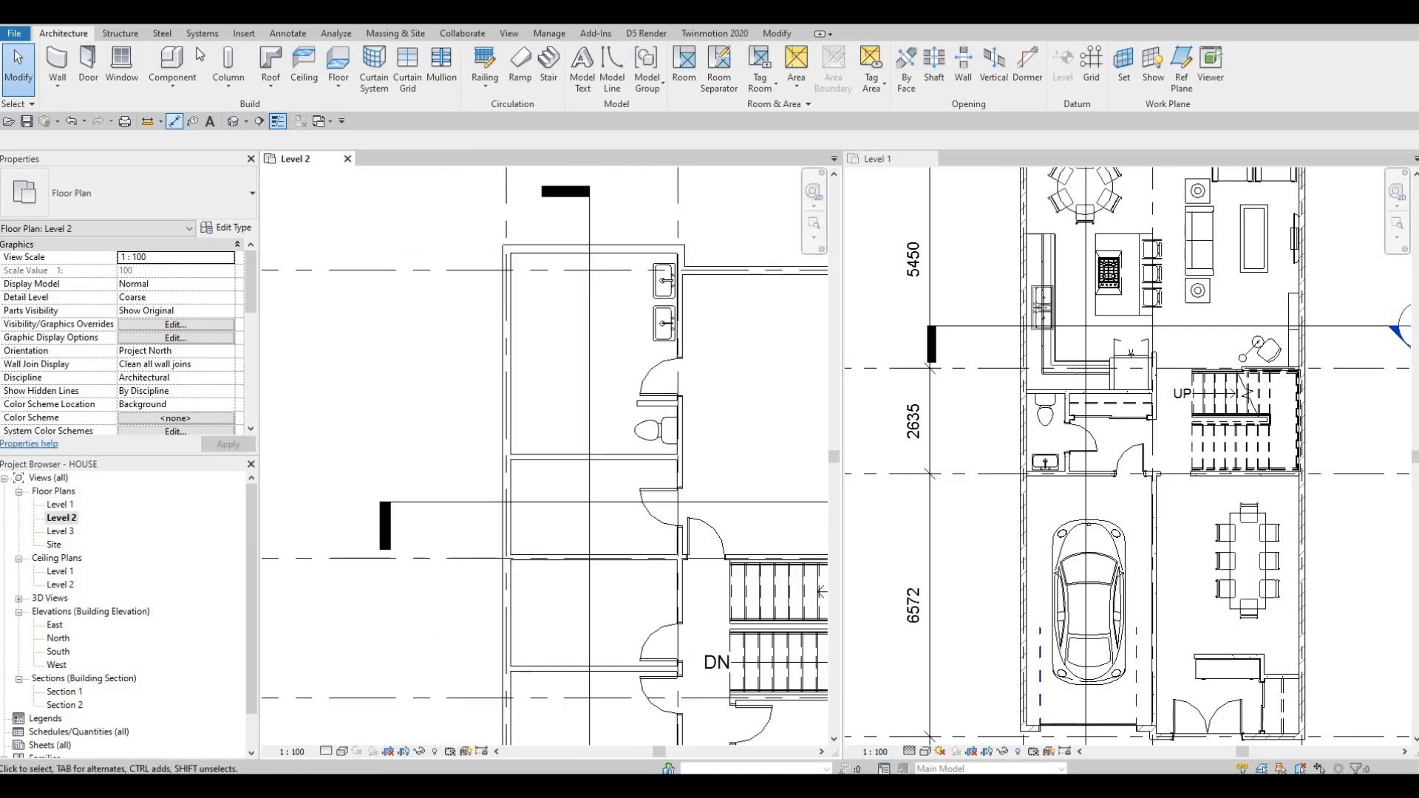
Step: Start loading a family and browse the Canada library to Plumbing, Architectural, Fixtures, Bathtubs
click(241, 34)
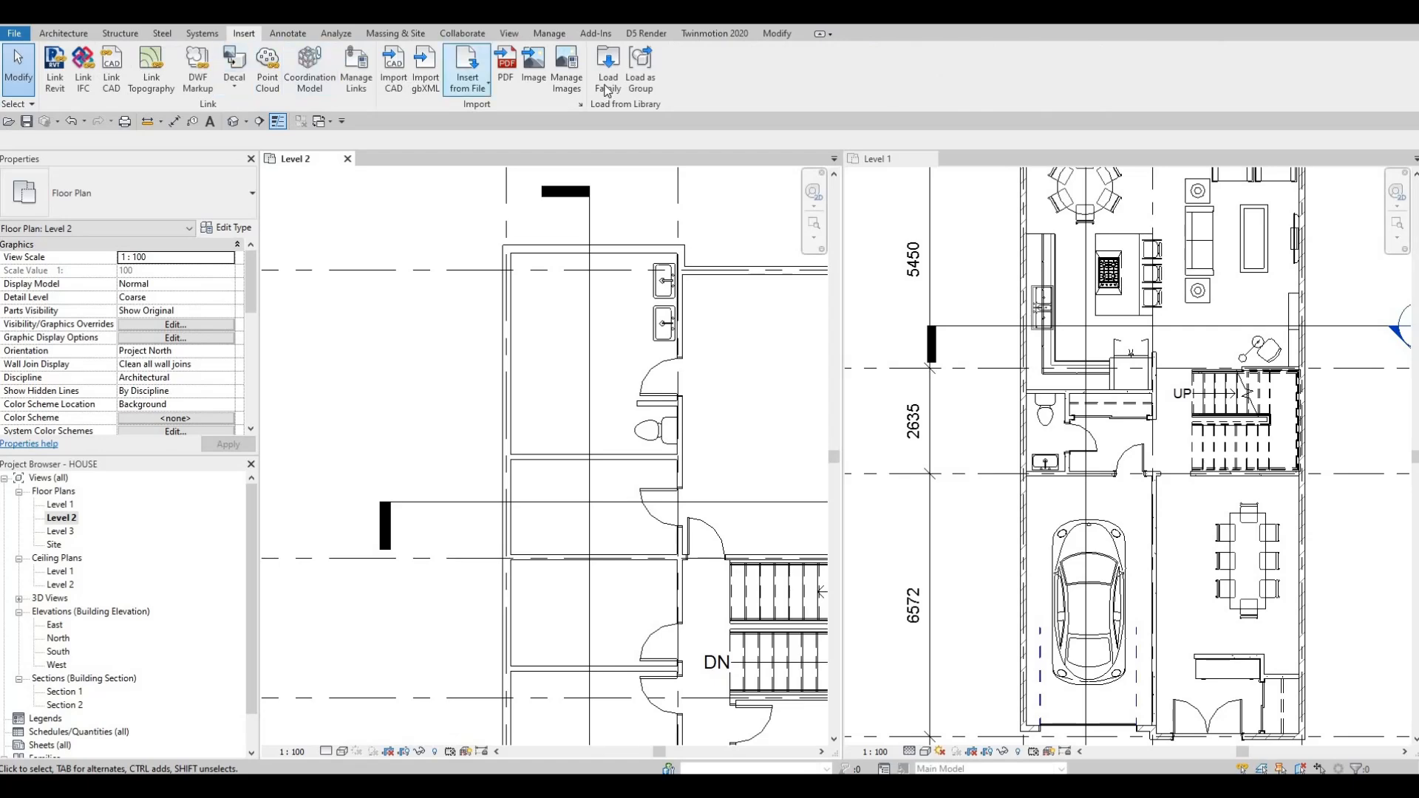
click(606, 81)
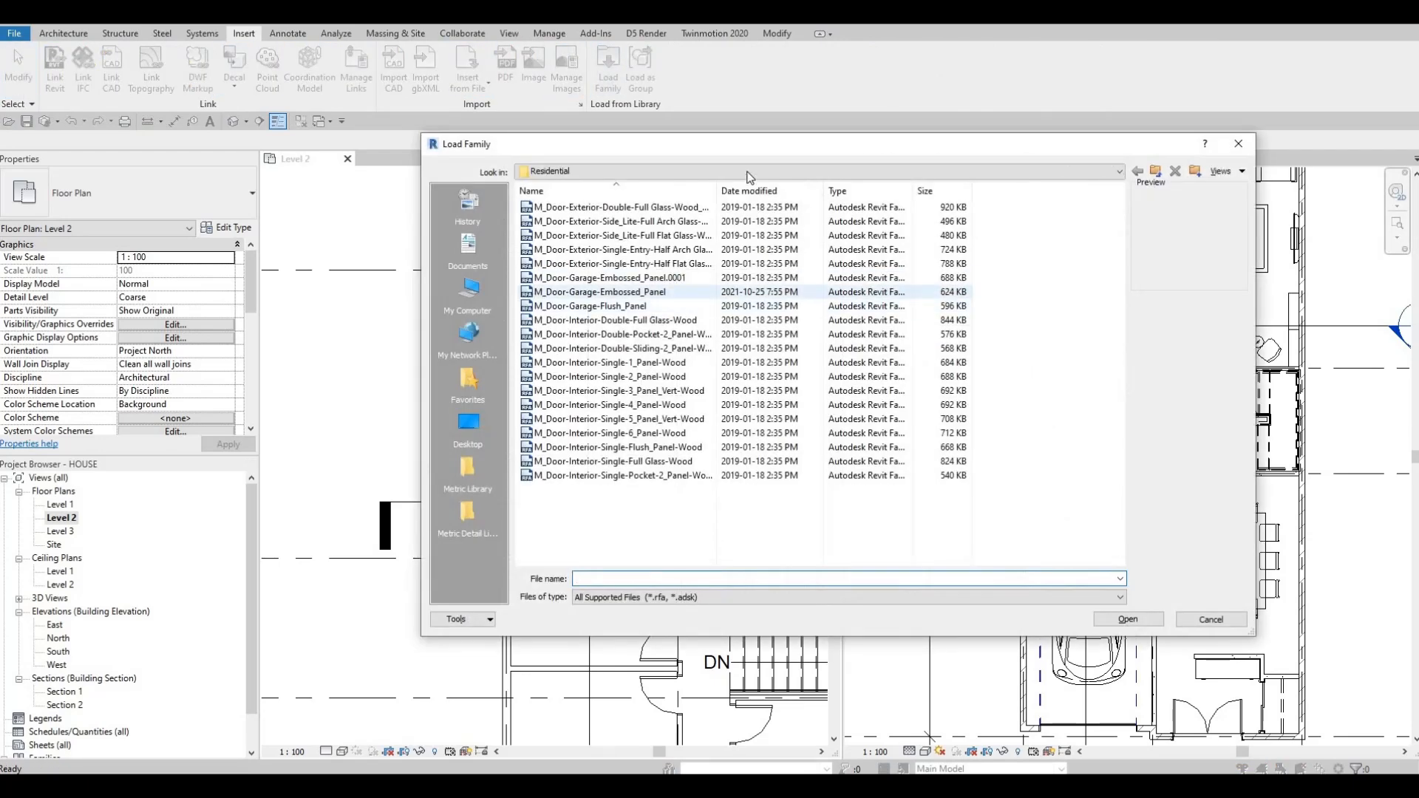
click(748, 172)
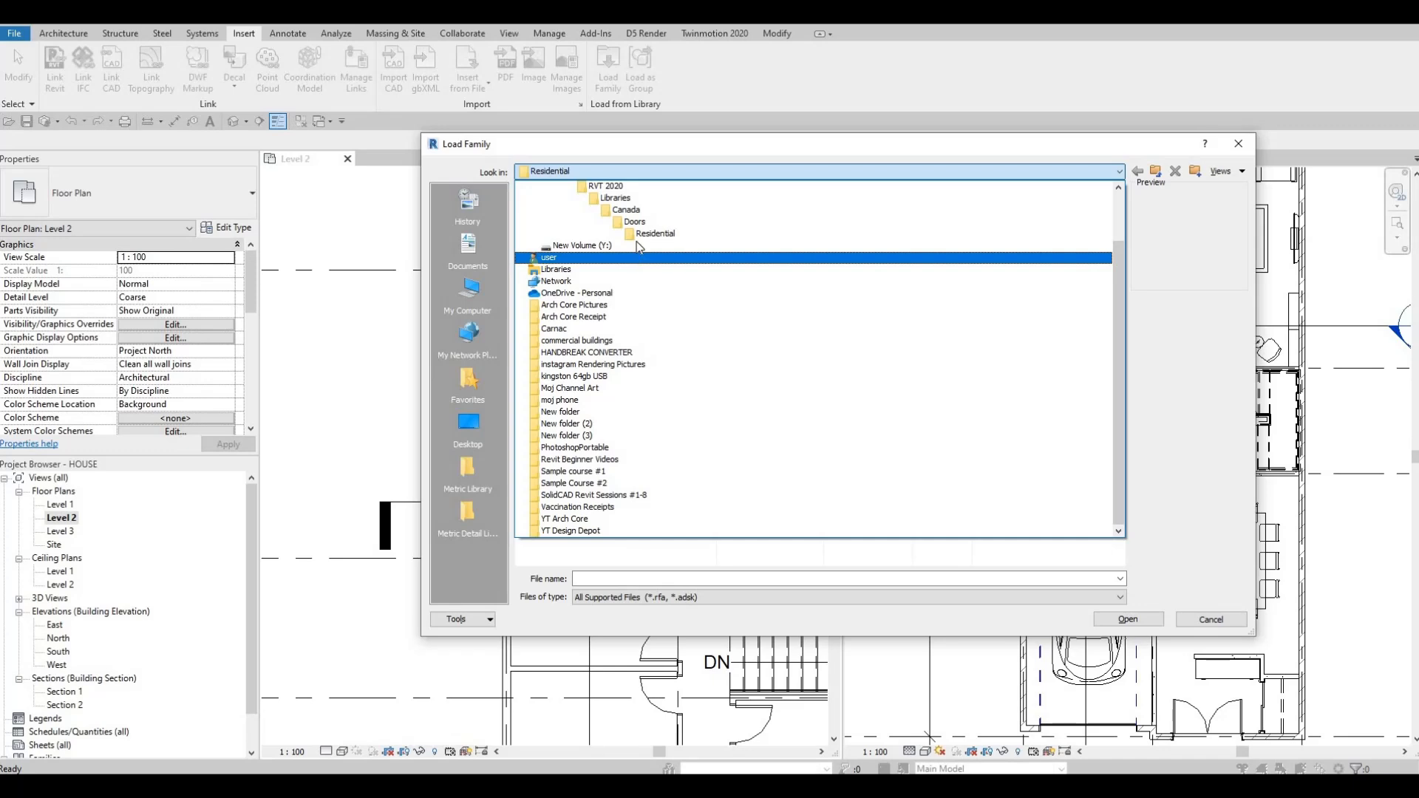
click(630, 238)
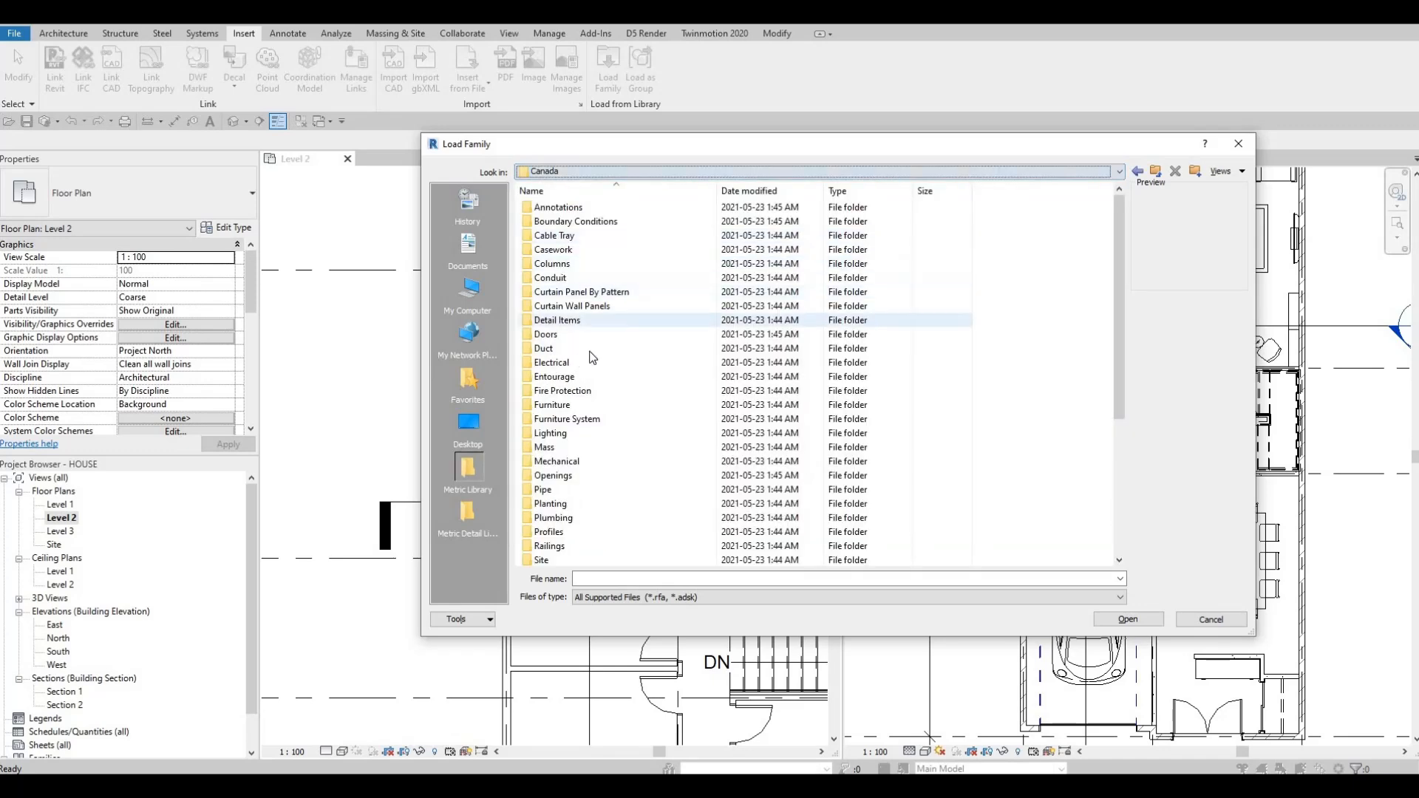
scroll(580, 366, down, 3)
double_click(576, 391)
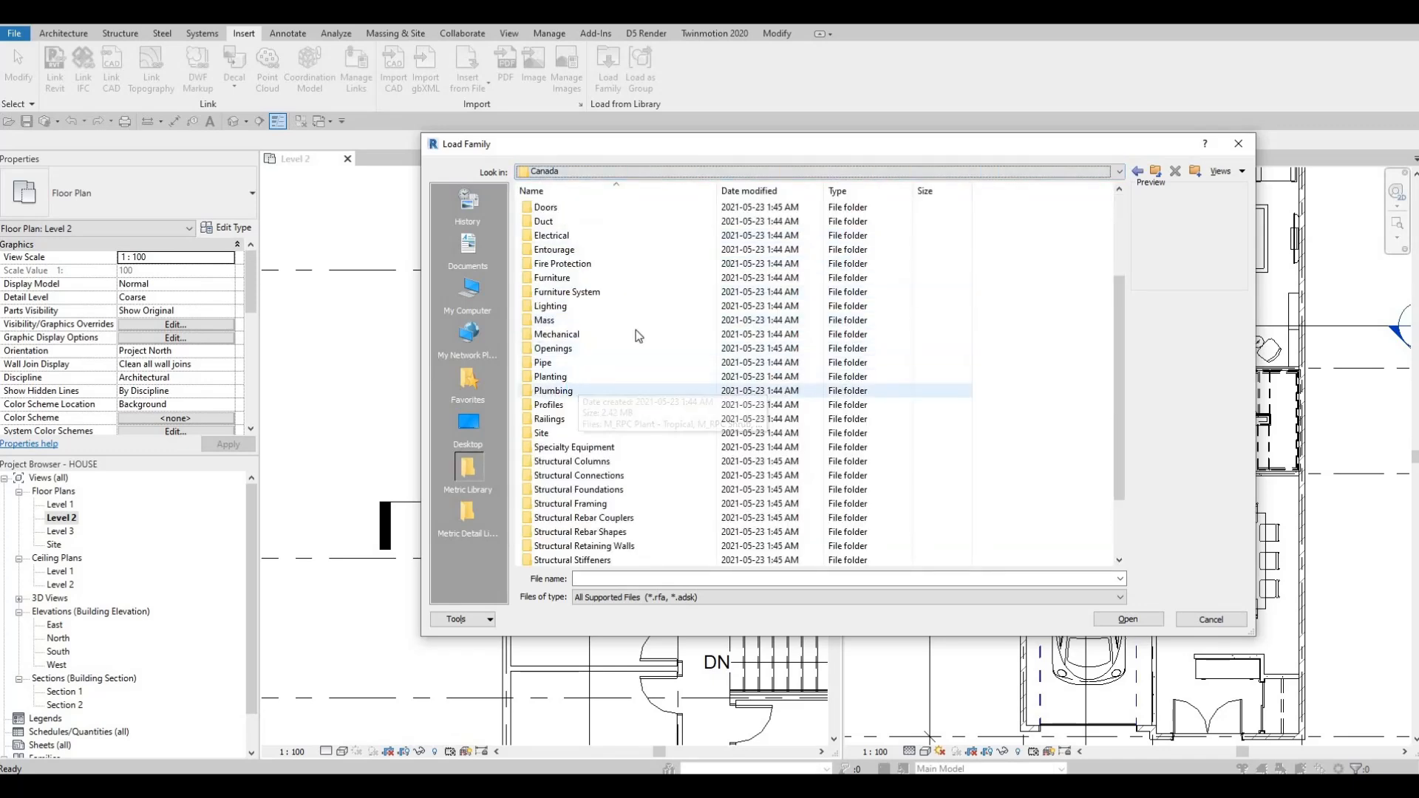
double_click(569, 208)
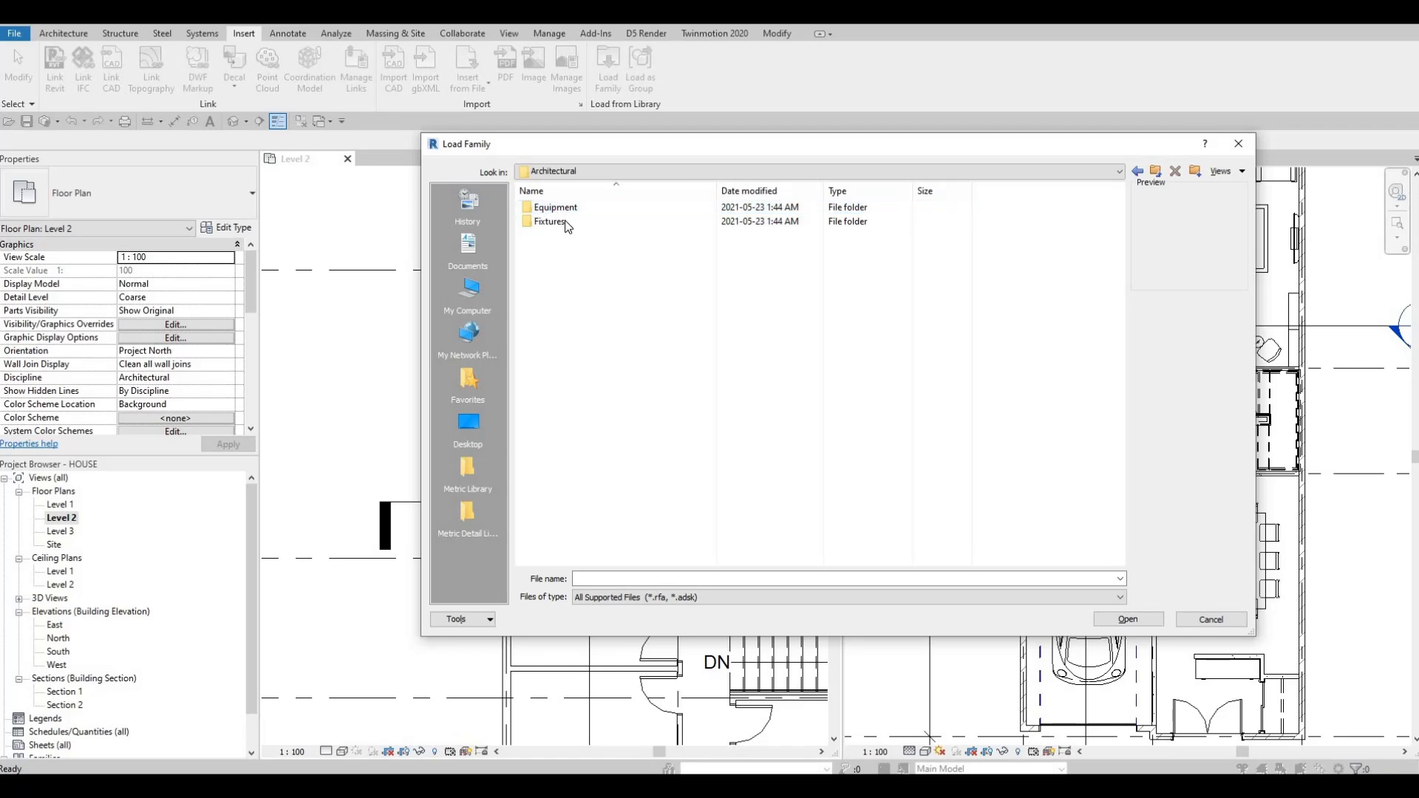
double_click(565, 220)
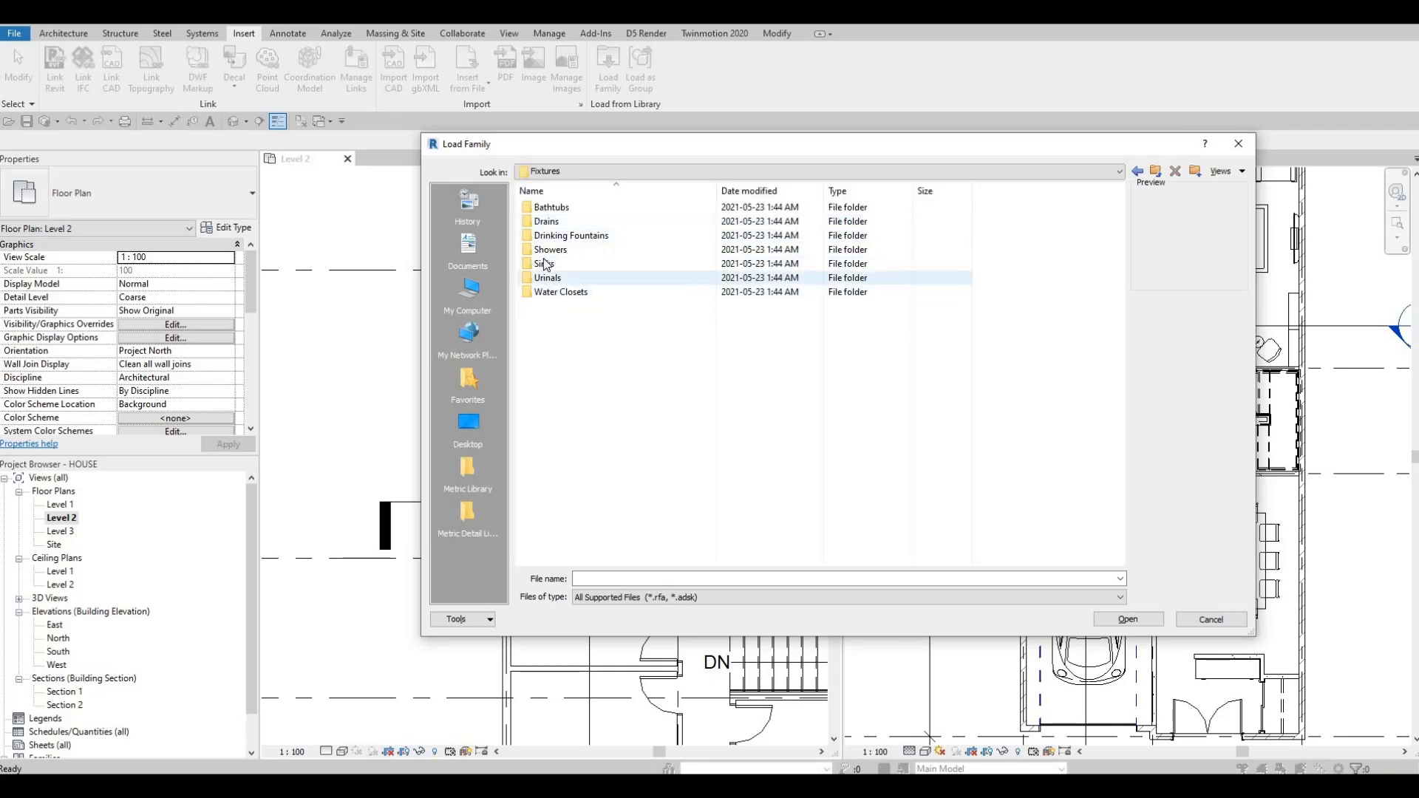
double_click(553, 208)
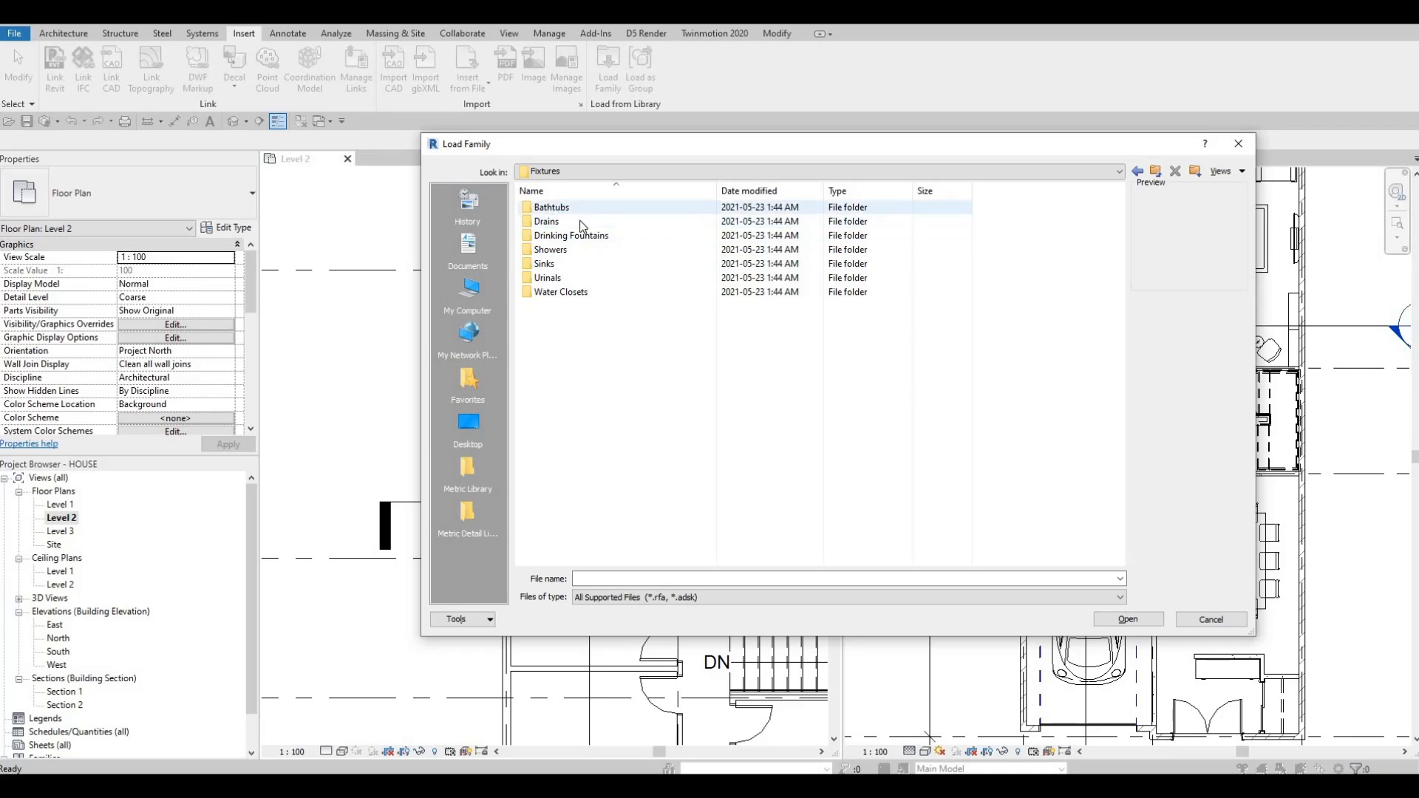
Step: Preview the available bathtub families and load M_Tub-Rectangular-2D into the project
click(566, 209)
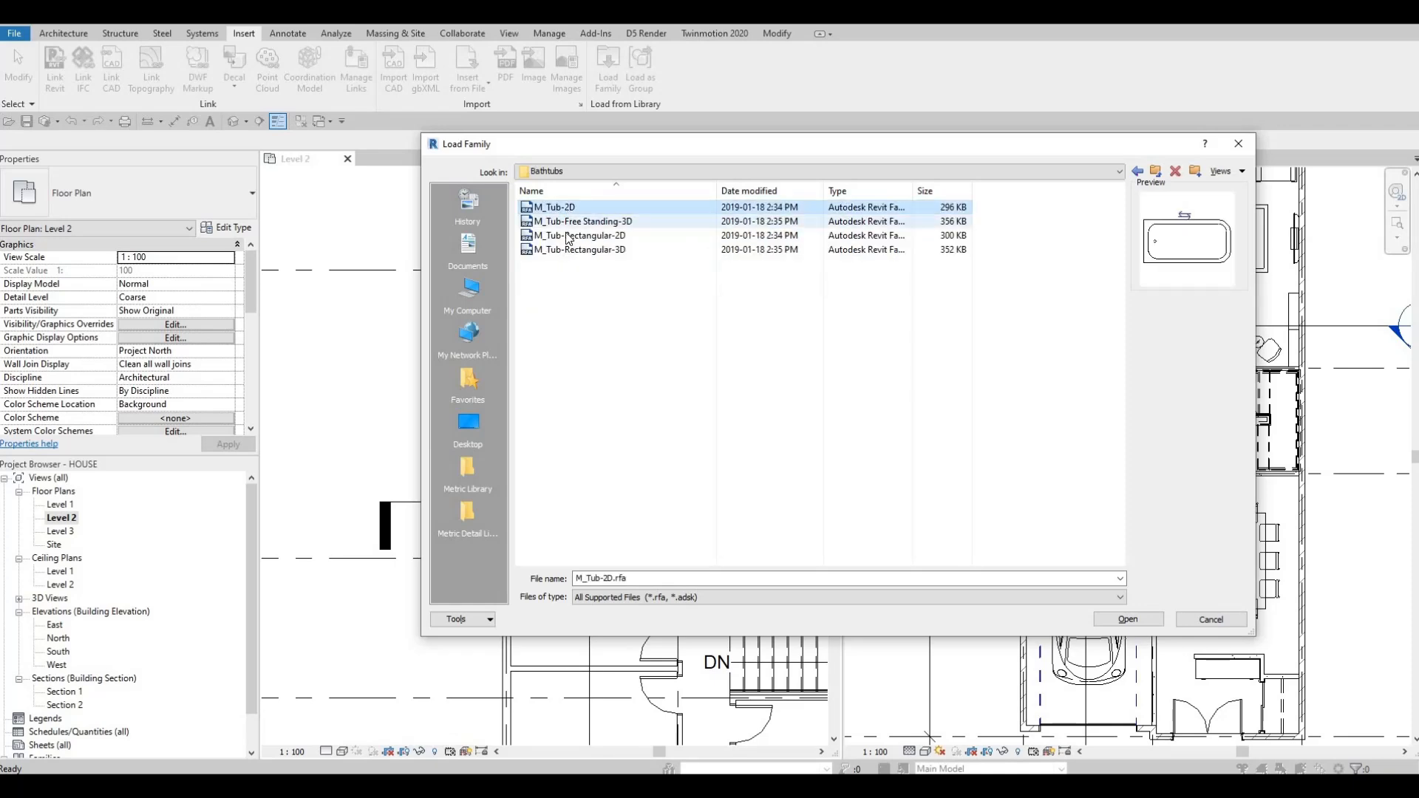
click(568, 235)
click(558, 247)
click(557, 241)
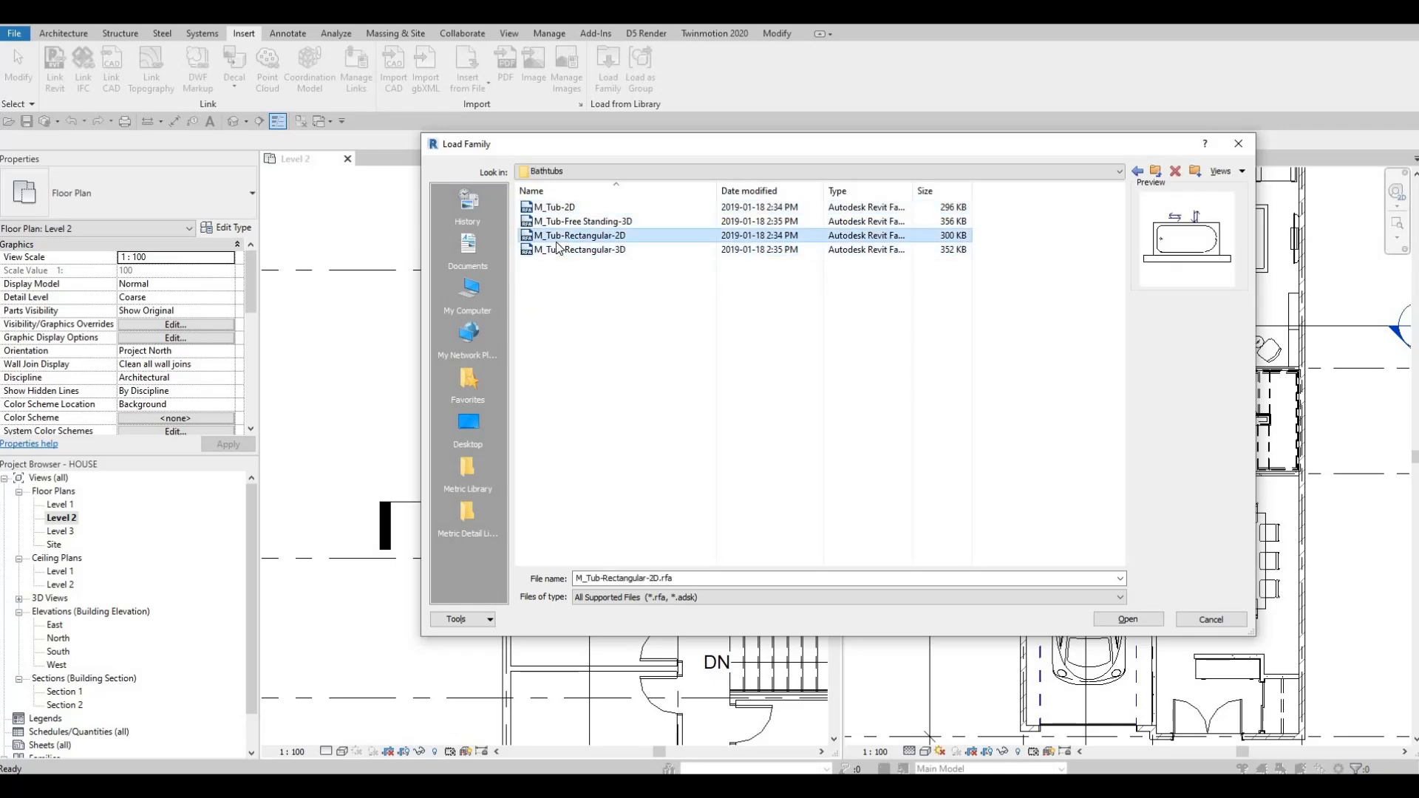
click(1108, 619)
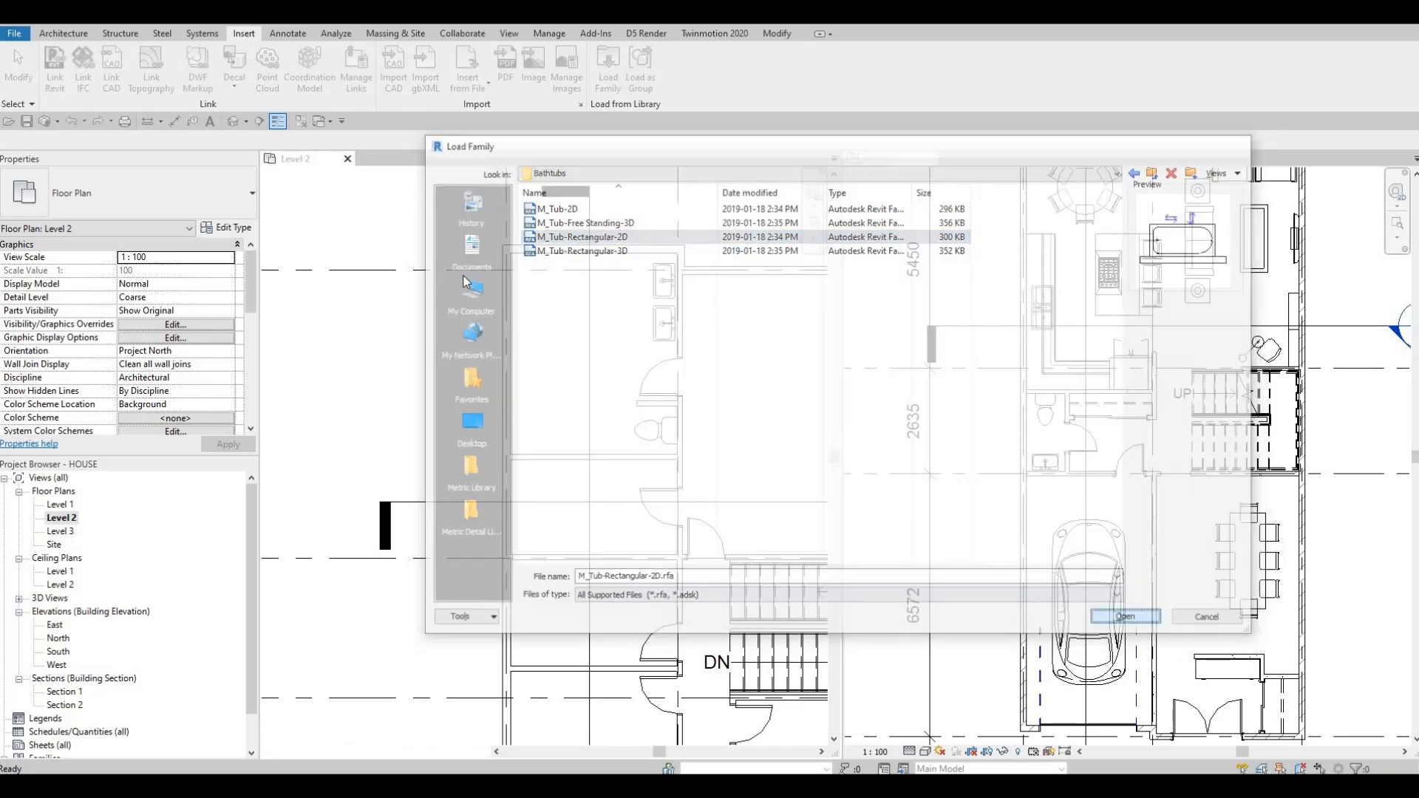
Step: Place the M_Tub-Rectangular-2D bathtub on the left wall in the upper-left corner of the Level 2 bathroom, opposite the sinks
scroll(609, 270, up, 2)
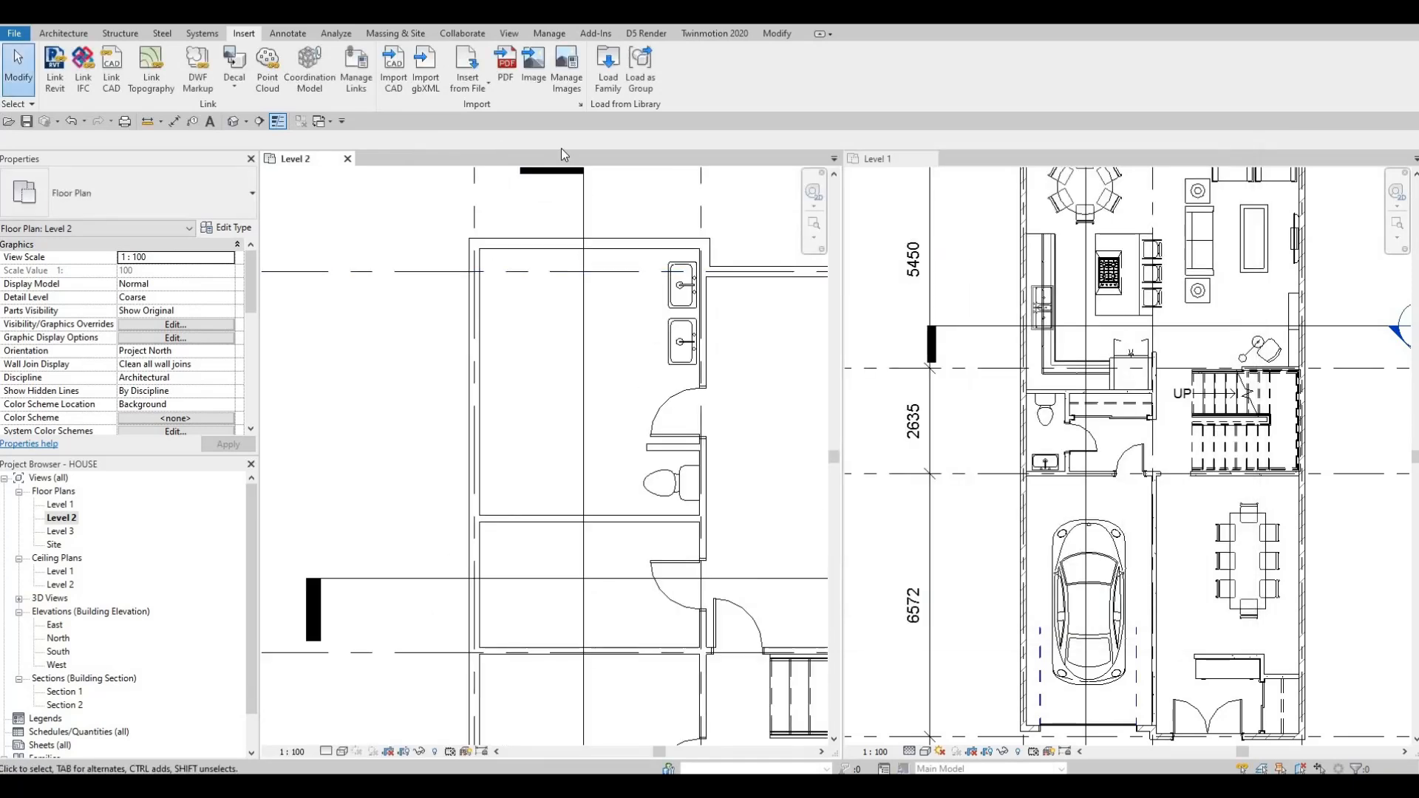
key(c)
key(m)
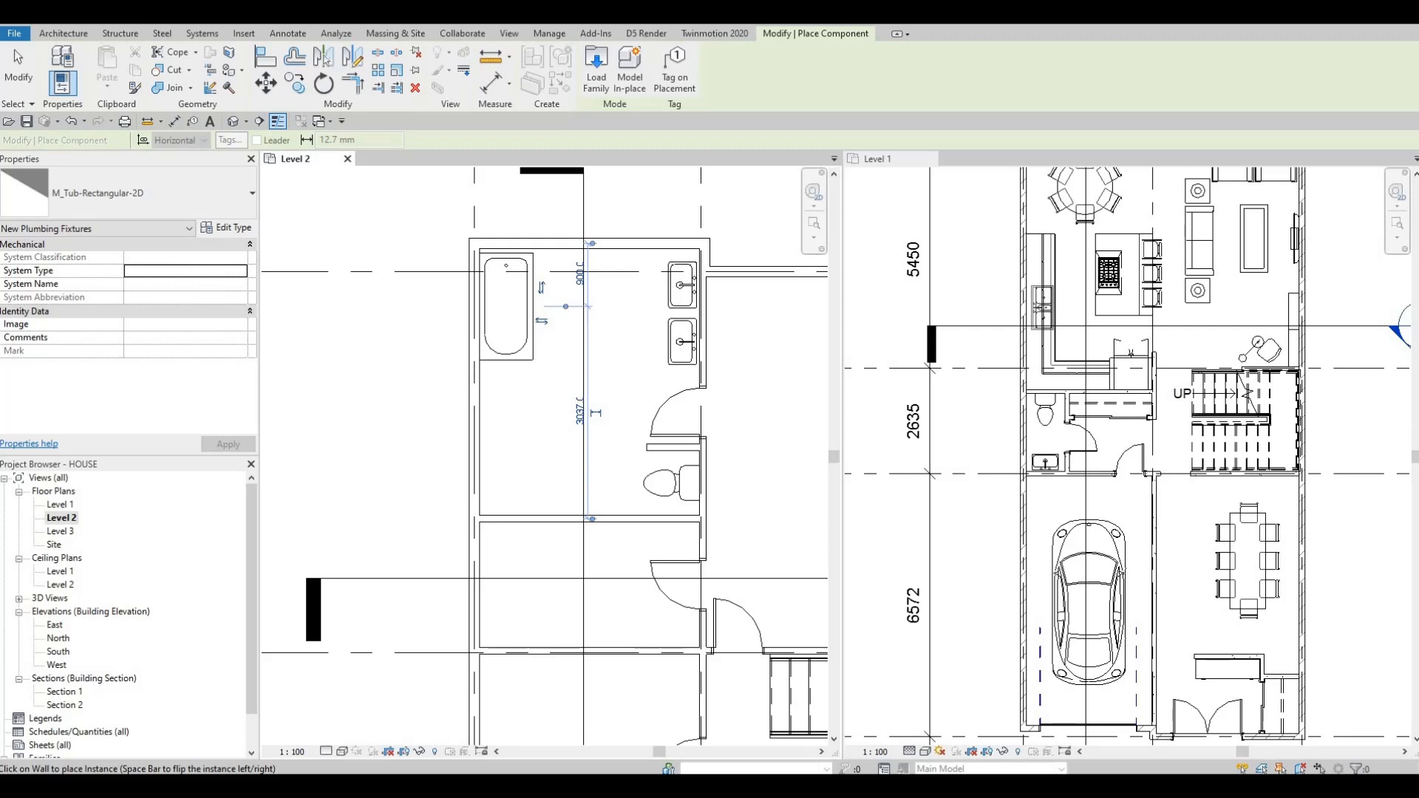
scroll(558, 313, up, 2)
key(Escape)
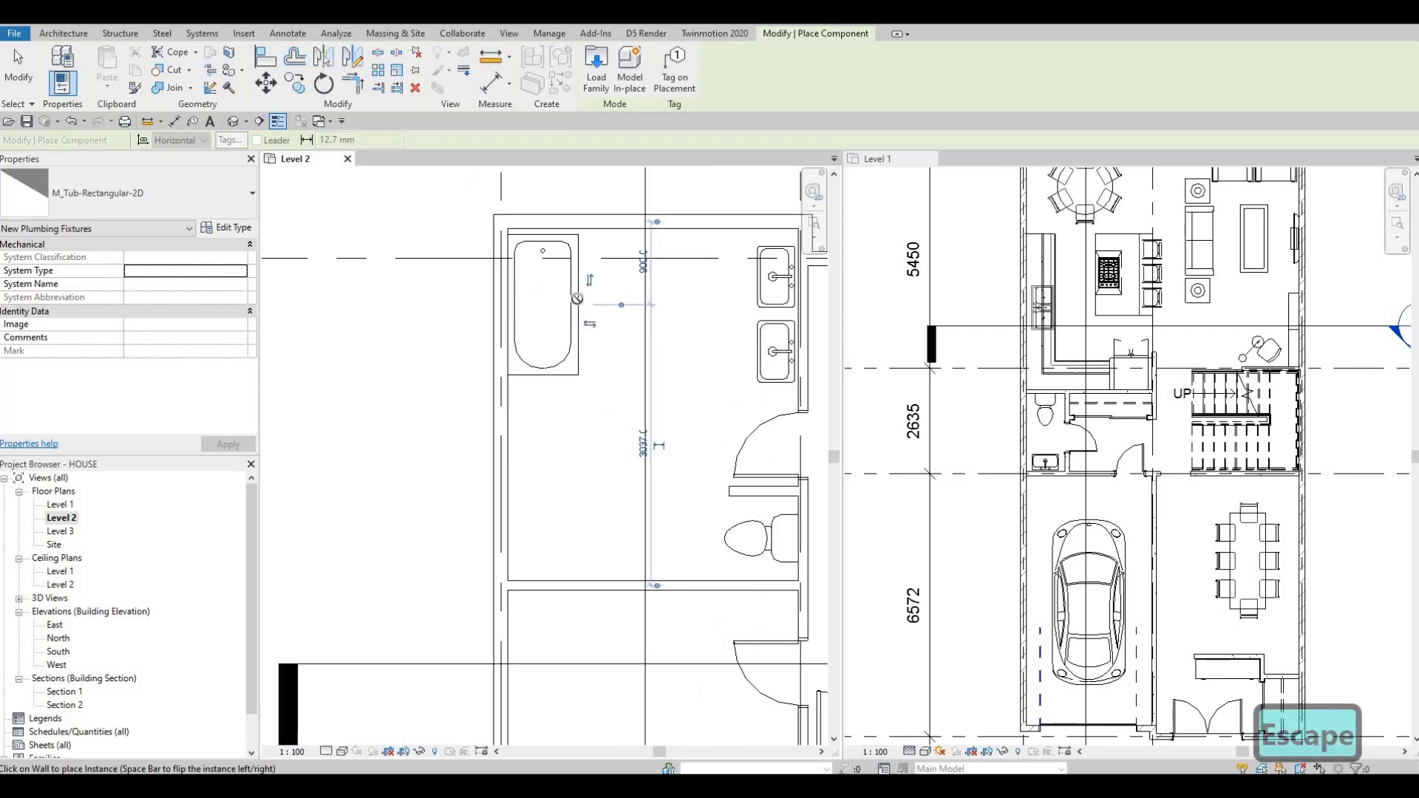
key(Escape)
key(Escape)
key(Escape)
key(Escape)
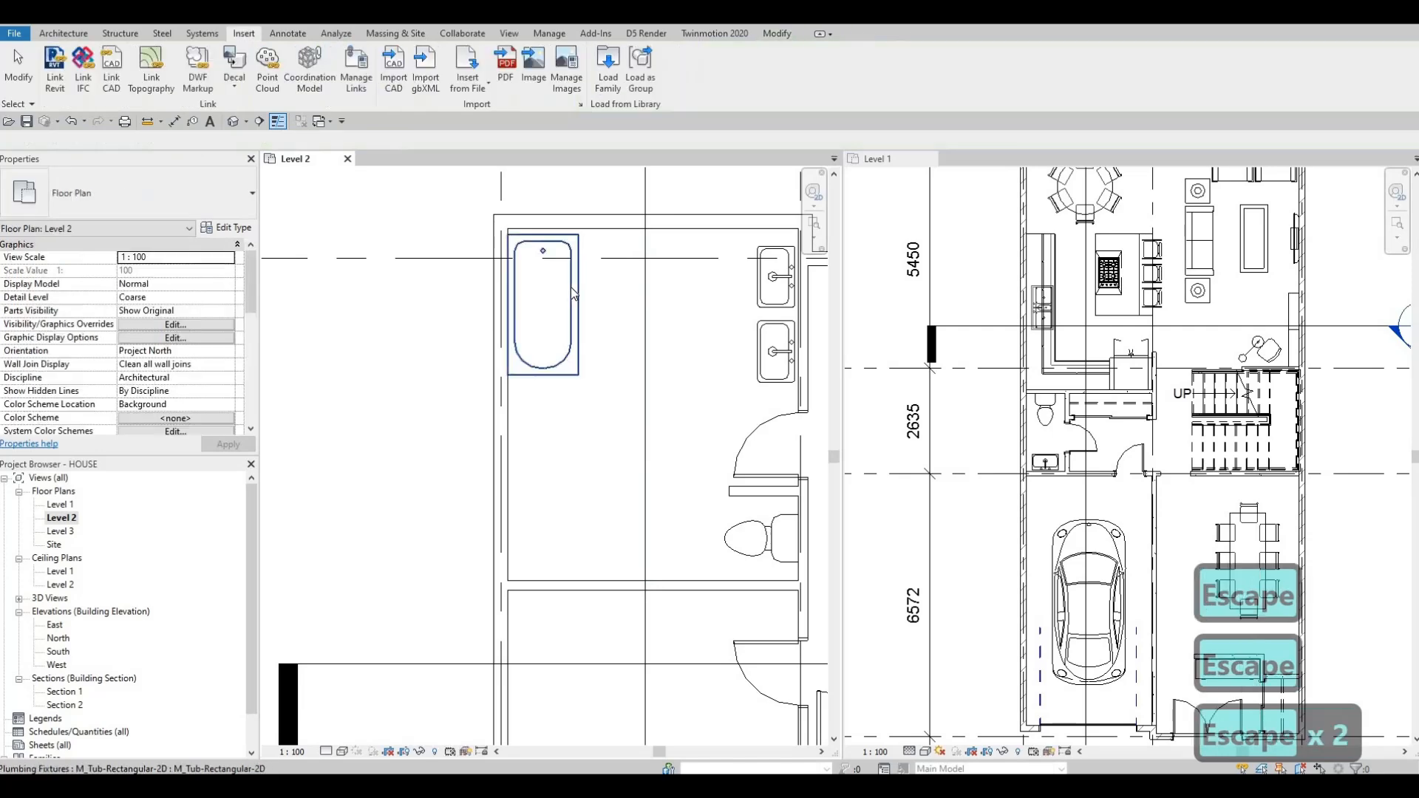
Step: Nudge the bathtub down three increments along the left wall, about 60 mm in total
click(569, 288)
key(Down)
key(Down)
key(Down)
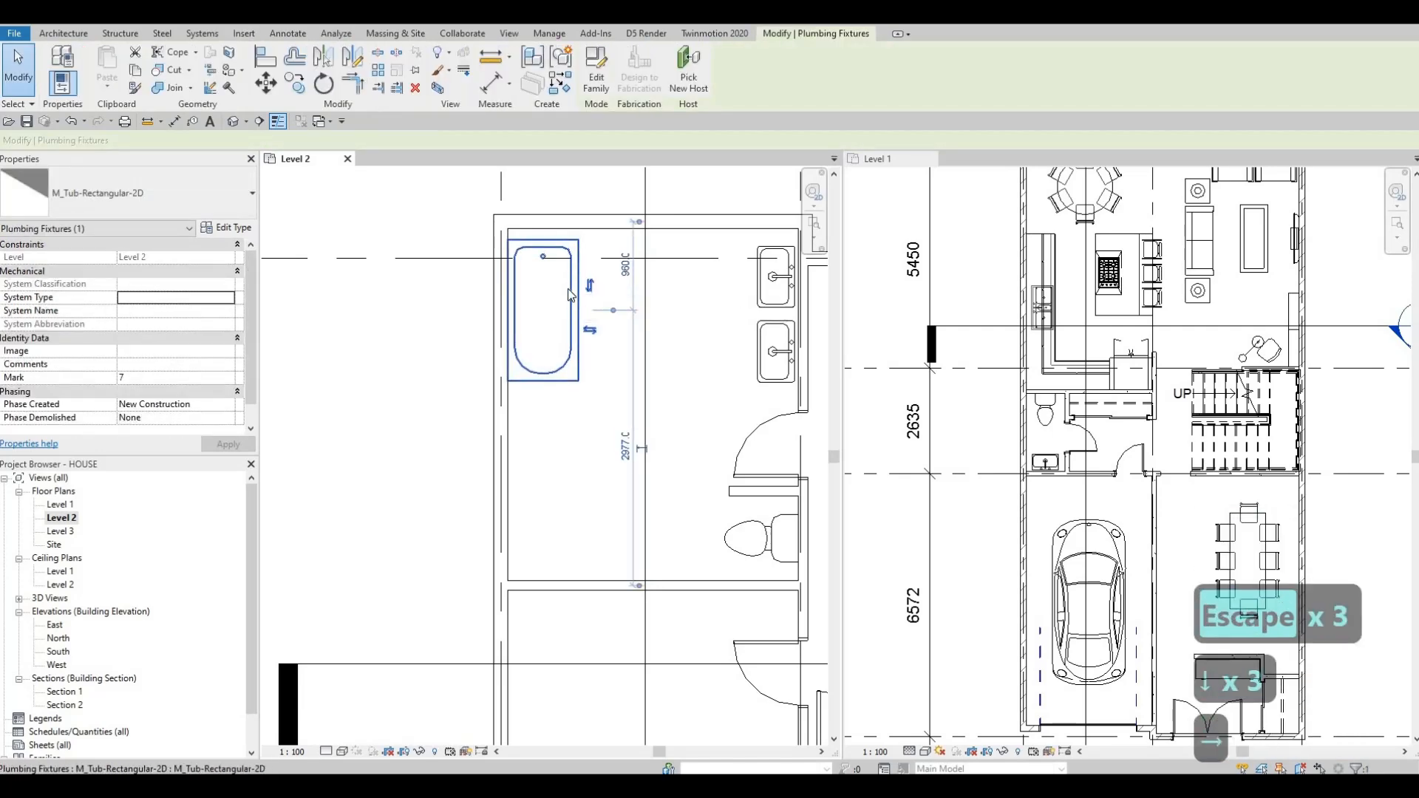
key(Escape)
key(Escape)
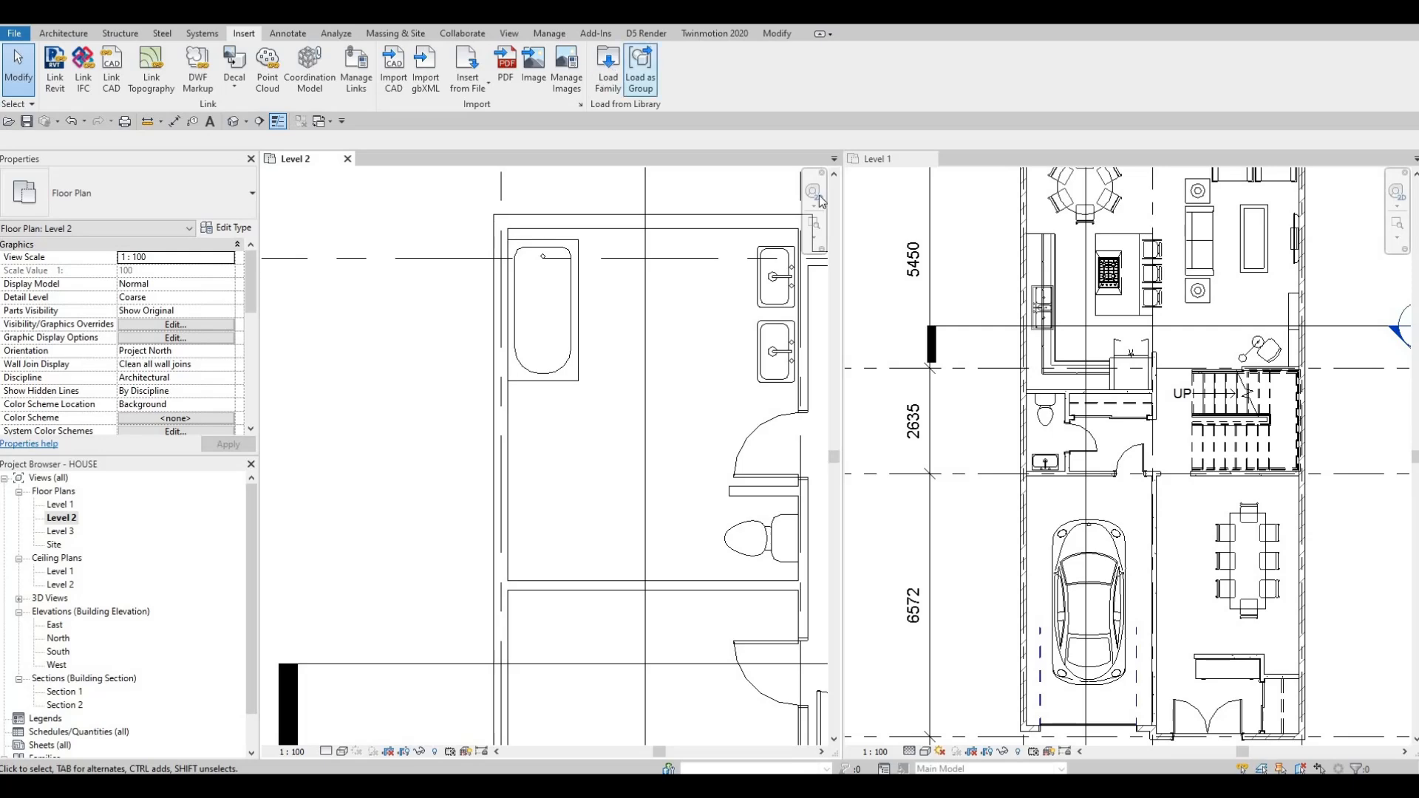
Step: Load the M_Shower Stall-2D family from the Showers folder of the plumbing fixtures library
click(609, 65)
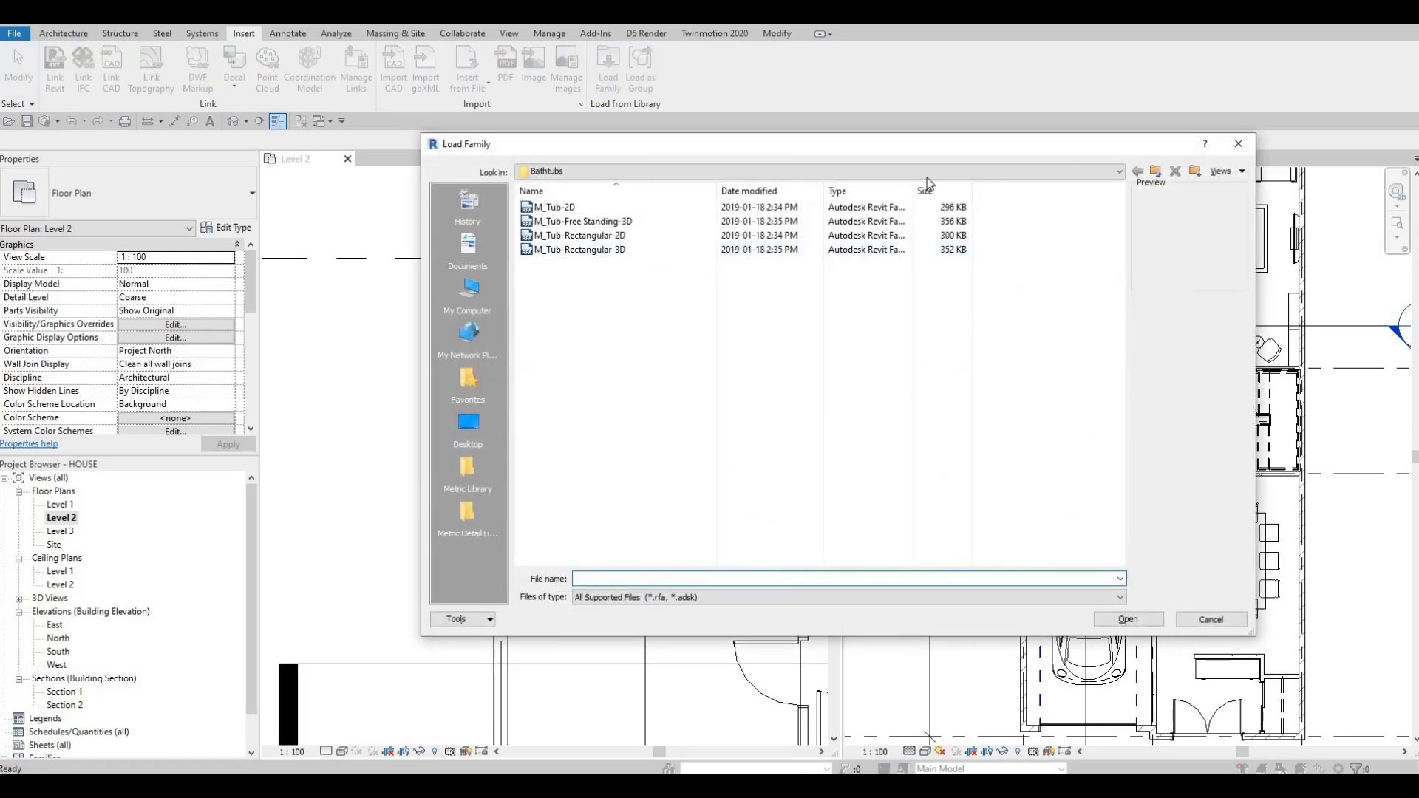
click(927, 172)
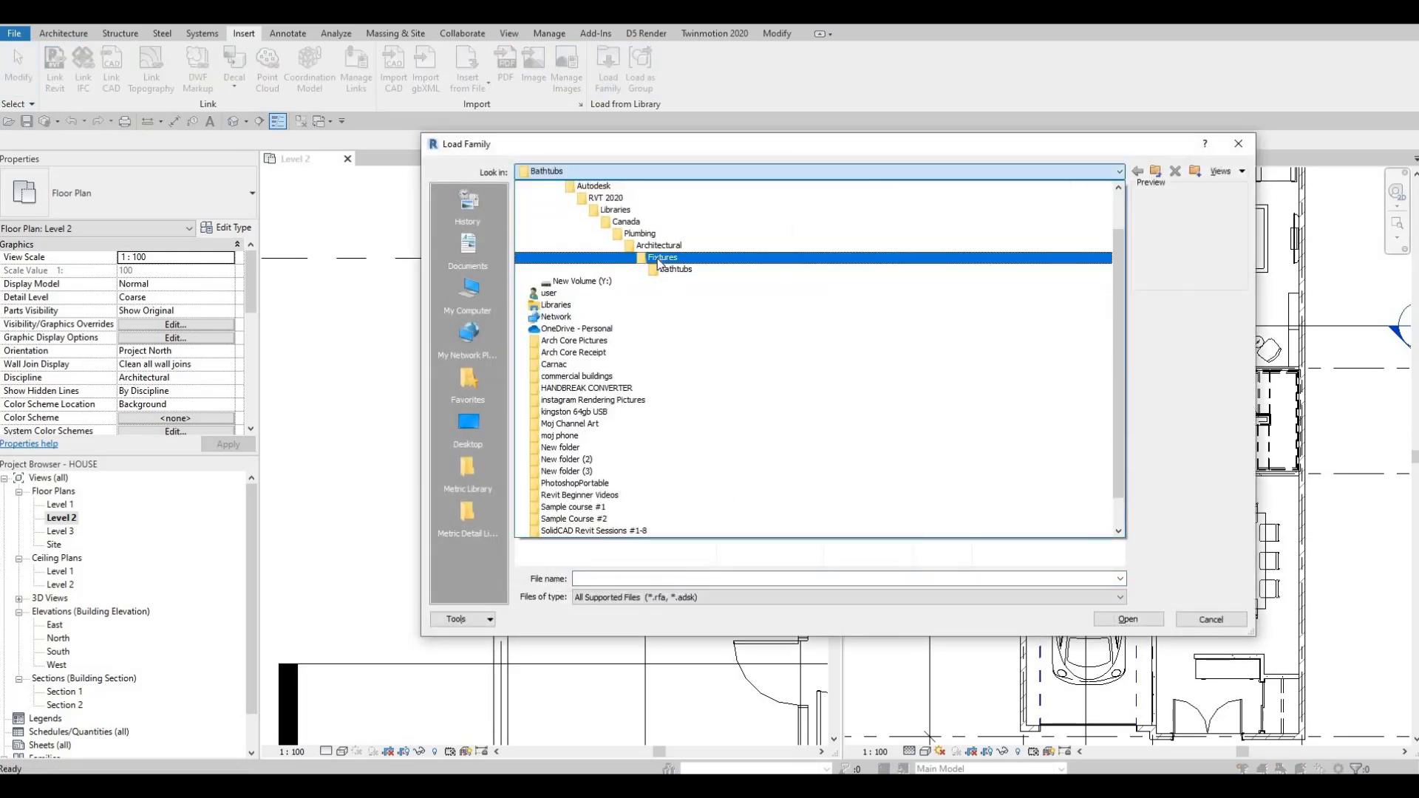
click(660, 258)
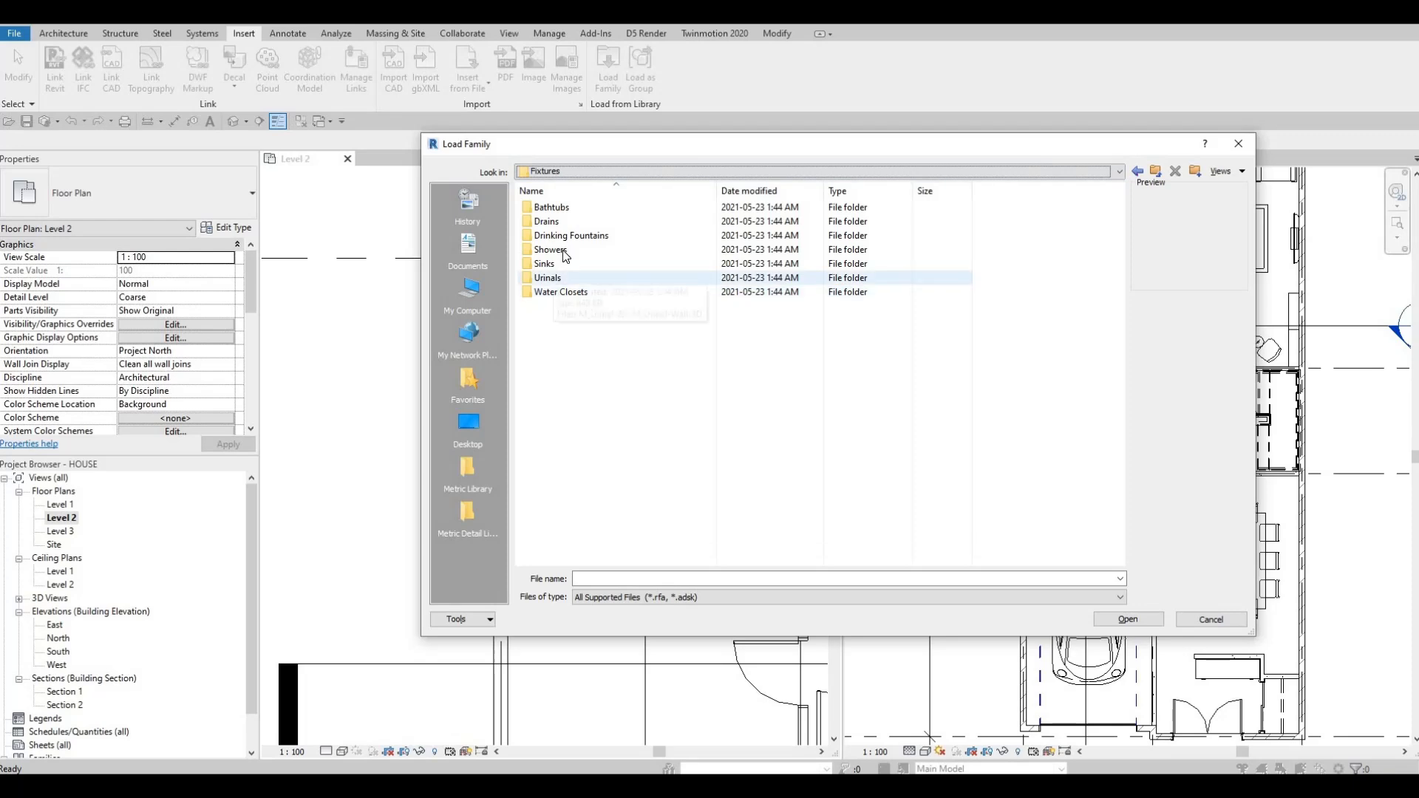
double_click(550, 250)
click(587, 210)
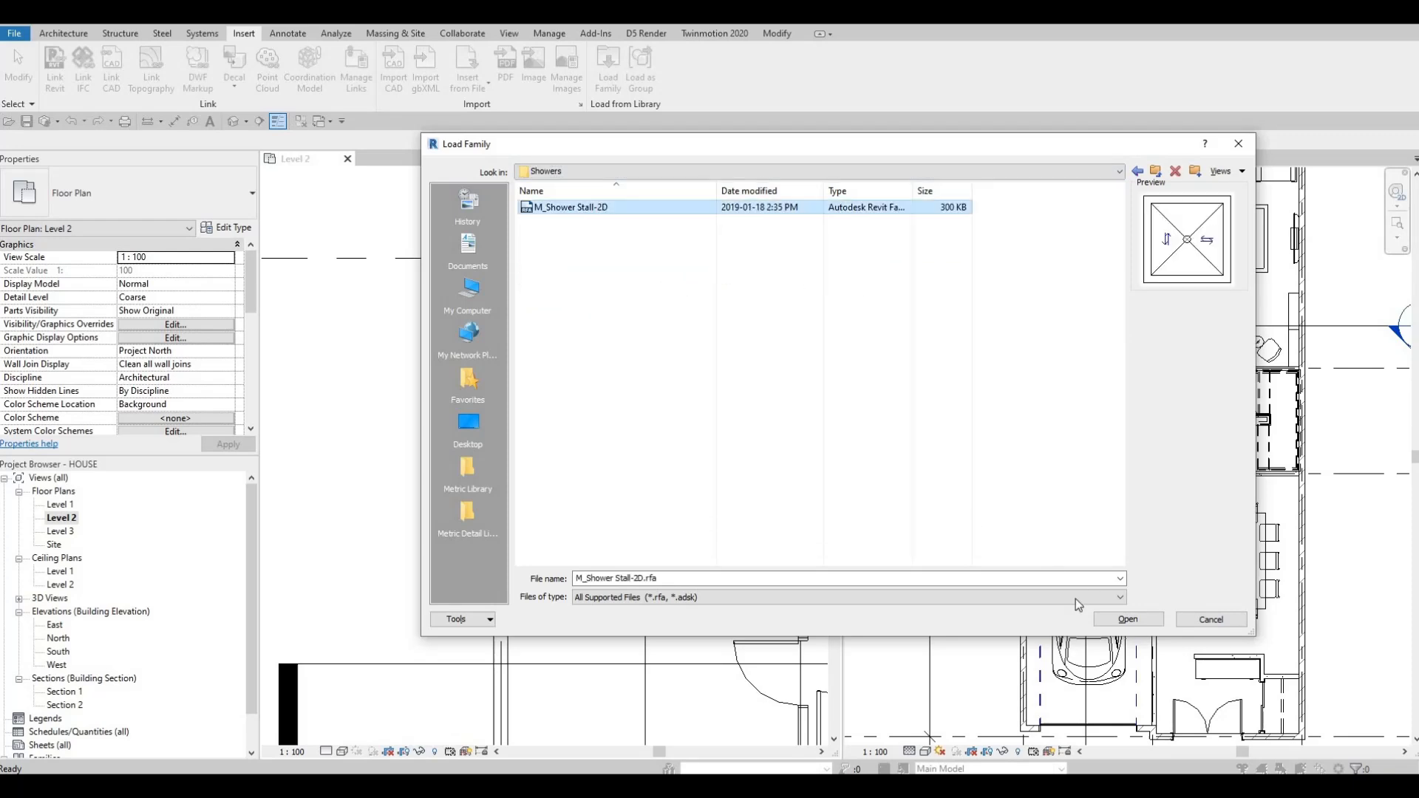
click(1112, 619)
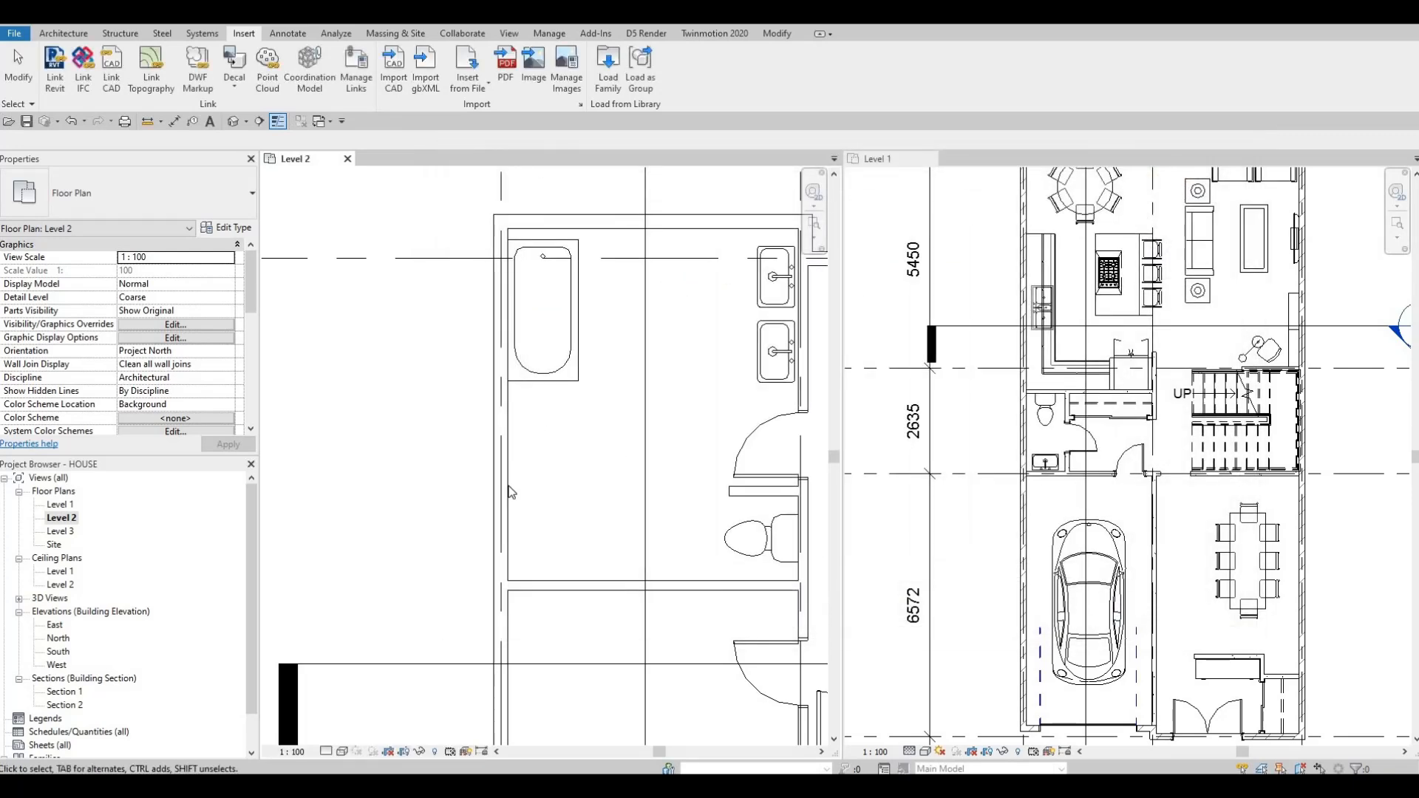
Step: Place the M_Shower Stall-2D shower in the lower-left corner of the Level 2 bathroom, across from the toilet
middle_drag(511, 493, 511, 316)
scroll(538, 335, down, 1)
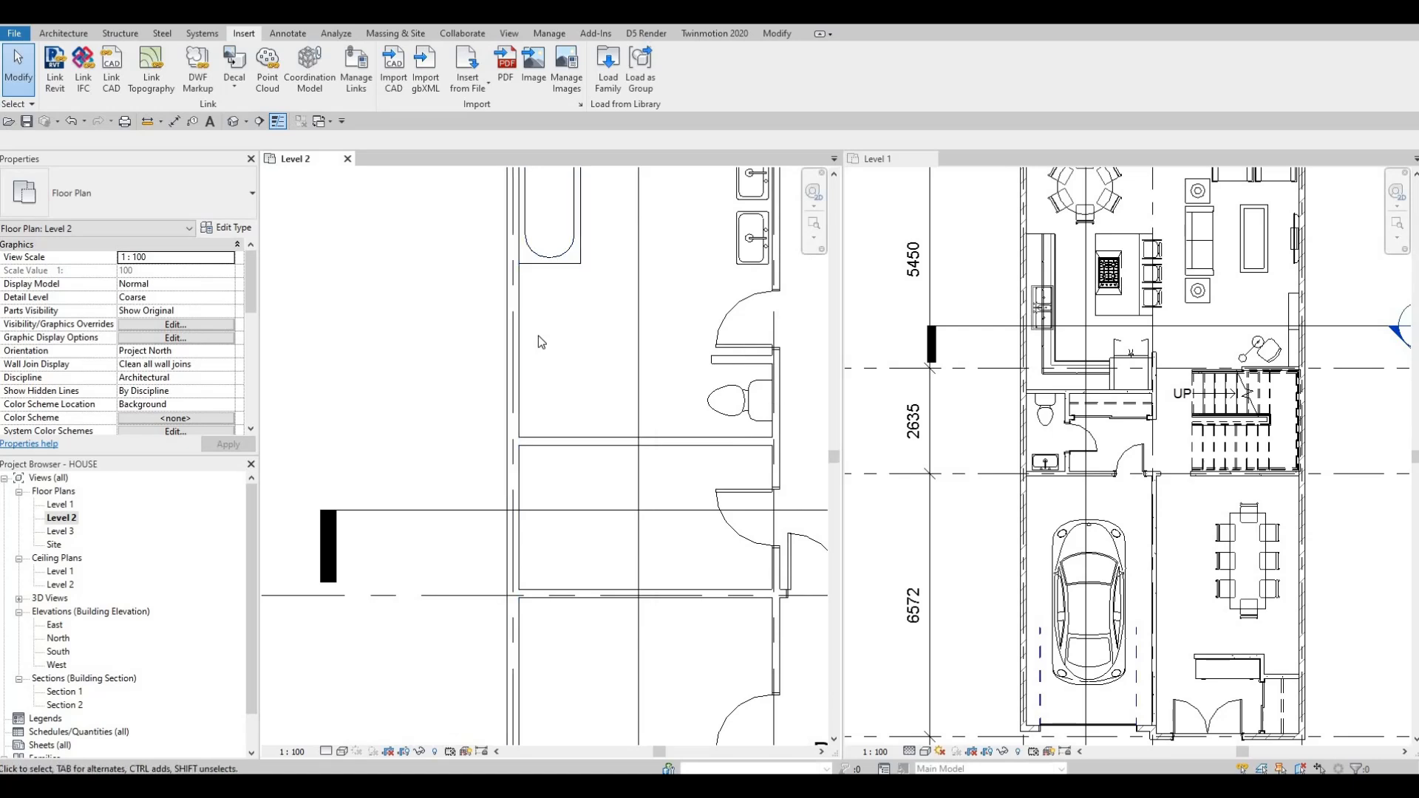
key(c)
key(m)
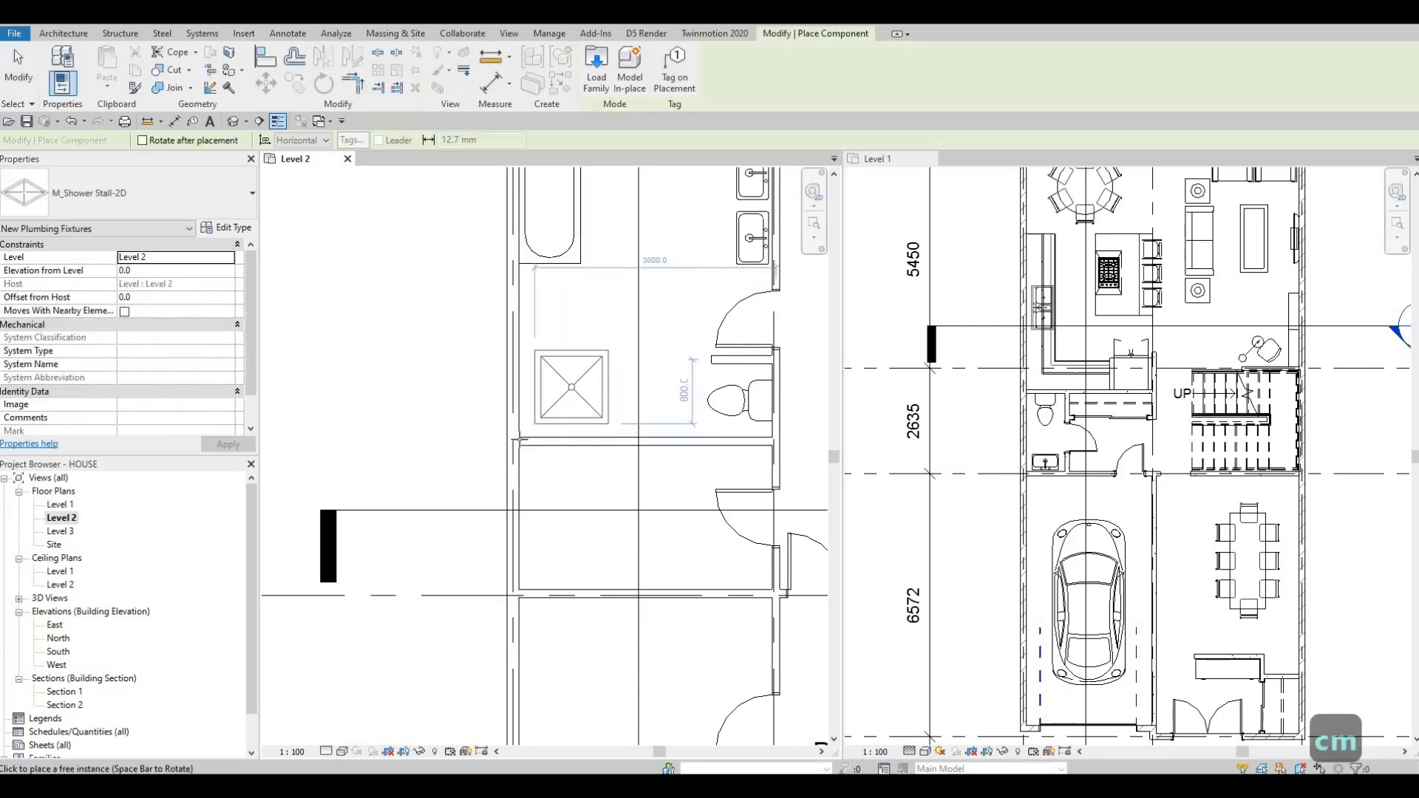
click(561, 420)
key(Escape)
key(Escape)
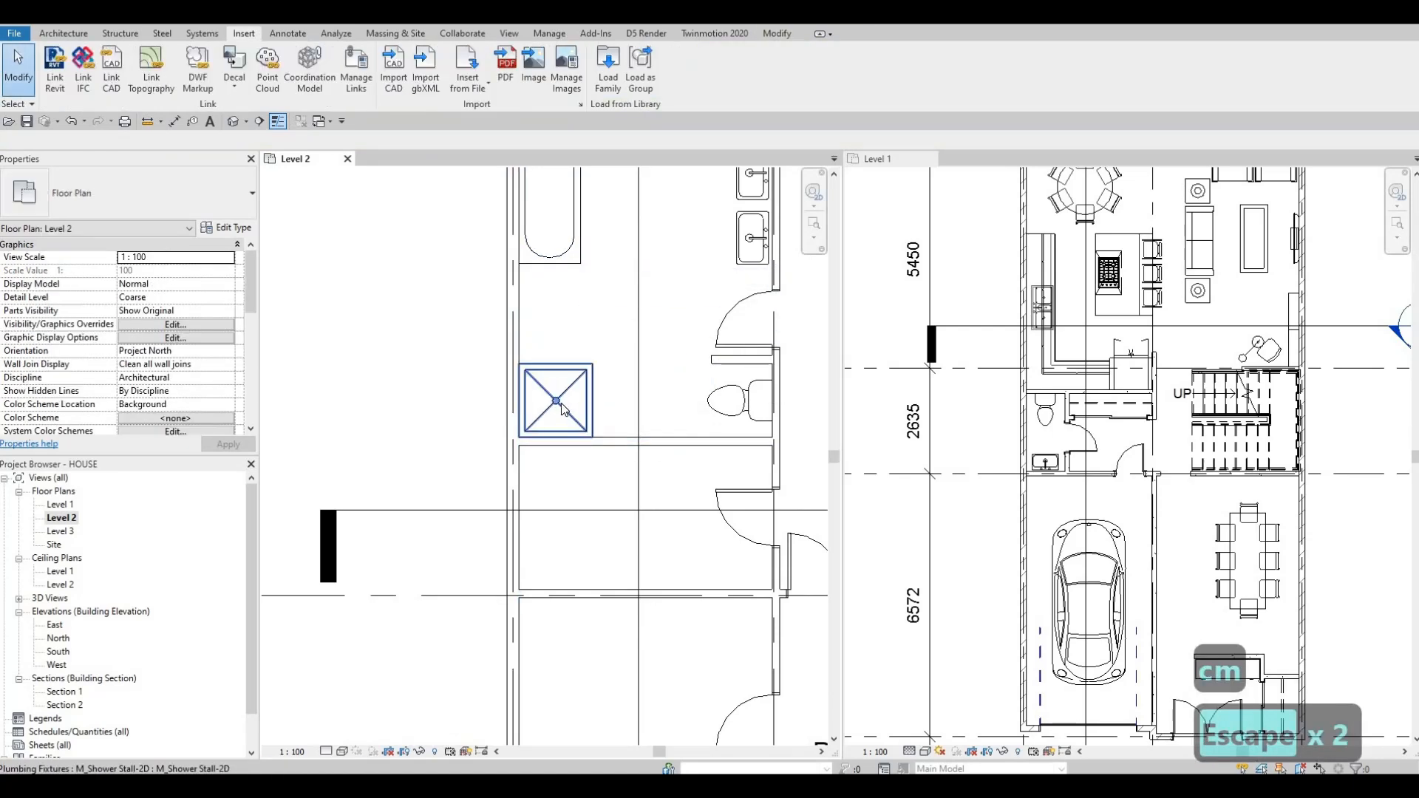
Step: Set both the depth and the width of the Level 2 bathroom's shower stall type to 1500 mm
click(561, 402)
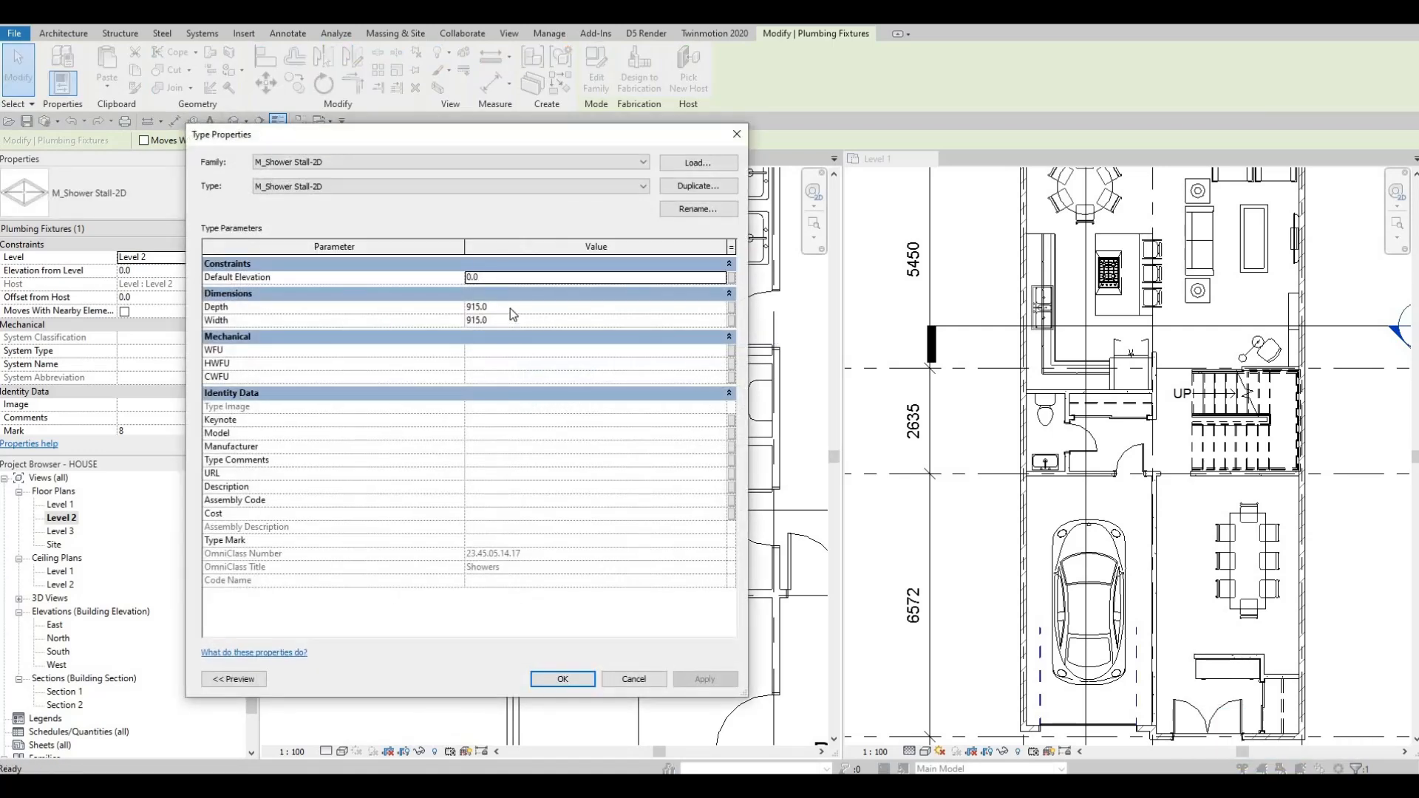
key(Tab)
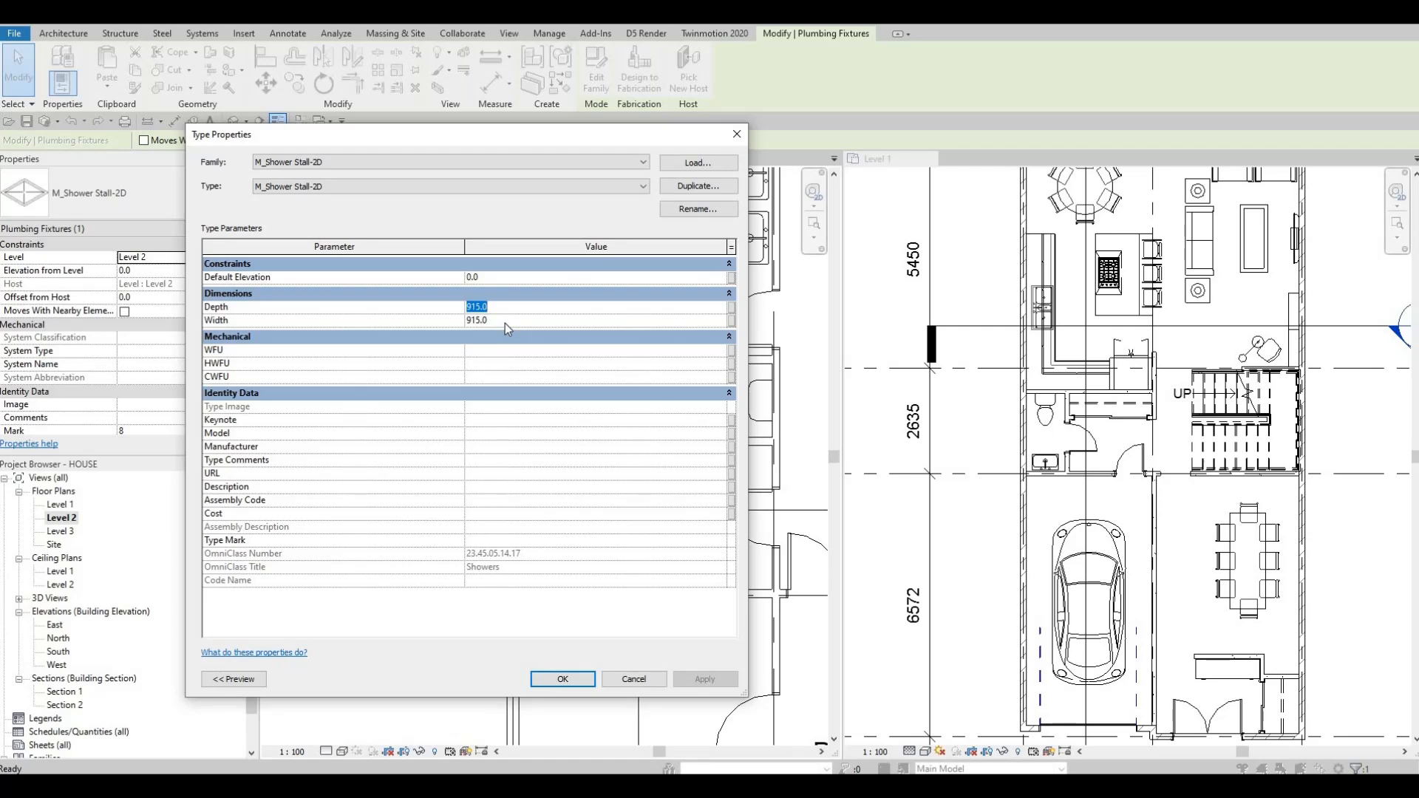
text(1500)
key(Tab)
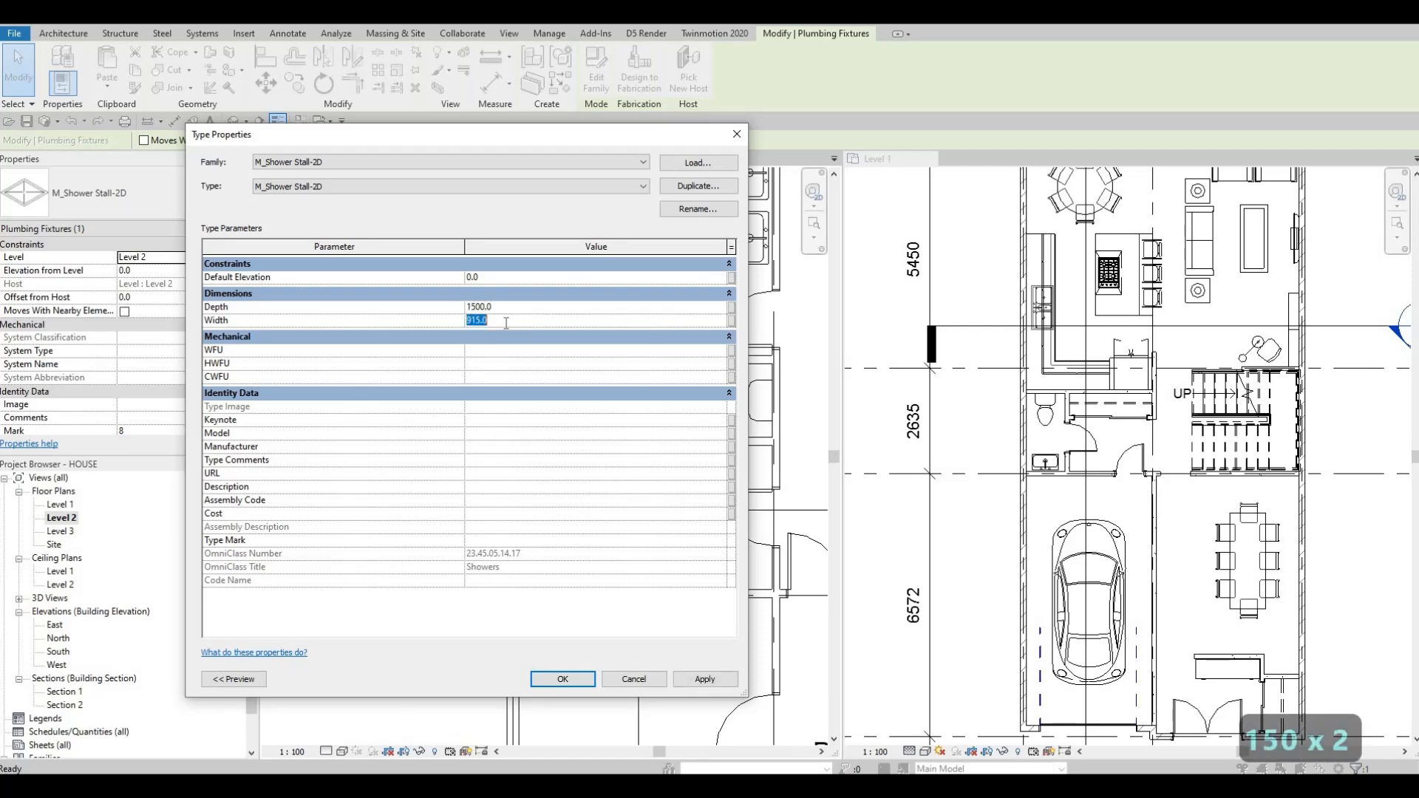
text(1500)
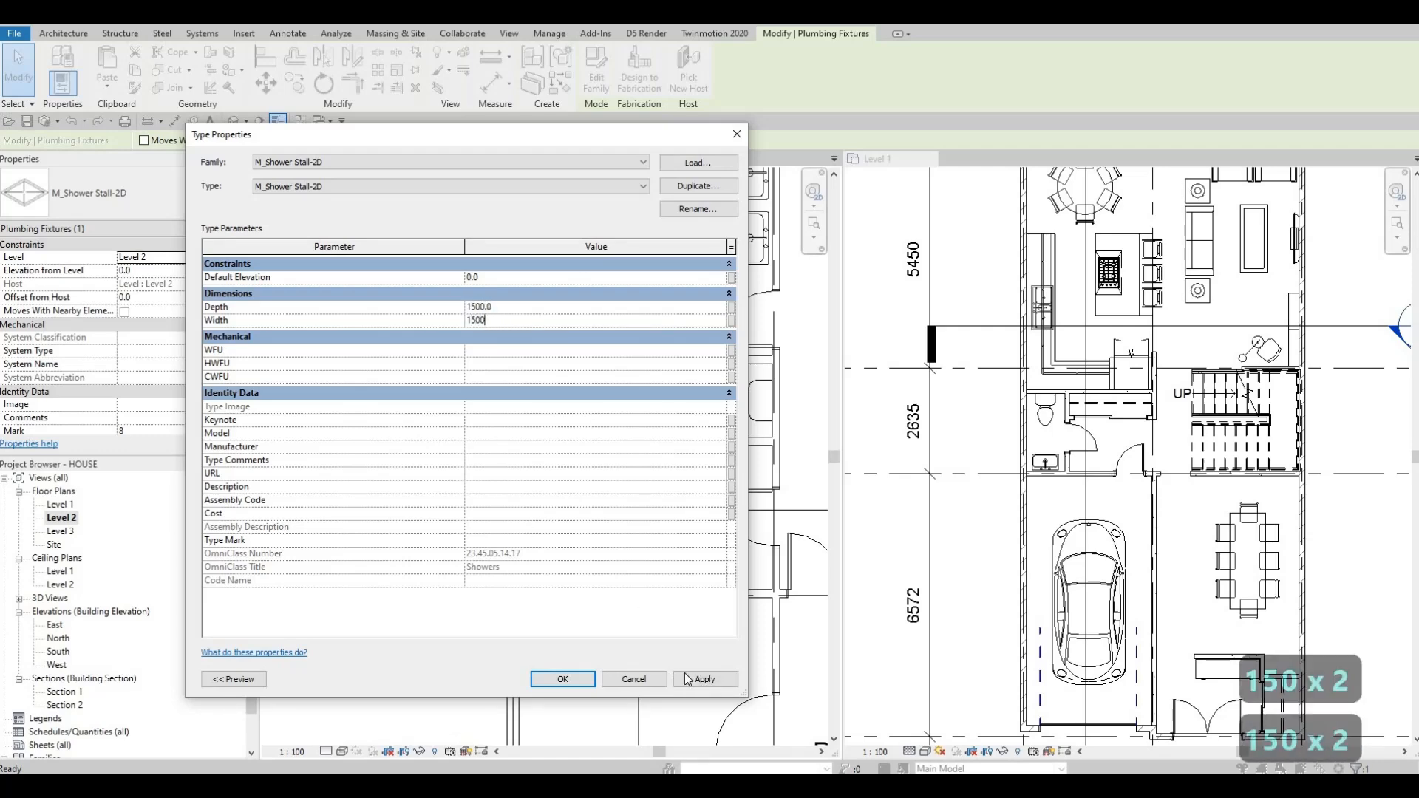
click(563, 678)
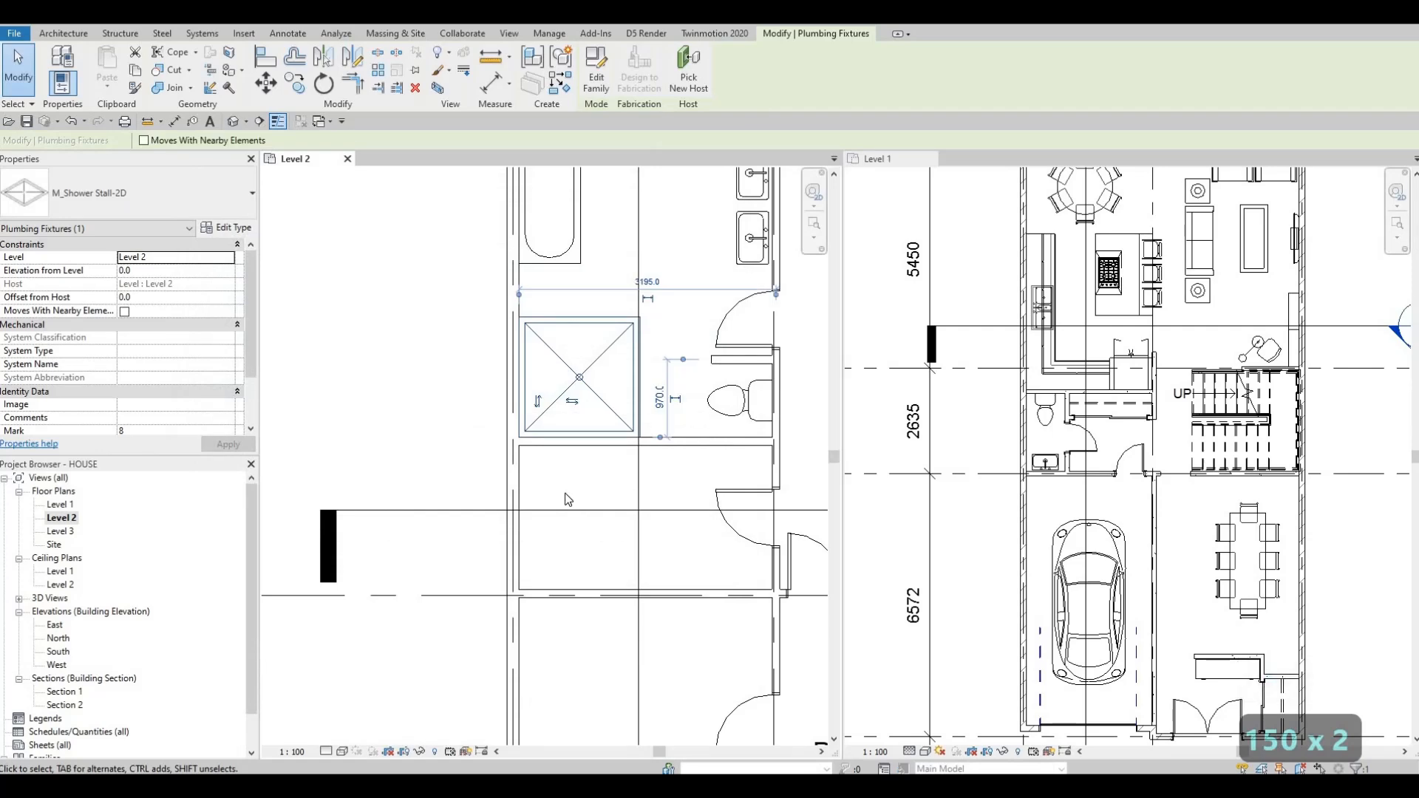
middle_drag(566, 318, 544, 413)
key(Escape)
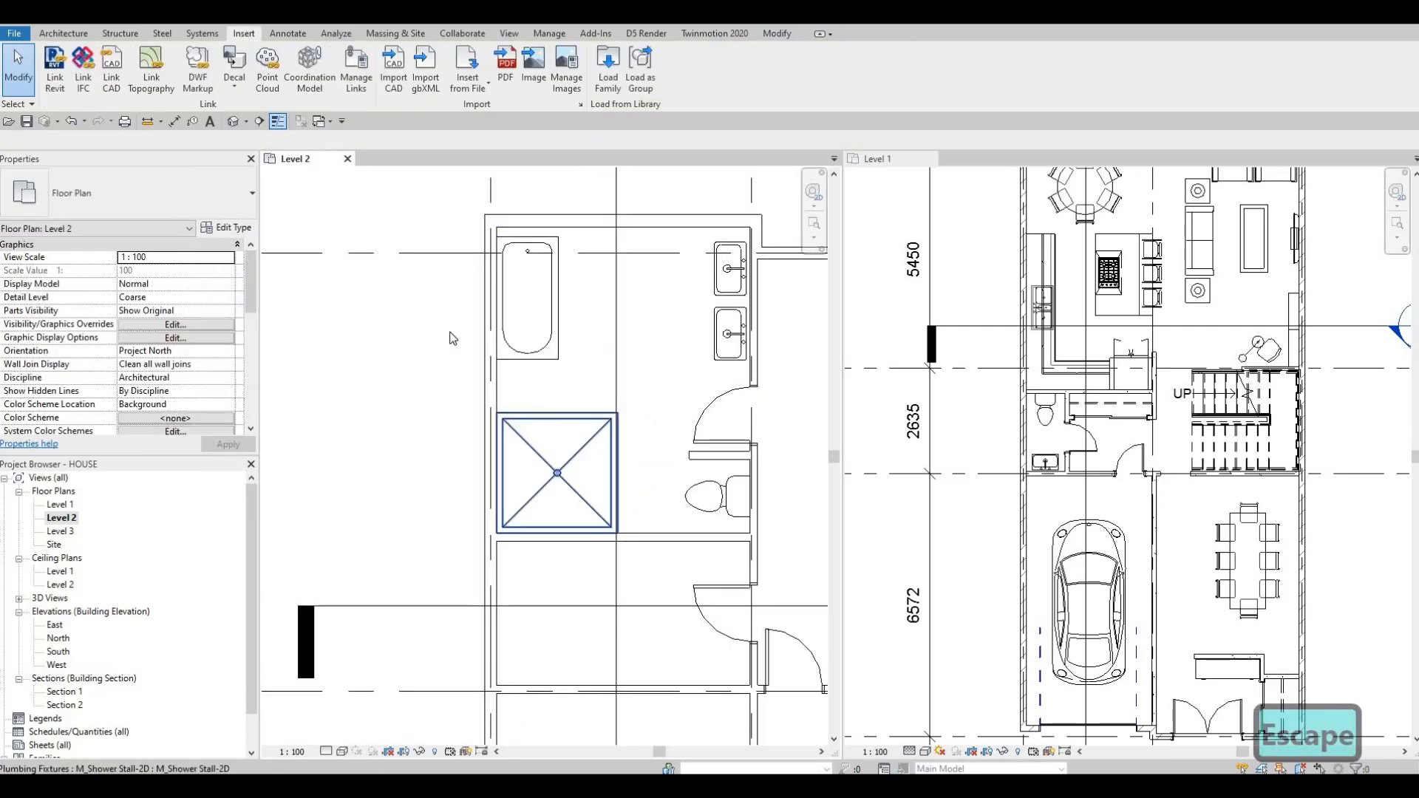
Step: Set the shower stall type's depth to 1700 mm
click(523, 421)
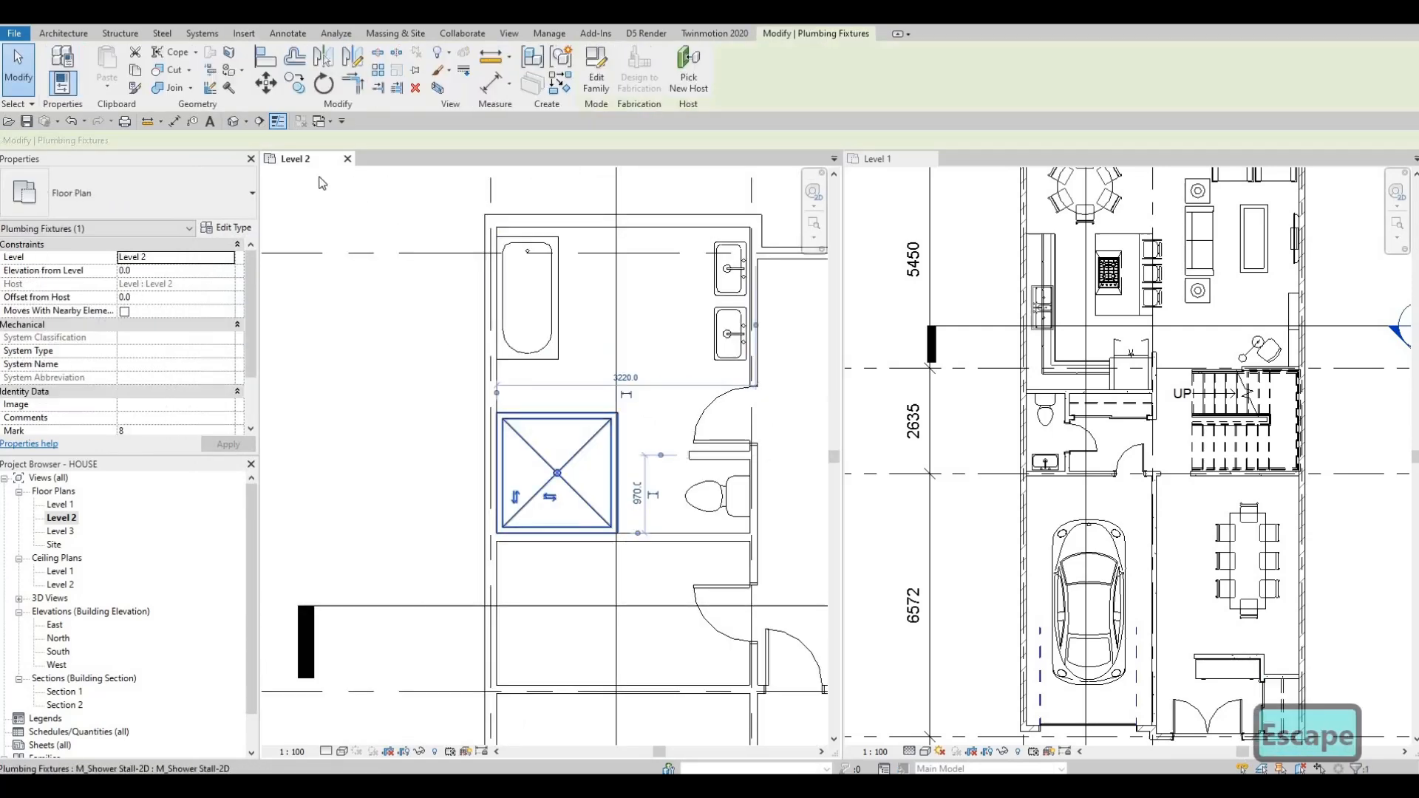
click(226, 227)
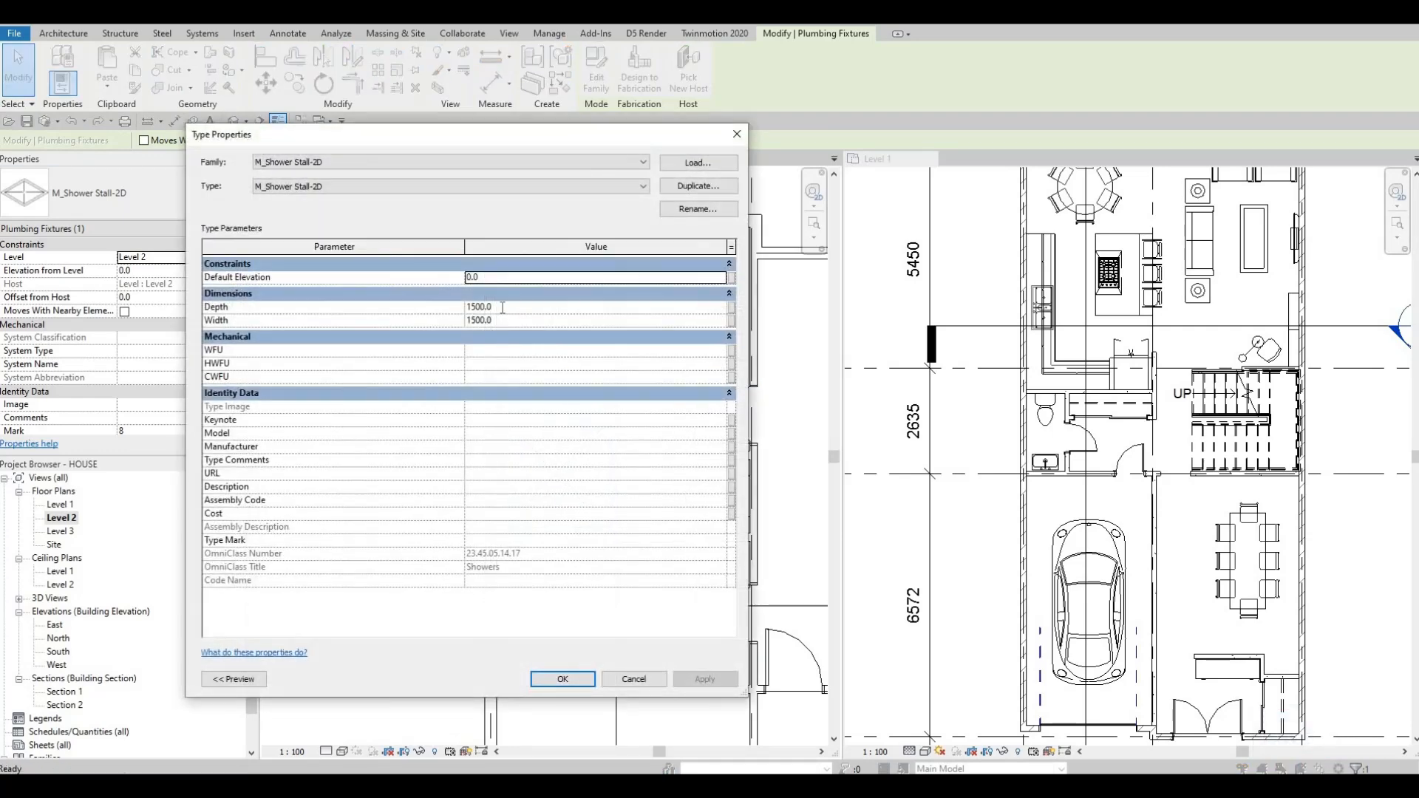
click(503, 307)
text(1700)
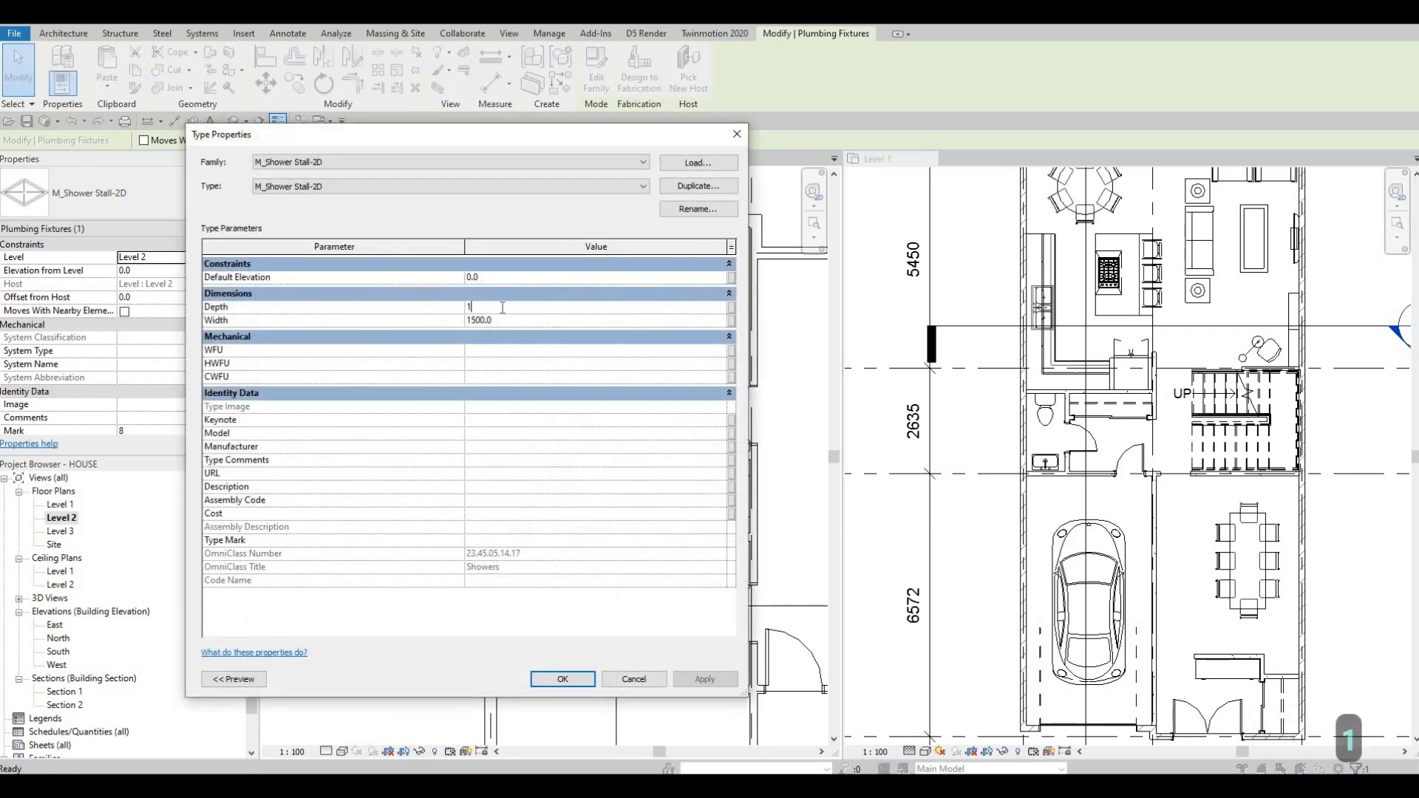
click(567, 676)
key(Escape)
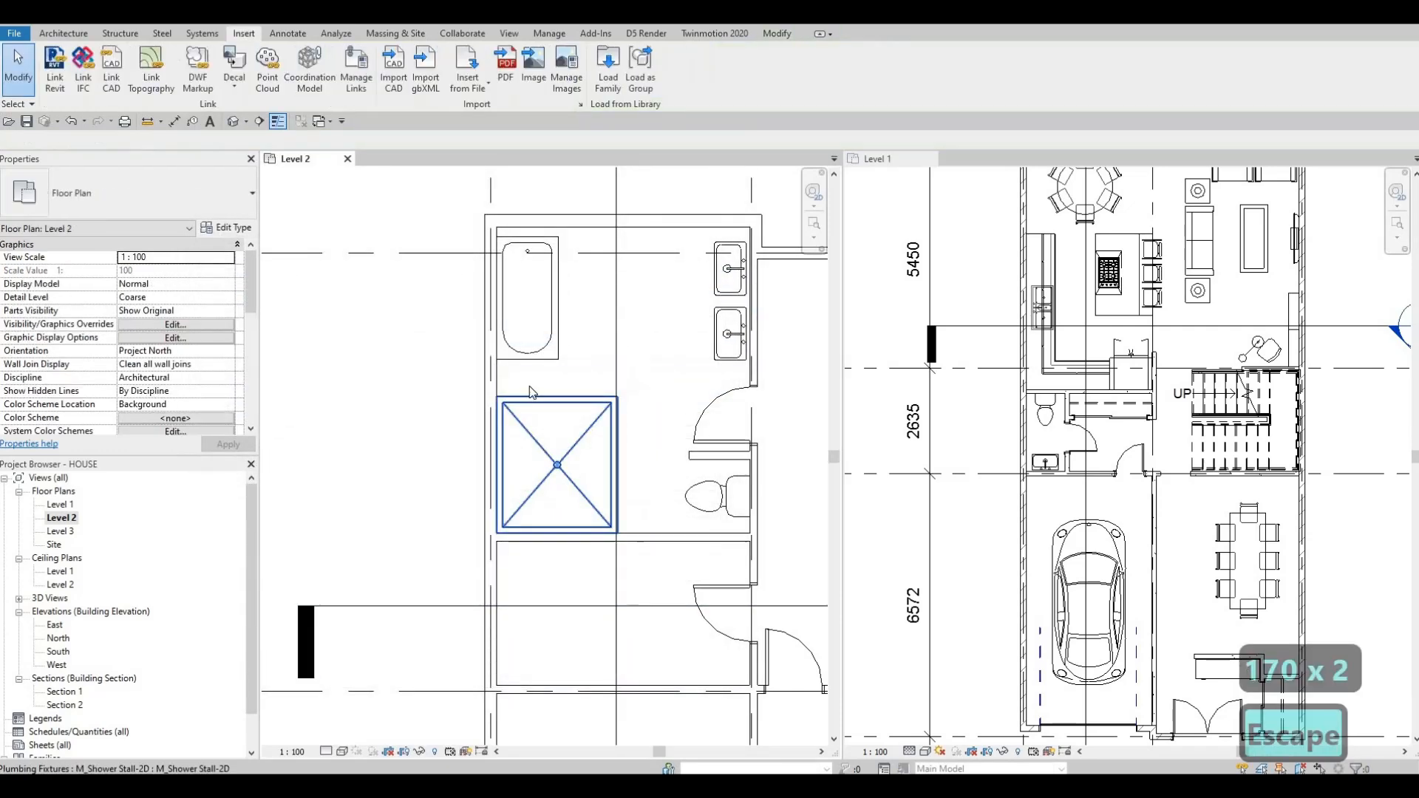
middle_drag(534, 448, 456, 352)
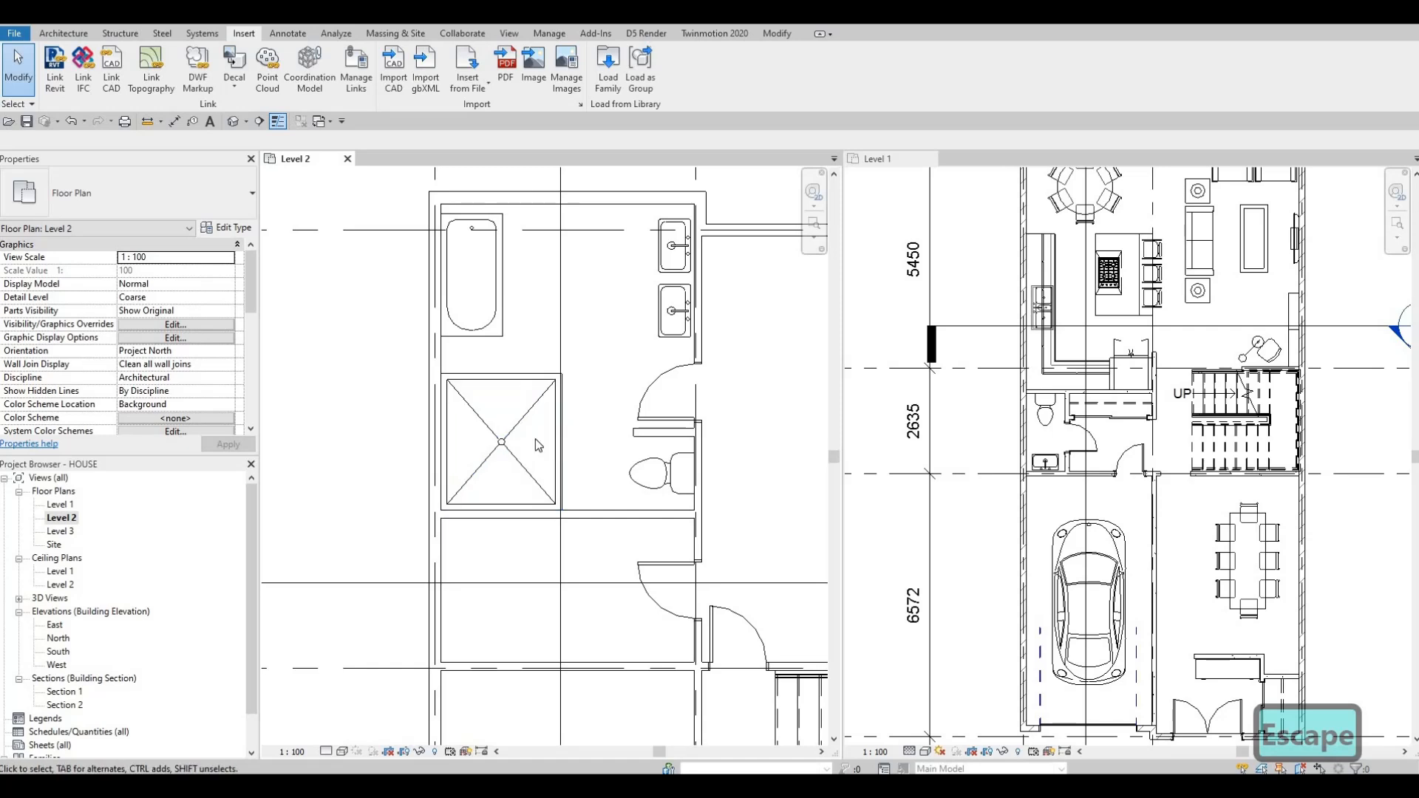
Step: Try to nudge the single sink in the small Level 1 bathroom three increments down towards the wall behind it
middle_drag(552, 426, 533, 457)
middle_drag(601, 414, 584, 426)
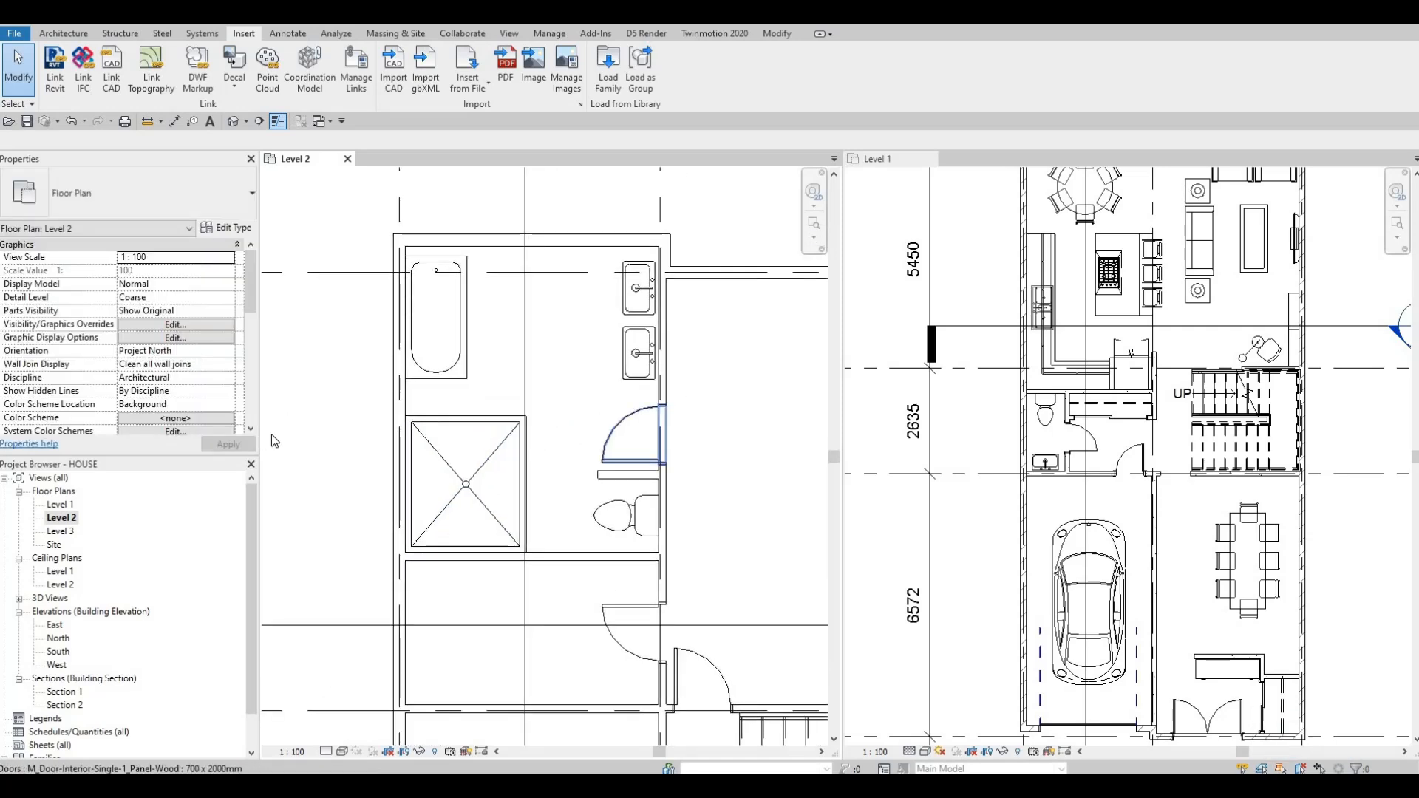
scroll(621, 398, up, 2)
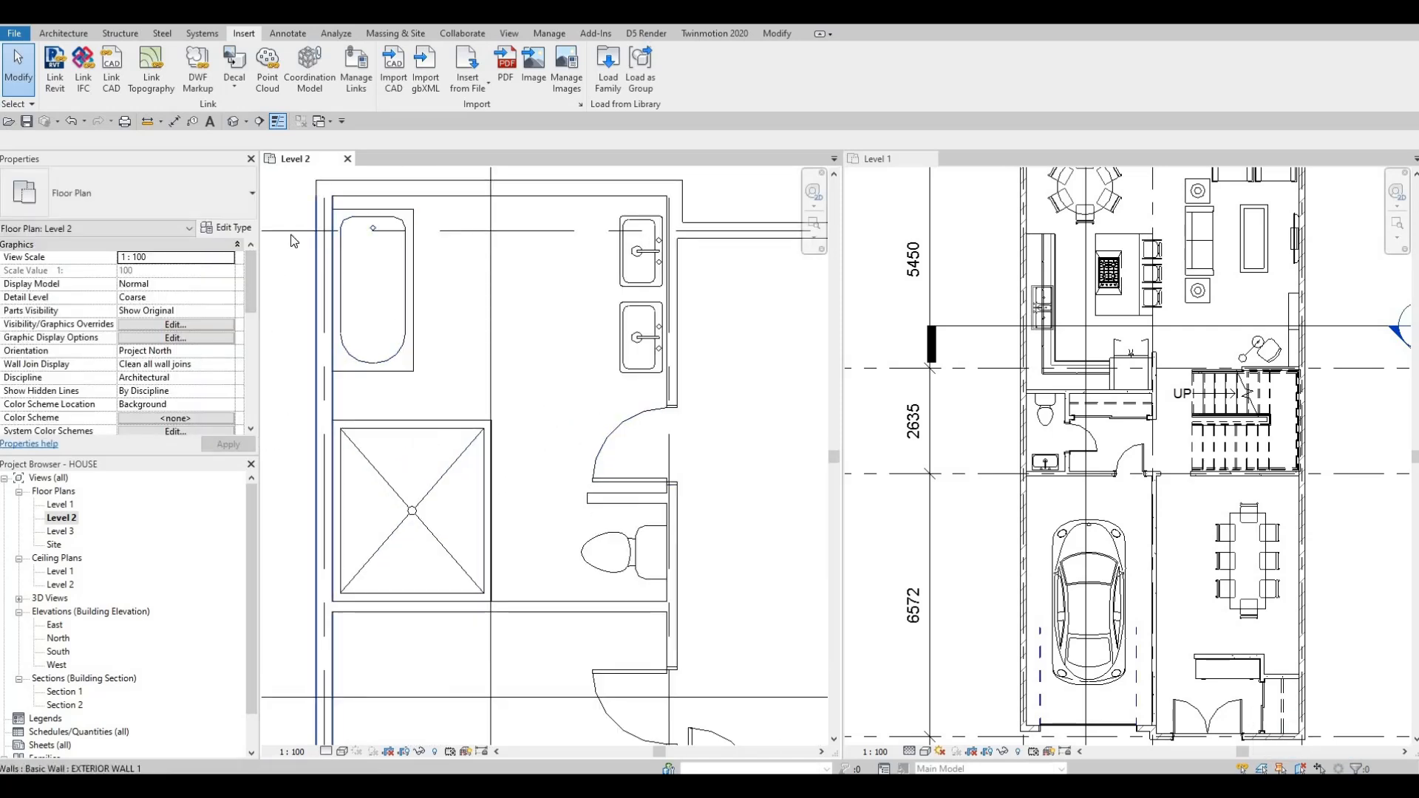
click(1010, 499)
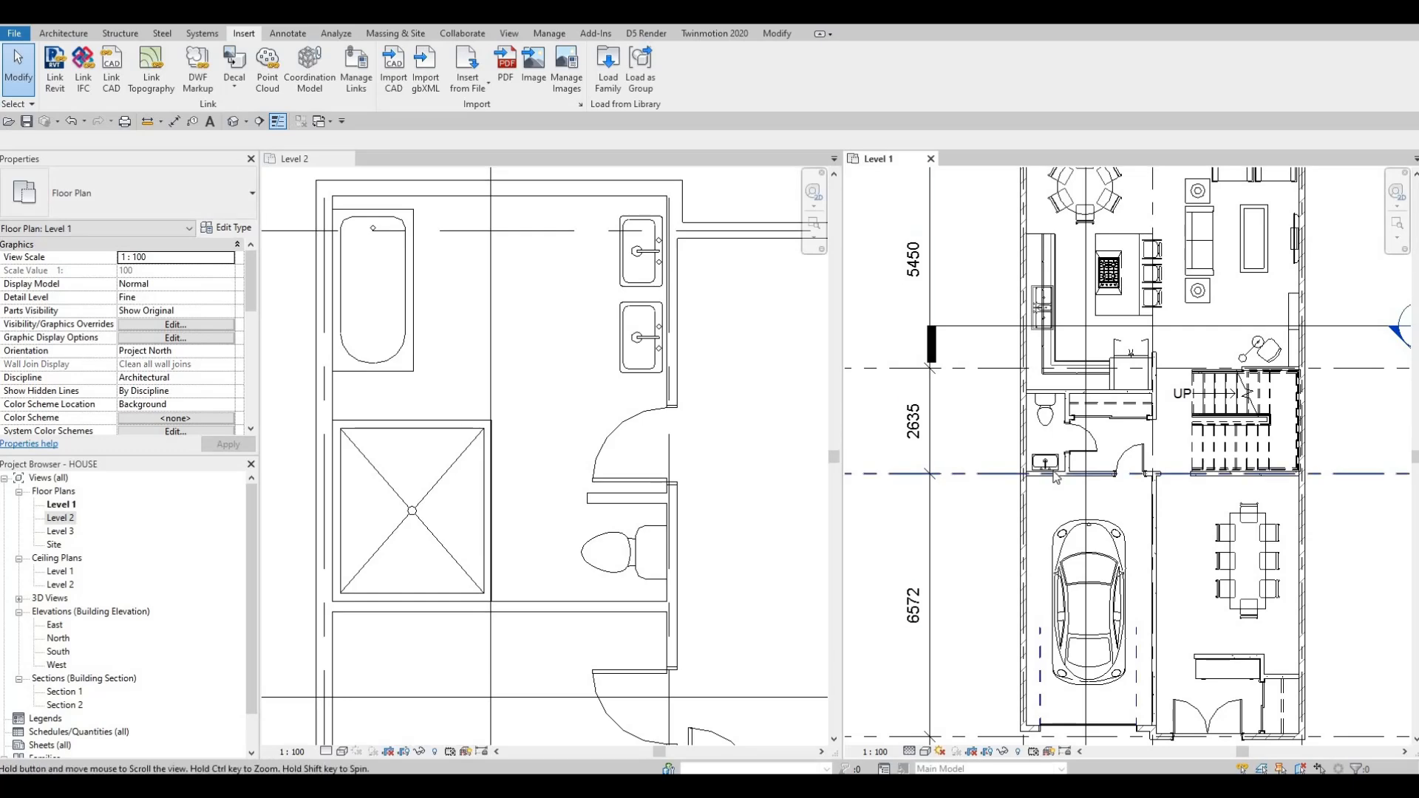
scroll(1049, 443, up, 5)
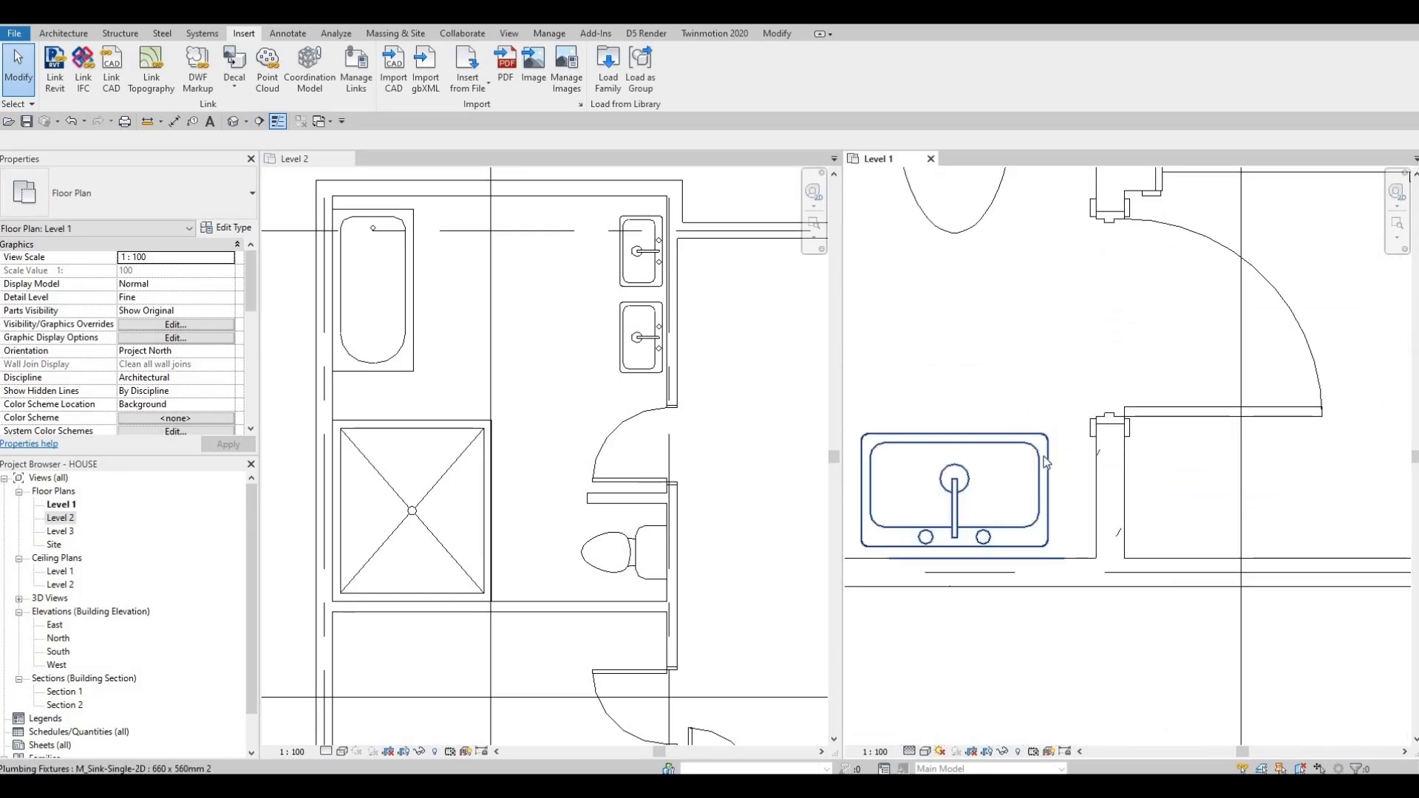
key(Escape)
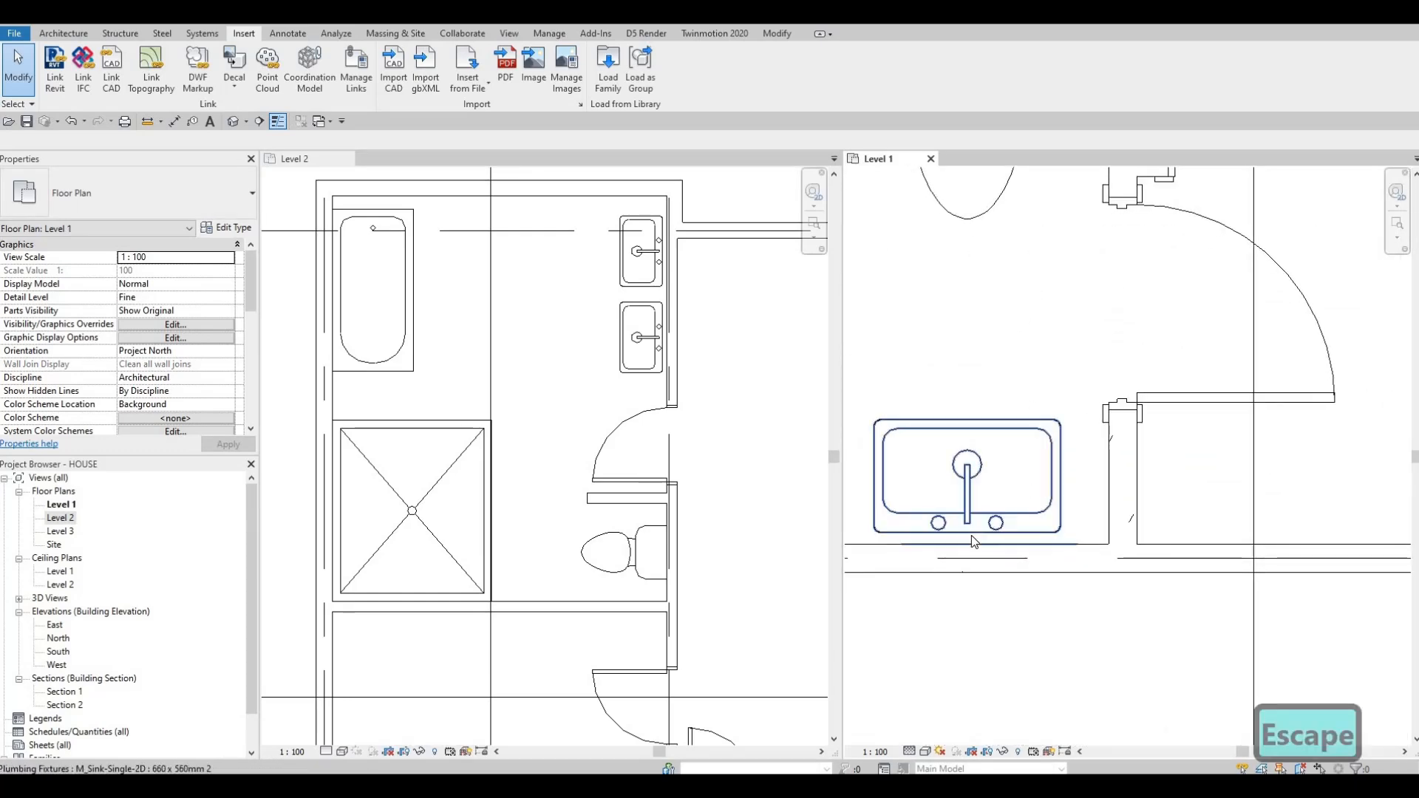
click(970, 536)
key(Escape)
click(970, 536)
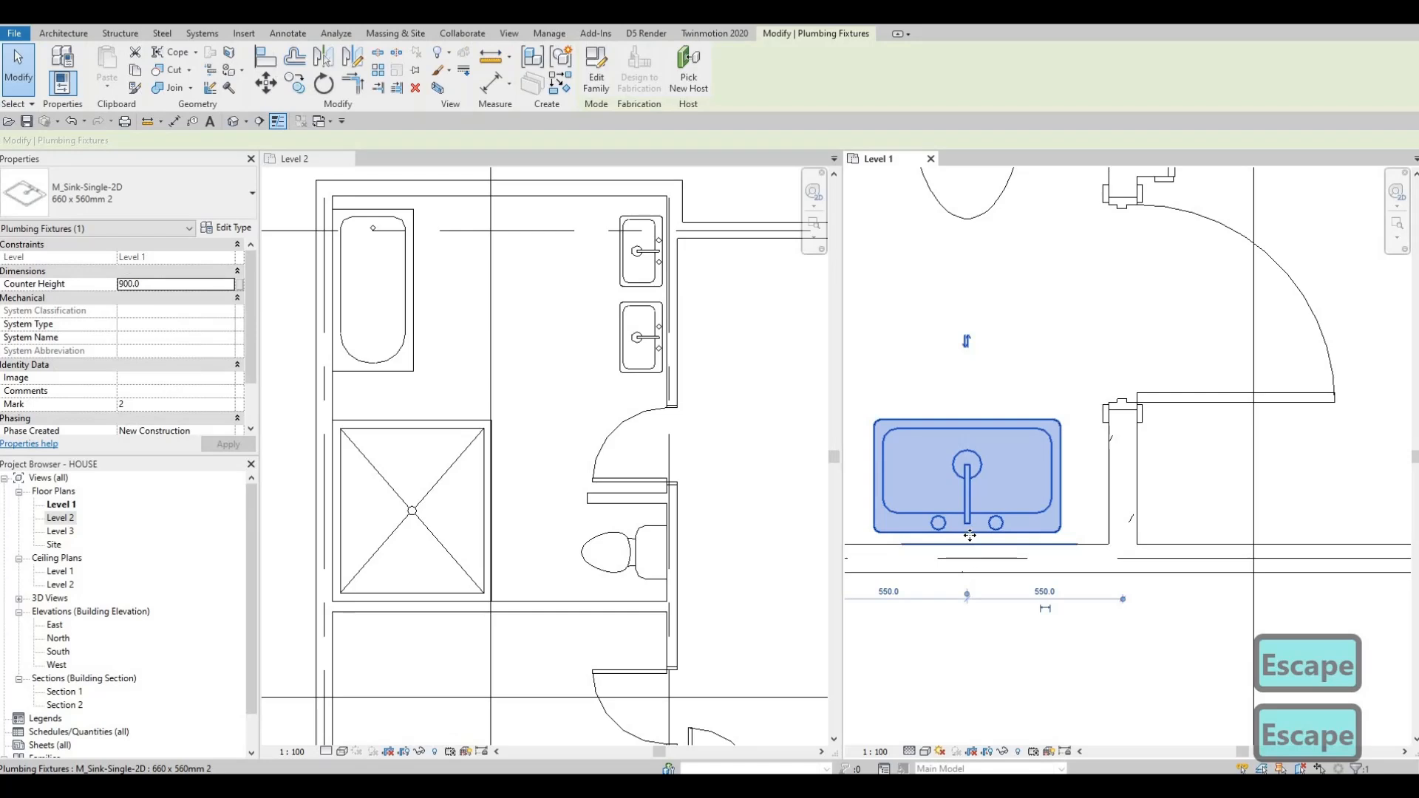
key(Down)
key(Down)
key(Down)
key(Escape)
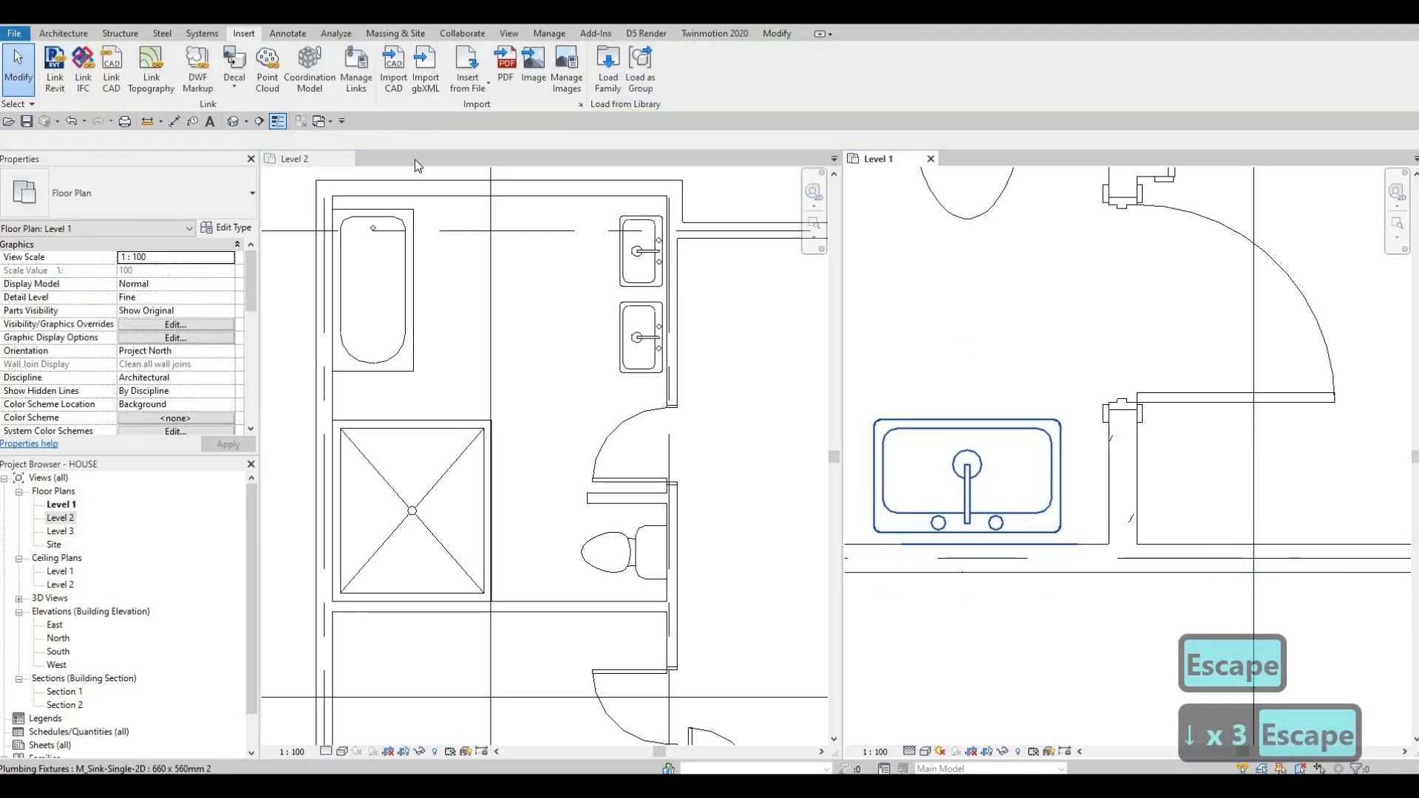
Step: Draw a horizontal detail line about 1000 mm long as the counter's front edge, from the Level 1 bathroom's door frame to the exterior wall
middle_drag(1103, 224, 1013, 291)
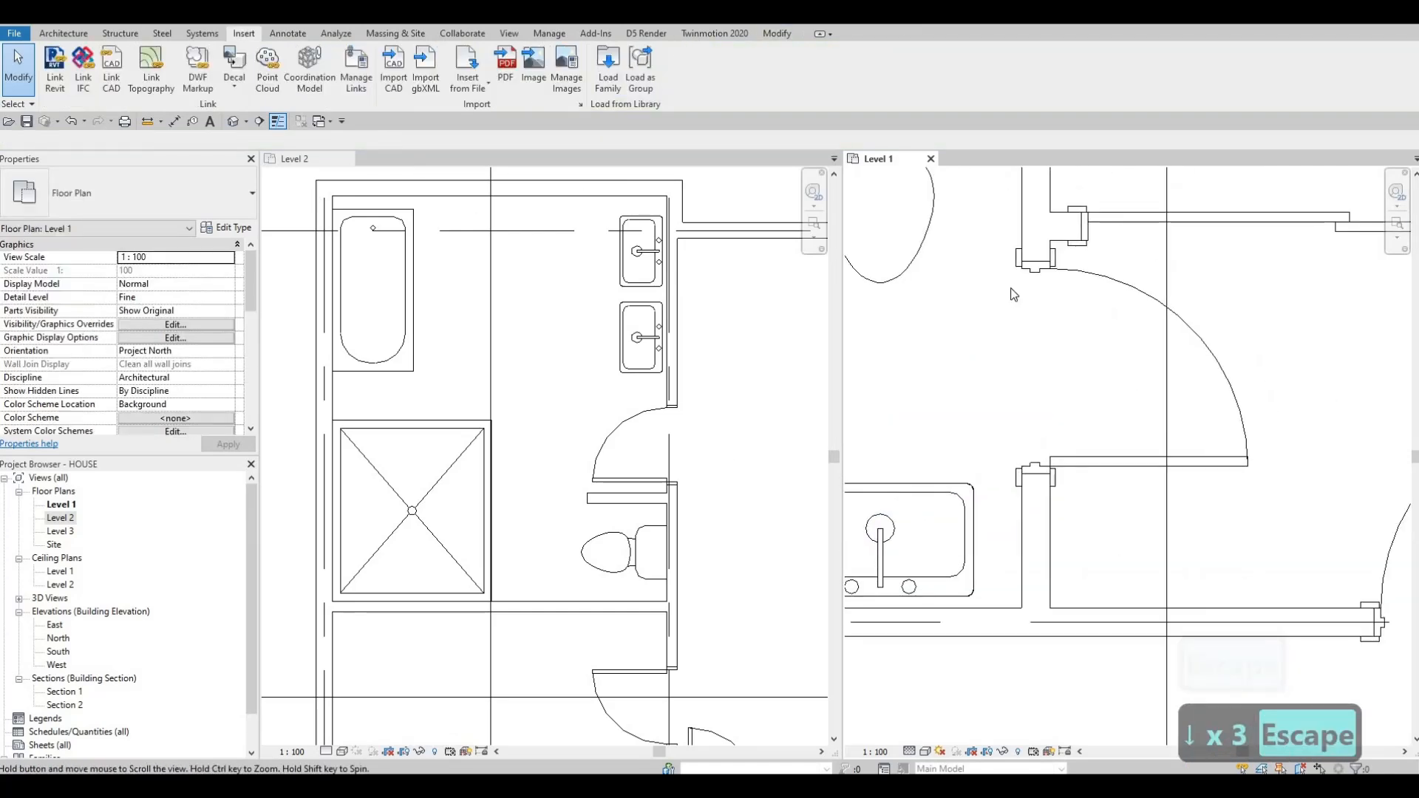
scroll(792, 341, down, 2)
key(Escape)
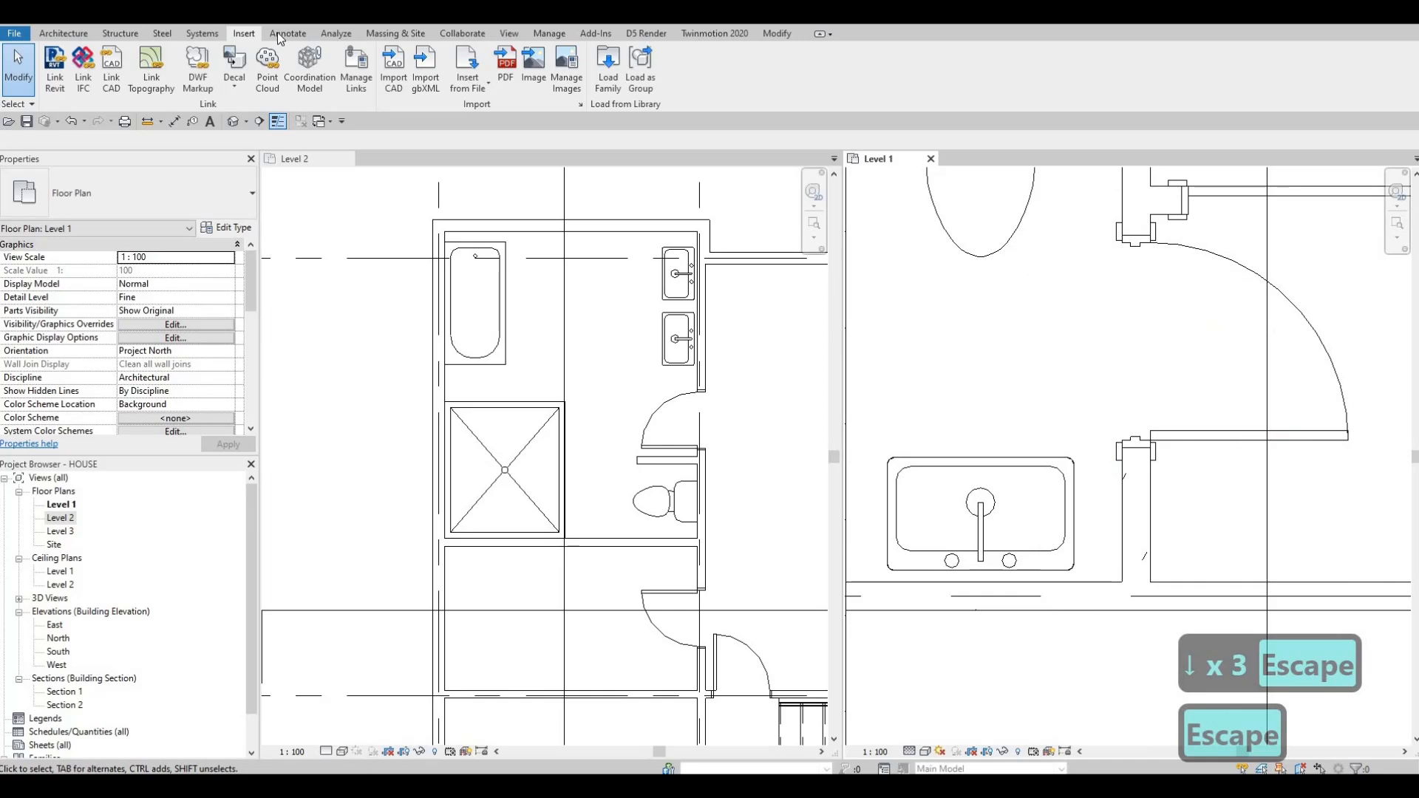
scroll(339, 90, down, 1)
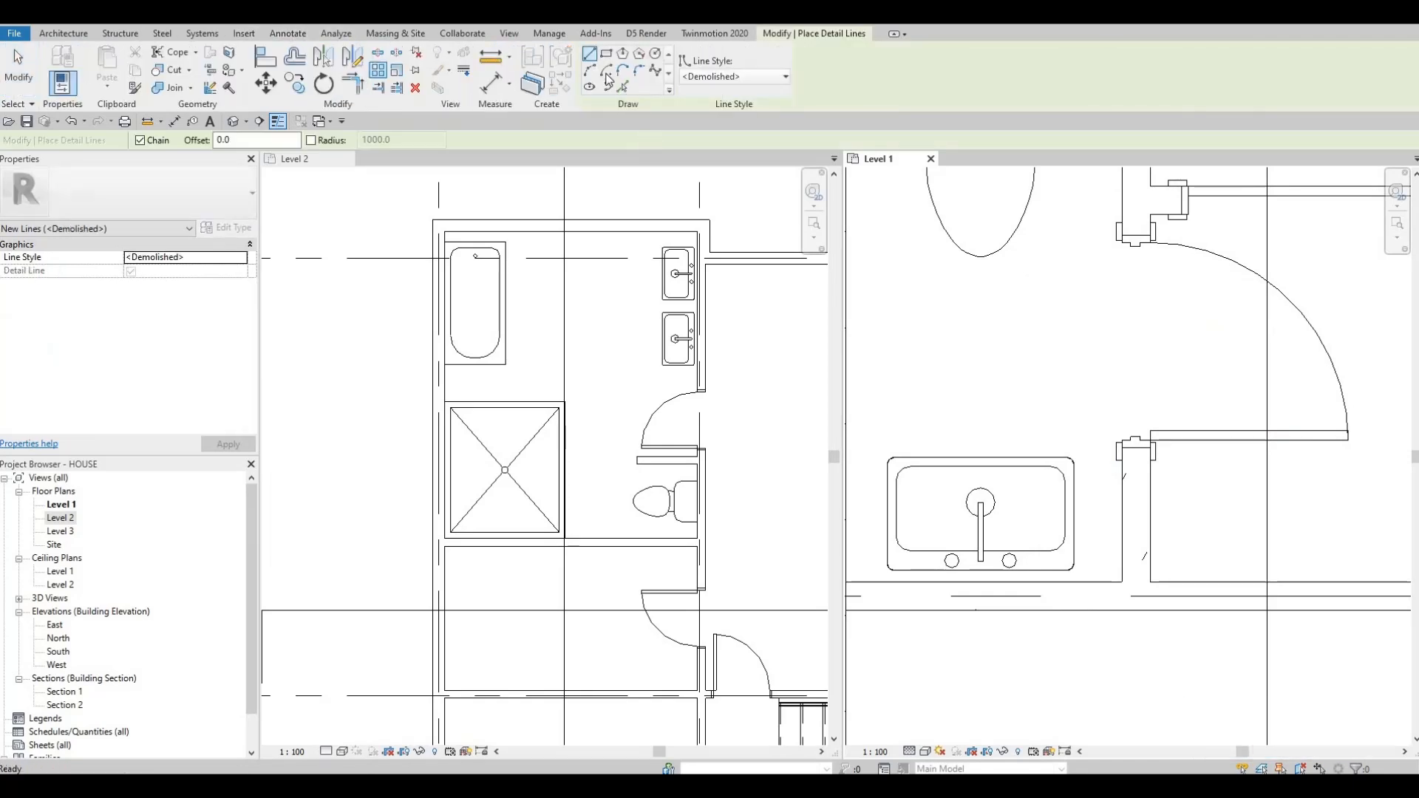
click(1121, 459)
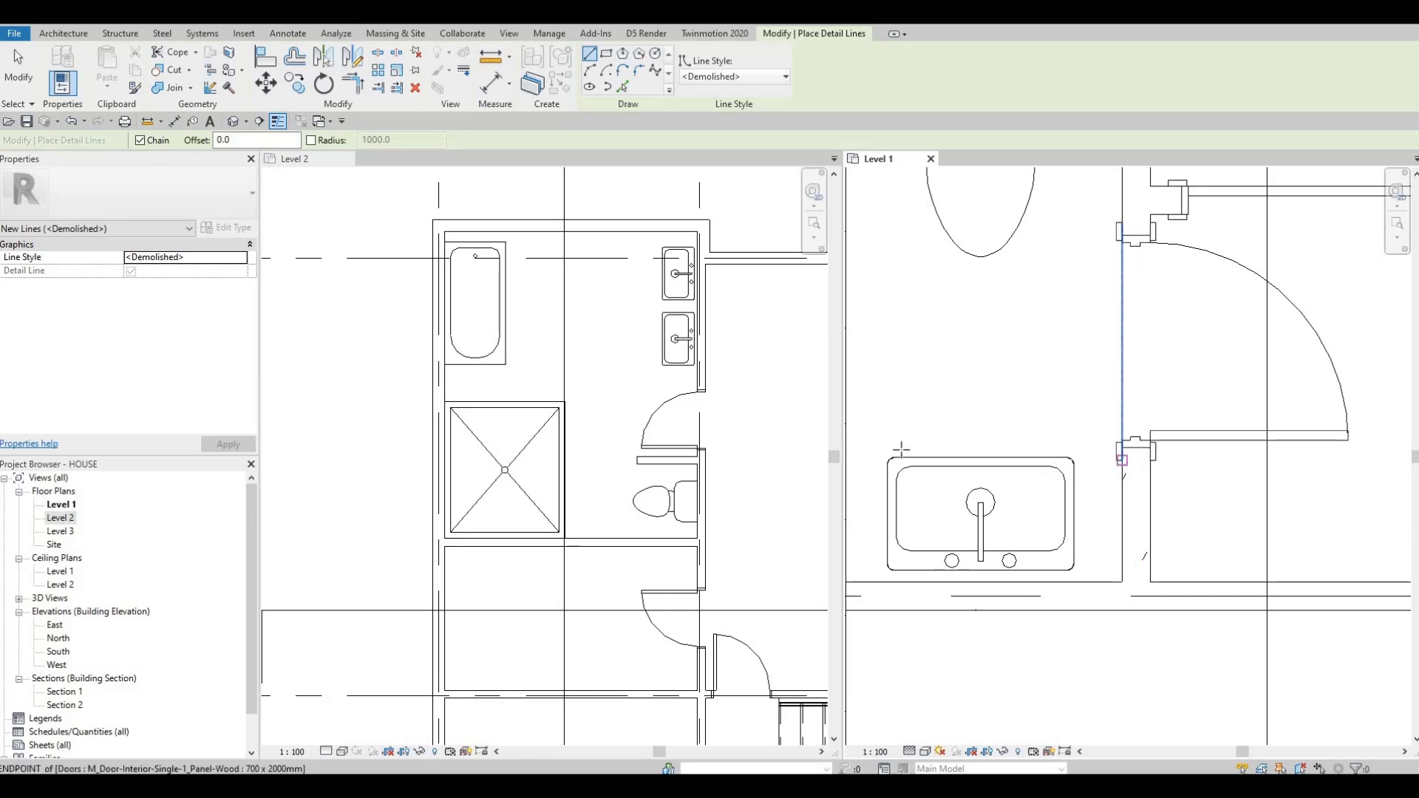
middle_drag(880, 459, 1014, 433)
click(972, 436)
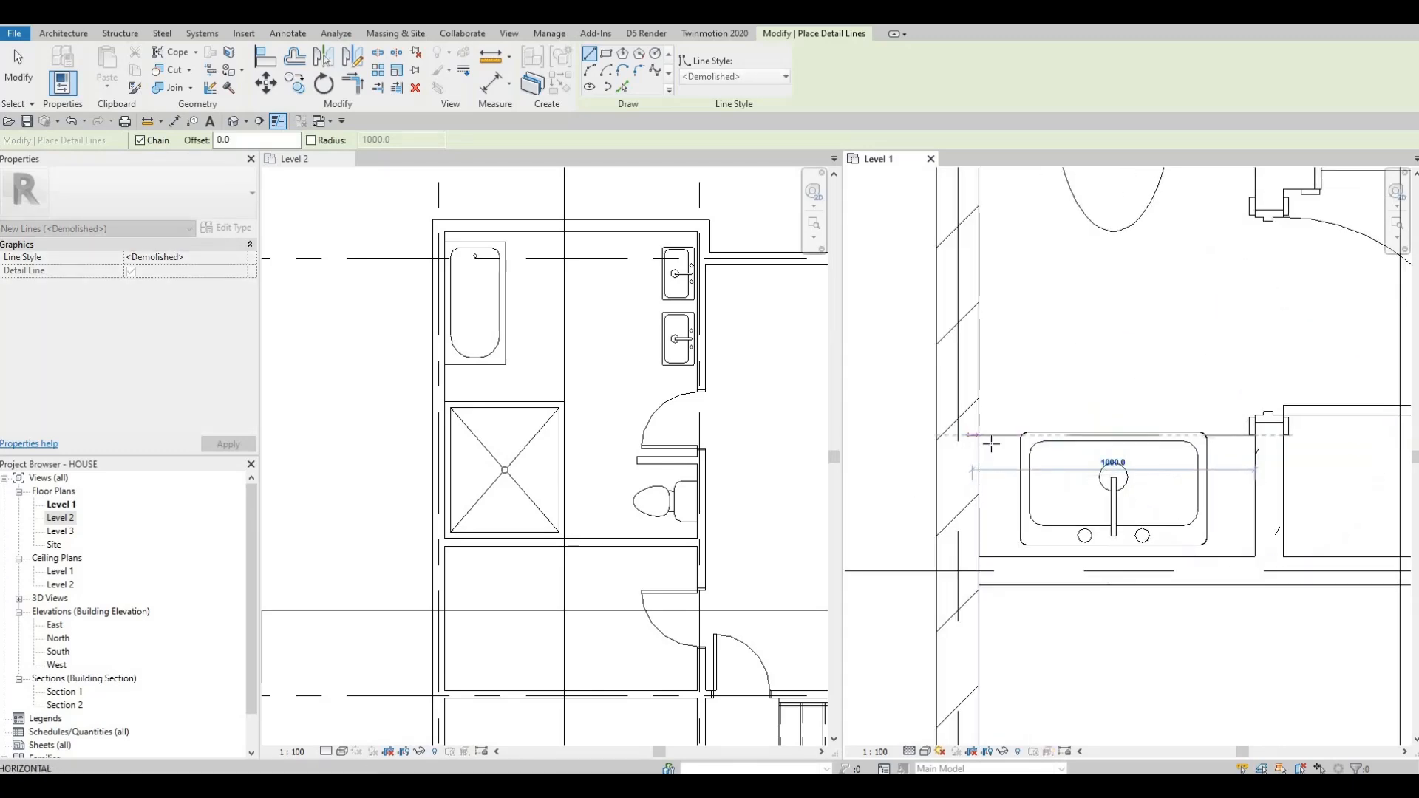
key(Escape)
key(Escape)
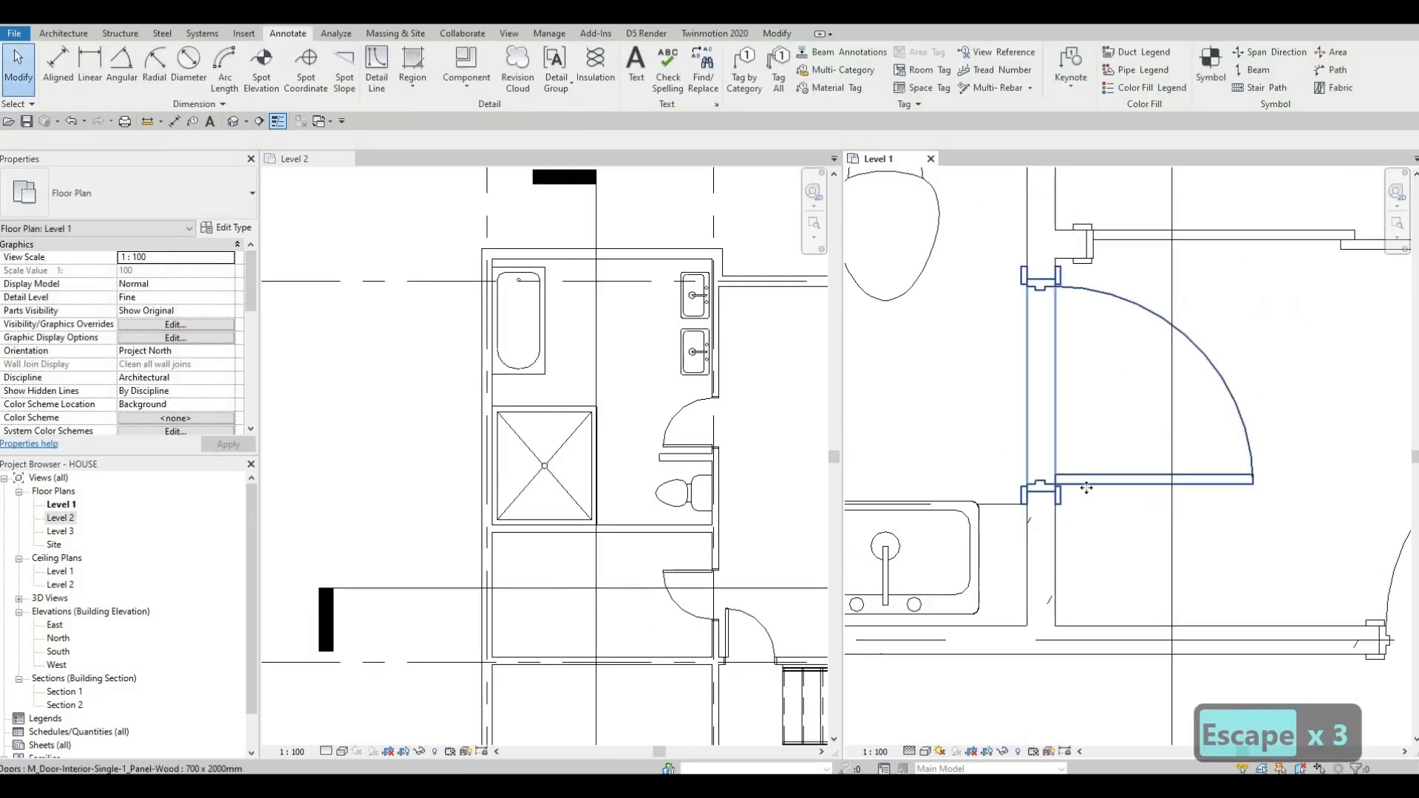
Step: Nudge the Level 1 bathroom door three increments up along its wall, about 30 mm in total, away from the counter line
click(1087, 488)
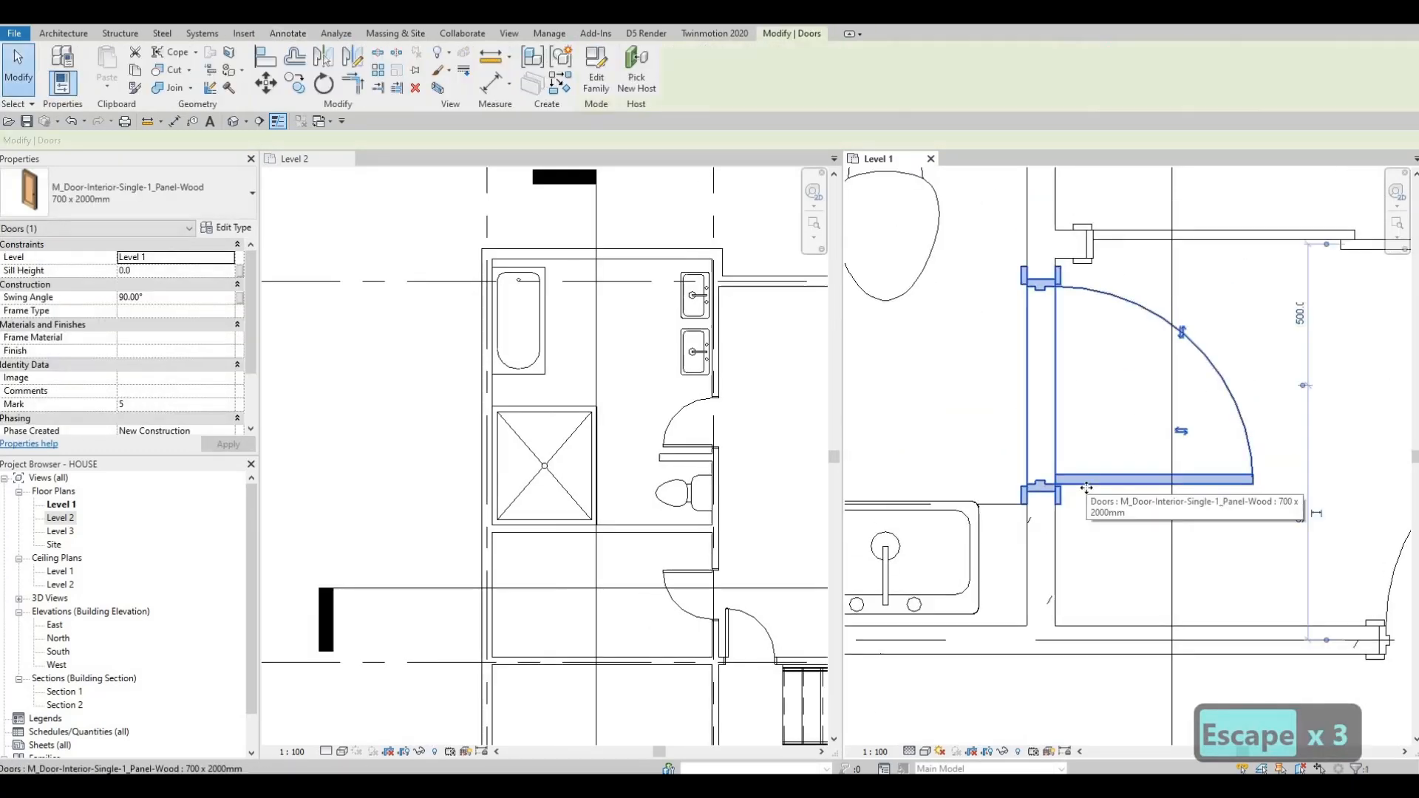
key(Up)
key(Up)
key(Up)
Step: Nudge the counter line in front of the Level 1 sink up three increments, about 30 mm, and set its line style to Thin Lines
click(992, 506)
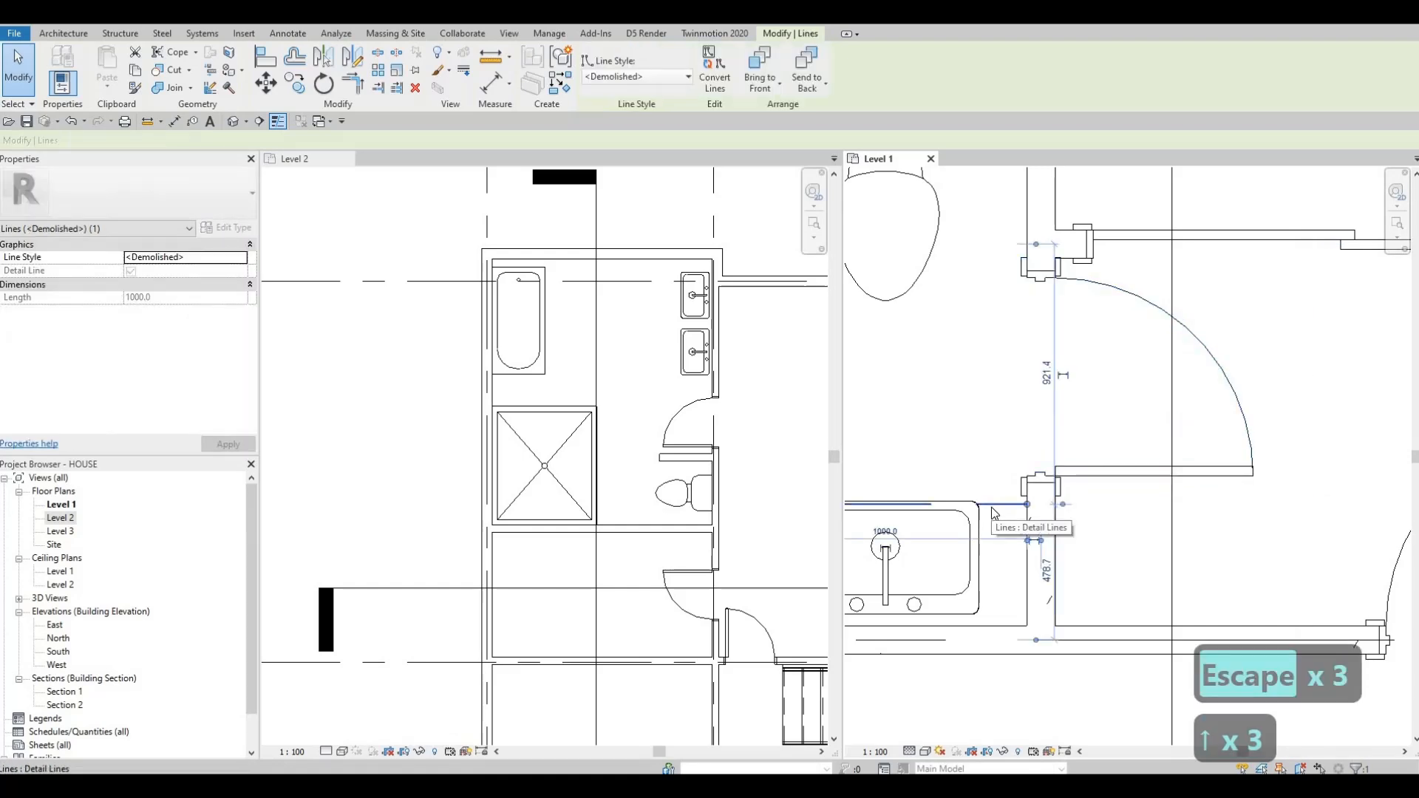
key(Up)
key(Up)
key(Up)
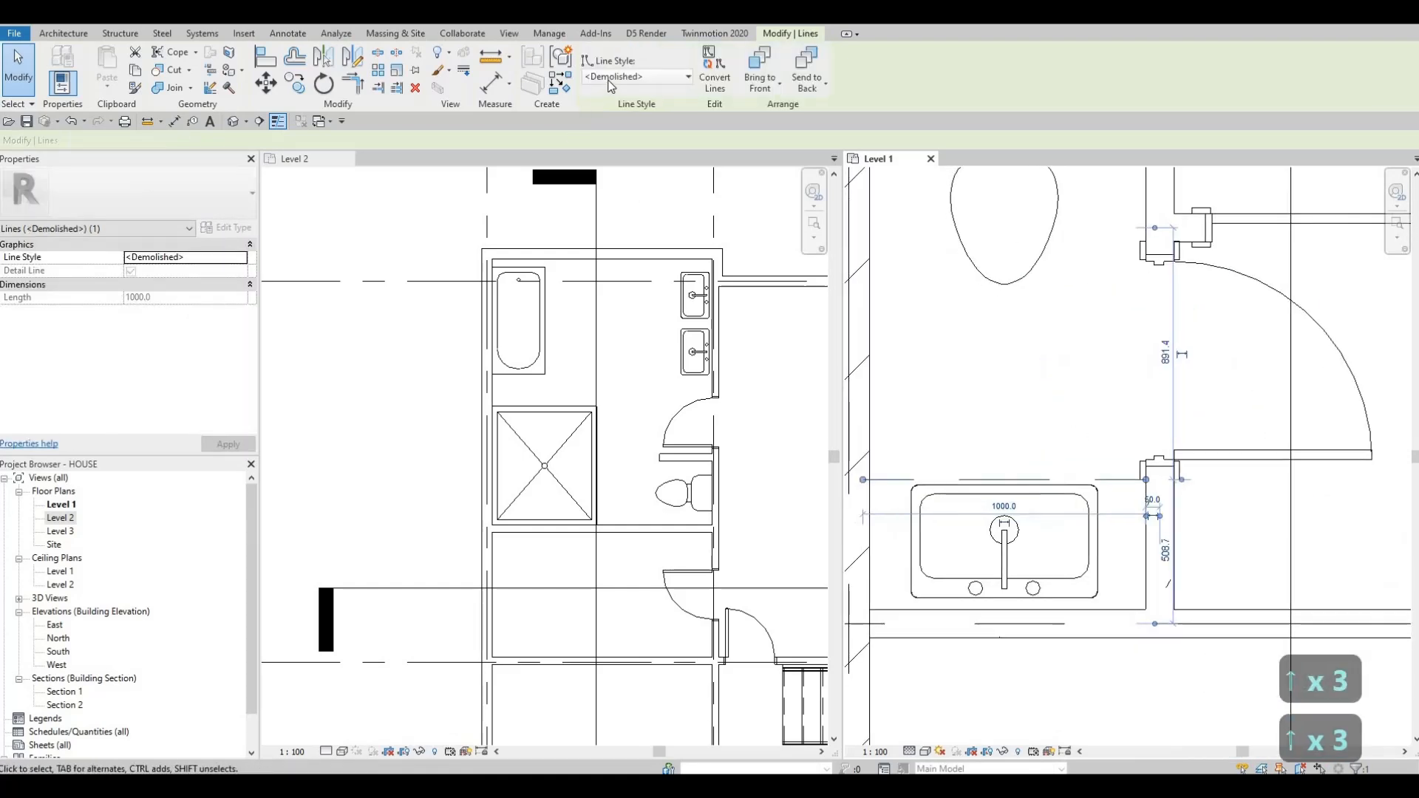
click(613, 77)
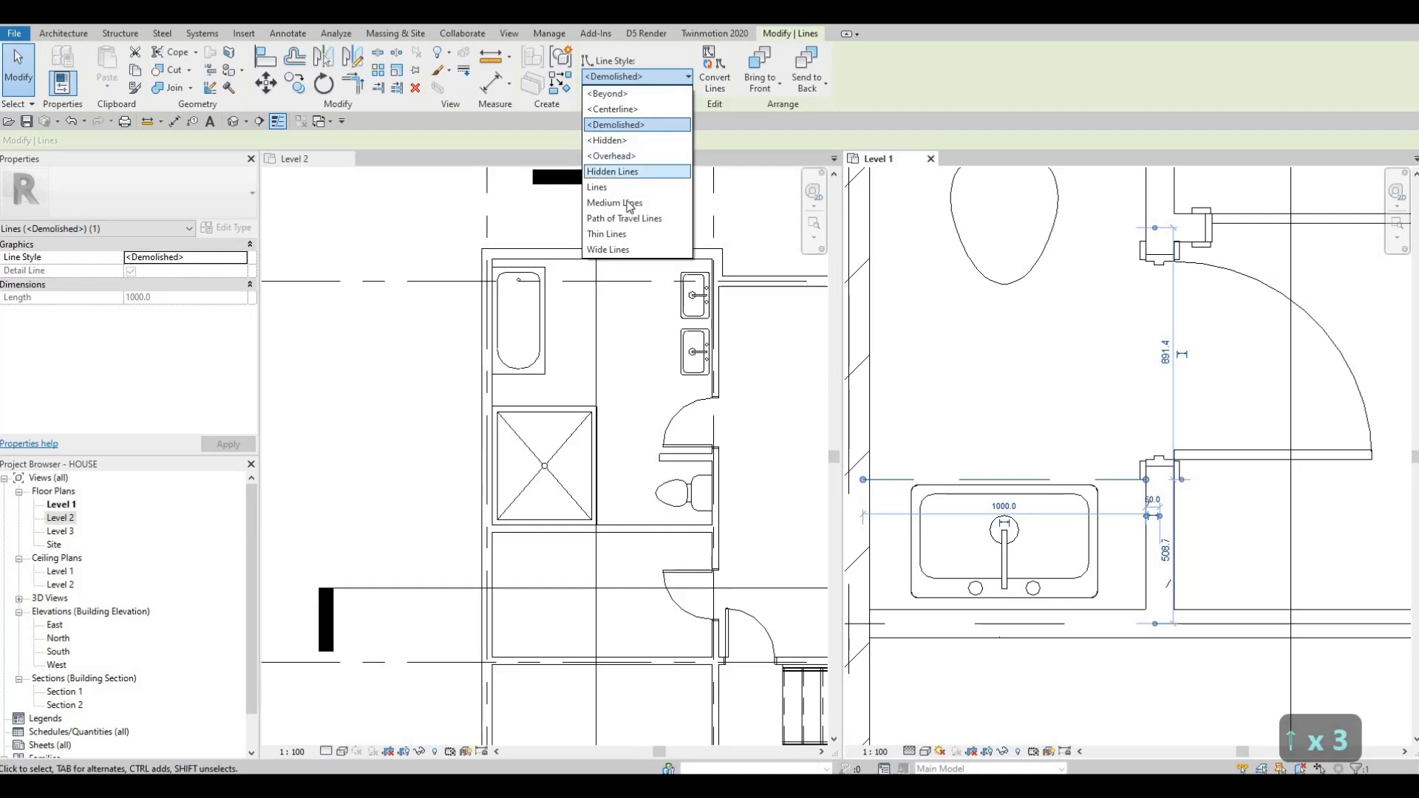
click(620, 249)
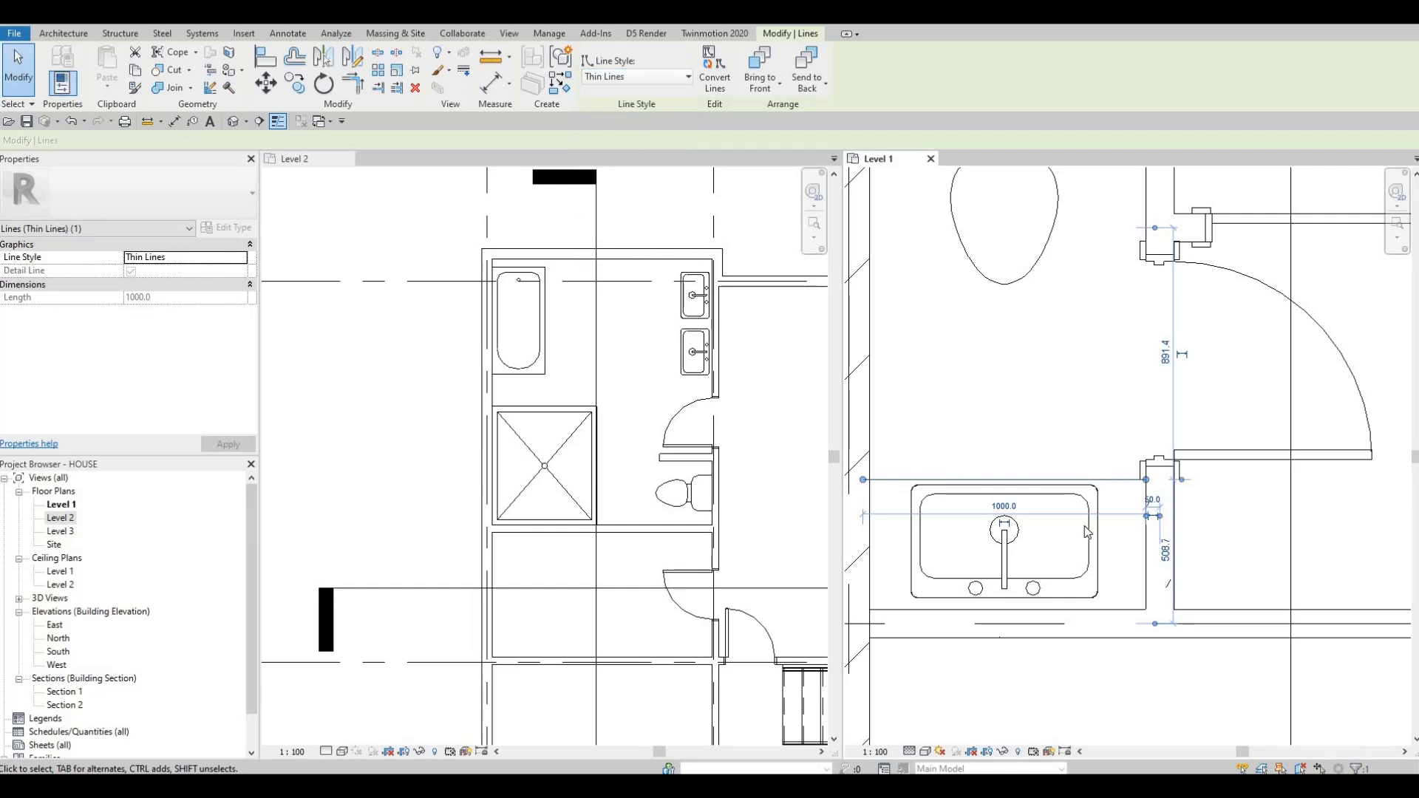
key(Escape)
key(Escape)
Step: Try to nudge the Level 1 bathroom sink two increments down within its counter
middle_drag(1037, 510, 1085, 396)
scroll(1085, 396, down, 2)
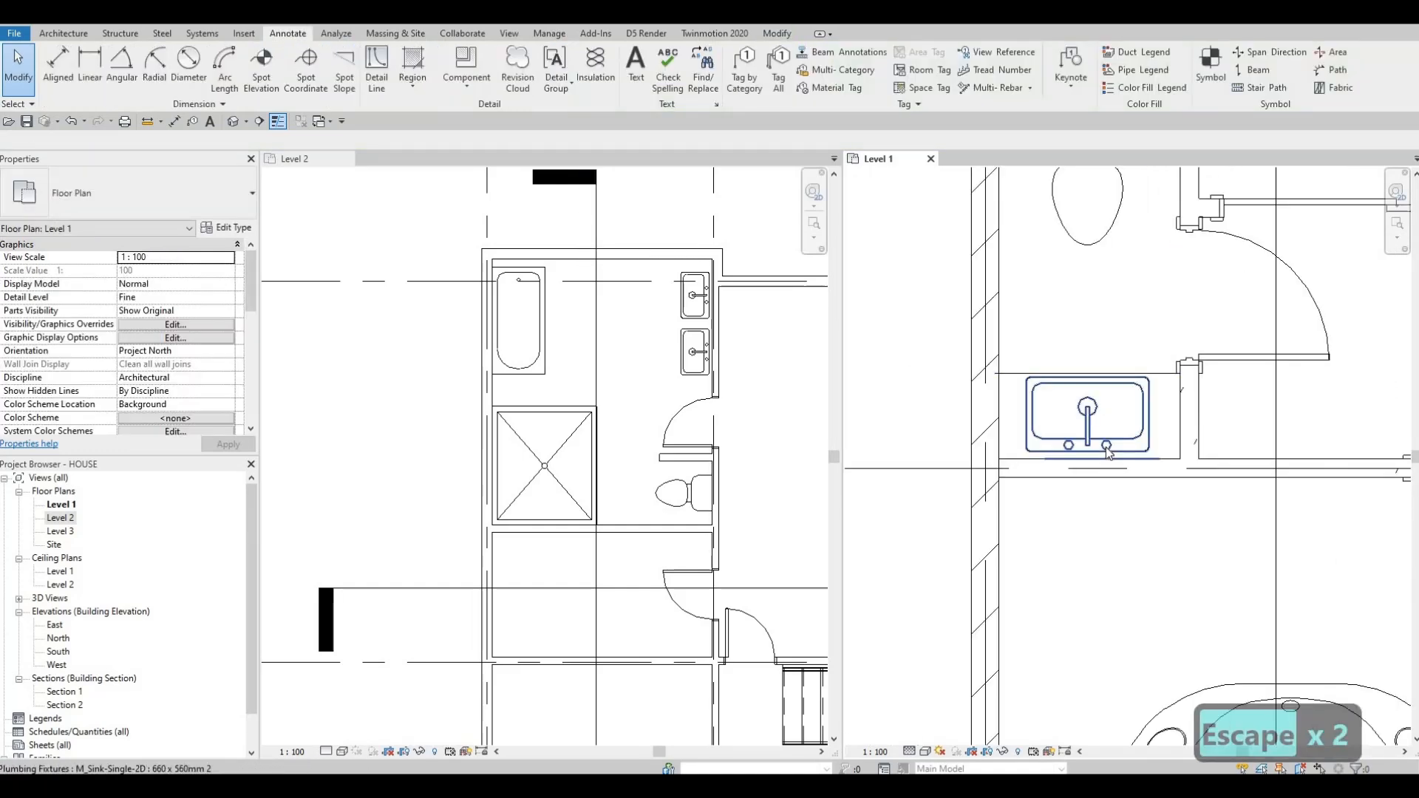
click(1102, 448)
key(Down)
key(Down)
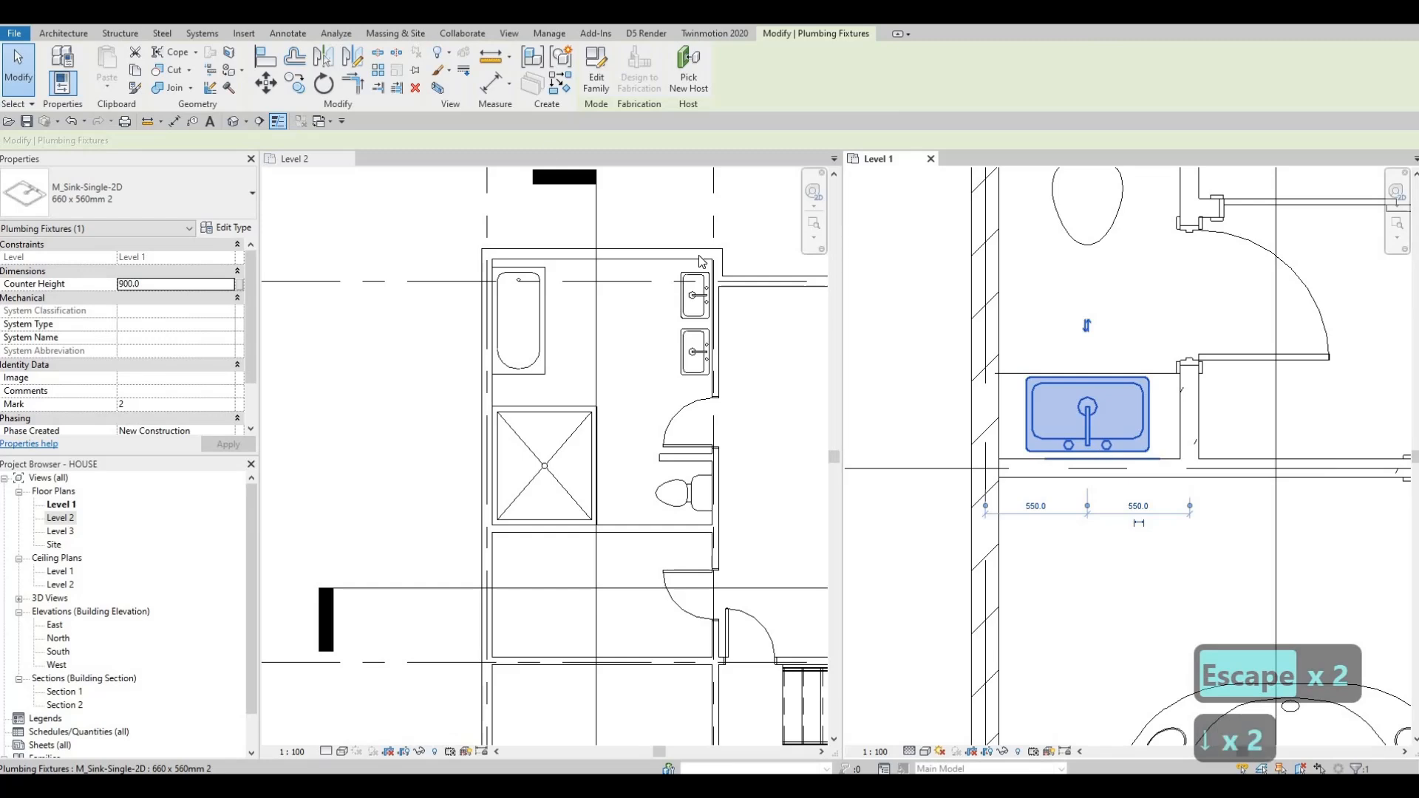
key(Escape)
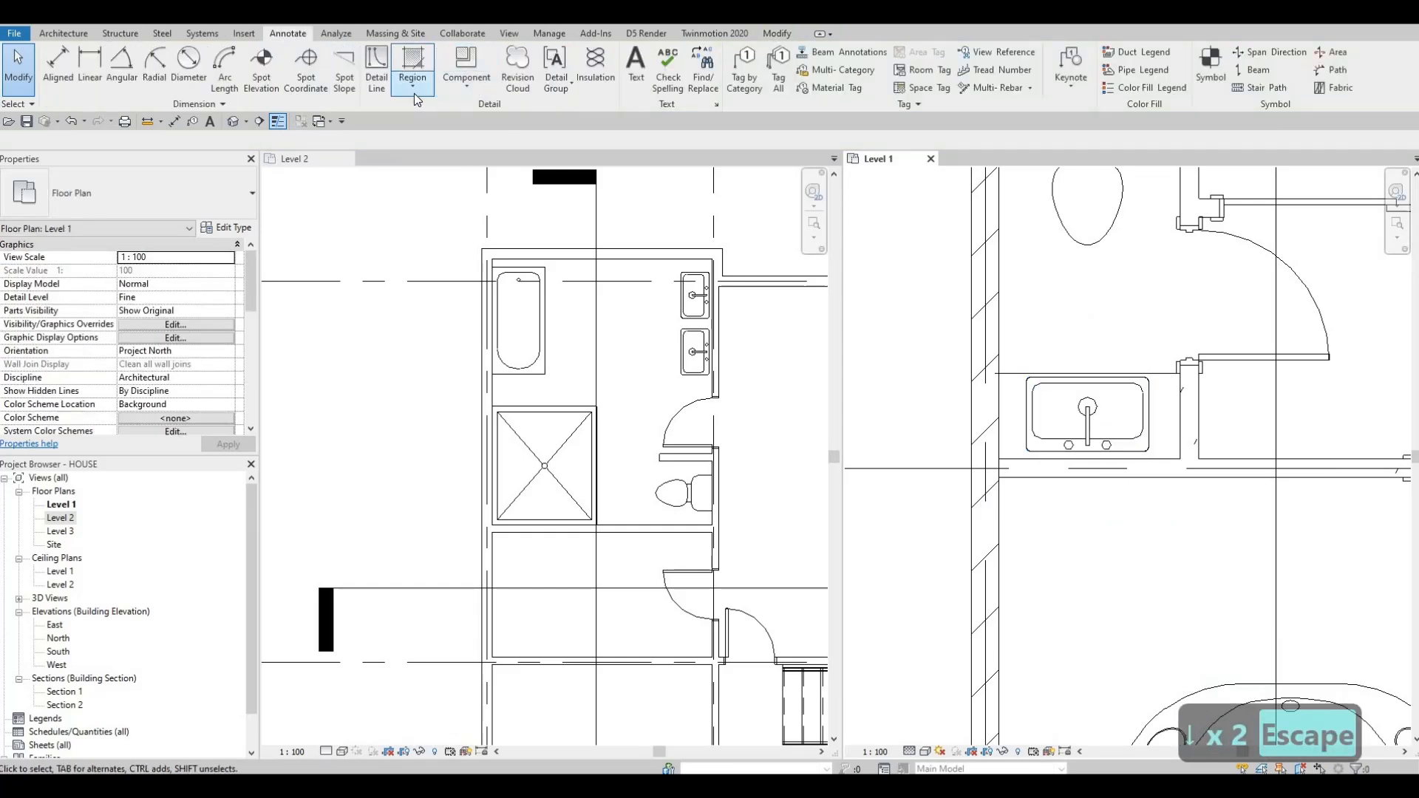
Step: Draw Thin Lines detail lines around Level 2's double sinks: an 1840 mm front edge from the upper wall, returning about 650 mm to the wall
click(377, 70)
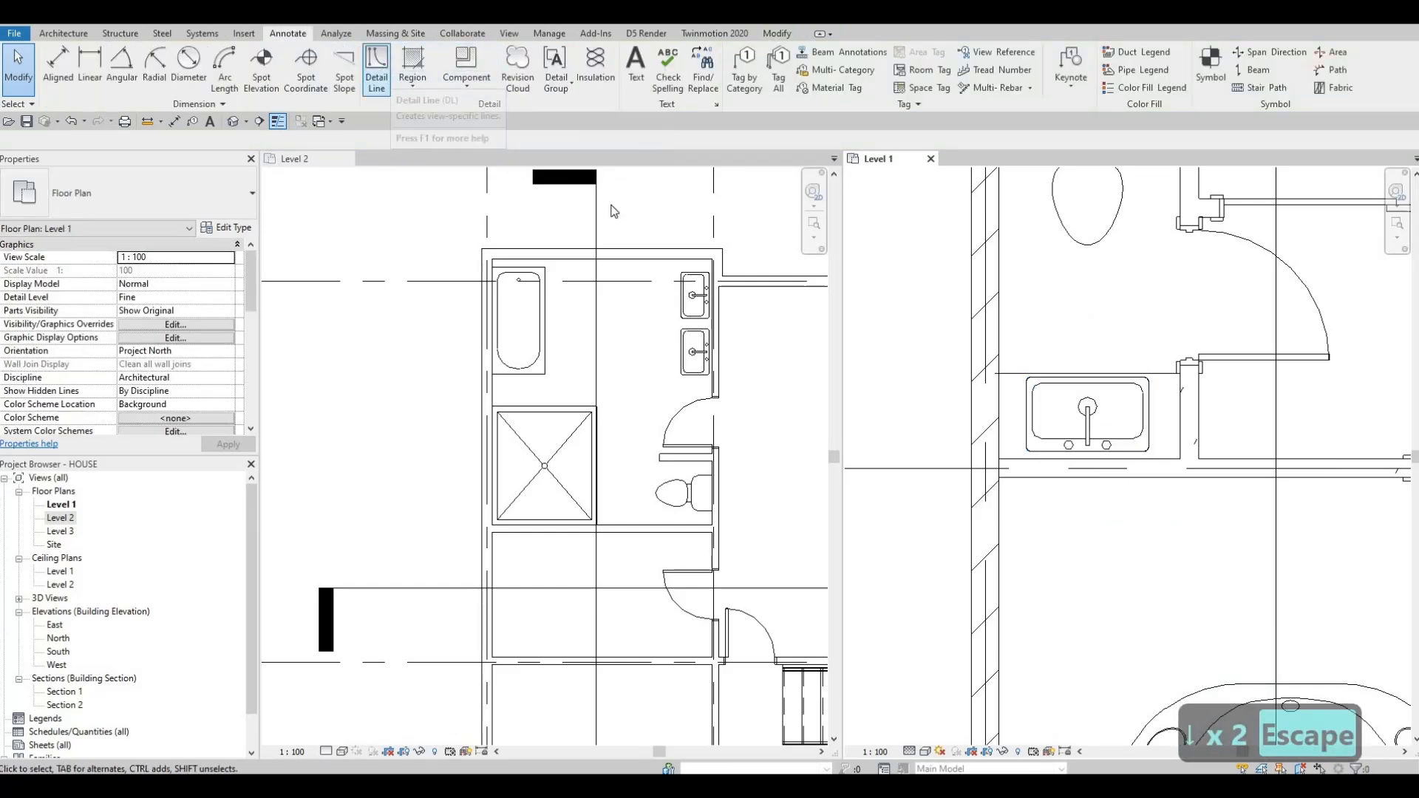
scroll(650, 106, up, 1)
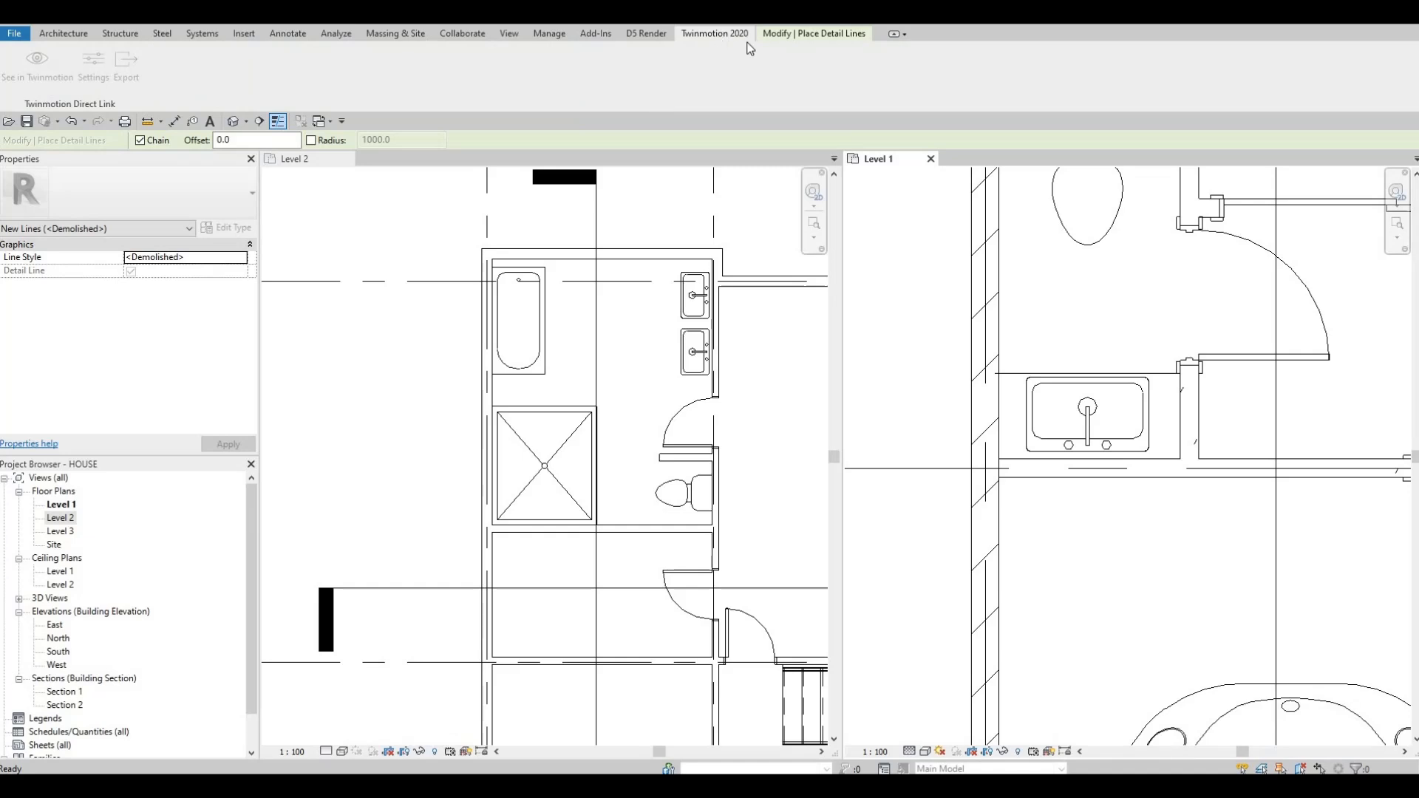
scroll(728, 74, down, 1)
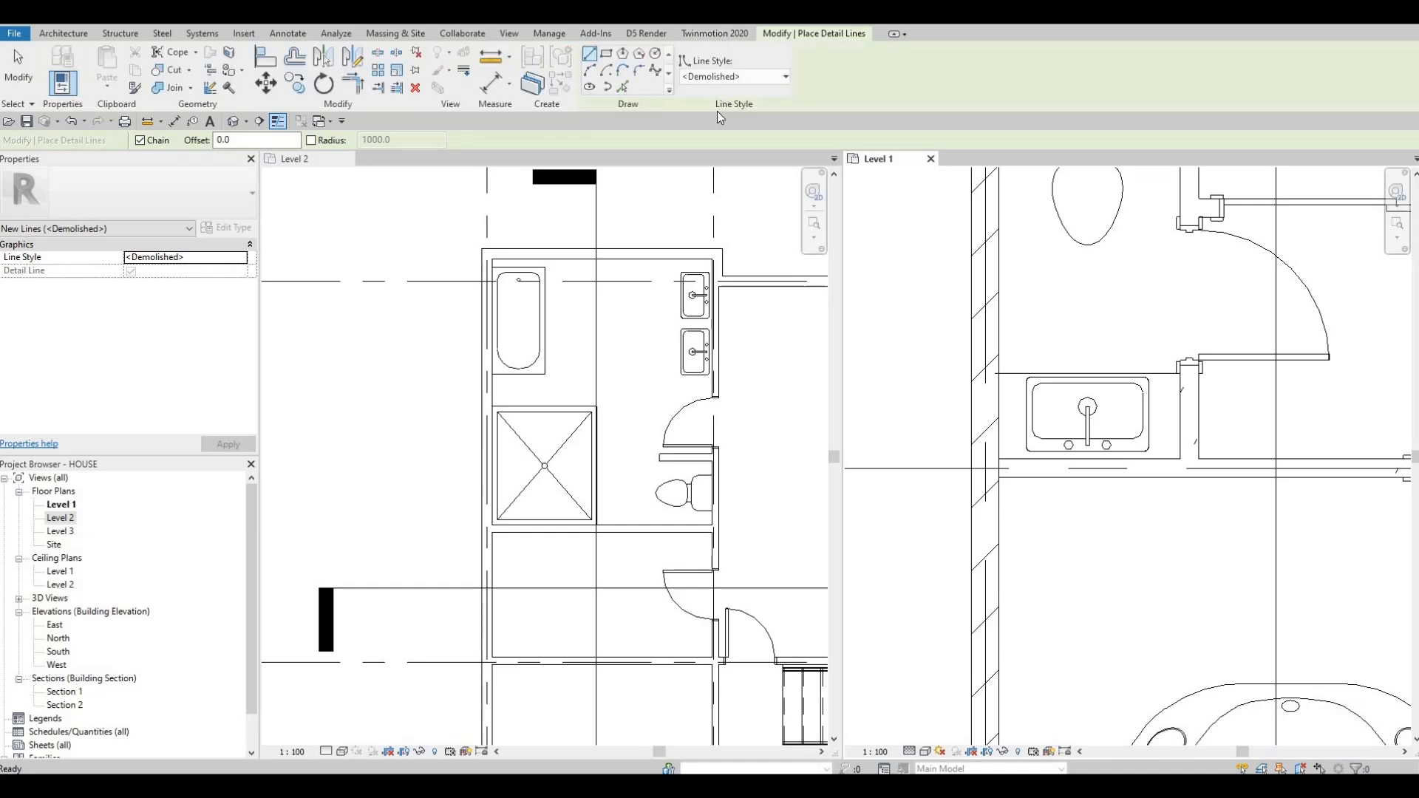
click(736, 76)
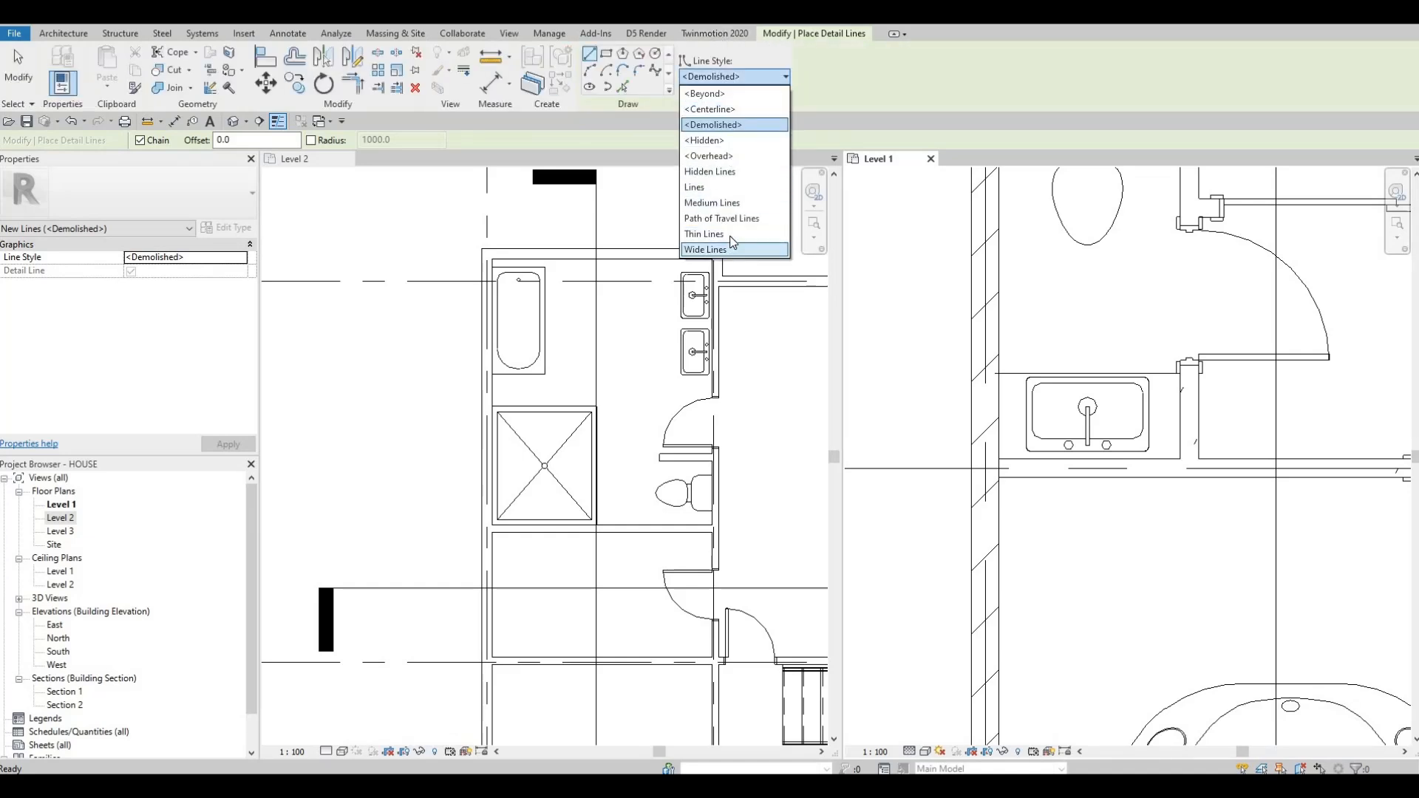
click(706, 233)
scroll(673, 255, up, 3)
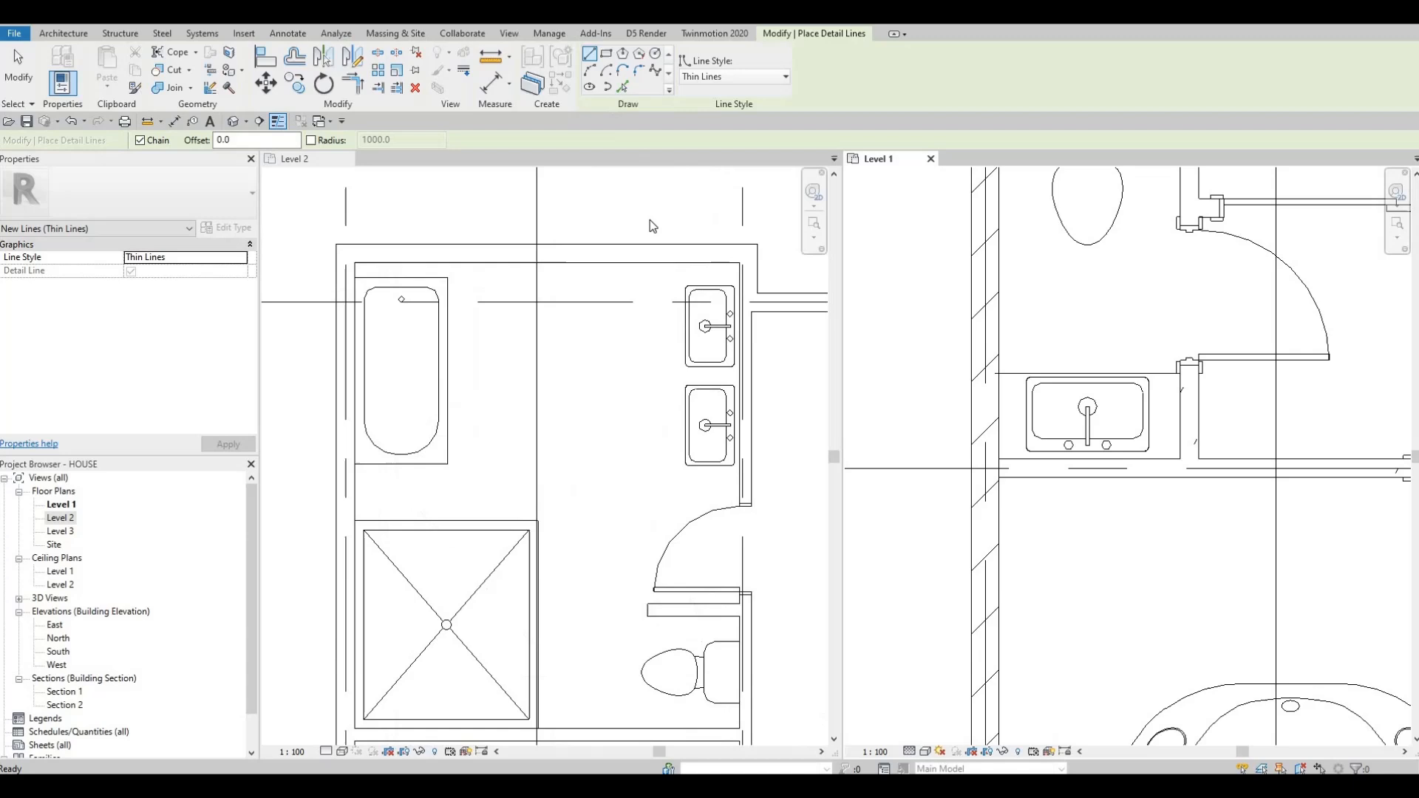
click(658, 264)
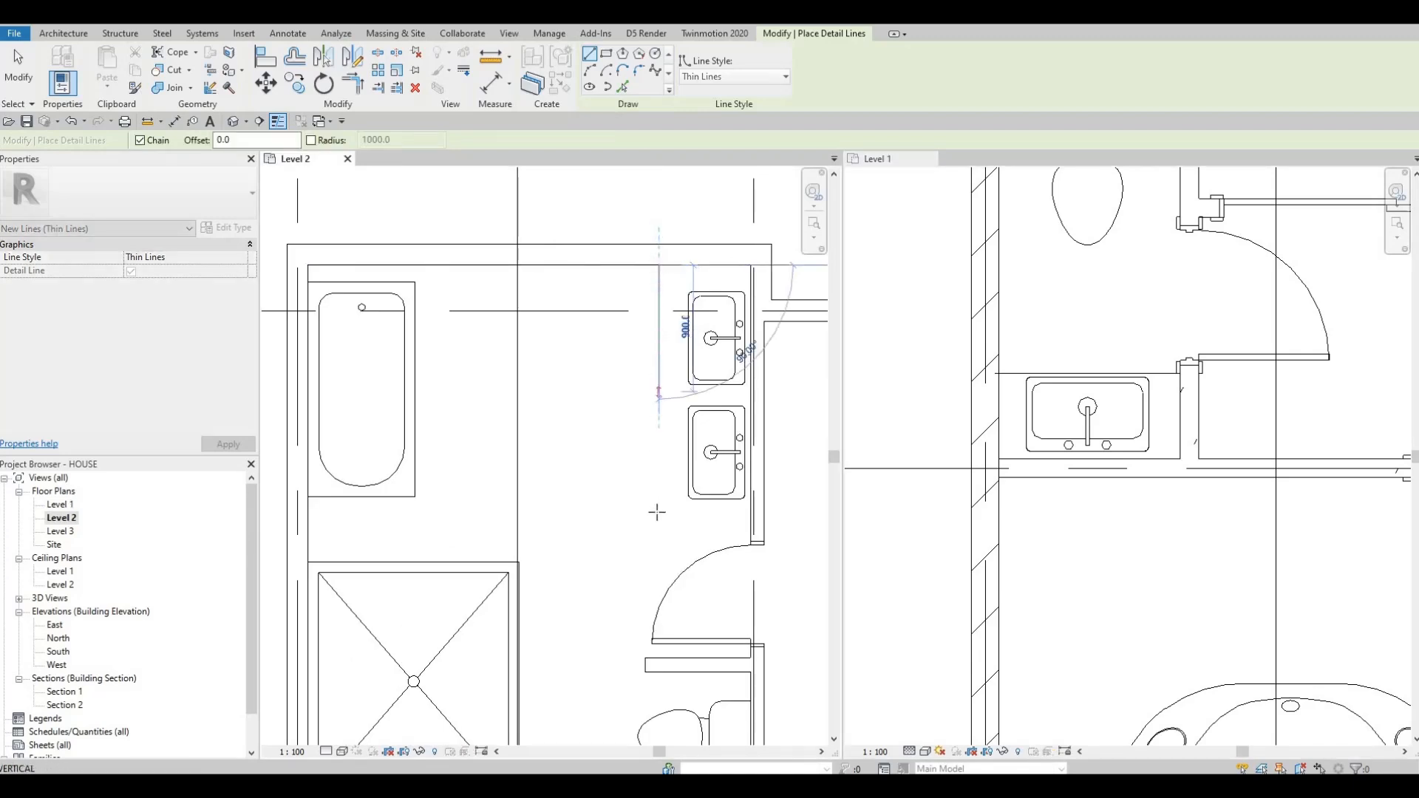
click(676, 523)
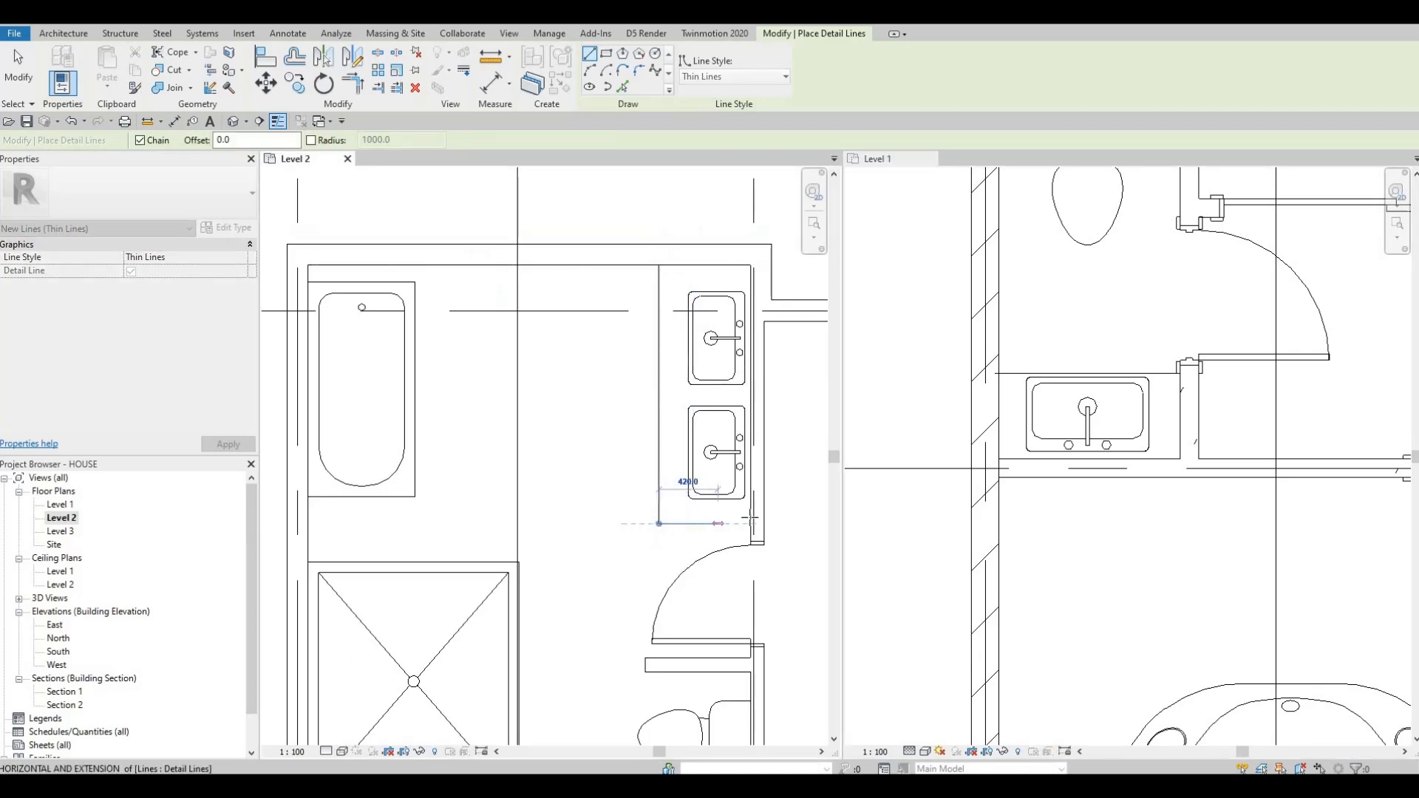
click(751, 523)
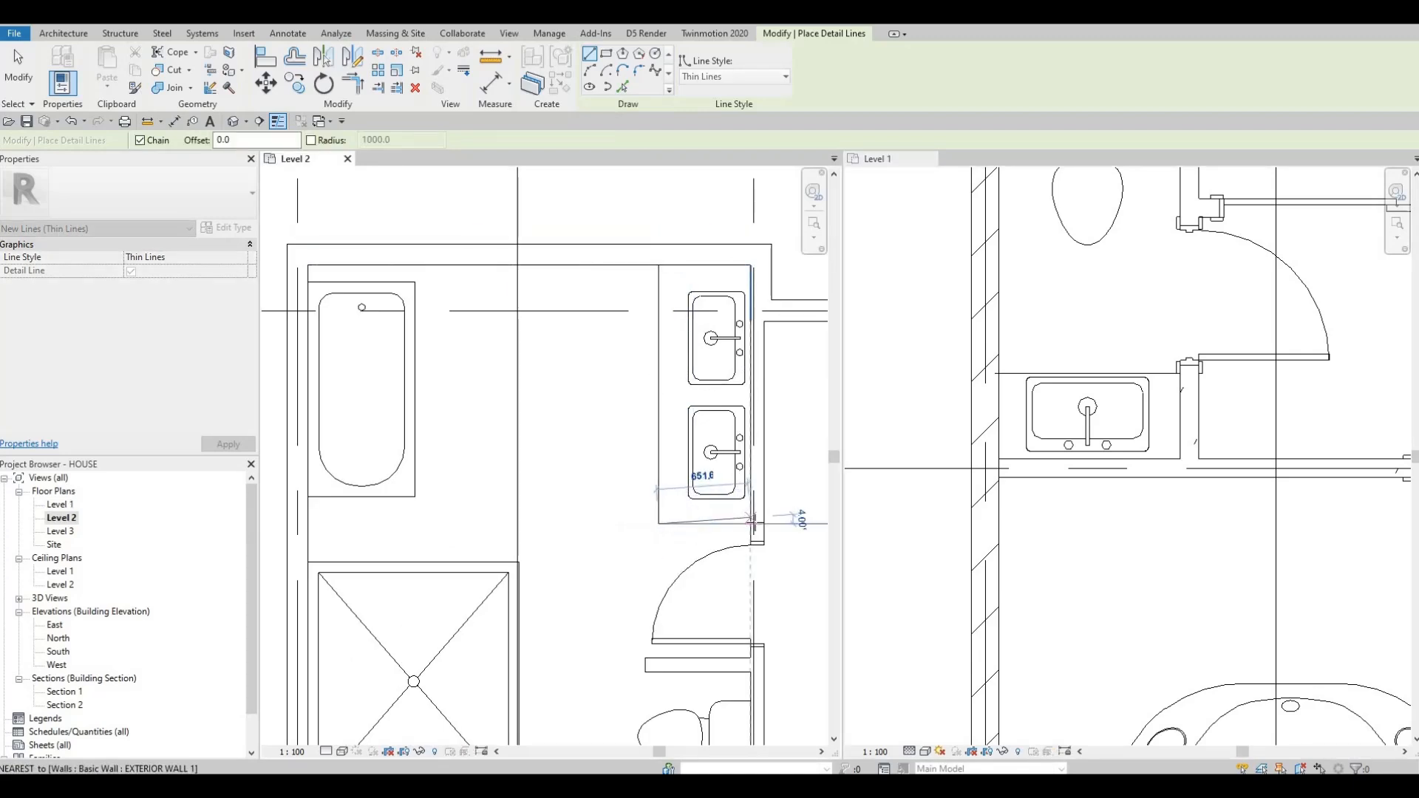
key(Escape)
key(Escape)
Step: Nudge the Level 2 counter's front edge line seven increments right, closer to the two sinks
click(659, 459)
key(Right)
key(Right)
key(Right)
key(Right)
key(Right)
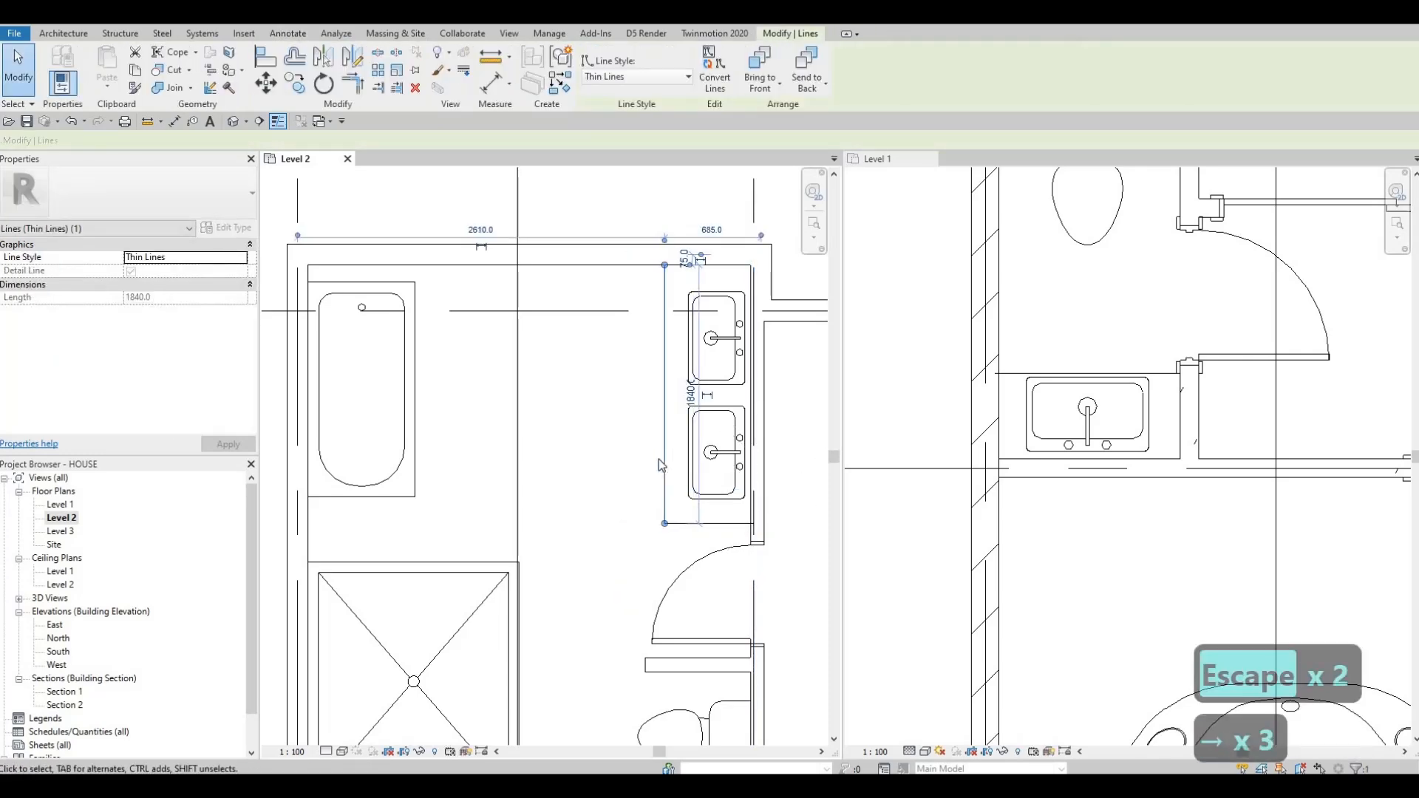
key(Right)
key(Right)
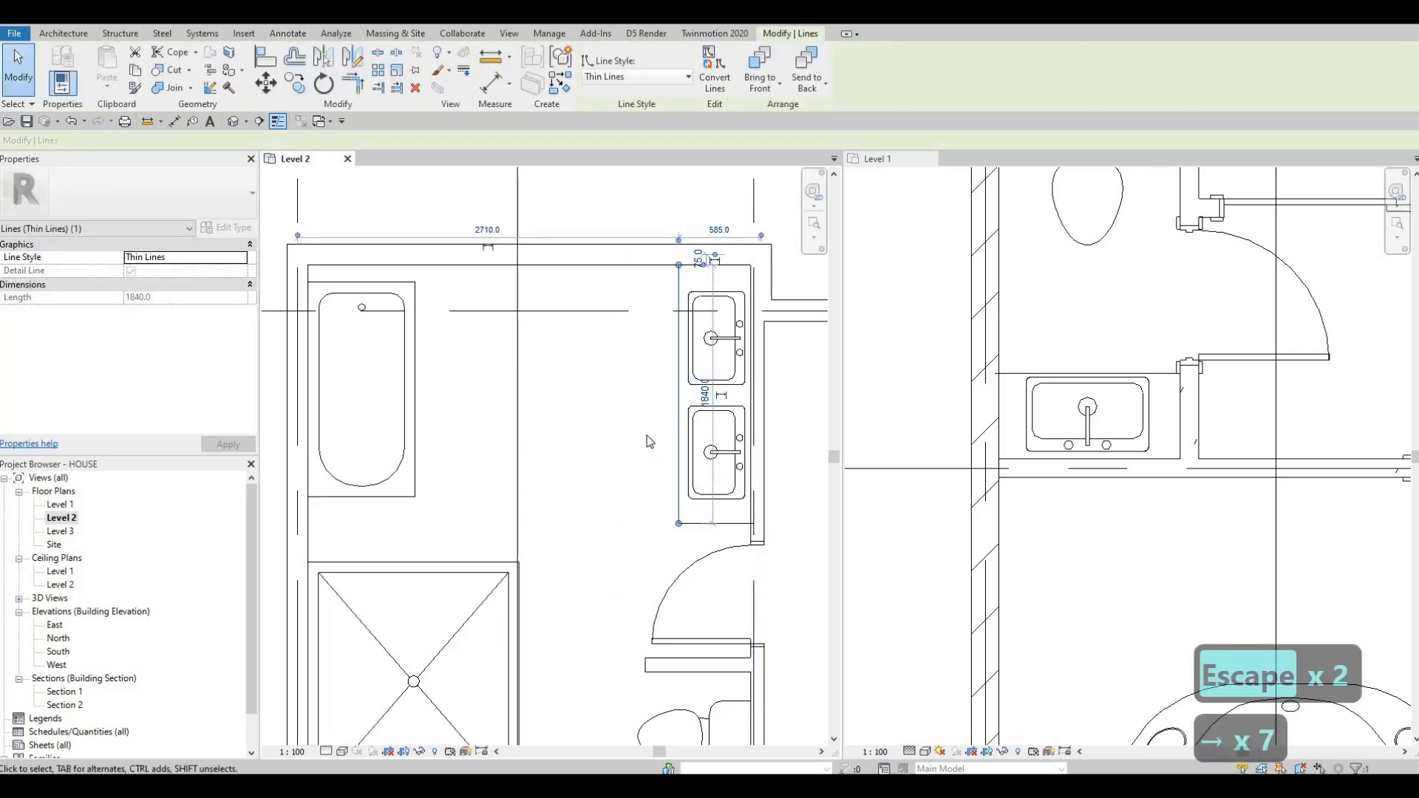
key(Escape)
key(Escape)
Step: Draw a U-shaped chain of Thin Lines detail lines in the room below the bathroom, about 2840 mm long and 1220 mm wide, open at the door wall
scroll(649, 426, down, 2)
middle_drag(649, 426, 644, 292)
scroll(643, 472, down, 1)
middle_drag(643, 471, 642, 370)
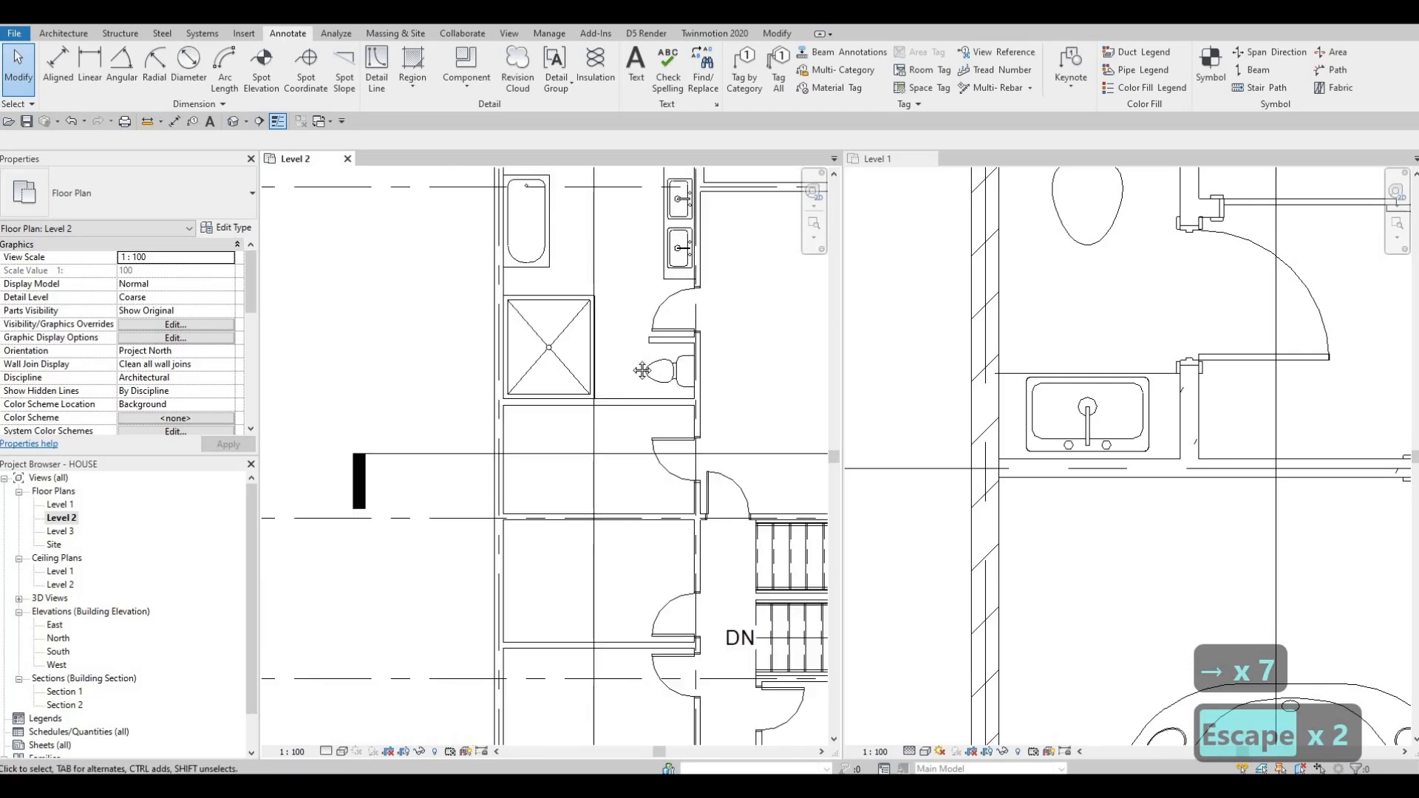
middle_drag(527, 399, 329, 388)
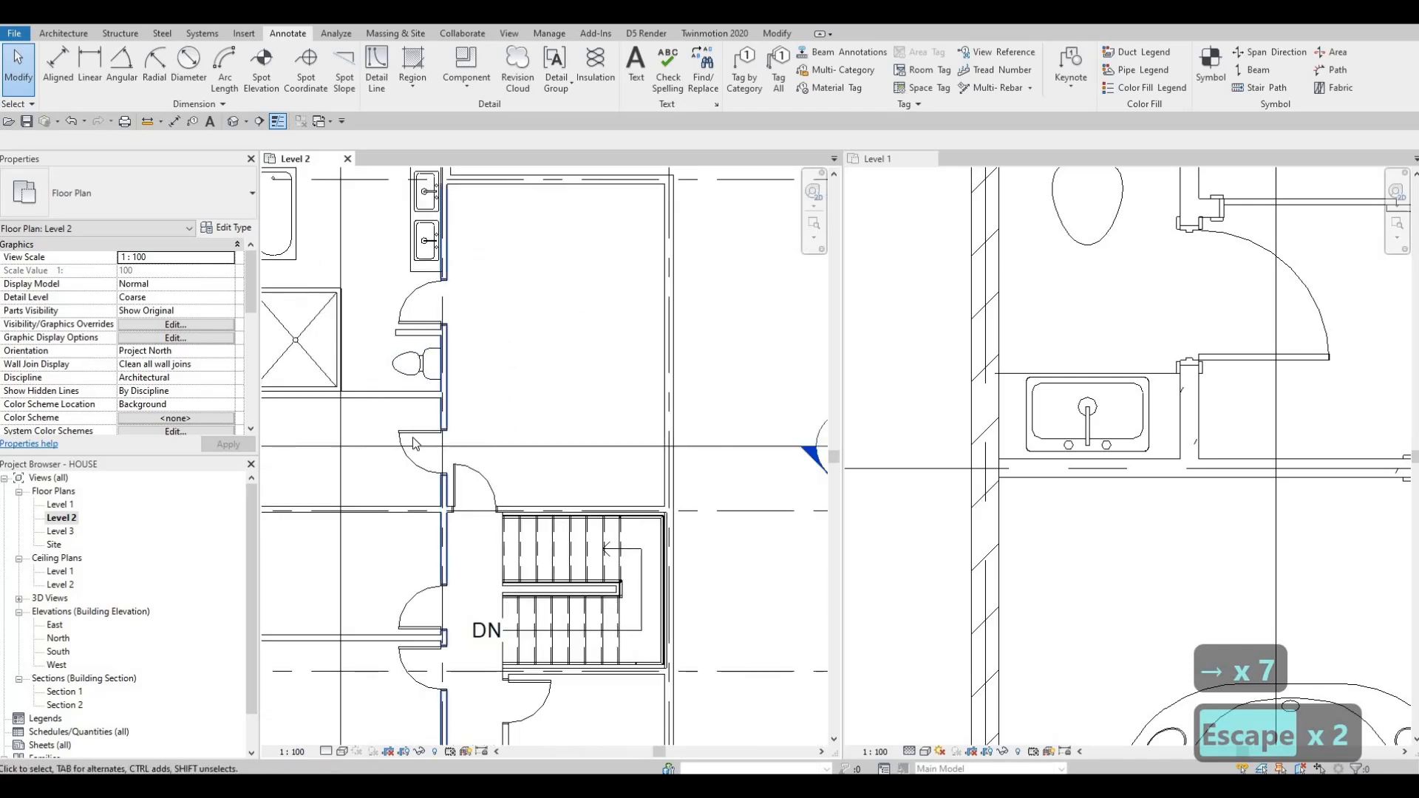
scroll(533, 468, up, 1)
middle_drag(533, 468, 595, 467)
scroll(406, 475, down, 2)
middle_drag(318, 459, 451, 493)
scroll(444, 488, up, 2)
scroll(451, 493, up, 3)
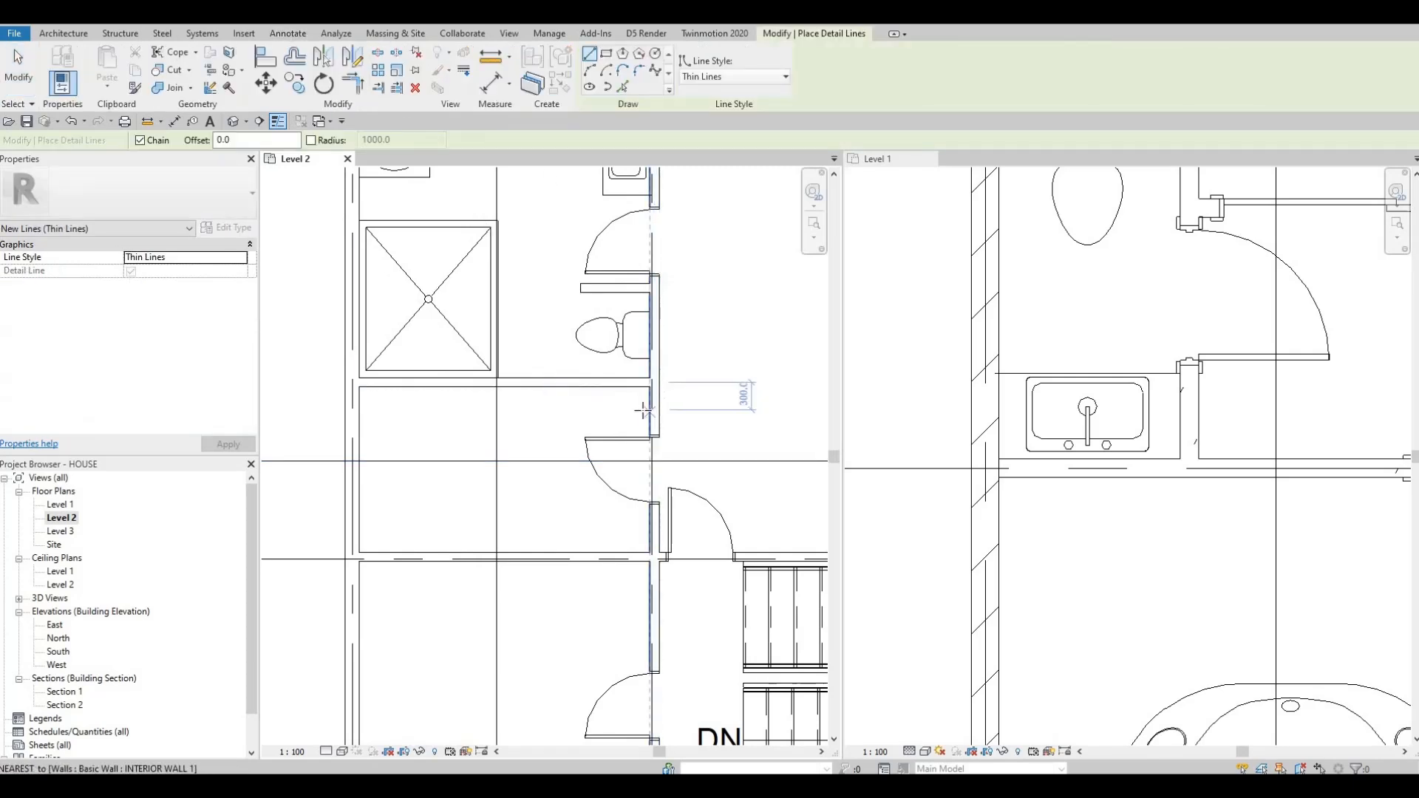
scroll(652, 400, up, 1)
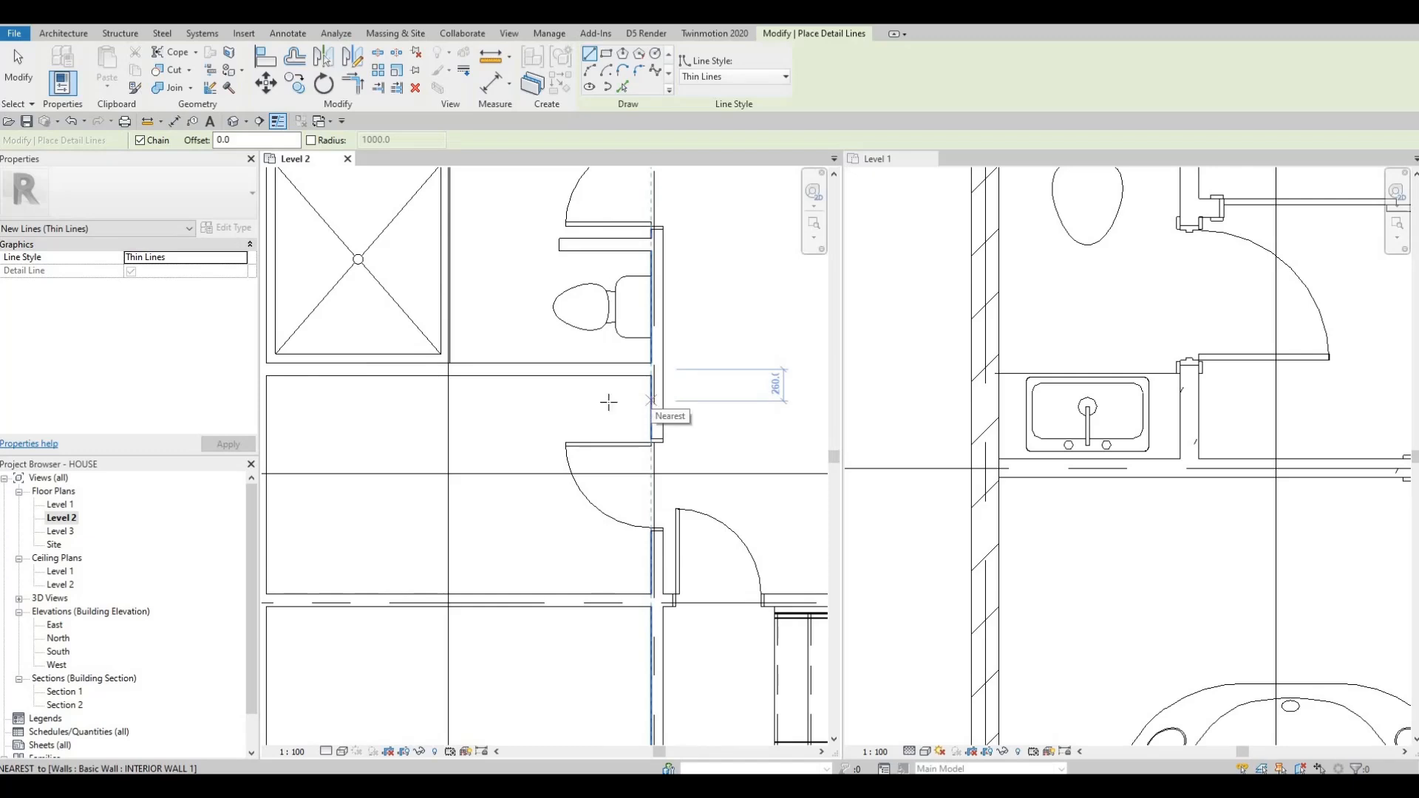
click(651, 408)
middle_drag(426, 389, 593, 368)
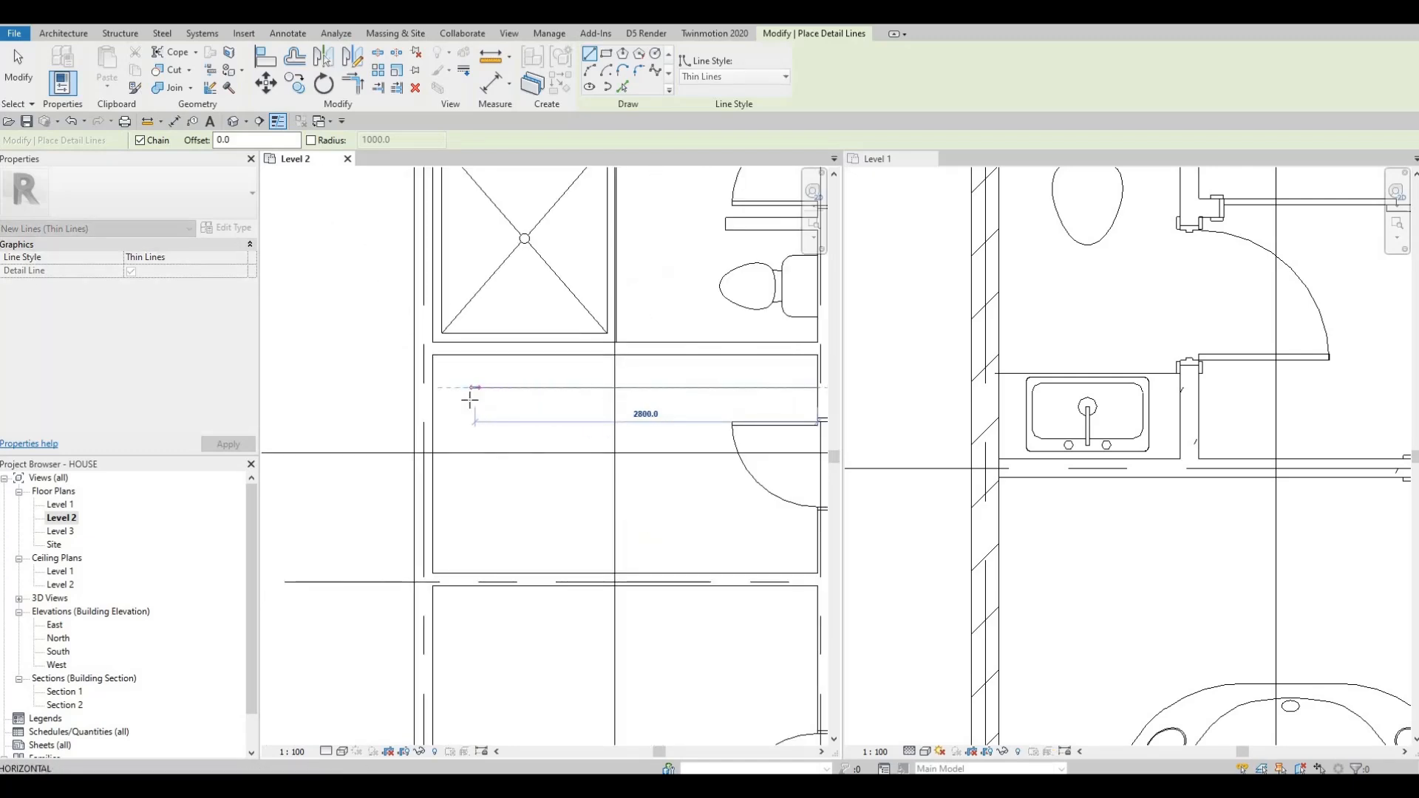
click(470, 387)
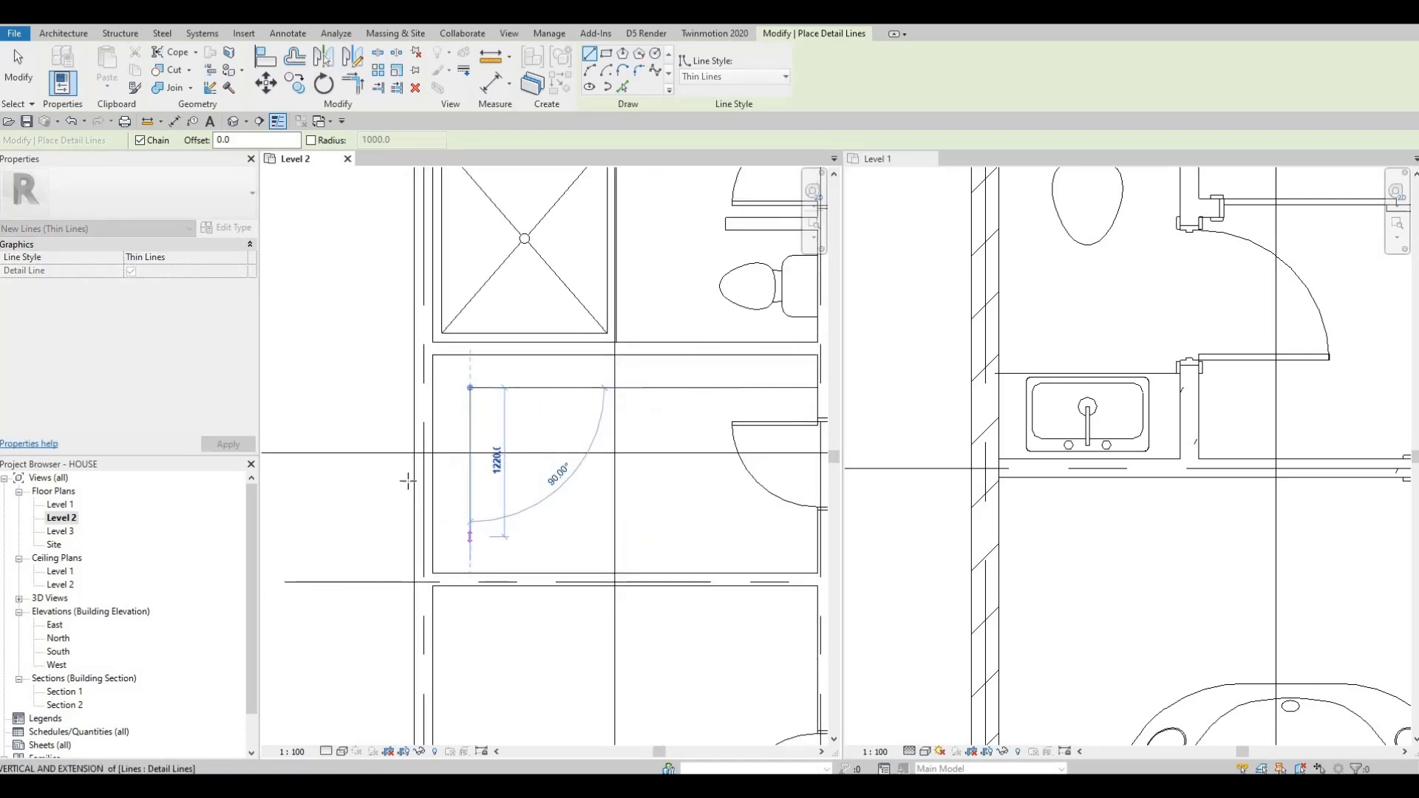
click(470, 537)
middle_drag(811, 542, 646, 499)
click(629, 500)
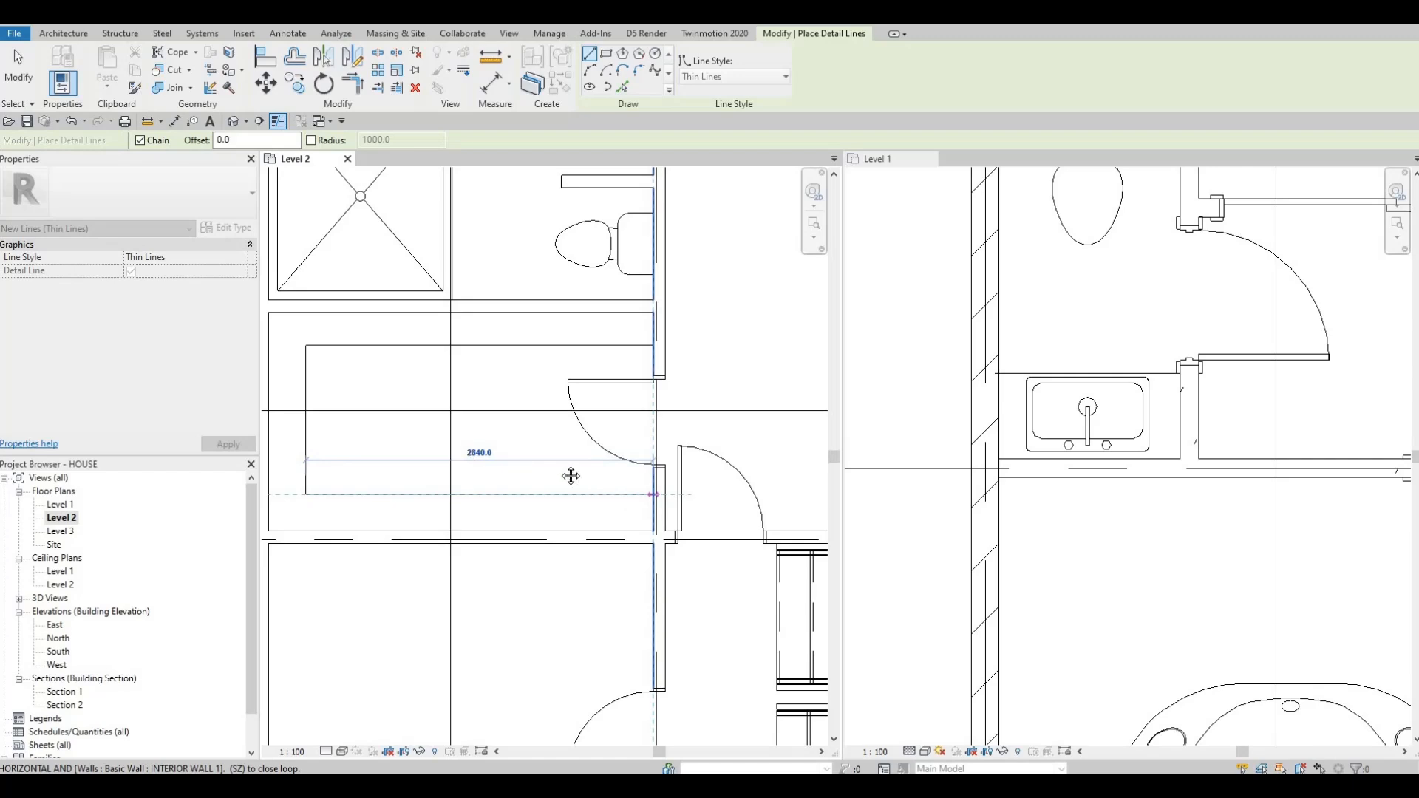
key(Escape)
key(Escape)
middle_drag(491, 189, 573, 200)
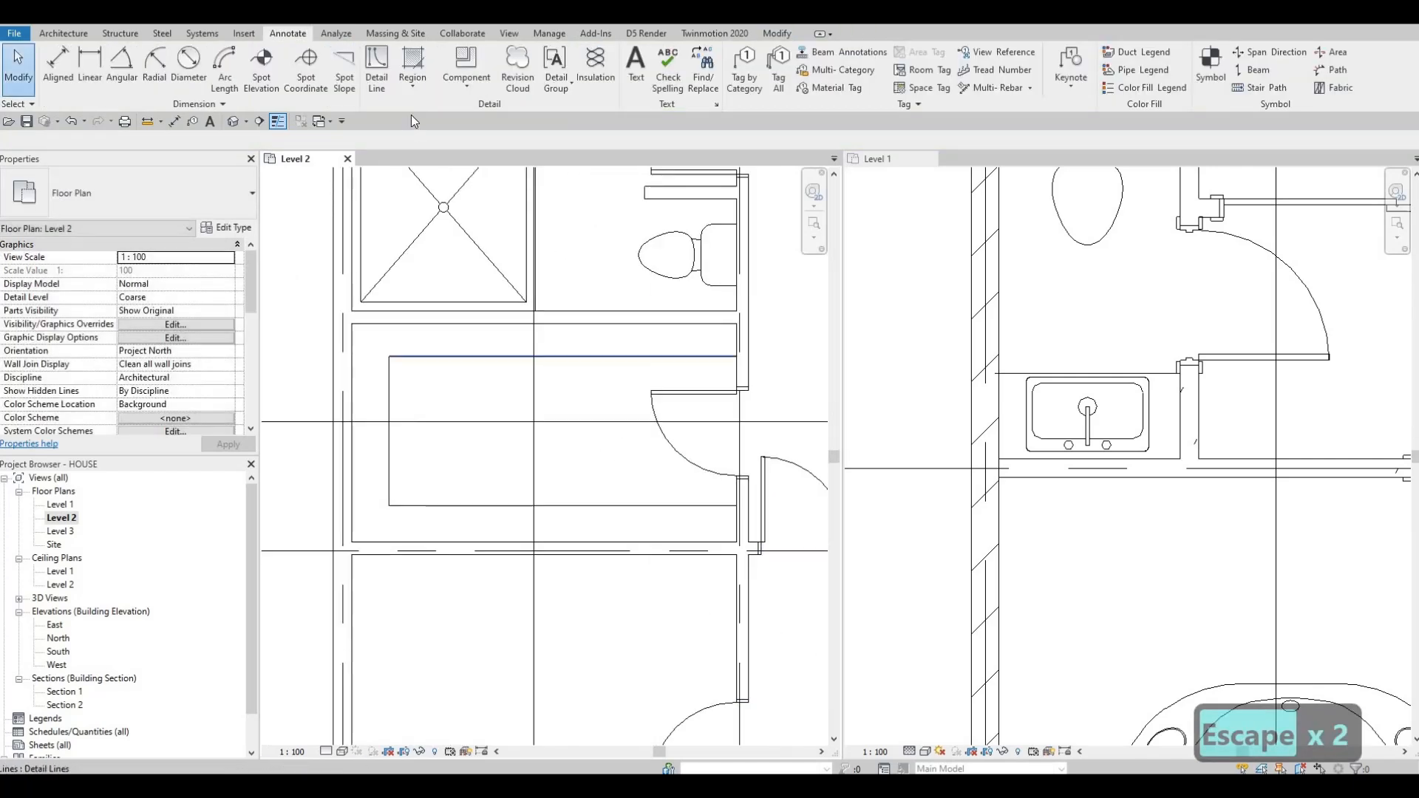
Step: Draw a second U-shaped chain of <Demolished> detail lines just inside the first, with its upper line about 2720 mm long, ending at the door wall
click(382, 89)
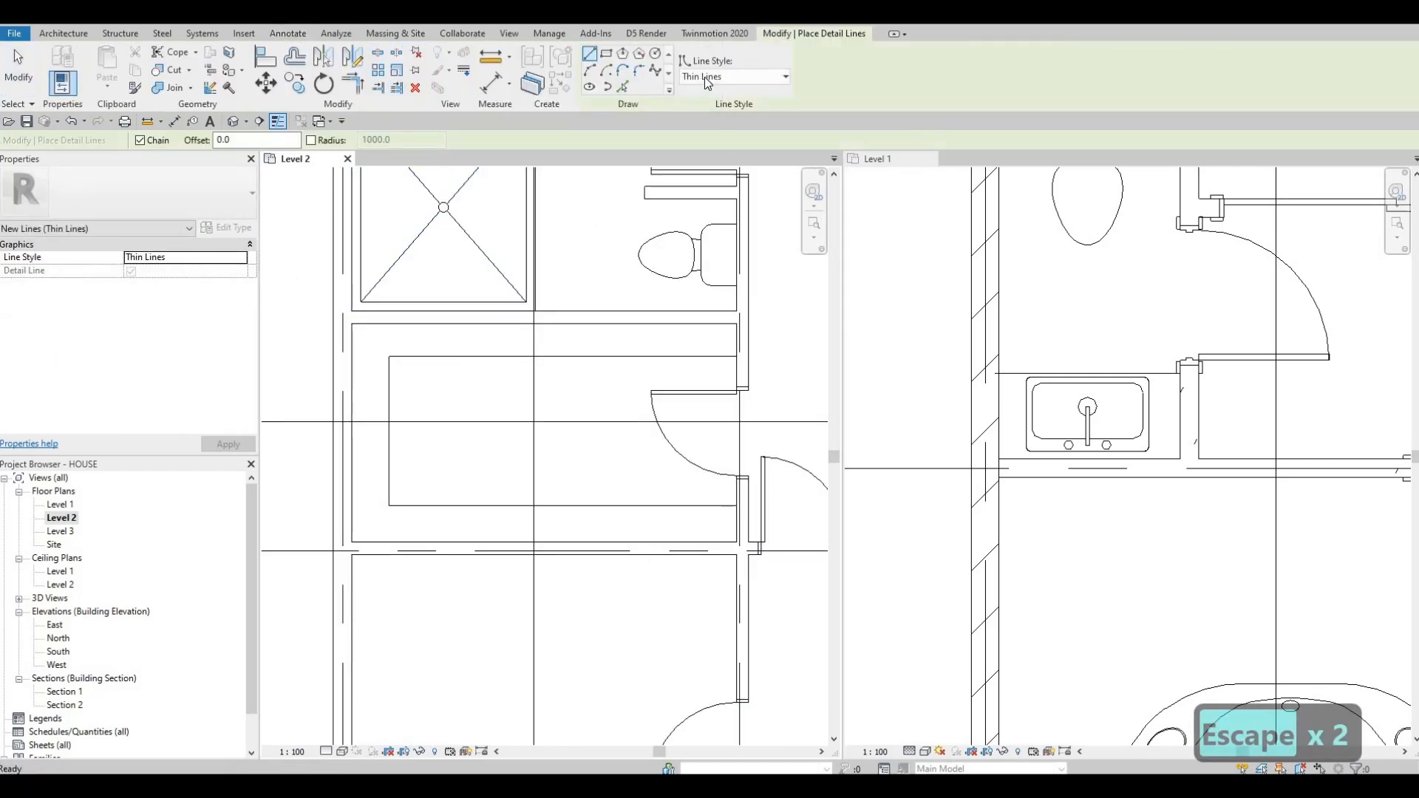
click(707, 77)
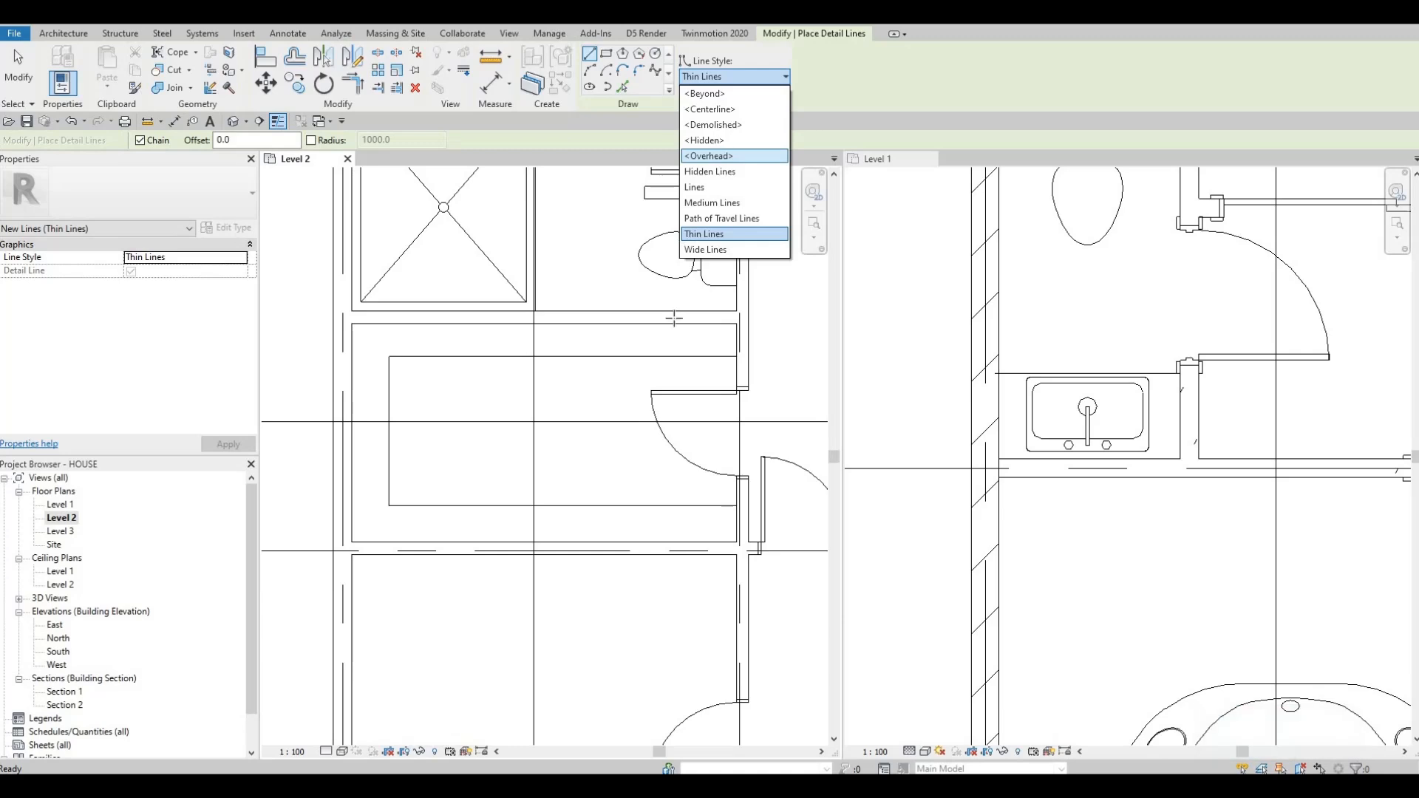
click(712, 125)
scroll(745, 373, up, 2)
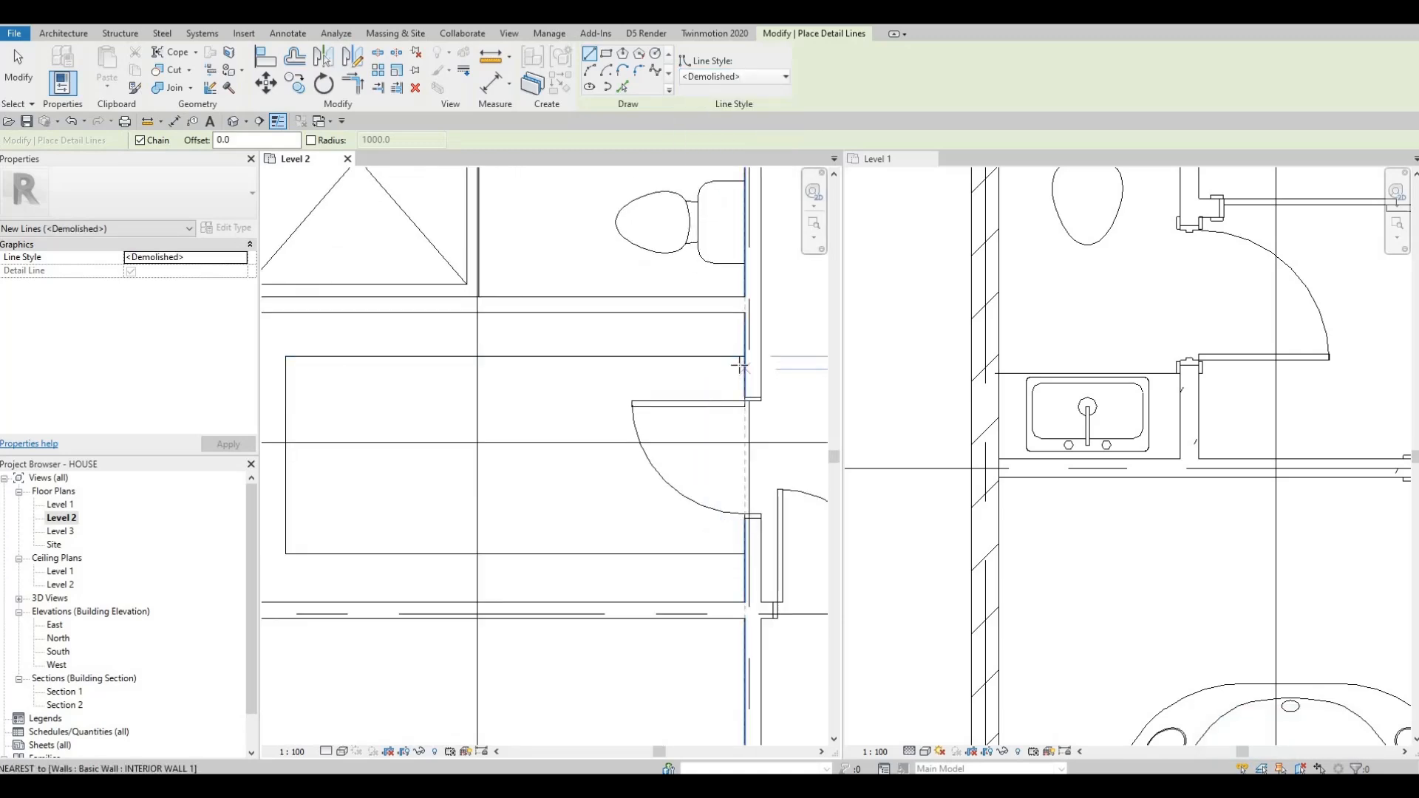
click(745, 402)
click(307, 533)
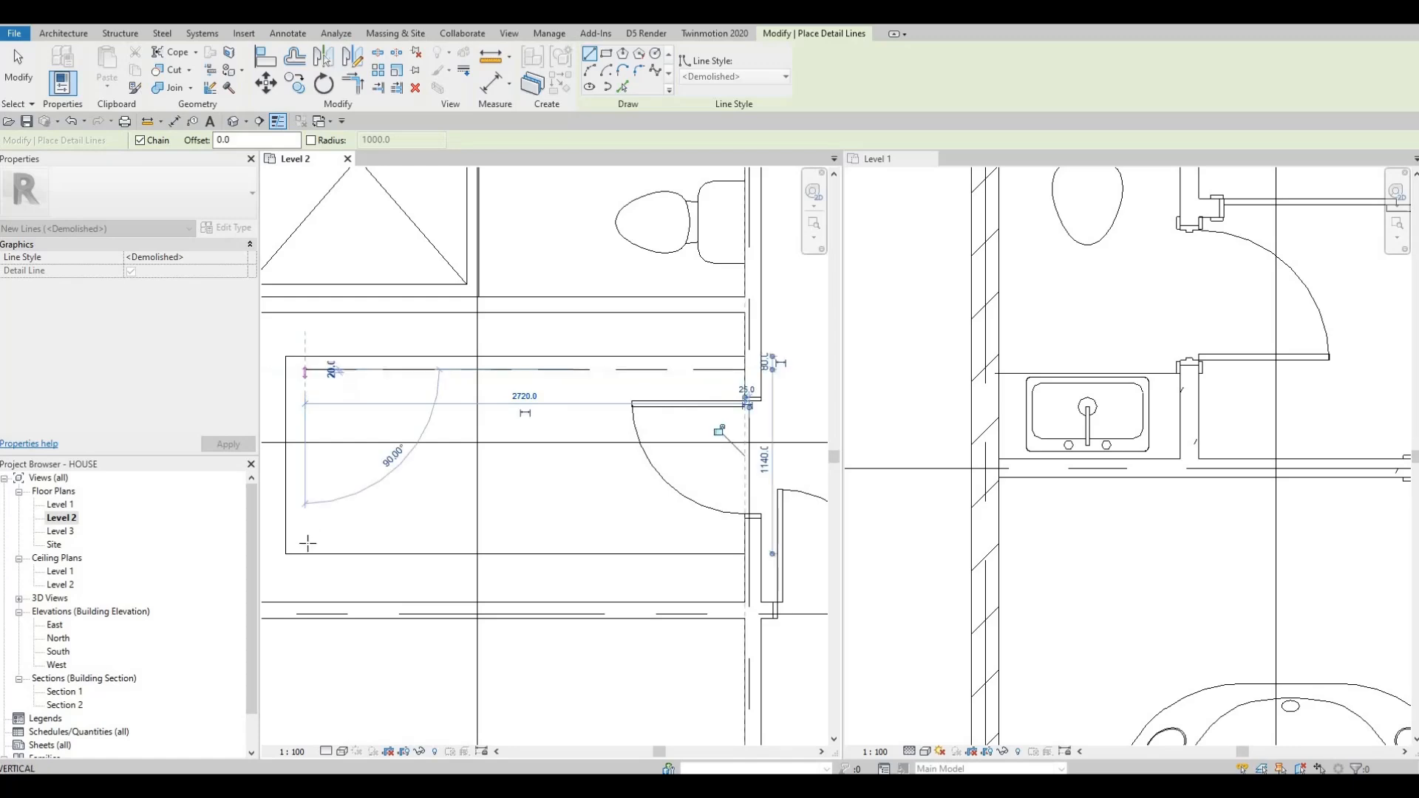
click(577, 543)
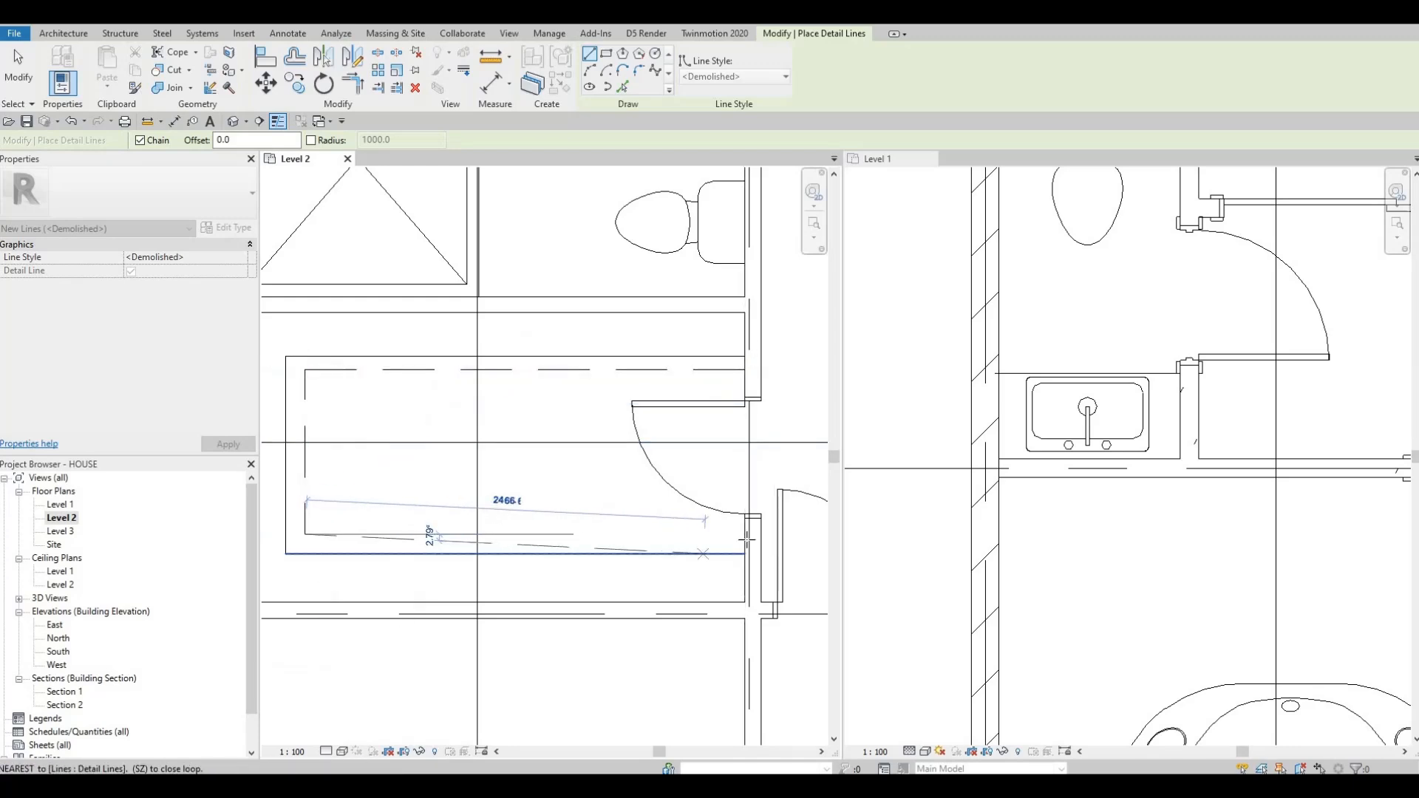
click(745, 534)
key(Escape)
key(Escape)
key(Escape)
scroll(444, 528, down, 1)
middle_drag(413, 535, 475, 500)
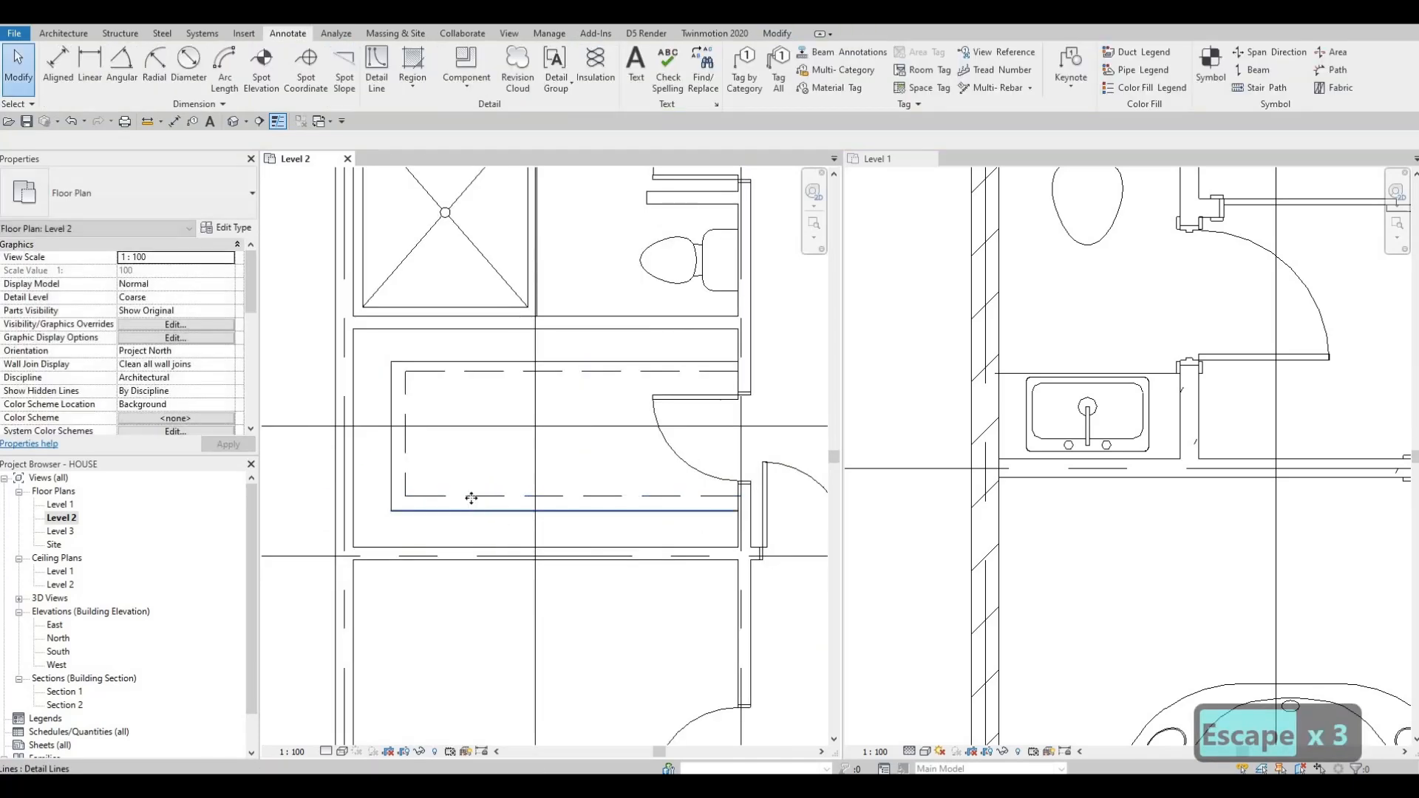
Step: Nudge the lower dashed line of the inner U one increment down, toward the outer line
click(470, 496)
key(Down)
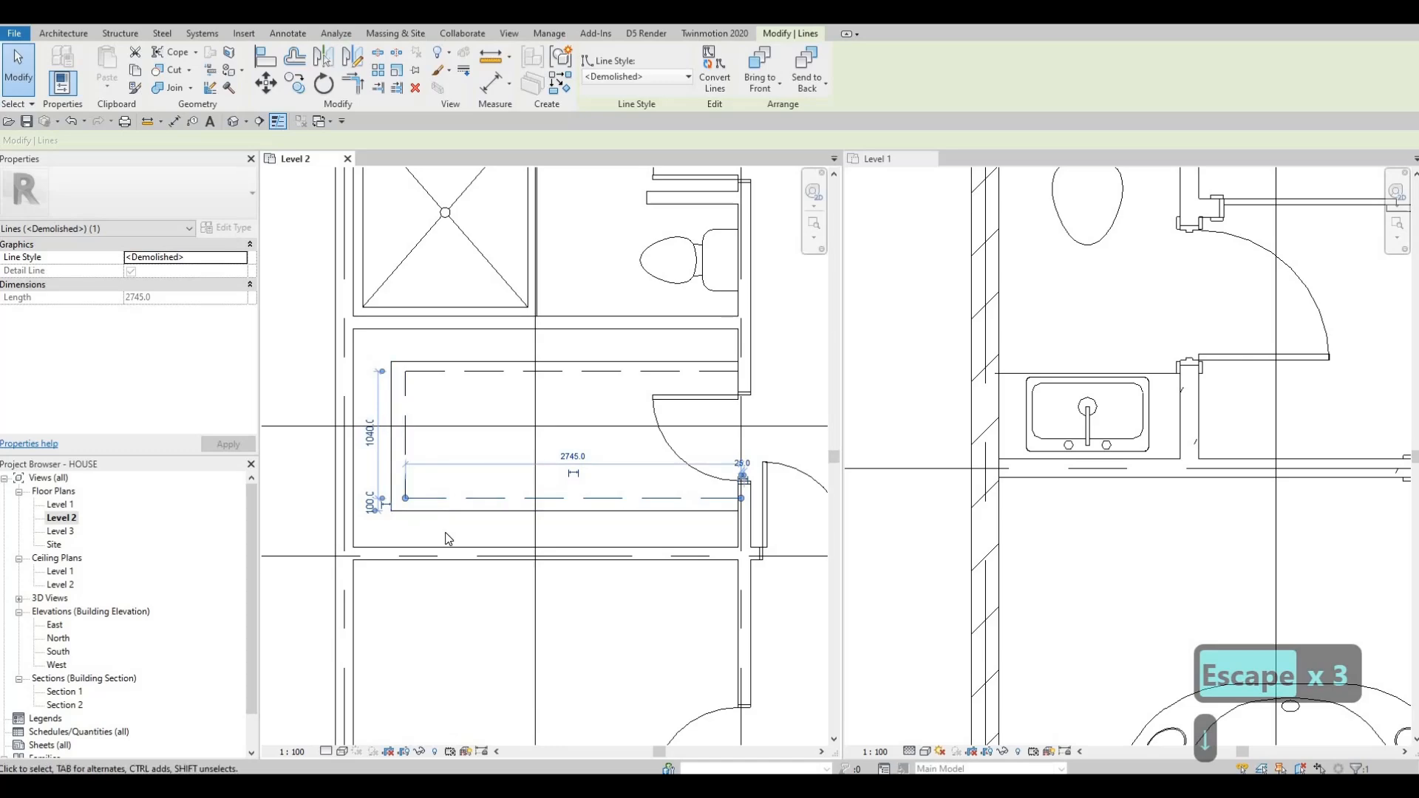
scroll(419, 473, down, 2)
key(Escape)
key(Escape)
Step: Change the line style of the whole outer U-shaped chain in the room below the bathroom to <Demolished>
middle_drag(453, 478, 454, 449)
middle_drag(589, 560, 575, 465)
scroll(399, 461, down, 1)
middle_drag(444, 425, 453, 411)
scroll(449, 381, down, 2)
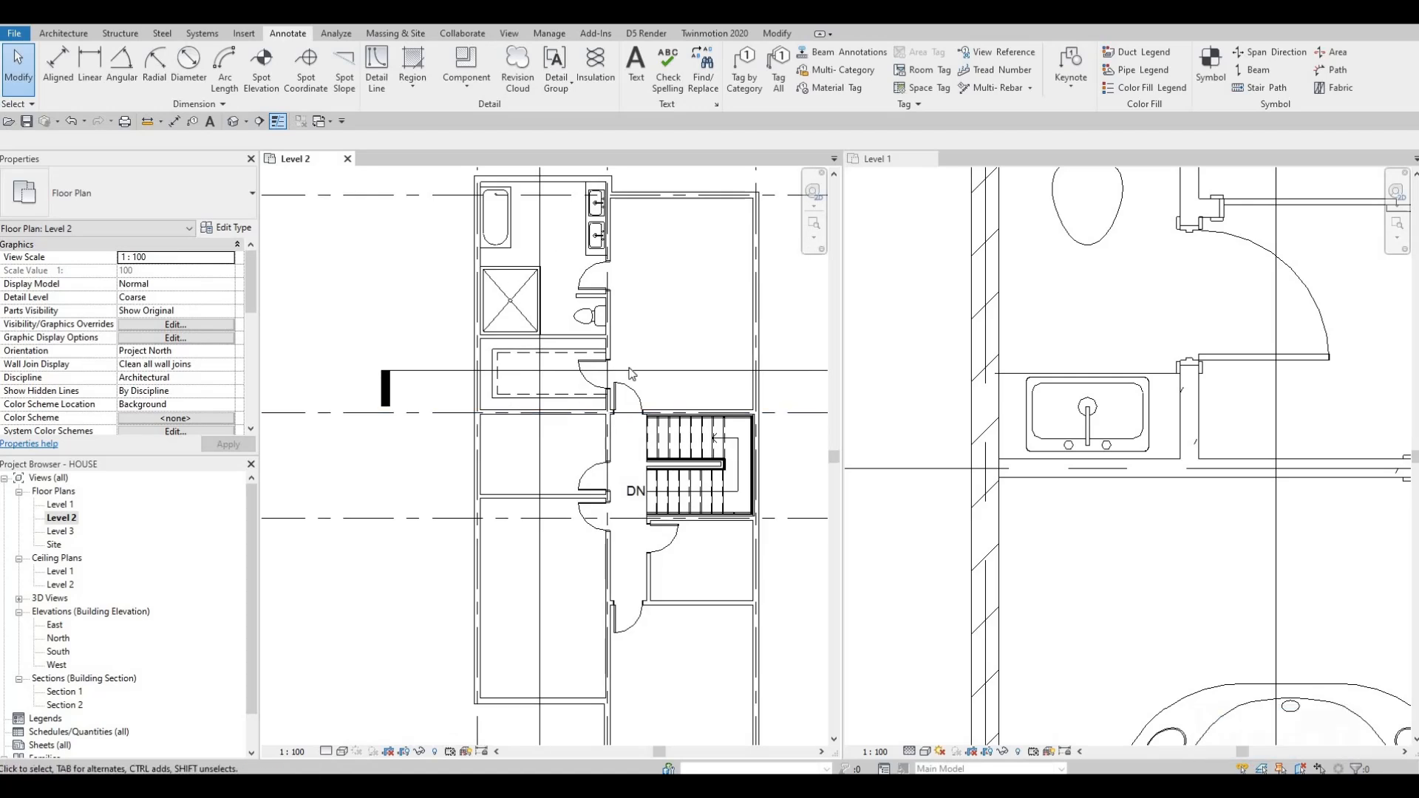
scroll(444, 473, up, 5)
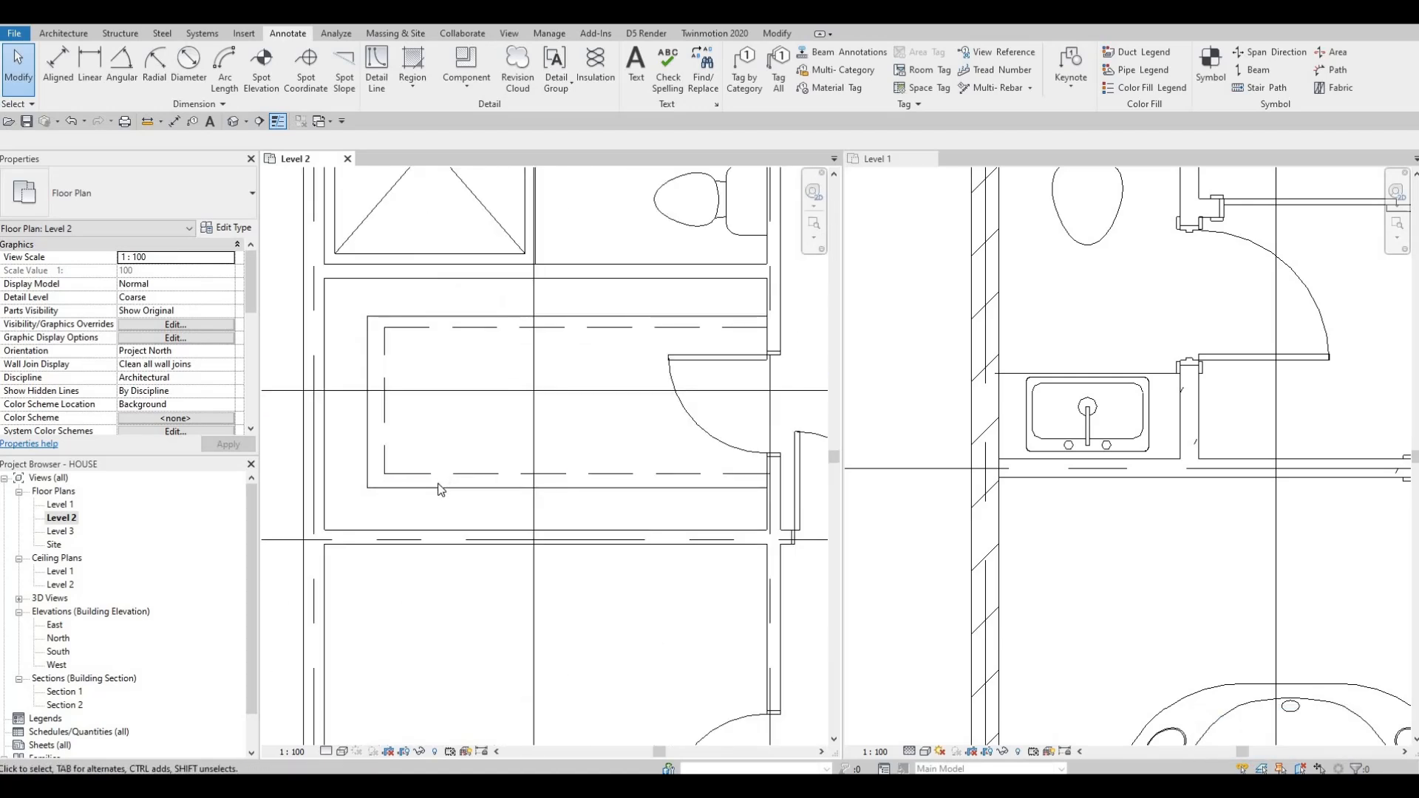
key(Tab)
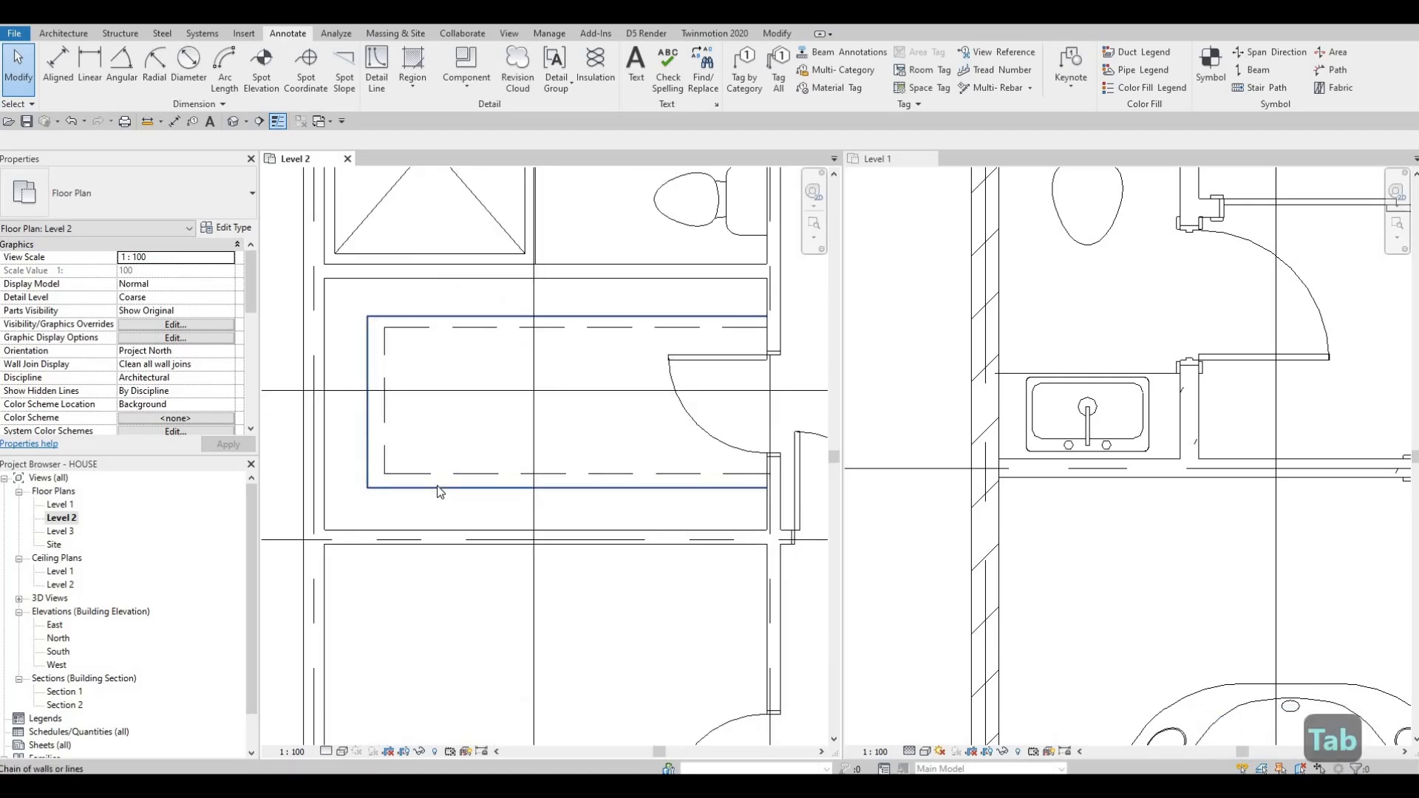
click(439, 489)
click(614, 78)
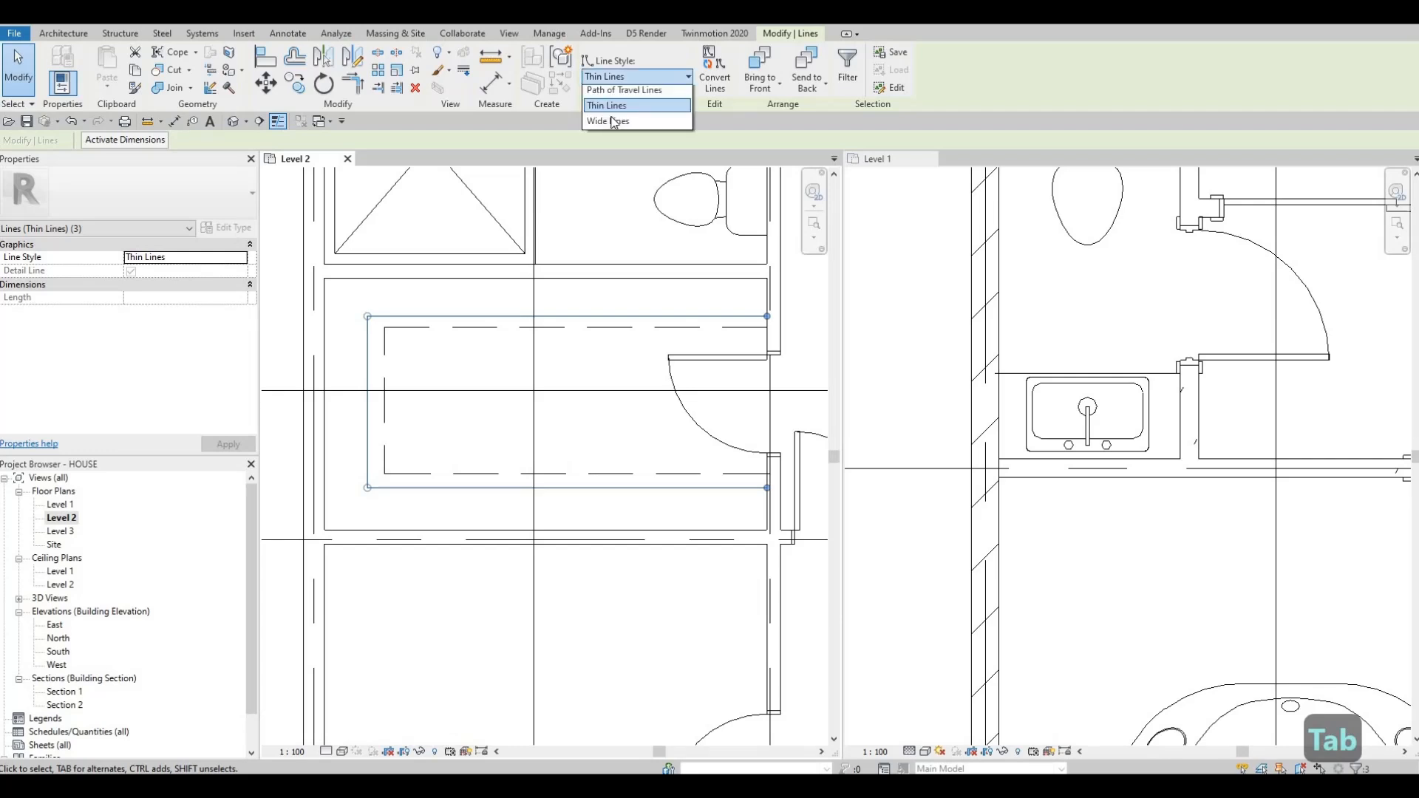
click(610, 125)
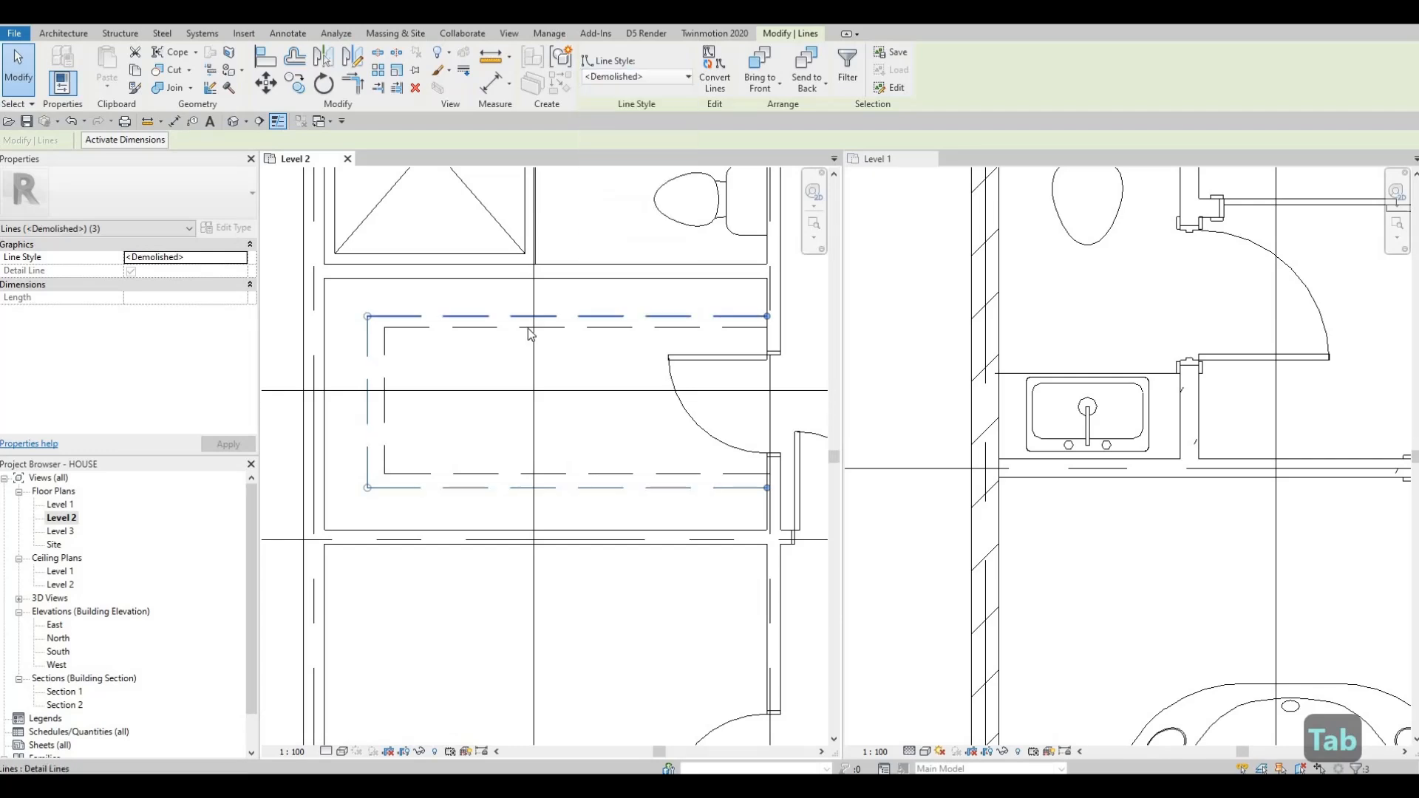
Step: Change the line style of the whole inner U-shaped chain to Thin Lines
key(Tab)
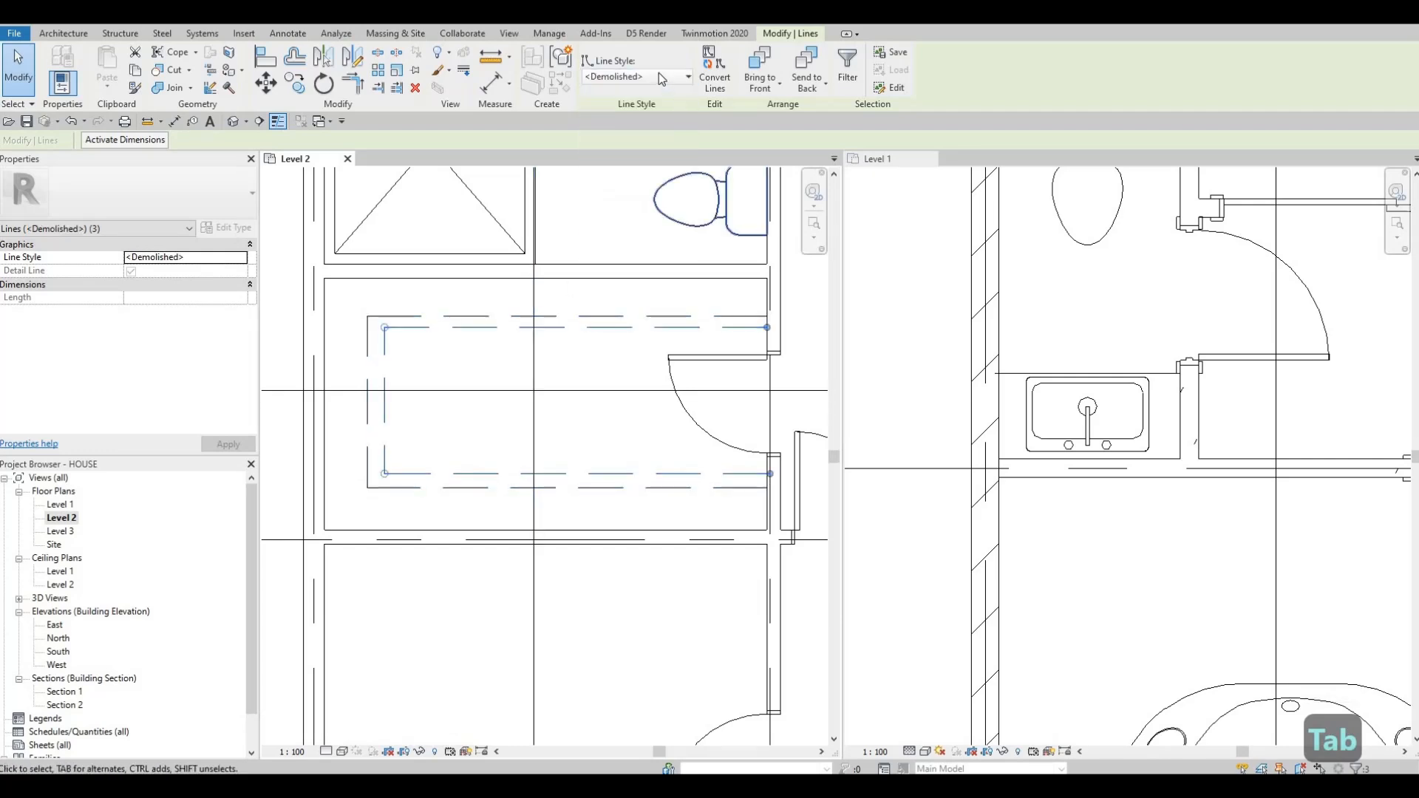
click(658, 76)
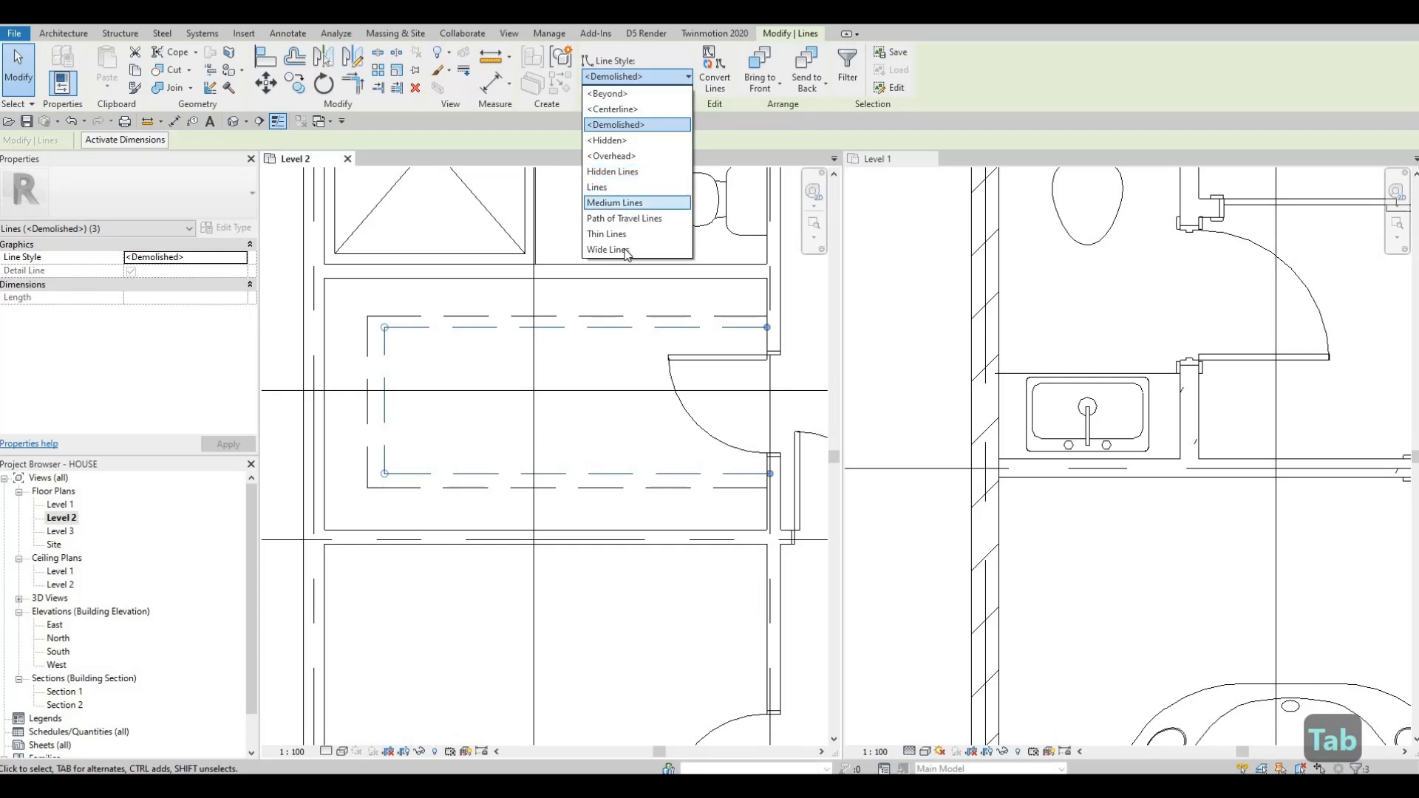
click(607, 233)
middle_drag(384, 492, 380, 481)
key(Escape)
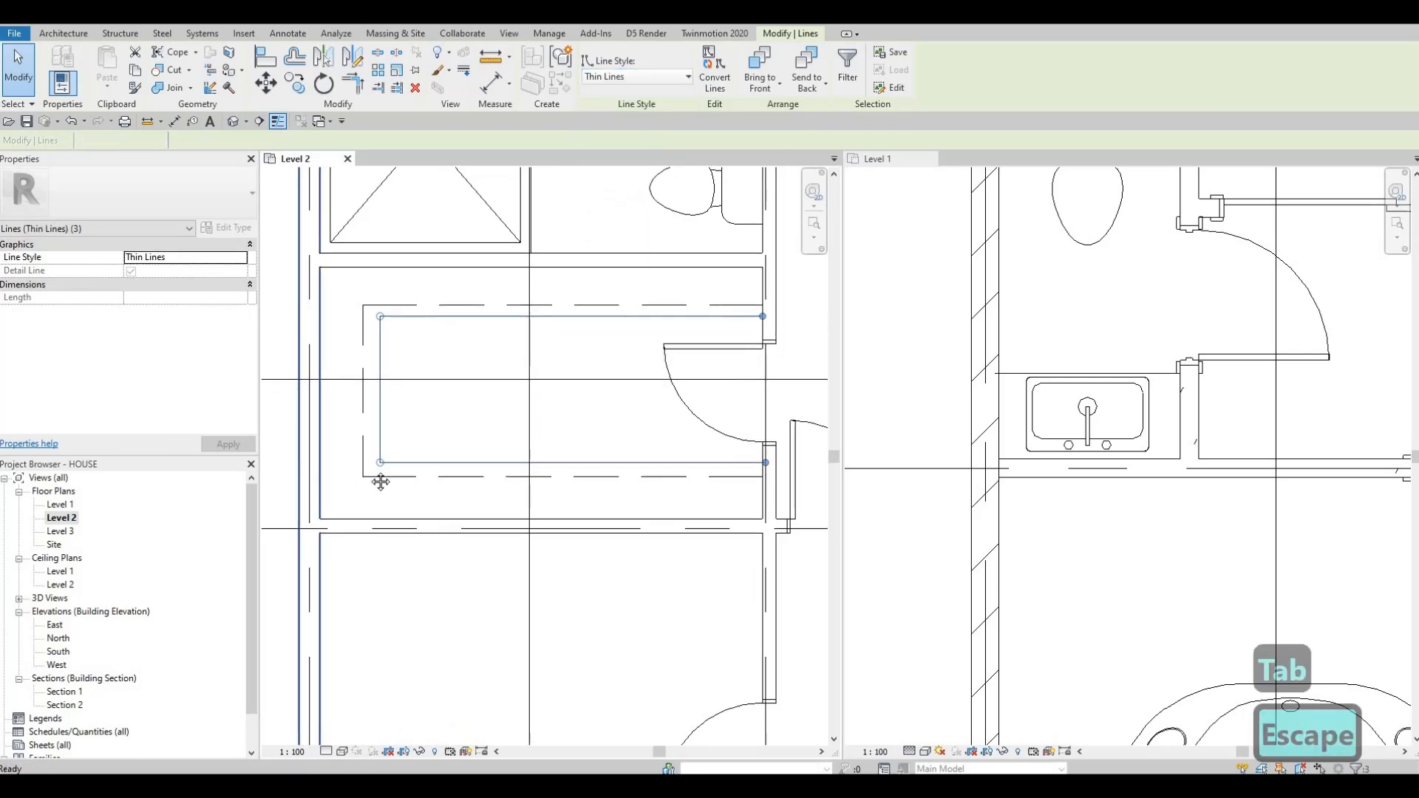
key(Escape)
Step: Examine the Level 2 rooms and stairs below the room with the U-shaped lines
scroll(414, 477, down, 1)
mouse_move(548, 505)
middle_down()
mouse_move(503, 473)
mouse_move(419, 468)
middle_up()
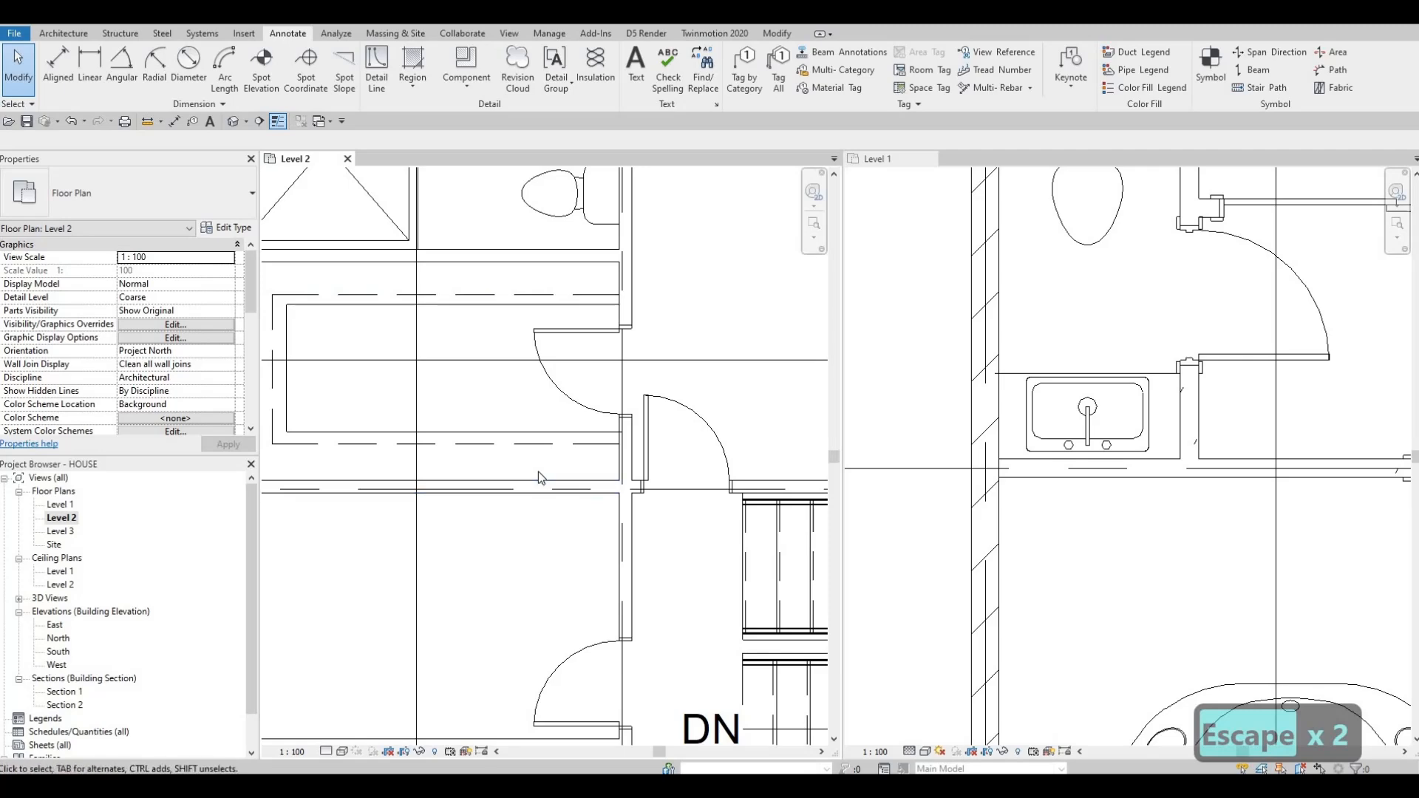
scroll(593, 451, down, 1)
middle_drag(593, 455, 619, 415)
scroll(622, 421, down, 1)
middle_drag(779, 385, 646, 359)
scroll(646, 359, down, 1)
scroll(483, 481, down, 1)
middle_drag(482, 481, 546, 397)
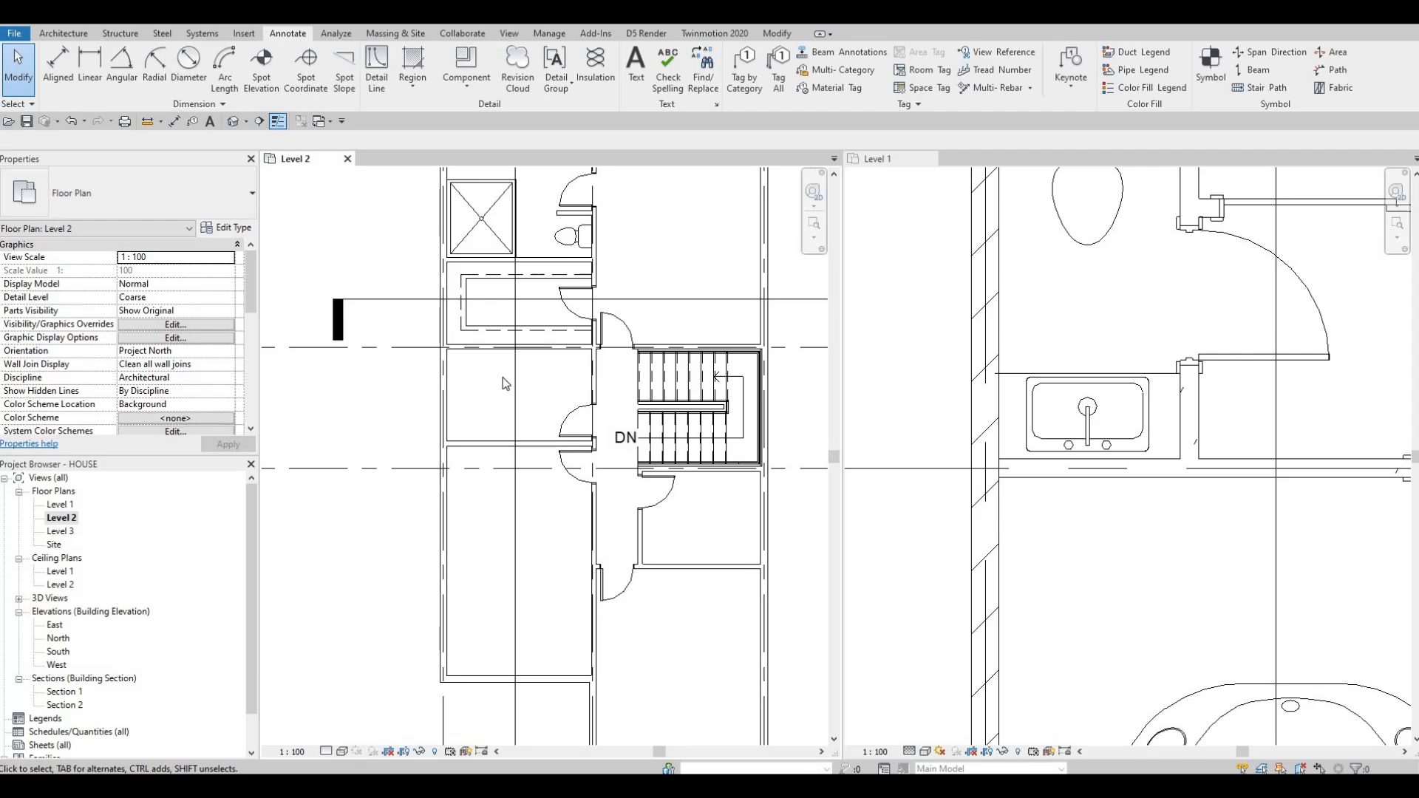
Step: Compare the unfurnished Level 2 rooms with the furnished Level 1 plan, from the garage to the kitchen and living area
middle_drag(719, 231, 668, 407)
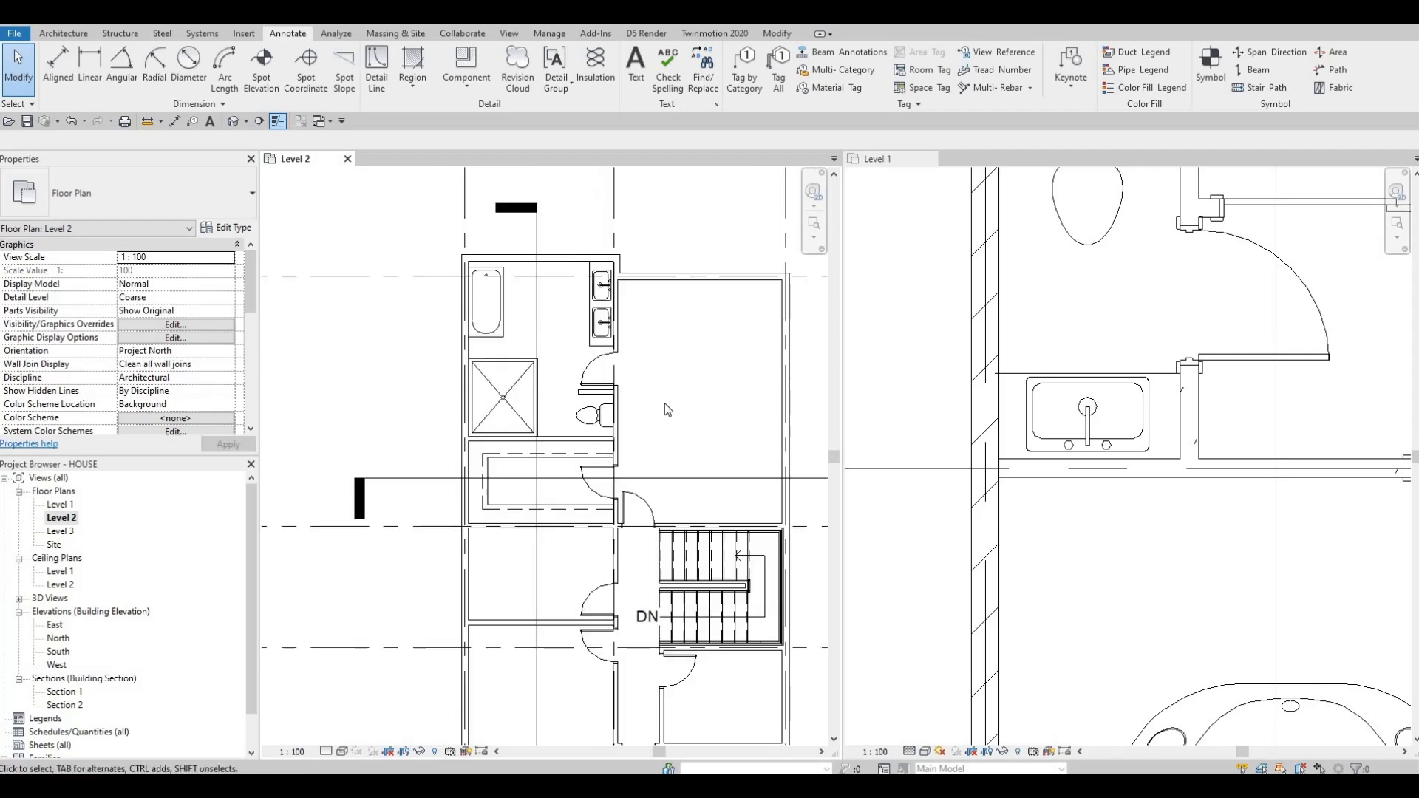
scroll(670, 405, down, 1)
scroll(1096, 451, down, 6)
scroll(662, 456, up, 1)
middle_drag(662, 456, 520, 385)
scroll(1164, 423, down, 1)
middle_drag(1132, 427, 785, 456)
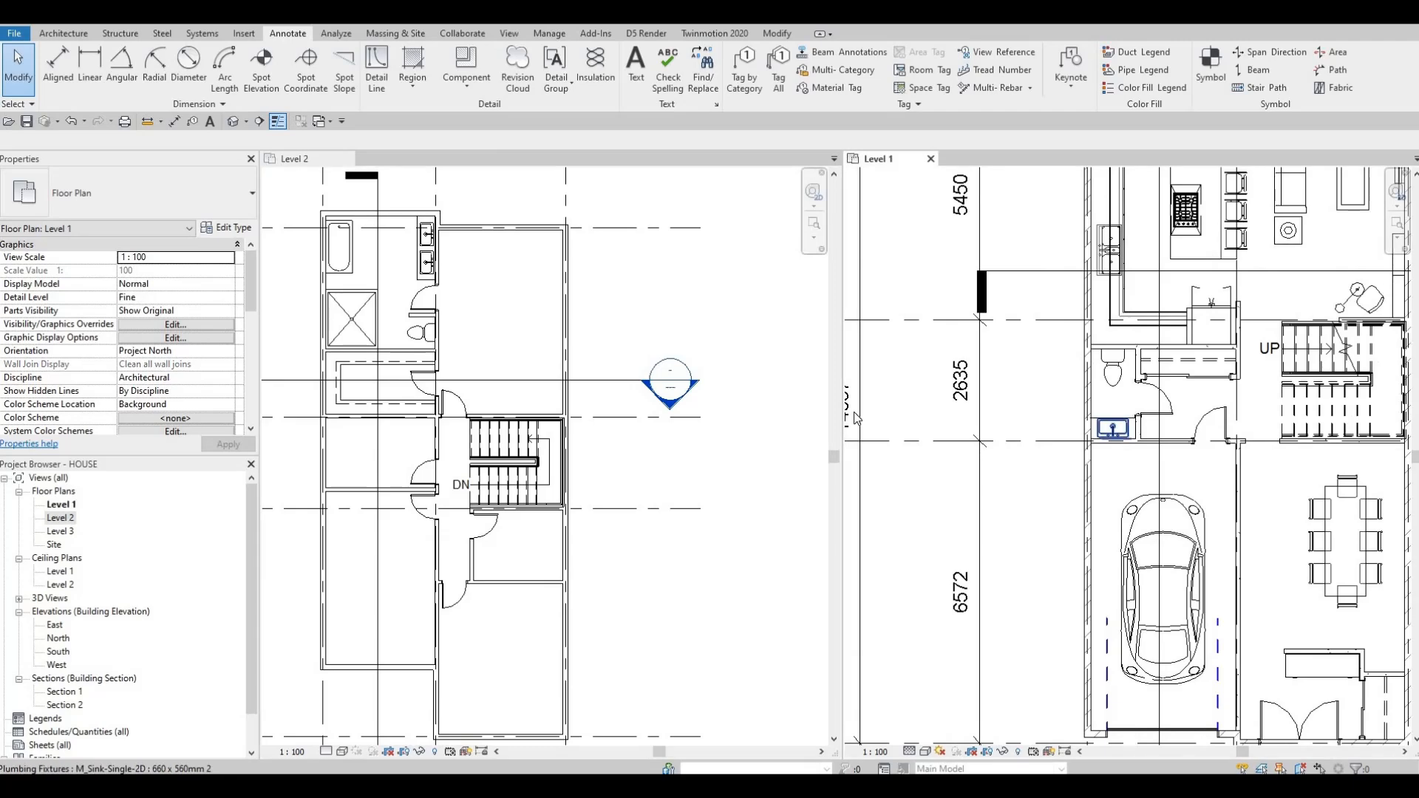
middle_drag(948, 406, 1103, 423)
scroll(1104, 425, up, 5)
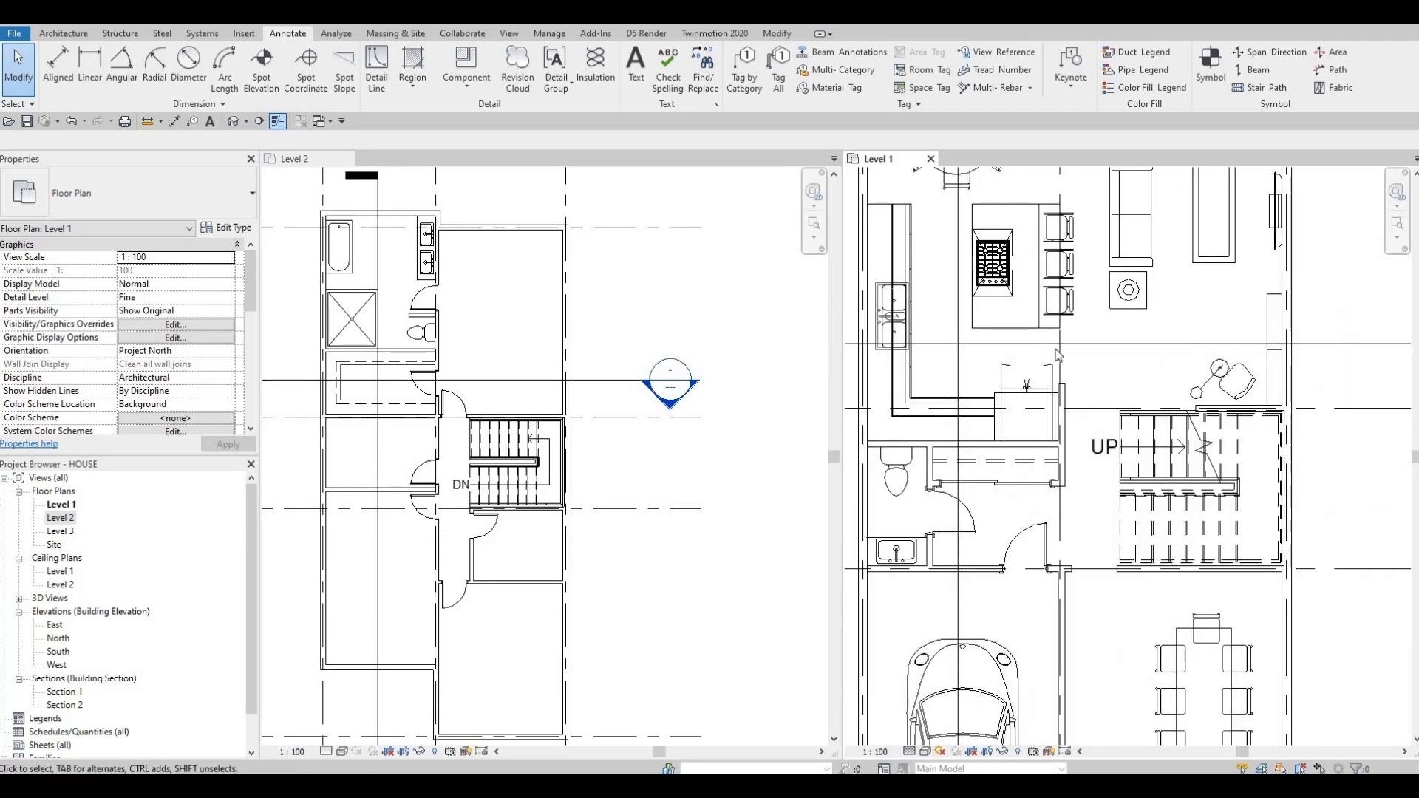
Step: Place two M_Table-Night Stand tables, type 0610 x 0610 x 0762mm, along the outer wall of Level 2's large room beside the bathroom, matching the Level 1 table
scroll(1104, 425, down, 6)
key(Escape)
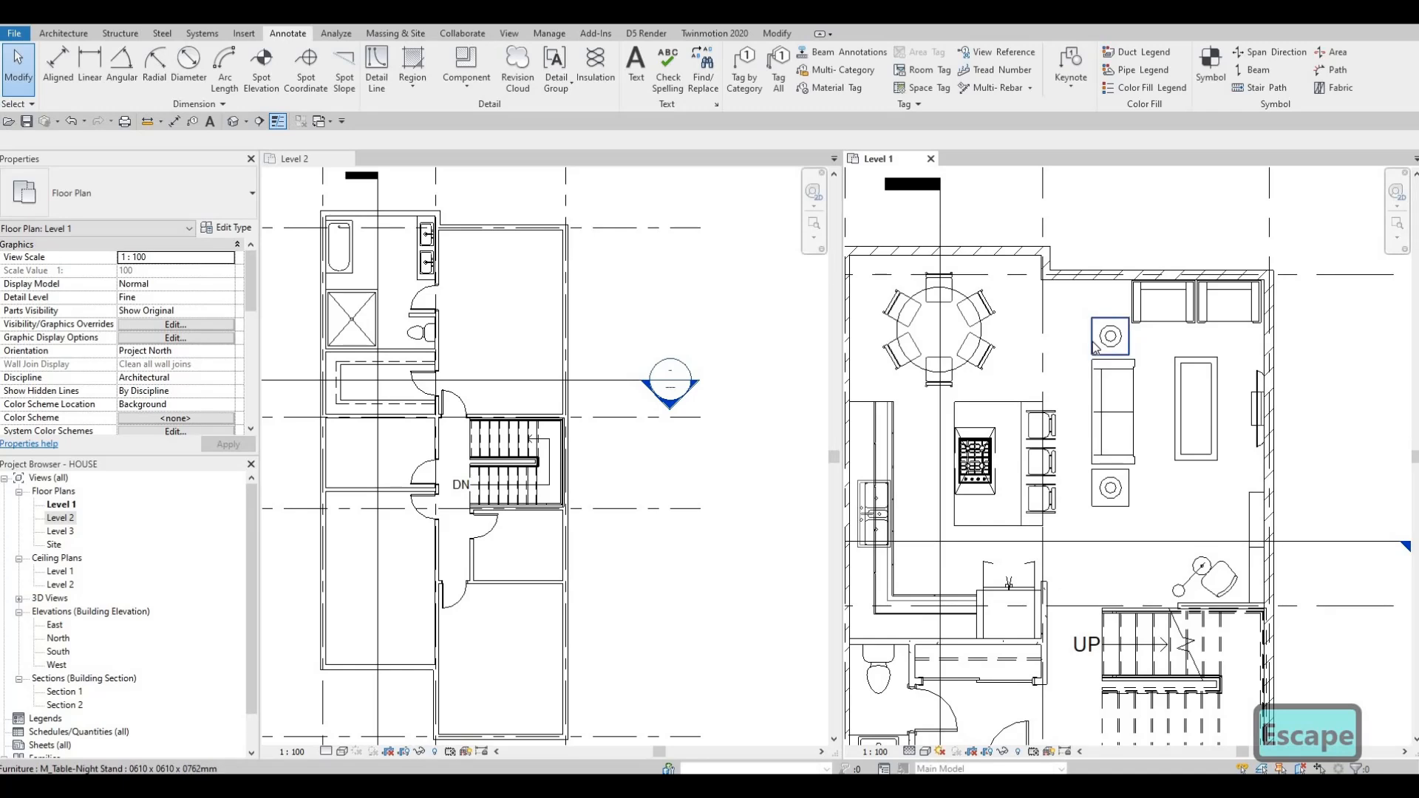
click(1094, 346)
key(c)
key(s)
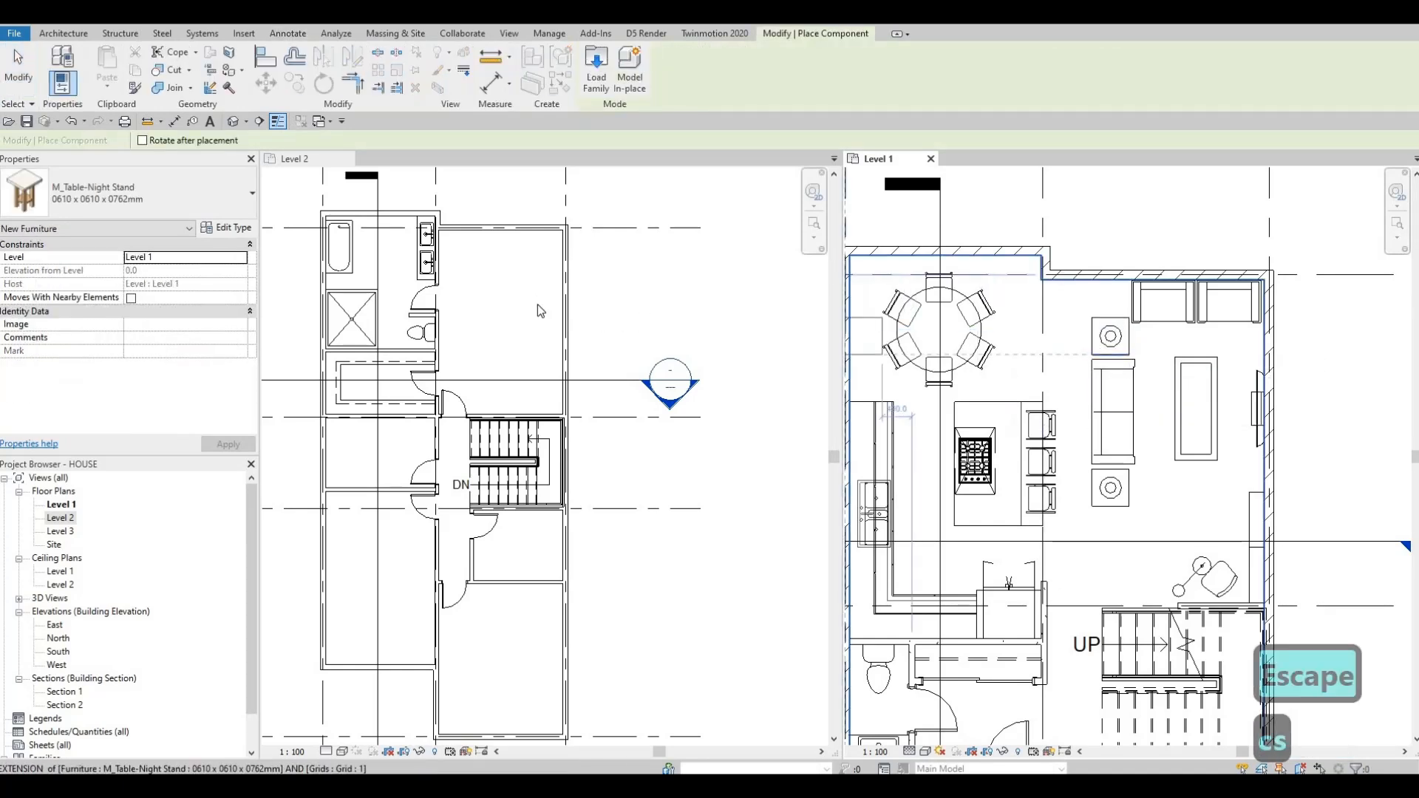
scroll(526, 265, up, 2)
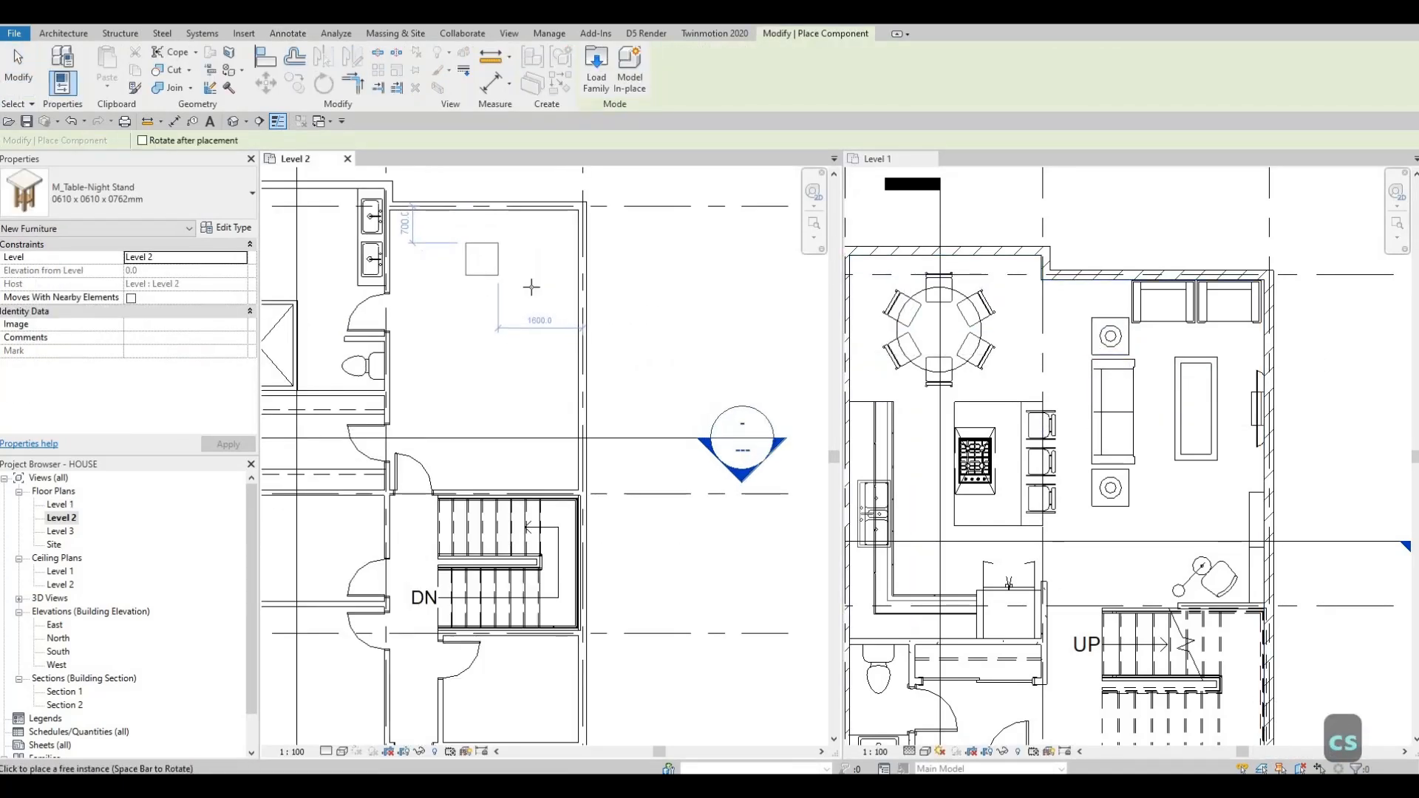
middle_drag(526, 282, 582, 341)
scroll(526, 305, up, 1)
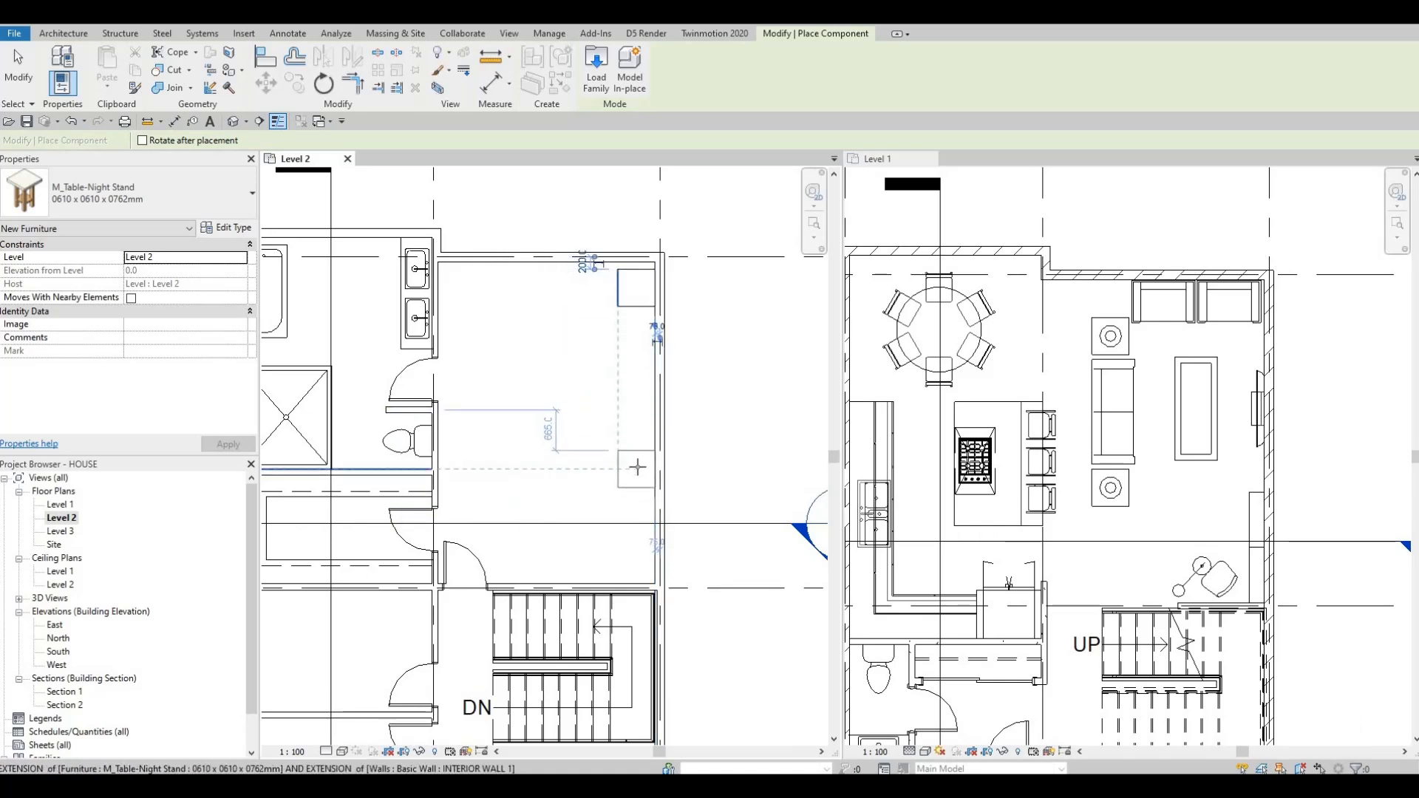
key(Escape)
key(Escape)
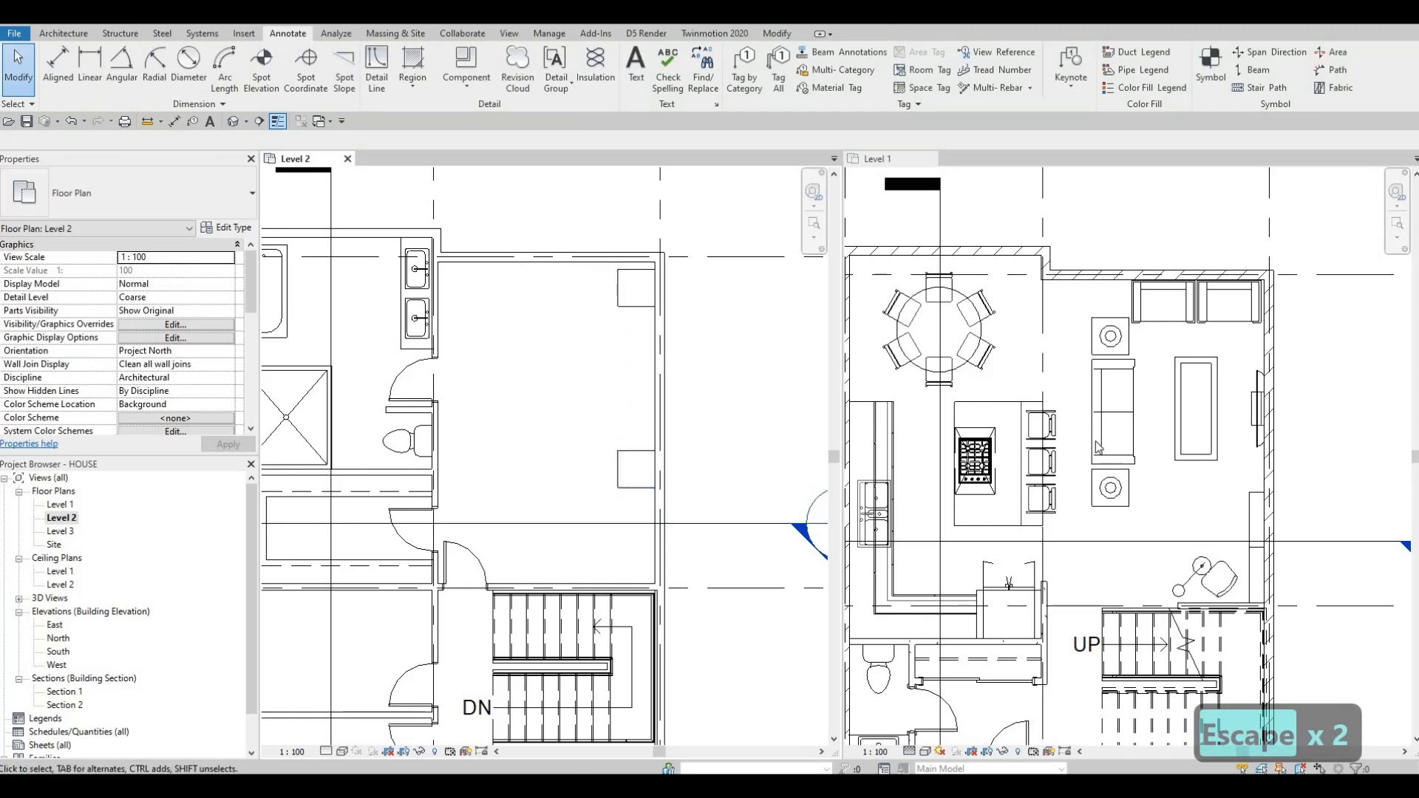
Step: Place an M_Table Lamp - Standard 60W - 120V on each of the two Level 2 night stands, matching the Level 1 lamp
click(1110, 337)
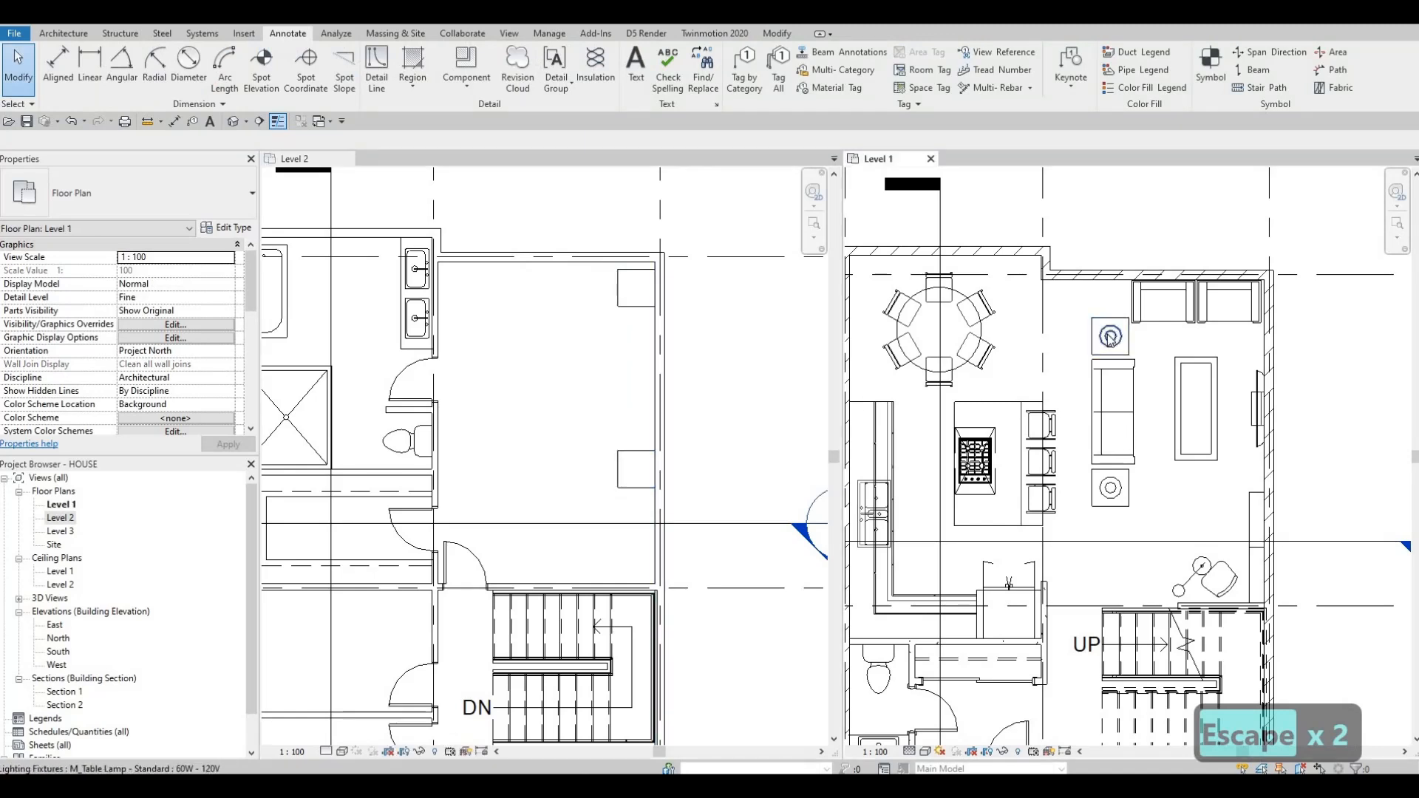
click(1110, 337)
key(c)
key(s)
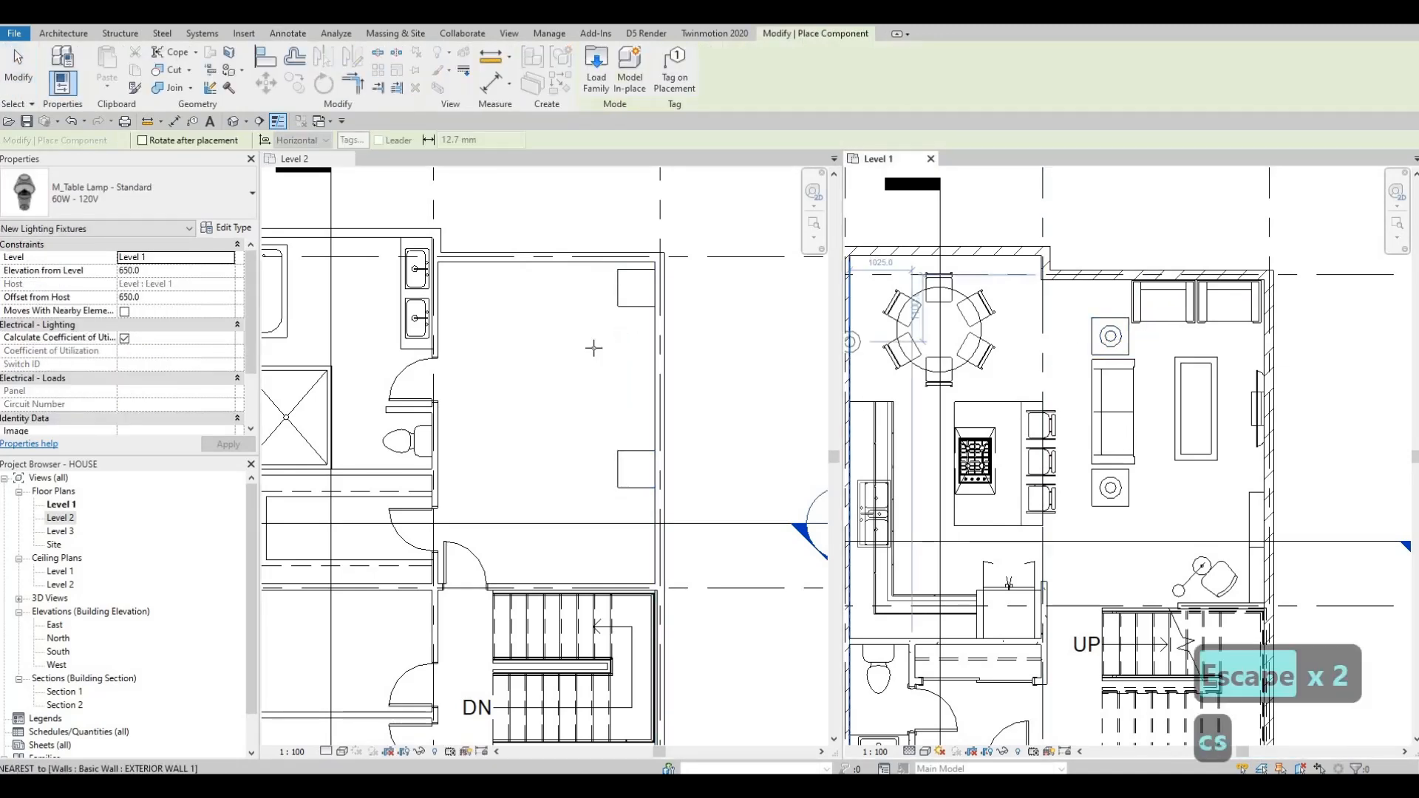
scroll(637, 296, up, 2)
click(637, 282)
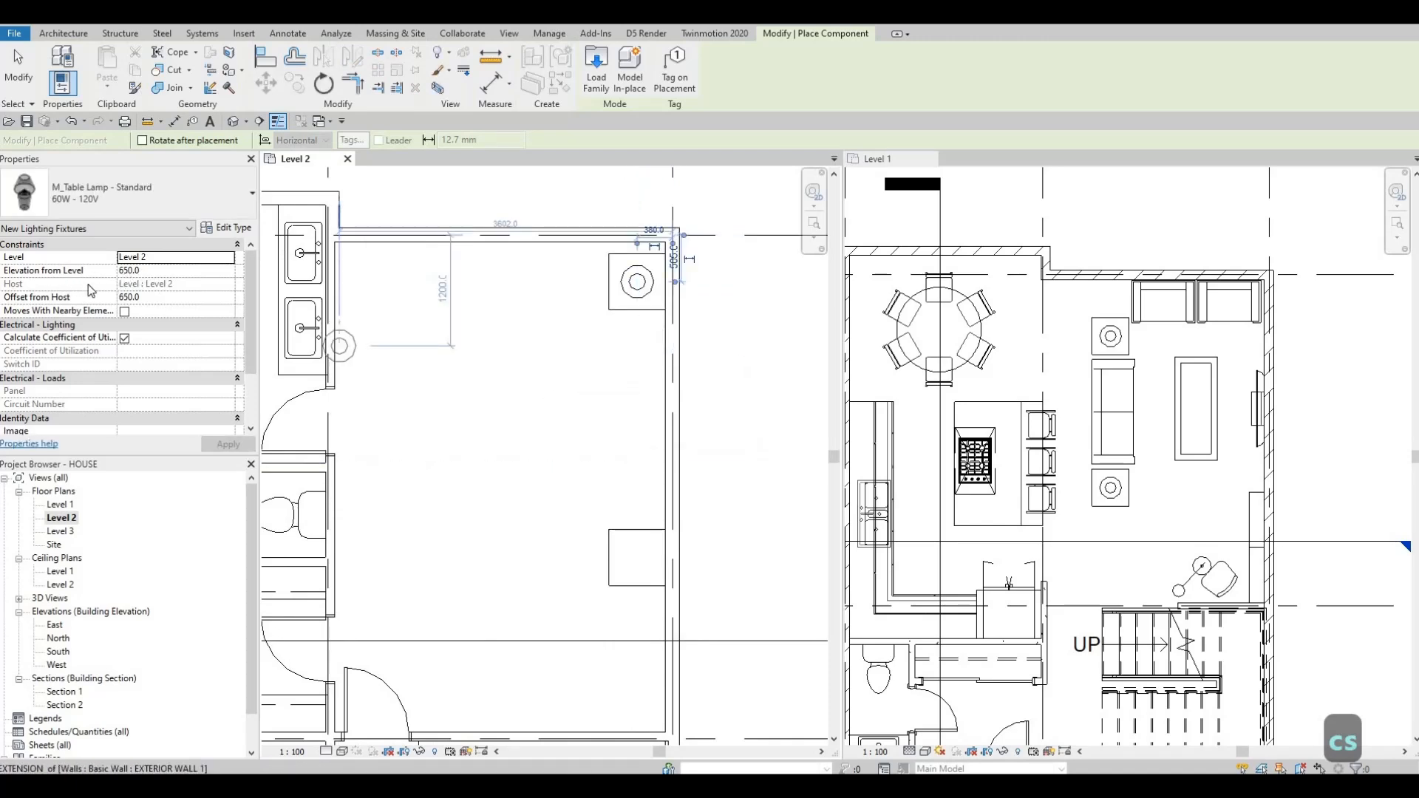
click(637, 551)
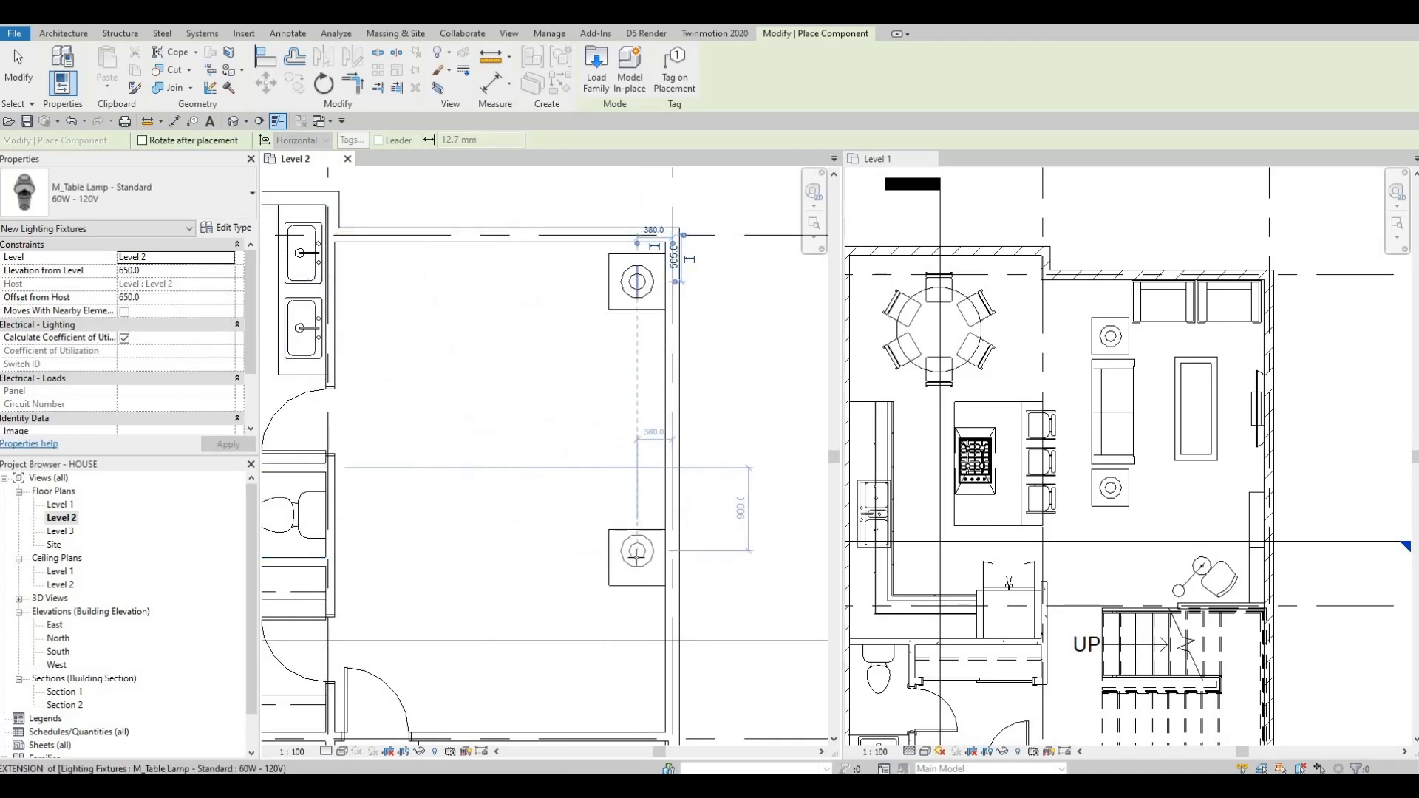
key(Escape)
key(Escape)
key(Escape)
Step: Place an M_Sofa-Corbu sofa like the Level 1 one against the wall between the Level 2 night-stand room and the stairs
scroll(627, 397, down, 2)
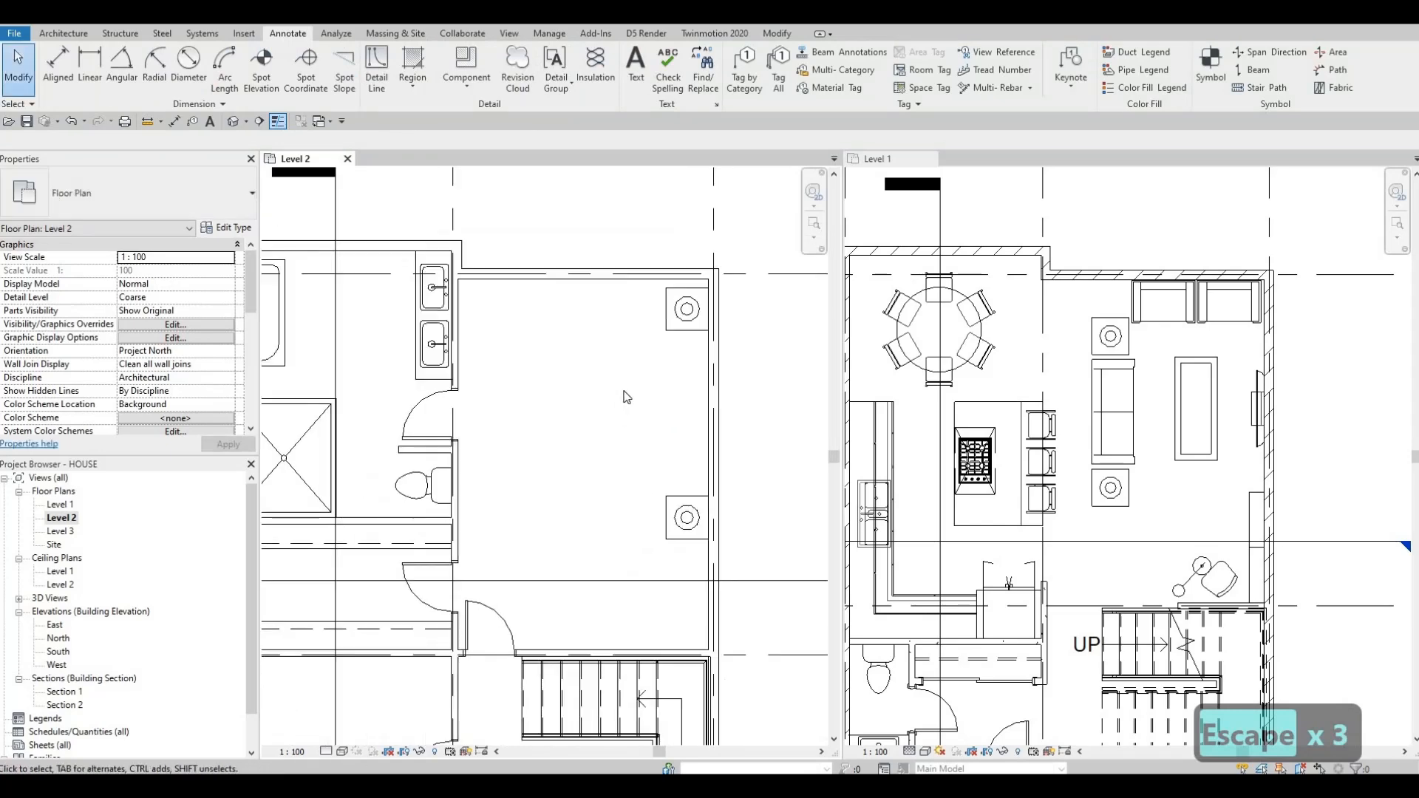
middle_drag(574, 429, 653, 367)
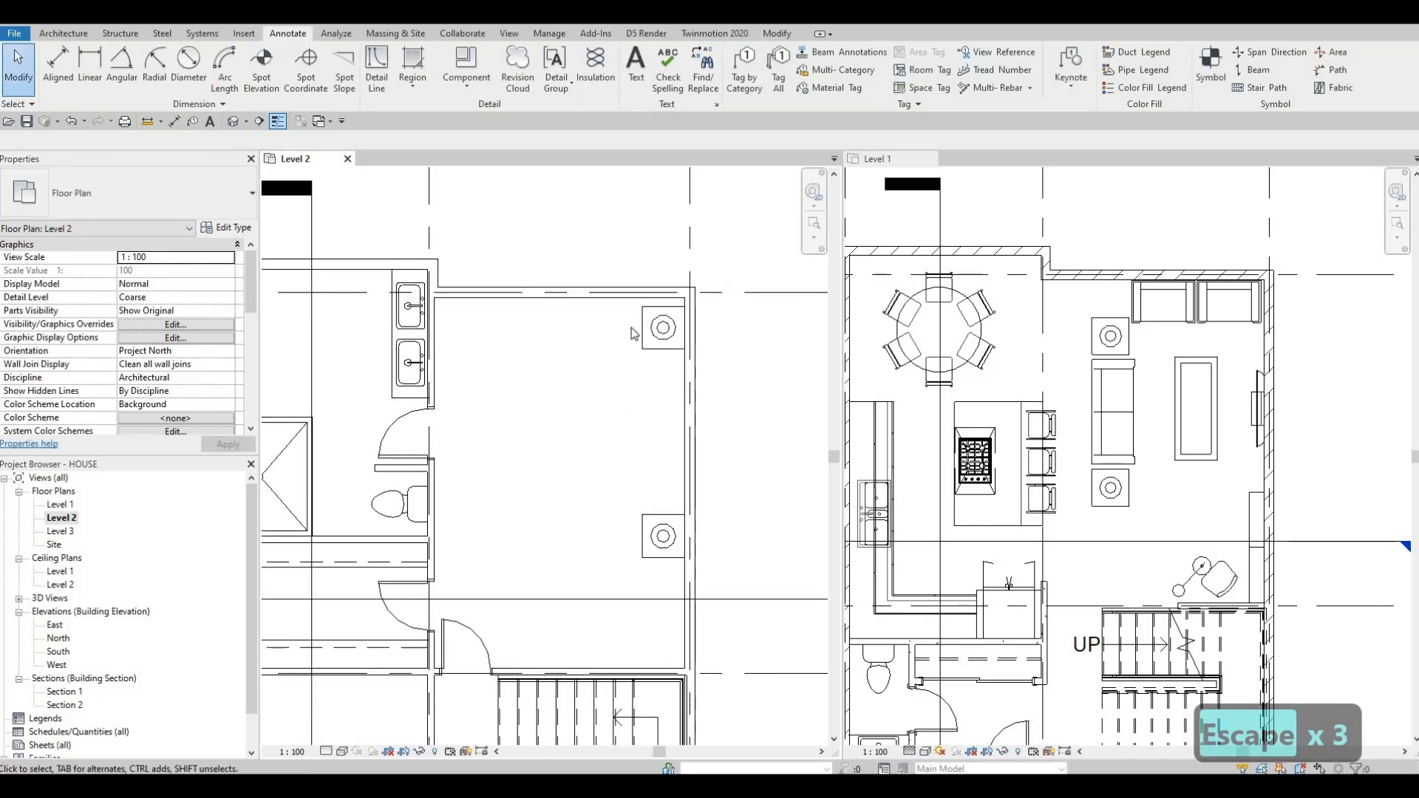
scroll(633, 334, down, 2)
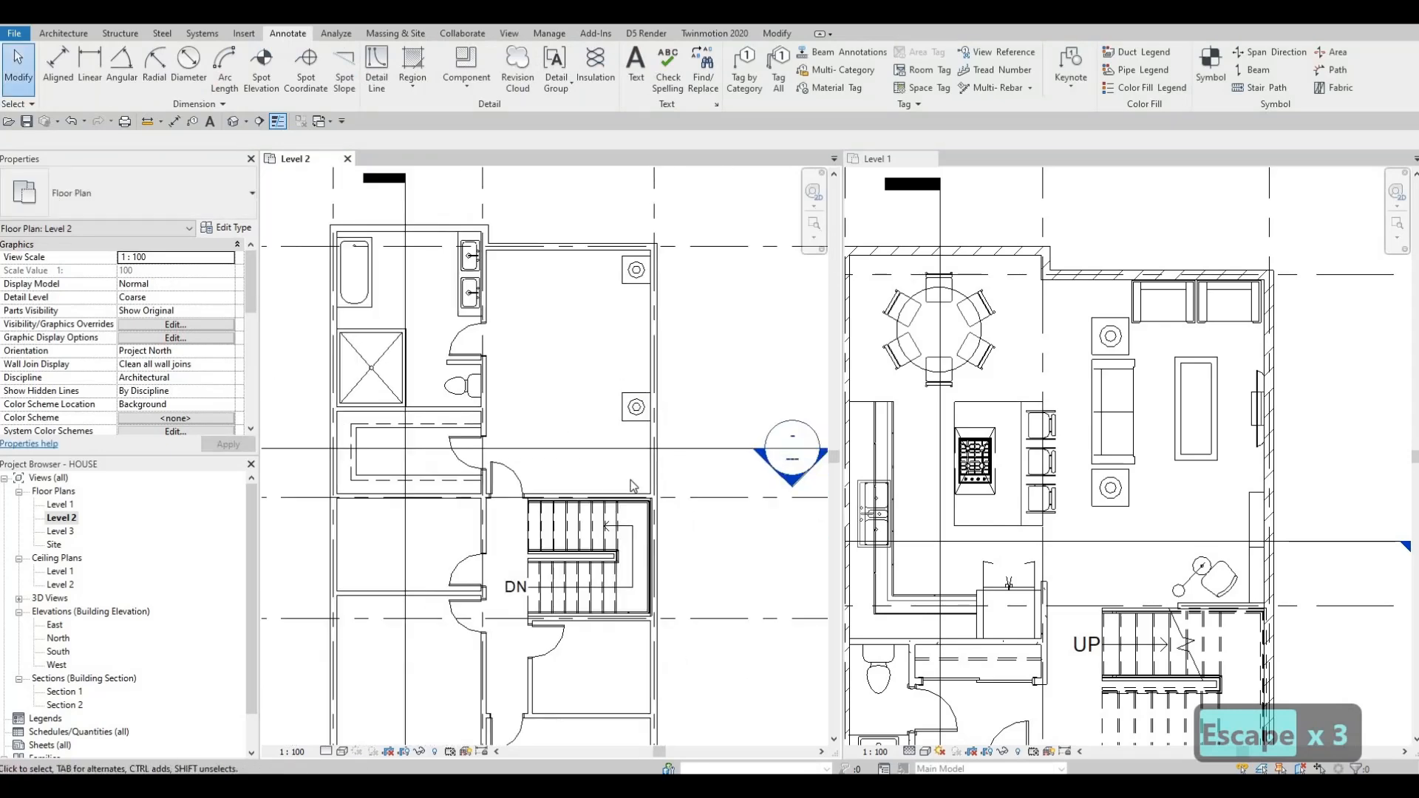
scroll(631, 482, up, 3)
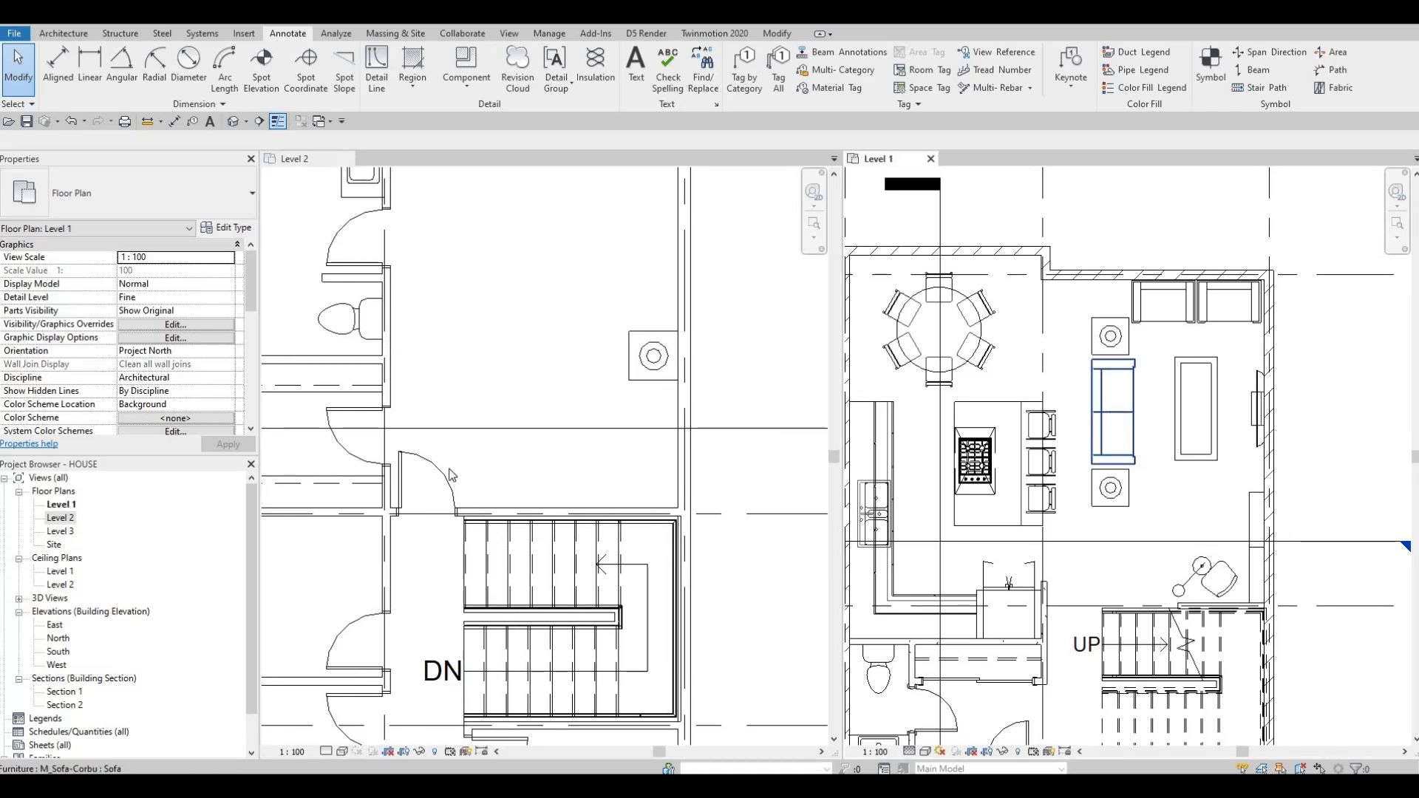
click(1126, 418)
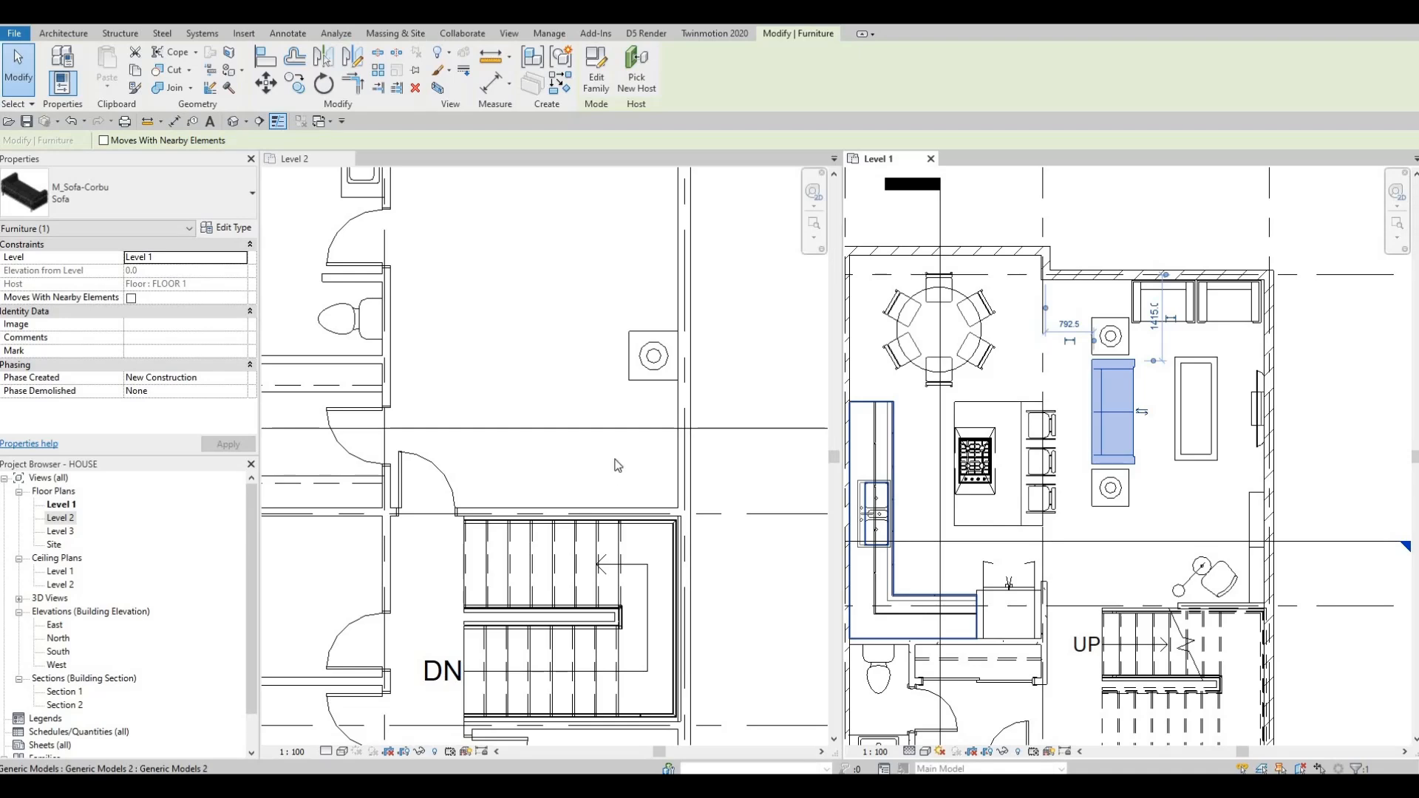
key(c)
key(s)
click(542, 473)
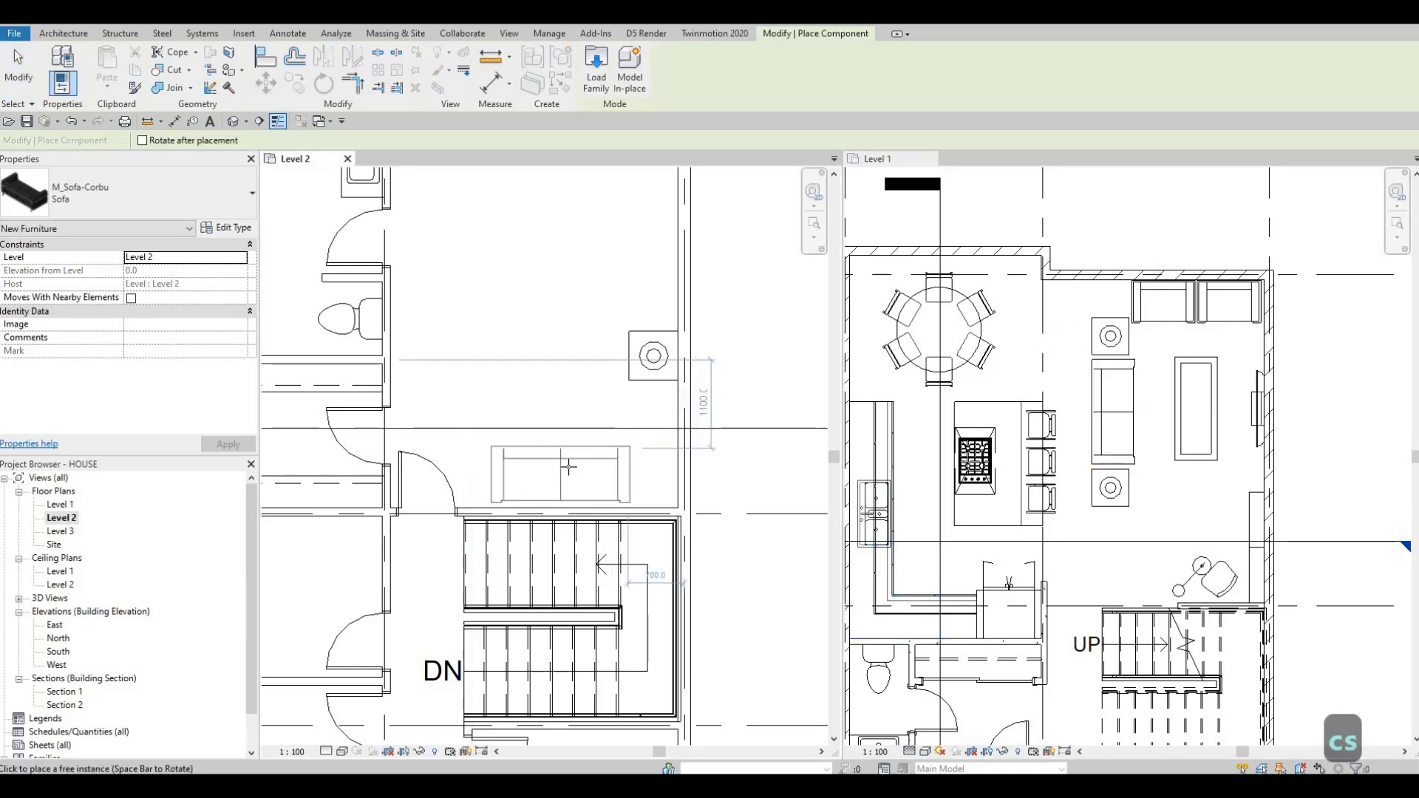
key(c)
key(s)
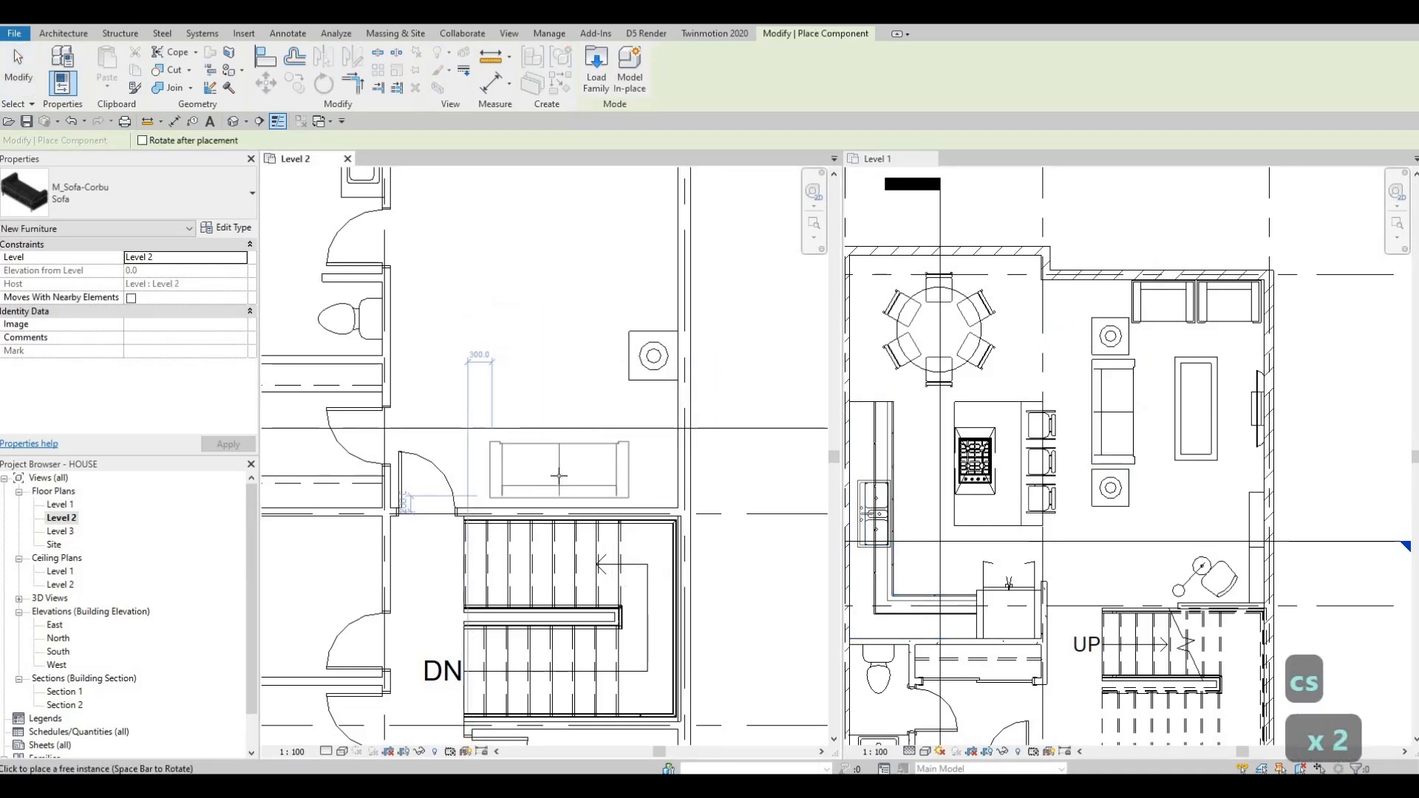
key(Escape)
key(Escape)
scroll(592, 447, down, 1)
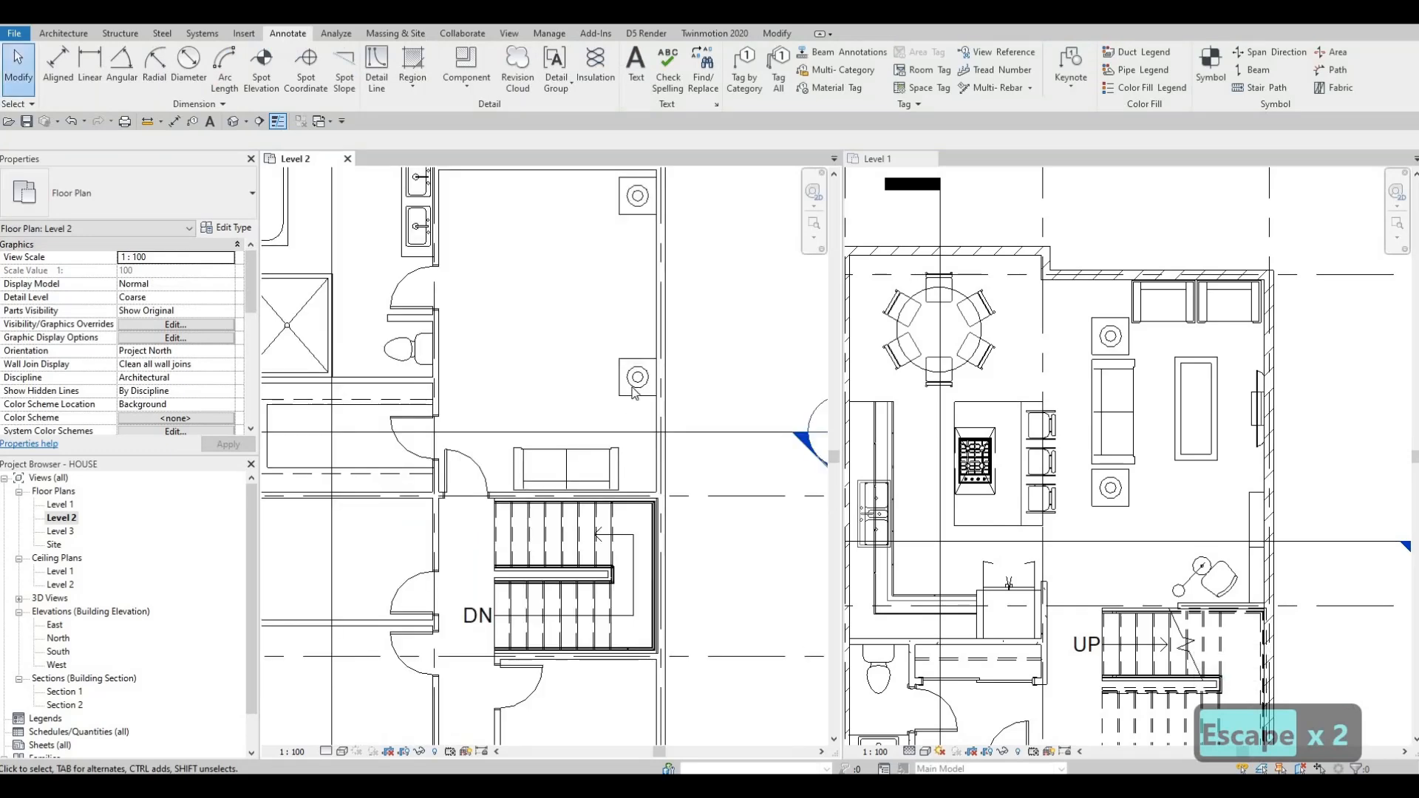
middle_drag(616, 313, 621, 414)
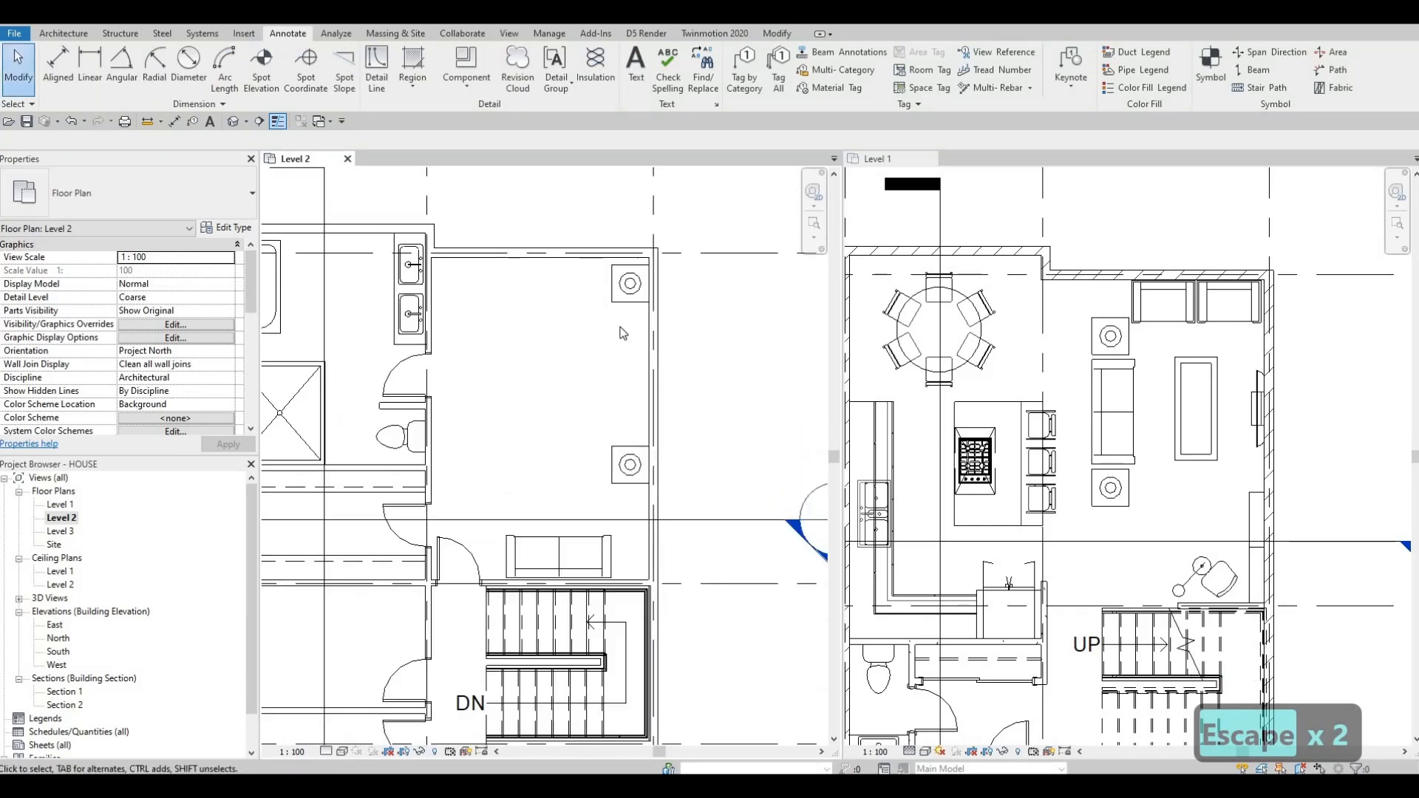
scroll(635, 437, up, 2)
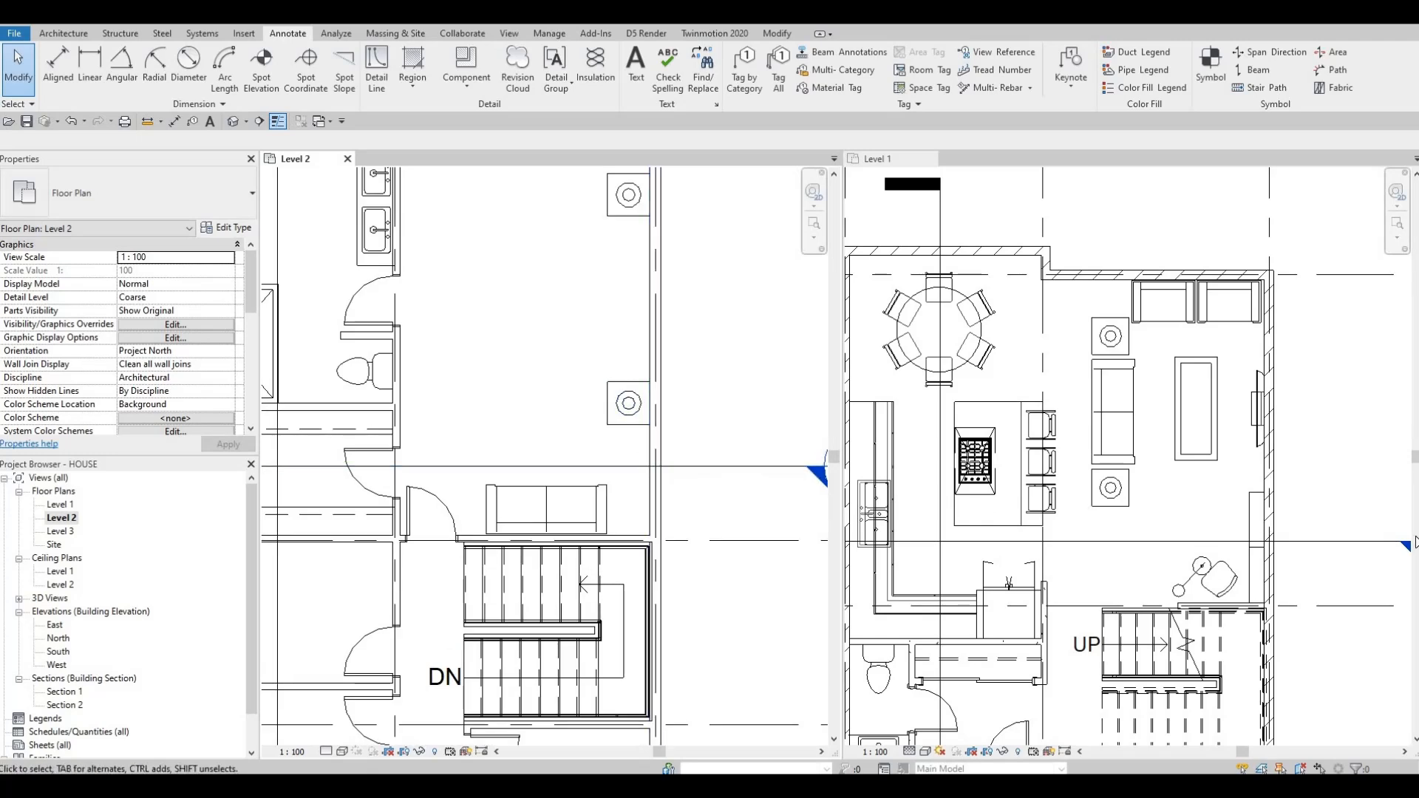
click(1256, 516)
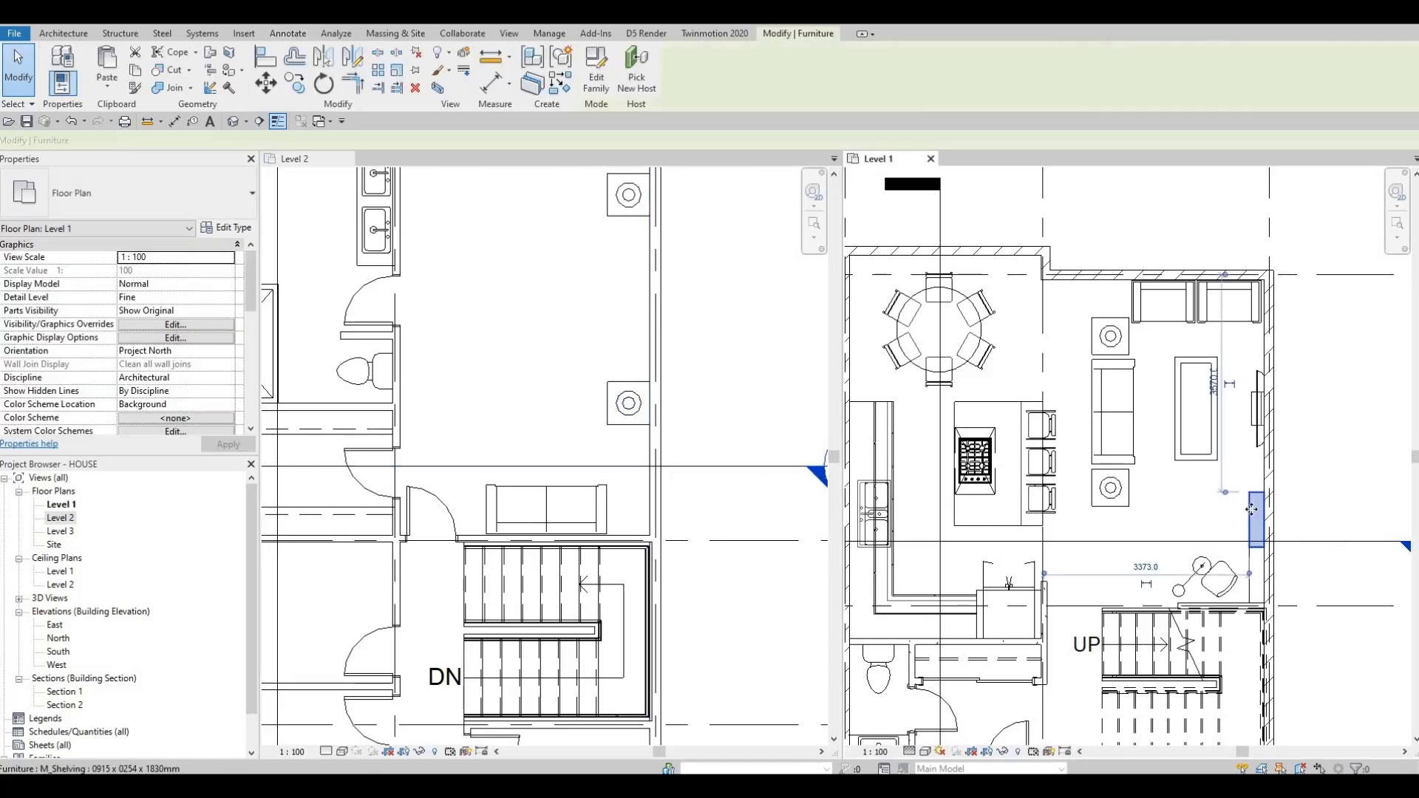
key(Escape)
key(Escape)
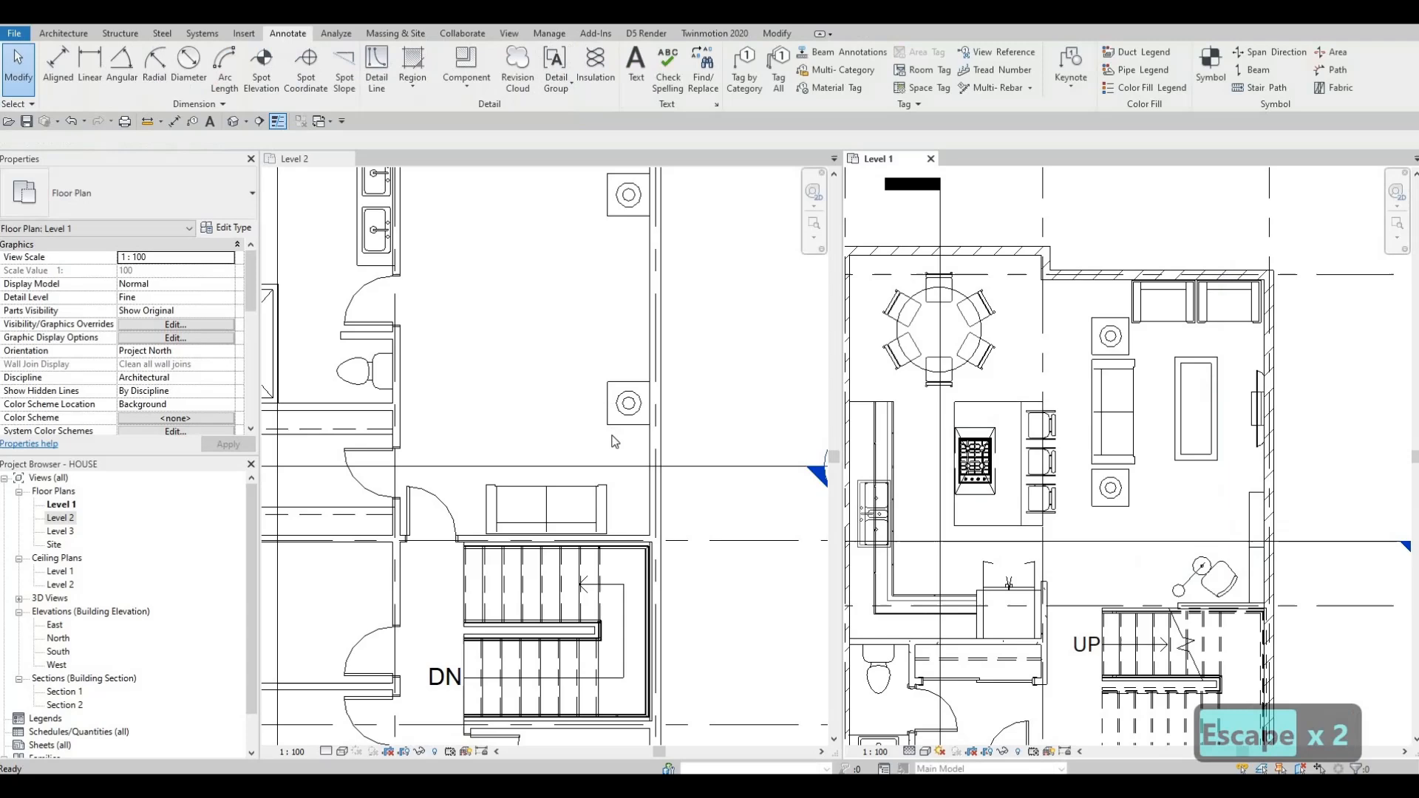
Step: Examine the furnished Level 2 room and the Level 1 plan down through the stairs, dining area and garage
click(622, 379)
middle_drag(614, 453, 623, 524)
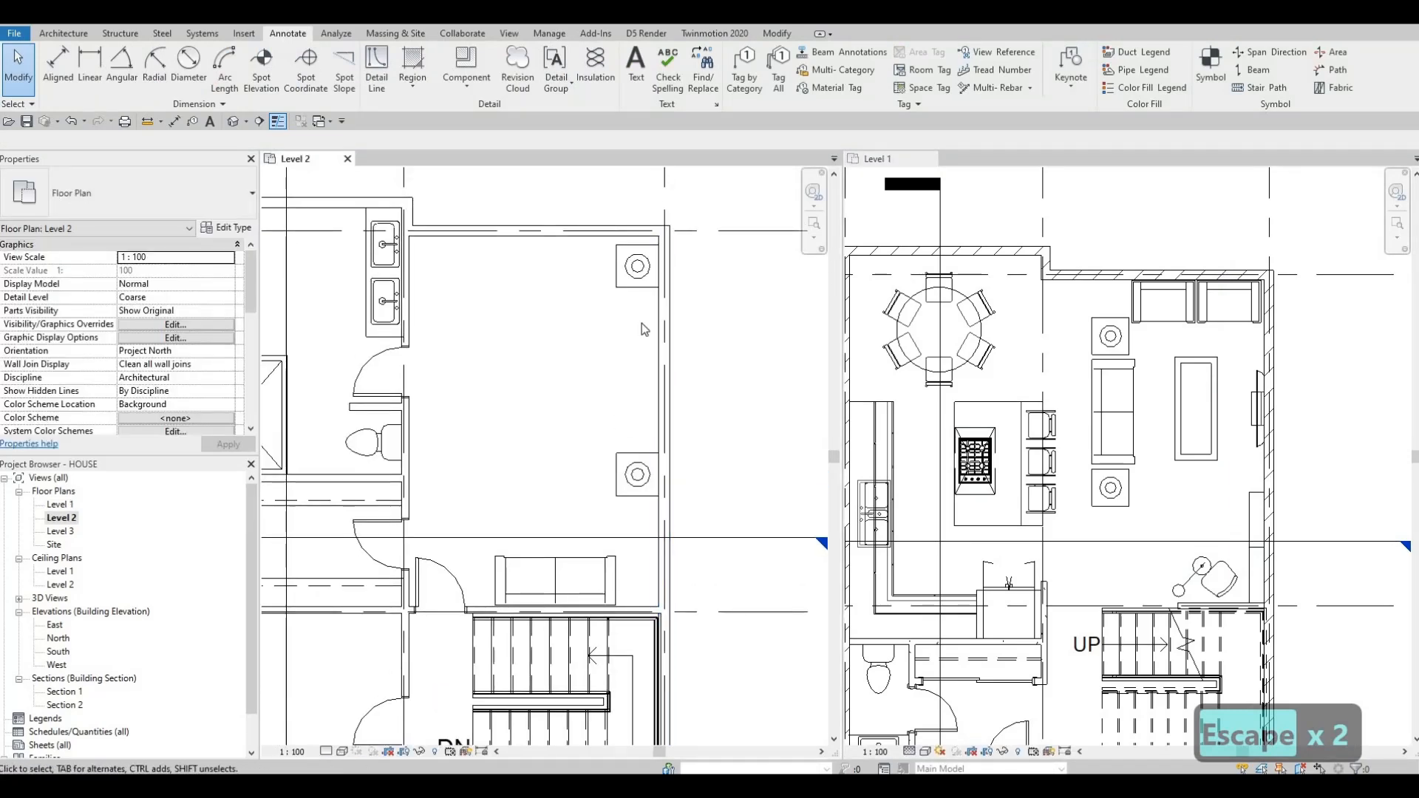
scroll(673, 178, down, 2)
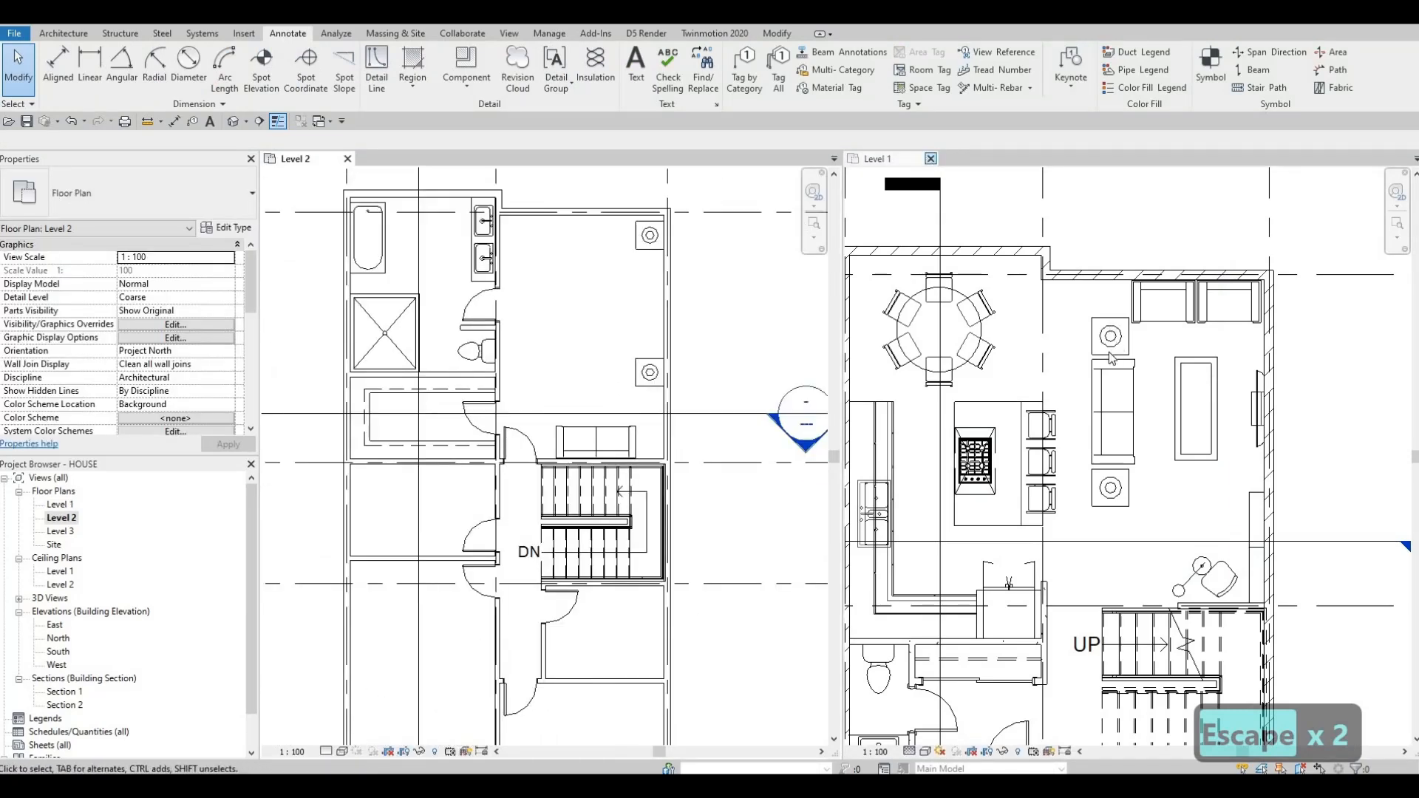
scroll(1110, 360, down, 3)
scroll(1092, 664, up, 1)
click(1099, 422)
middle_drag(1159, 641, 1109, 516)
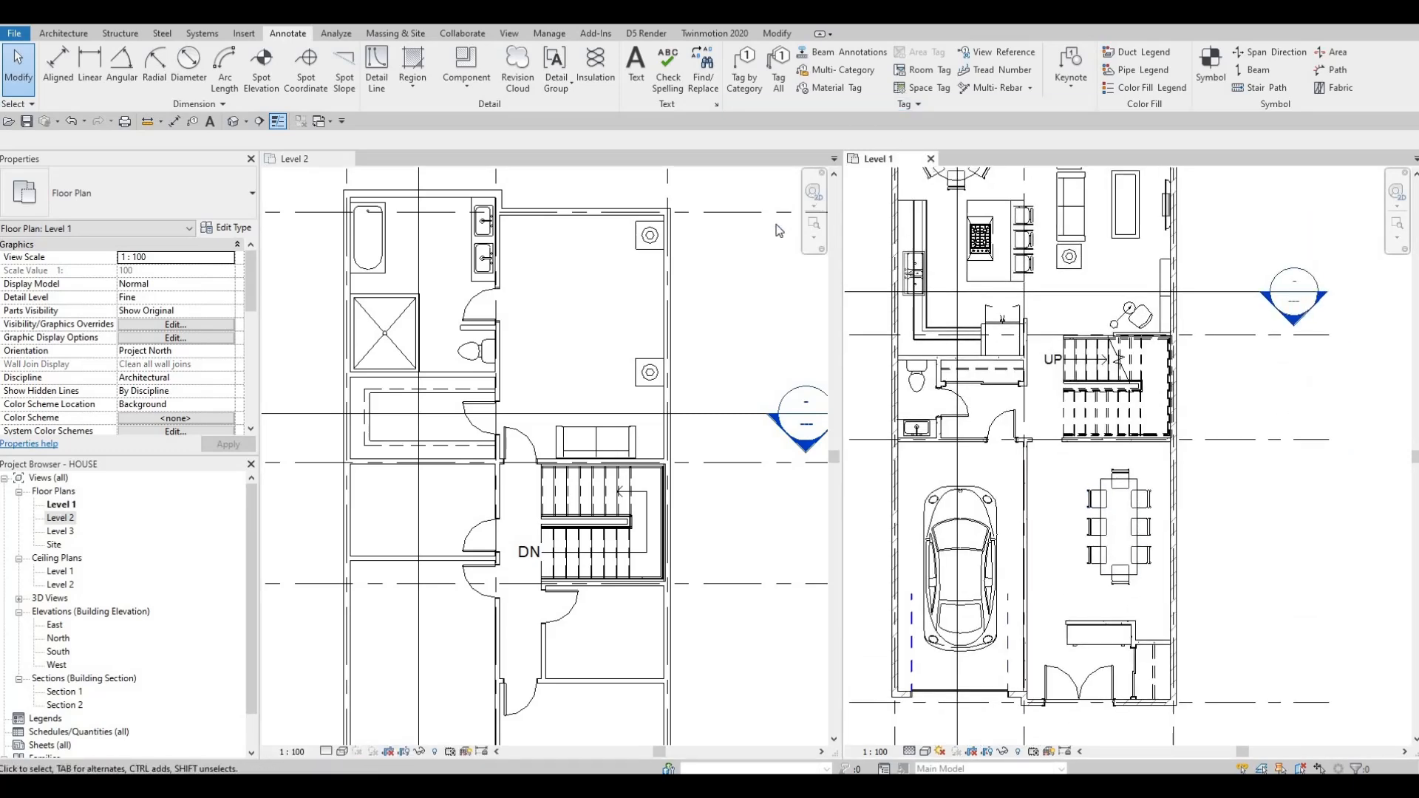
Step: Close the Level 1 plan view and show the whole Level 2 plan with its grid lines
click(930, 158)
scroll(728, 535, down, 3)
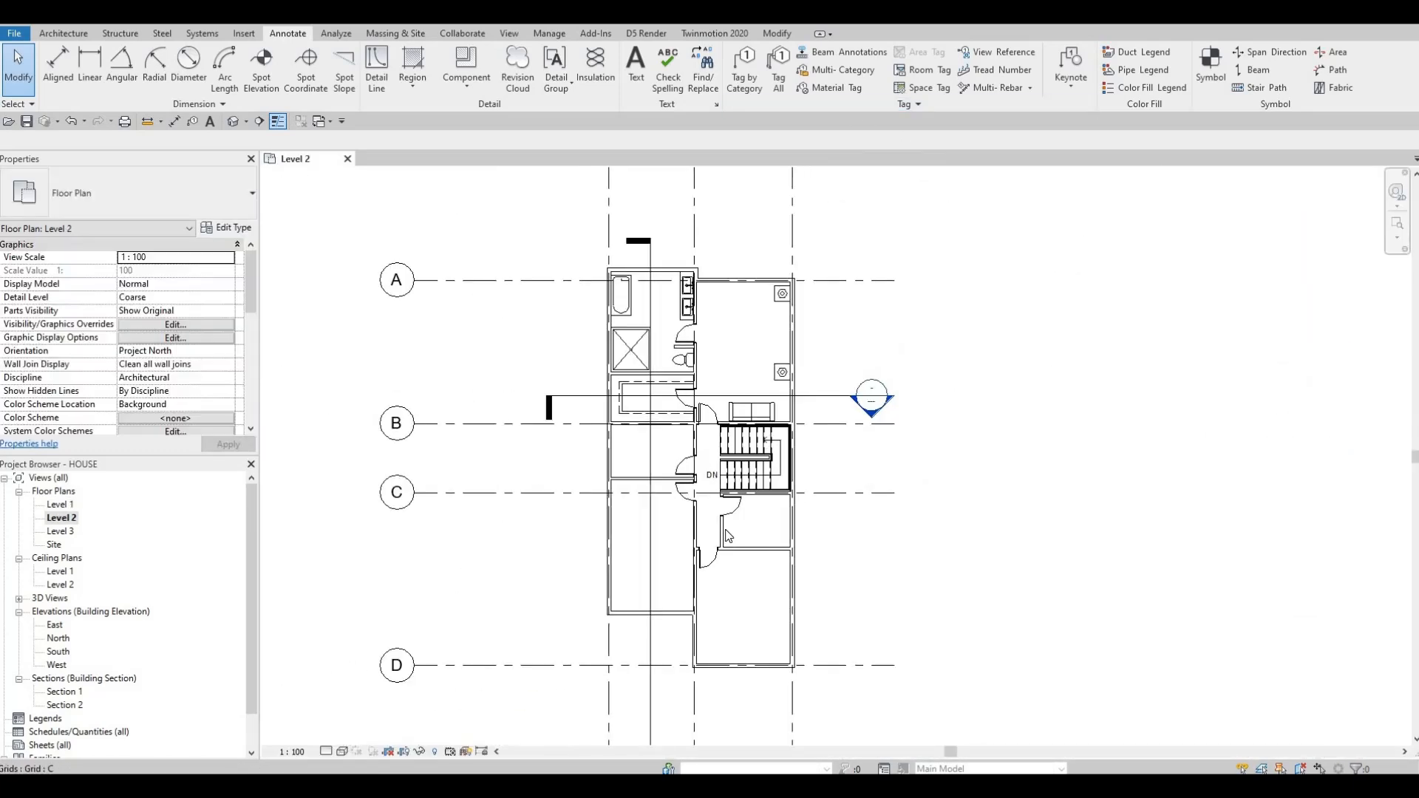
scroll(728, 536, up, 1)
scroll(746, 545, down, 3)
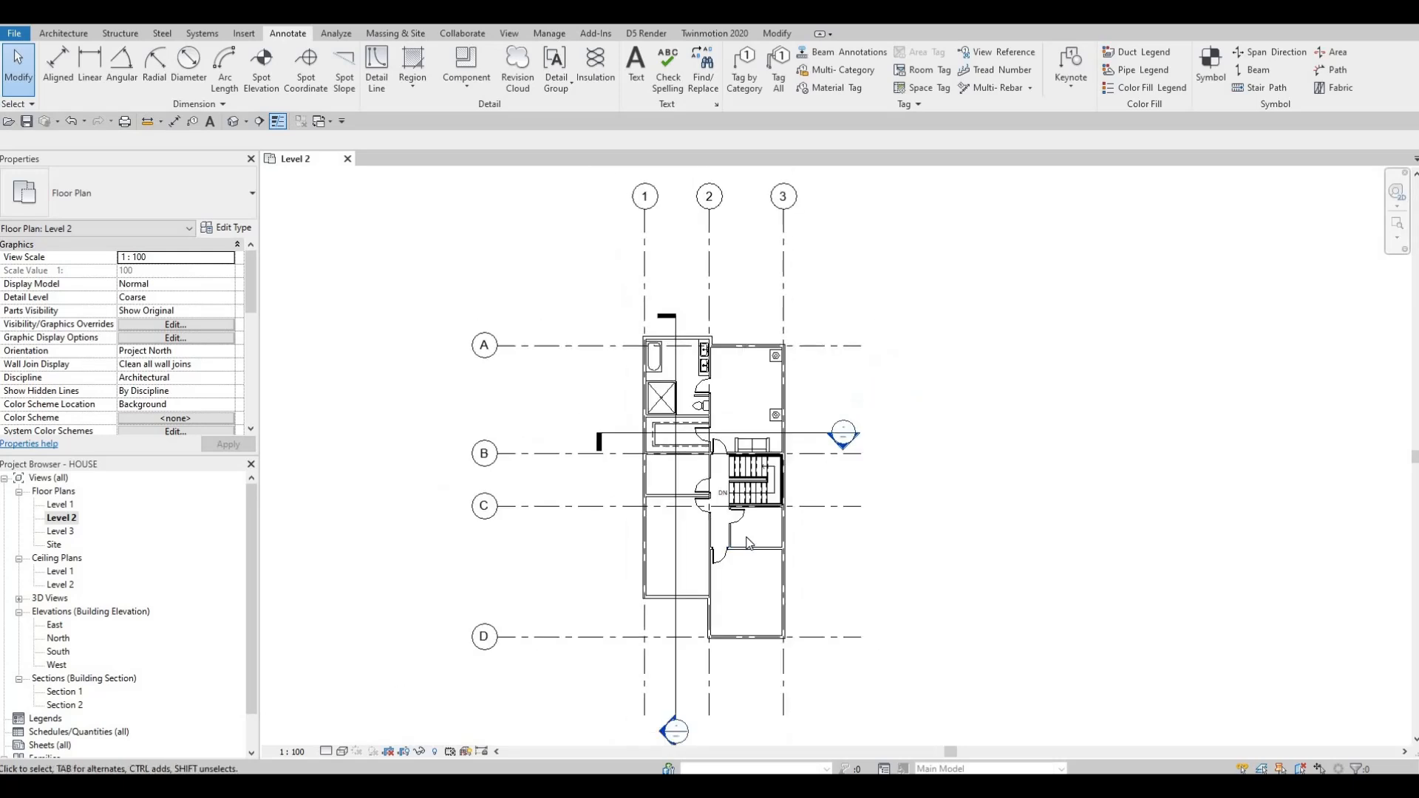